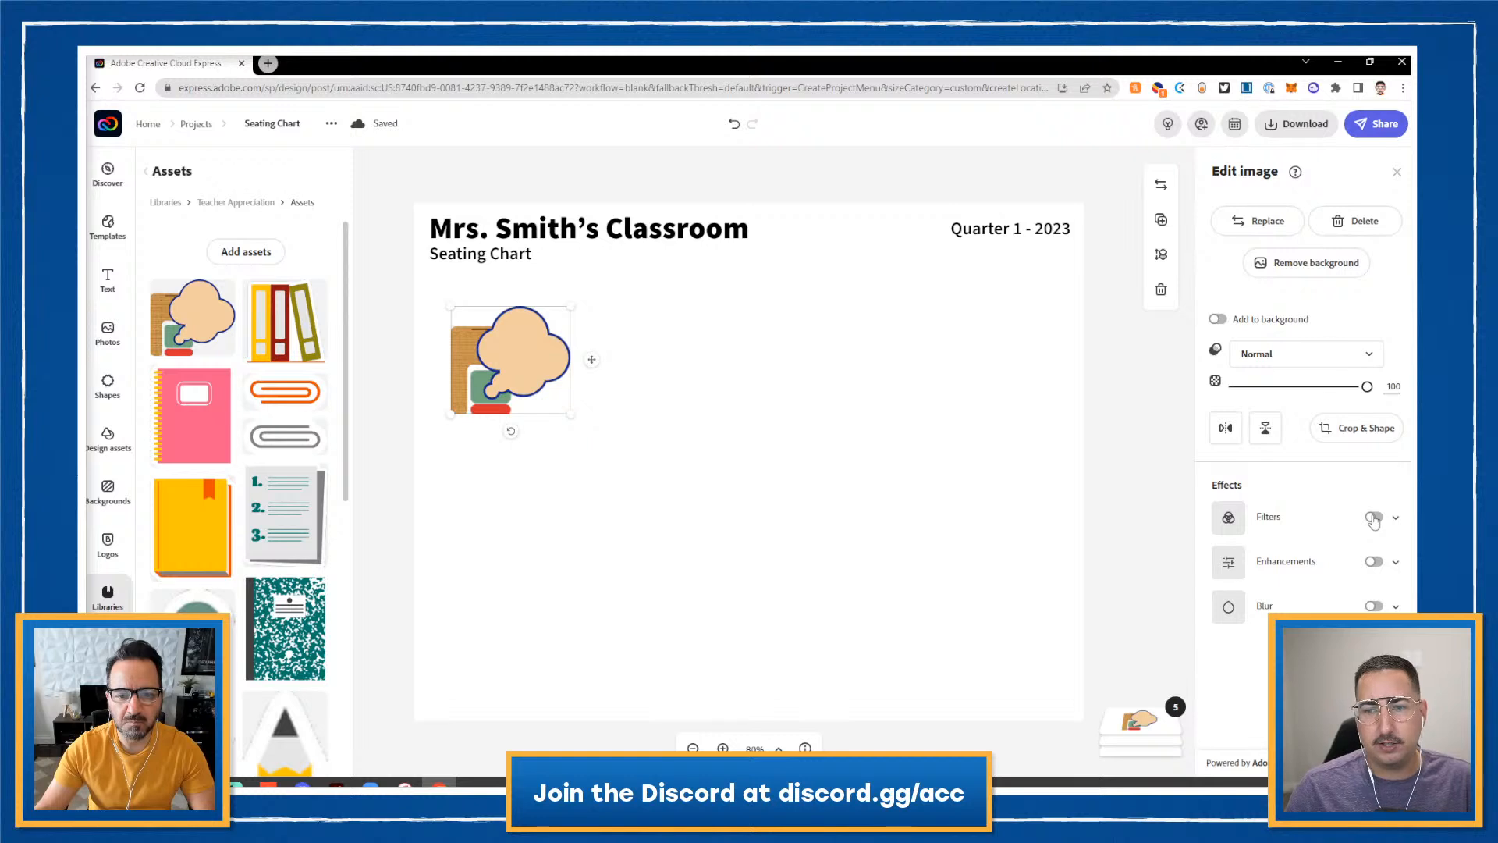
- Apply the grey filter to the desk illustration, then deselect it
left_click(1373, 518)
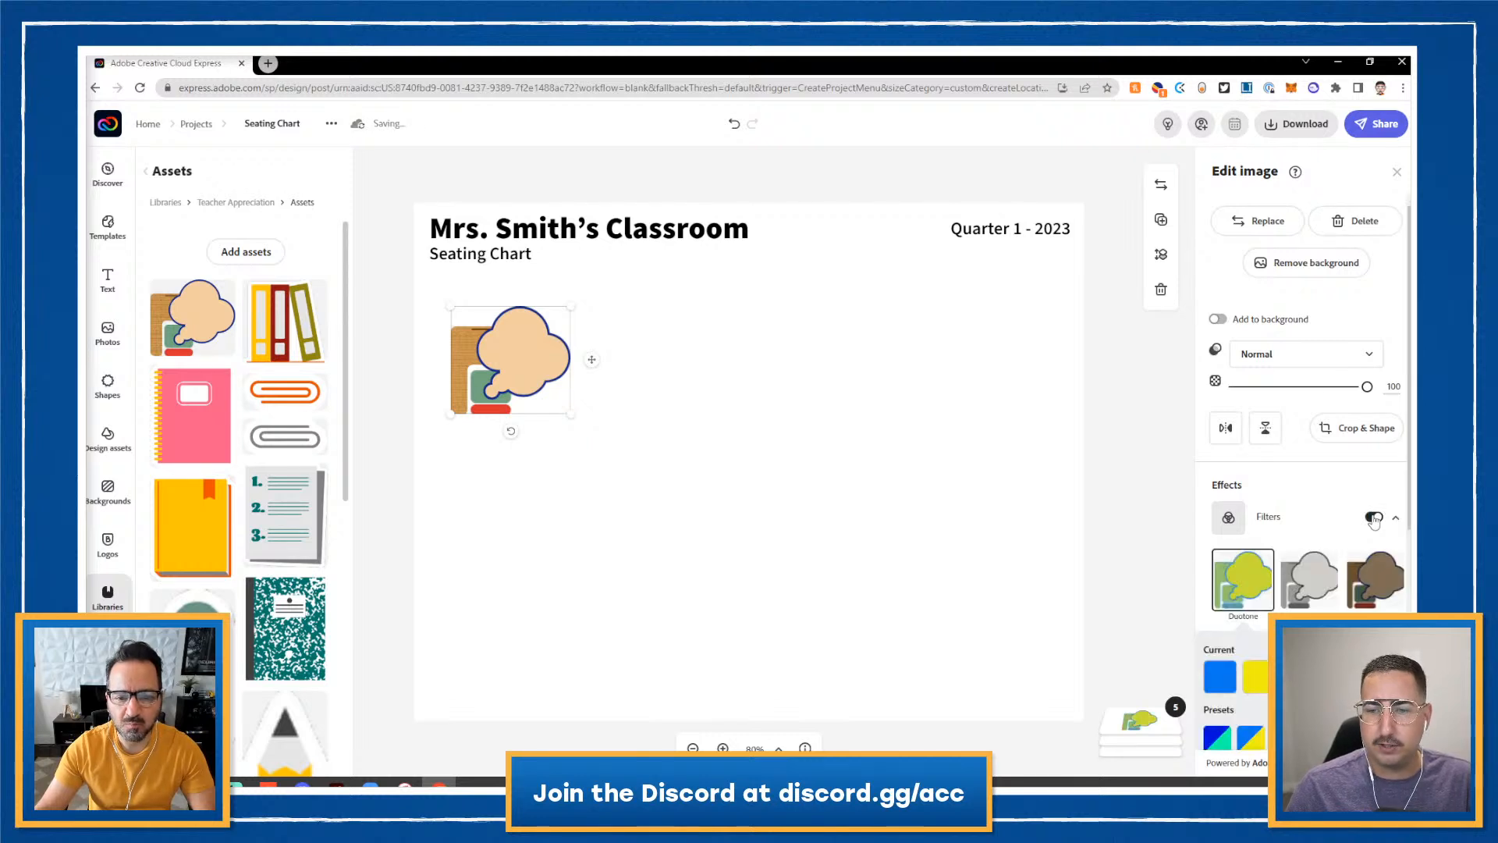
left_click(1324, 594)
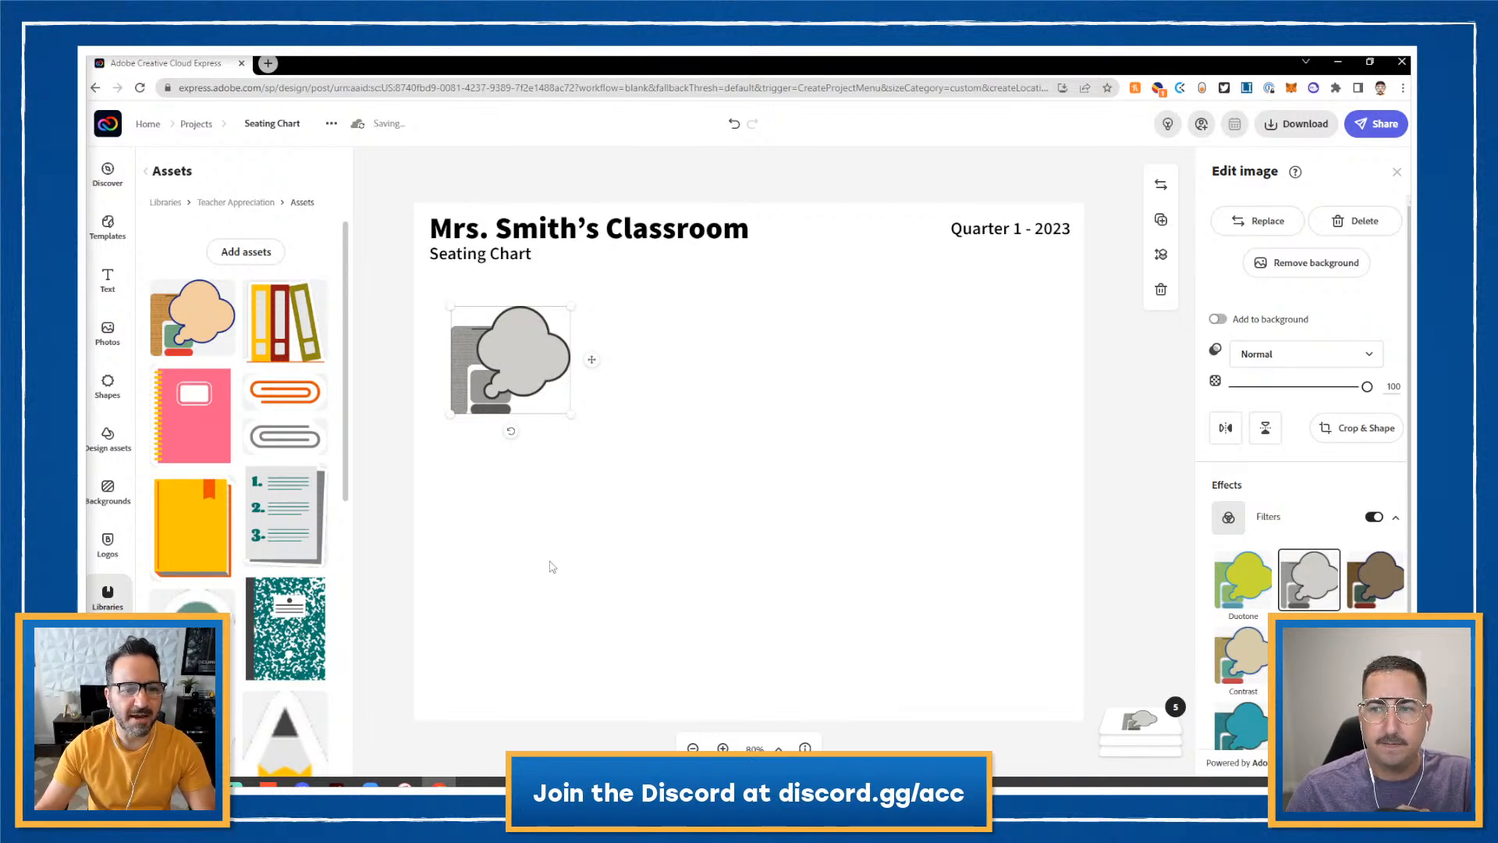
left_click(469, 504)
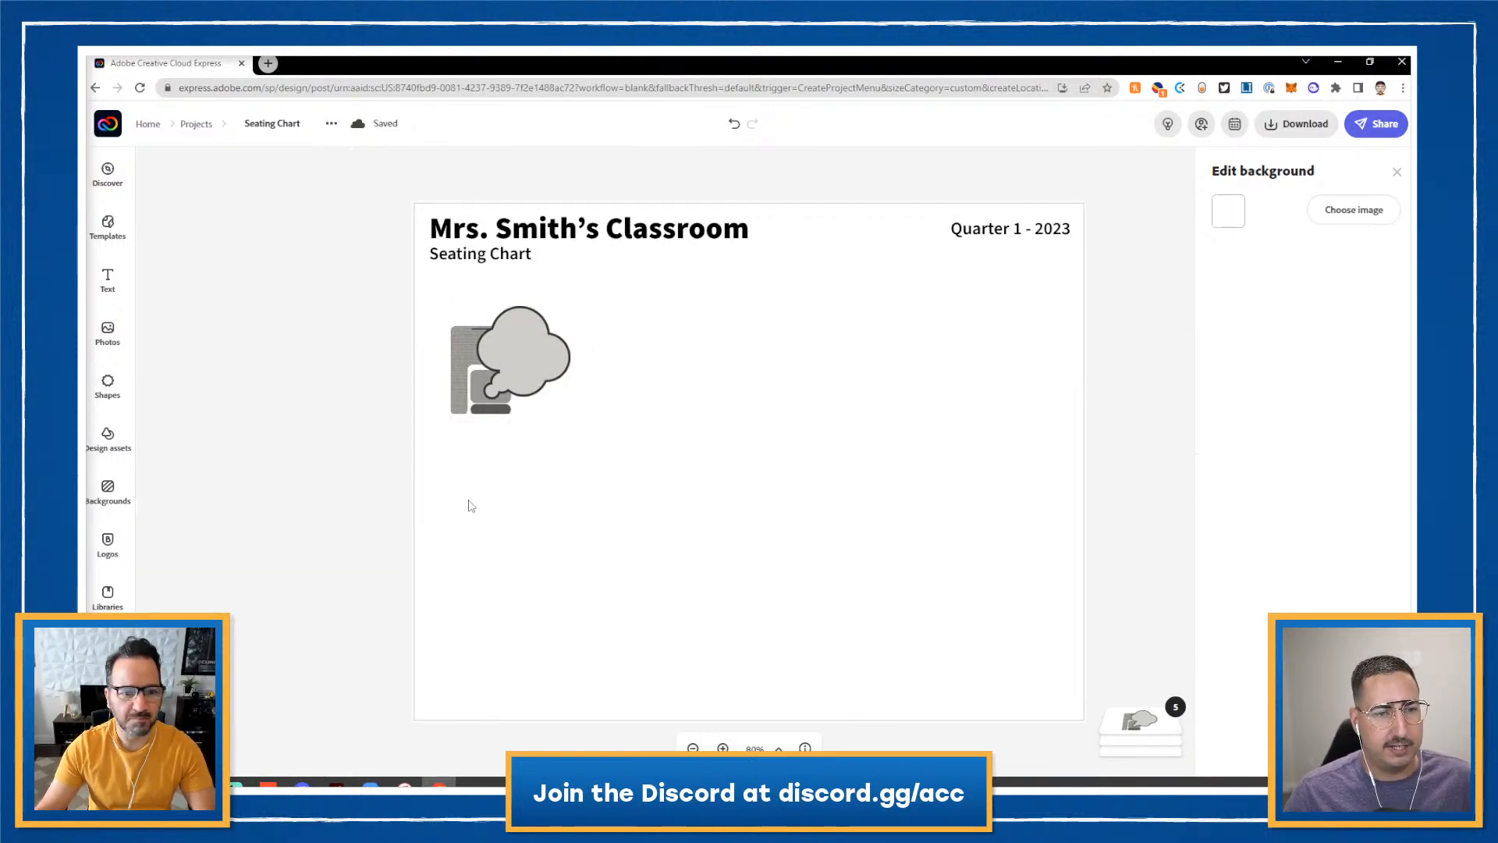
- Add a text box with the student's name, centre-aligned and shrunk to fit under the desk
left_click(116, 282)
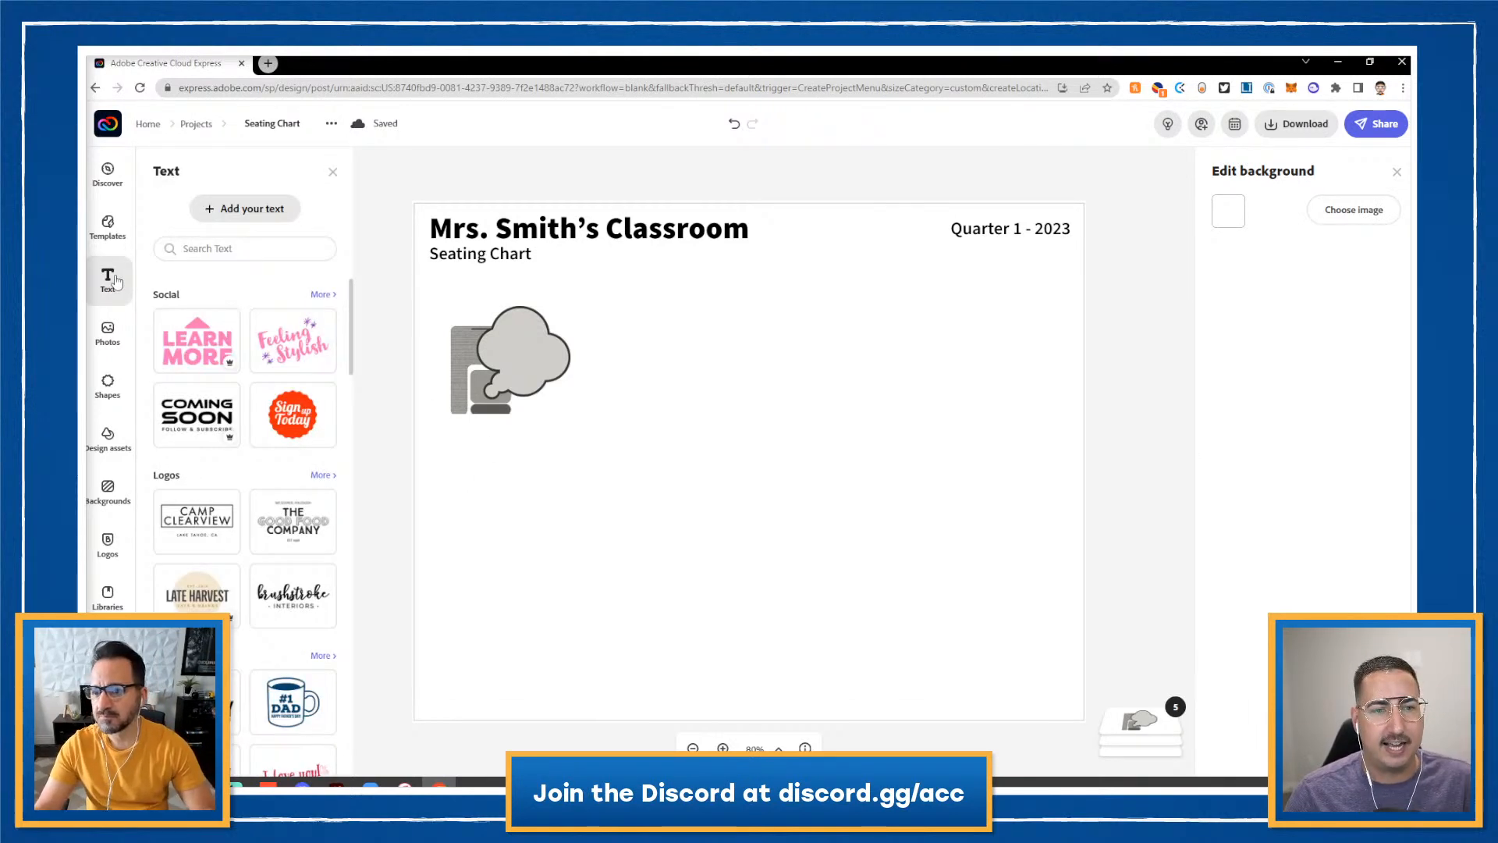
left_click(273, 209)
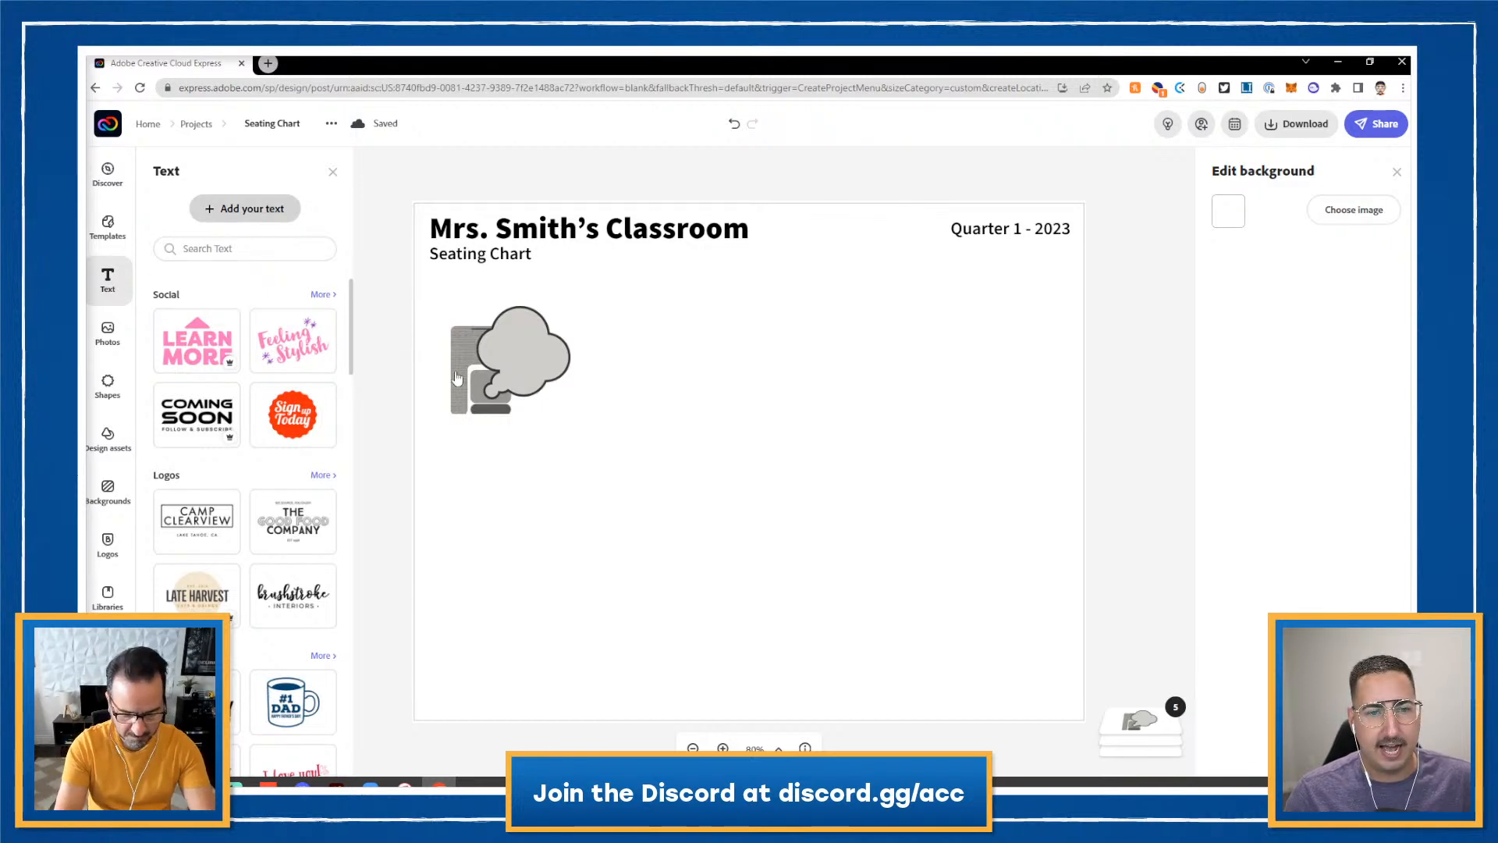
double_click(1290, 211)
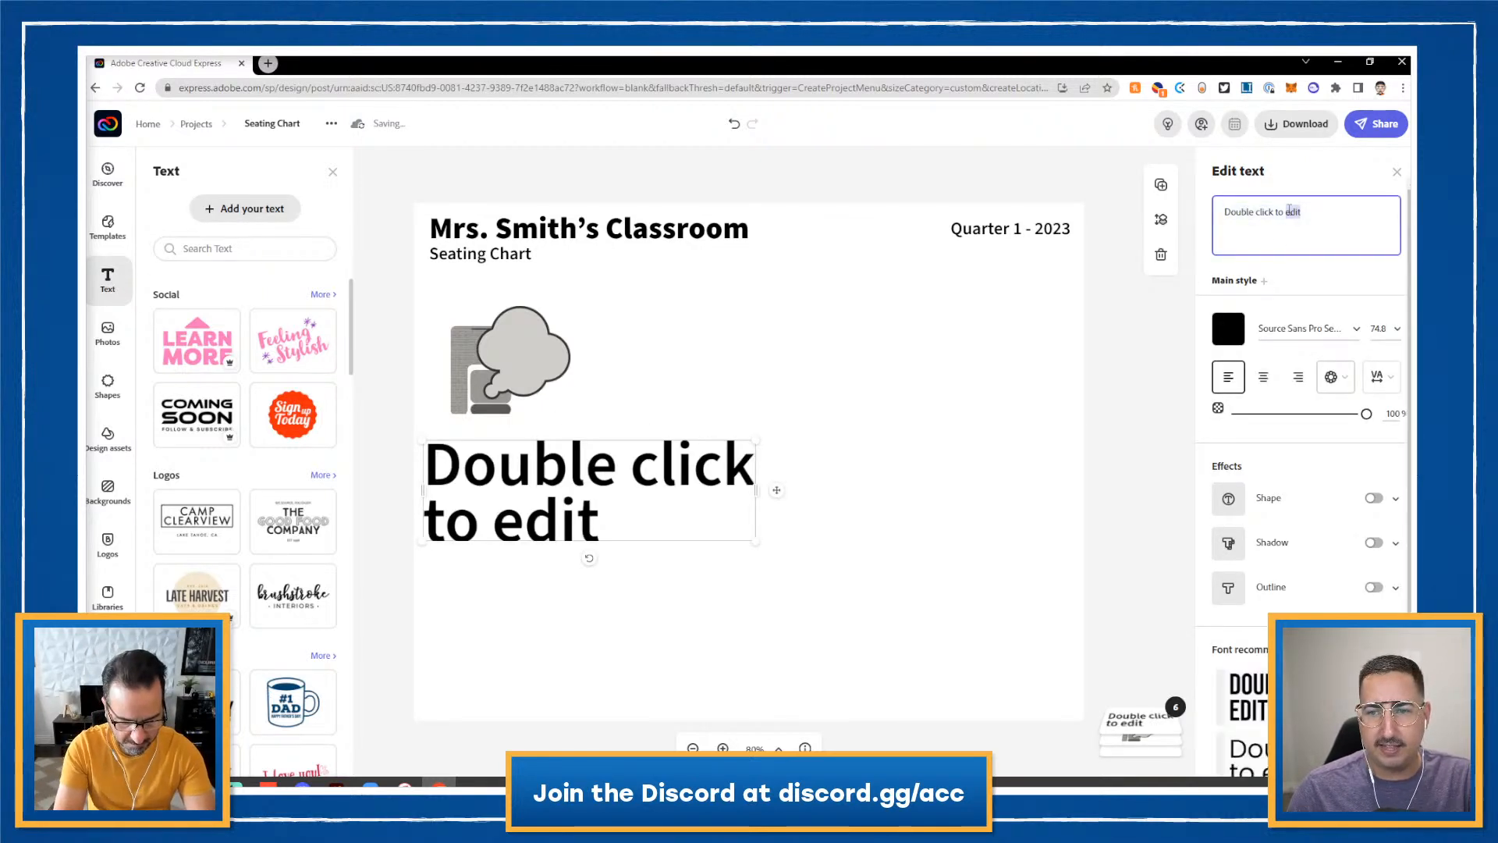
key("ctrl+a")
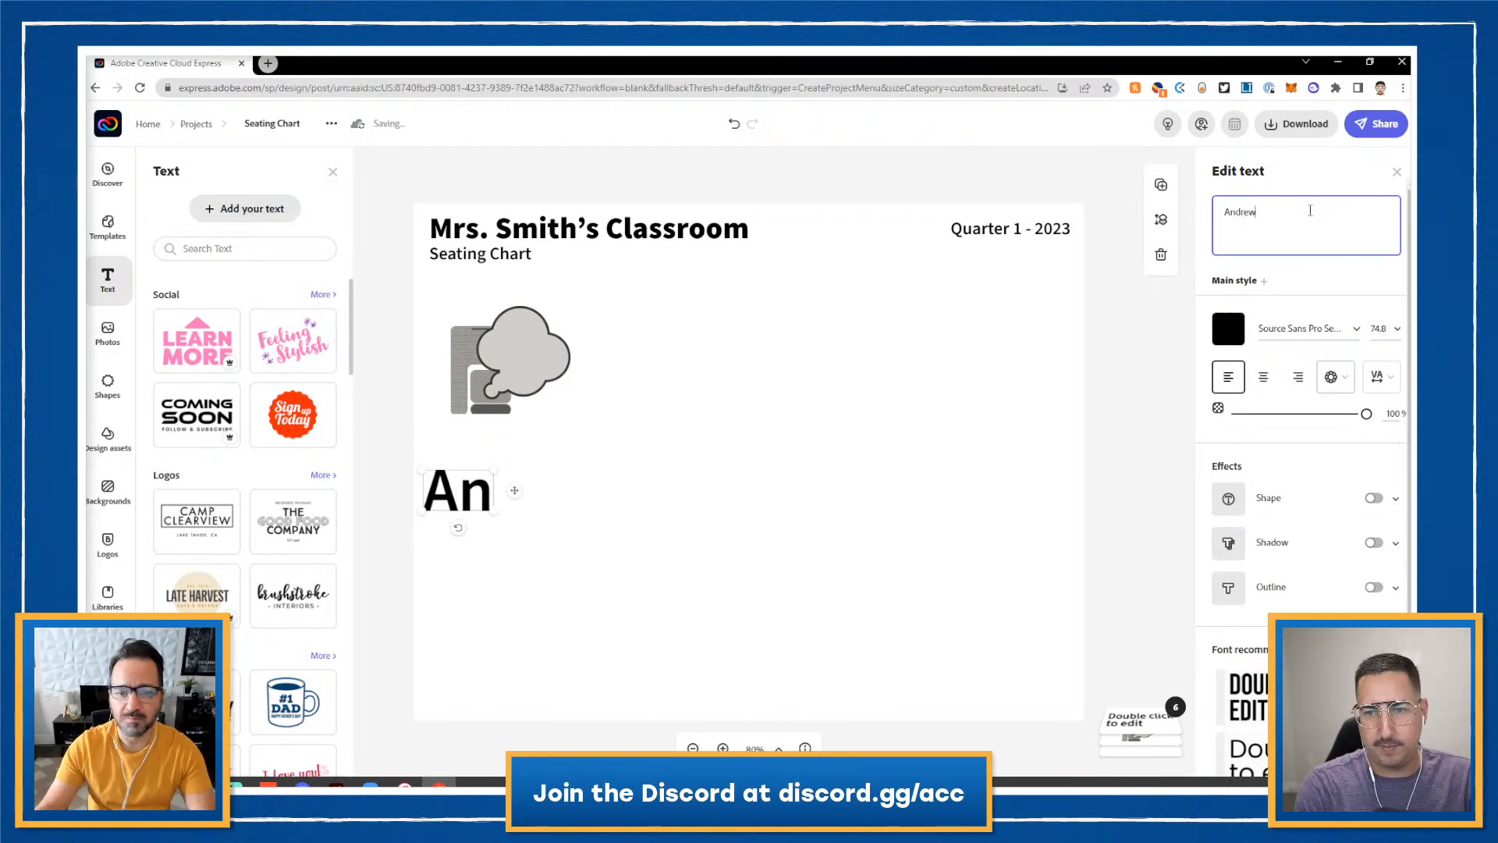
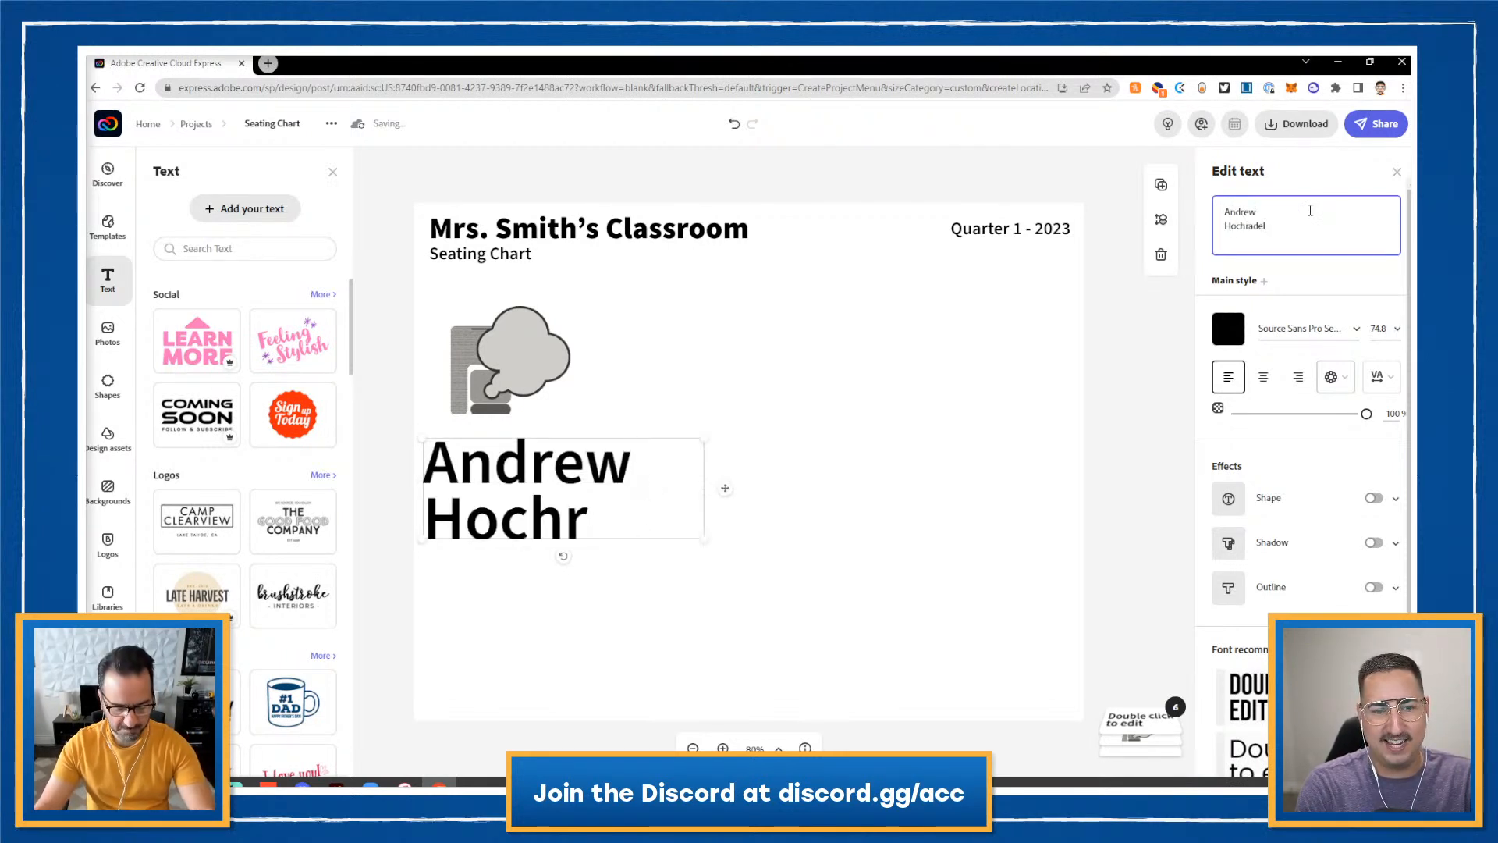
left_click(1263, 377)
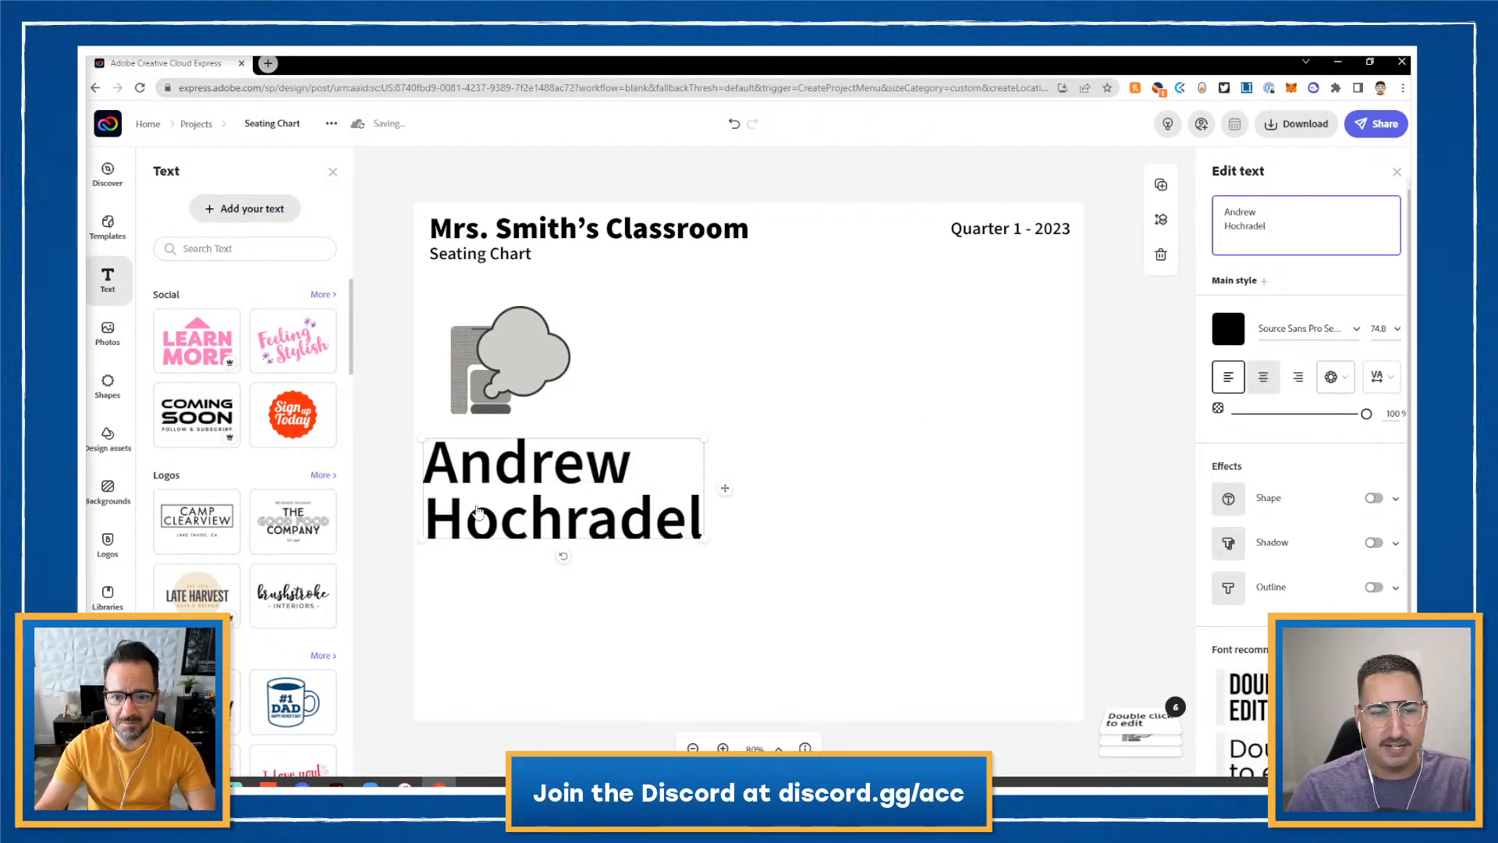
left_click_drag(704, 439, 489, 442)
left_click(407, 394)
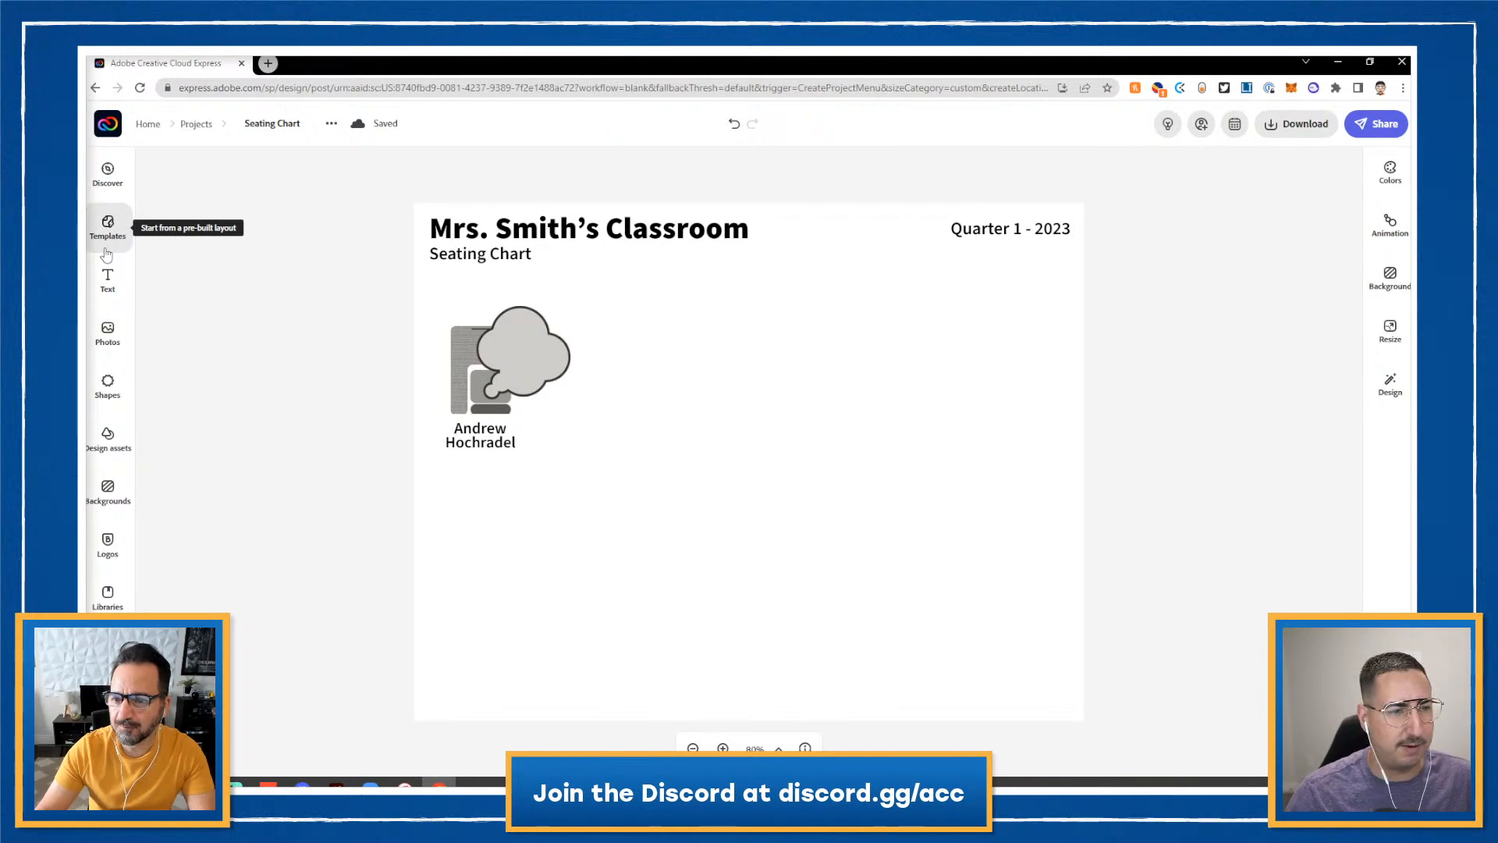
- Add the white-cloud desk illustration from the Teacher Appreciation library assets
left_click(111, 593)
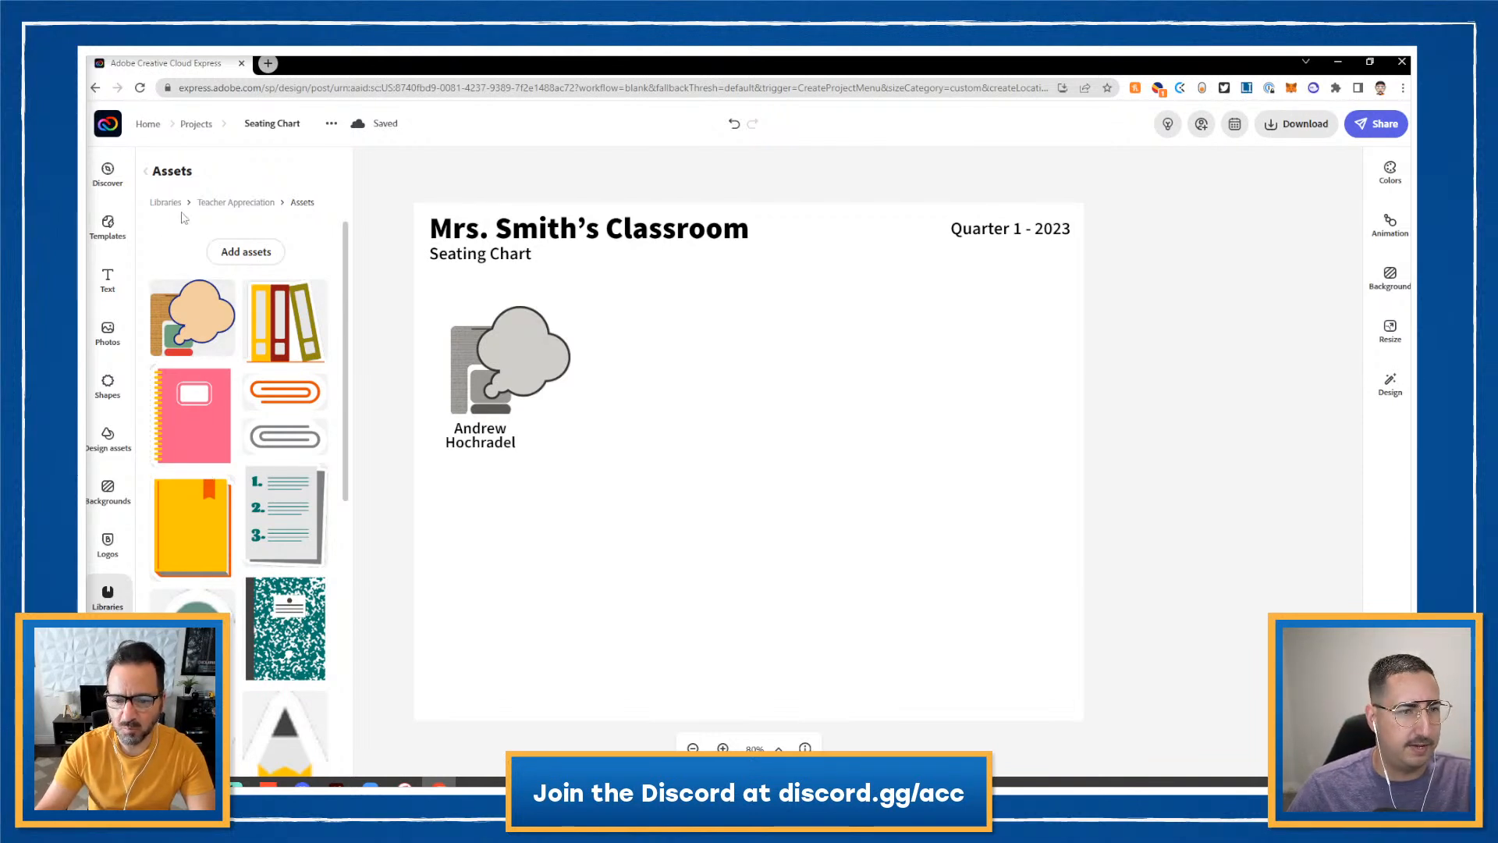
left_click(233, 204)
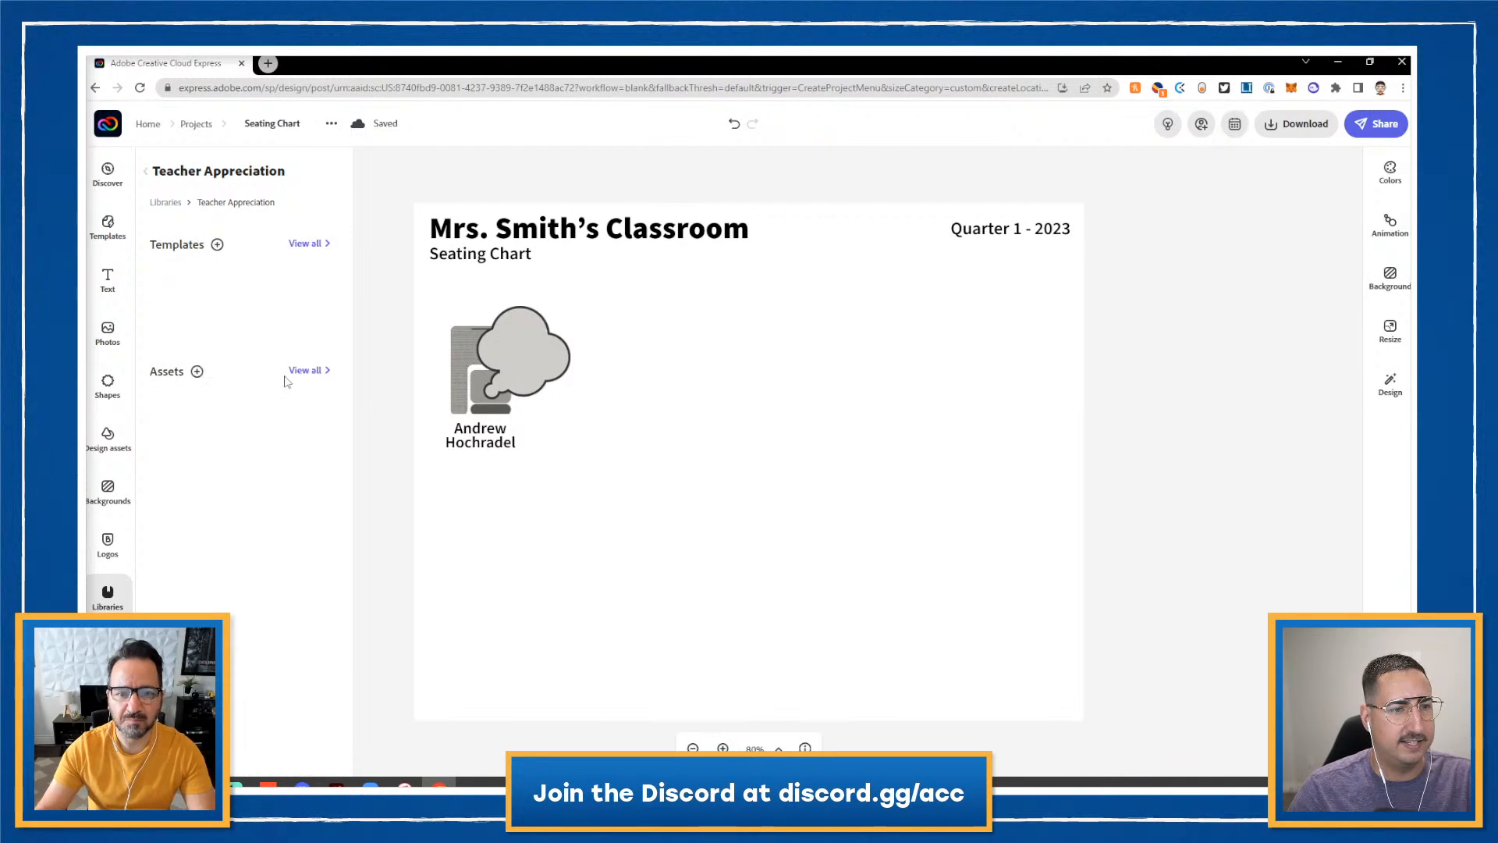
left_click(301, 373)
left_click(209, 319)
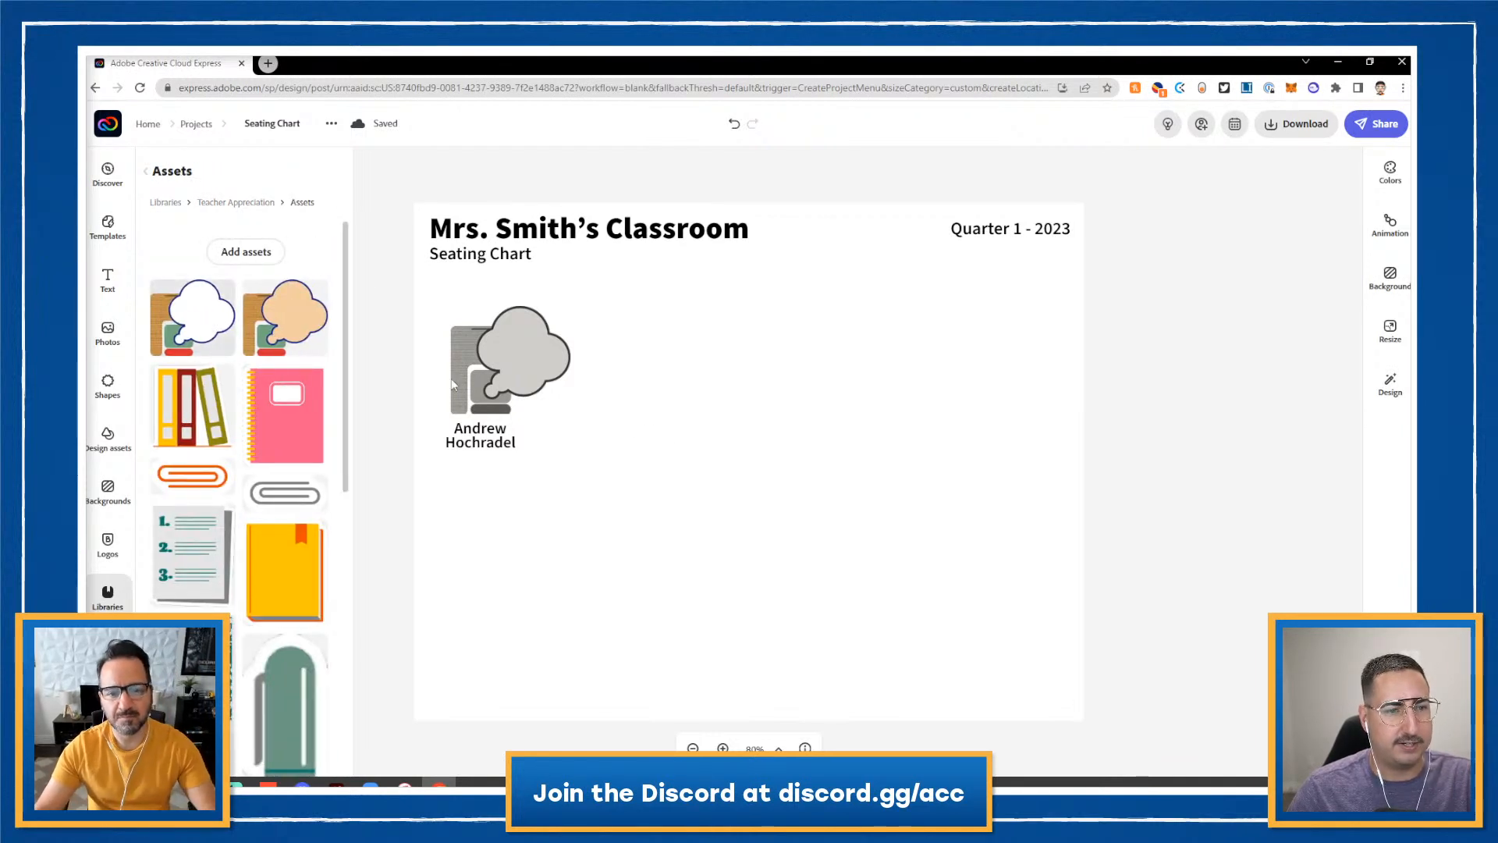
- Make the new desk grey and smaller, delete the old desk, and move the new one into its place above the name
left_click(653, 512)
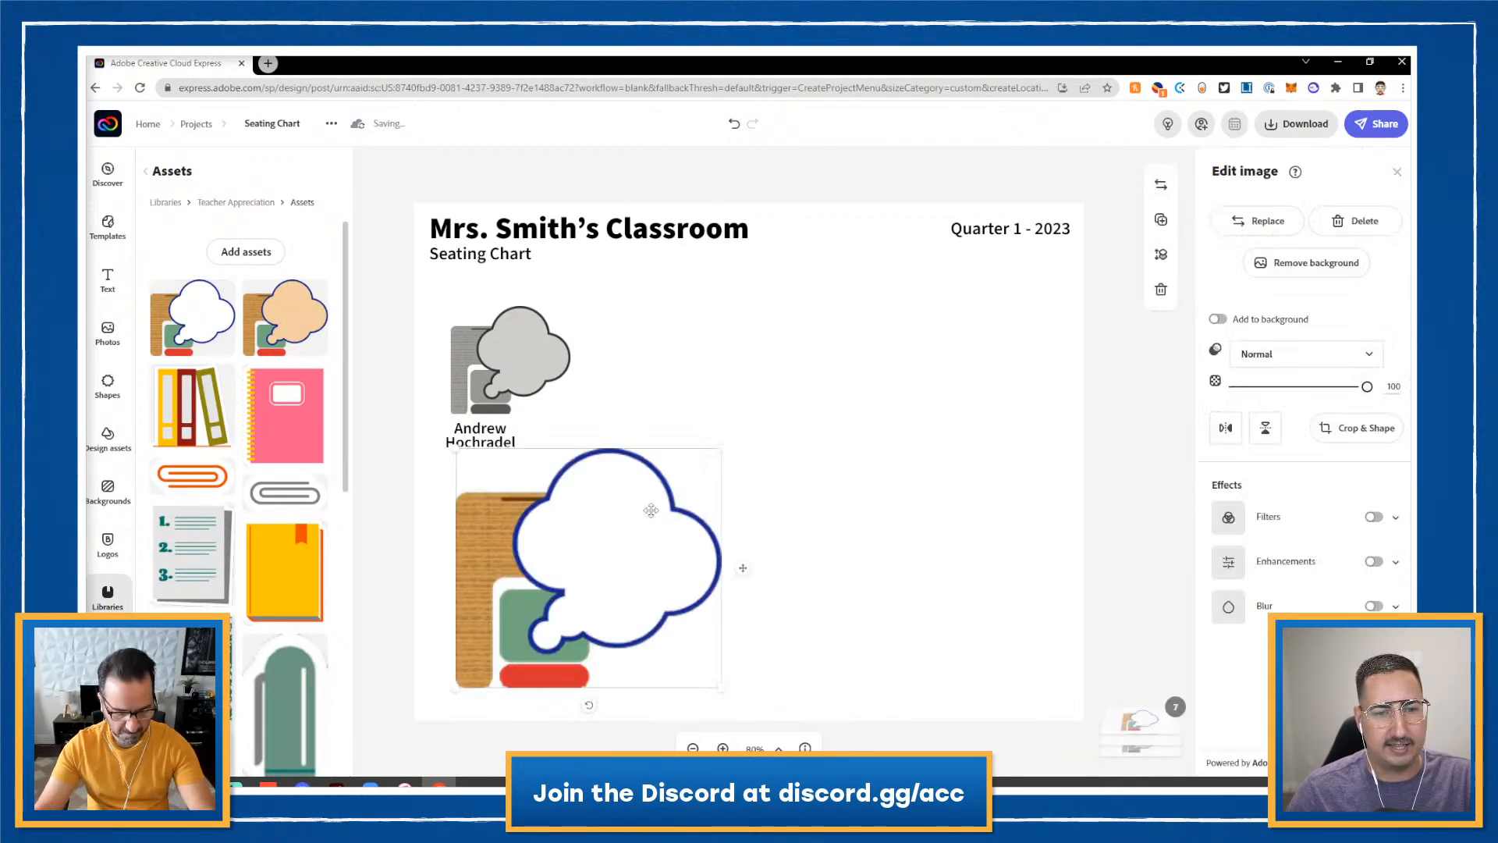
left_click(1373, 517)
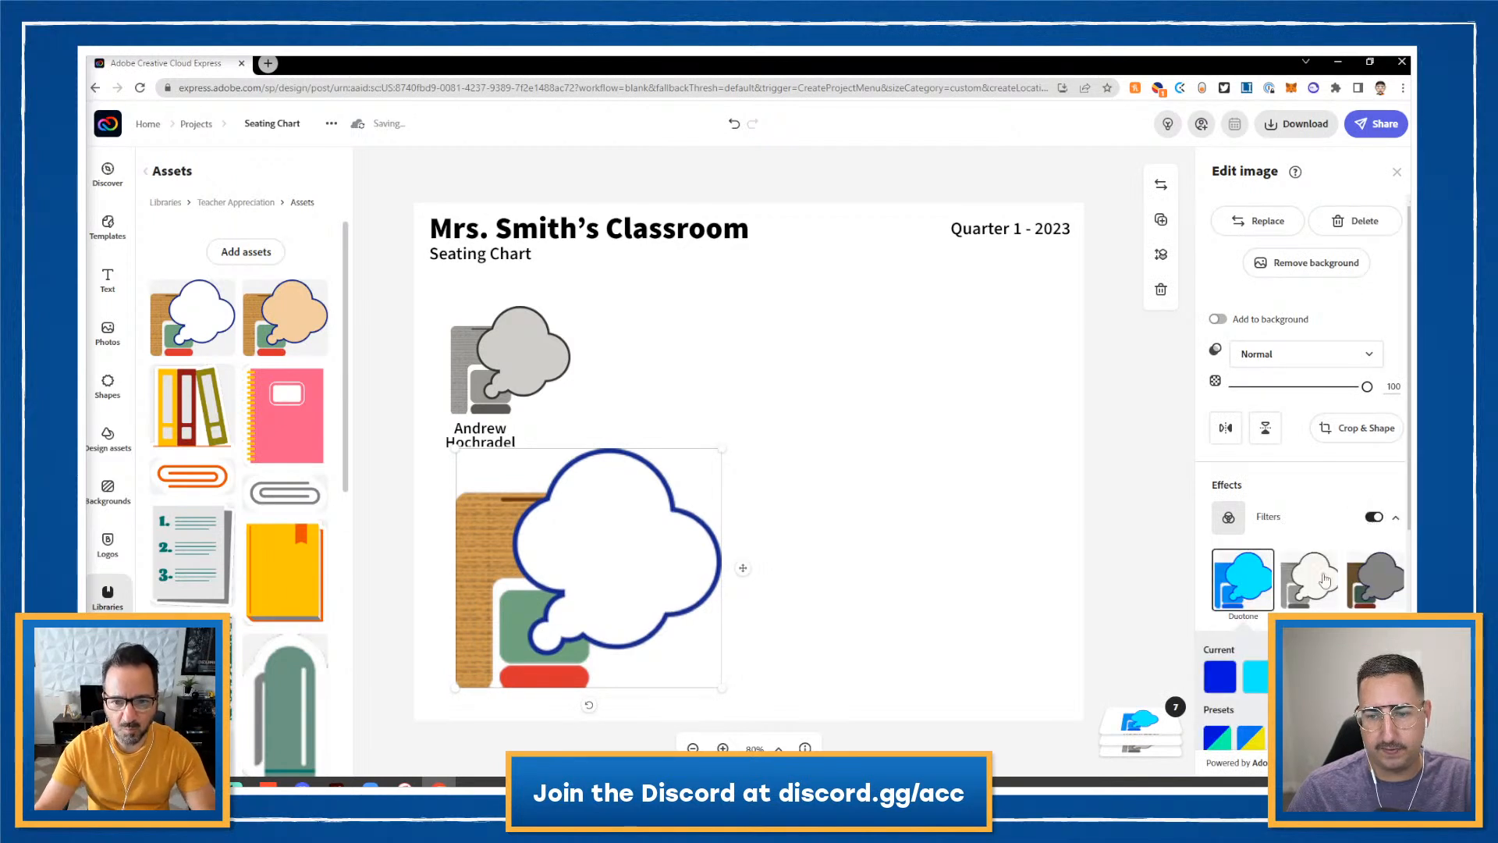
left_click_drag(720, 450, 608, 551)
left_click(529, 342)
key("Delete")
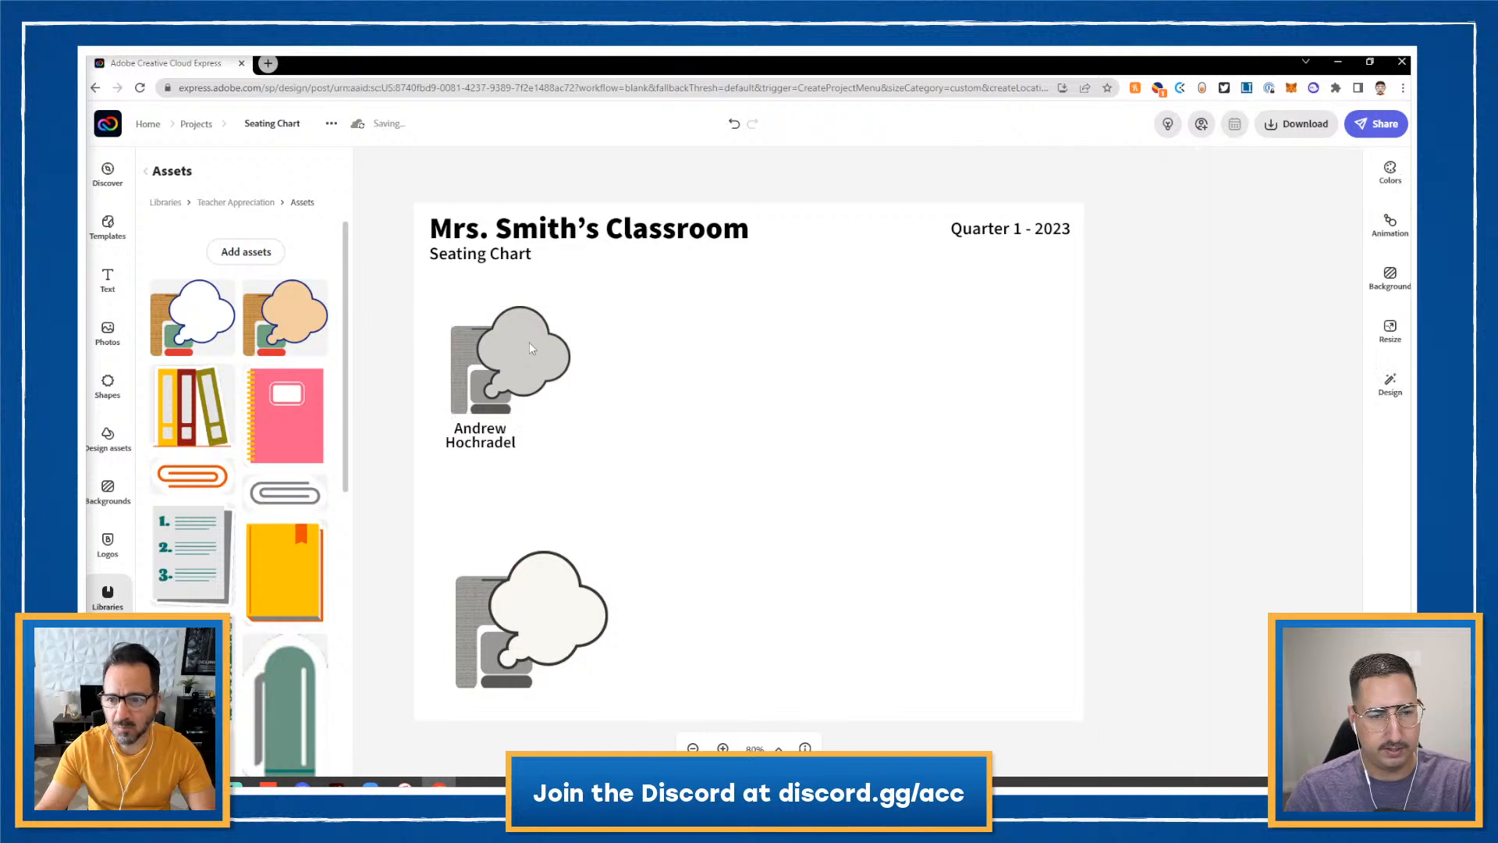
left_click_drag(533, 609, 515, 347)
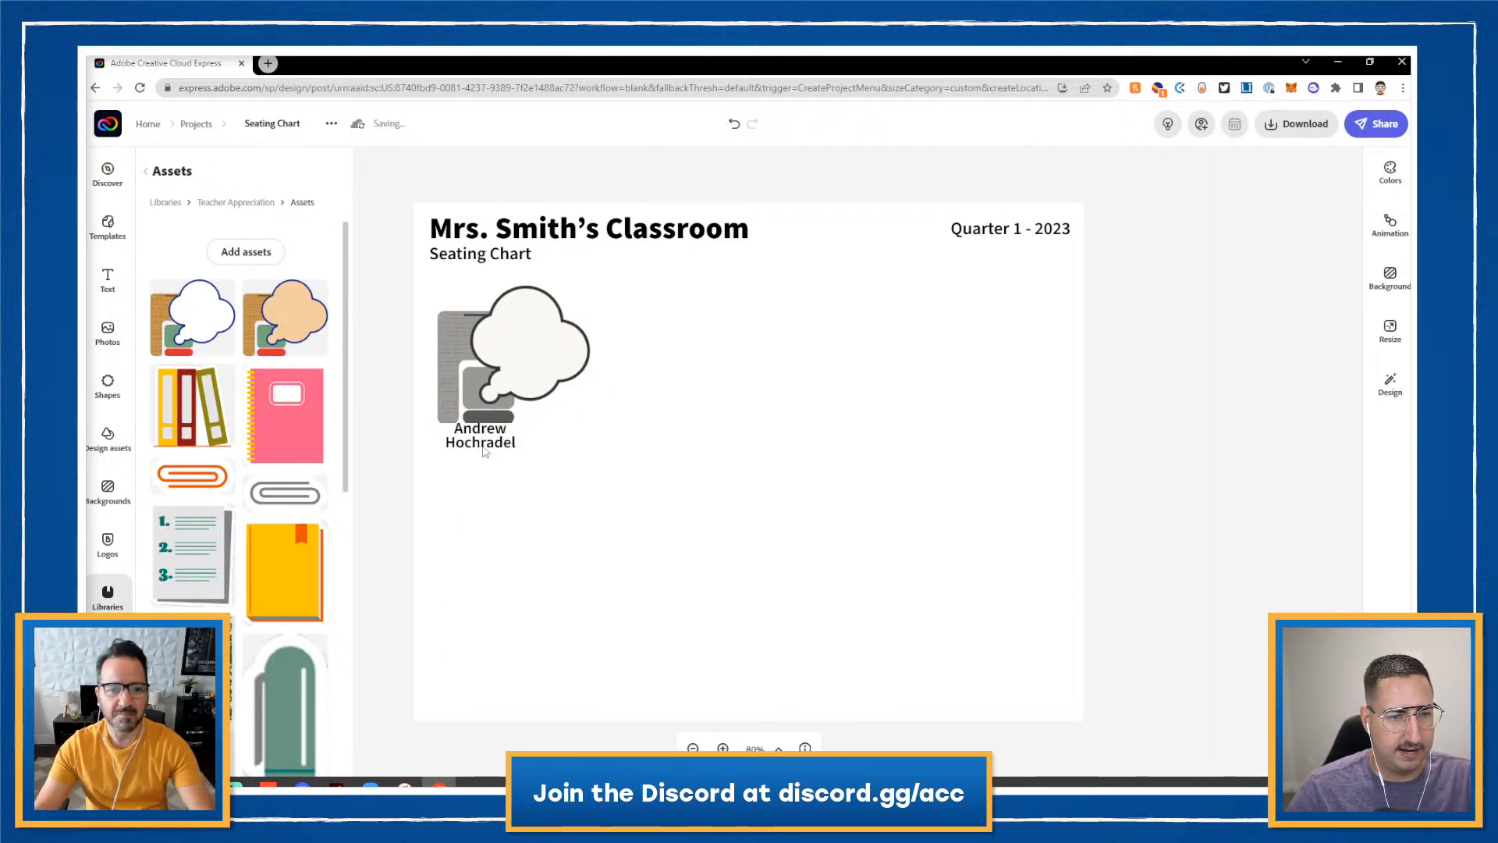
left_click_drag(484, 451, 485, 461)
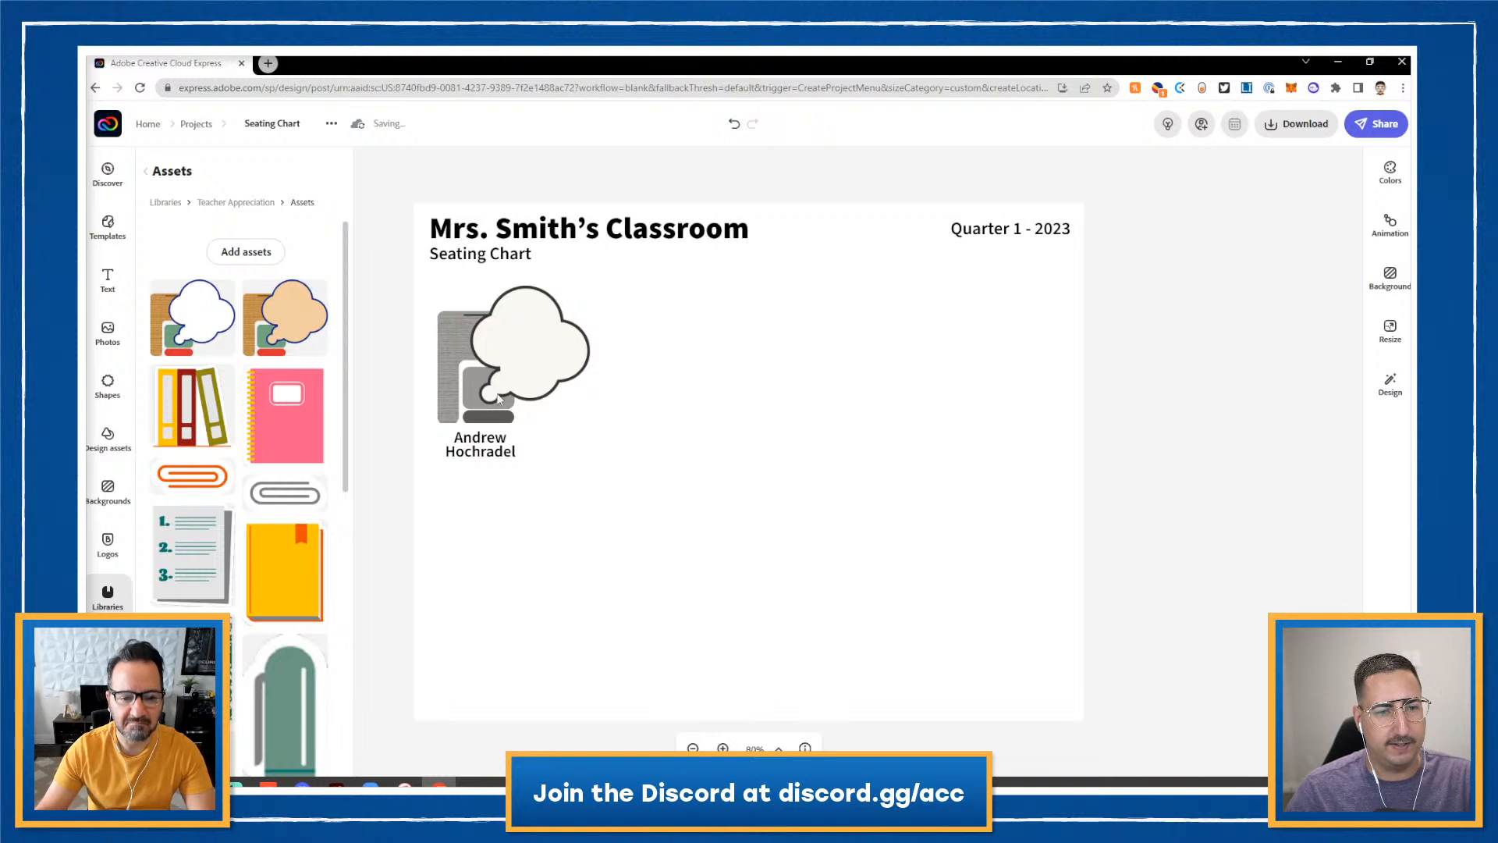
left_click(520, 362)
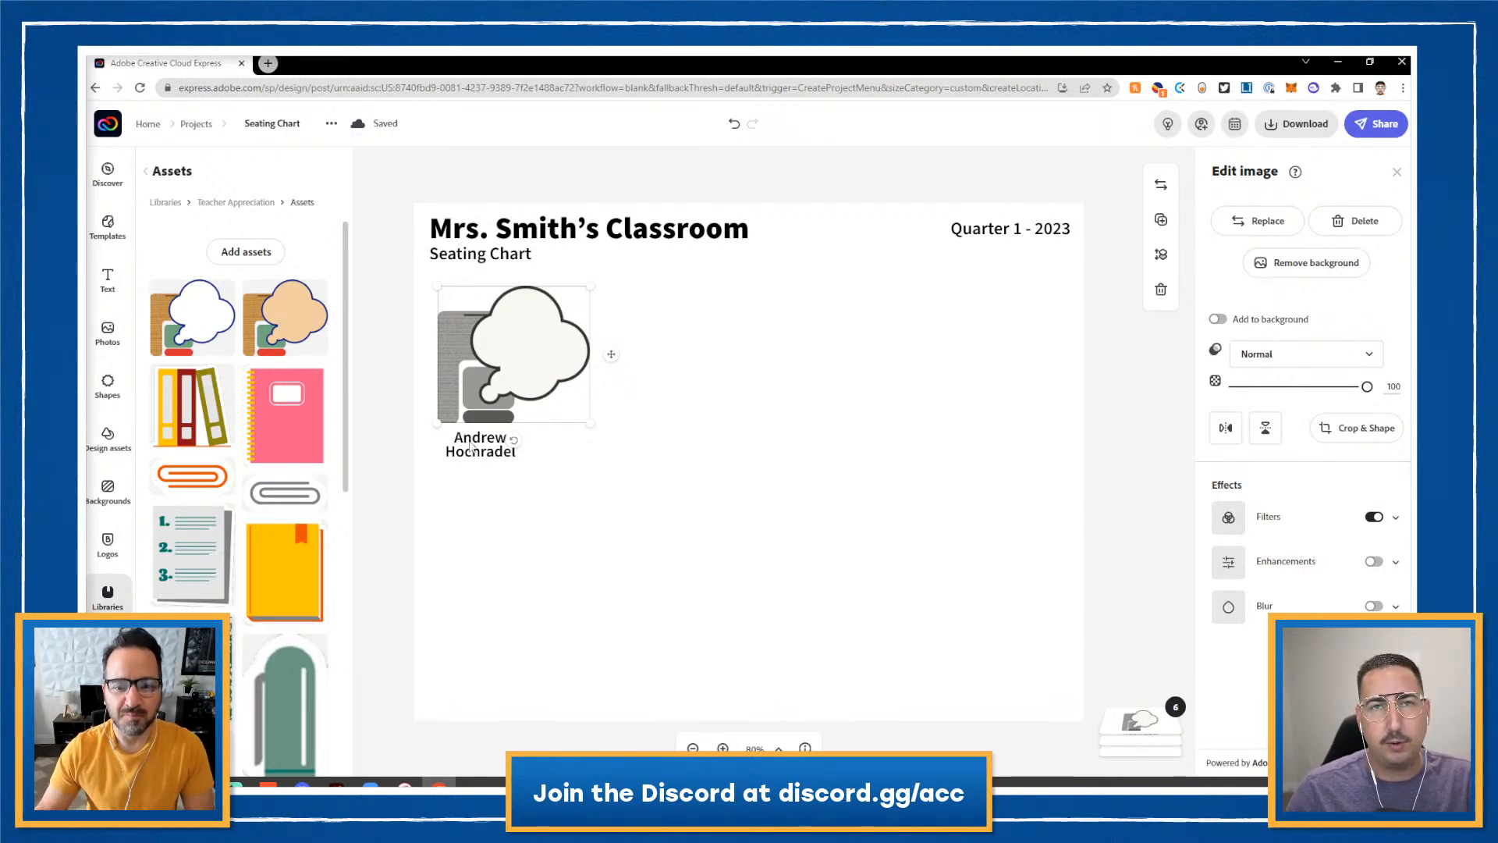
- Group the desk with its name label and scale the group down slightly
left_click(471, 446, "shift")
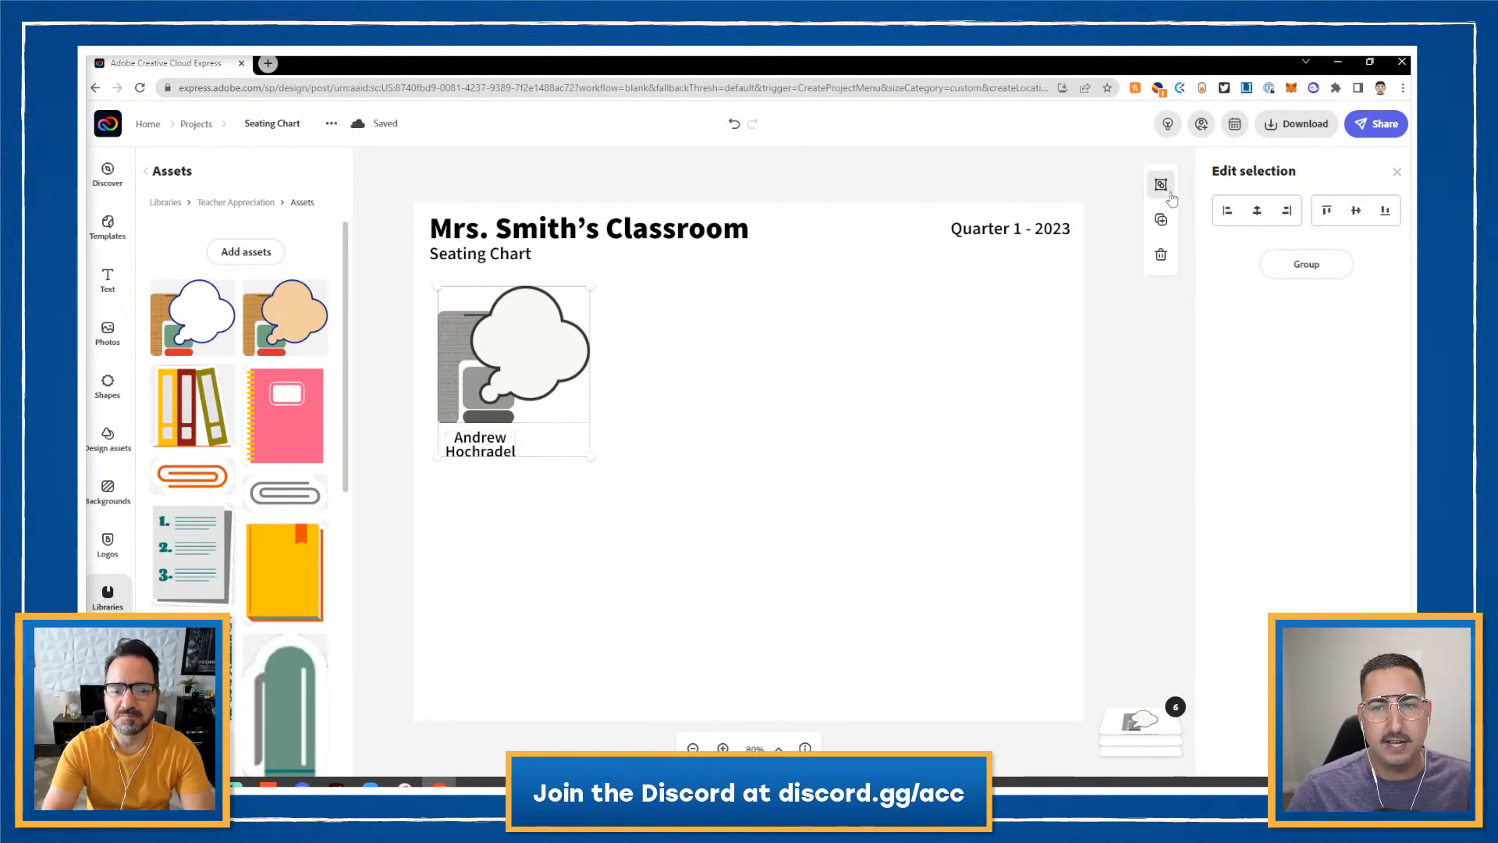
left_click(1168, 189)
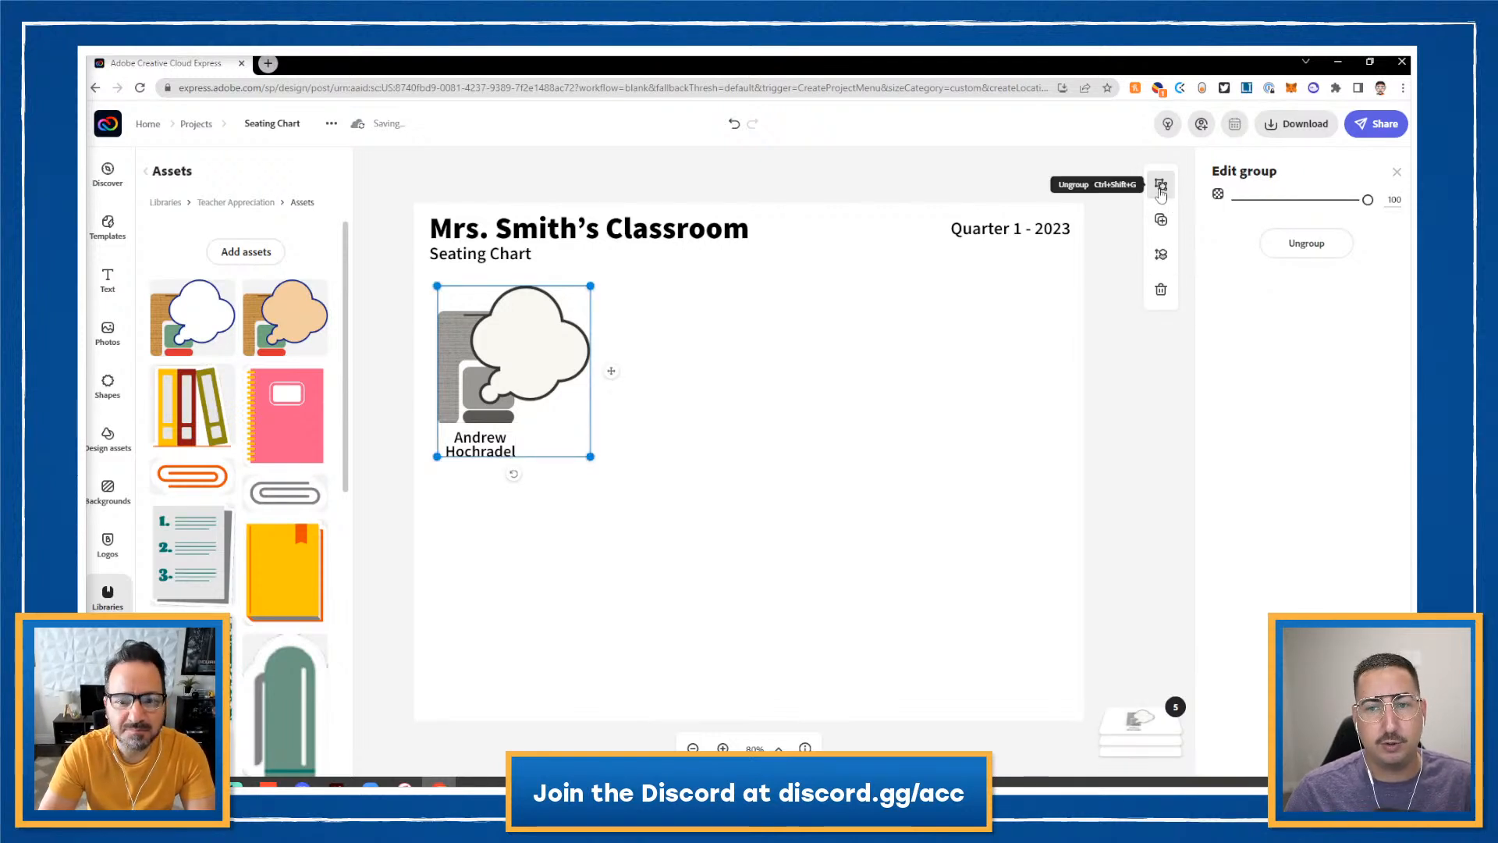
mouse_move(589, 457)
left_mouse_down()
mouse_move(569, 432)
mouse_move(581, 445)
left_mouse_up()
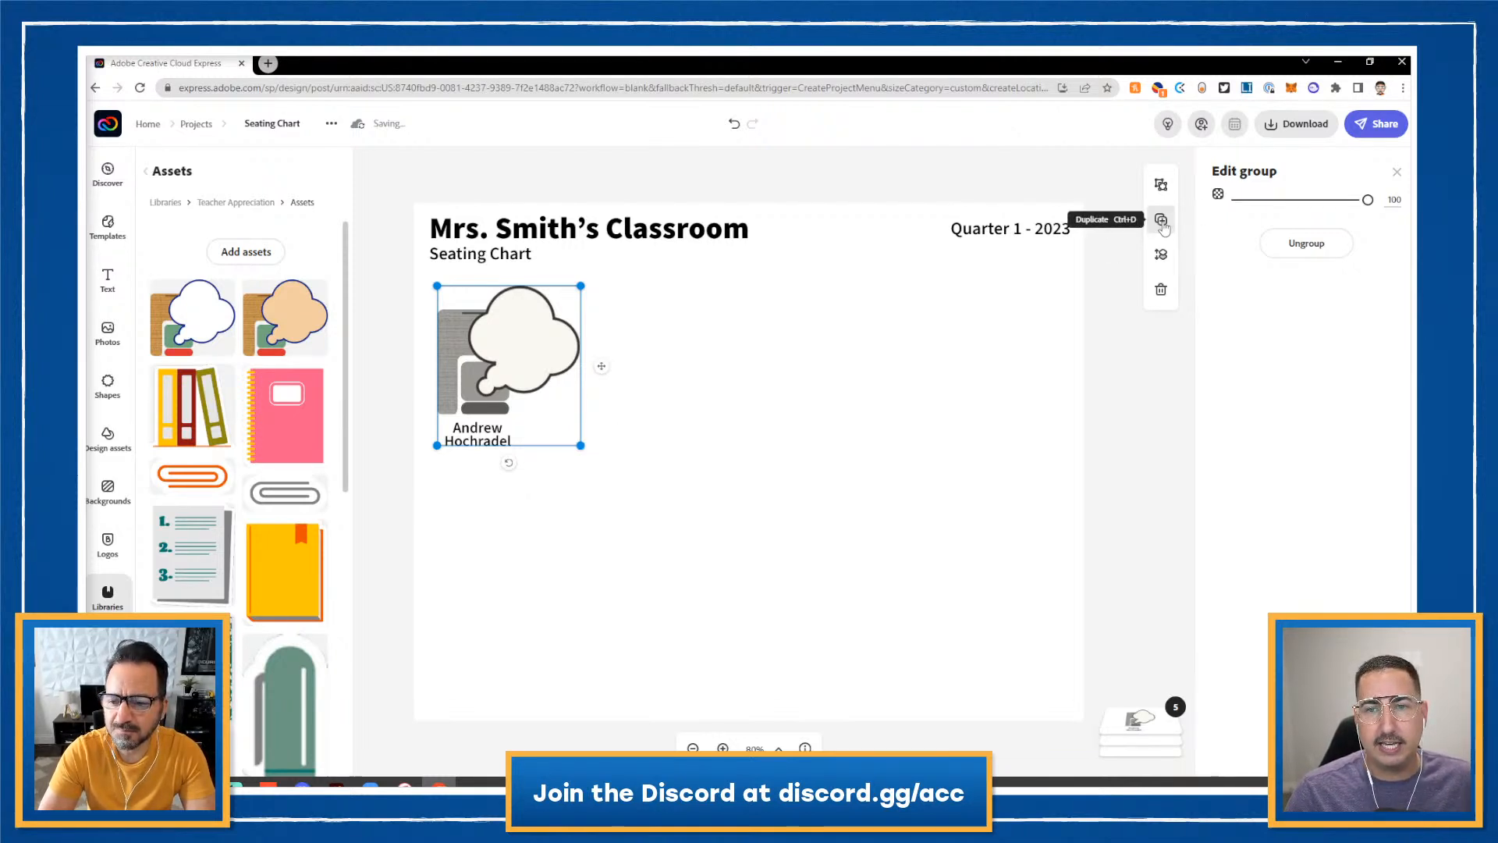
- Duplicate the desk group three times to build a top row of four seats
left_click(1161, 221)
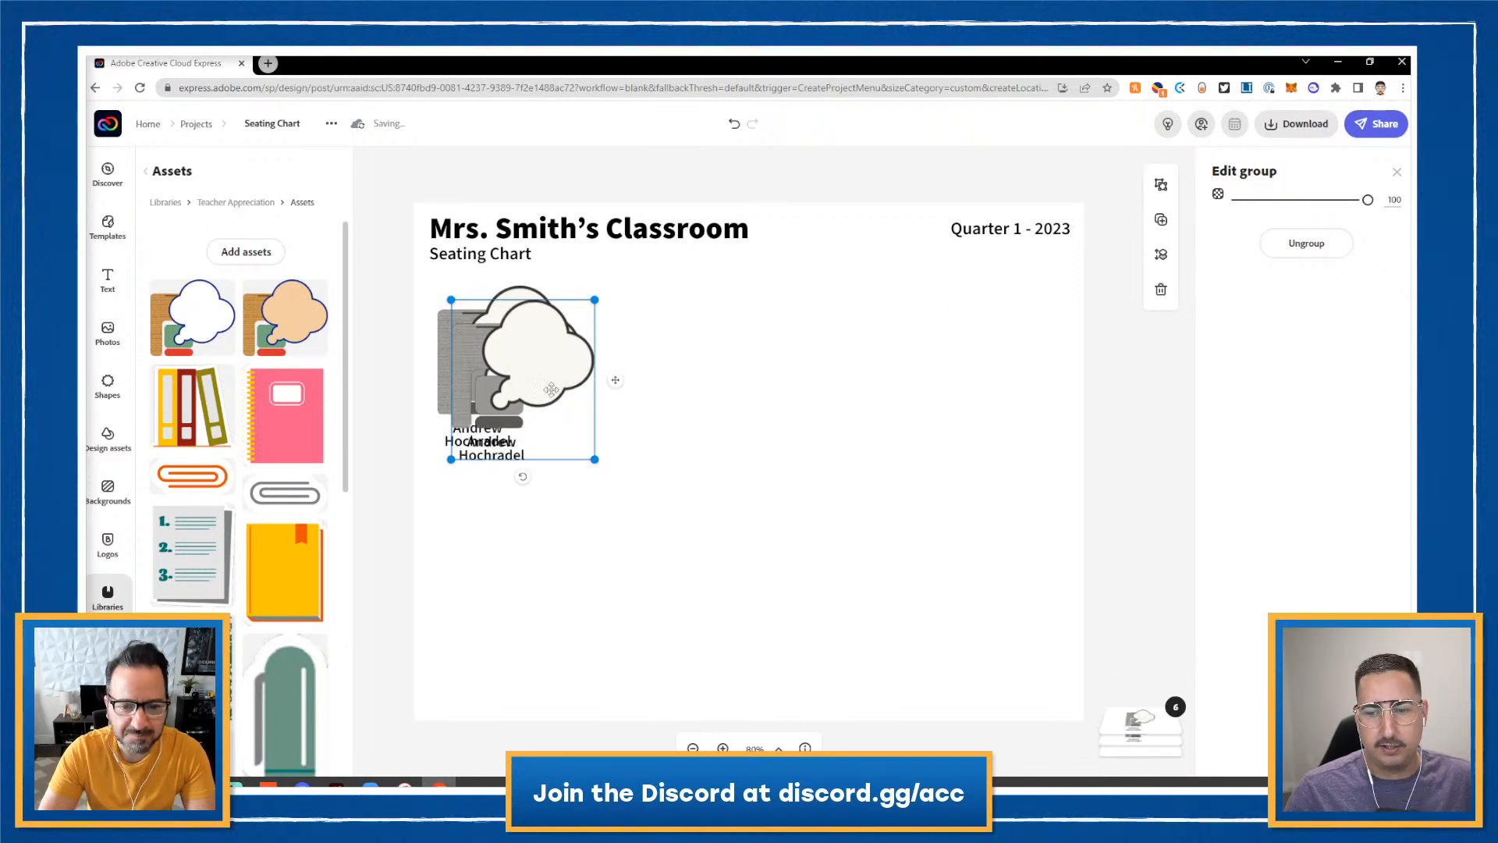
left_click_drag(548, 385, 688, 375)
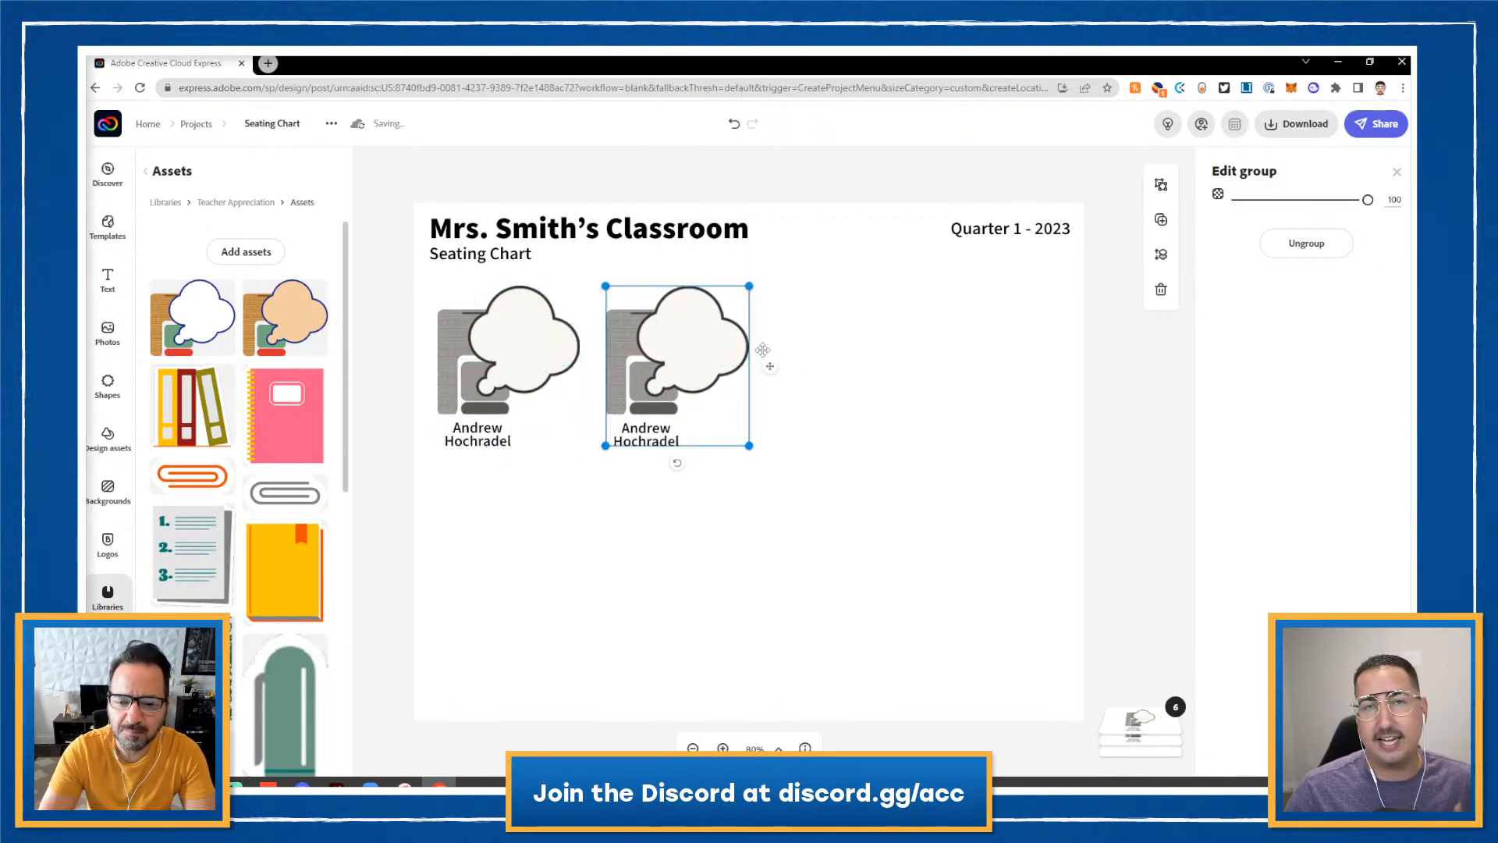
left_click(1162, 219)
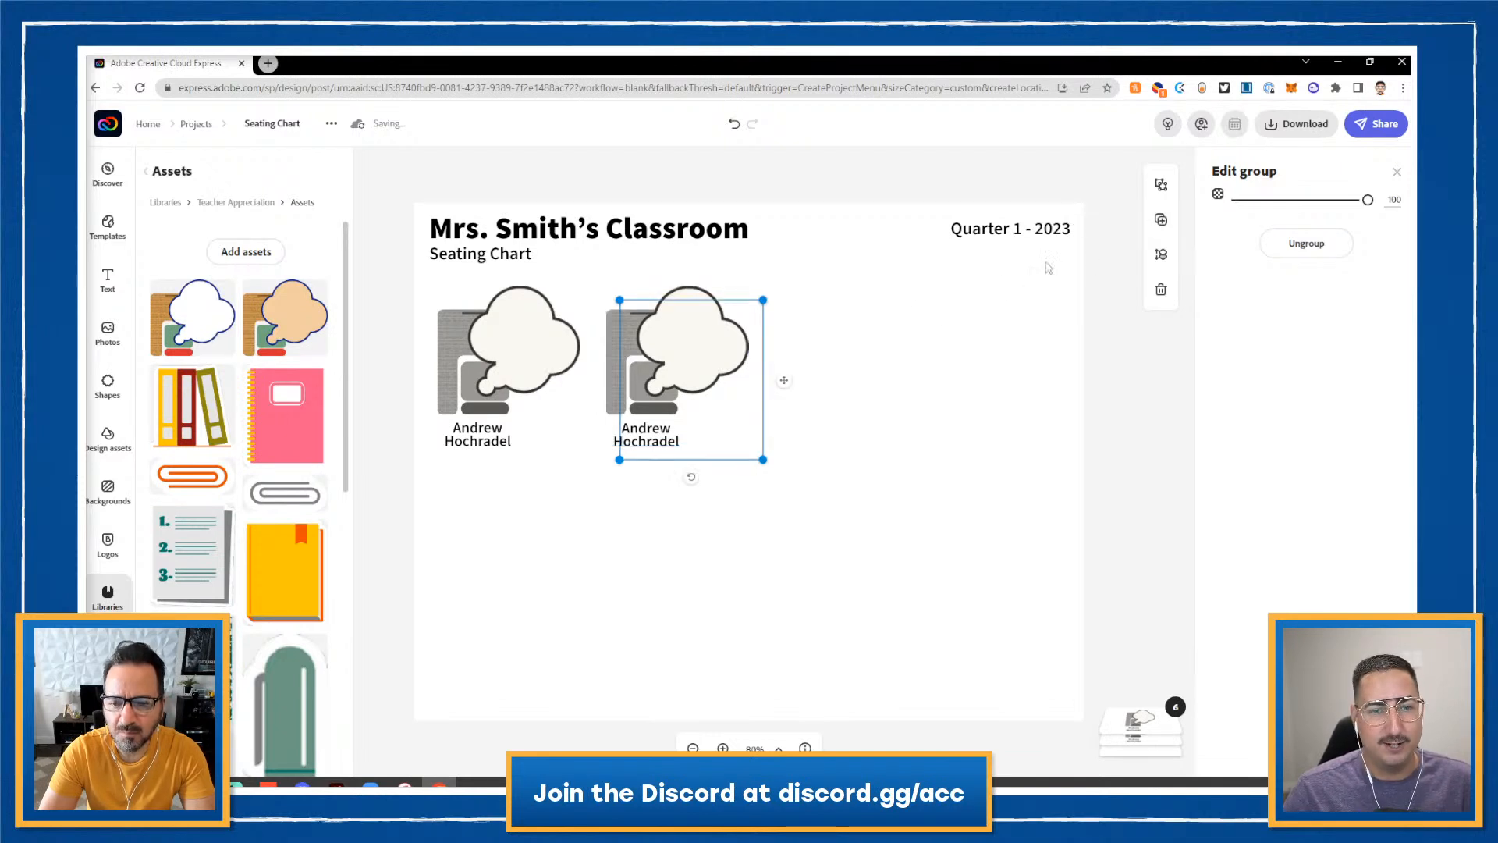
left_click_drag(742, 394, 1012, 380)
left_click(1161, 219)
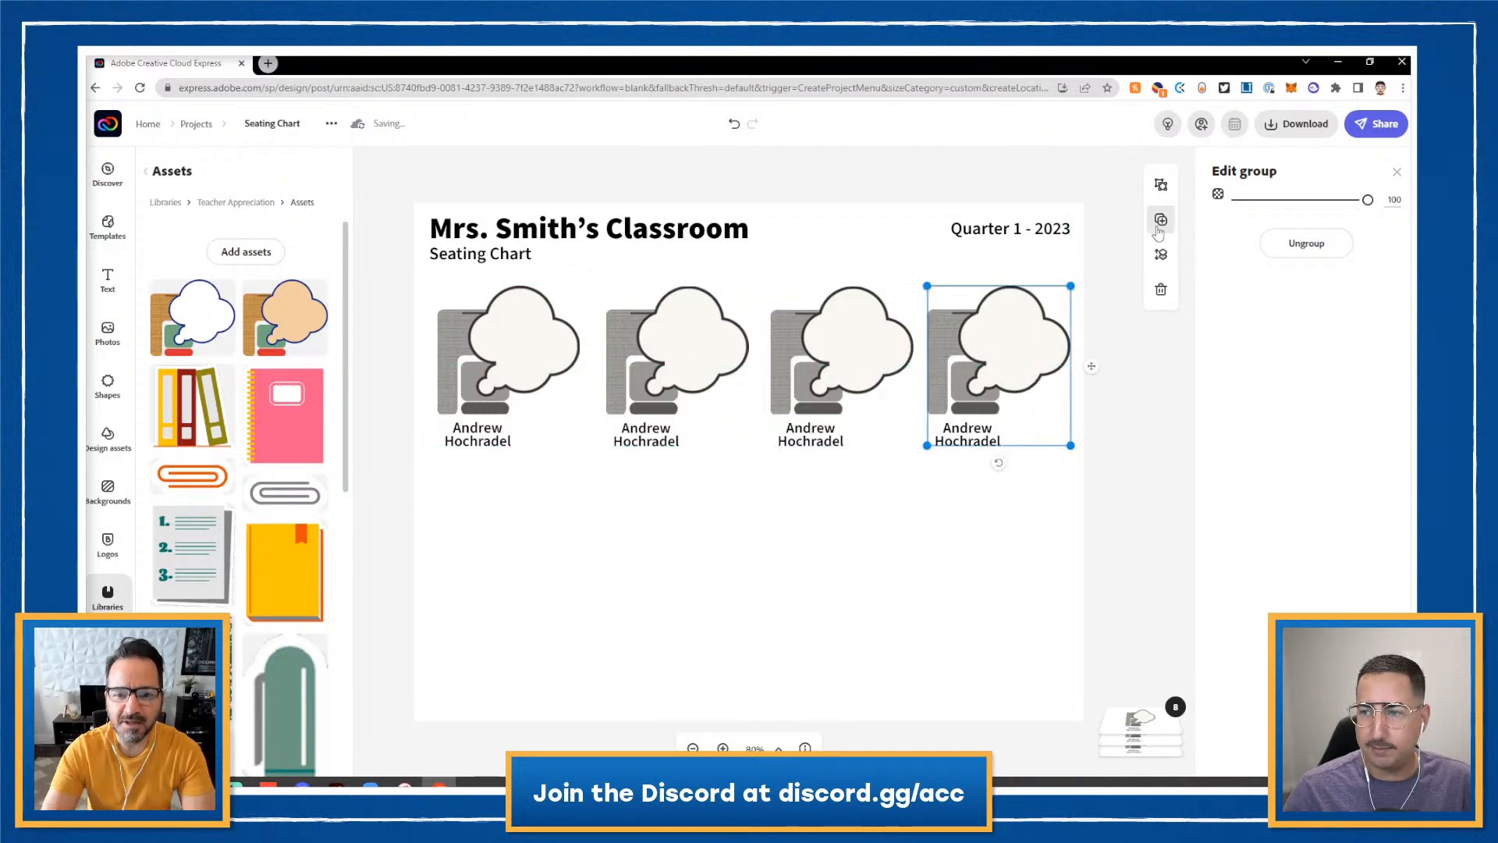
- Duplicate all four top-row seats and move the copies down as a second row
left_click(865, 384, "shift")
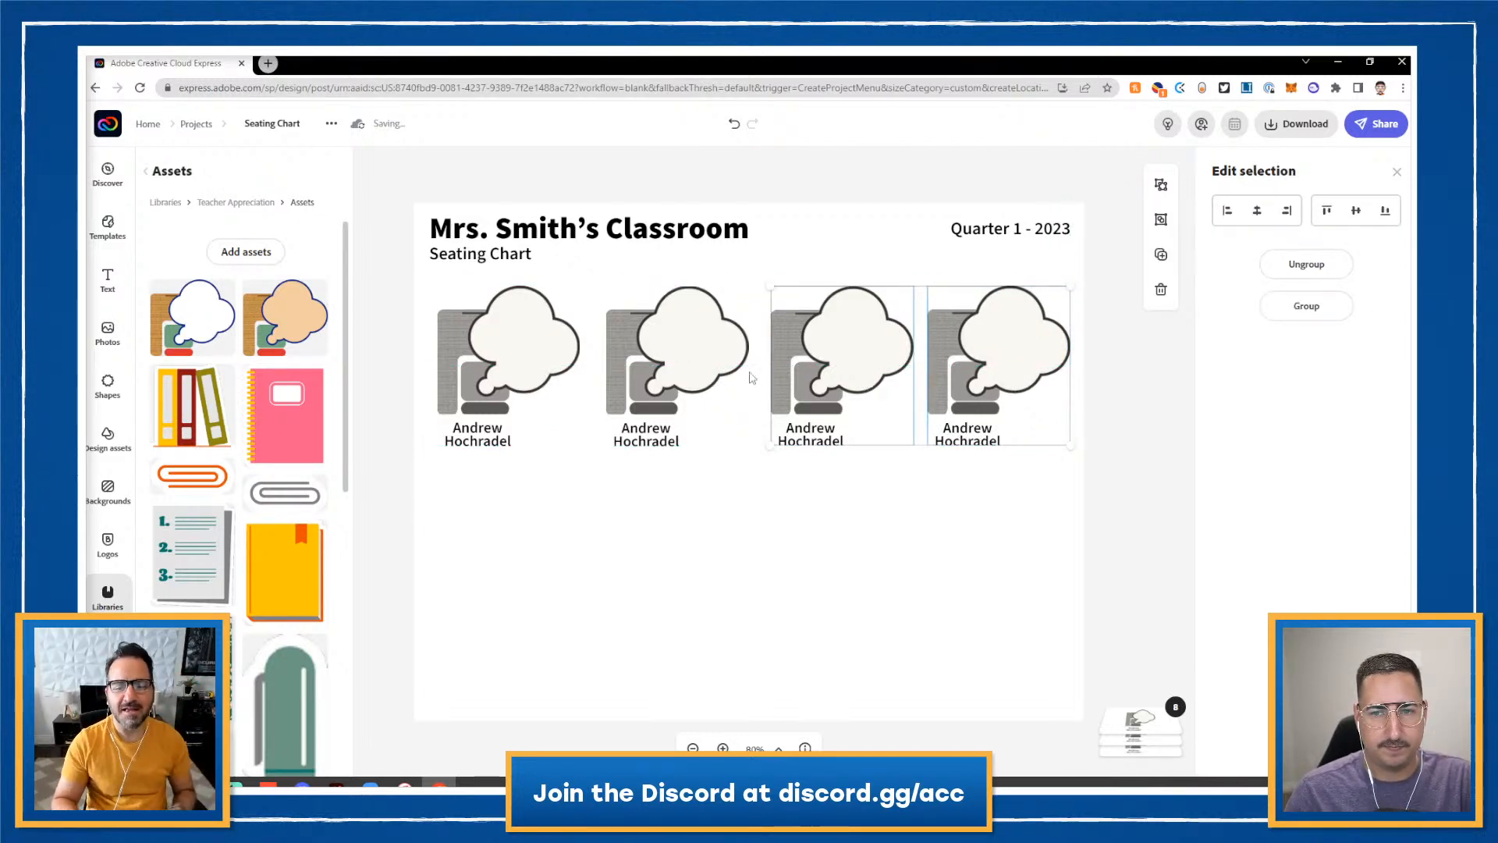
left_click(651, 377, "shift")
left_click(534, 375, "shift")
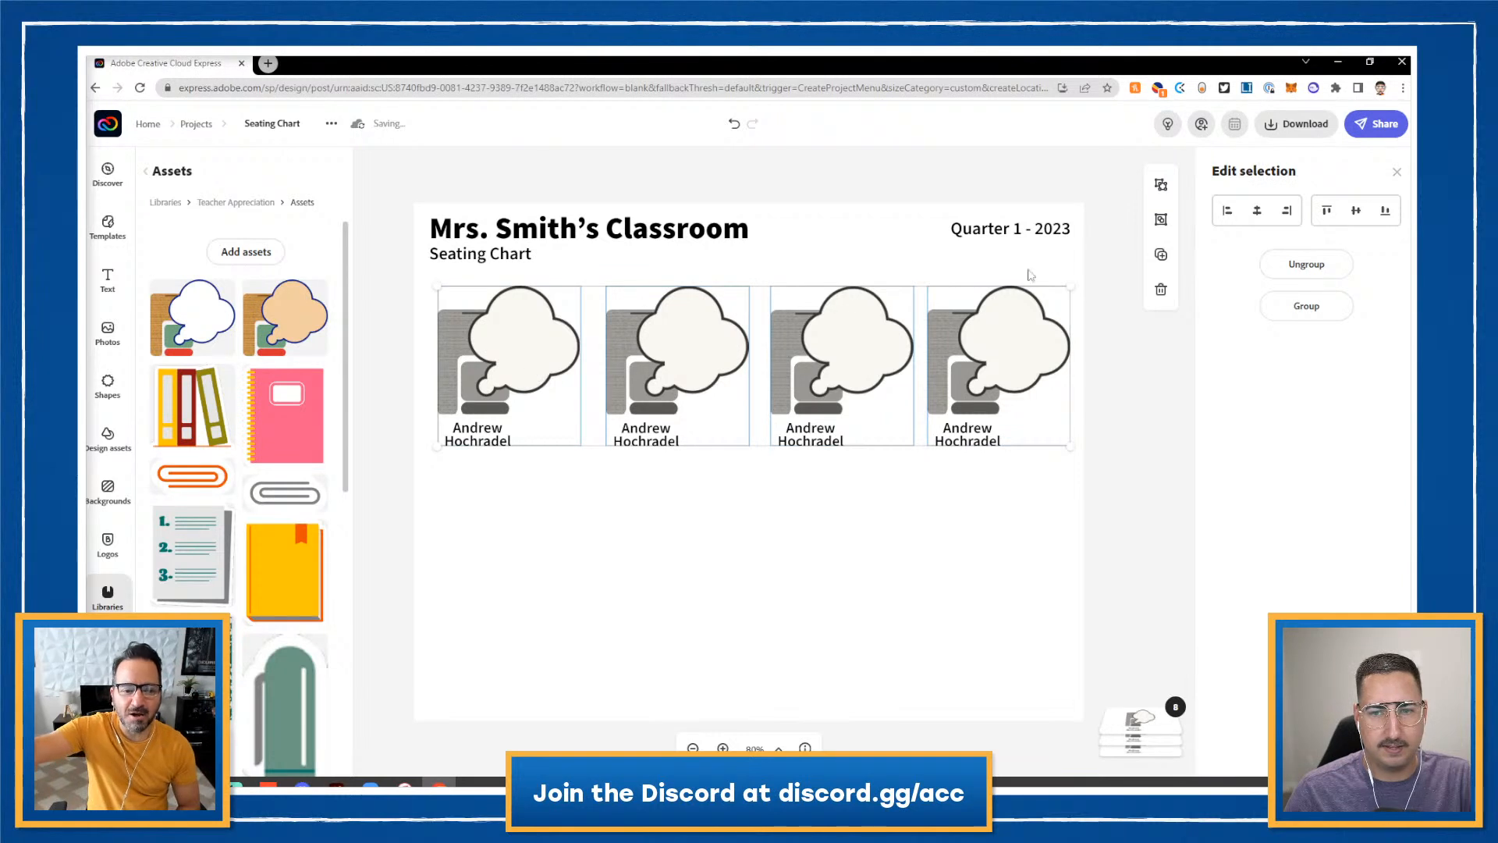
left_click(1161, 255)
left_click_drag(1029, 377, 1003, 537)
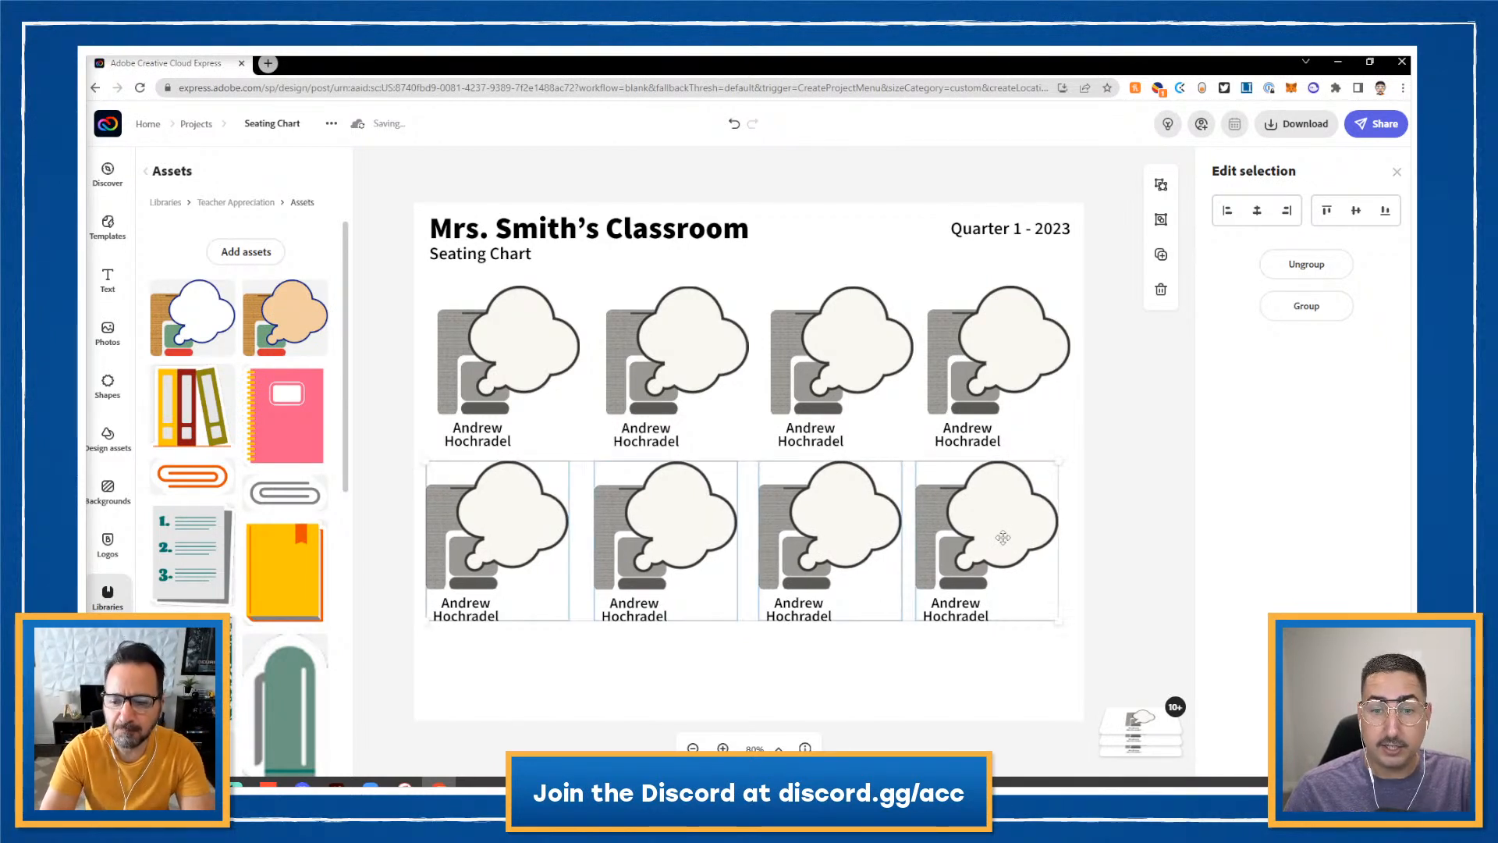
- Ungroup the second-row seats, undoing a stray centre alignment along the way
left_click(1161, 186)
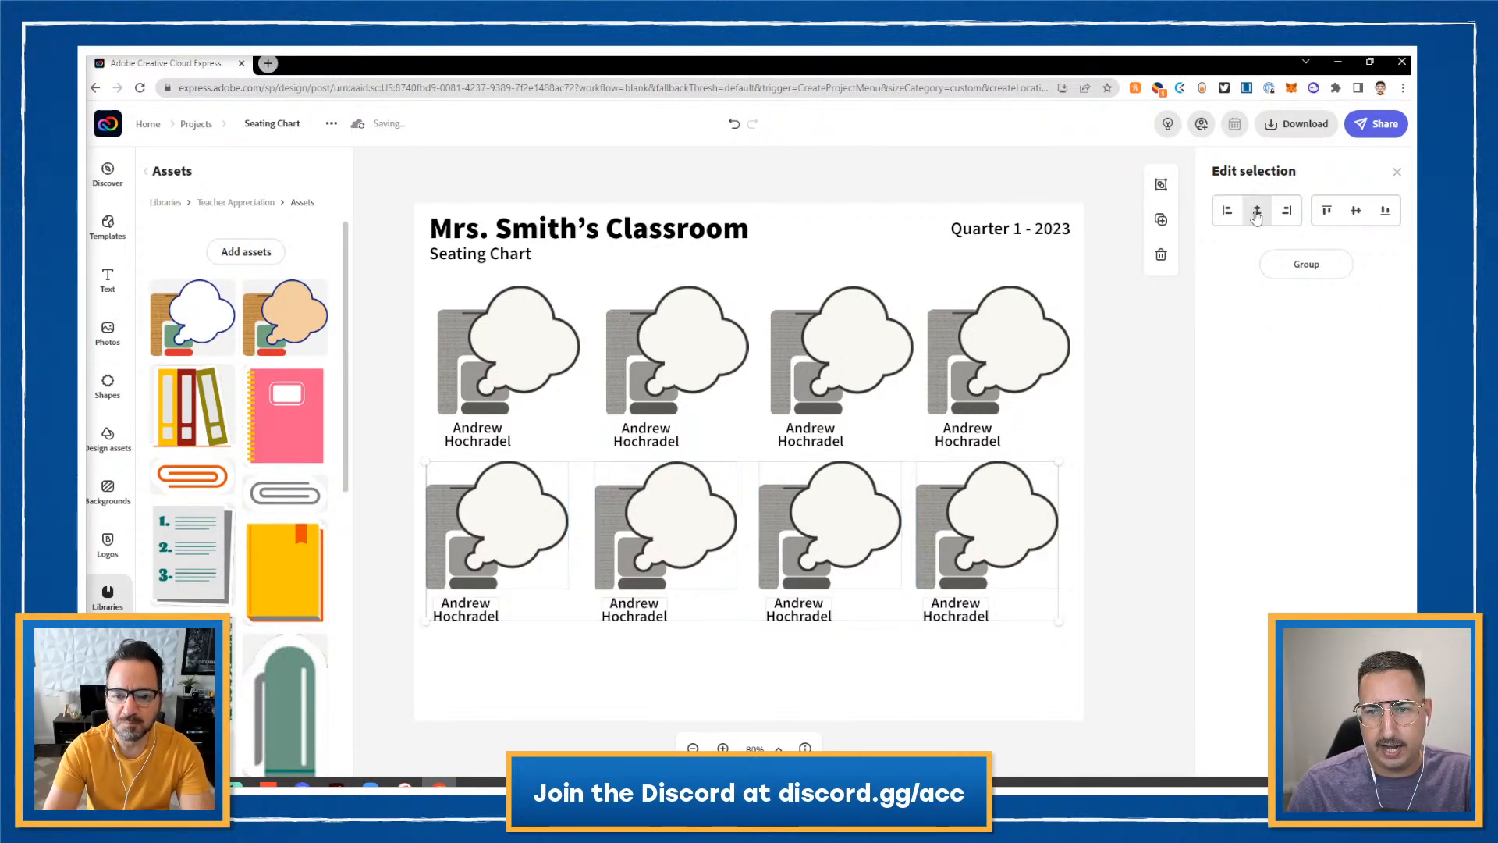
left_click(1258, 210)
left_click(987, 607)
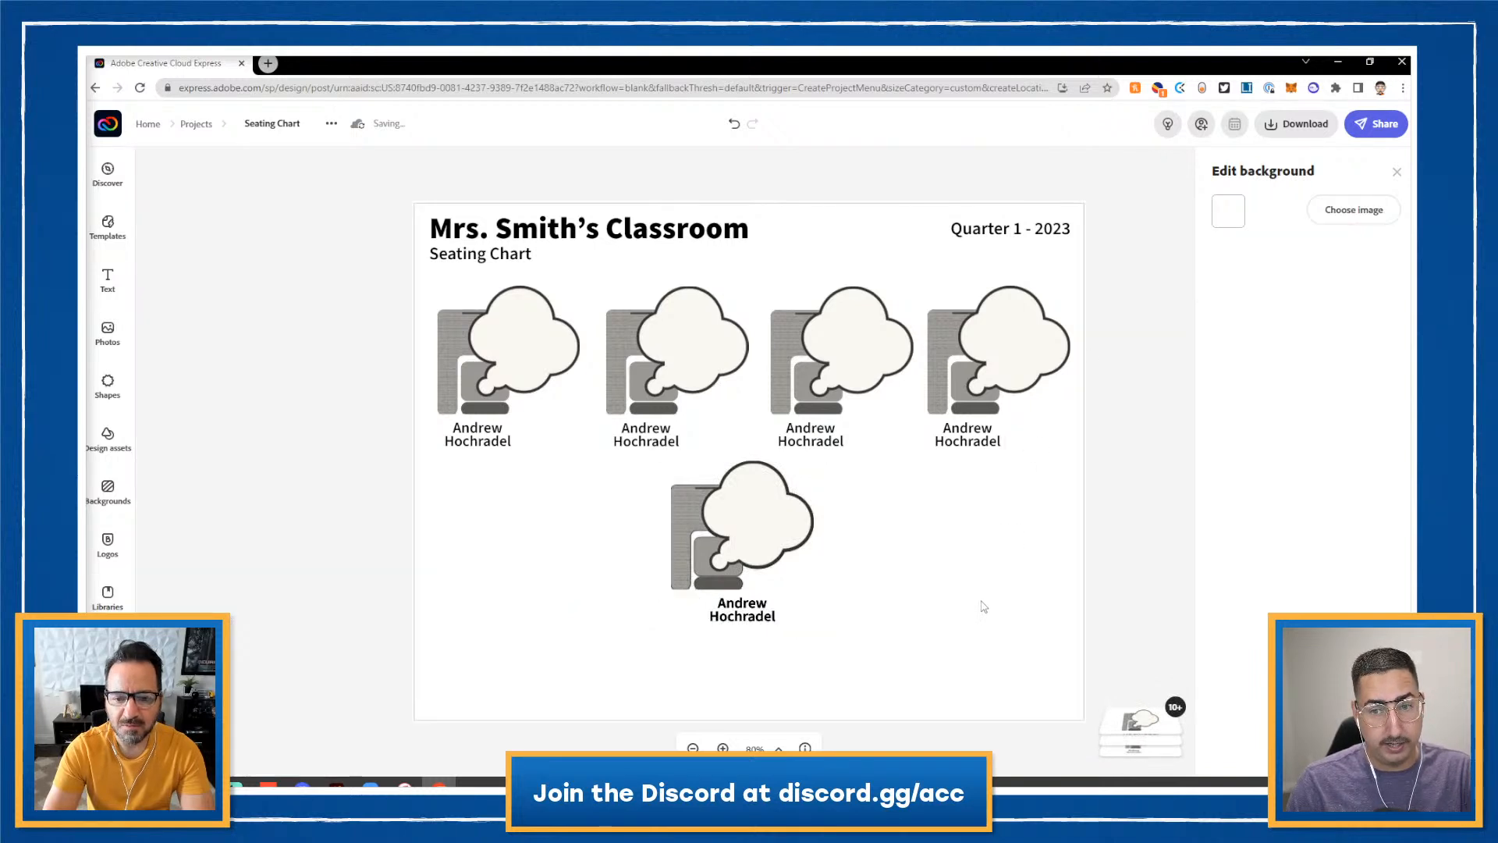
key("ctrl+z")
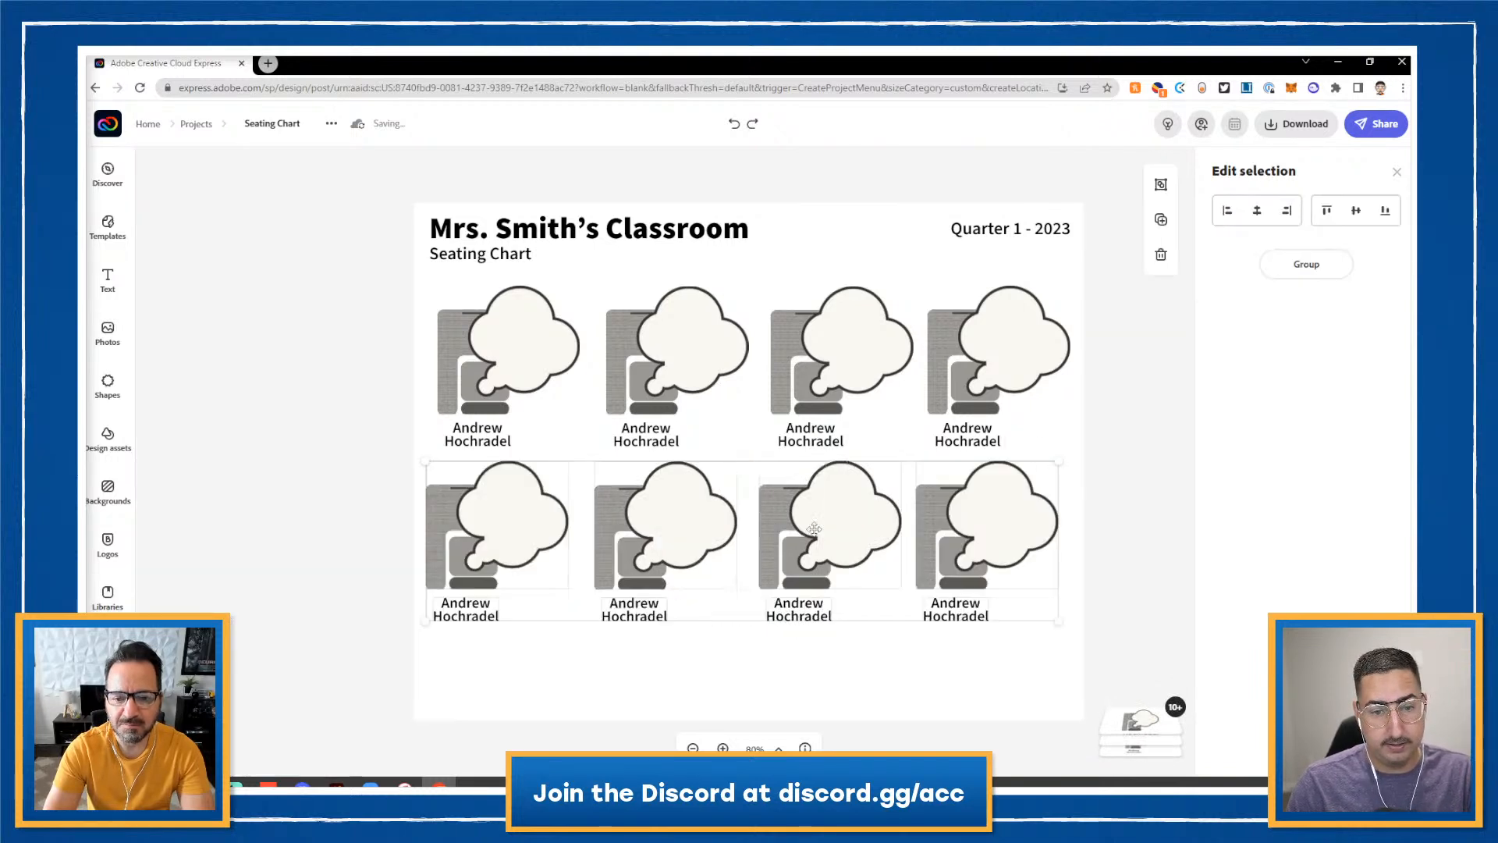
left_click(1161, 184)
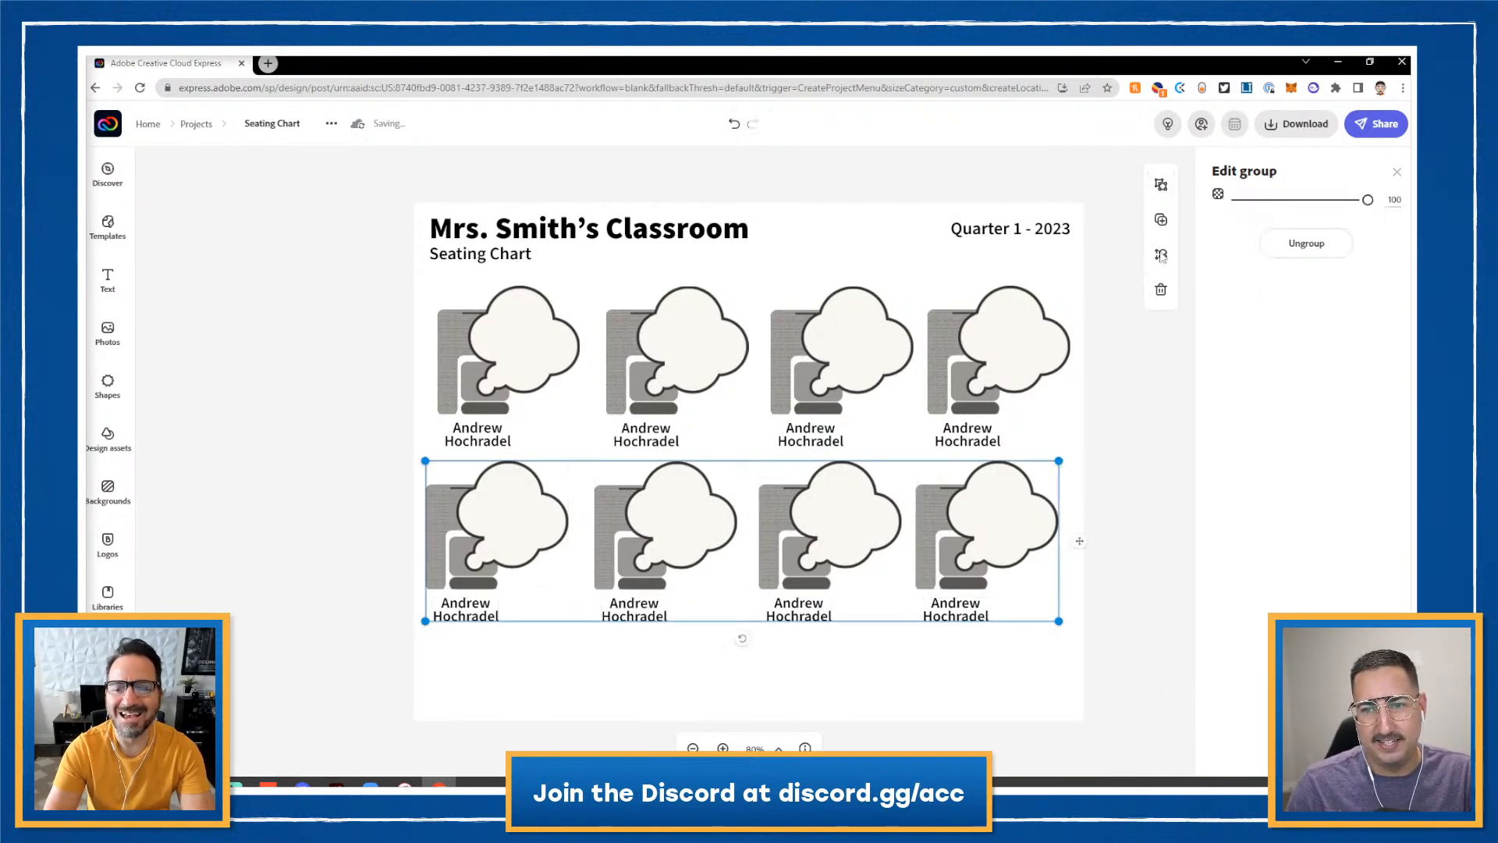
left_click(1117, 565)
left_click(819, 522)
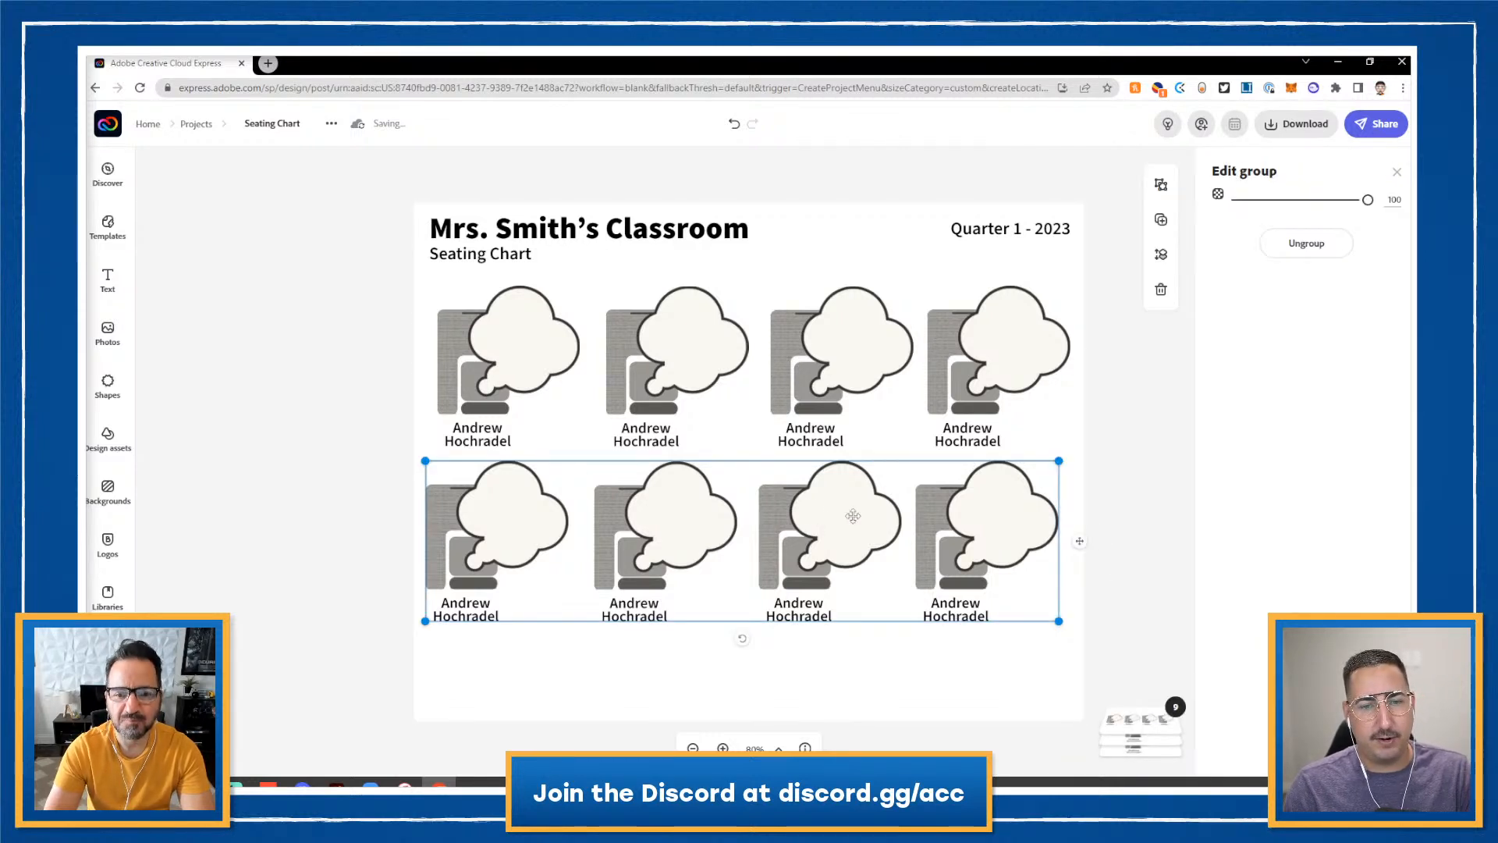
left_click(1161, 184)
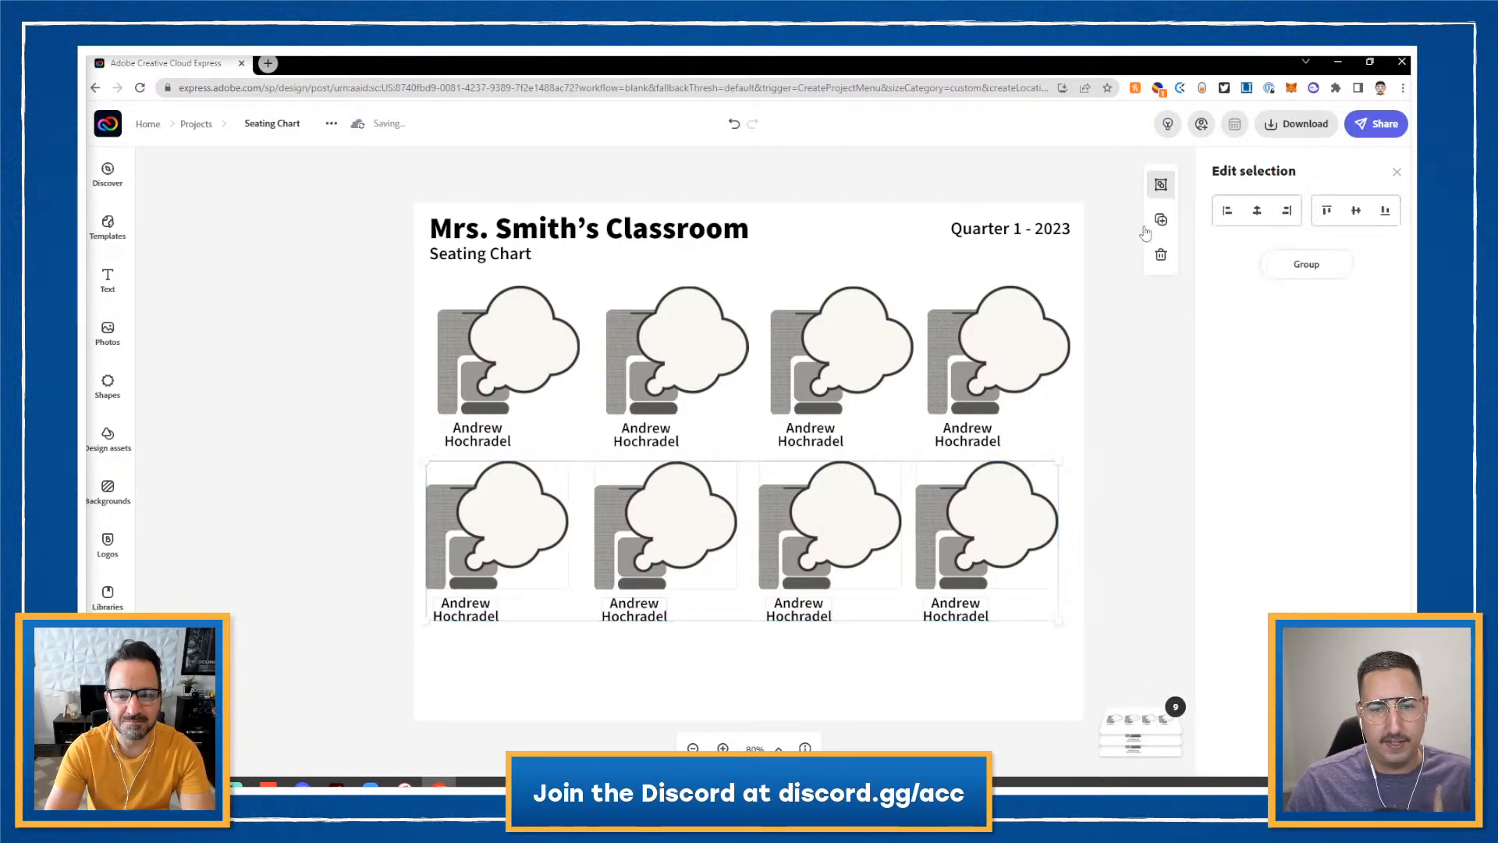
left_click(1121, 463)
- Undo an accidental rotation of the last bottom seat, then select and deselect the top-row seats
left_click(1018, 527)
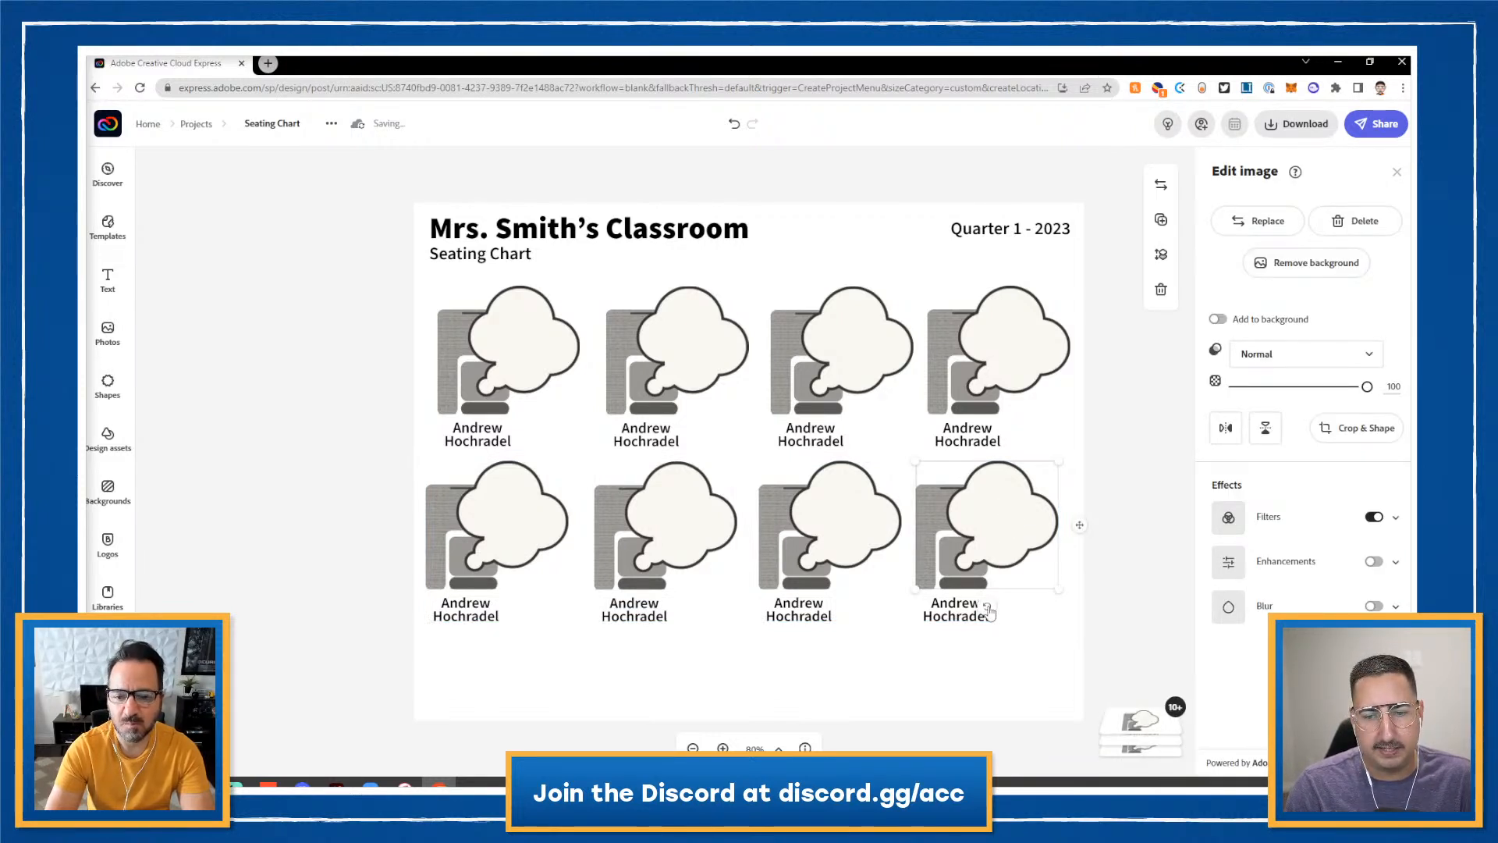
mouse_move(993, 610)
left_mouse_down()
mouse_move(1044, 593)
mouse_move(1013, 609)
left_mouse_up()
key("ctrl+z")
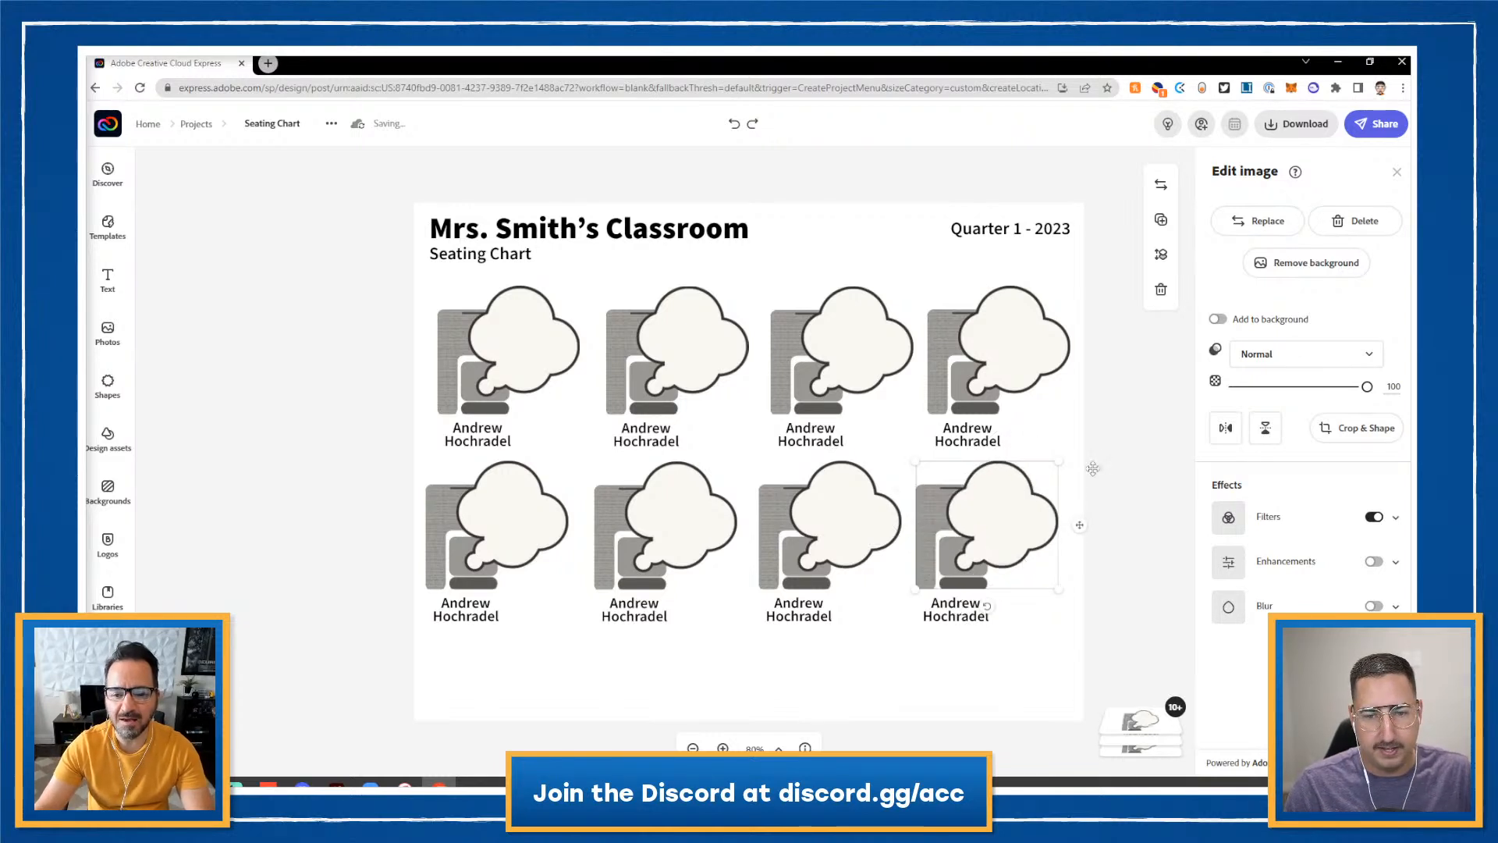
left_click(1105, 456)
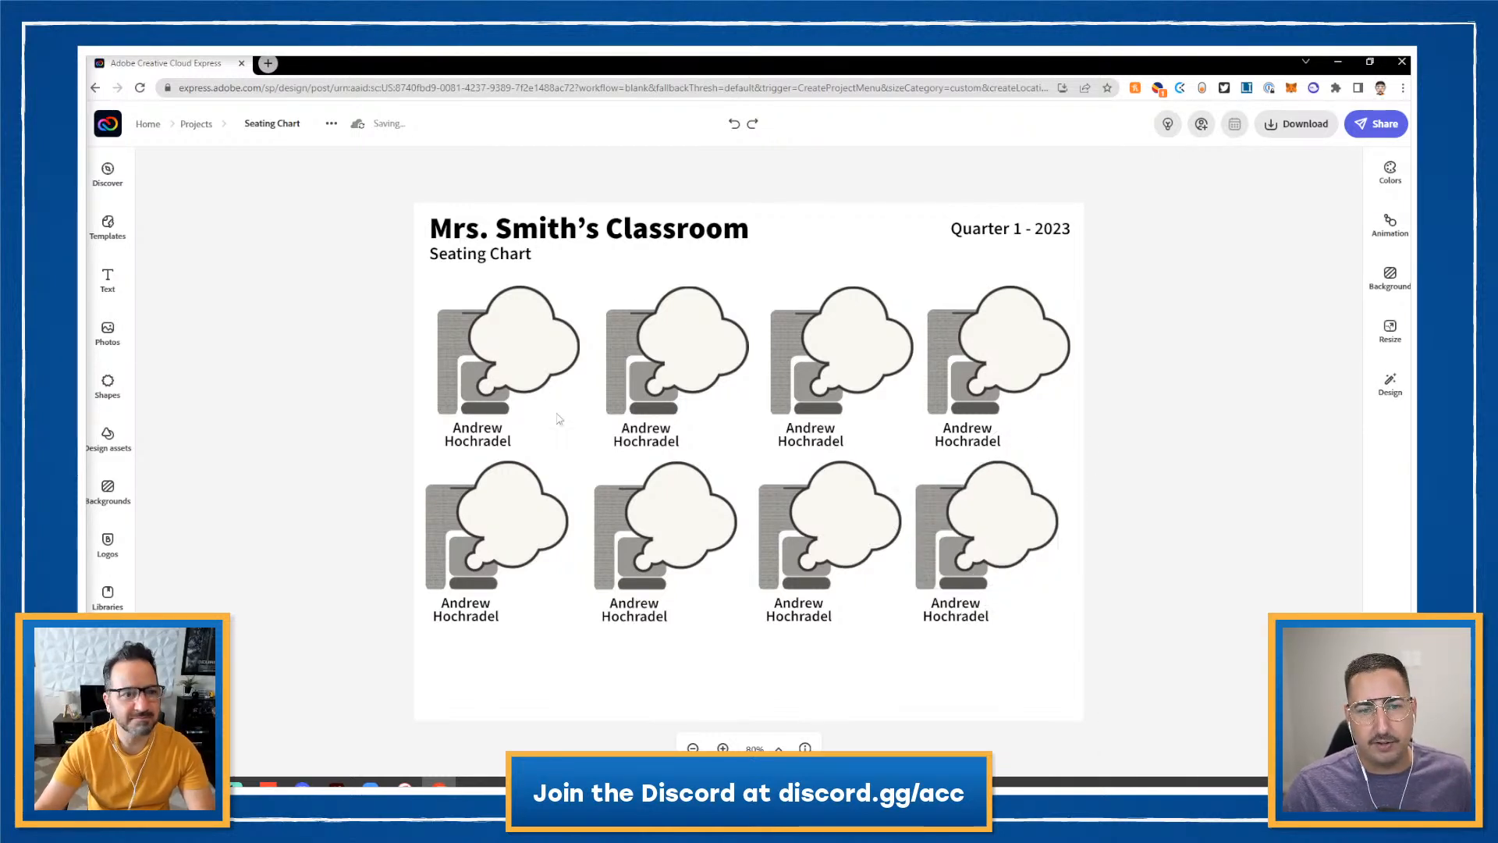
left_click(535, 383)
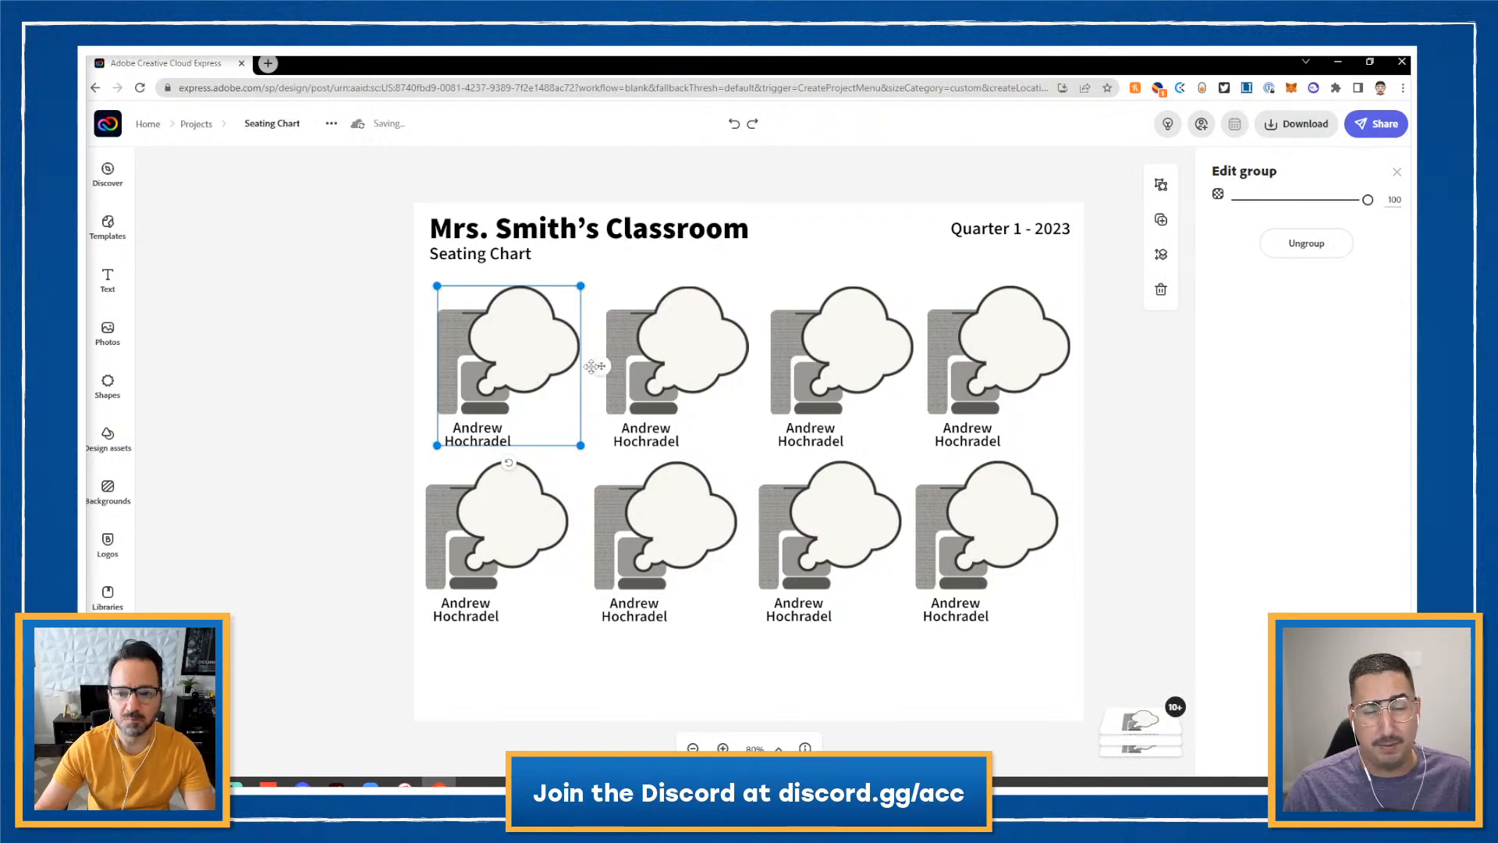
left_click(692, 358, "shift")
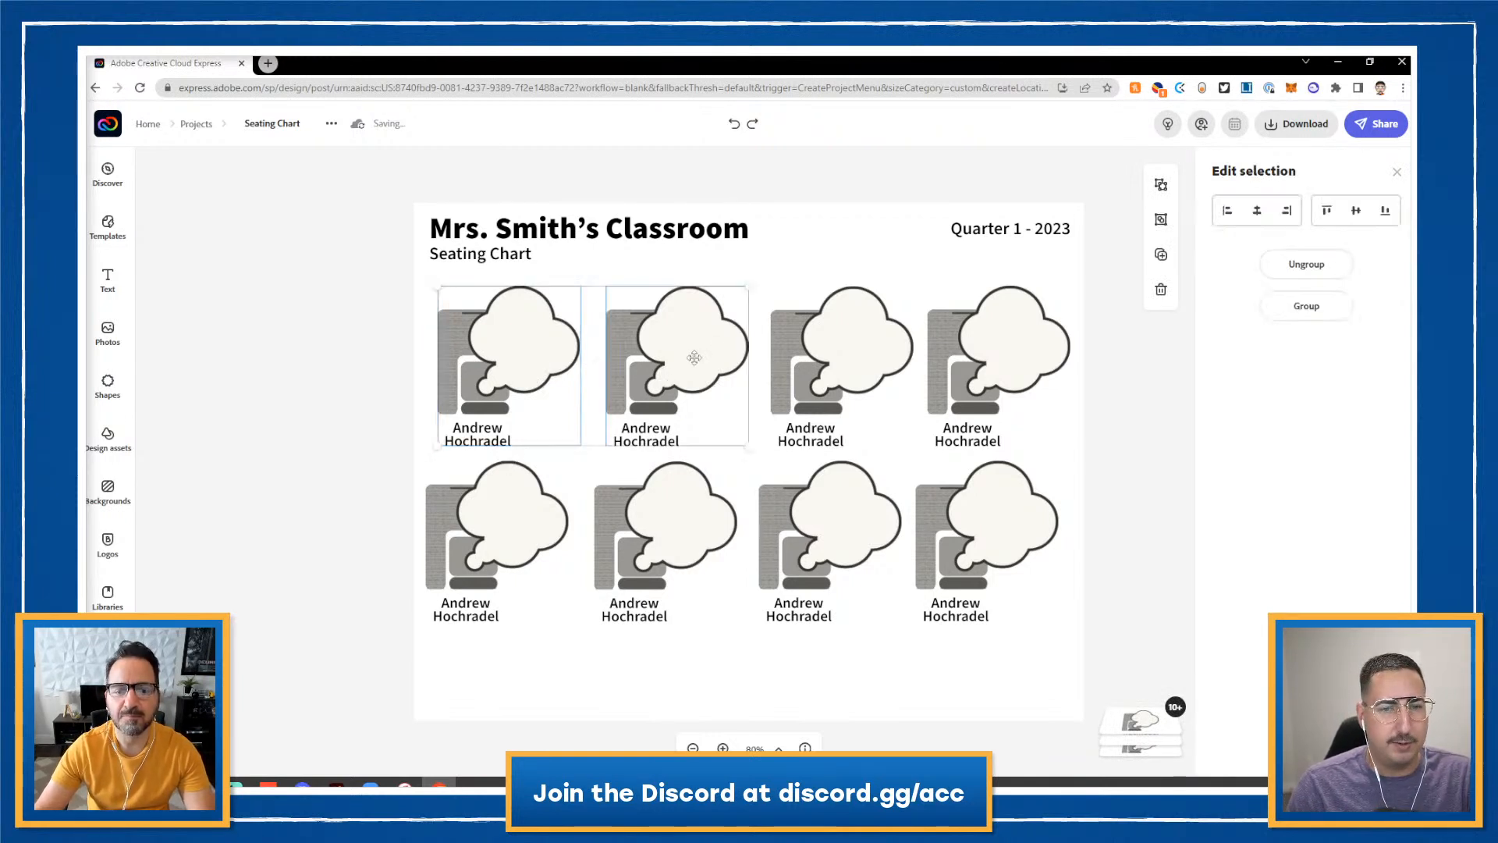
left_click(855, 354, "shift")
left_click(964, 361, "shift")
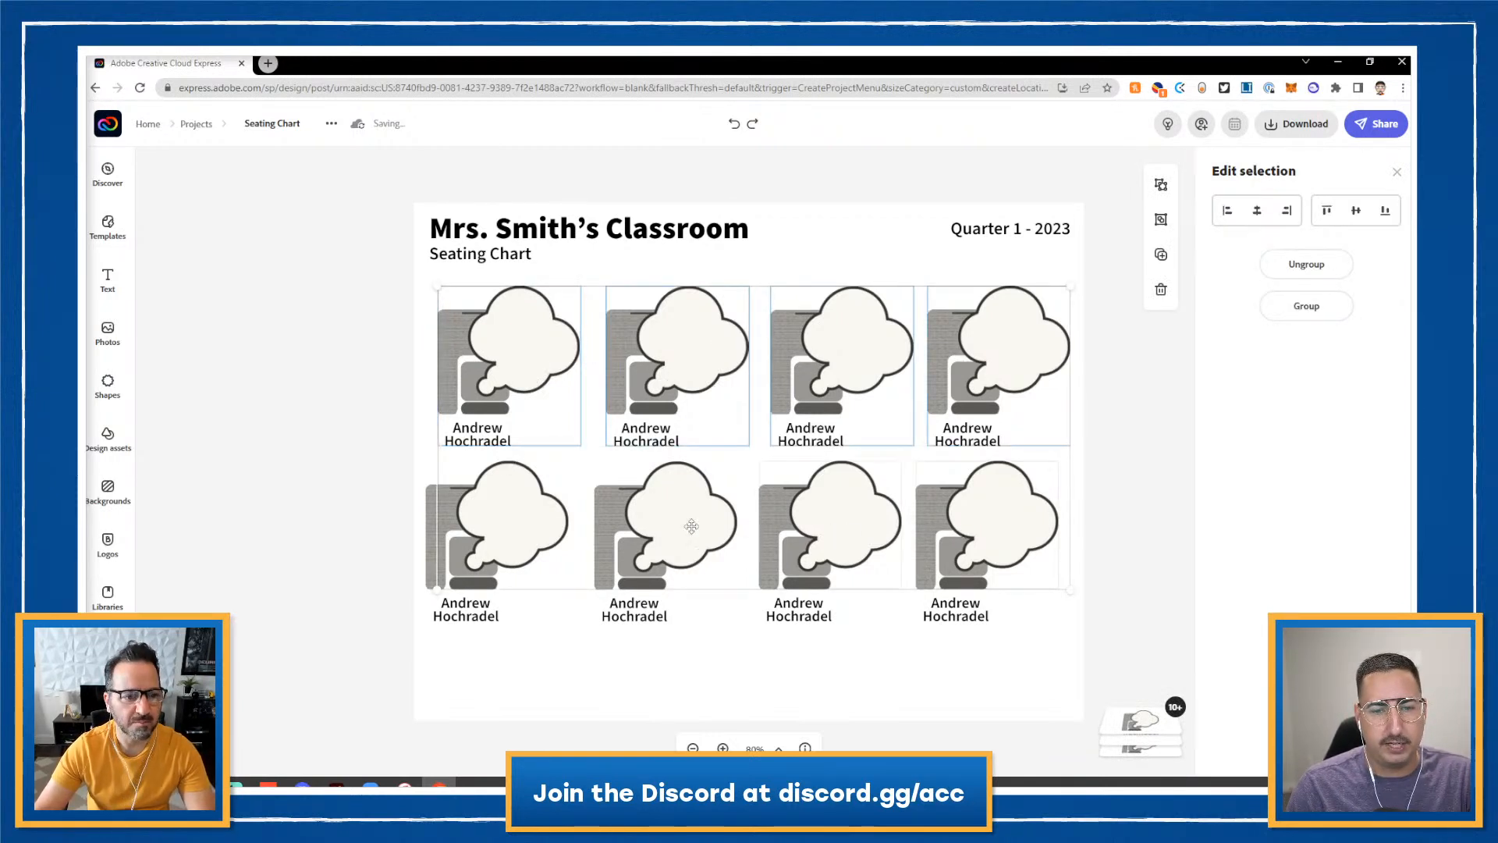
left_click(530, 672)
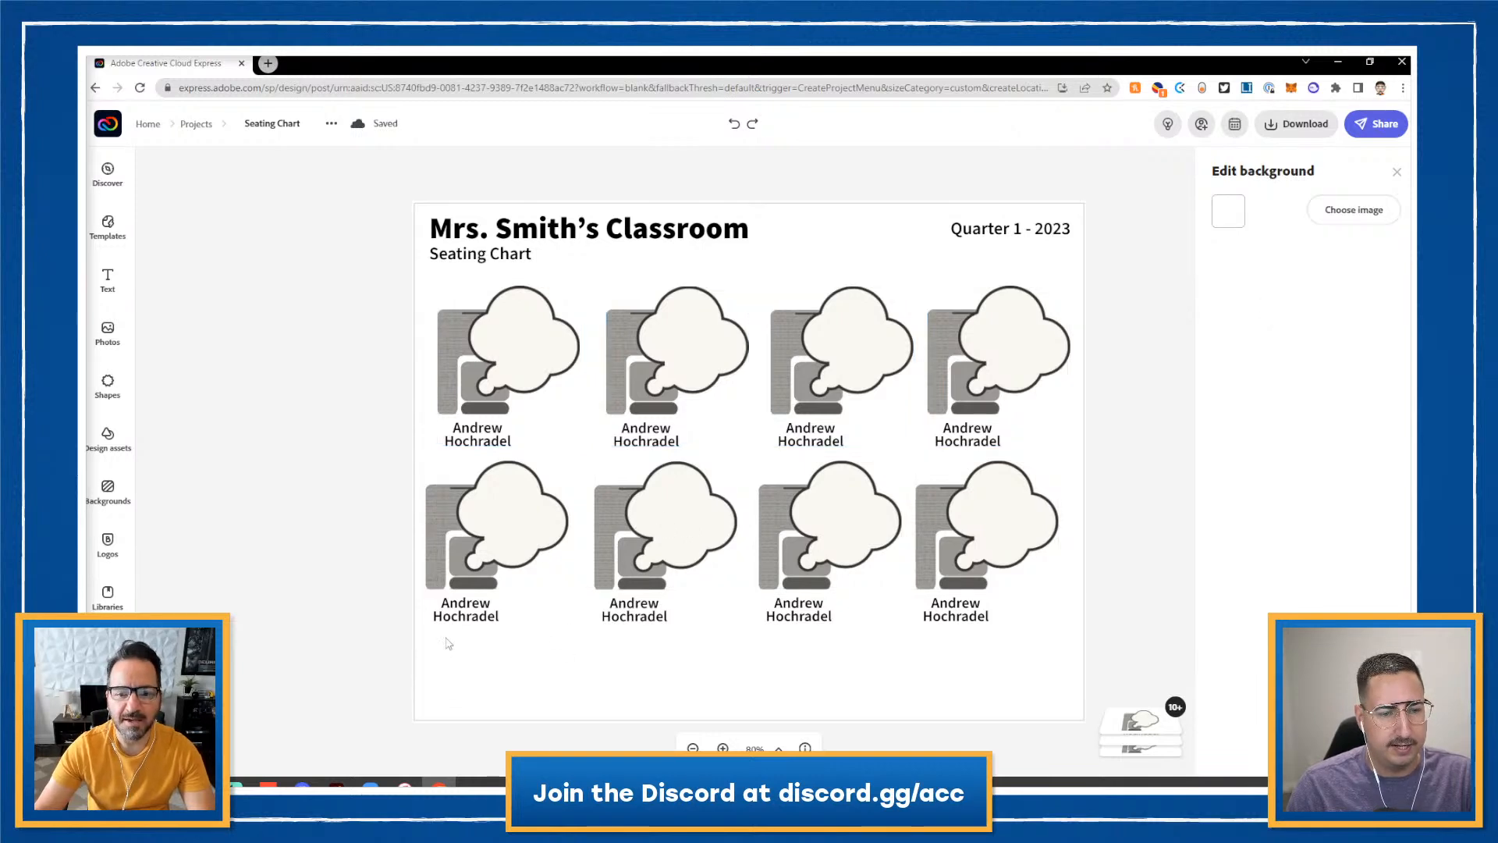
- Group each bottom-row desk picture with its own name label
left_click(476, 608)
left_click(518, 544, "shift")
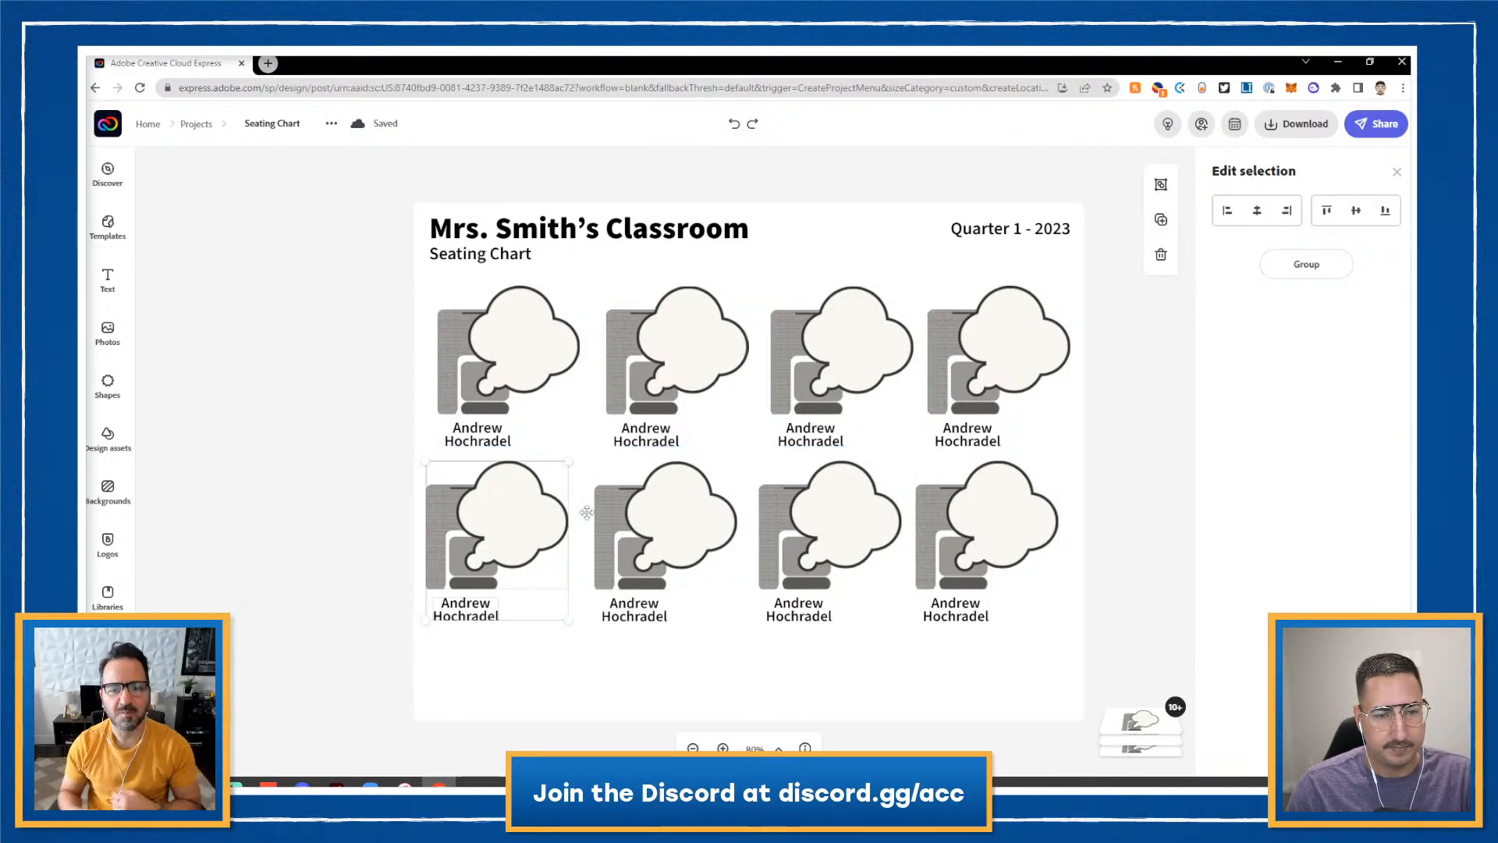
left_click(1158, 187)
left_click(616, 534)
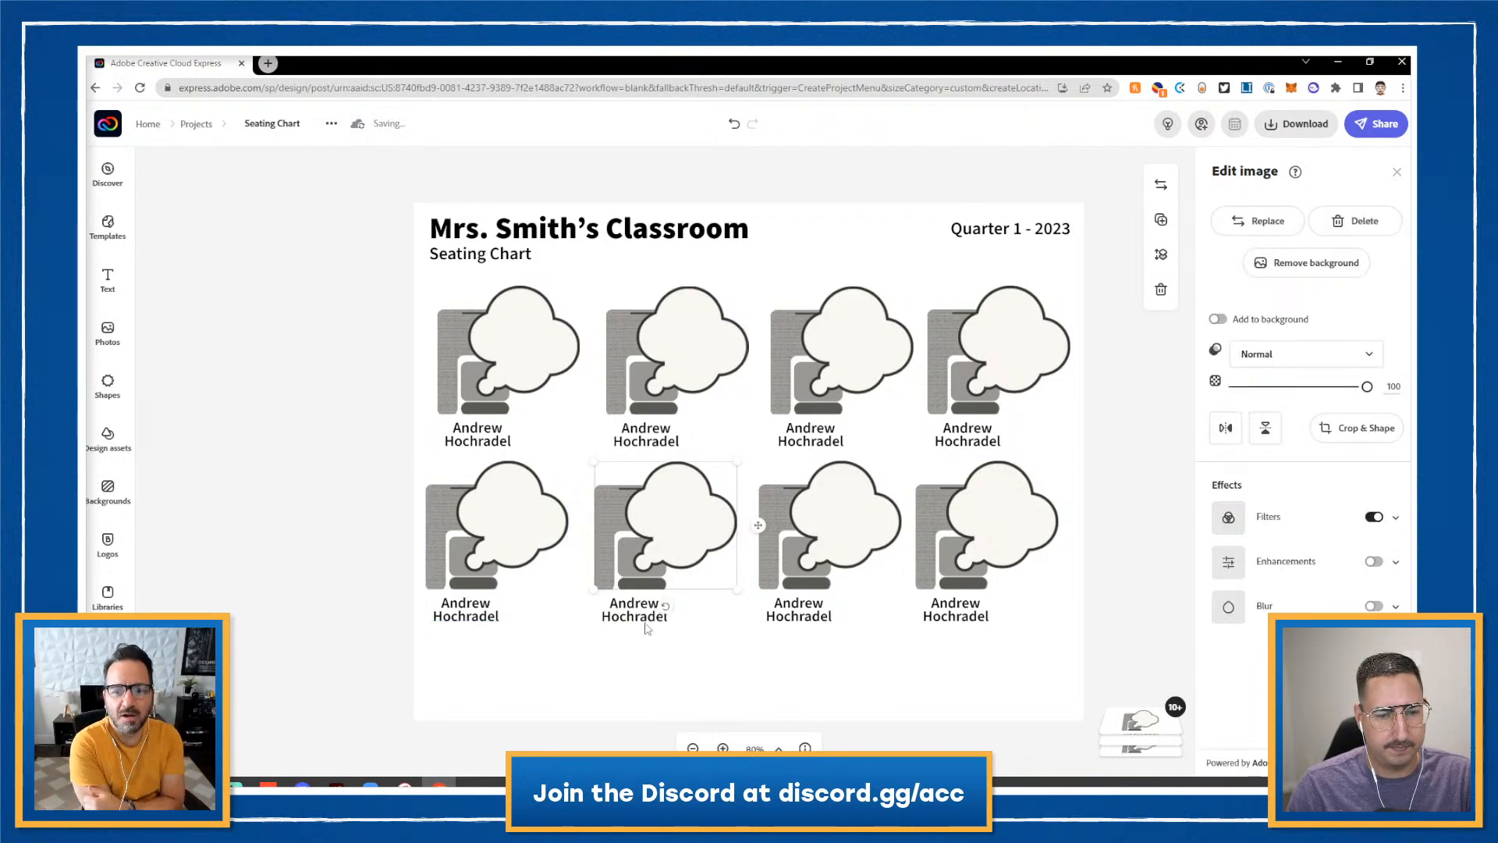
left_click(646, 624, "shift")
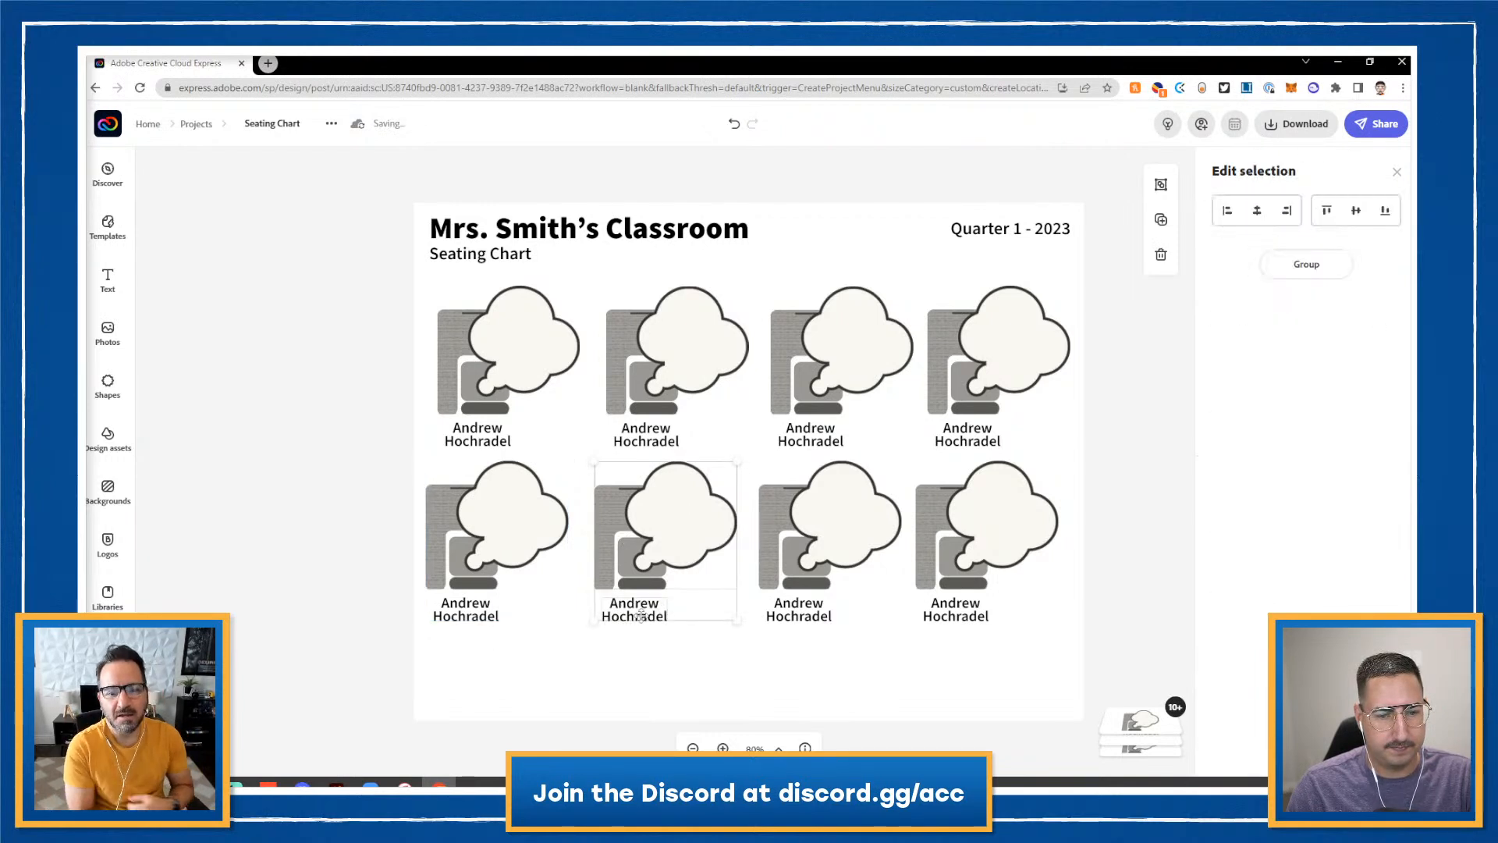
left_click(833, 529)
left_click(776, 610, "shift")
left_click(1161, 185)
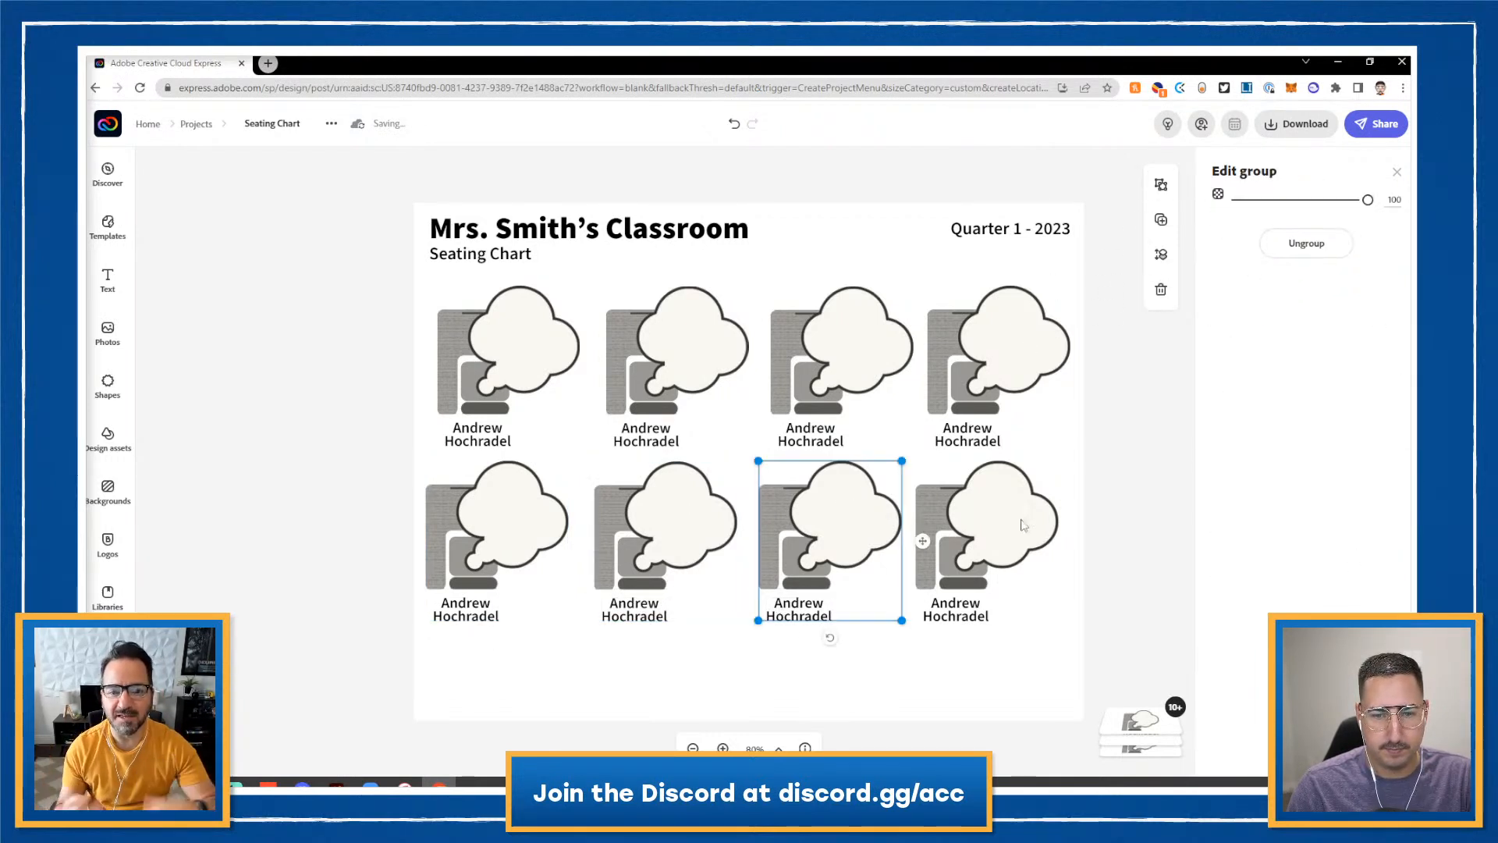
left_click(1023, 518)
left_click(963, 615, "shift")
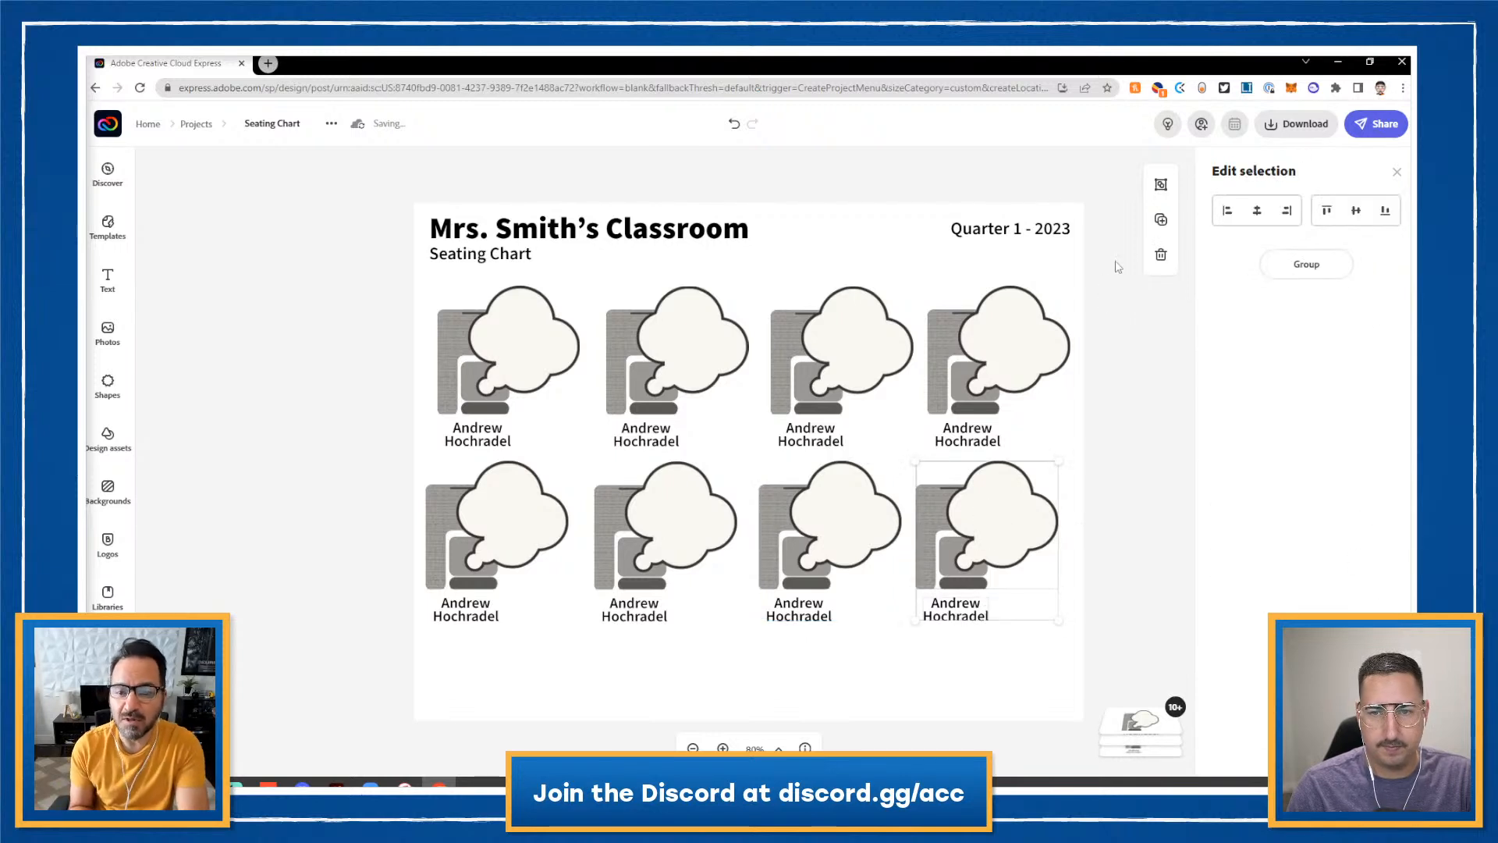
left_click(1161, 185)
left_click(351, 419)
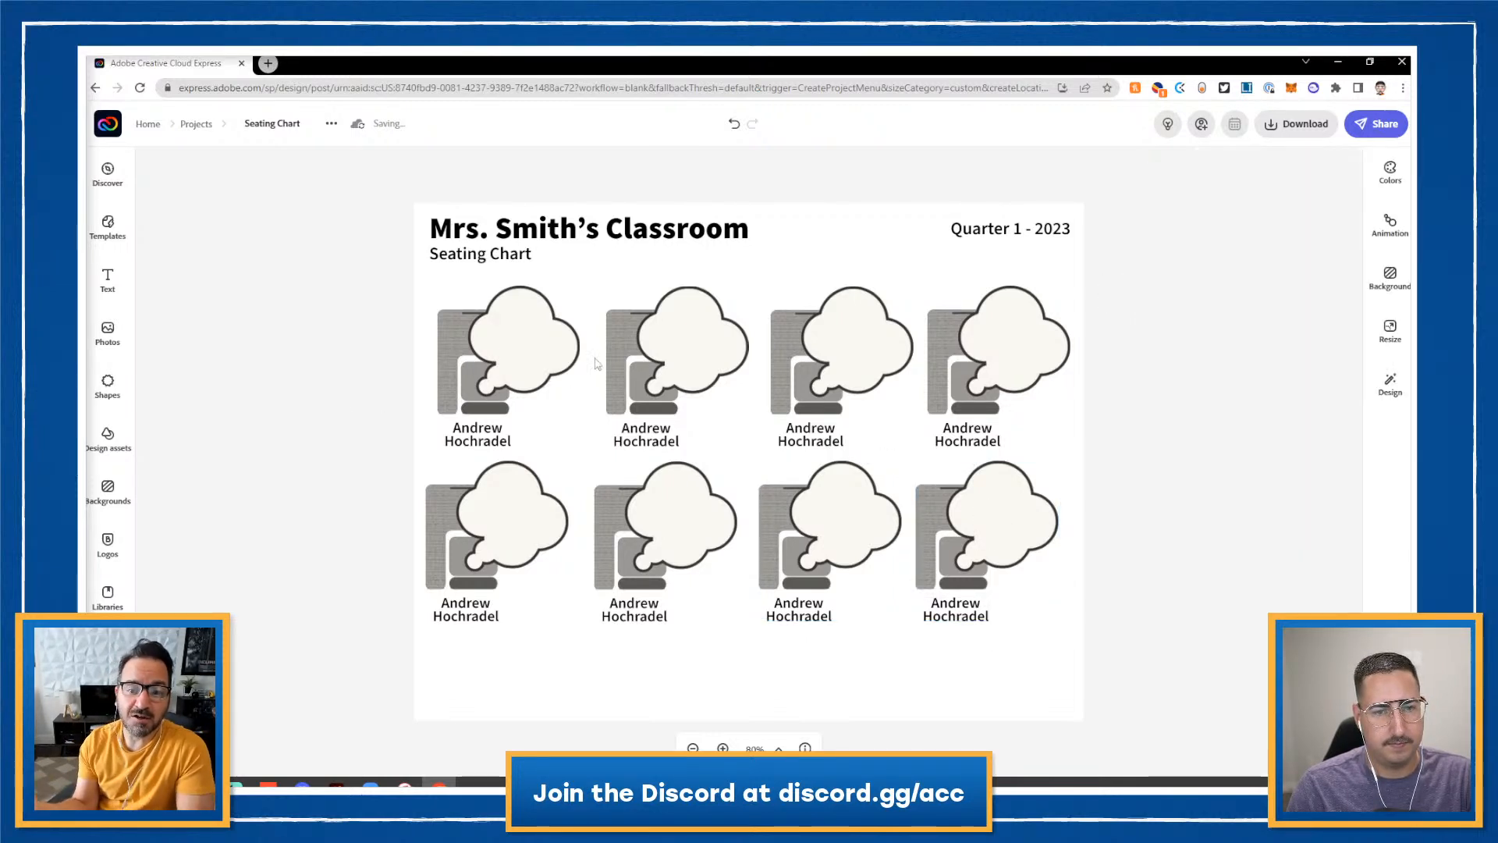
- Shrink all eight seats together to make room for another column
left_click(653, 349)
left_click(544, 356)
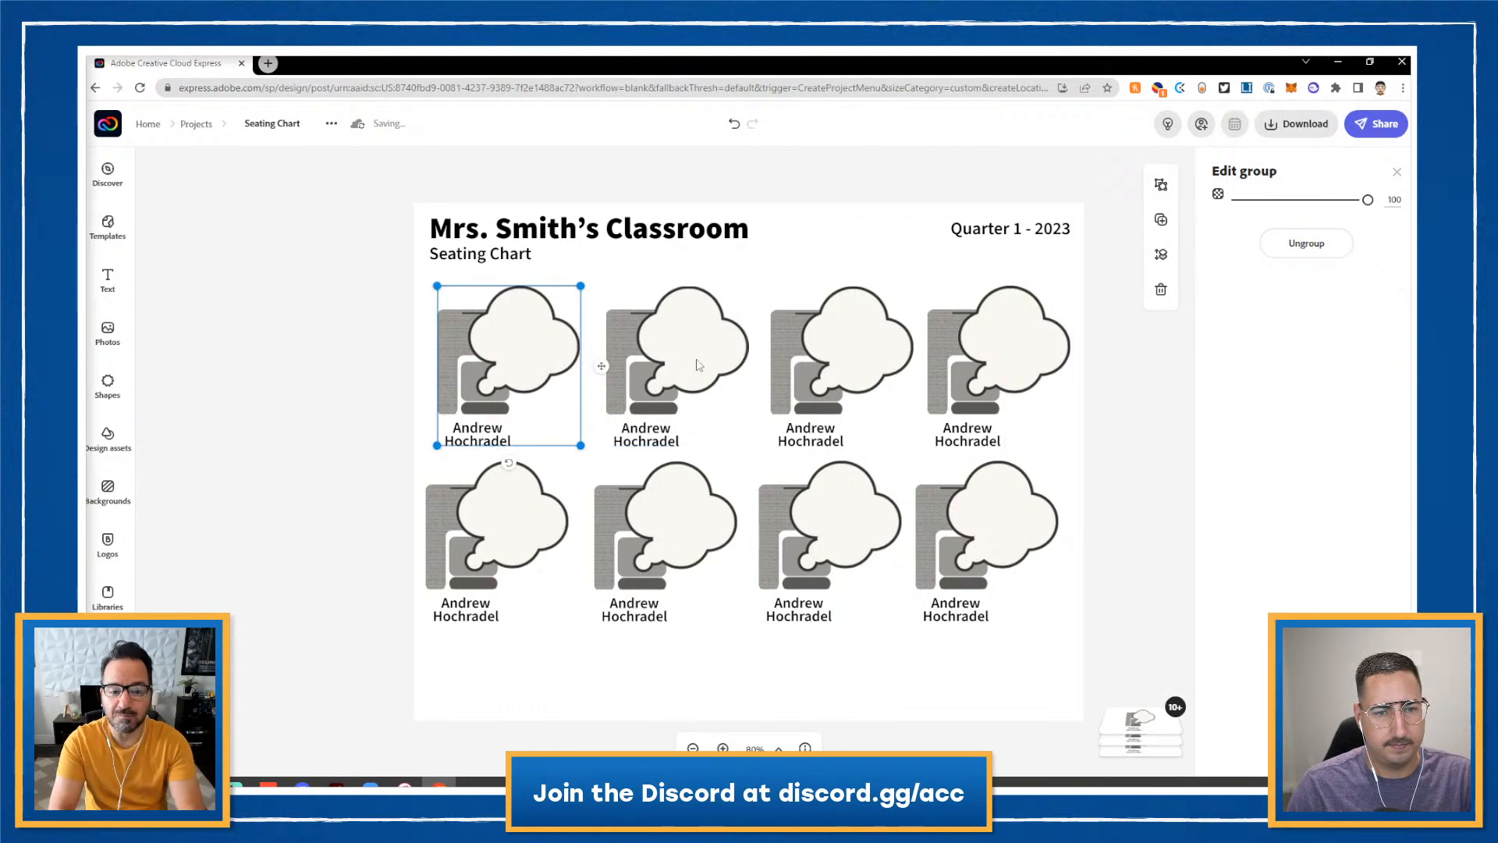
left_click(629, 353, "shift")
left_click(846, 361, "shift")
left_click(999, 369, "shift")
left_click(974, 496, "shift")
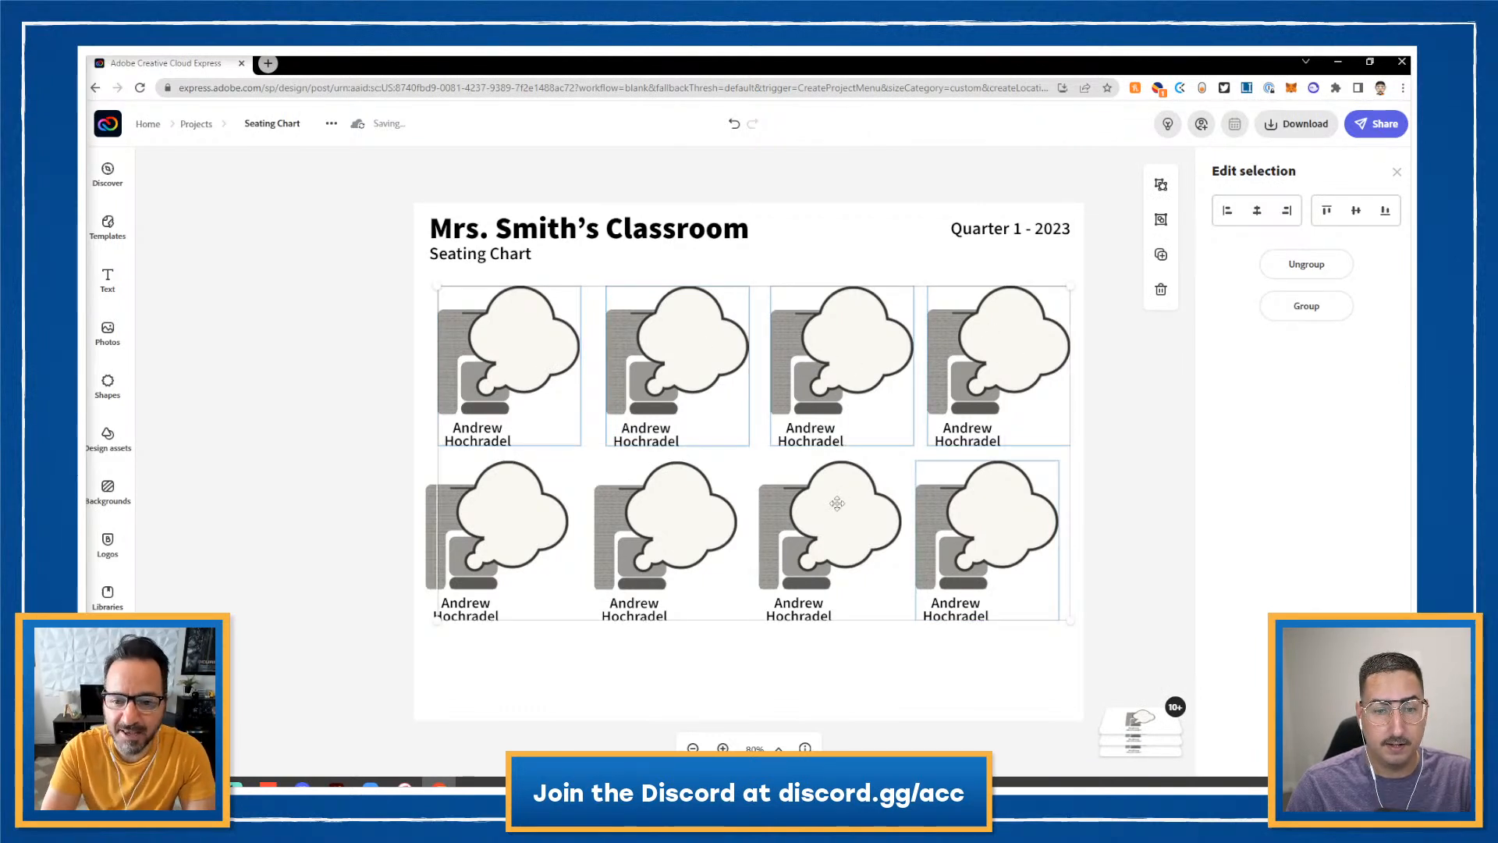
left_click(836, 504, "shift")
left_click(681, 515, "shift")
left_click(551, 523, "shift")
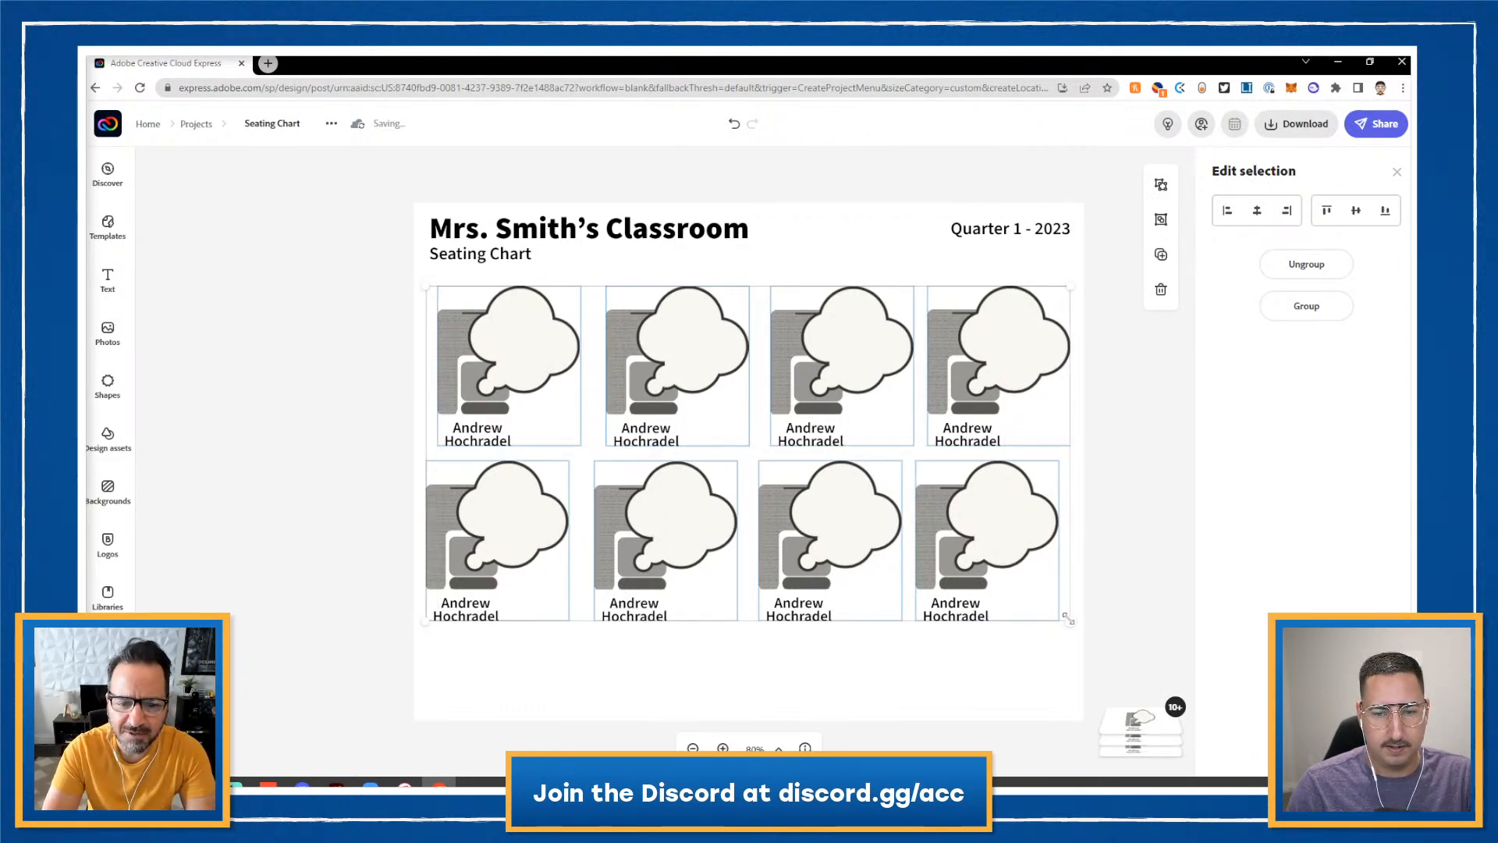
left_click_drag(1070, 622, 908, 544)
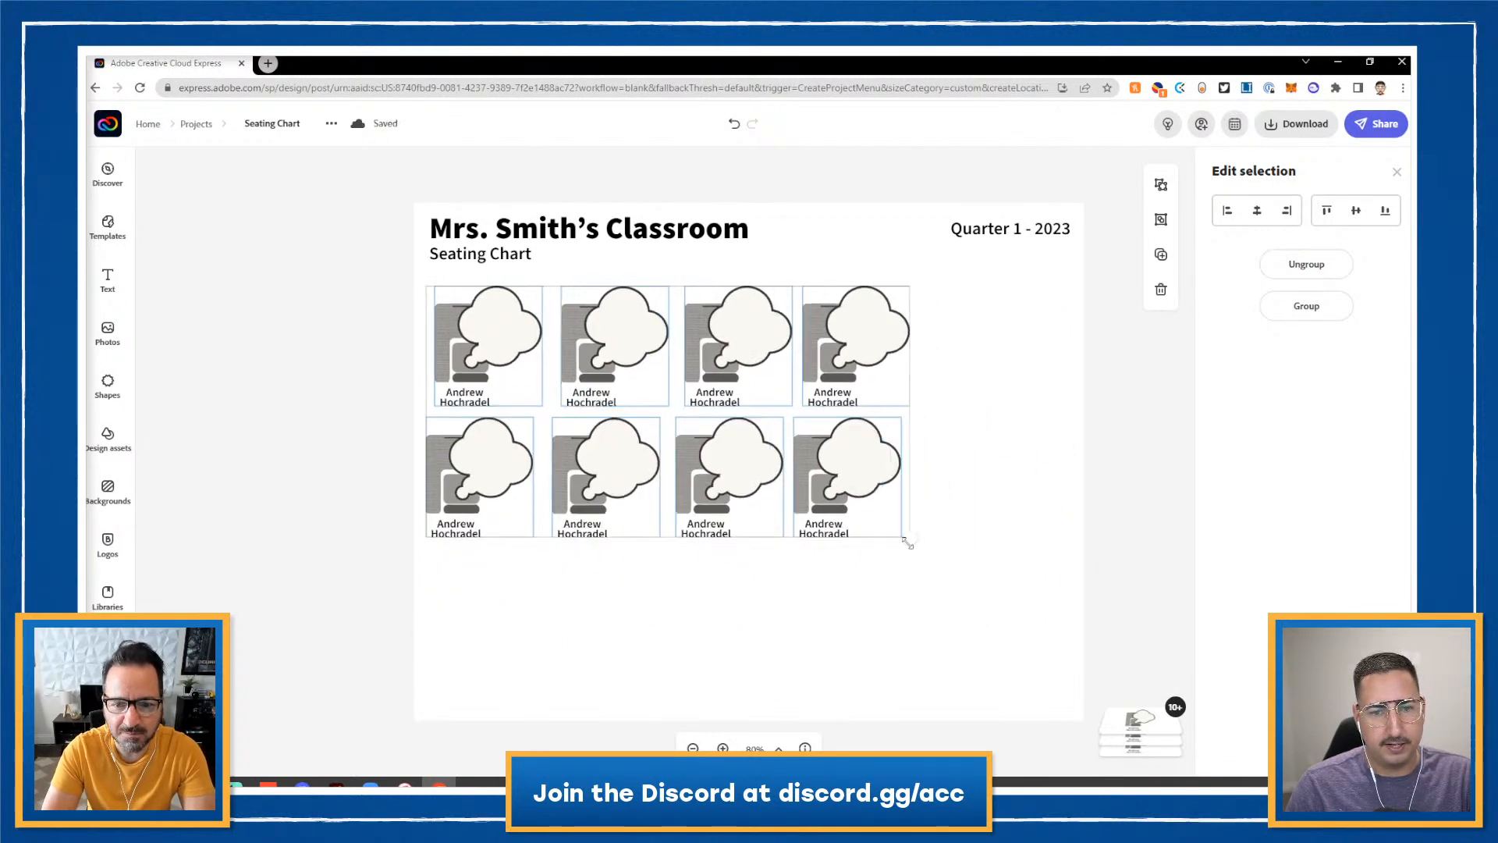
- Duplicate the two right-hand seats into a new fifth column, nudged into line
left_click(1122, 425)
left_click(880, 348)
left_click(859, 457, "shift")
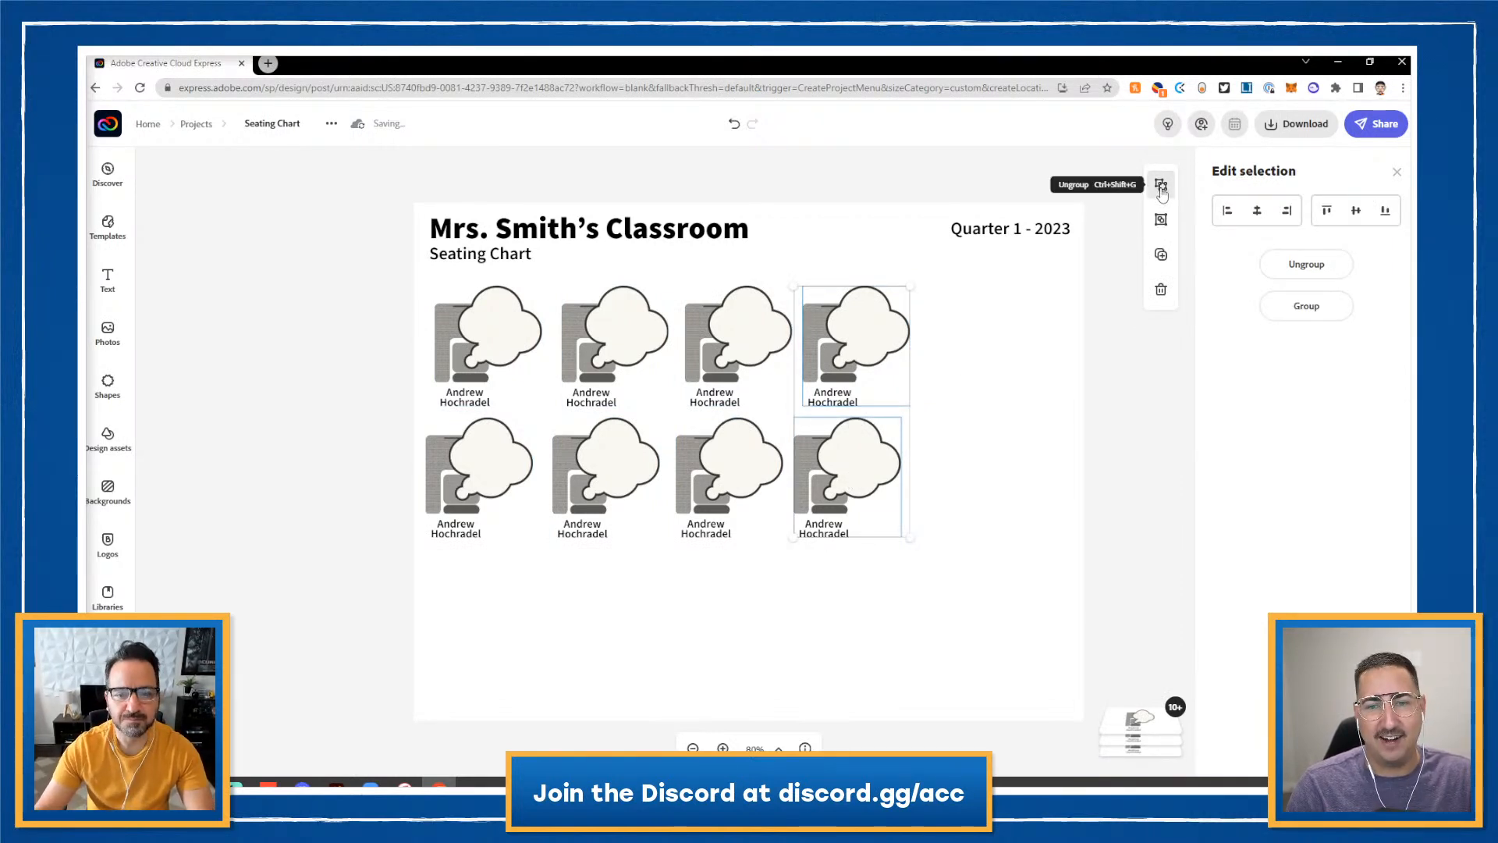
left_click(1161, 255)
left_click_drag(874, 348, 972, 350)
key("Down")
key("Down")
key("Down")
key("Down")
key("Down")
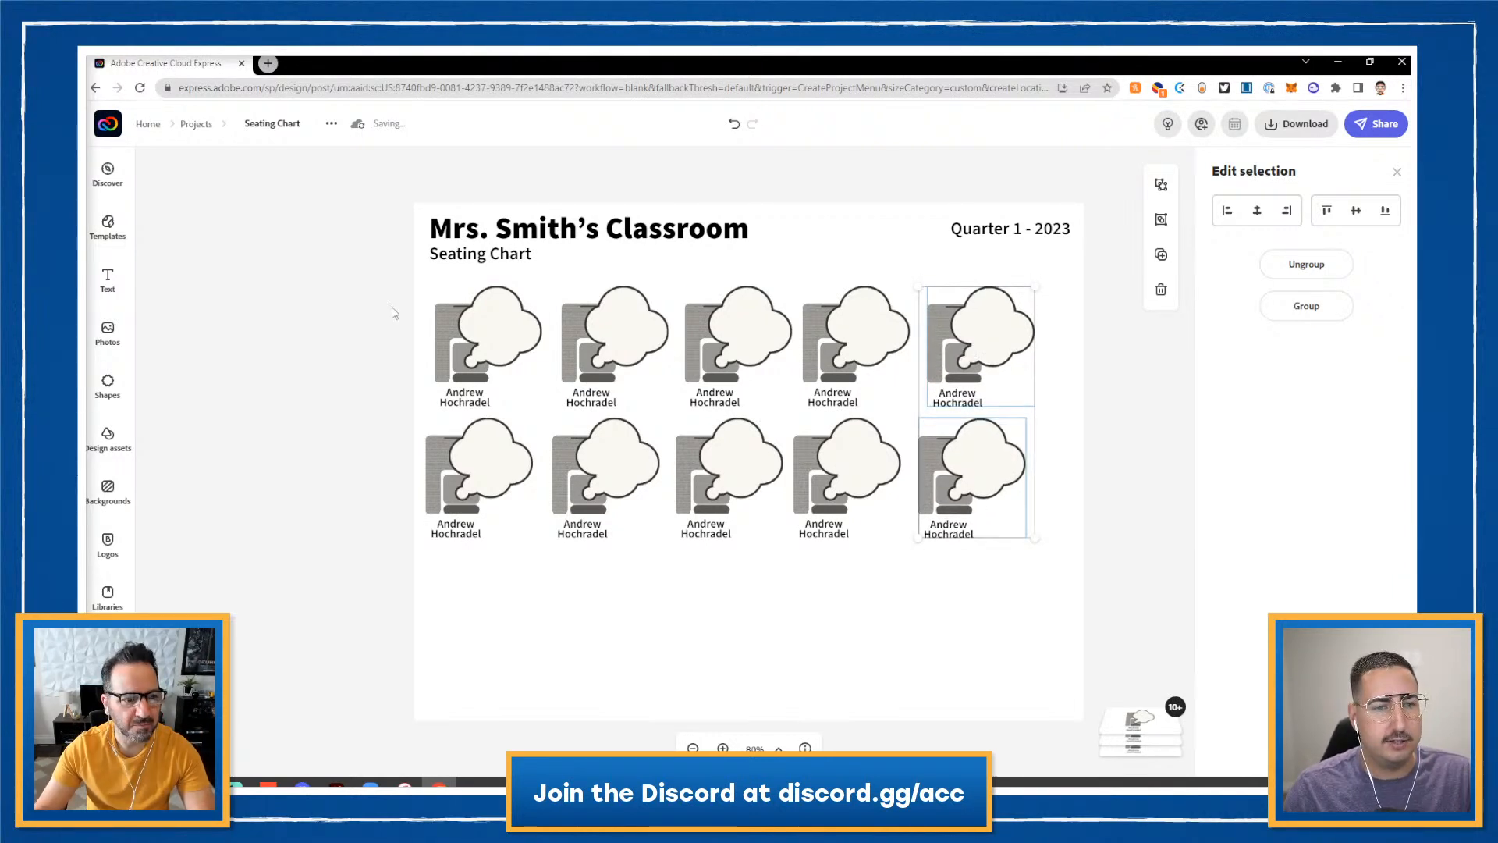
- Shift all ten seats with the arrow keys to centre them on the page
left_click(460, 341, "shift")
left_click(597, 331, "shift")
left_click(746, 343, "shift")
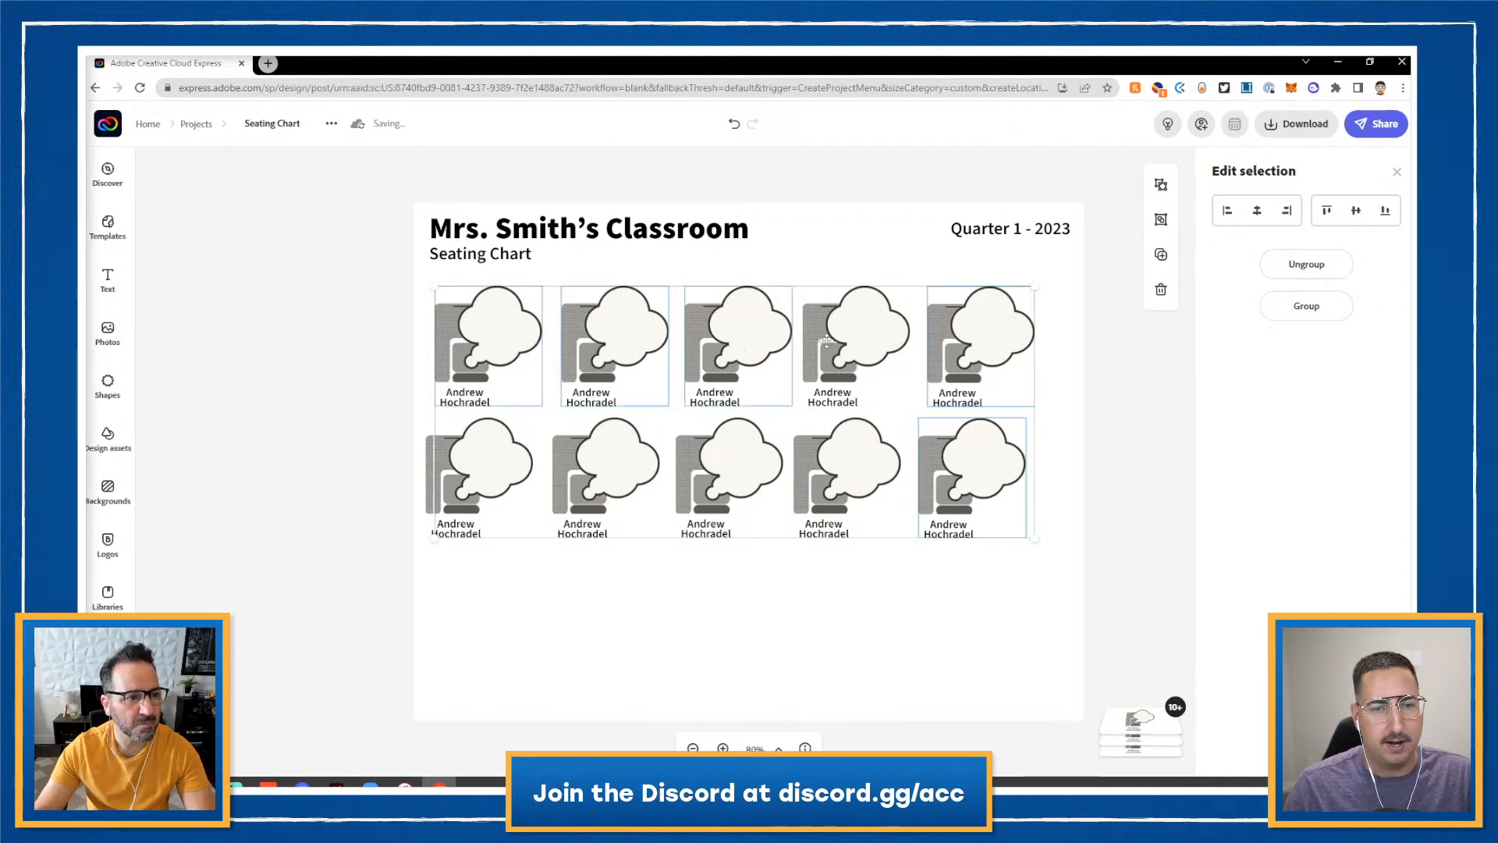
left_click(839, 344, "shift")
left_click(835, 487, "shift")
left_click(735, 478, "shift")
left_click(622, 470, "shift")
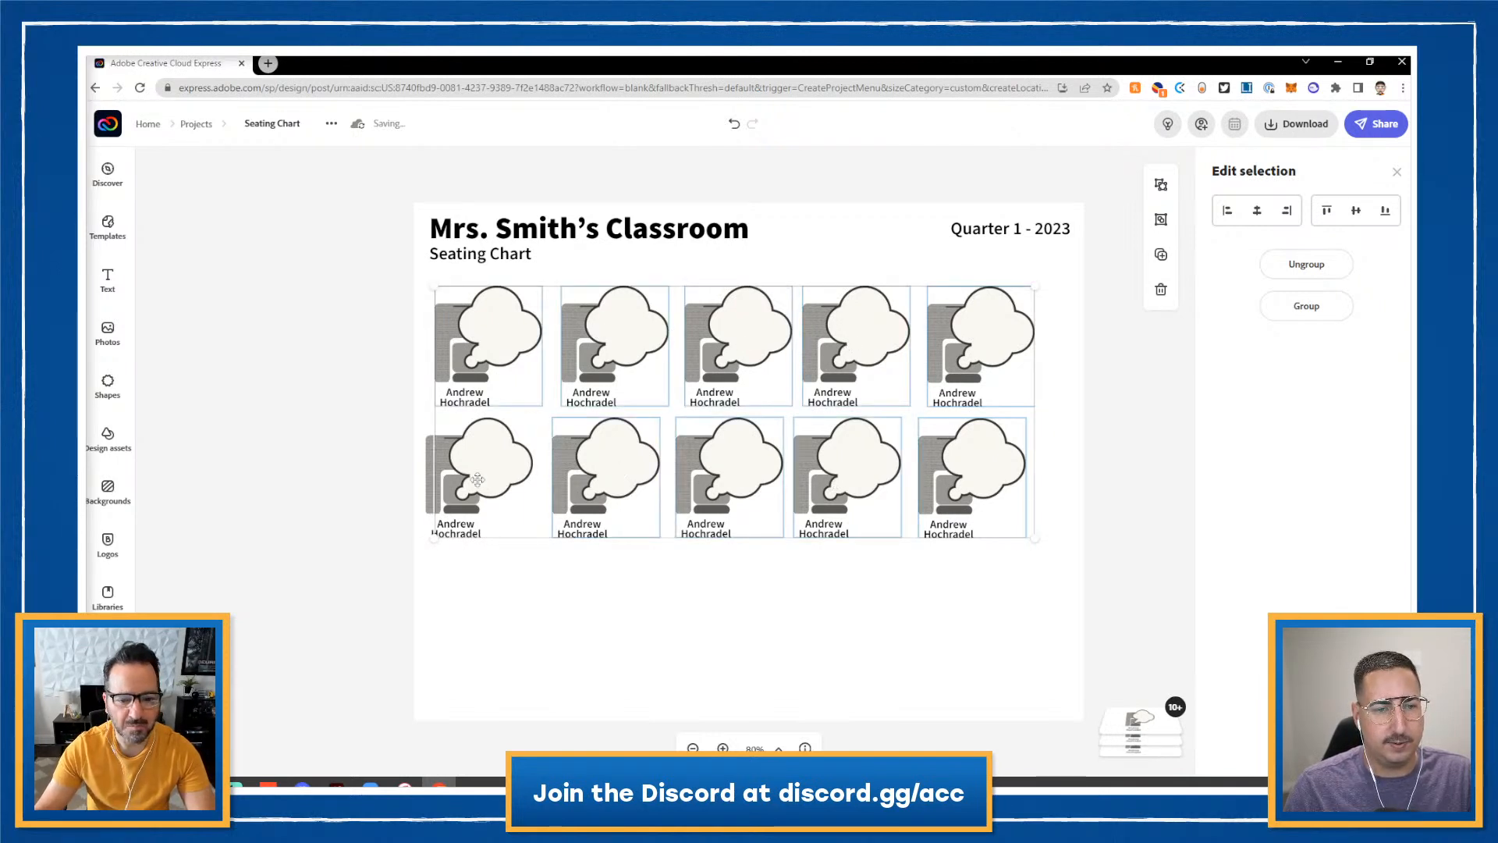
left_click(478, 479, "shift")
key("shift+Right")
key("shift+Right")
key("Left")
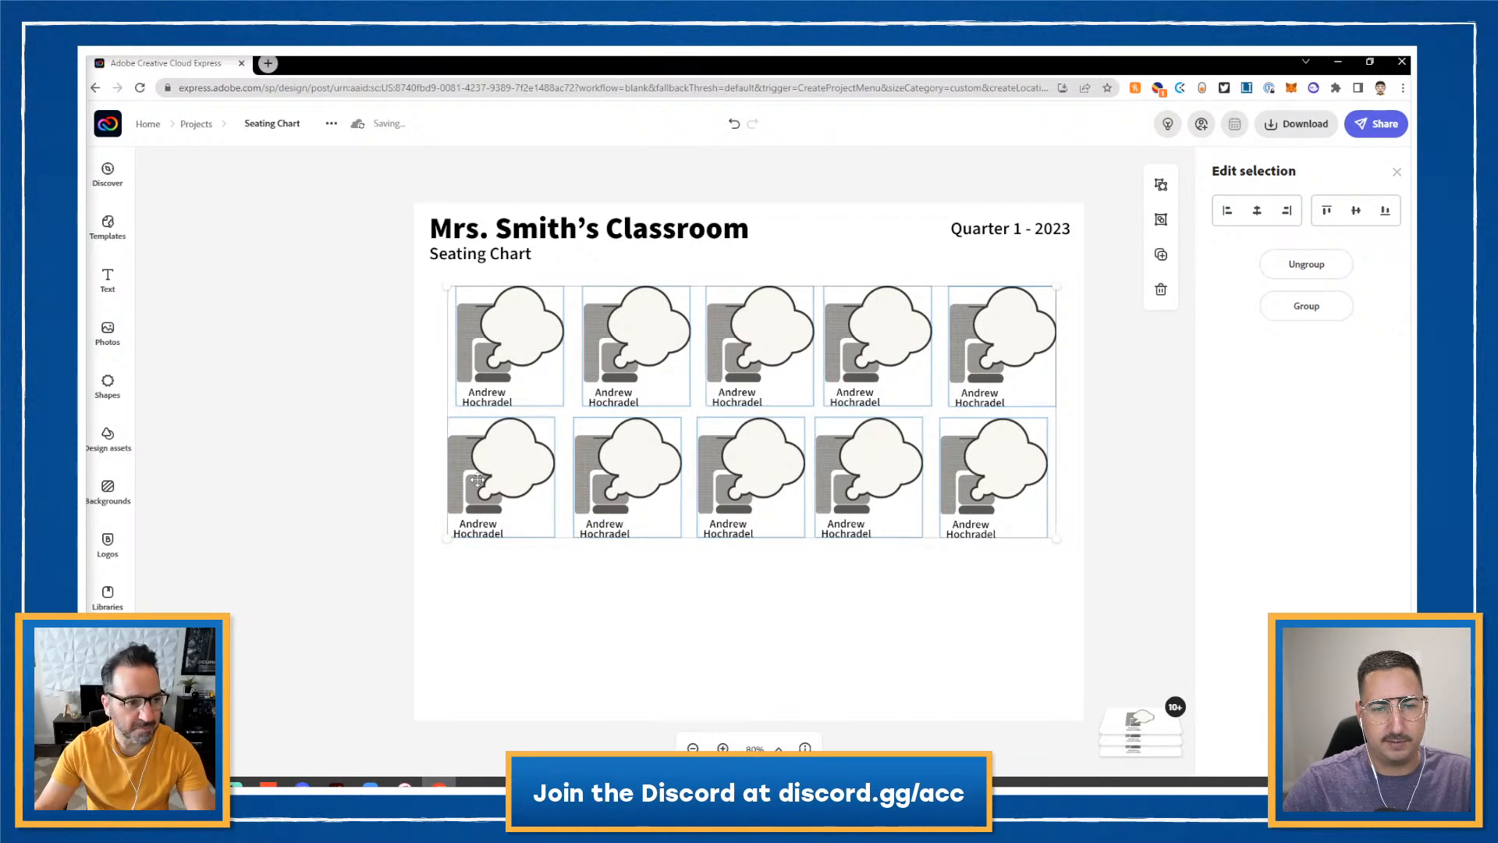
key("Left")
key("Left")
left_click(1088, 409)
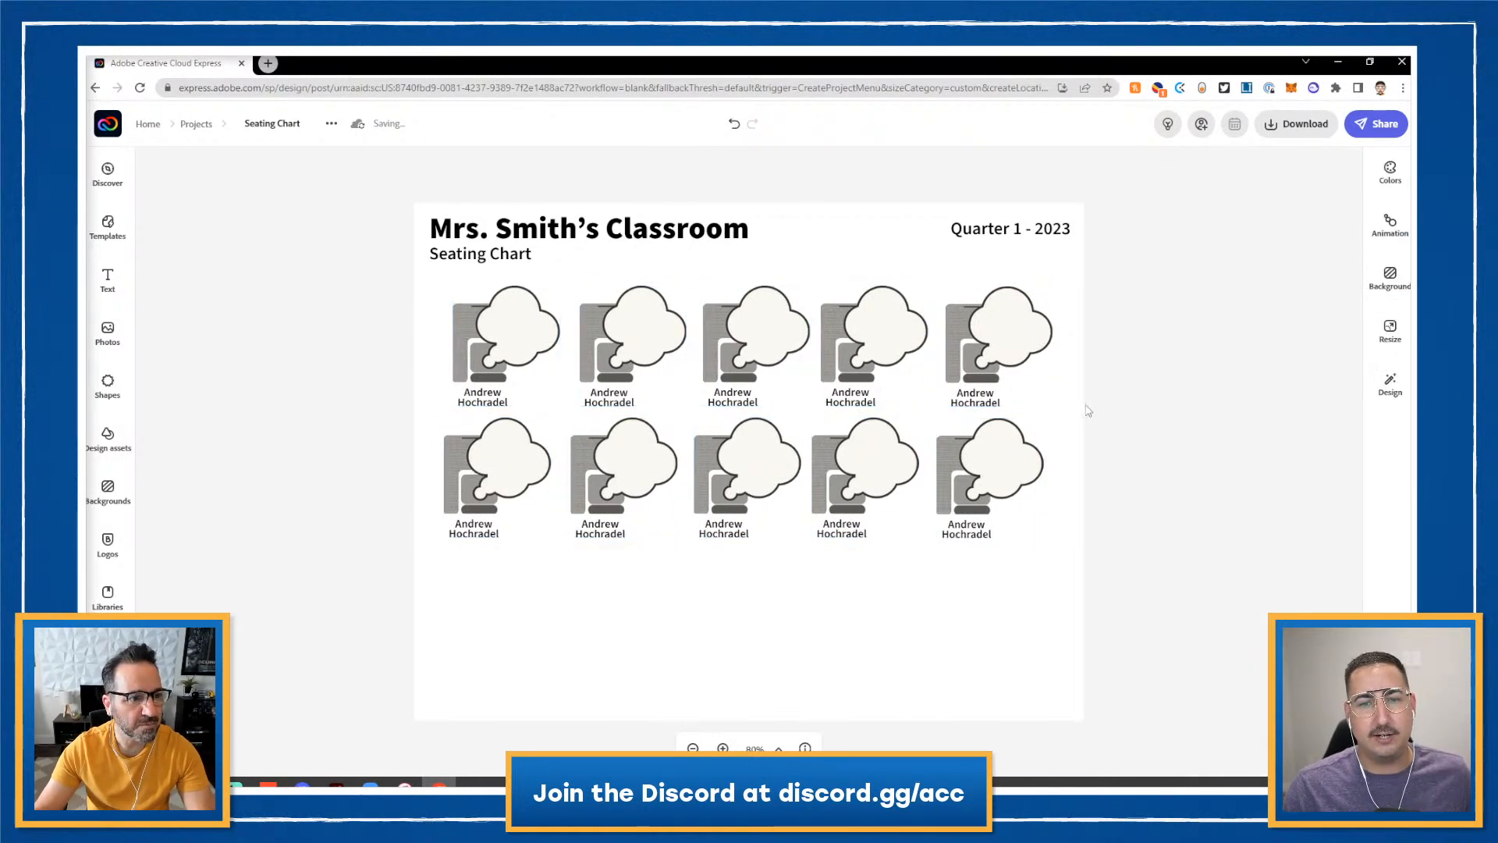
- Replace the third top-row label with another student's name, first and last name on separate lines
left_click(741, 405)
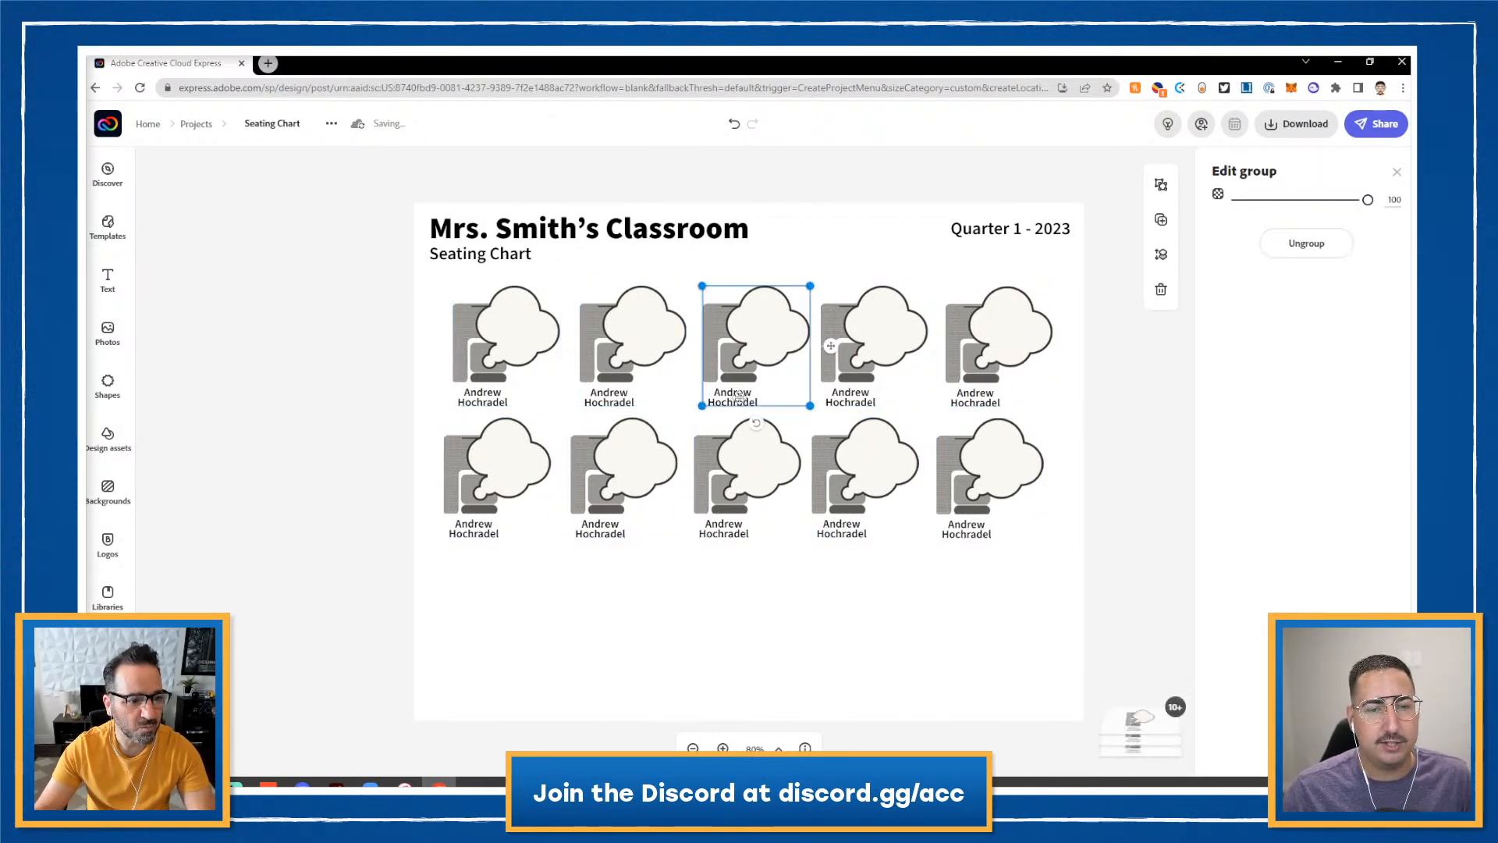
left_click(739, 398)
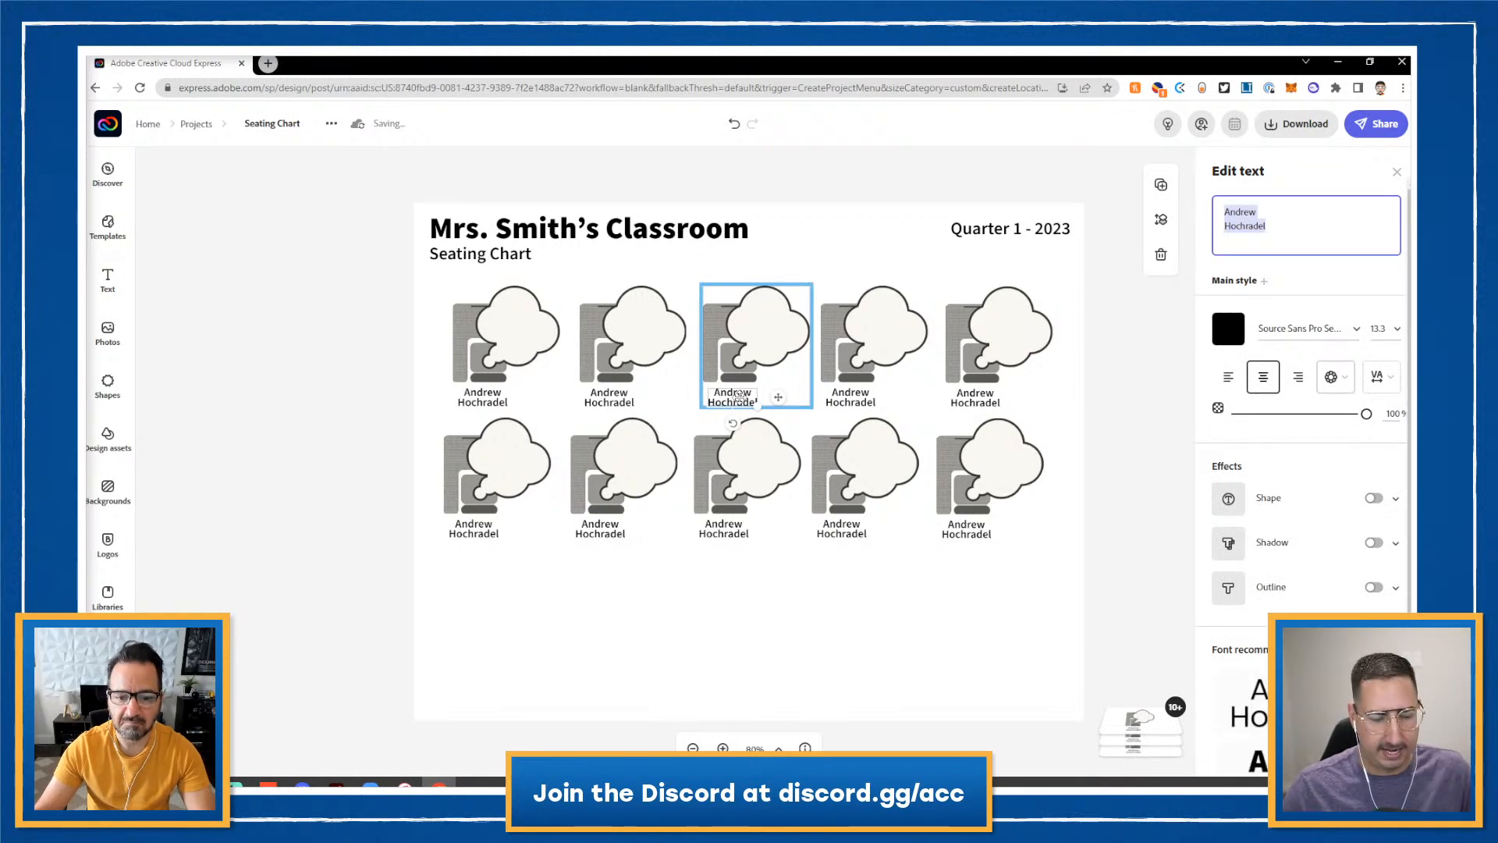
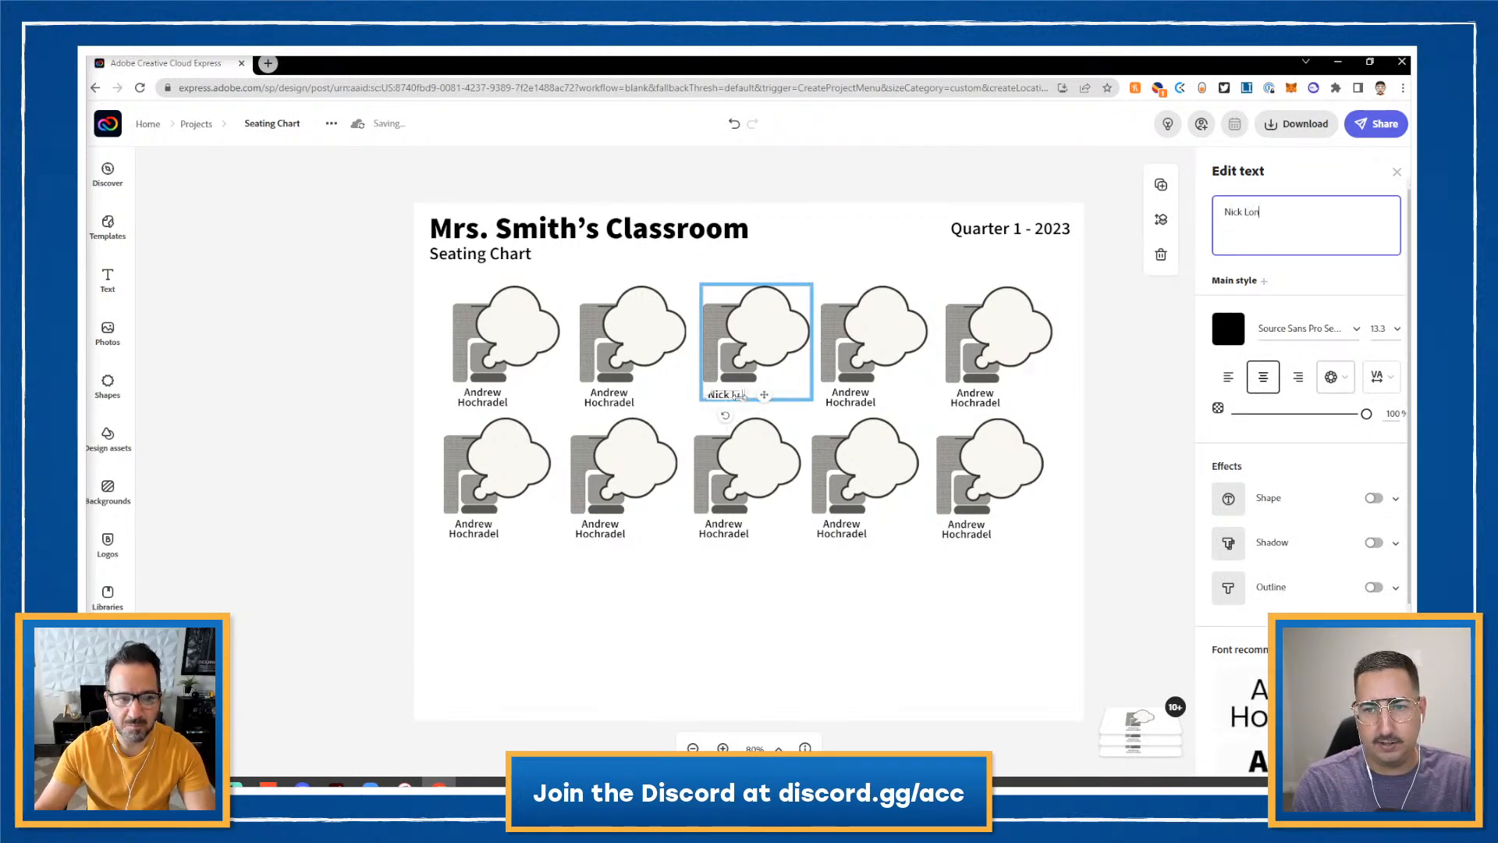
key("Left")
key("Left")
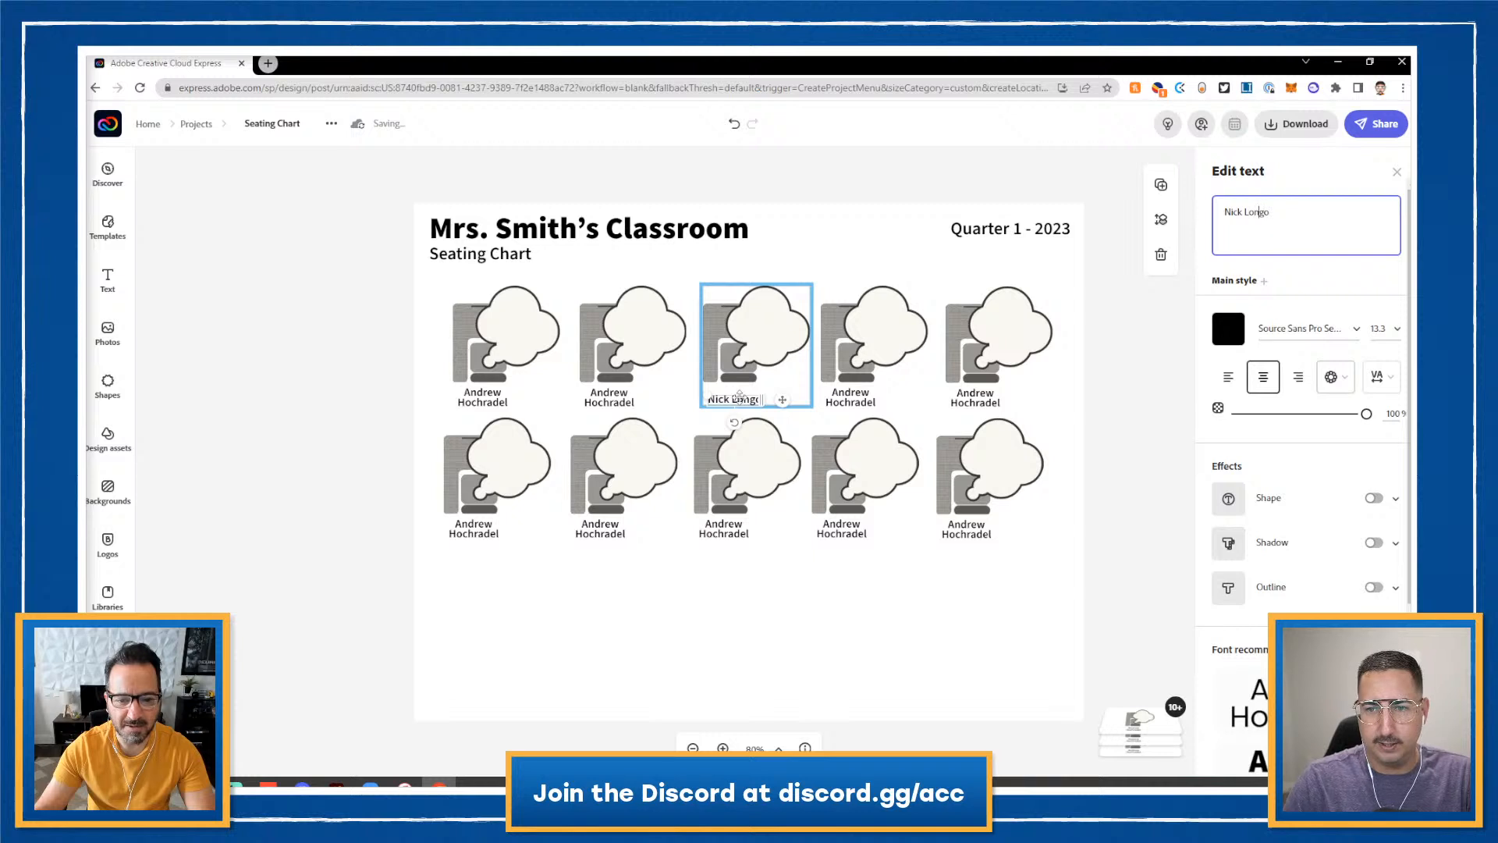
key("Return")
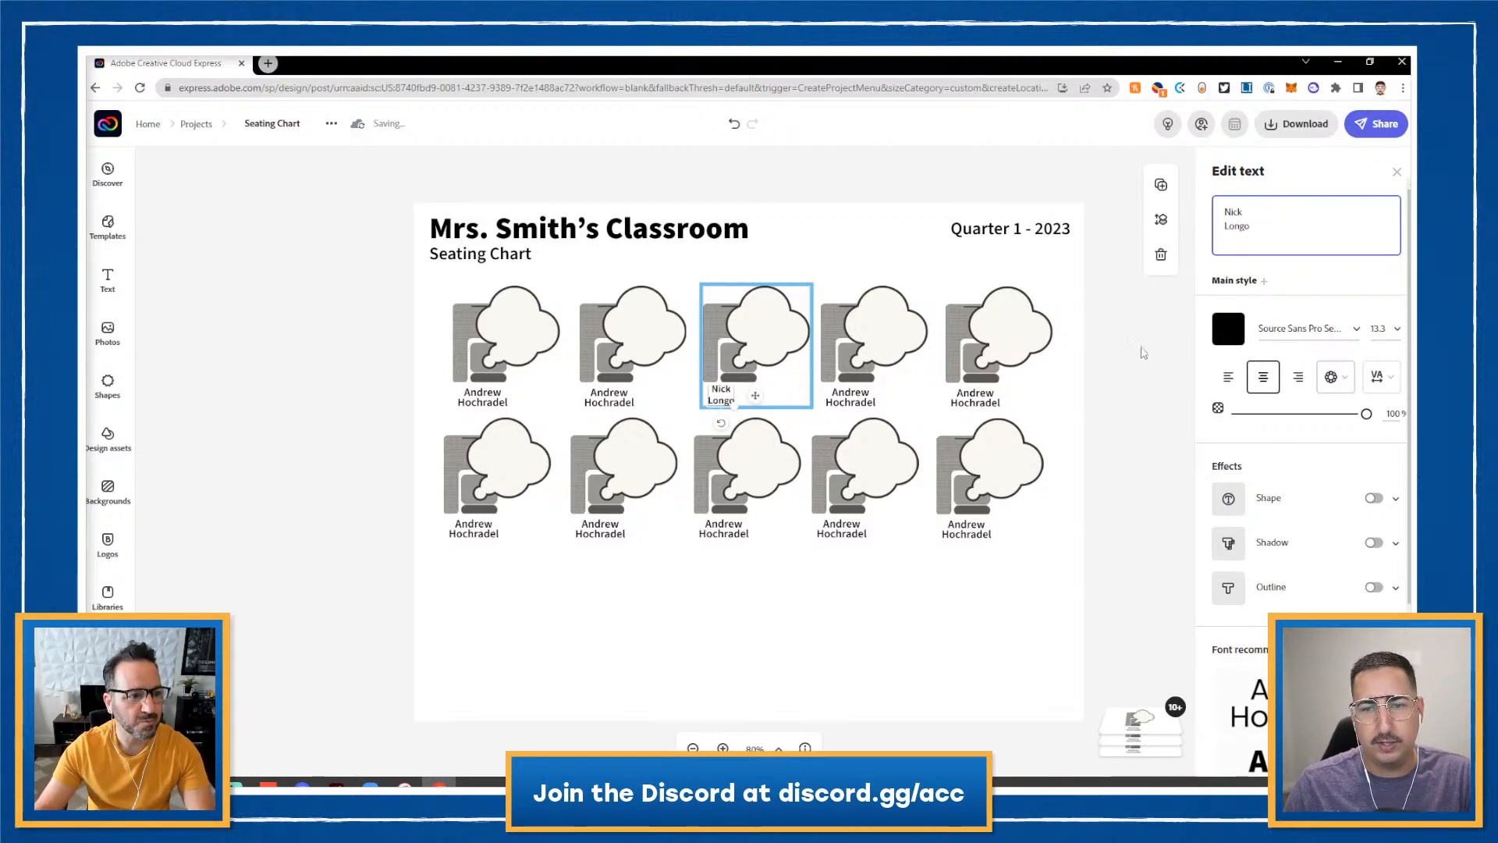
left_click(1114, 349)
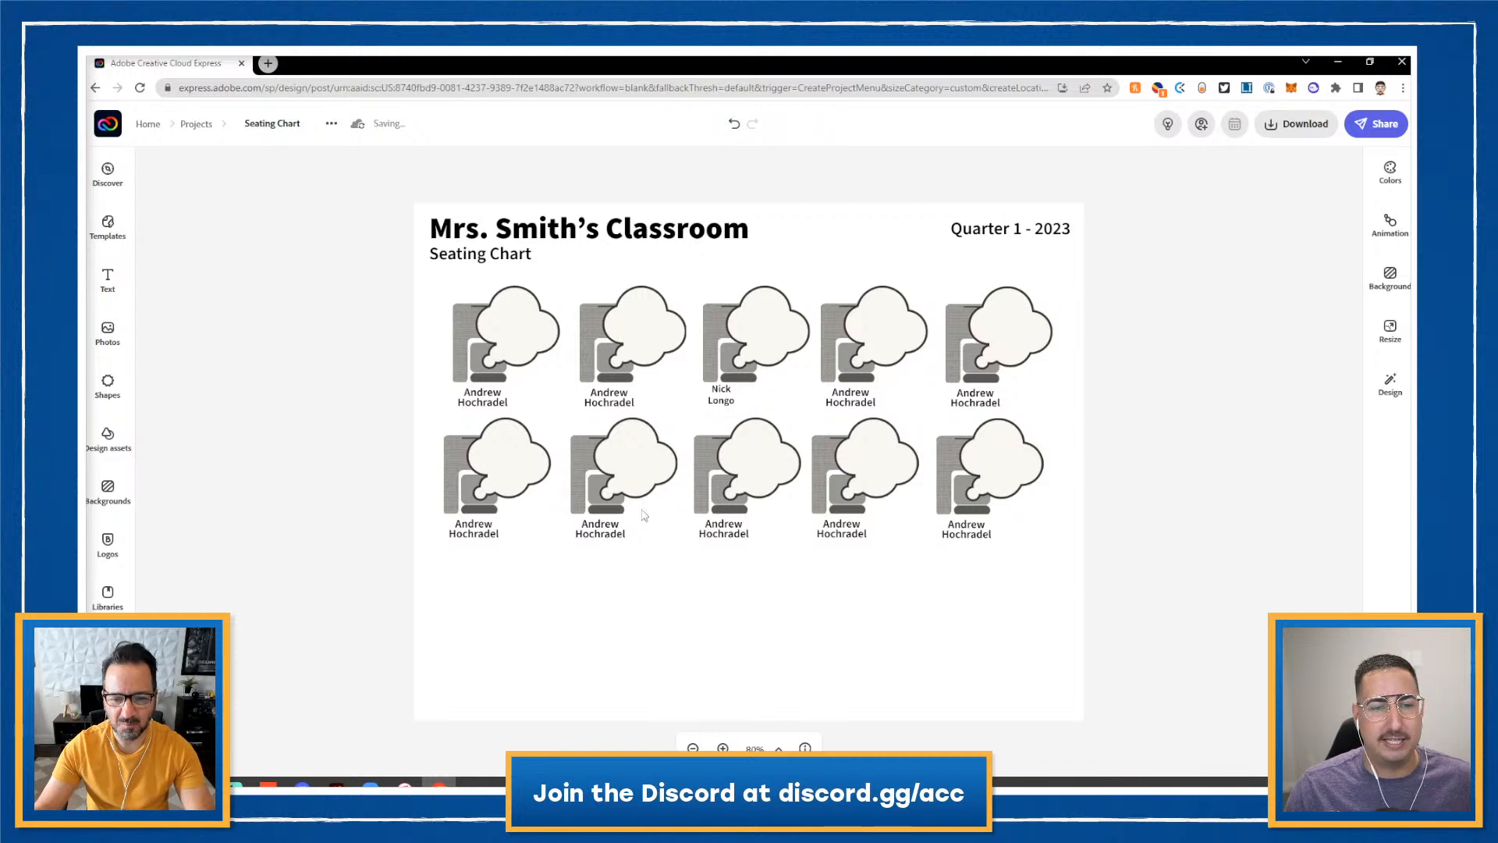
- Select the five bottom-row seats, grouping and then ungrouping them
left_click(501, 498)
left_click(608, 463, "shift")
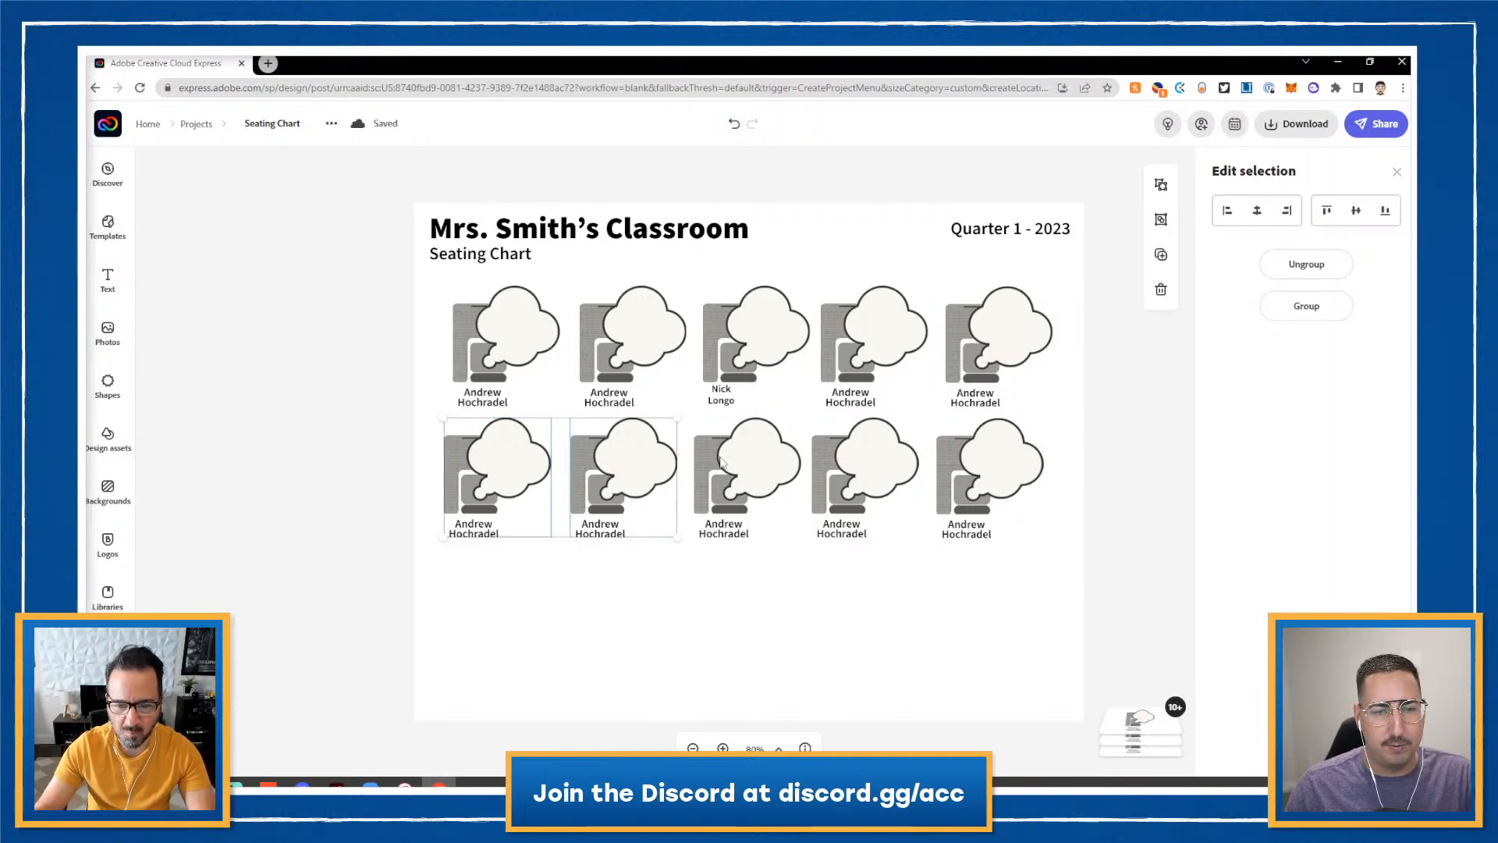
left_click(726, 456, "shift")
left_click(842, 465, "shift")
left_click(989, 461, "shift")
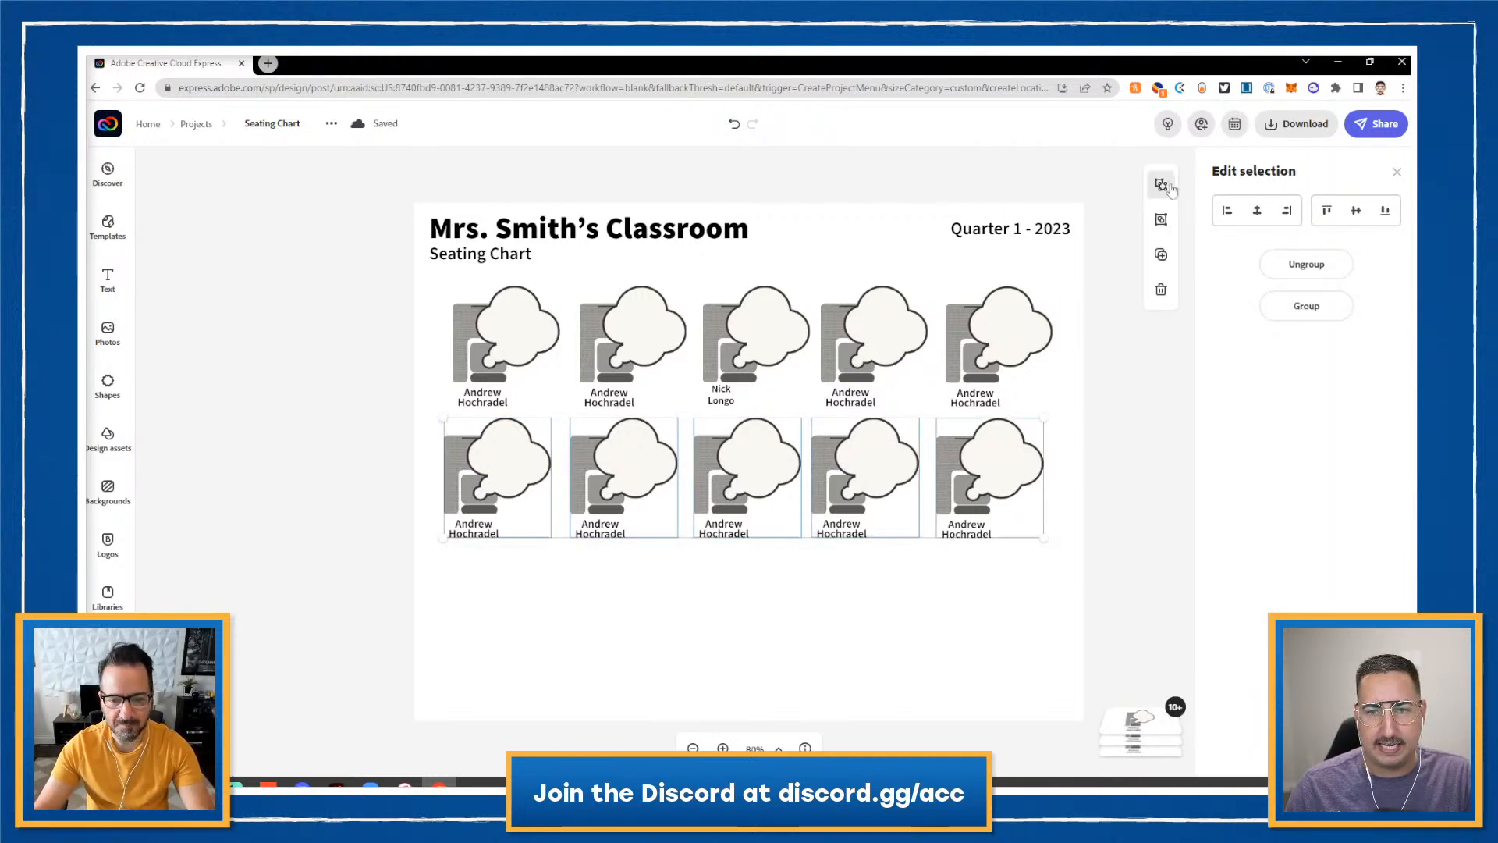
left_click(1161, 219)
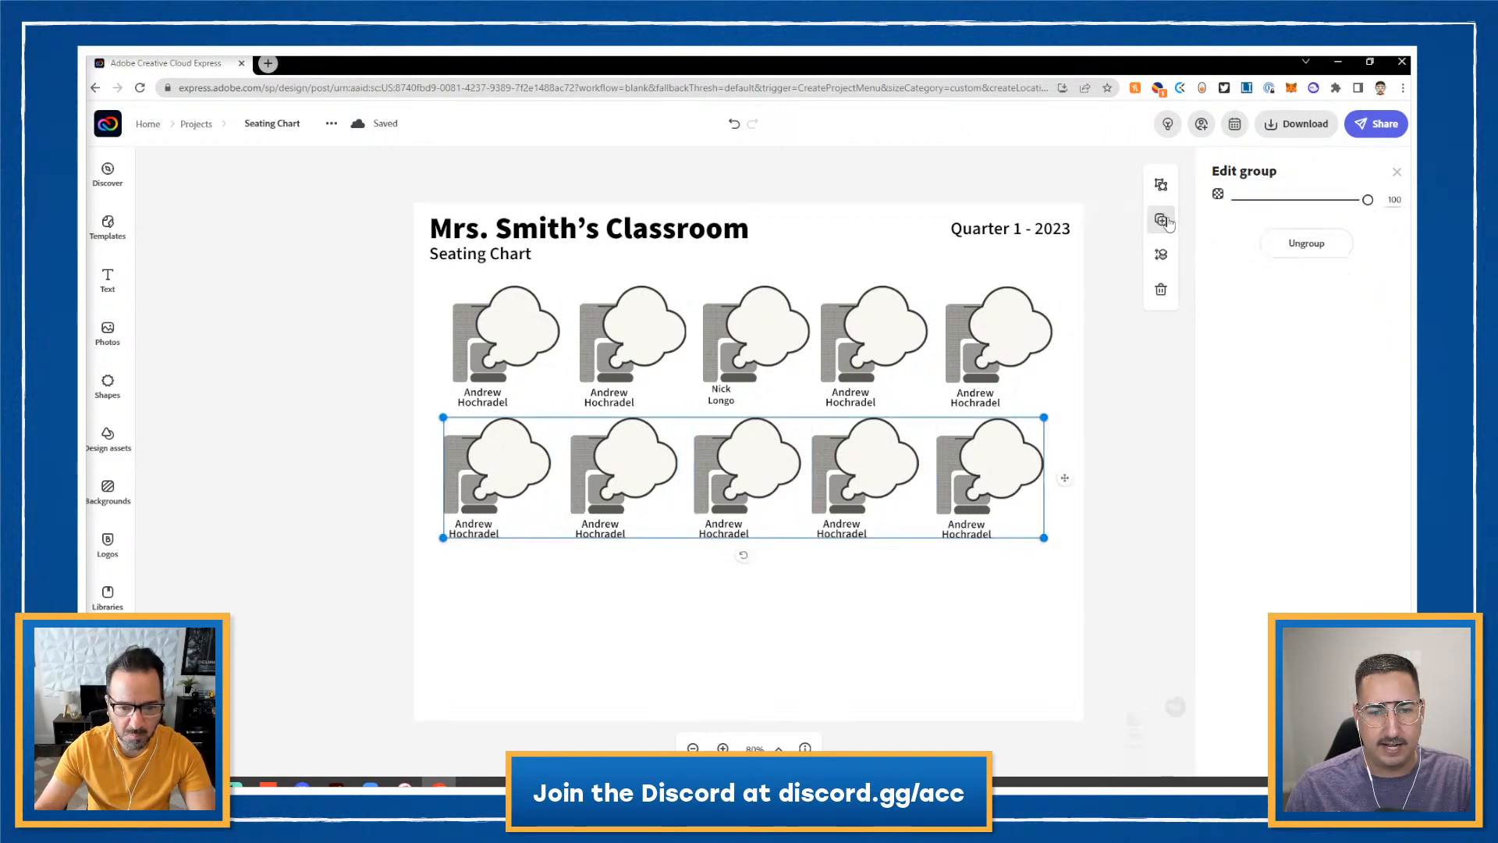
left_click(1161, 184)
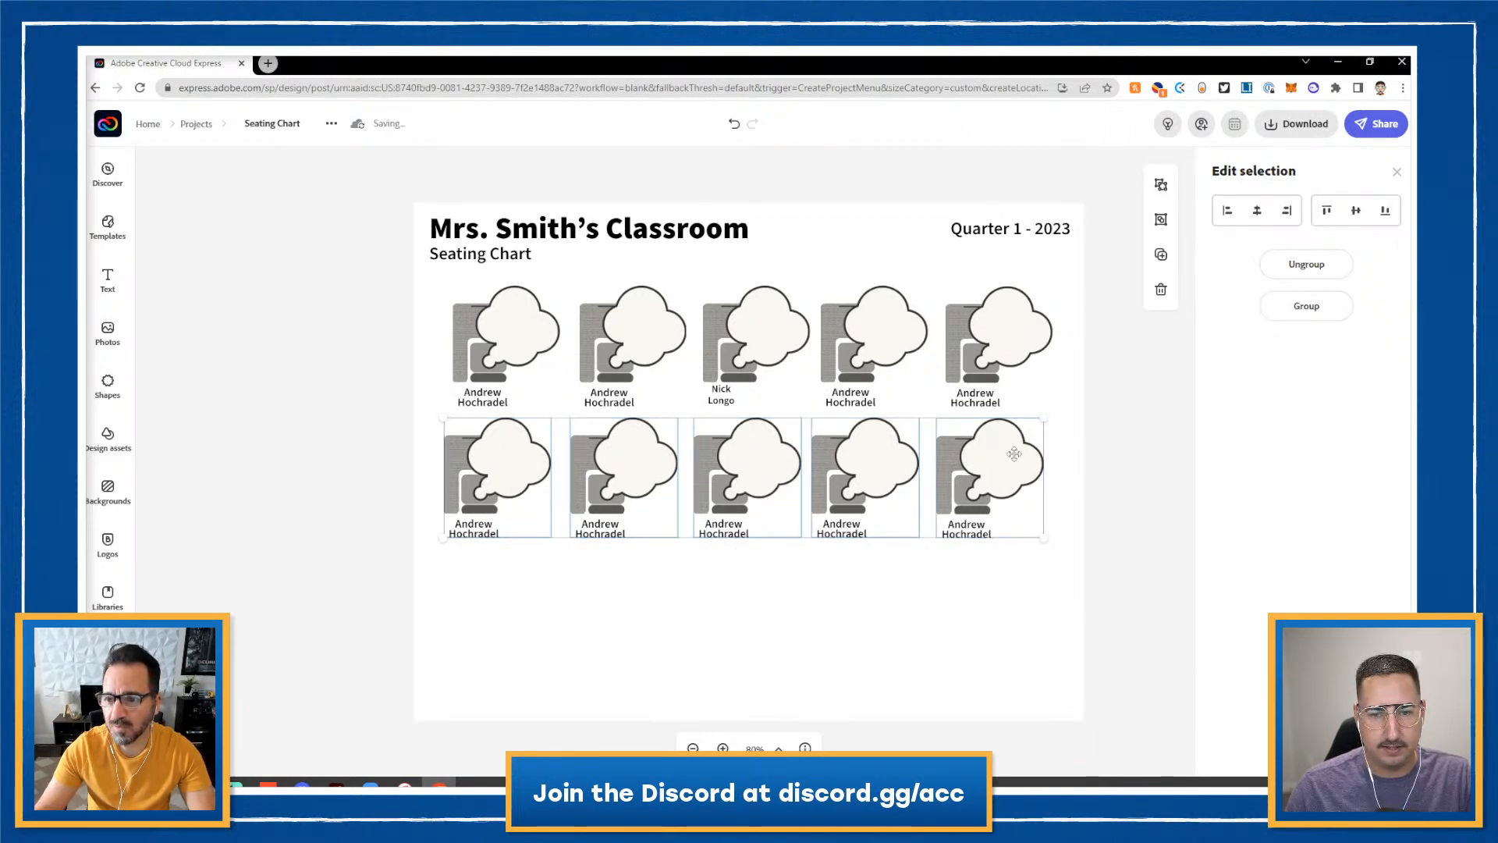
- Duplicate the bottom row down into a third row, then switch to Adobe Illustrator
left_click(1153, 270)
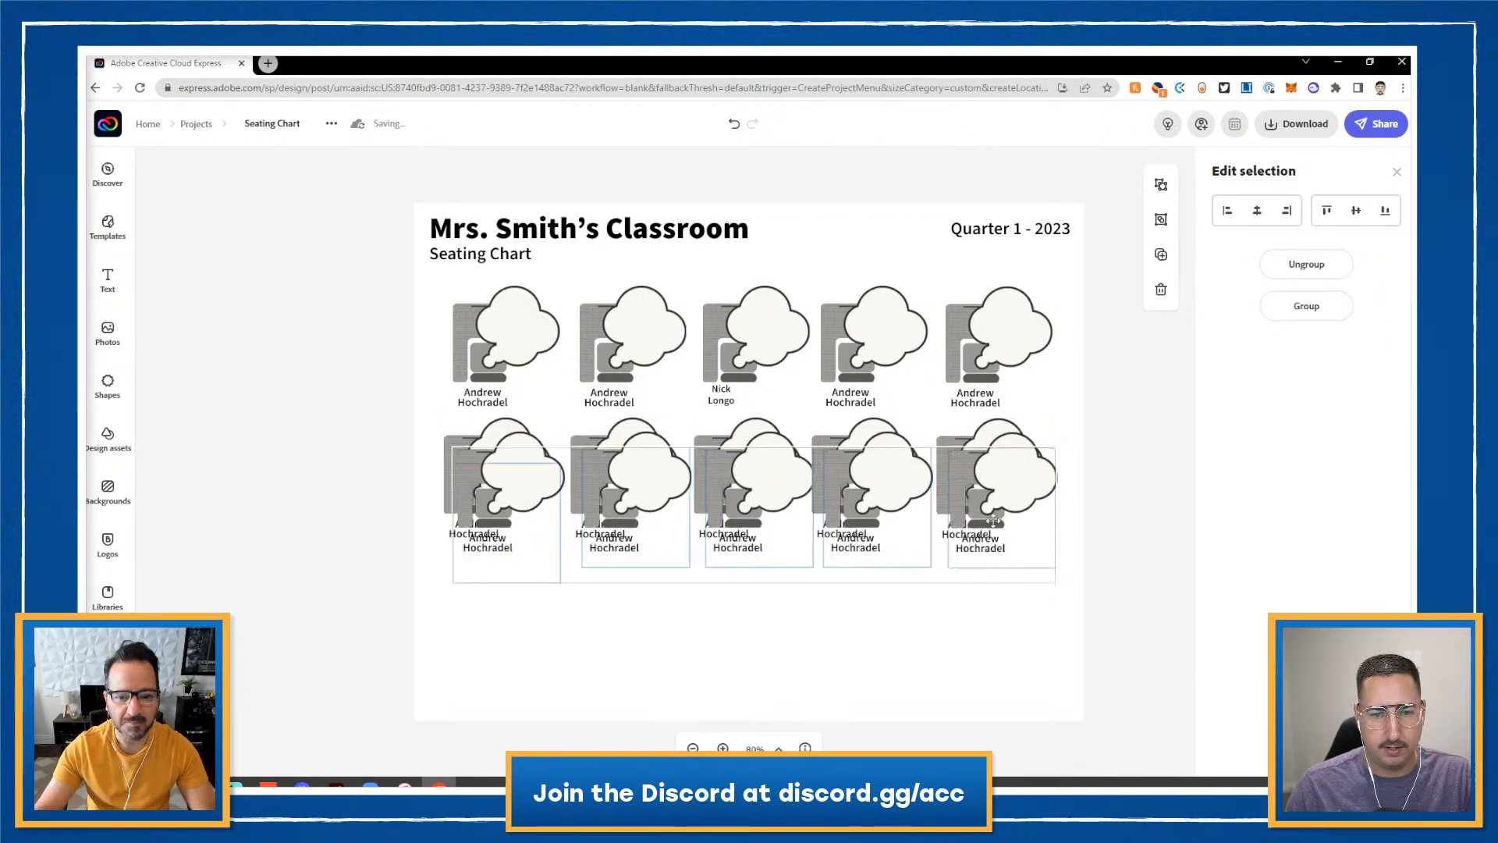
left_click_drag(1002, 470, 985, 590)
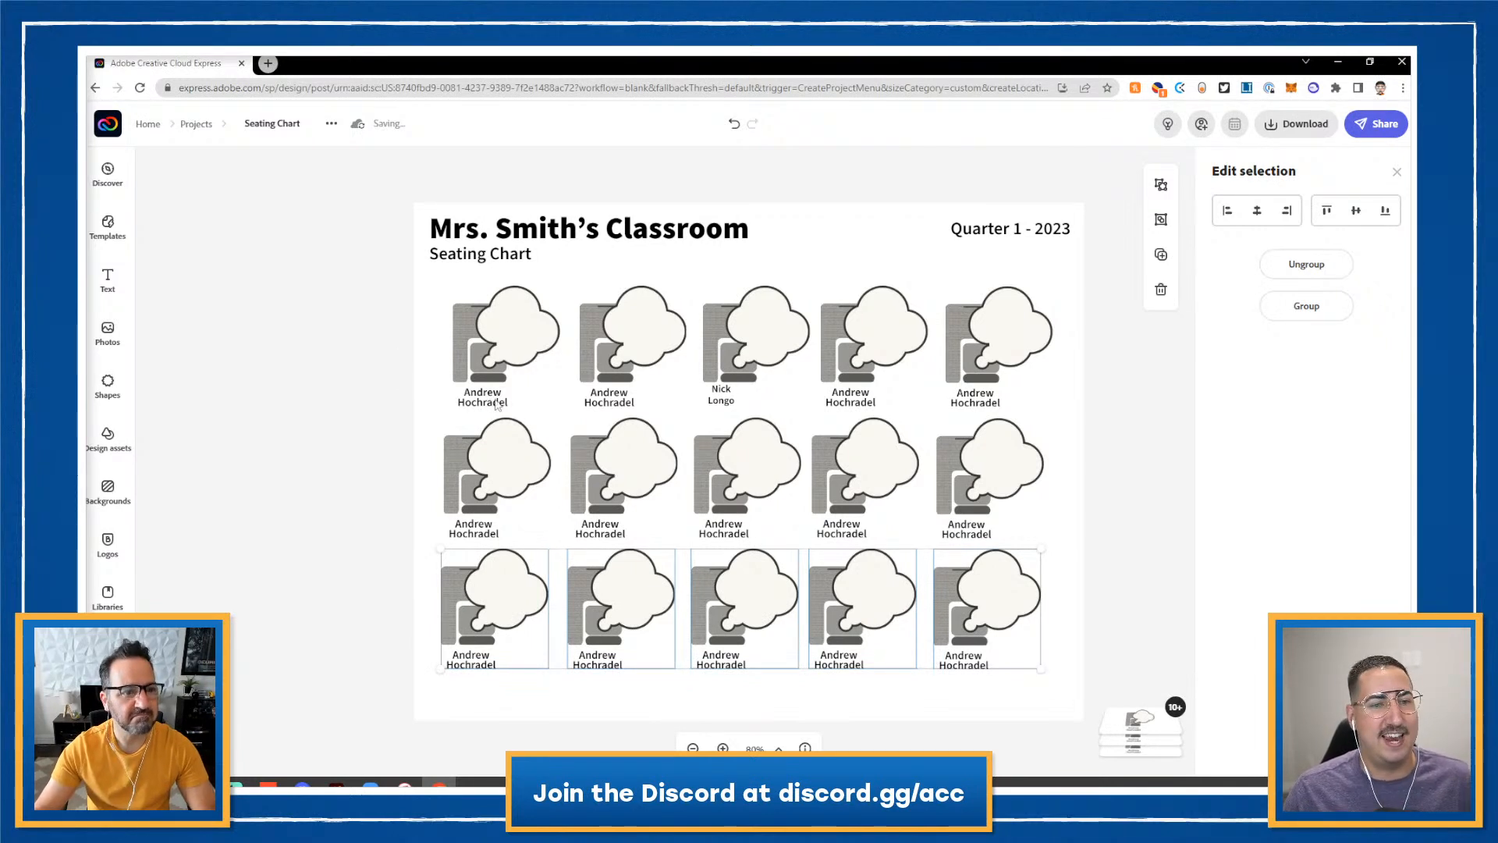
left_click(335, 401)
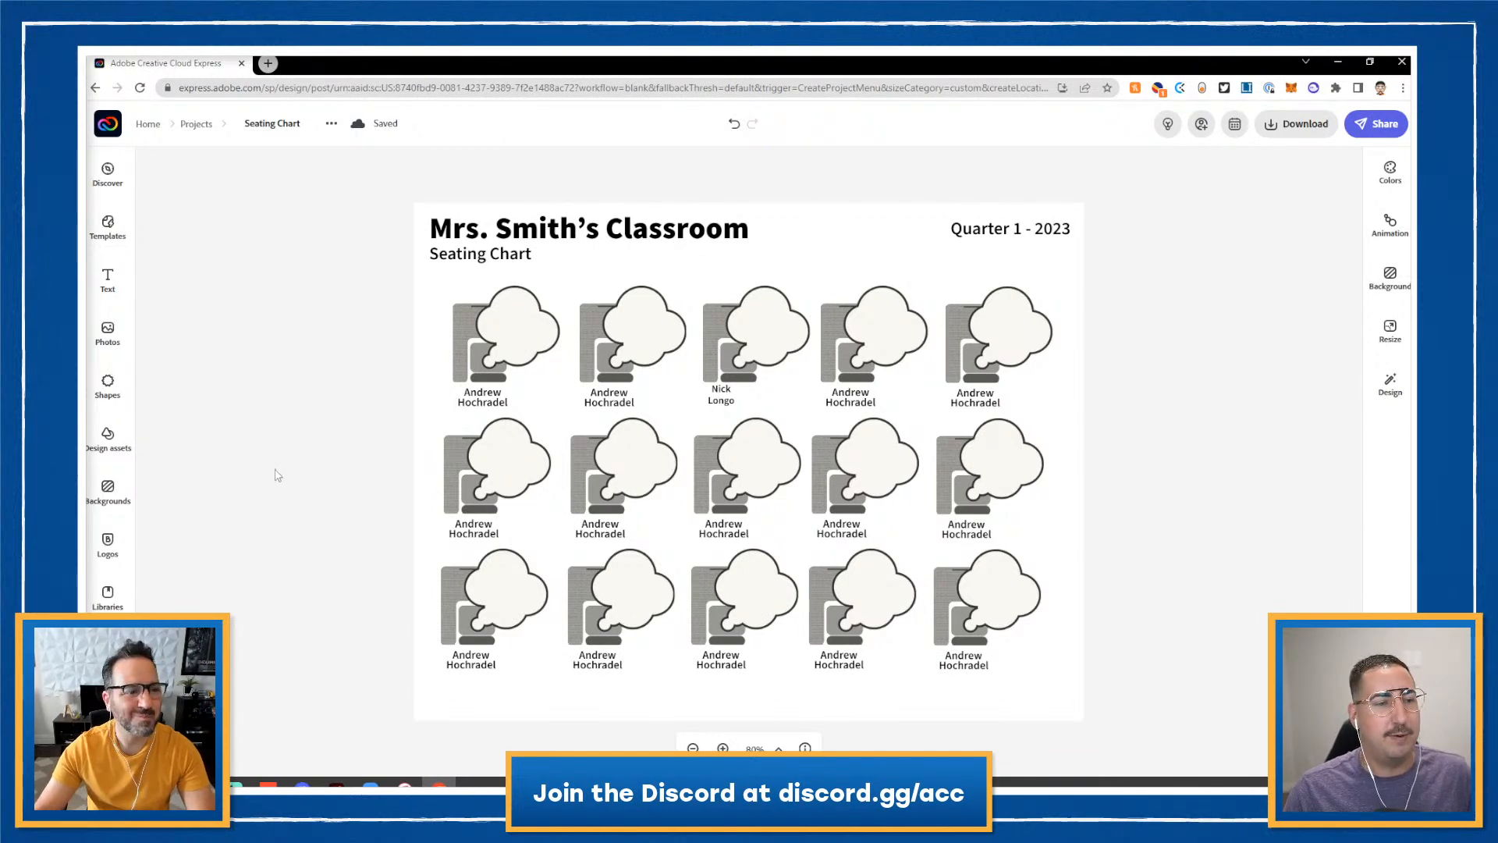
left_click(337, 783)
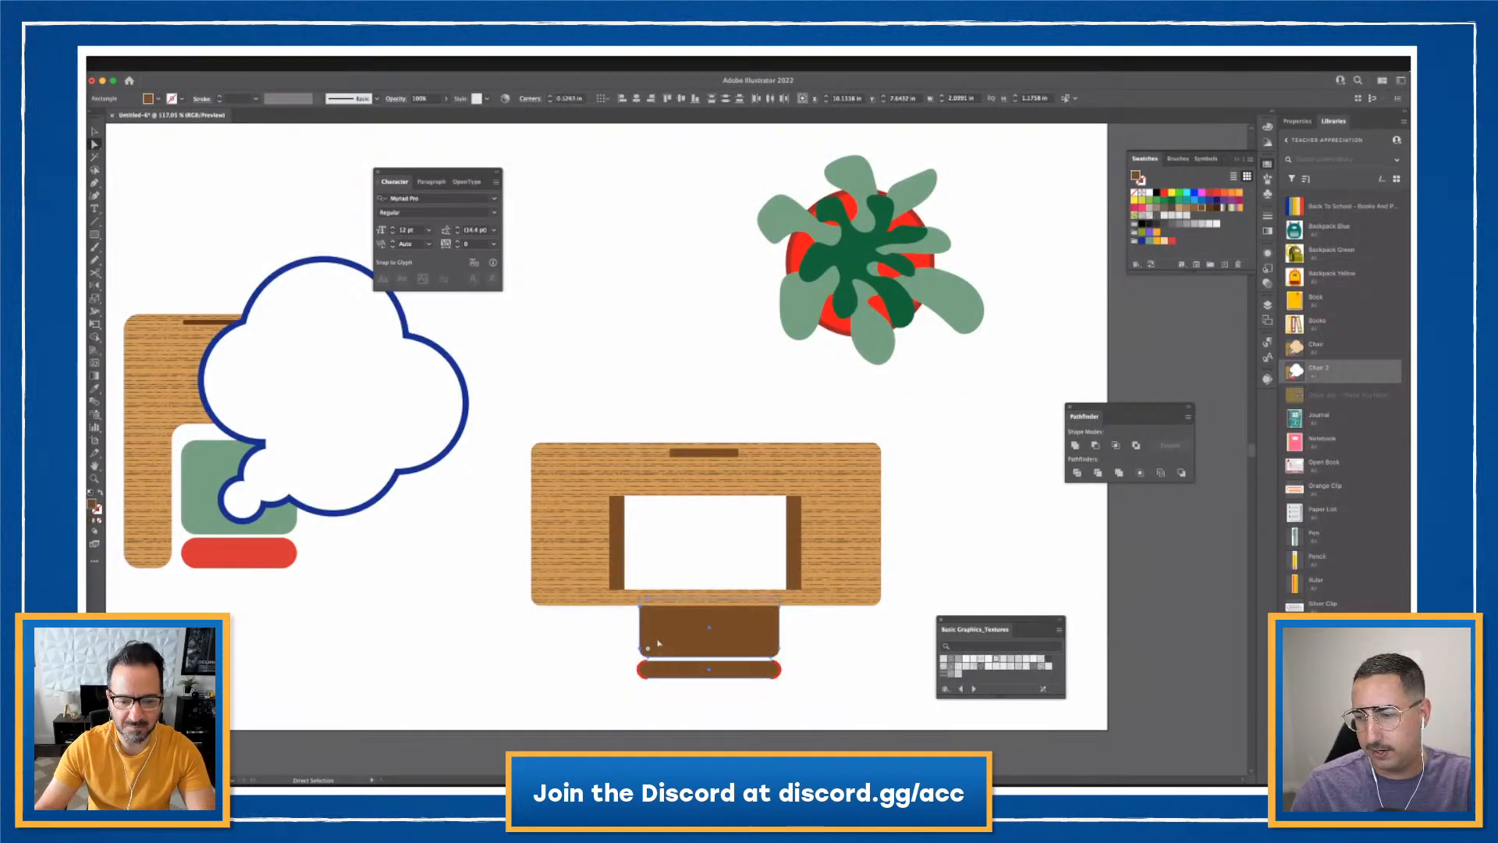
- Move the potted plant slightly left and down, and shift the chair seat pieces up toward the desk
left_click(565, 665)
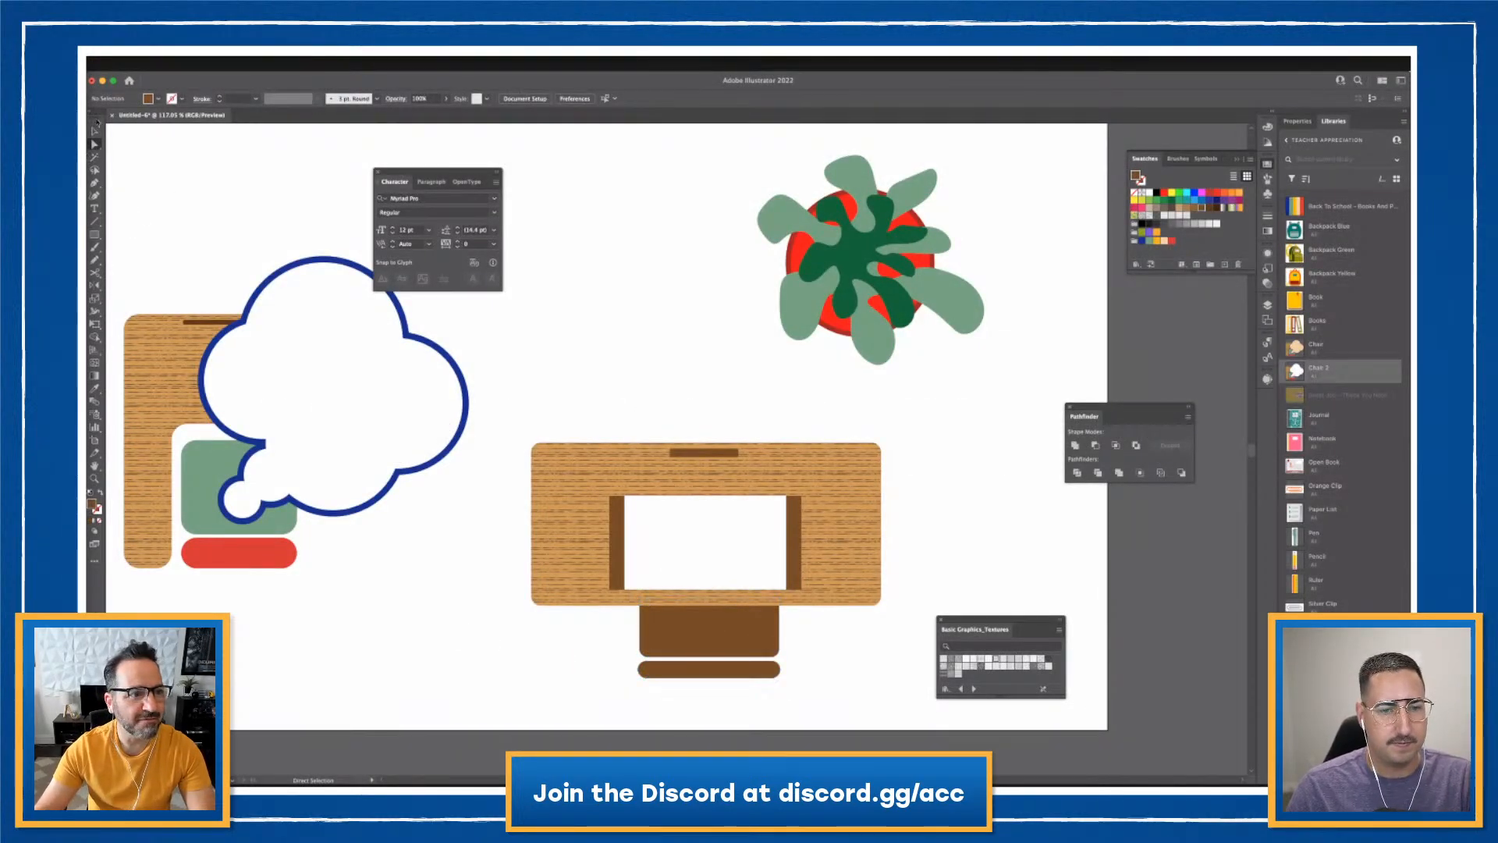
left_click(95, 131)
left_click_drag(730, 141, 982, 388)
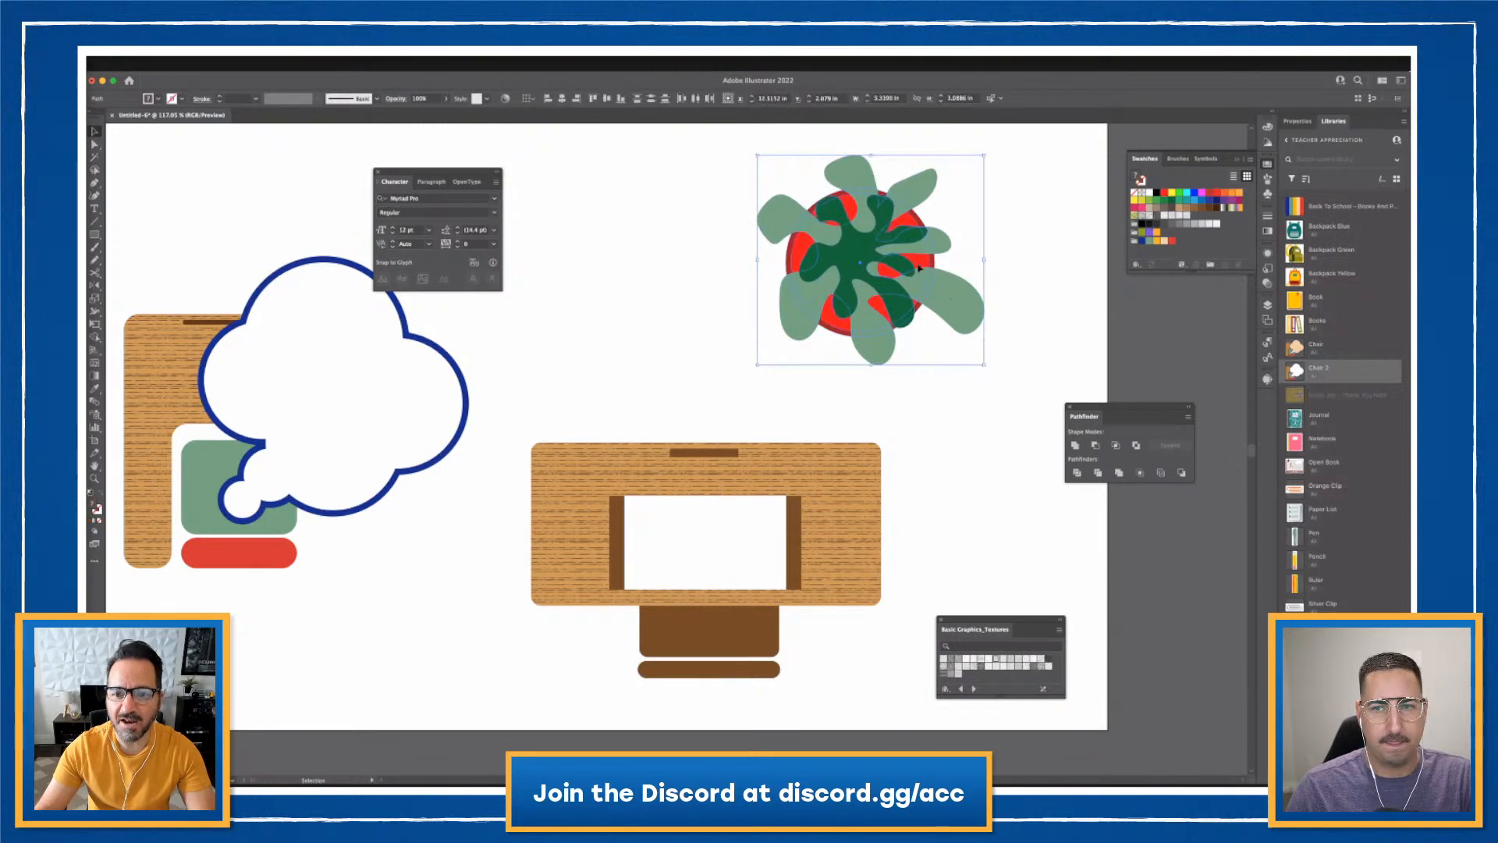
left_click_drag(917, 267, 1377, 352)
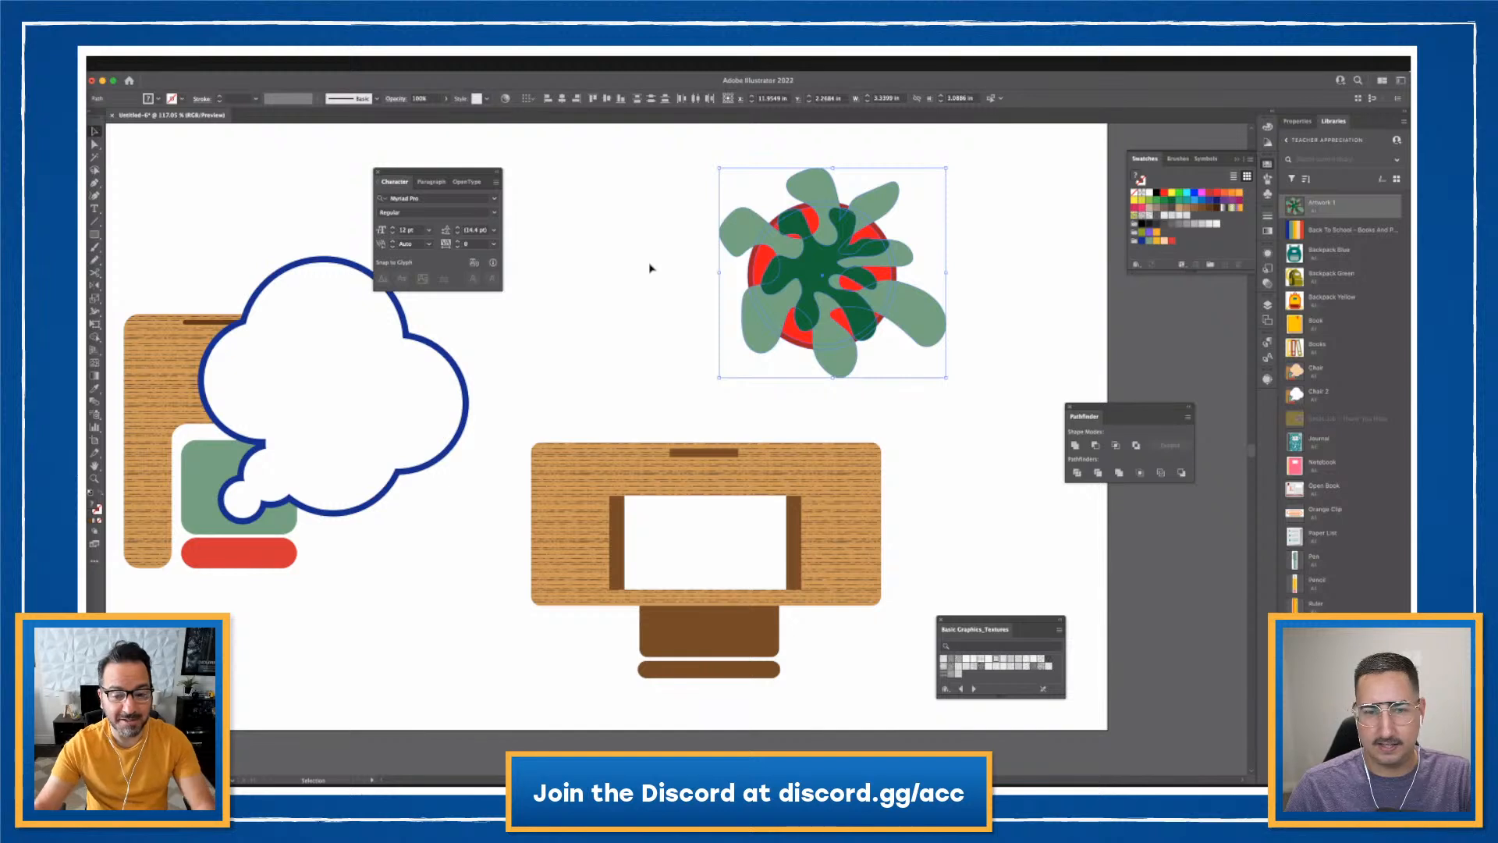
left_click(812, 654)
left_click(706, 673, "shift")
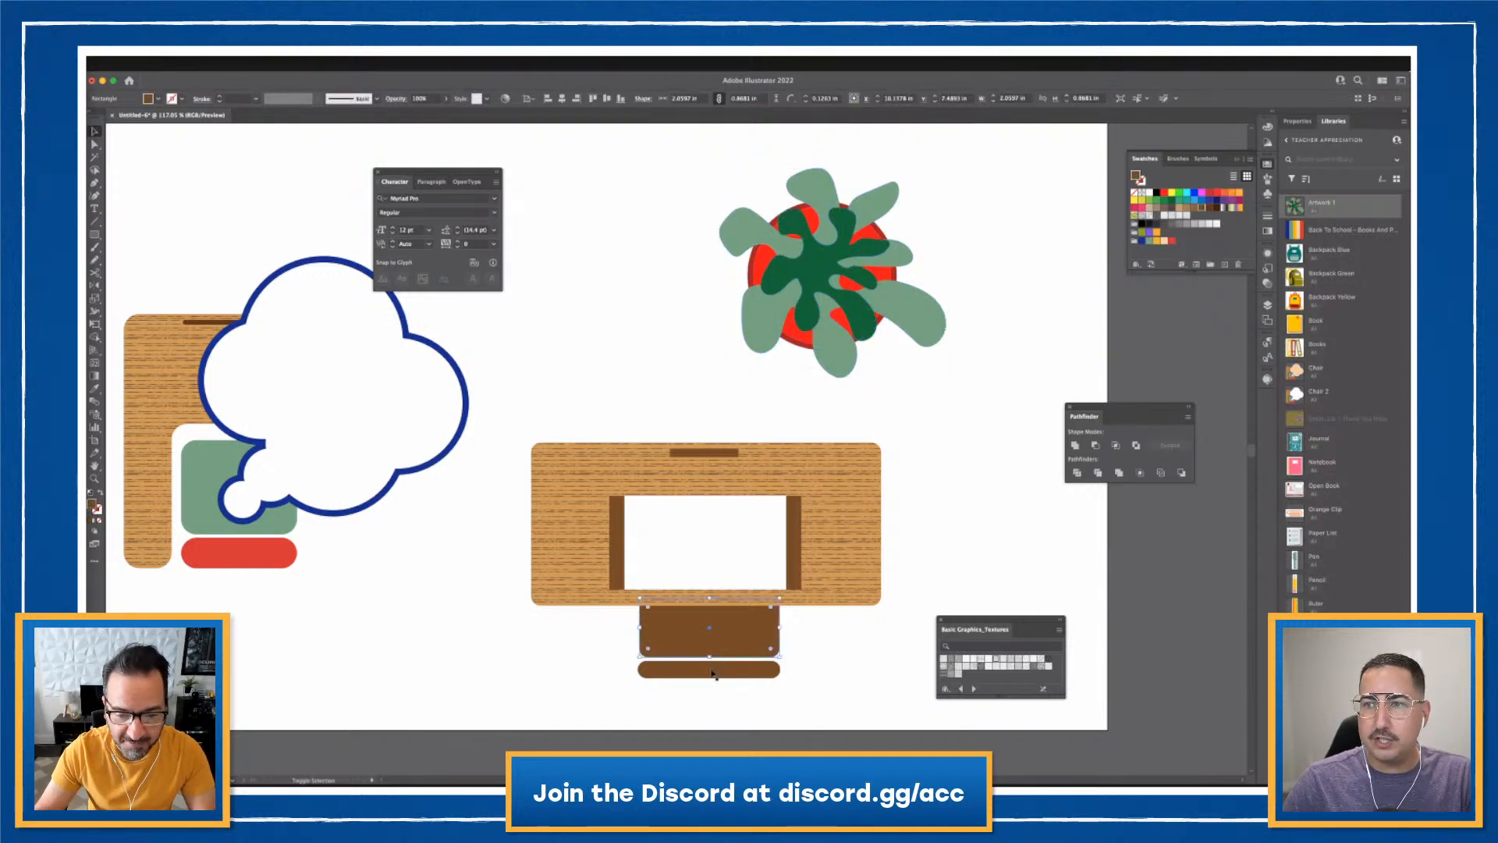
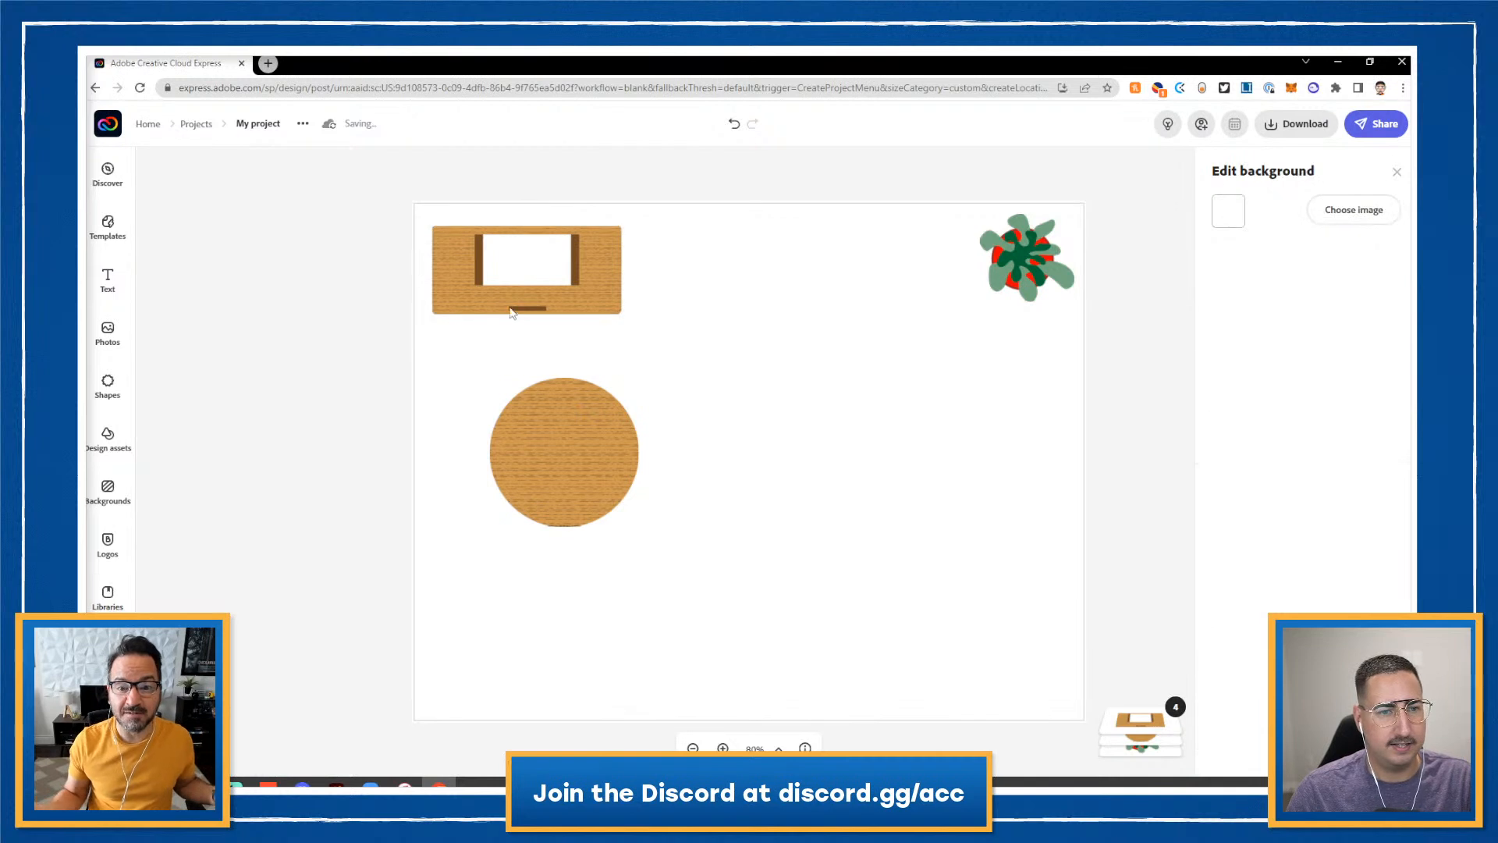
- Add the teacher's name in Kinto Sans Black, widen the box and place it on the desk sign
left_click(110, 283)
left_click(244, 208)
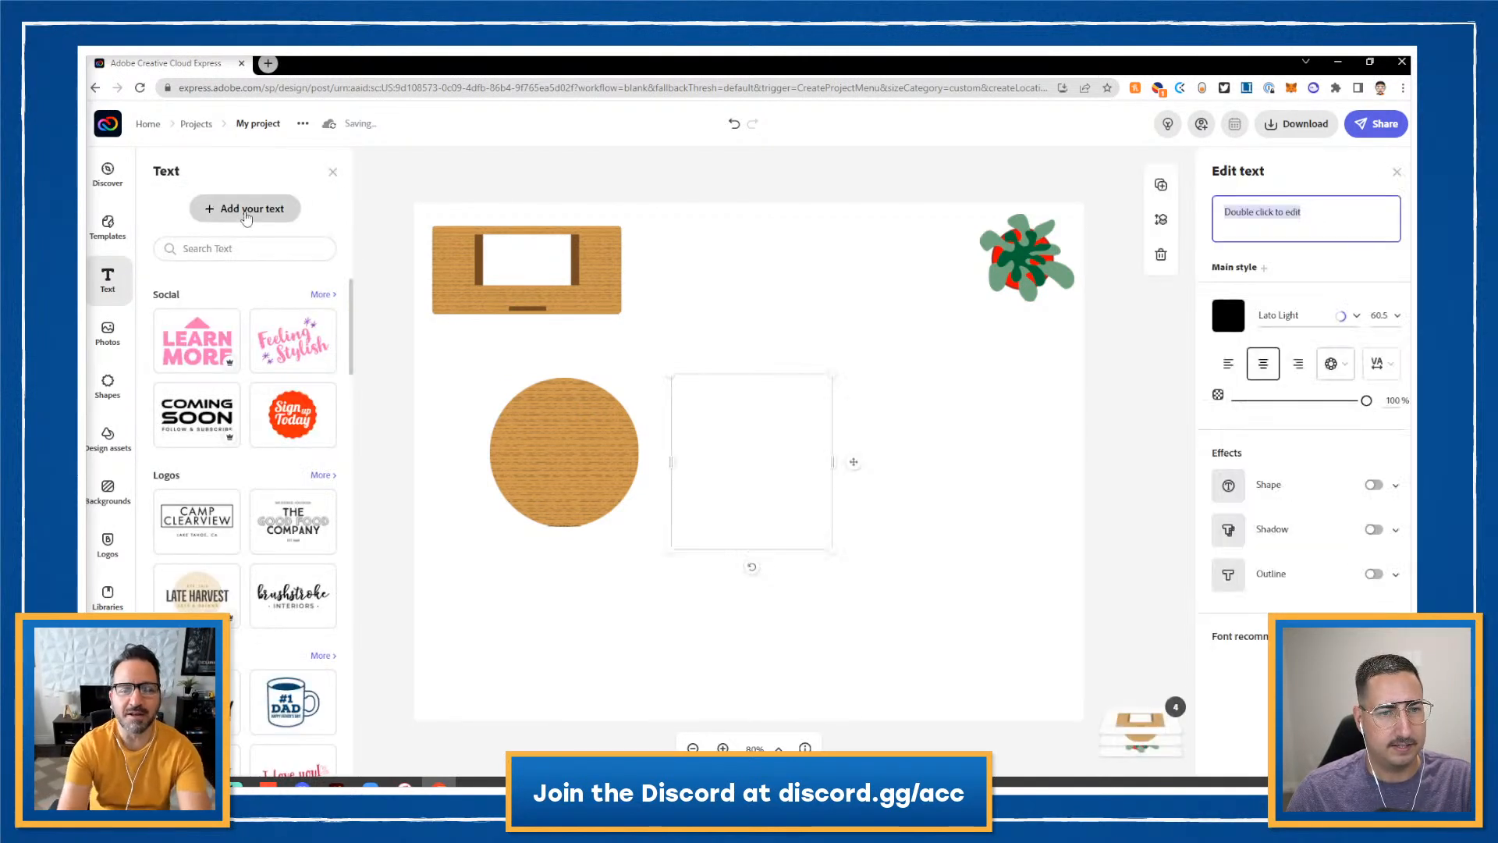
triple_click(1271, 215)
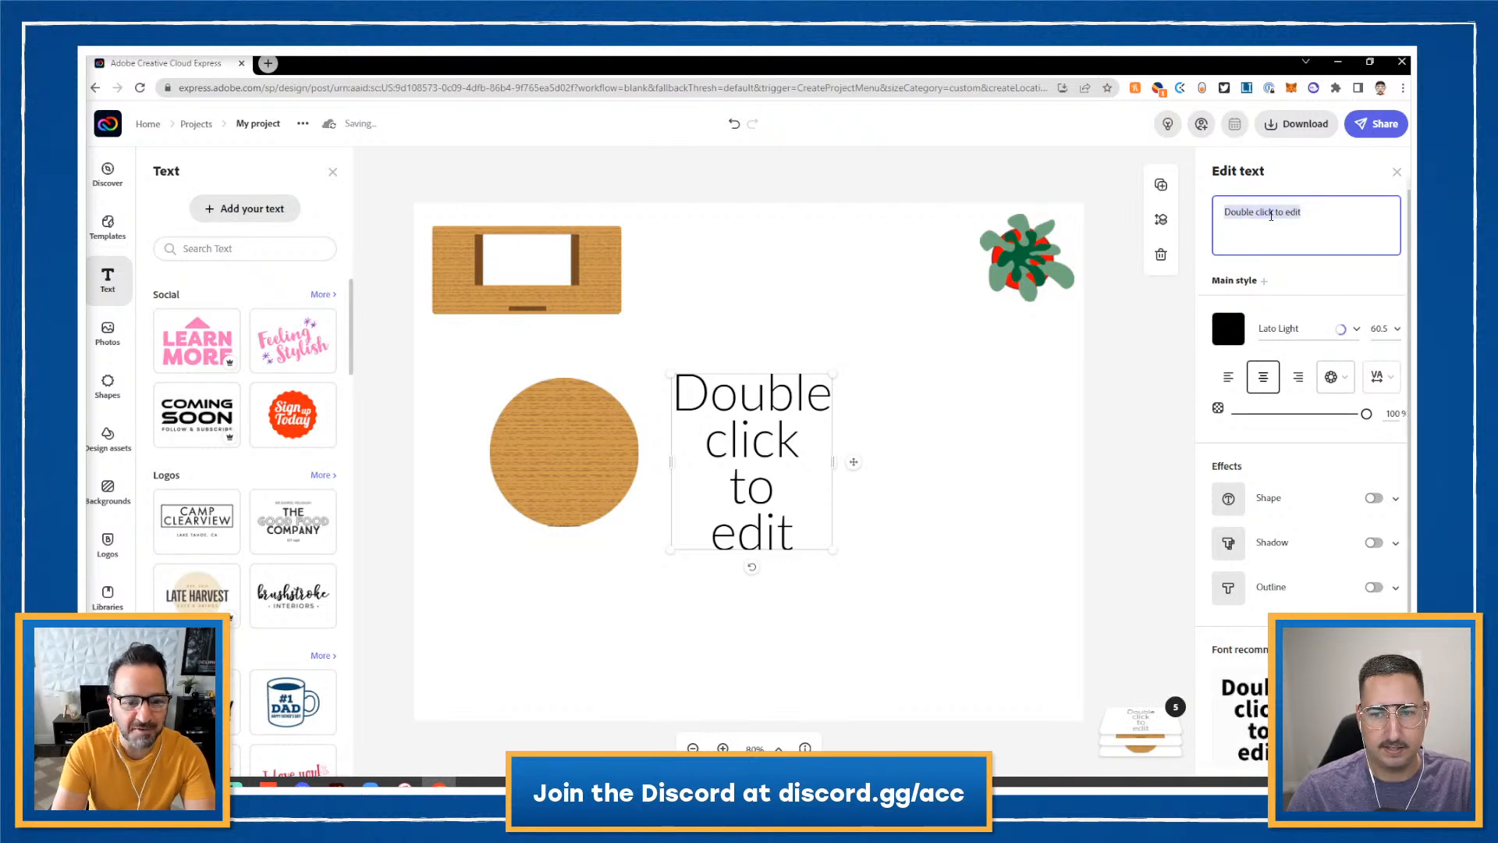
type("Mrs.")
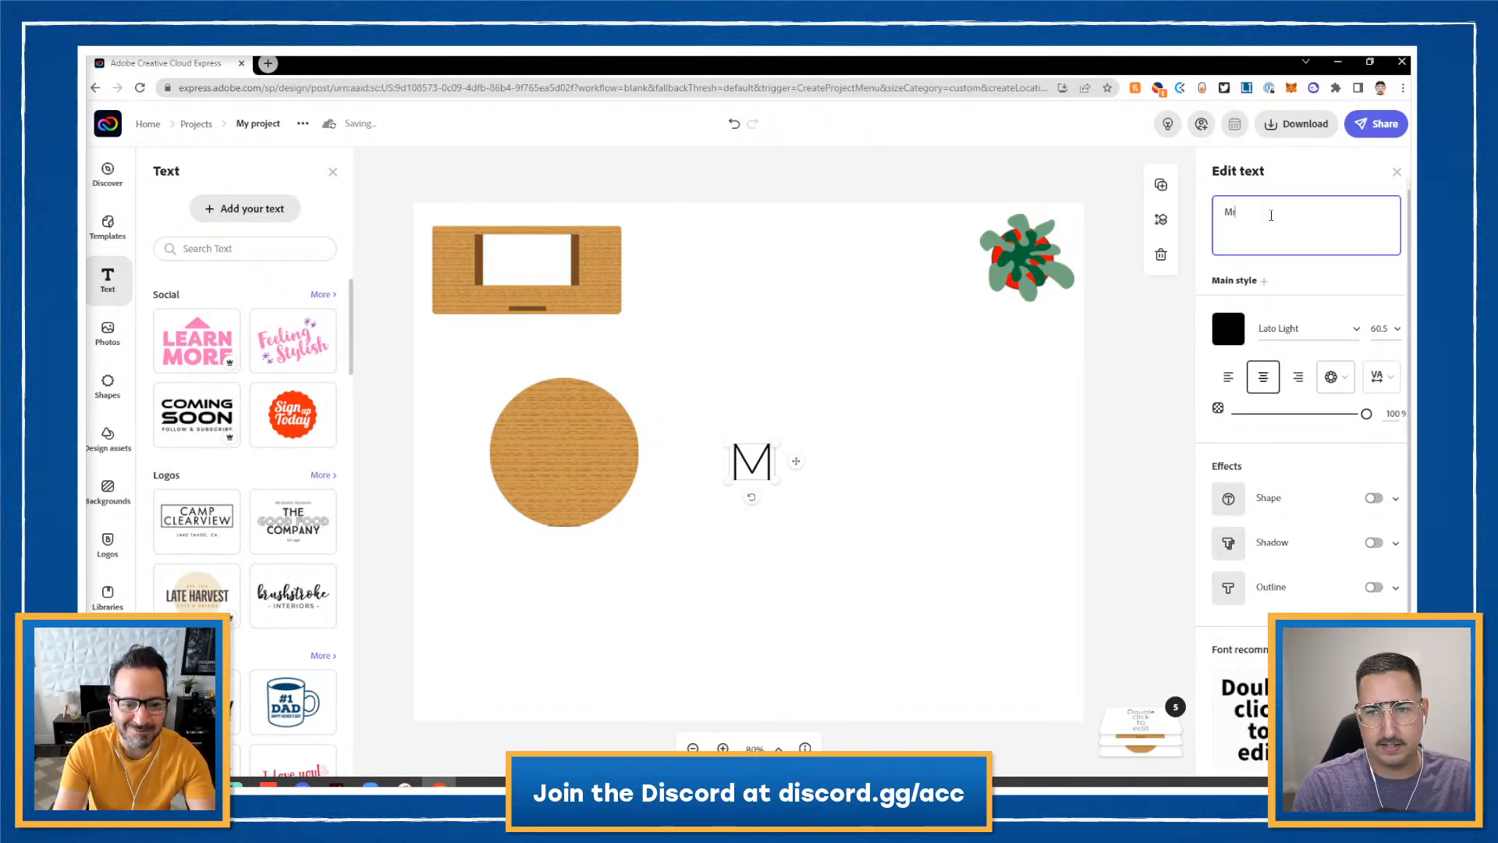
type(" Smith")
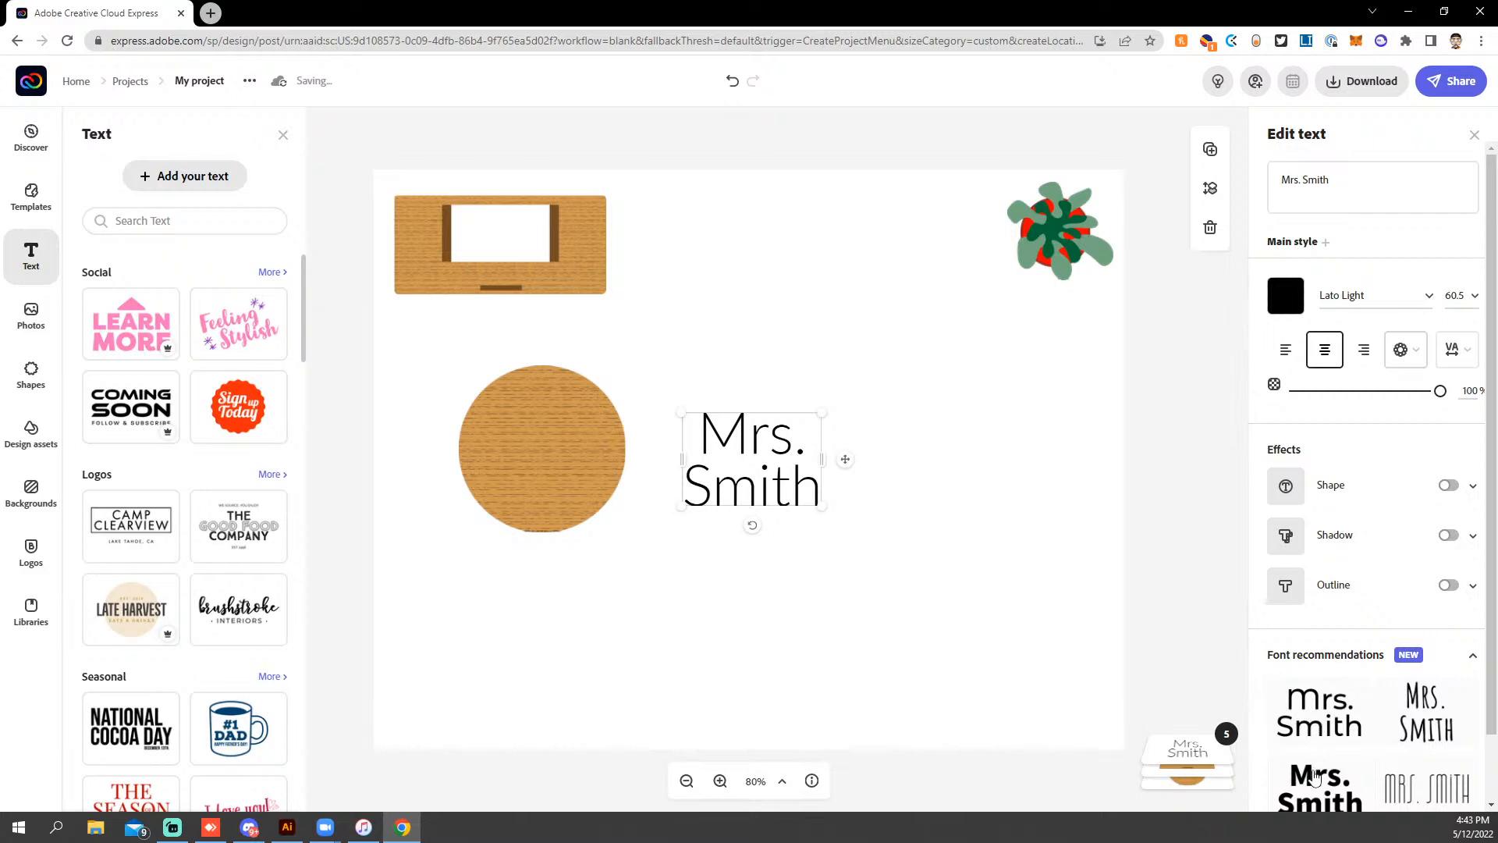
left_click(1317, 780)
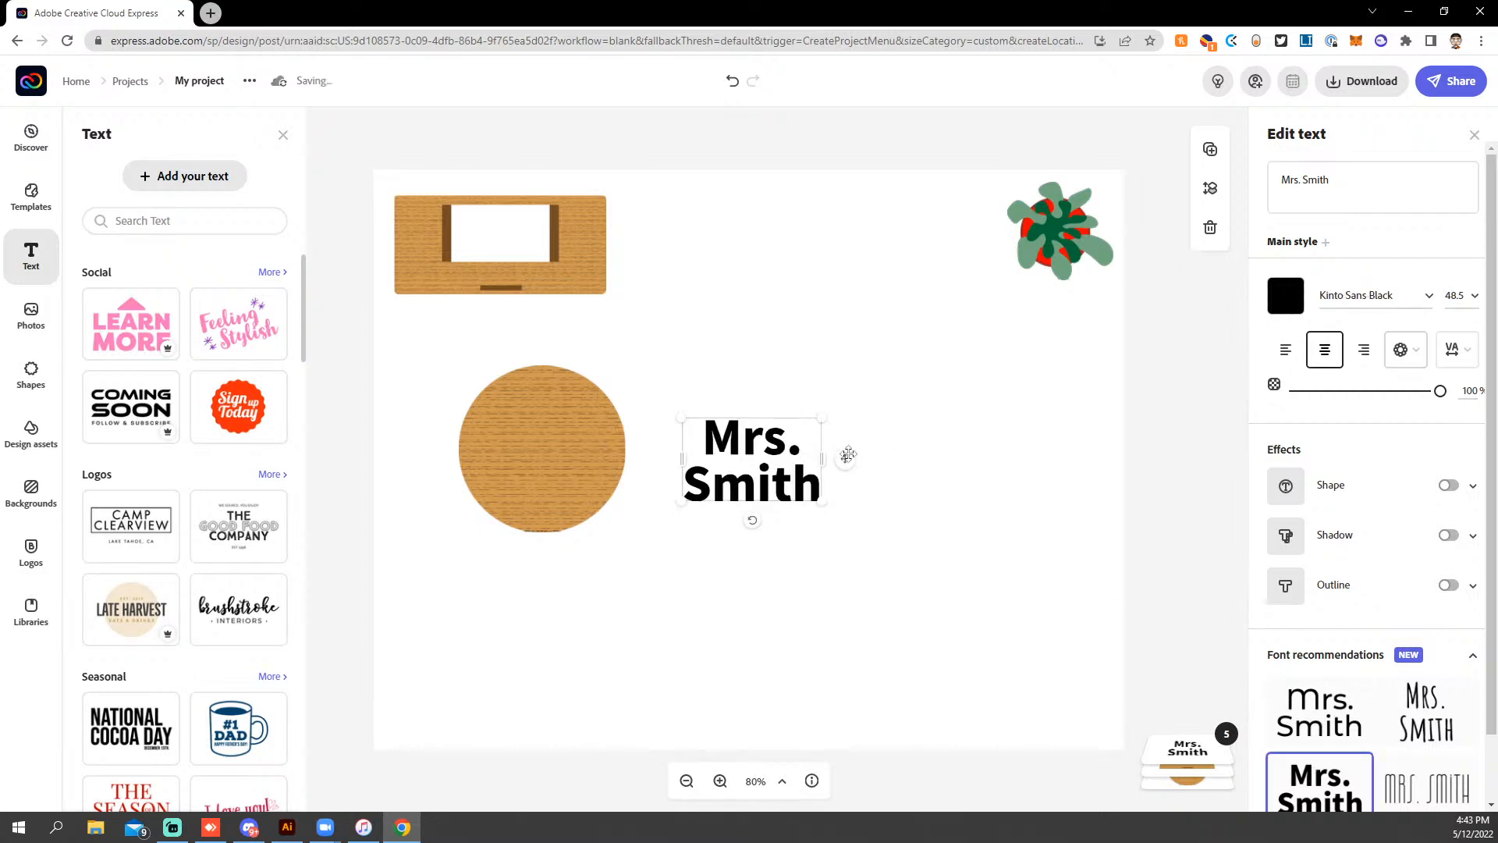
left_click_drag(821, 458, 515, 239)
left_click(771, 158)
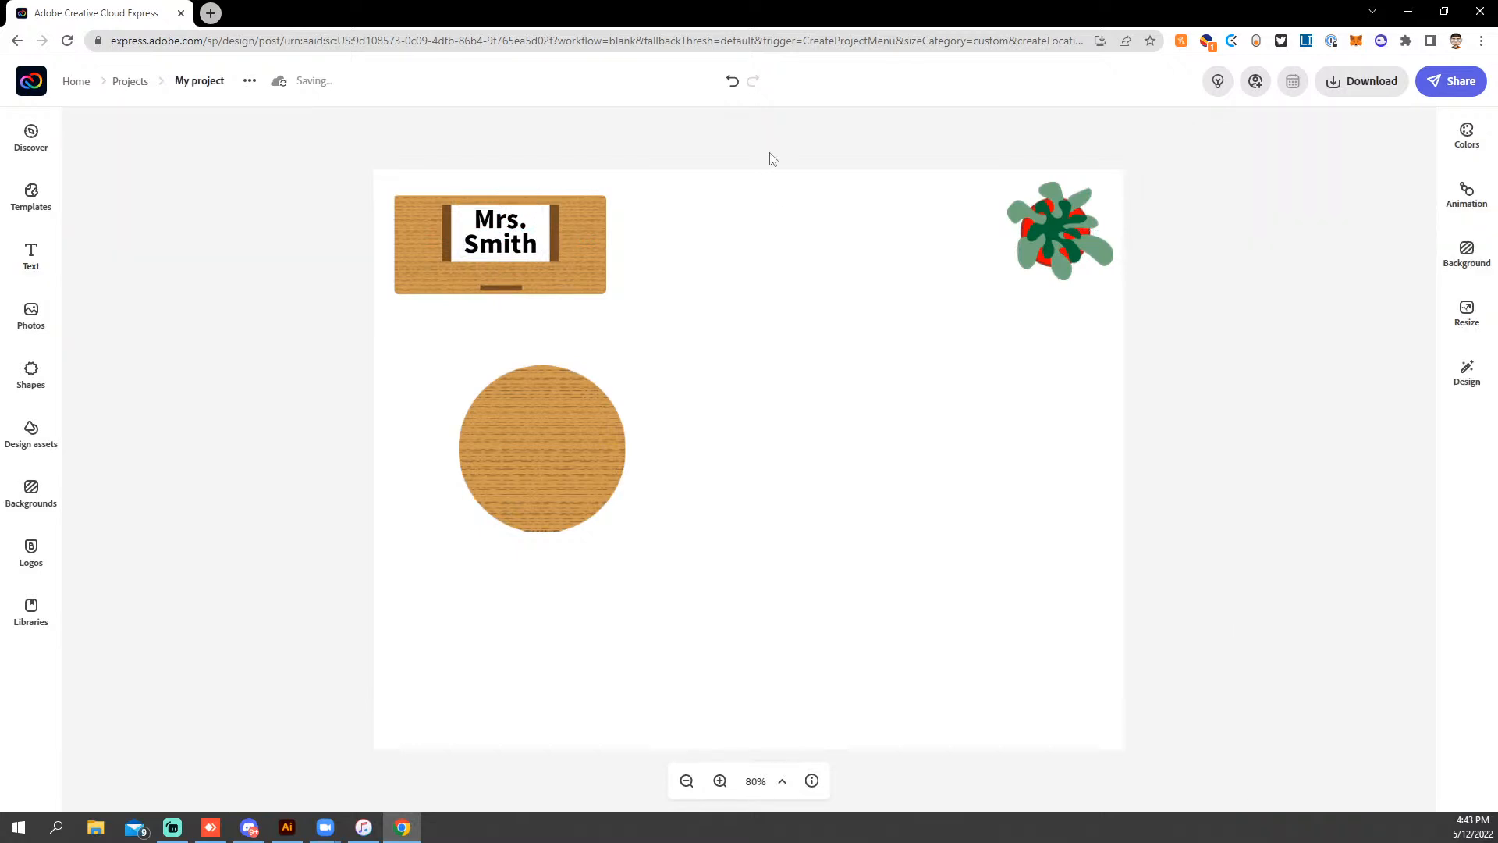
- Show all assets in the Teacher Appreciation library, then return to the Illustrator furniture artwork
left_click(31, 610)
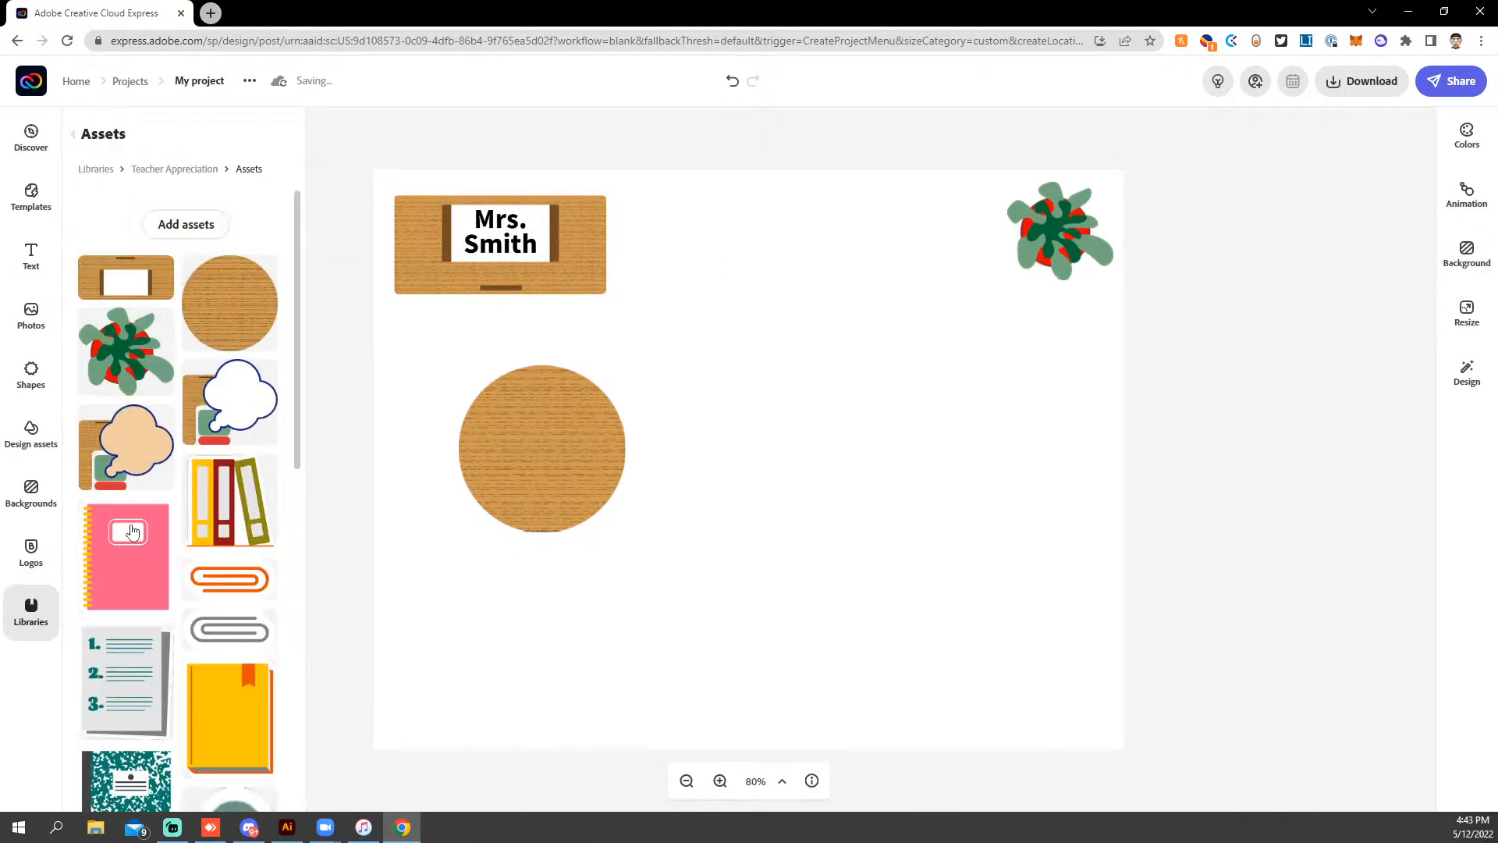
left_click(174, 169)
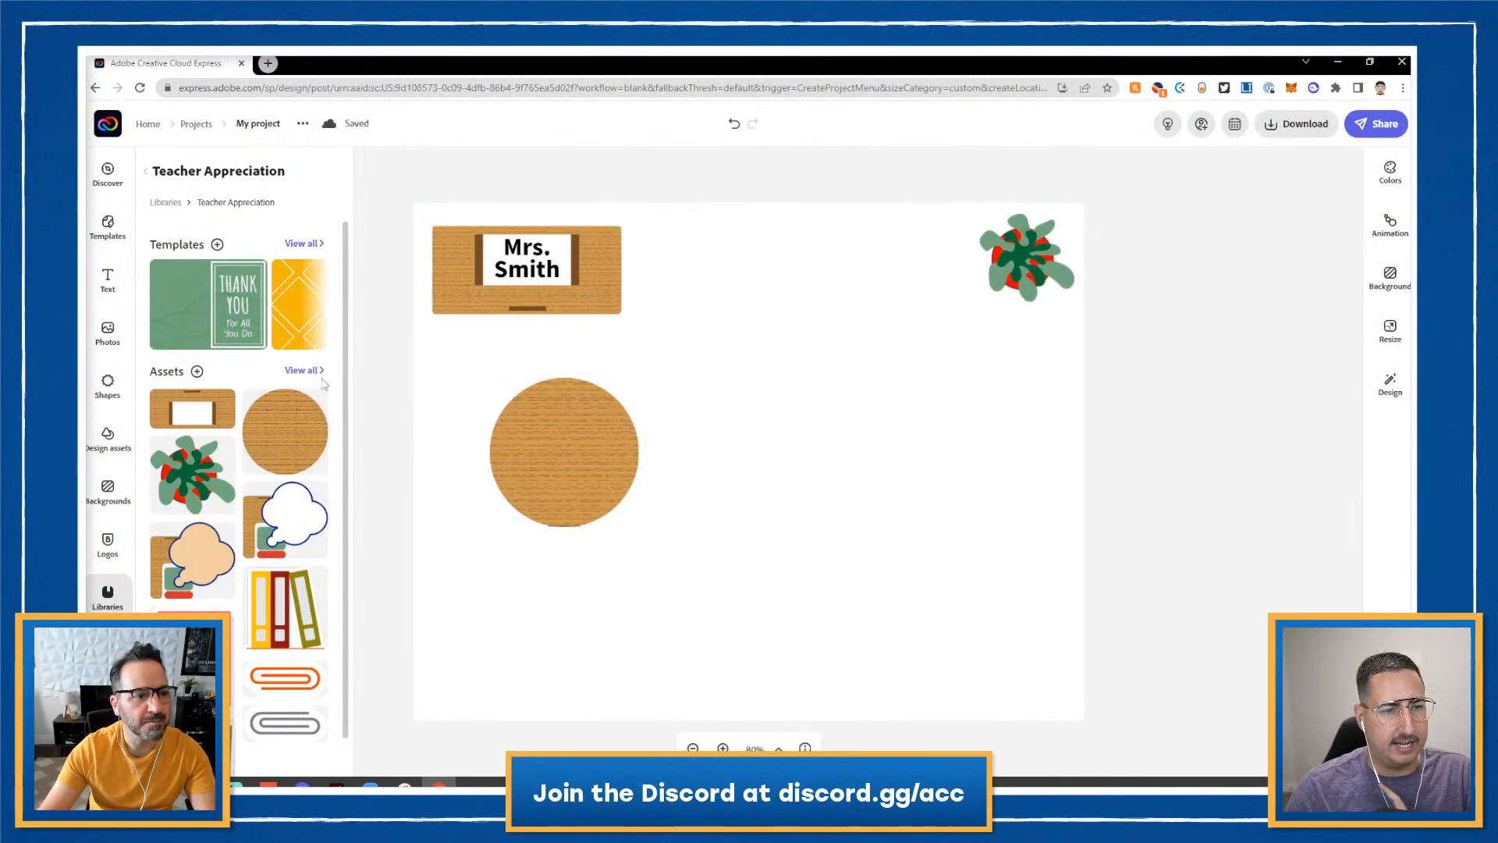
left_click(306, 370)
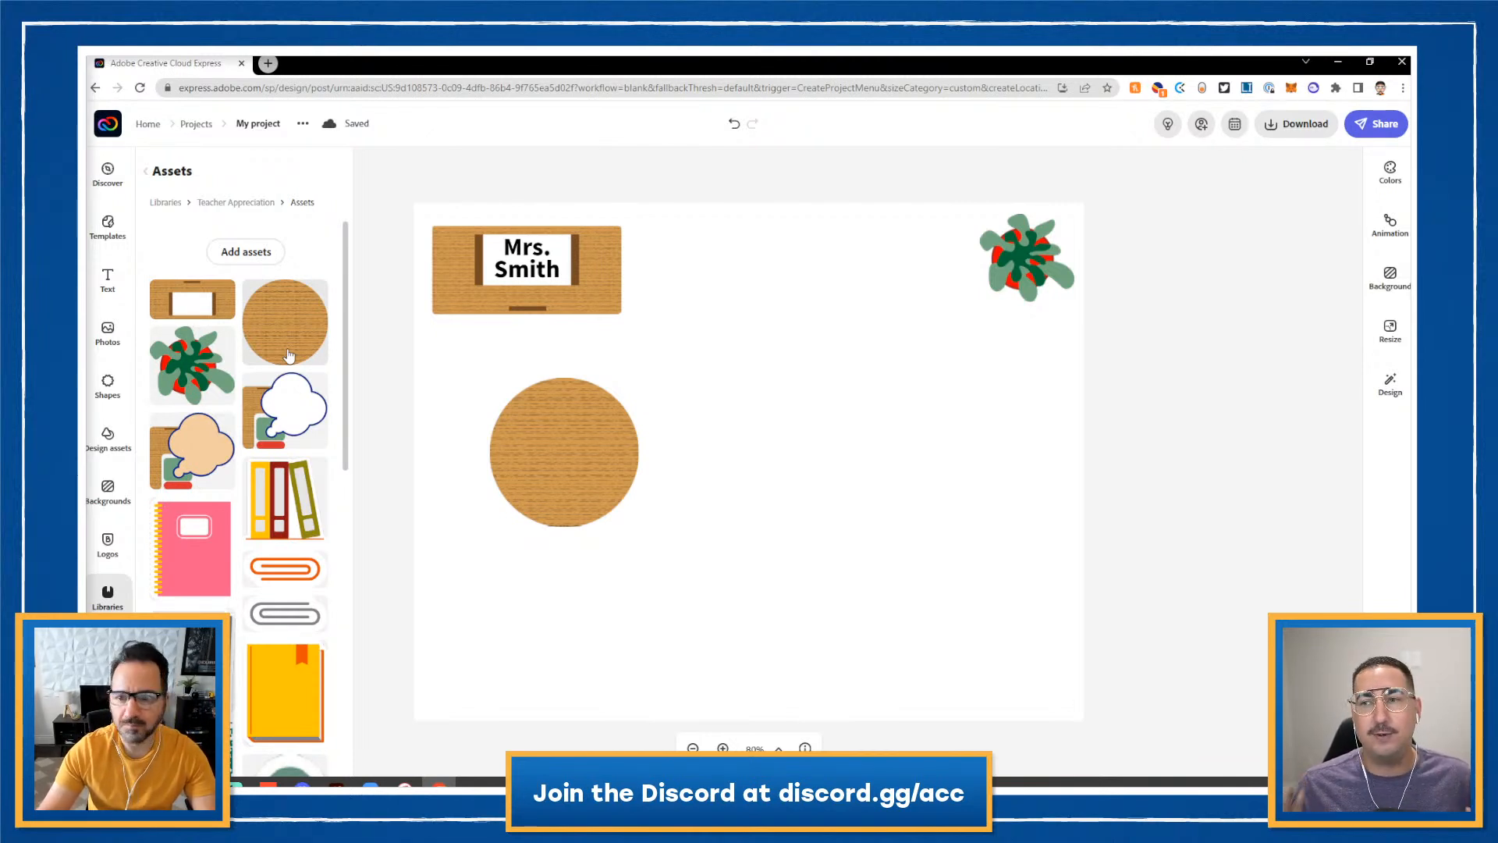
left_click(337, 782)
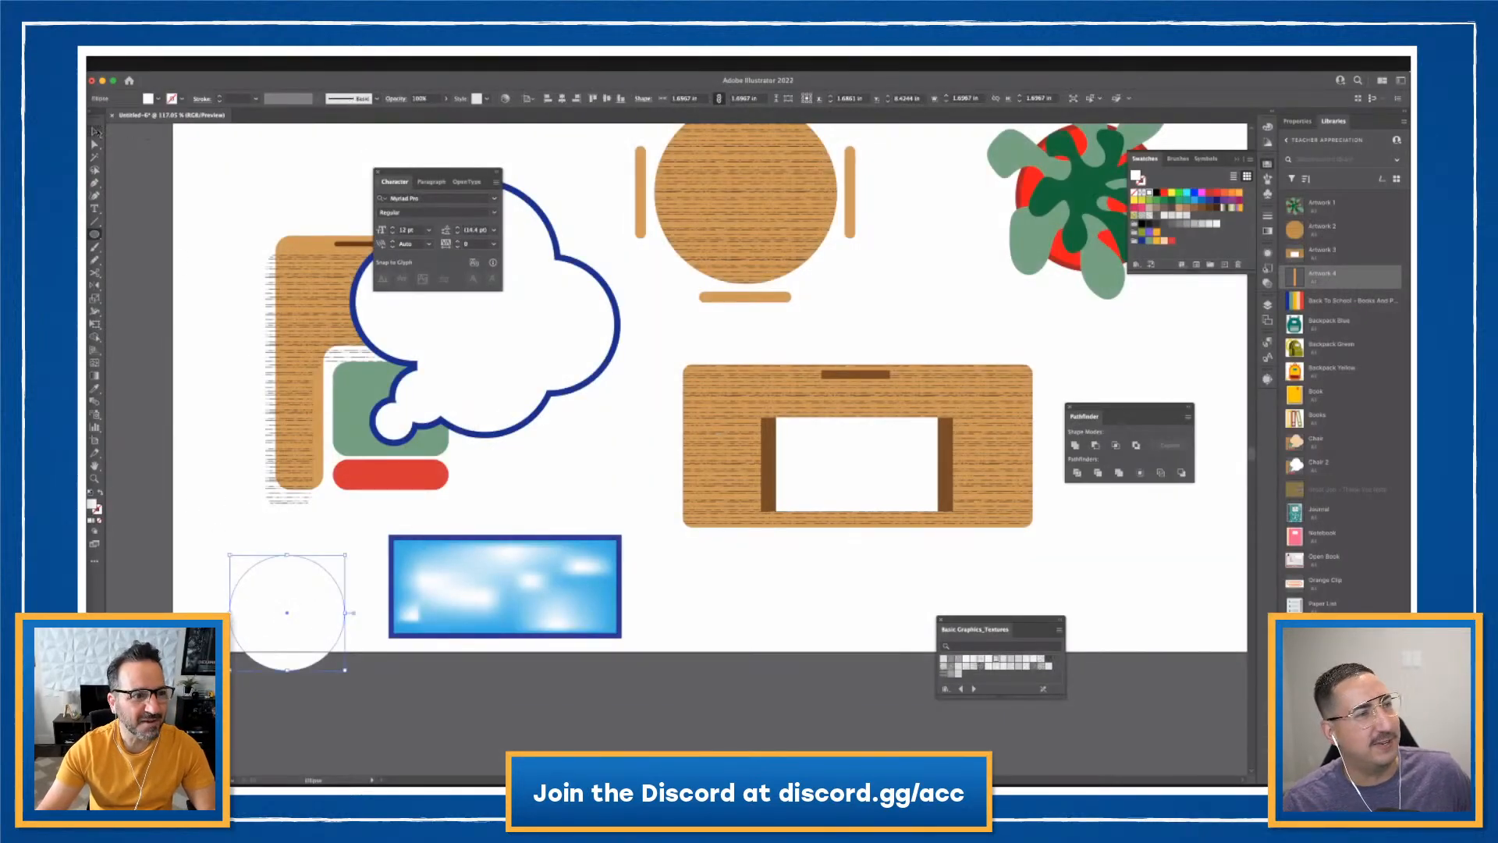
- Divide two overlapping white circles into a lens, fill it dark blue and shrink it inside the blue rectangle
key("v")
left_click_drag(305, 614, 320, 665)
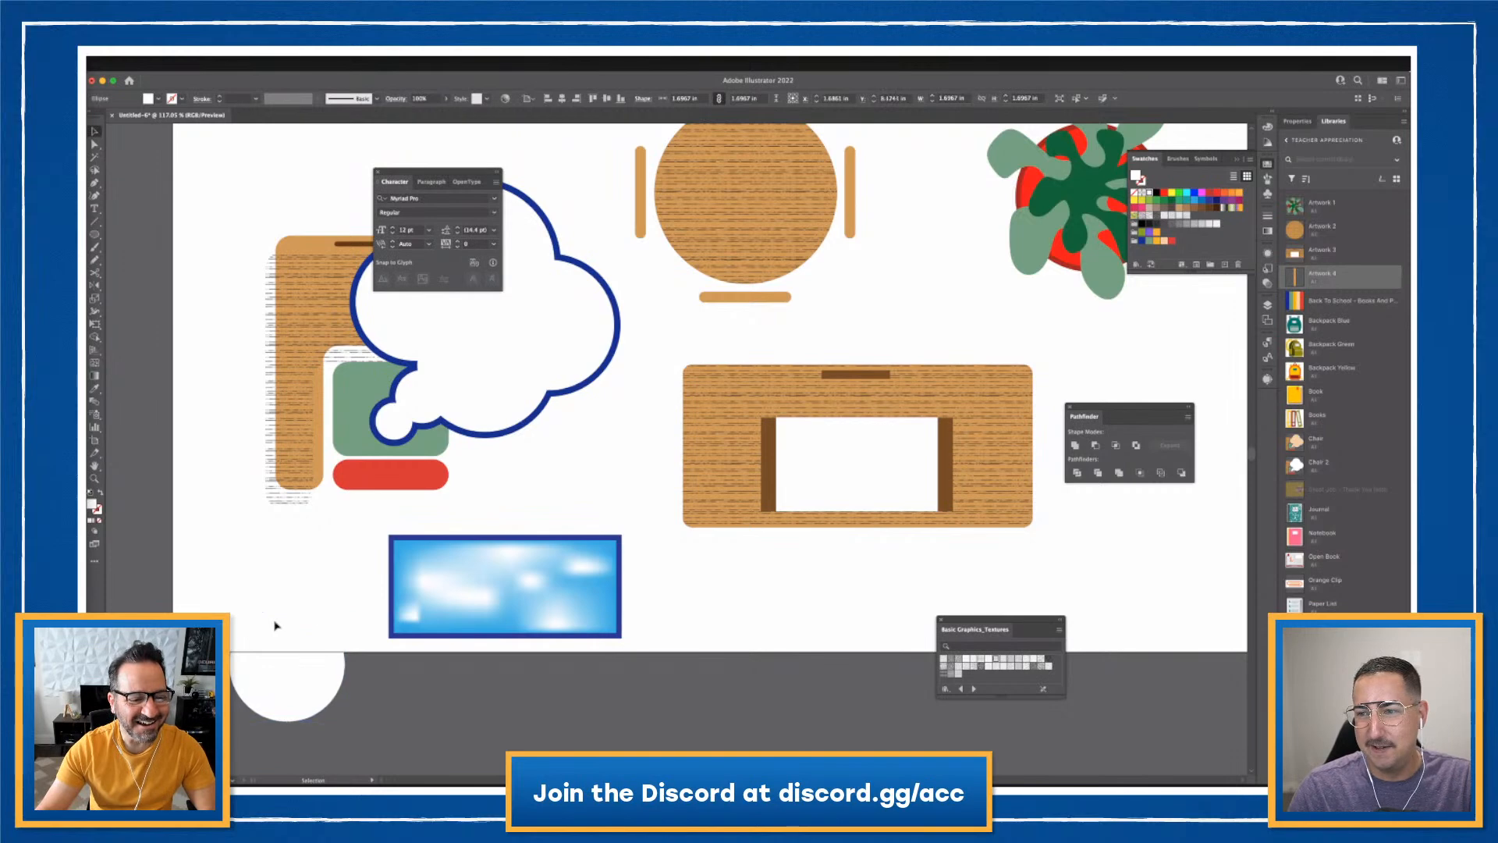
left_click_drag(222, 587, 775, 610)
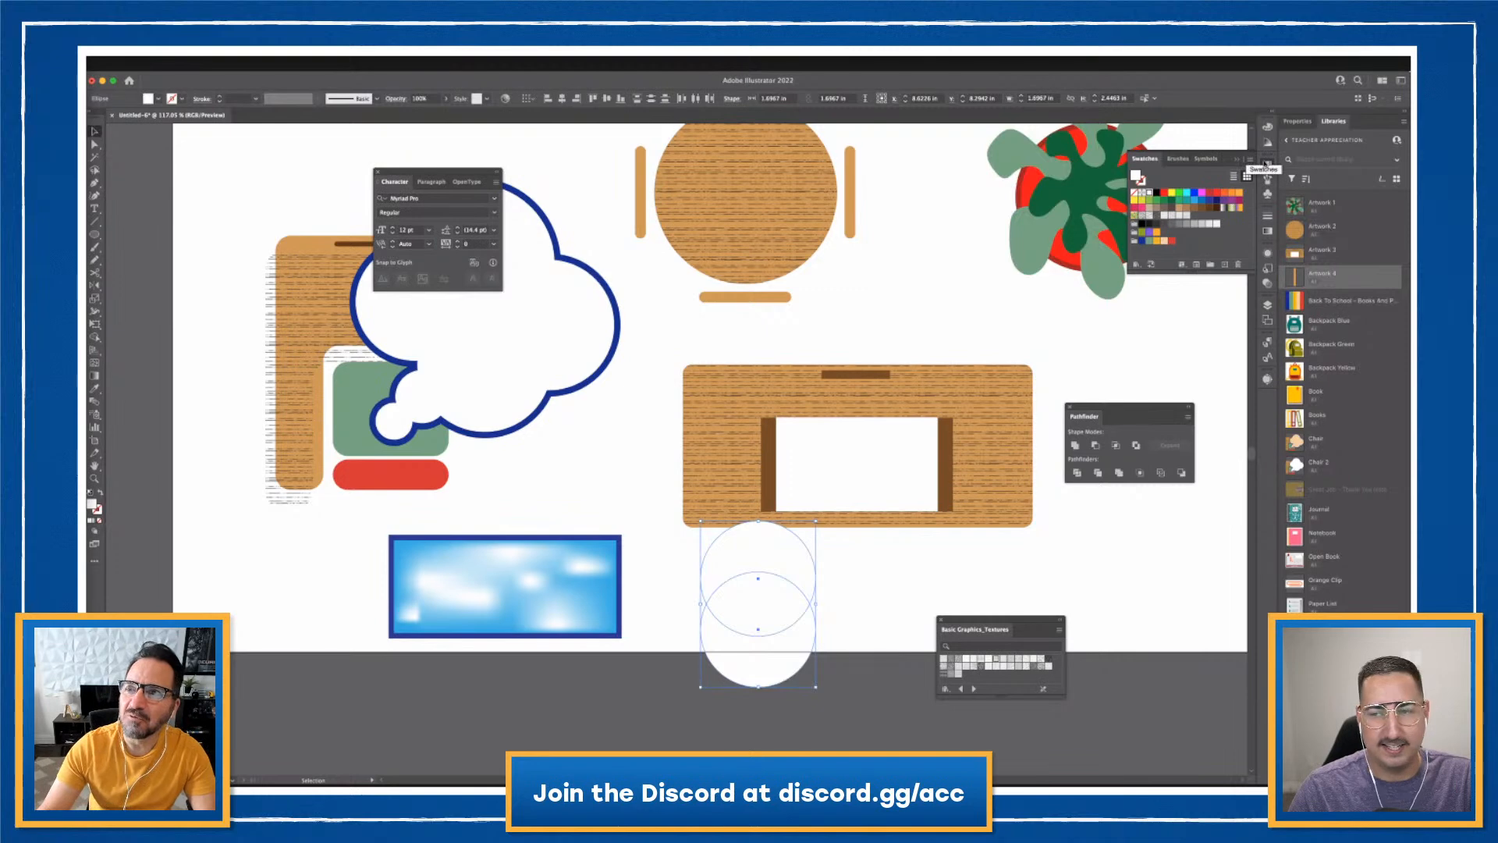
left_click(1076, 473)
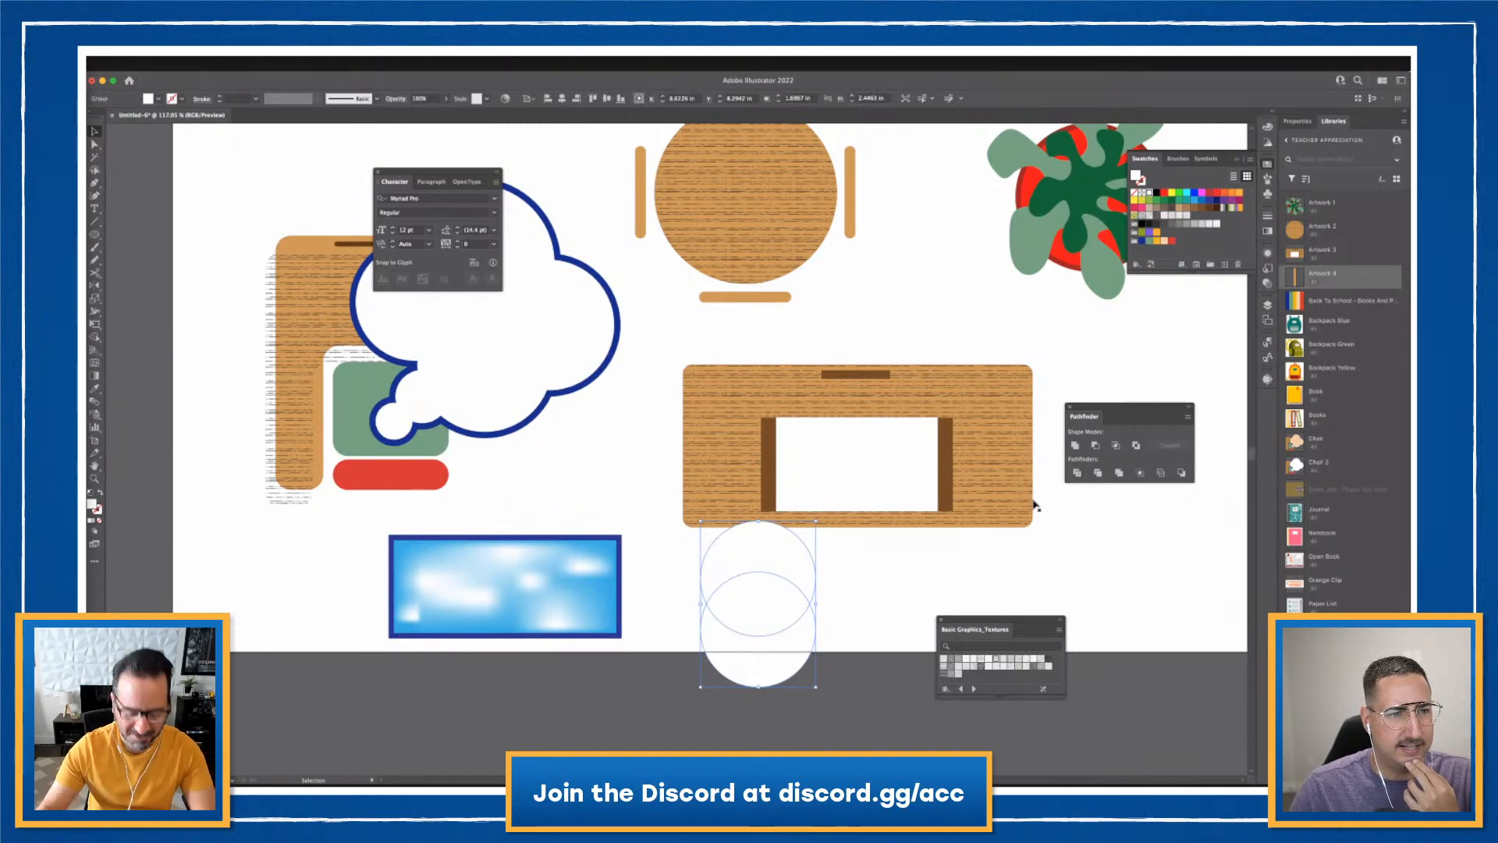
left_click(906, 553)
left_click_drag(752, 612, 518, 587)
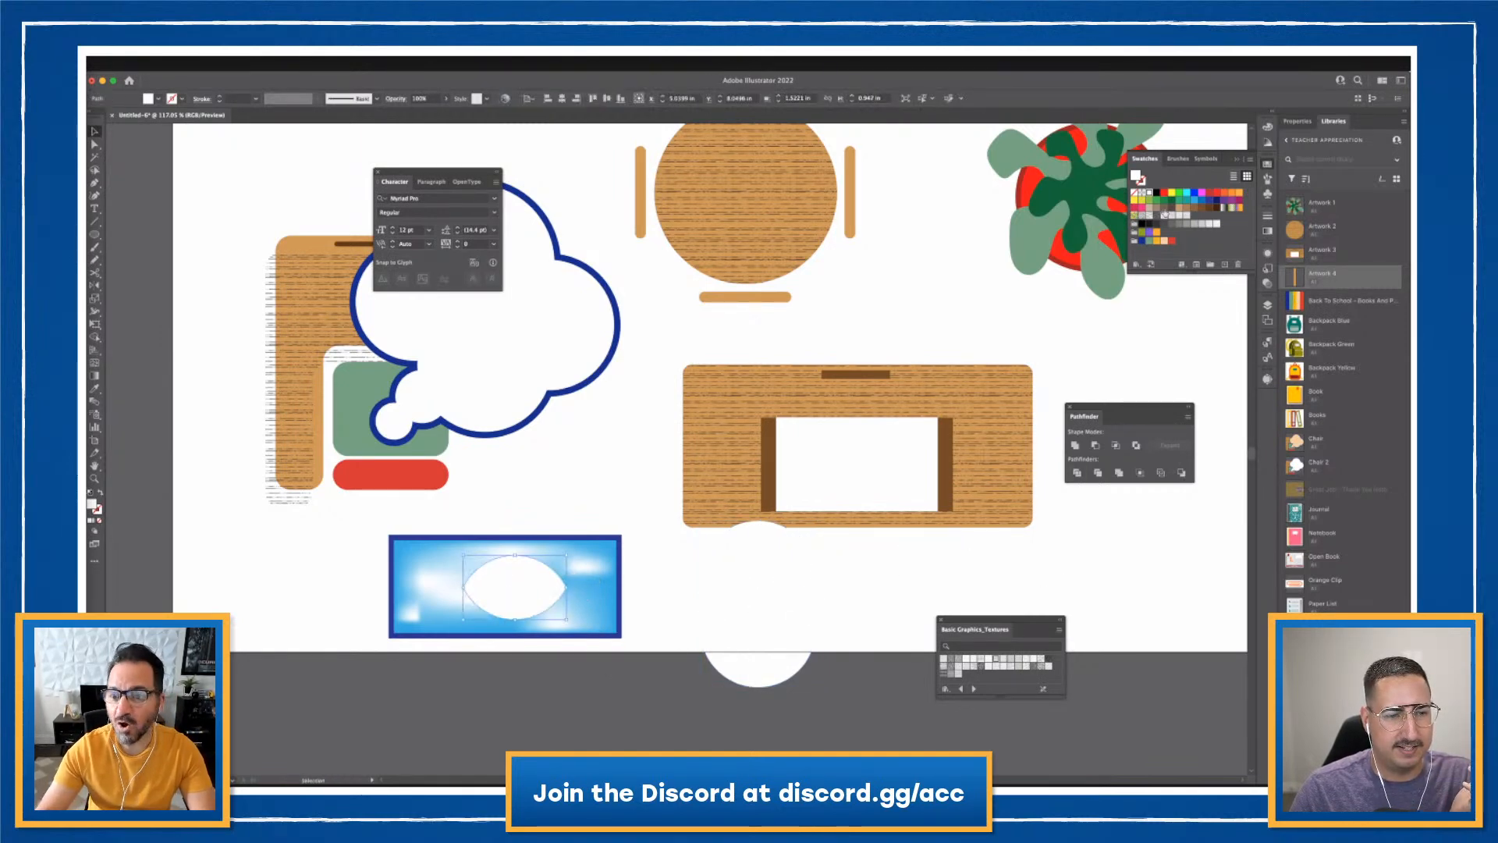
left_click(1208, 200)
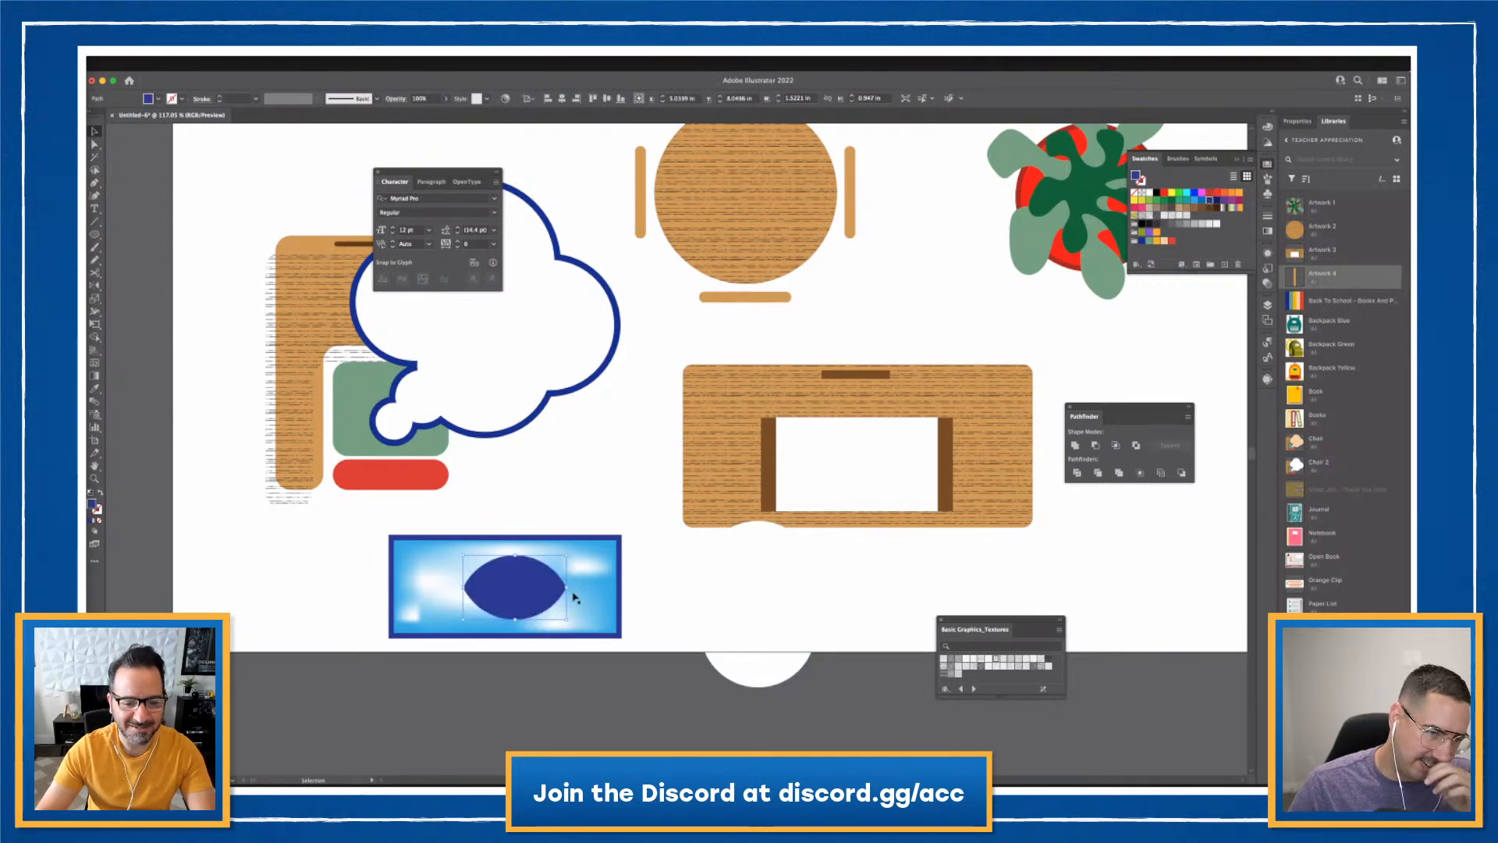
left_click_drag(567, 618, 528, 597)
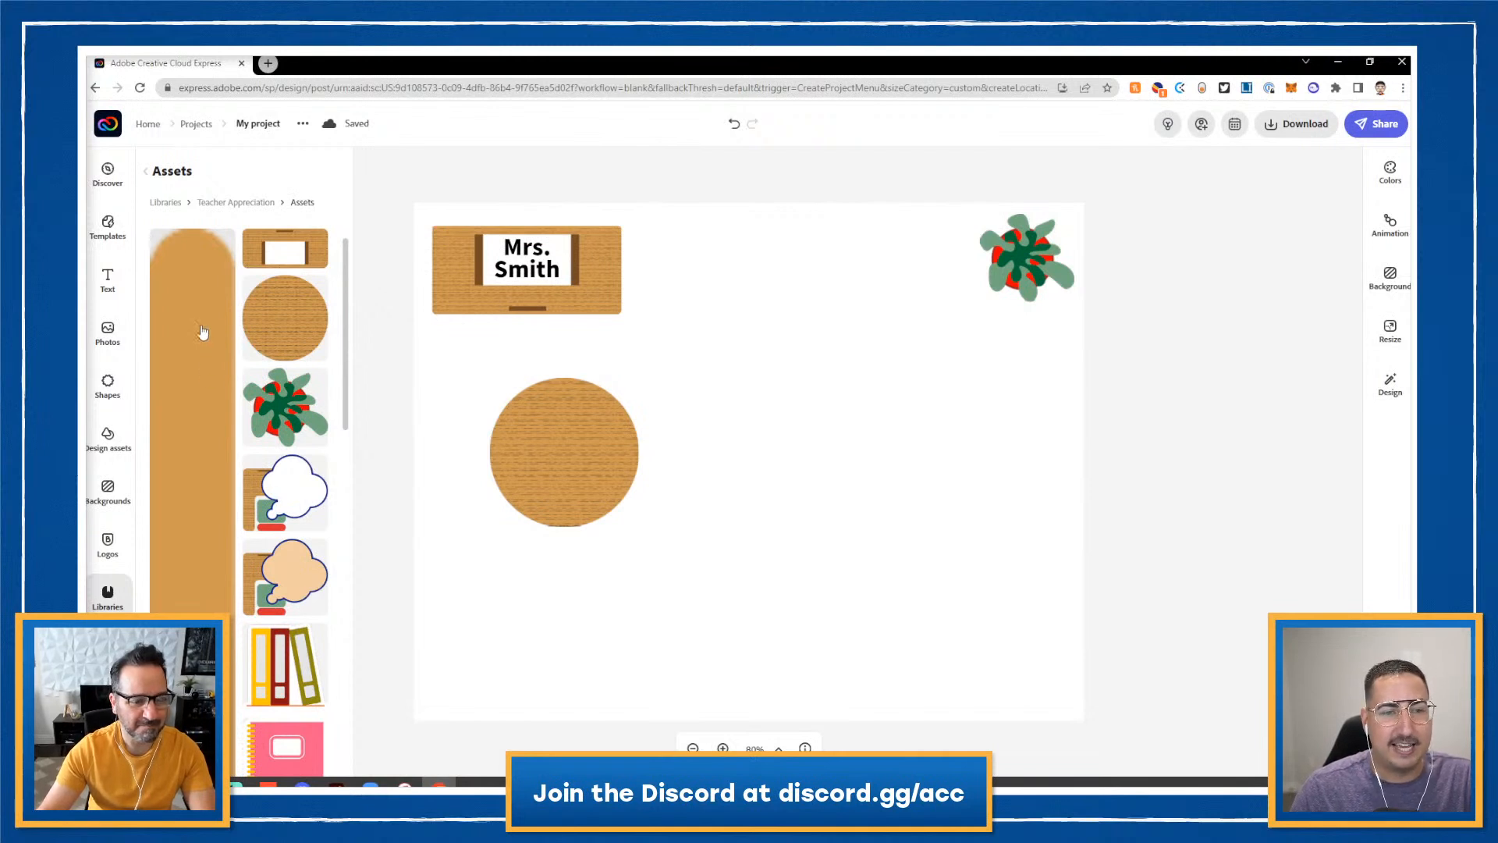
- Add the tall wood plank from the library and shrink it into a small chair beside the table
scroll(202, 332, "down", 5)
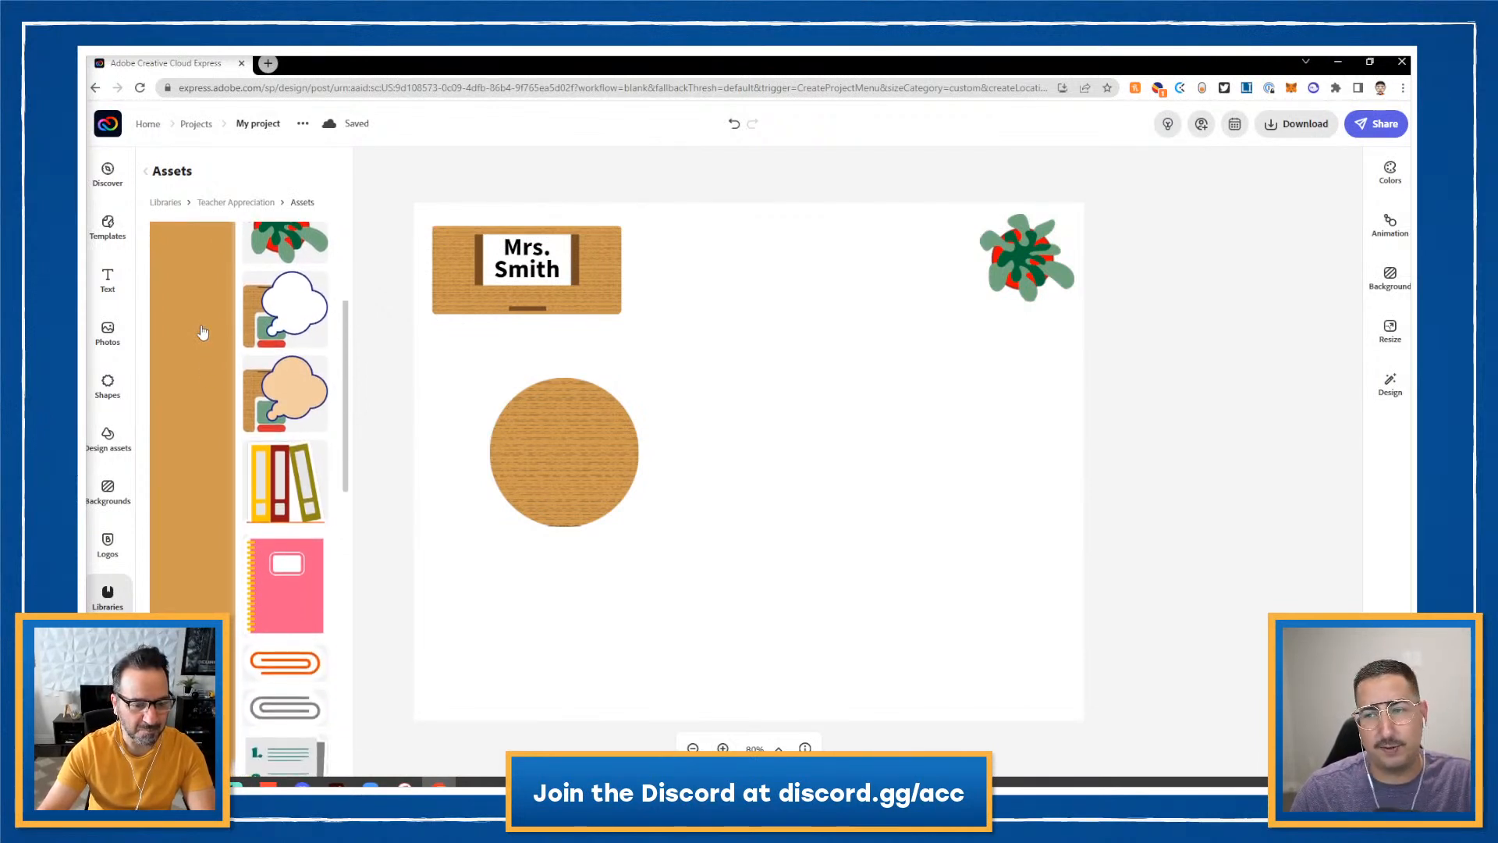
scroll(202, 333, "up", 6)
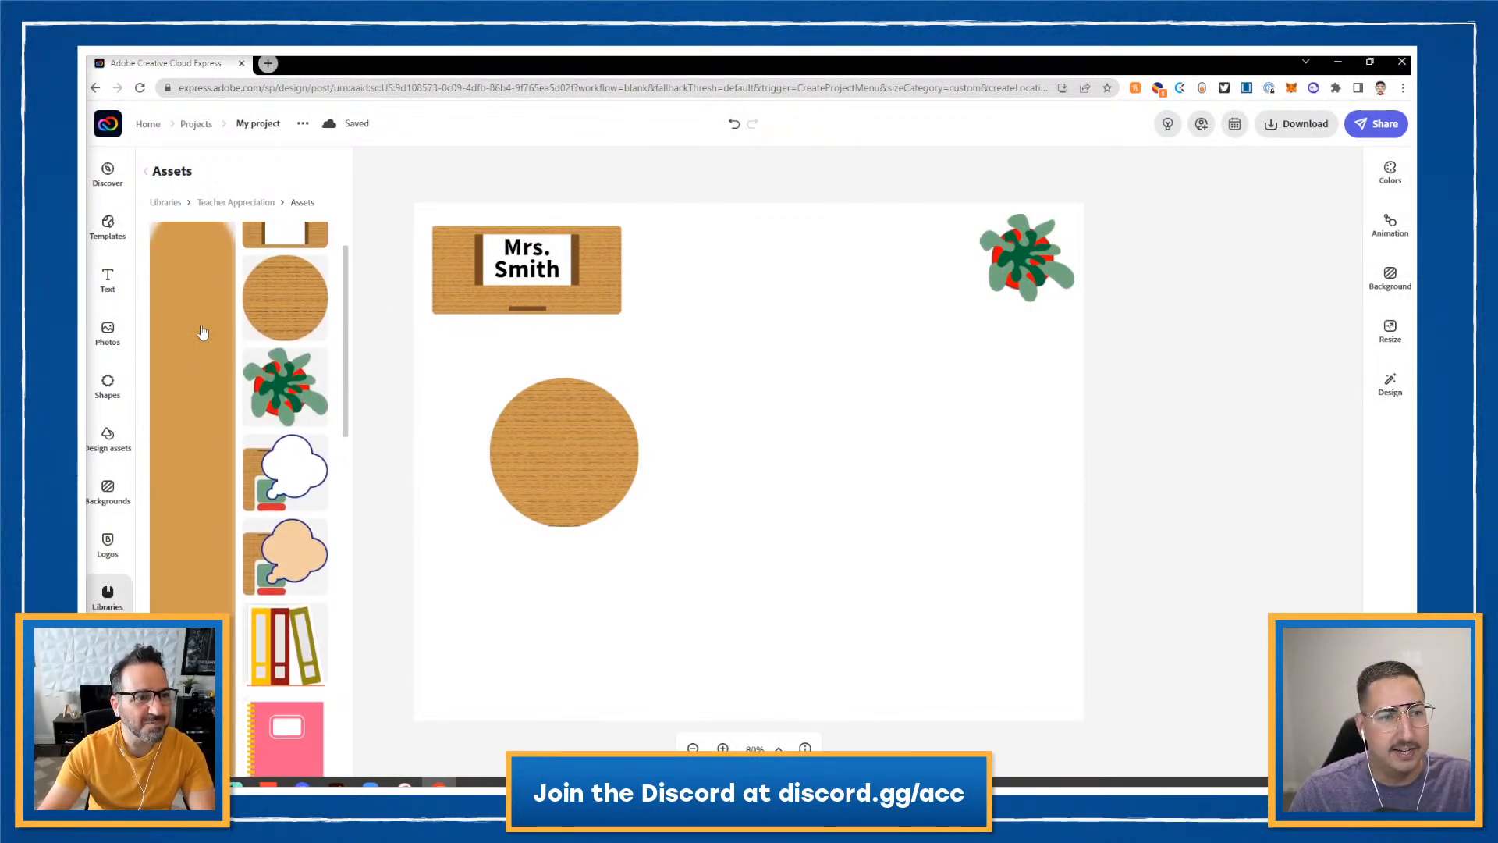
left_click(197, 389)
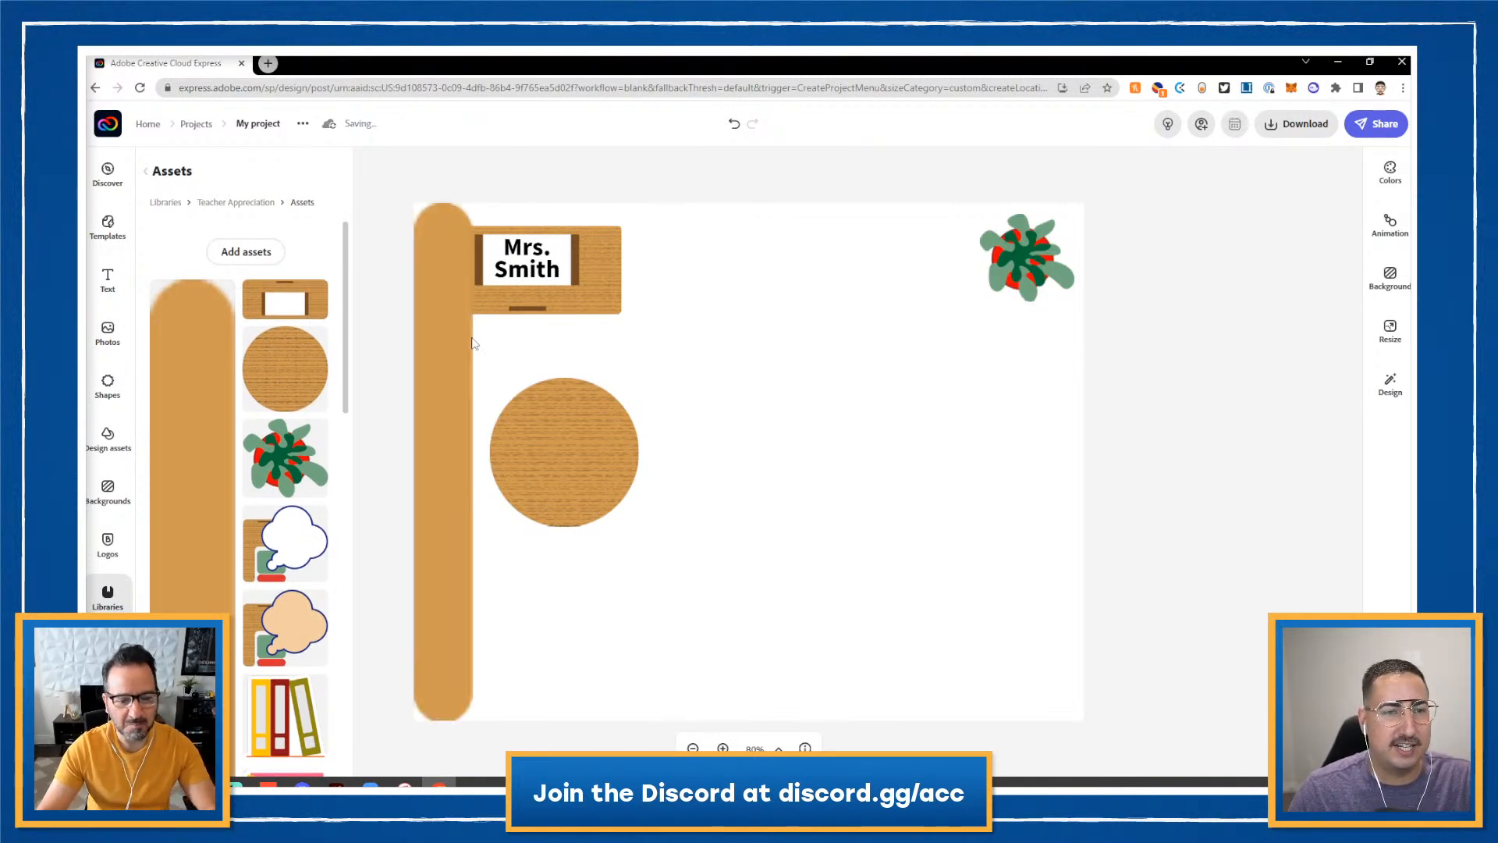
left_click(446, 296)
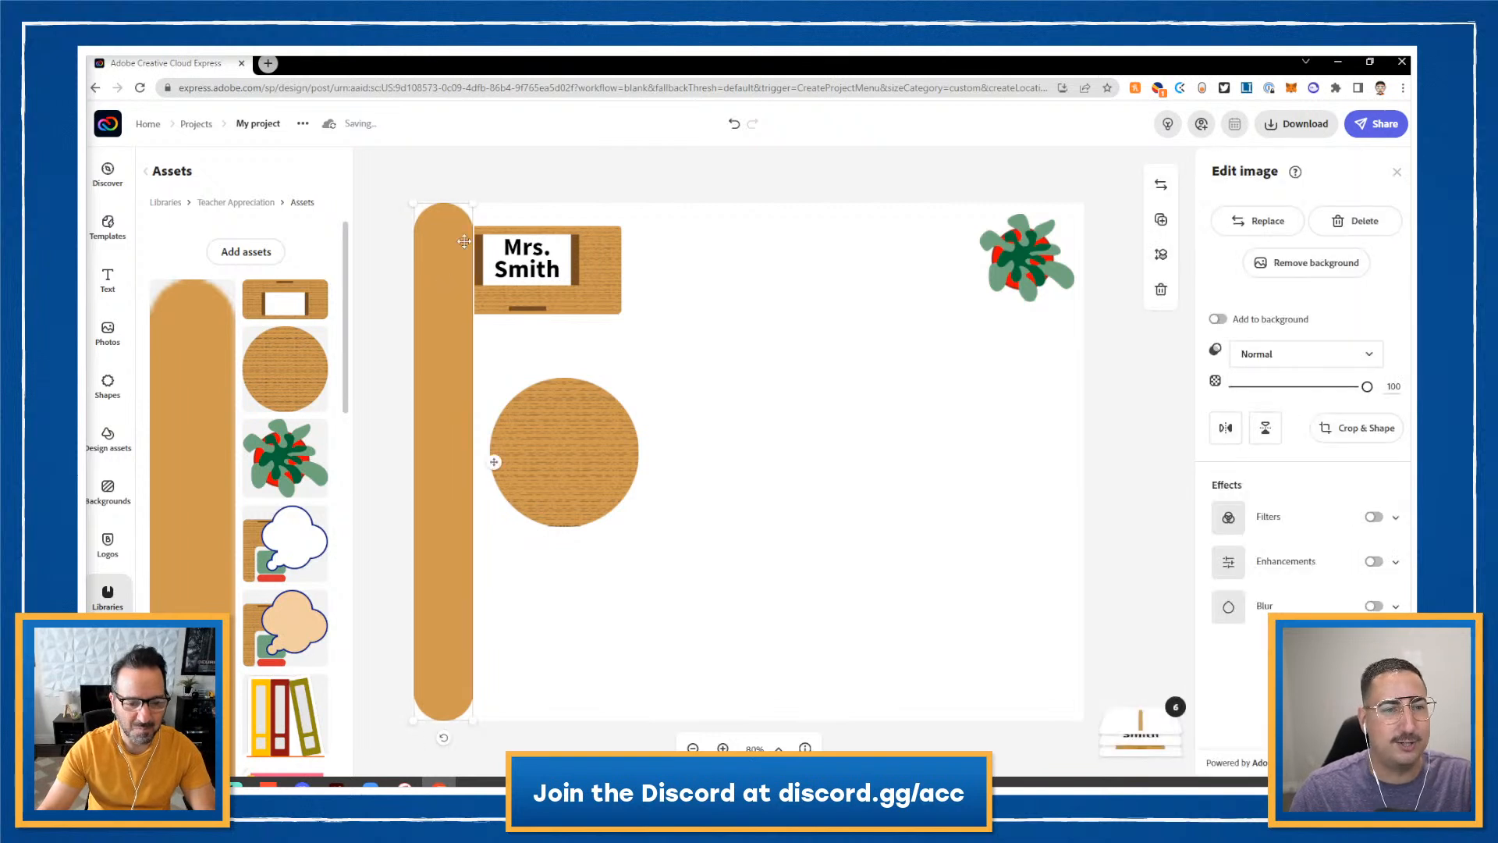
left_click_drag(470, 203, 481, 455)
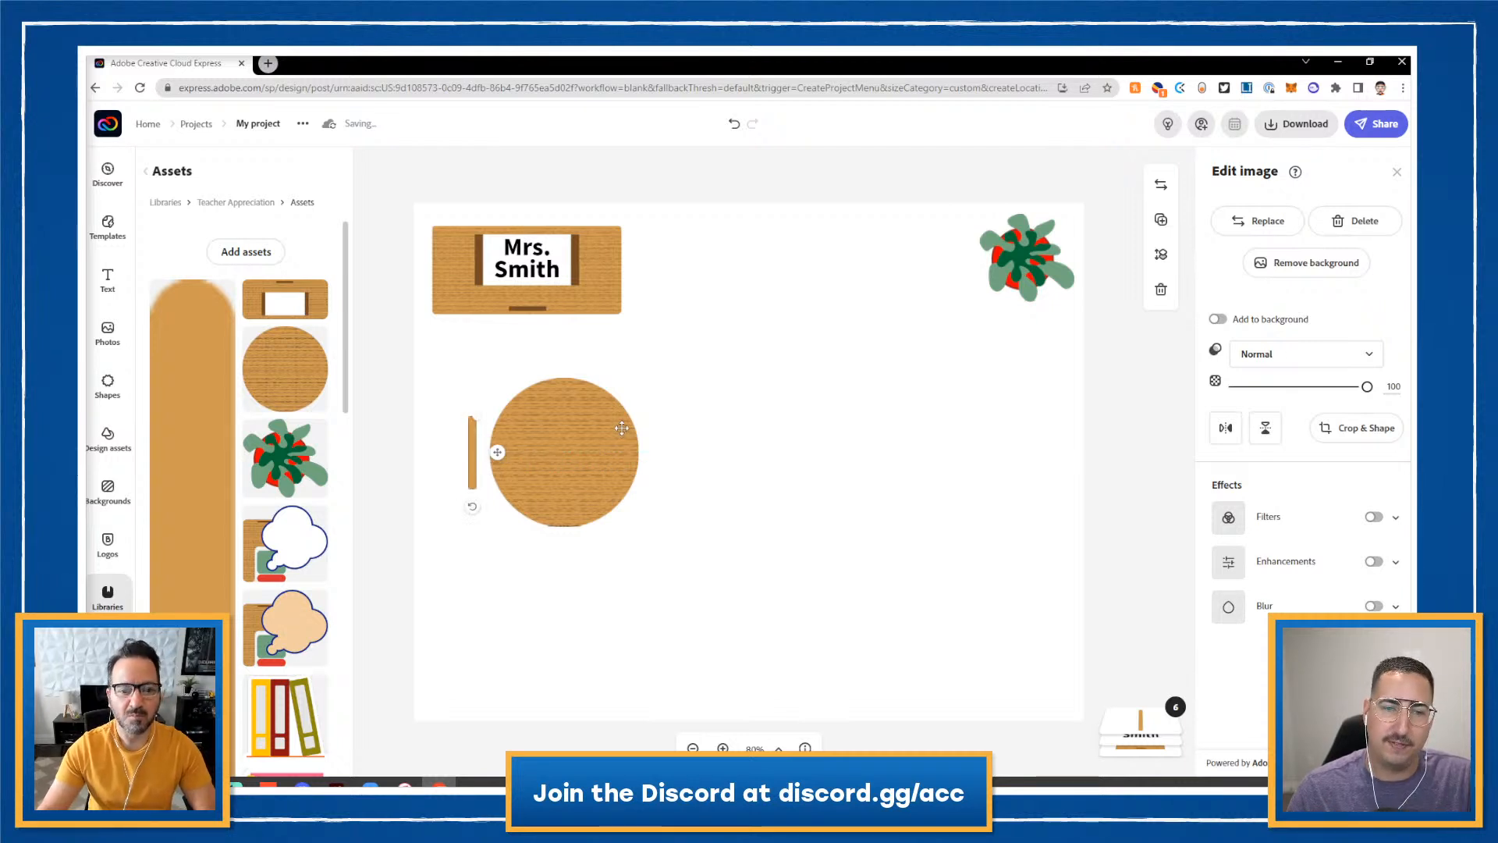
- Duplicate the plank chair to the top, right and bottom of the round table, turning the top copy horizontal
left_click(1160, 220)
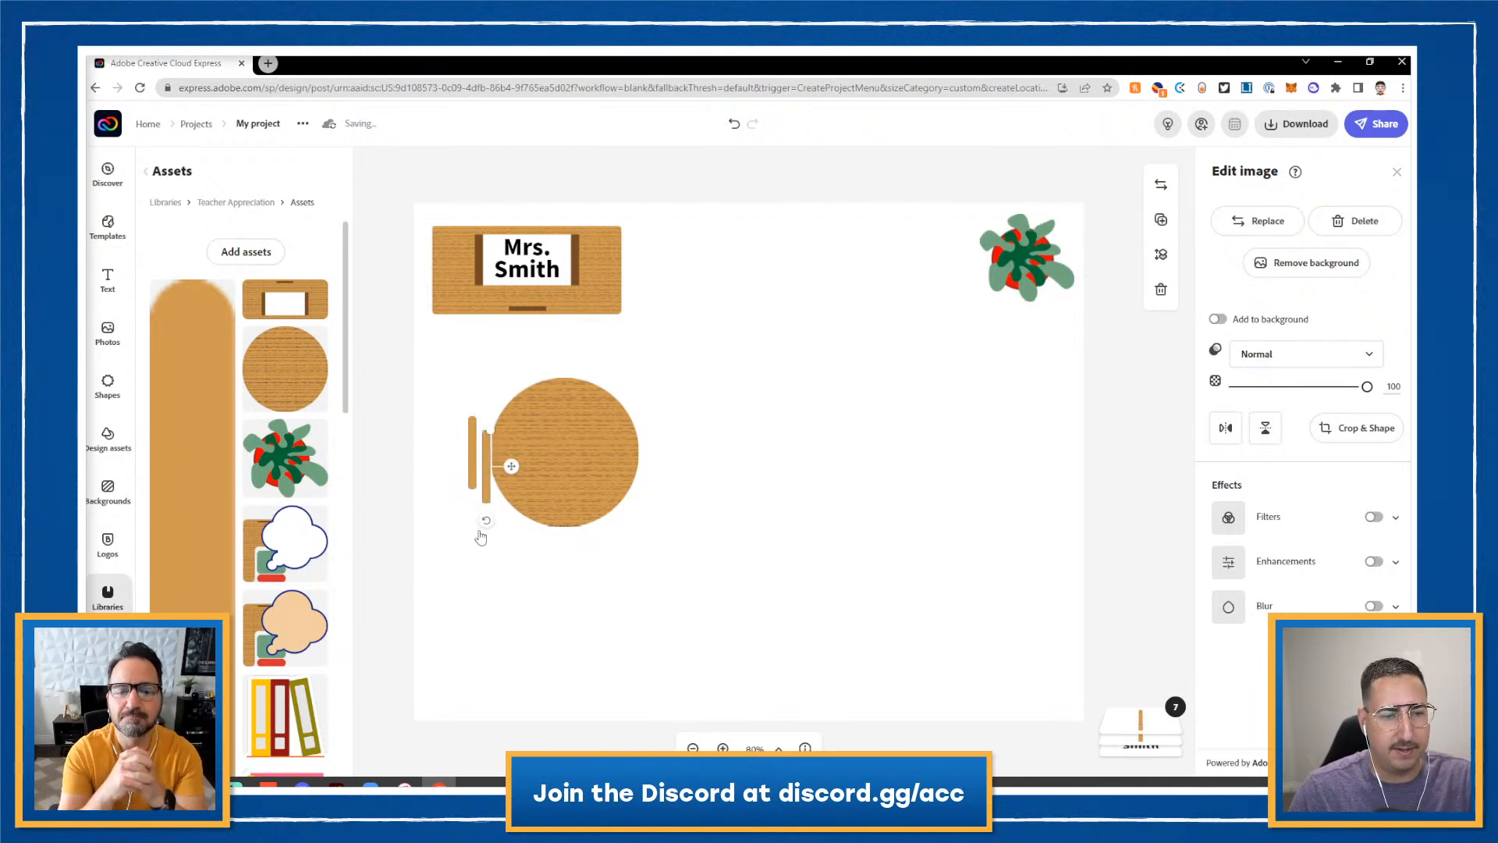
left_click_drag(487, 528, 564, 350)
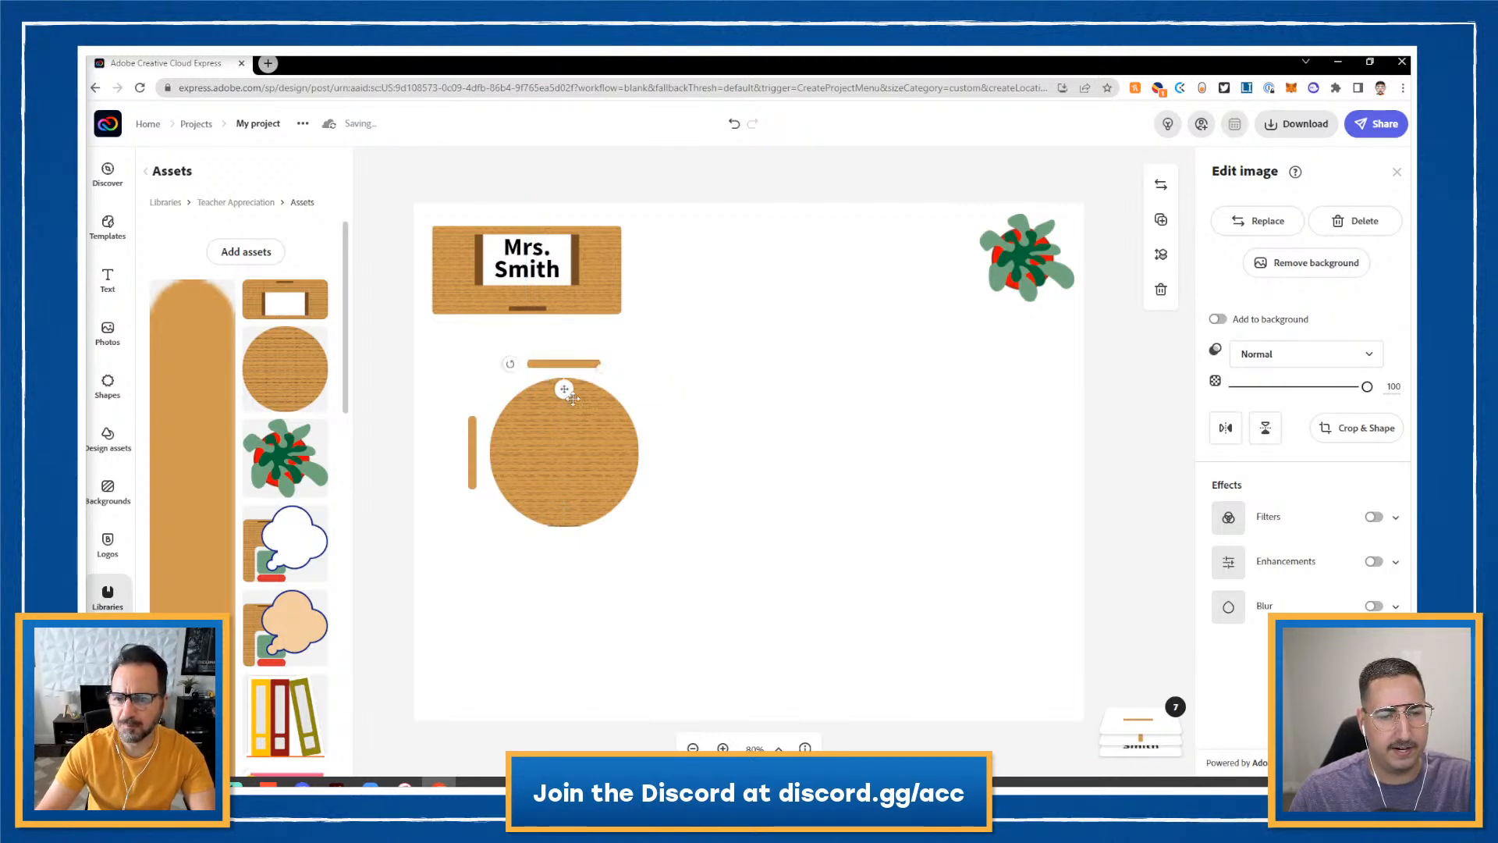
left_click(472, 461)
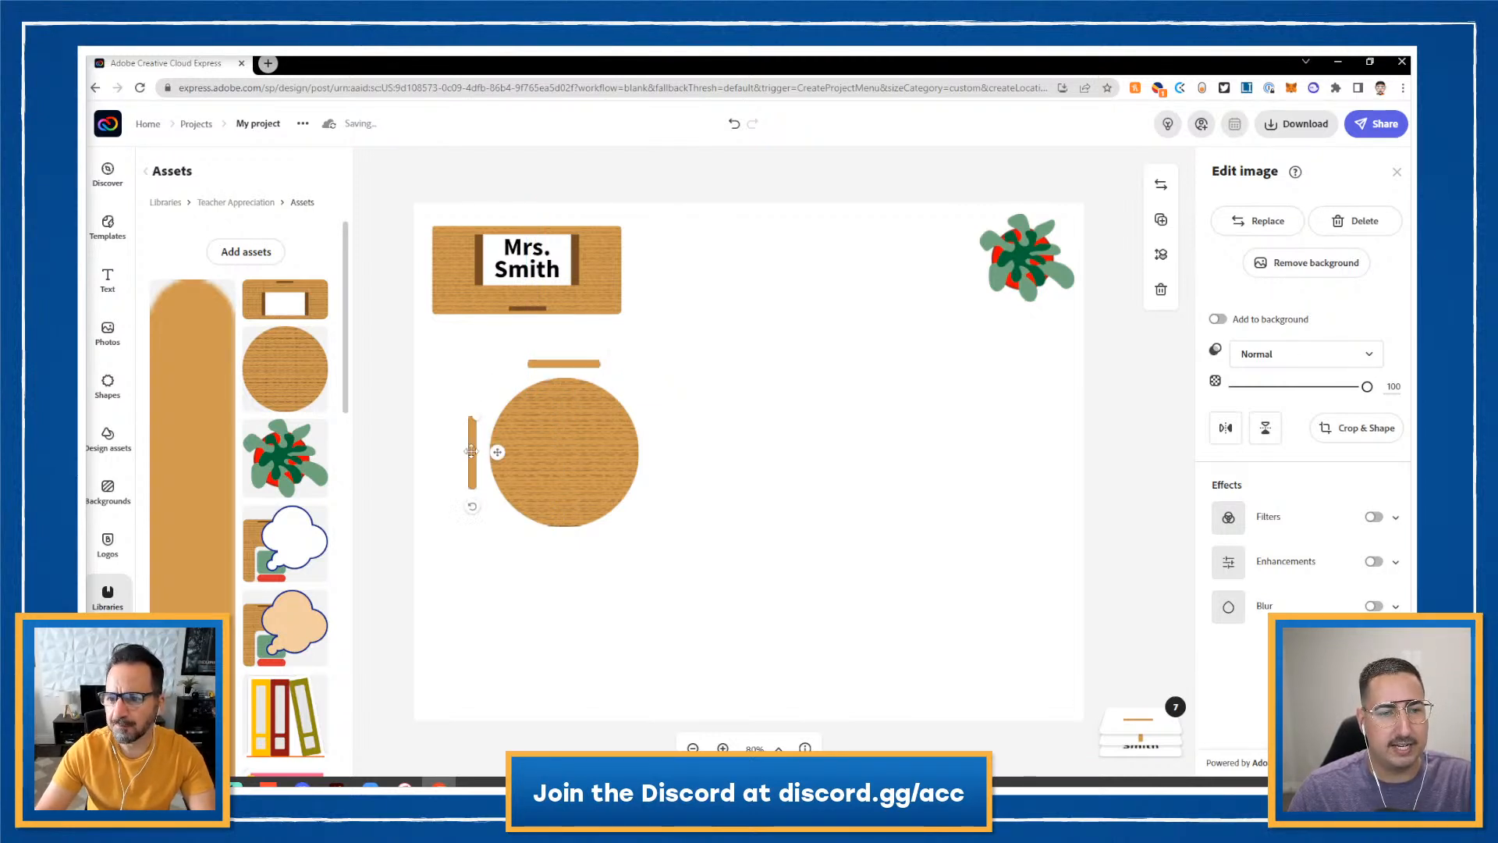
left_click(1160, 220)
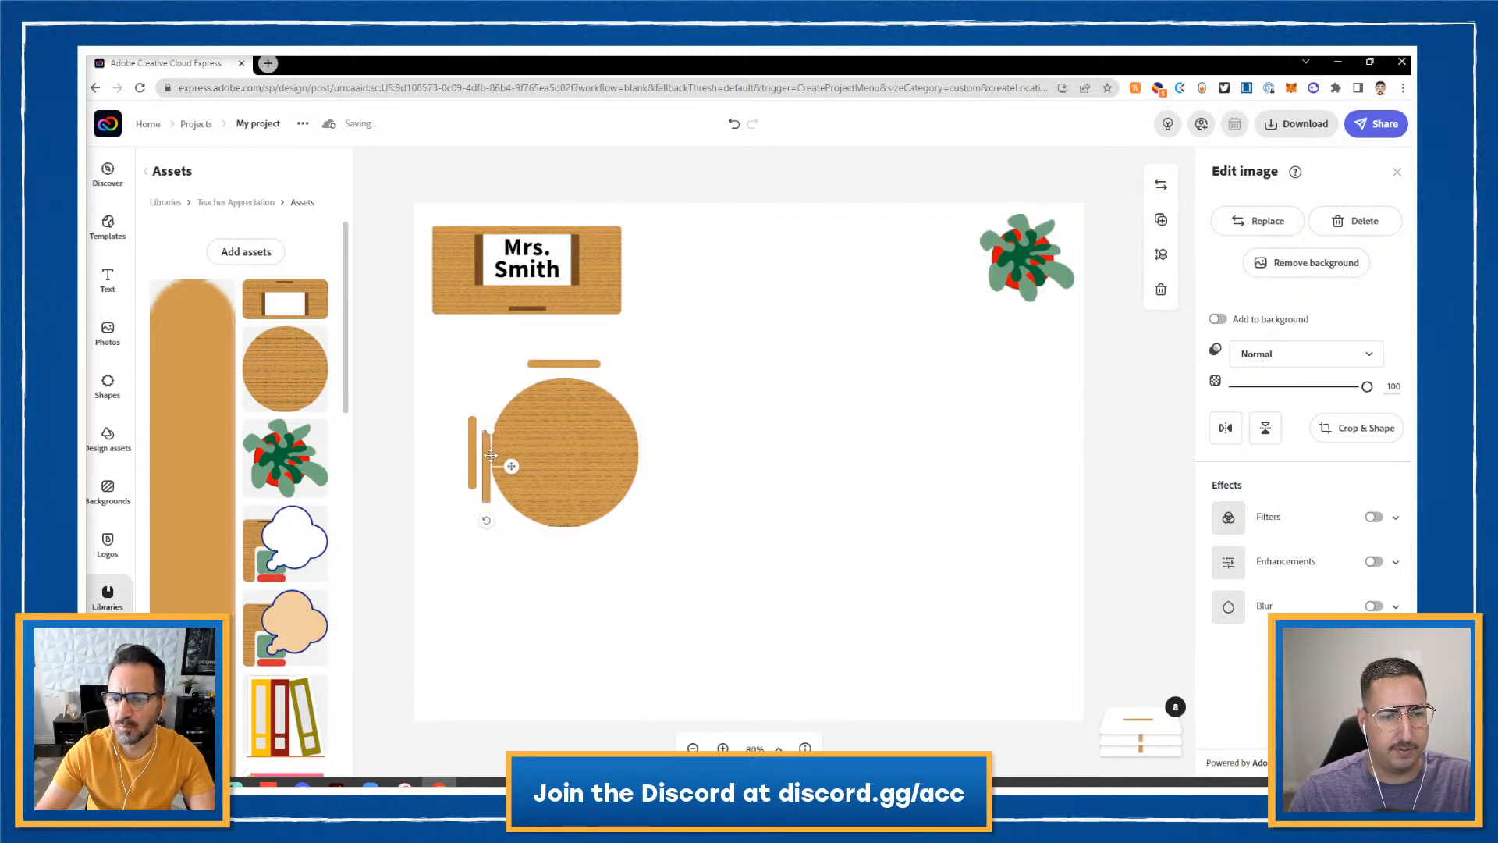
left_click_drag(506, 464, 661, 447)
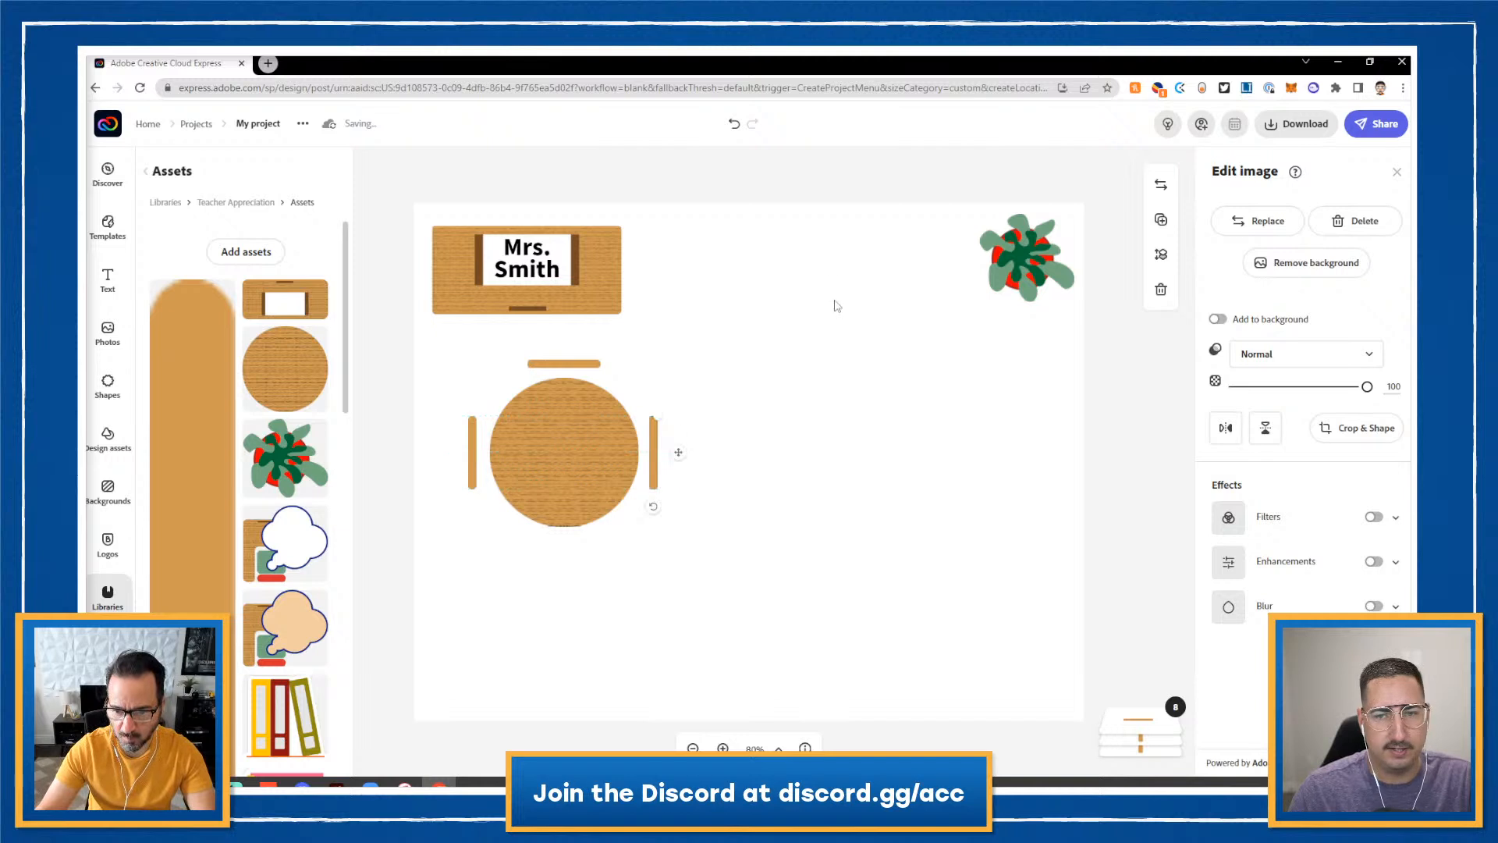
left_click(595, 368)
left_click(1160, 220)
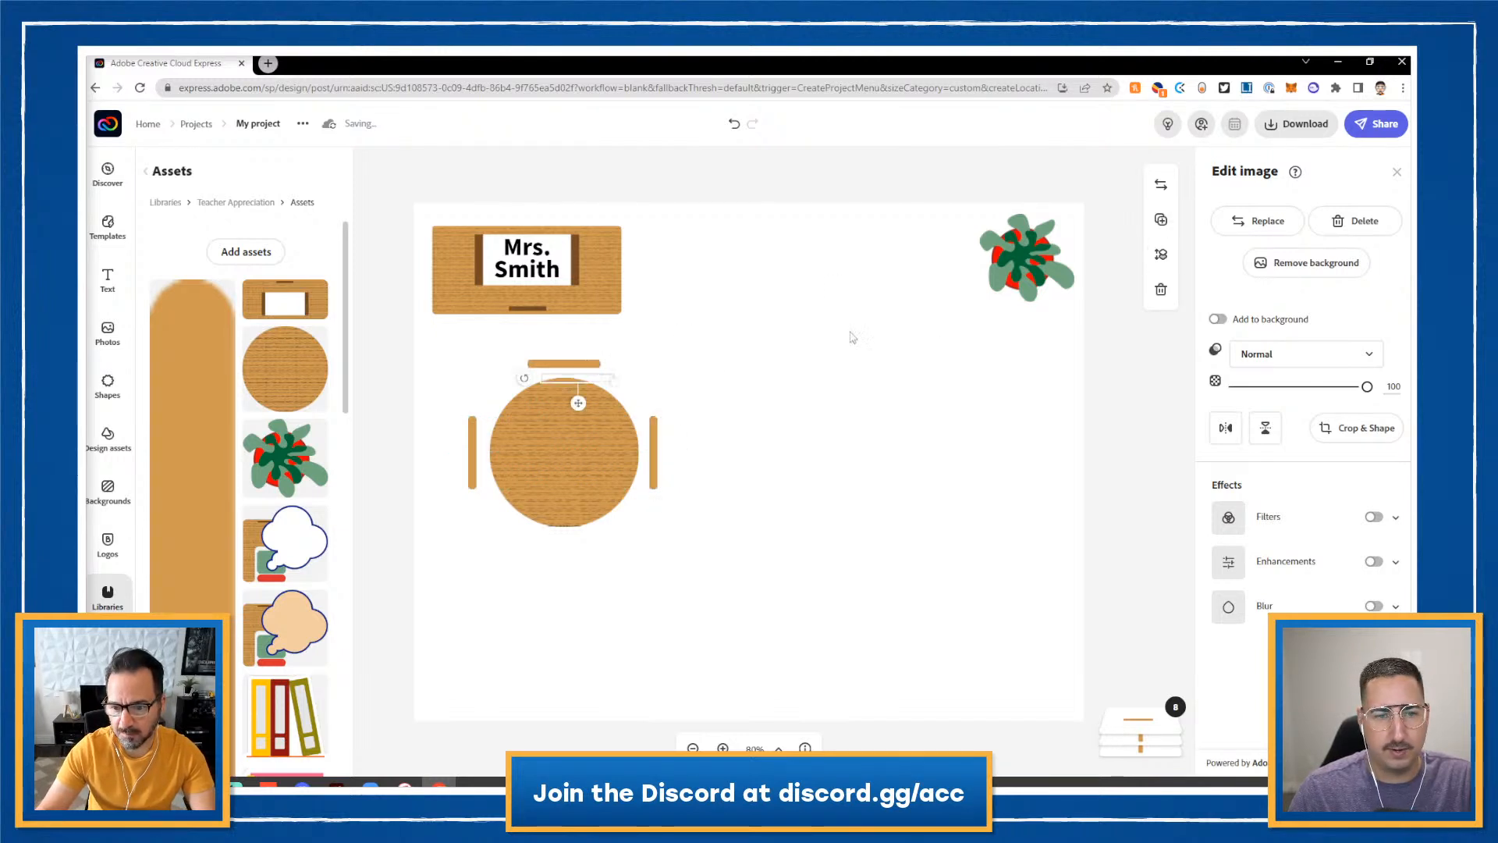
left_click_drag(592, 381, 578, 545)
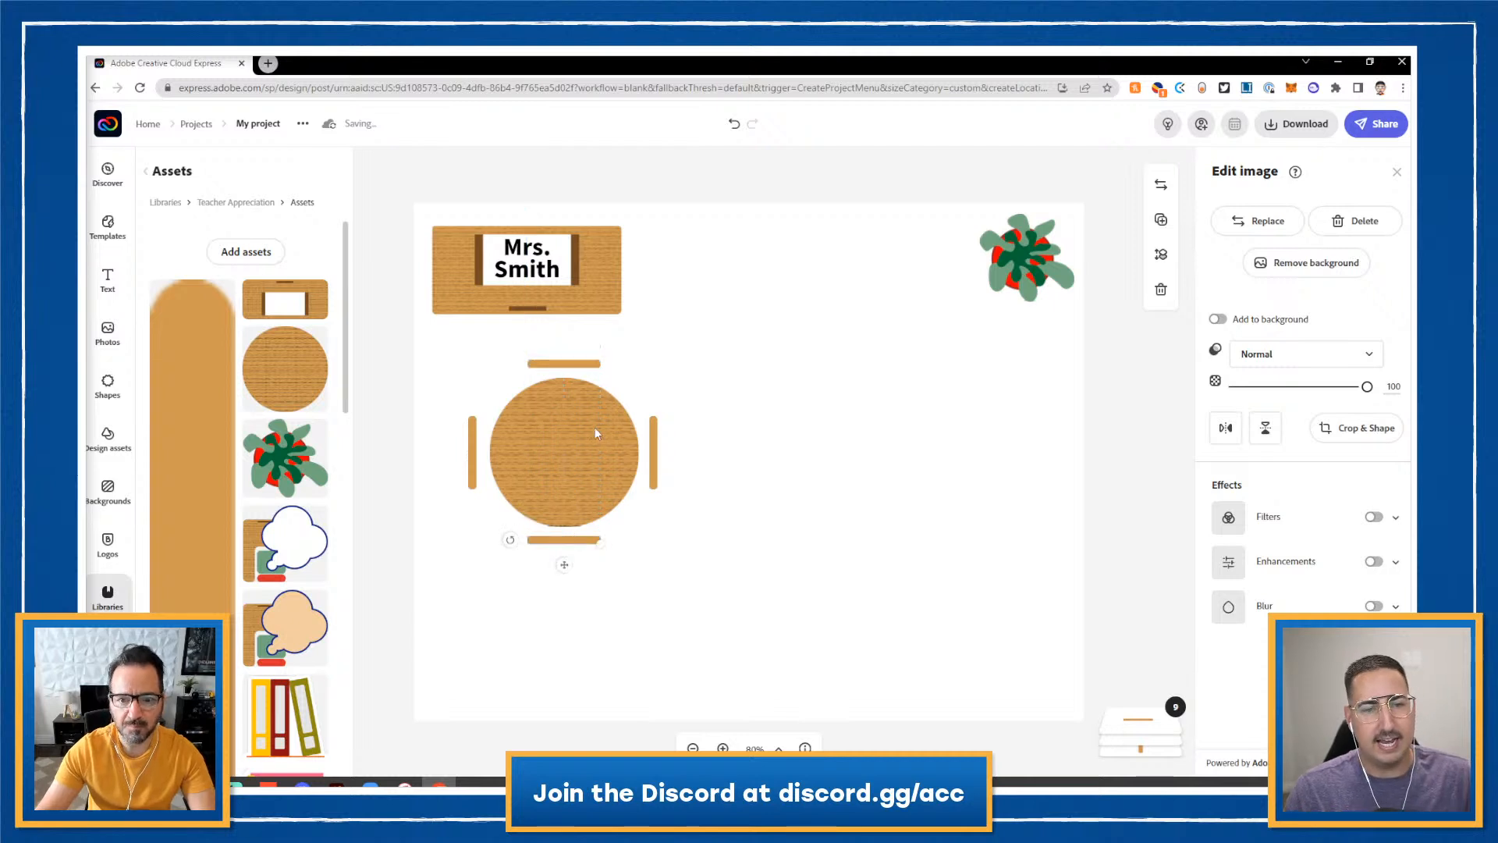
left_click(573, 365)
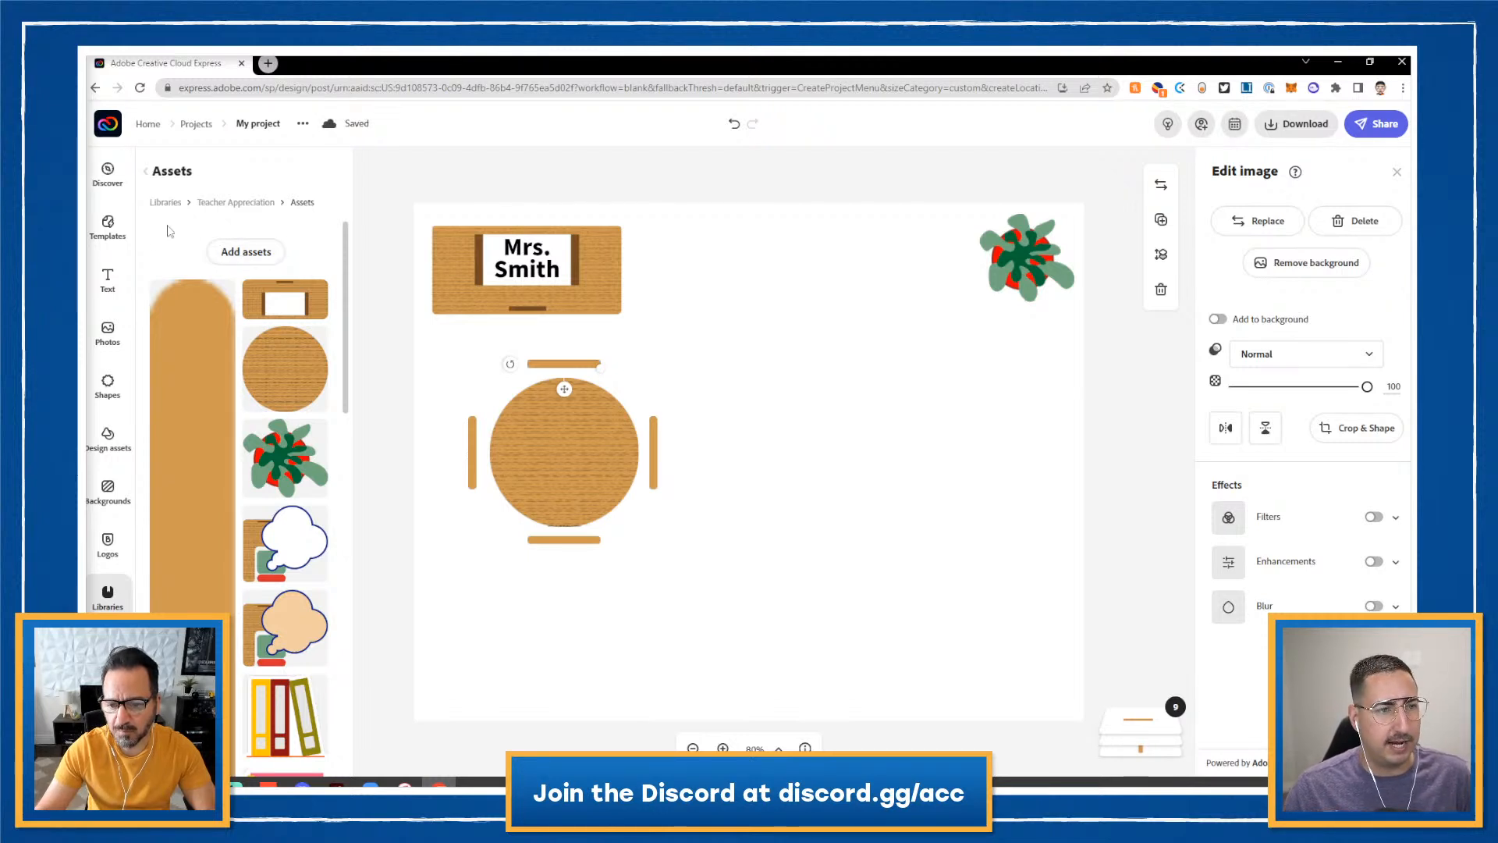
- Add a two-line 'Student Name' label in Yanone Kaffeesatz, shrink it and move it onto the round table
left_click(110, 289)
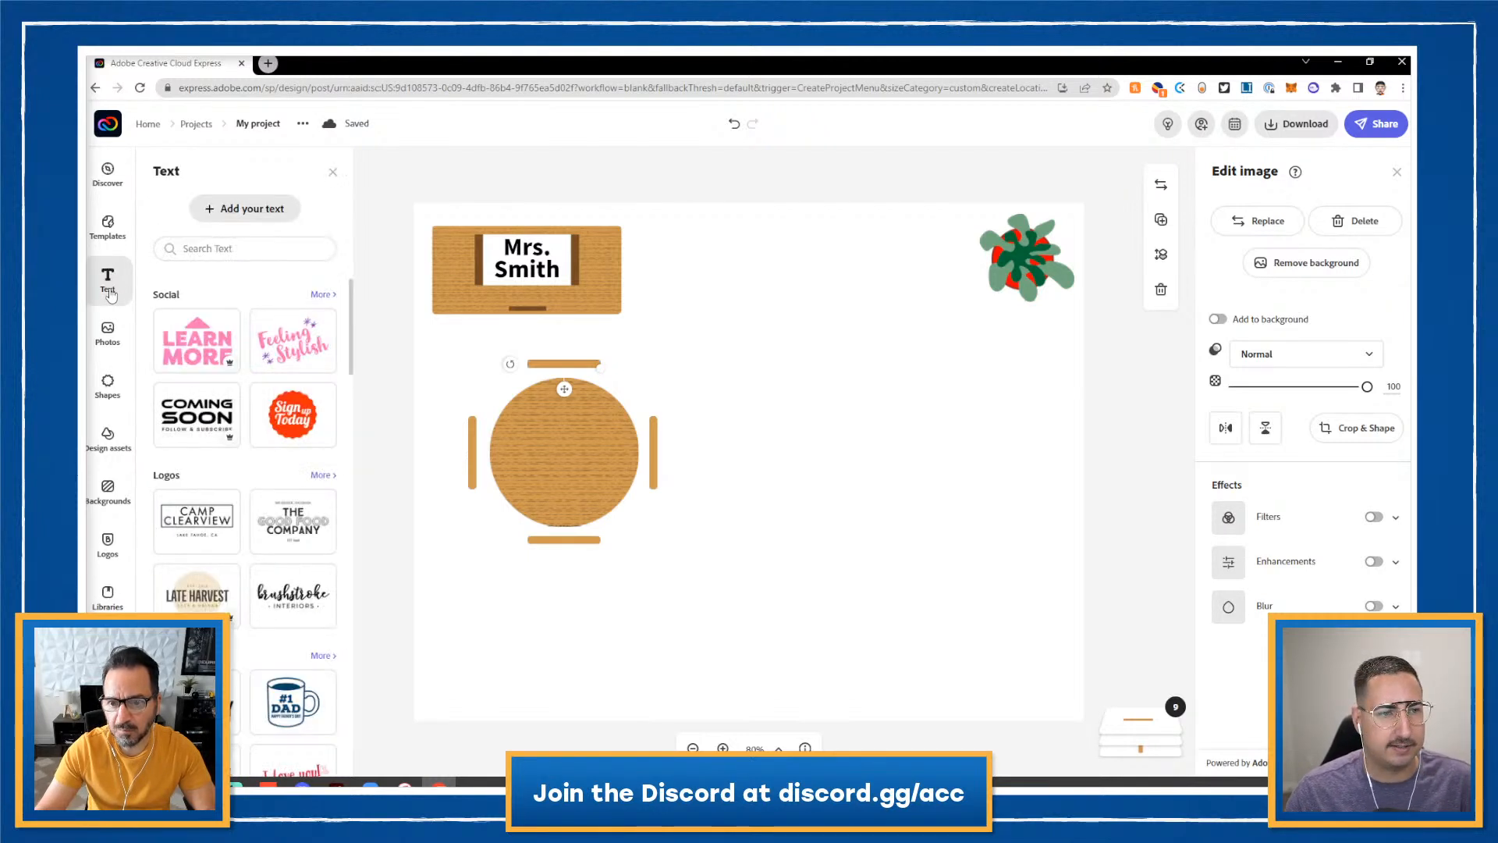
left_click(253, 209)
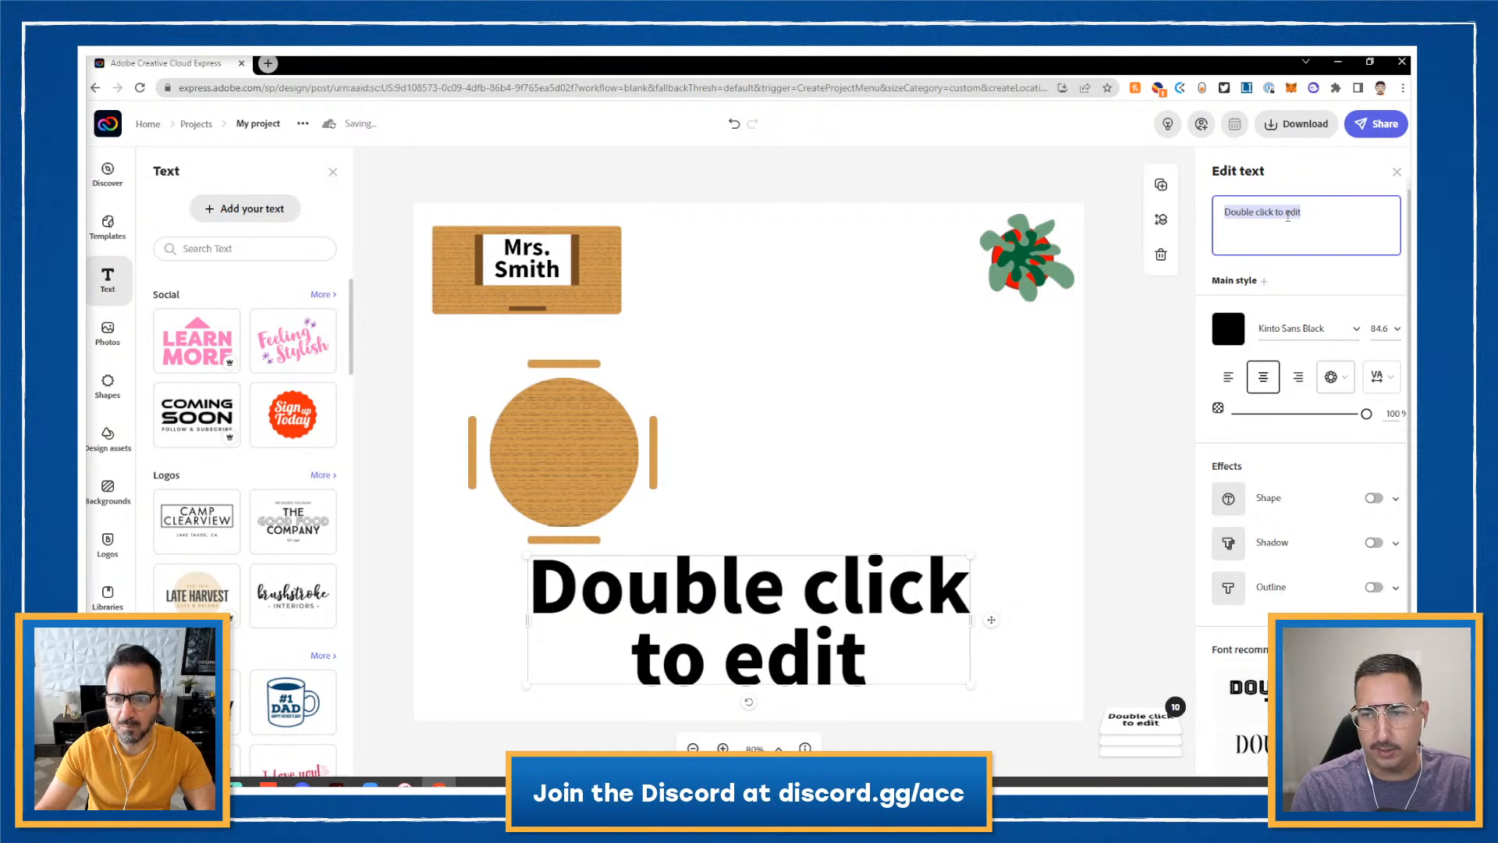
type("st")
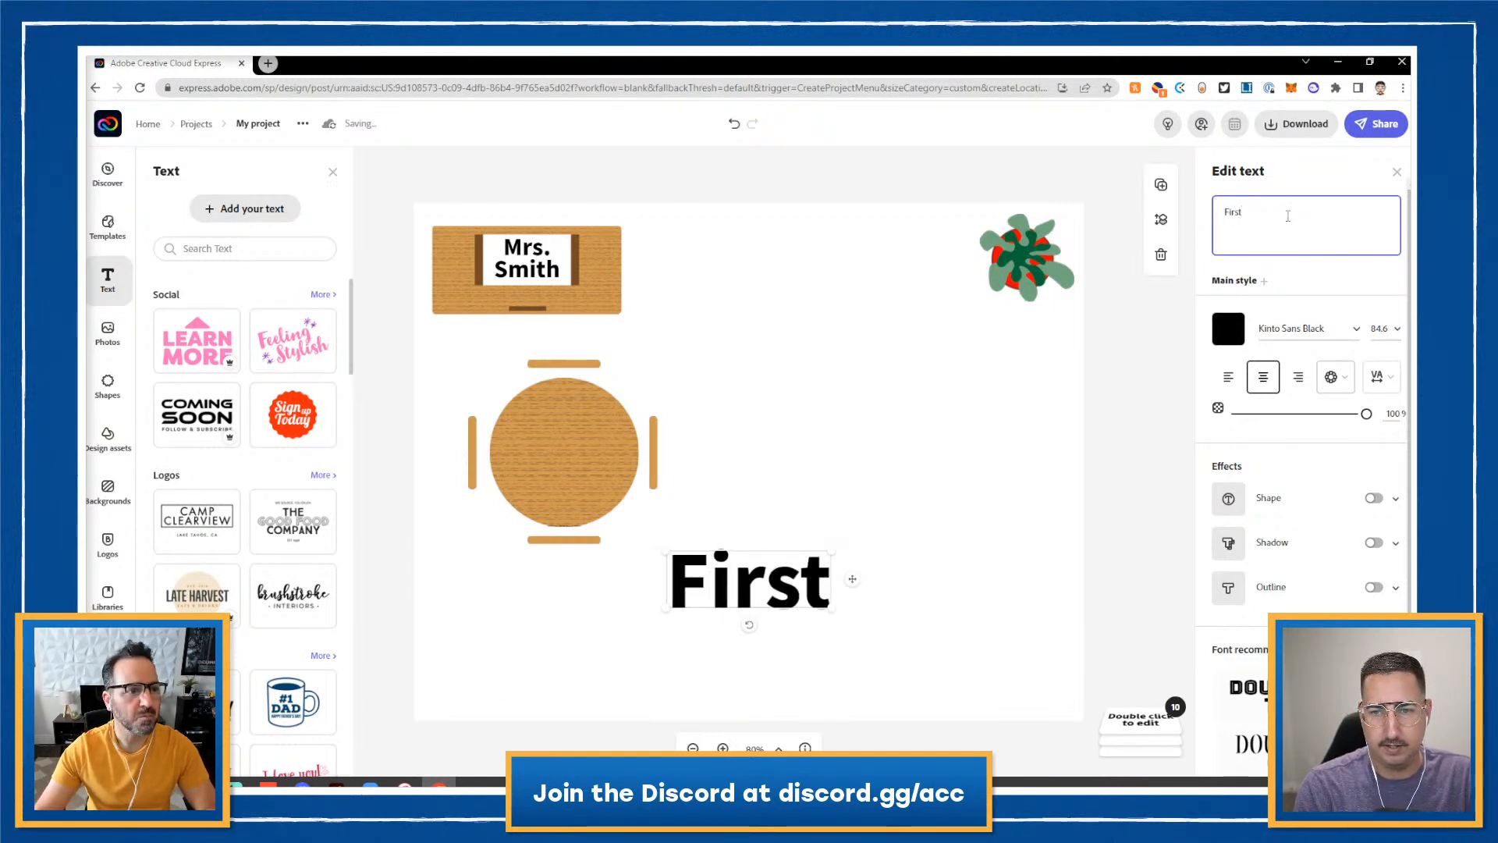
key("ctrl+a")
type("Studen")
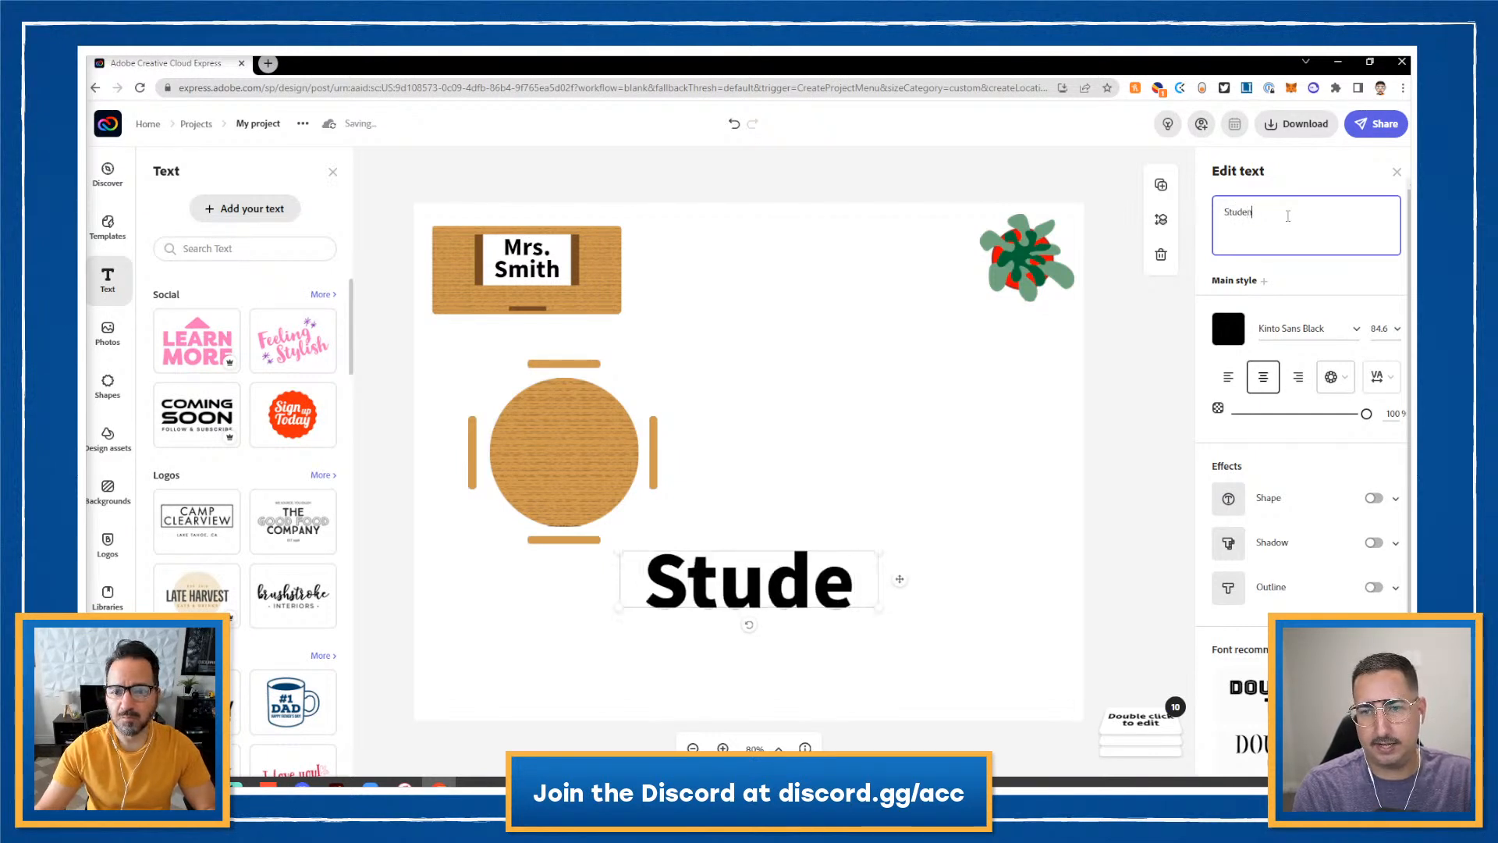
type("t")
key("Return")
type("Name")
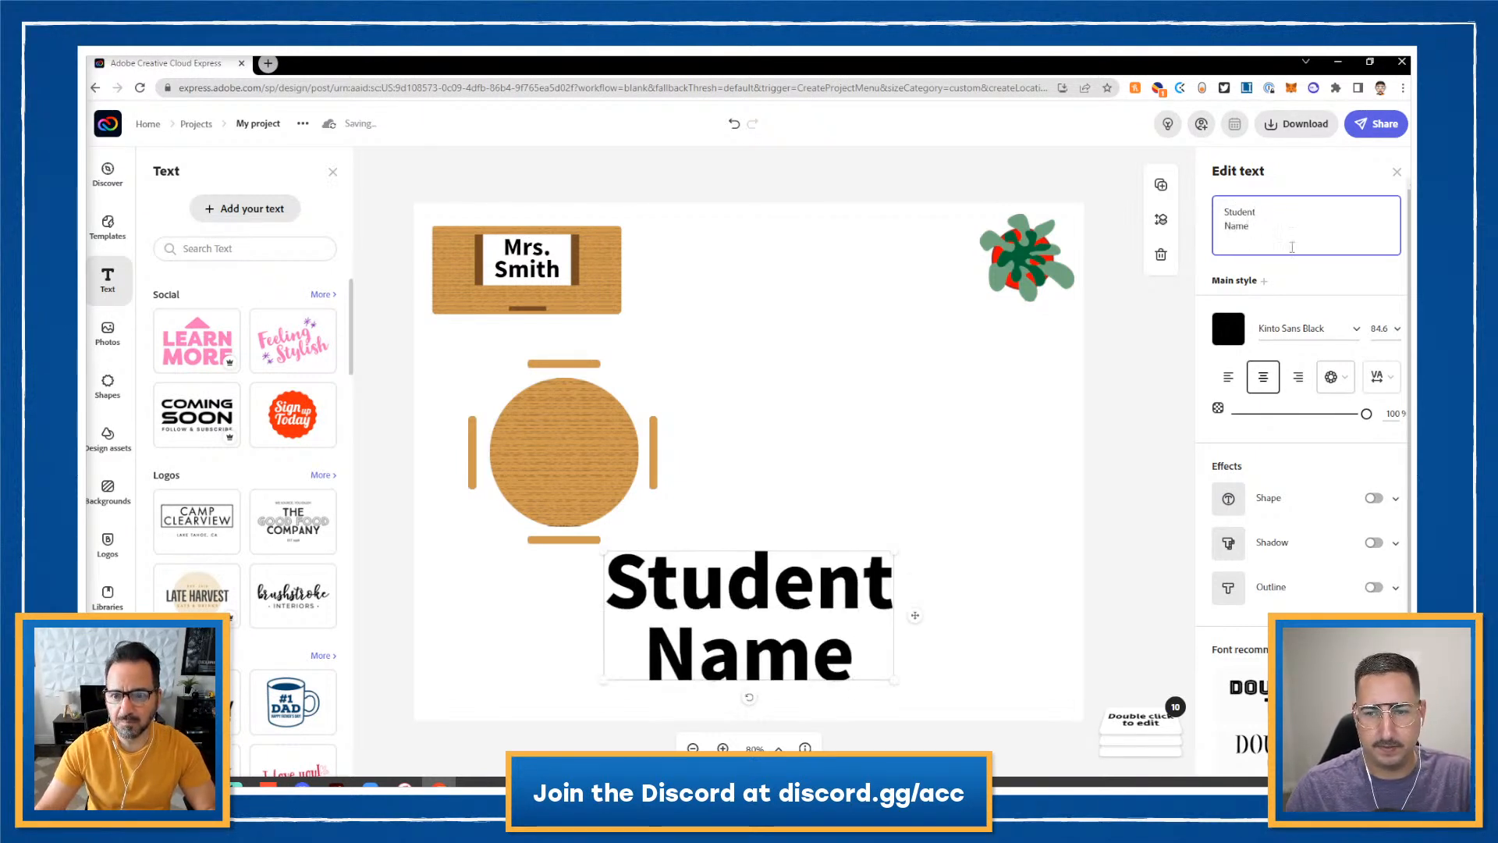
left_click(1352, 334)
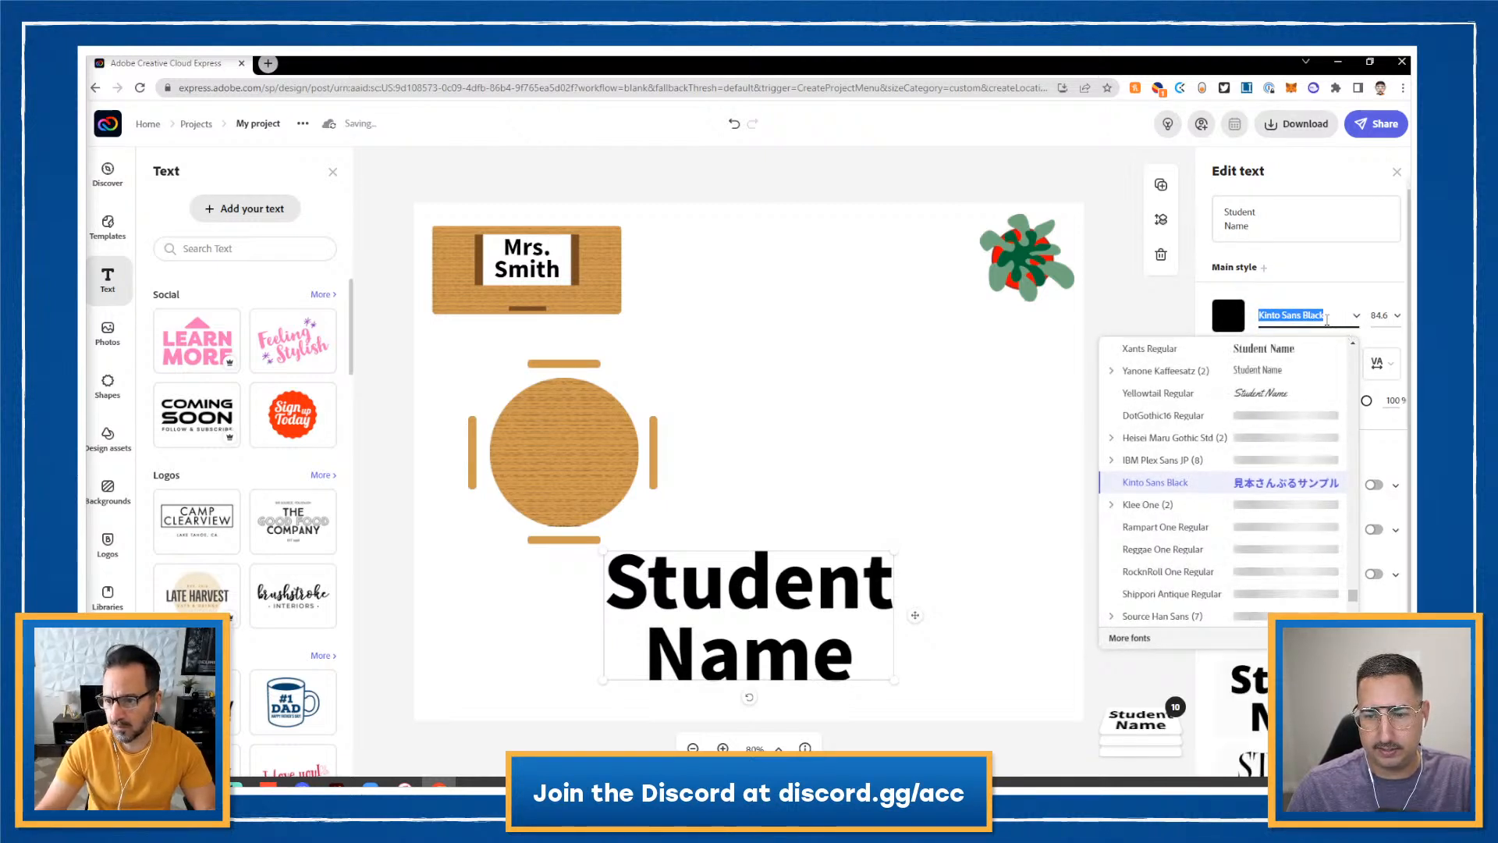
left_click(1175, 379)
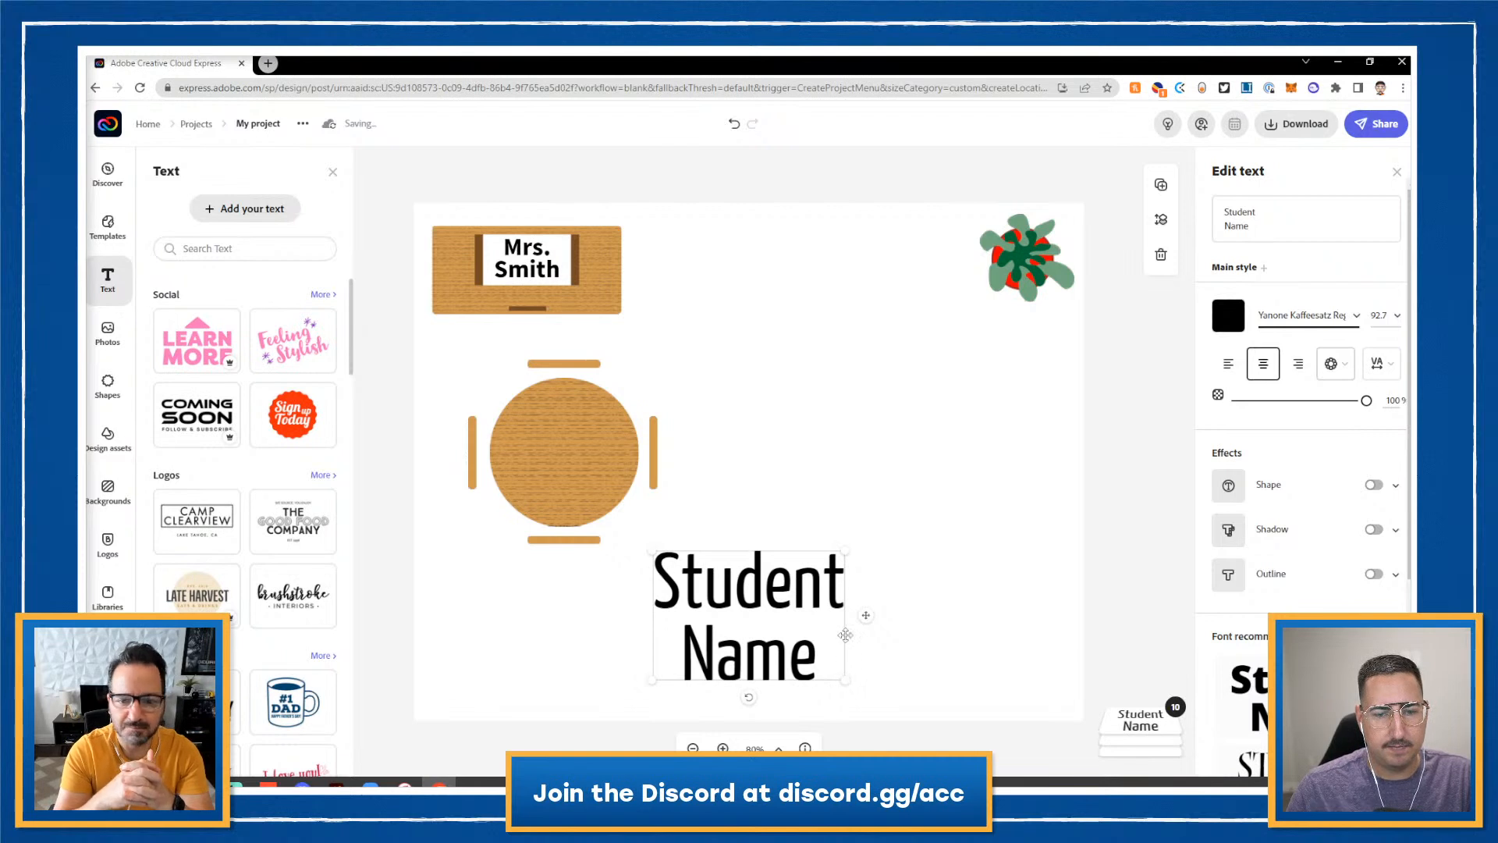
left_click_drag(845, 679, 732, 603)
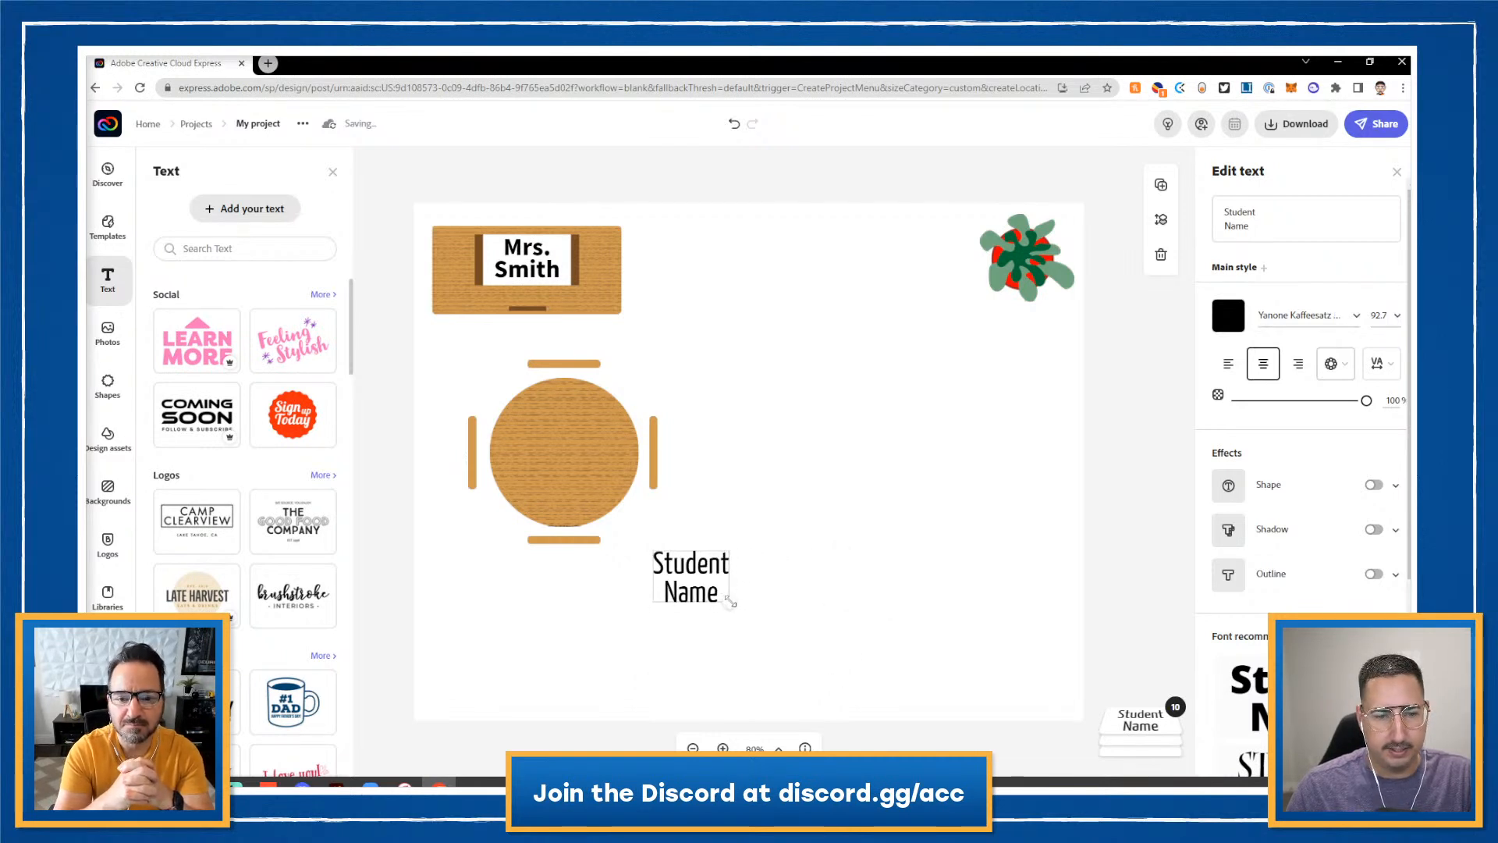
left_click_drag(694, 542, 537, 314)
- Make the label one line, centre it above the table, and place a copy below the table
left_click(1237, 224)
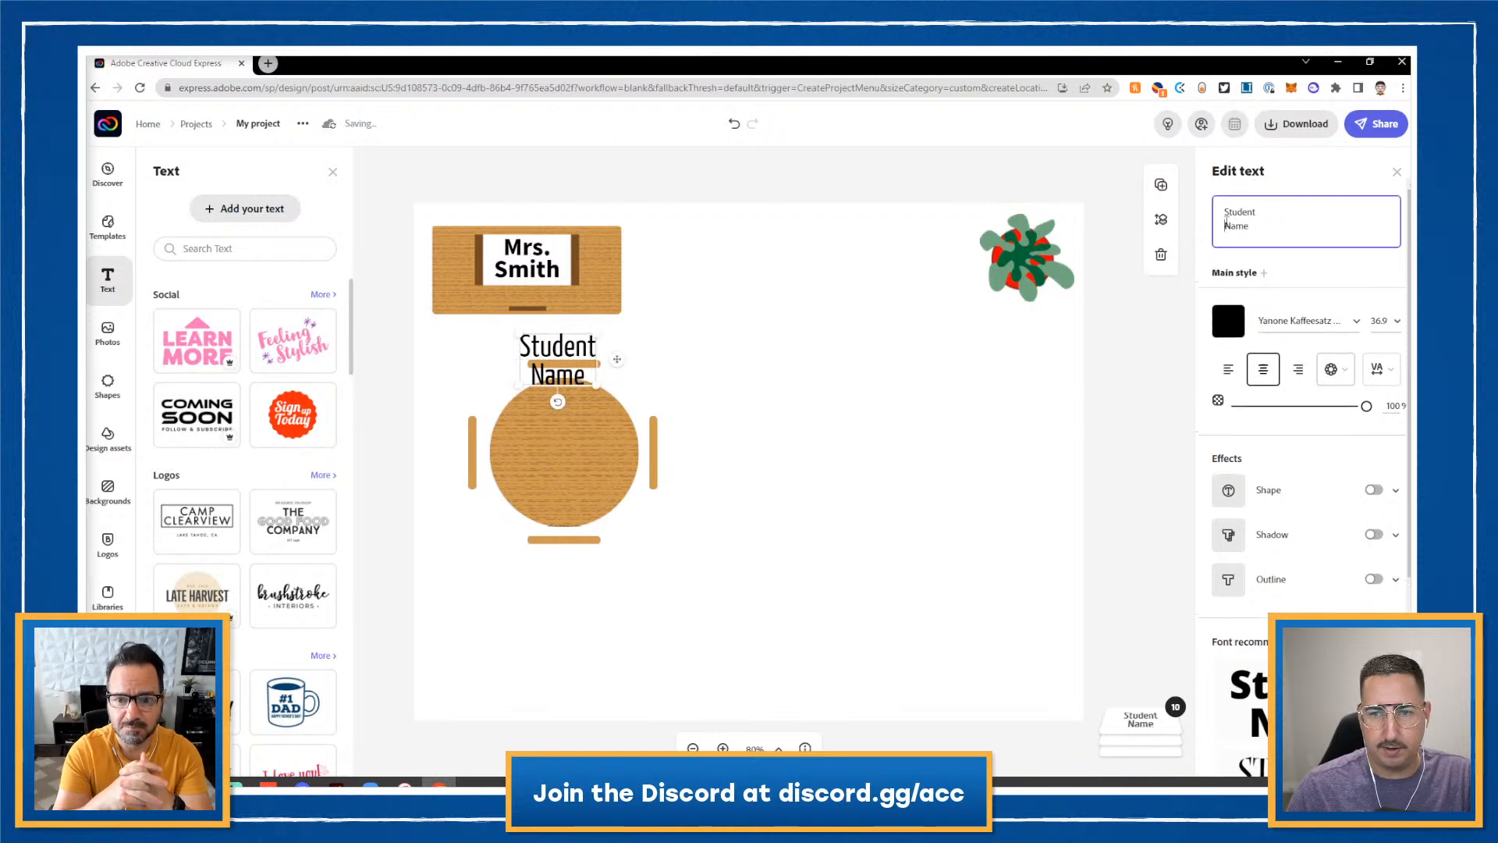
key("BackSpace")
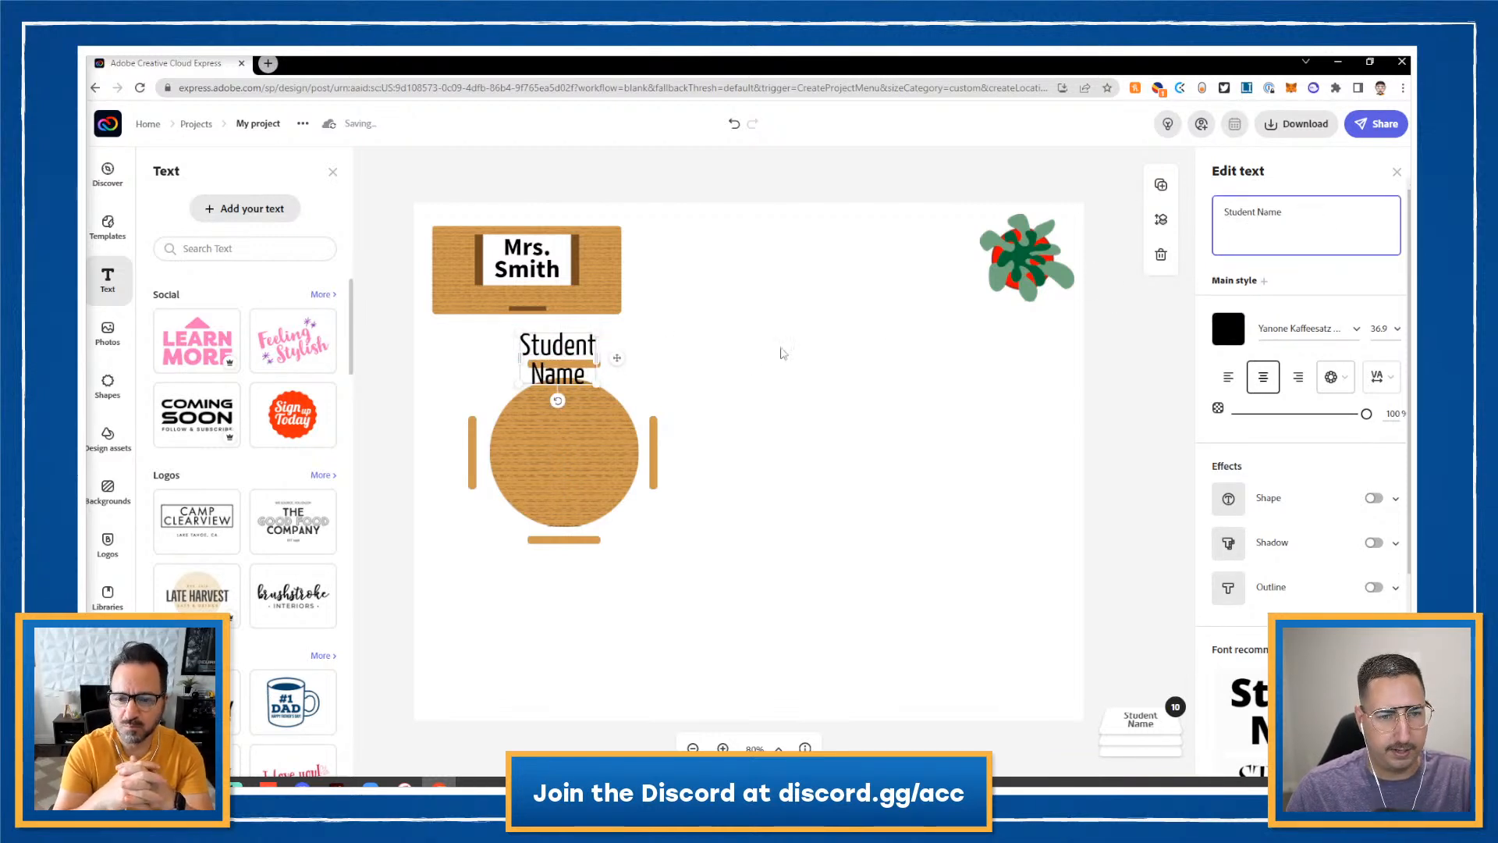
left_click_drag(660, 355, 686, 353)
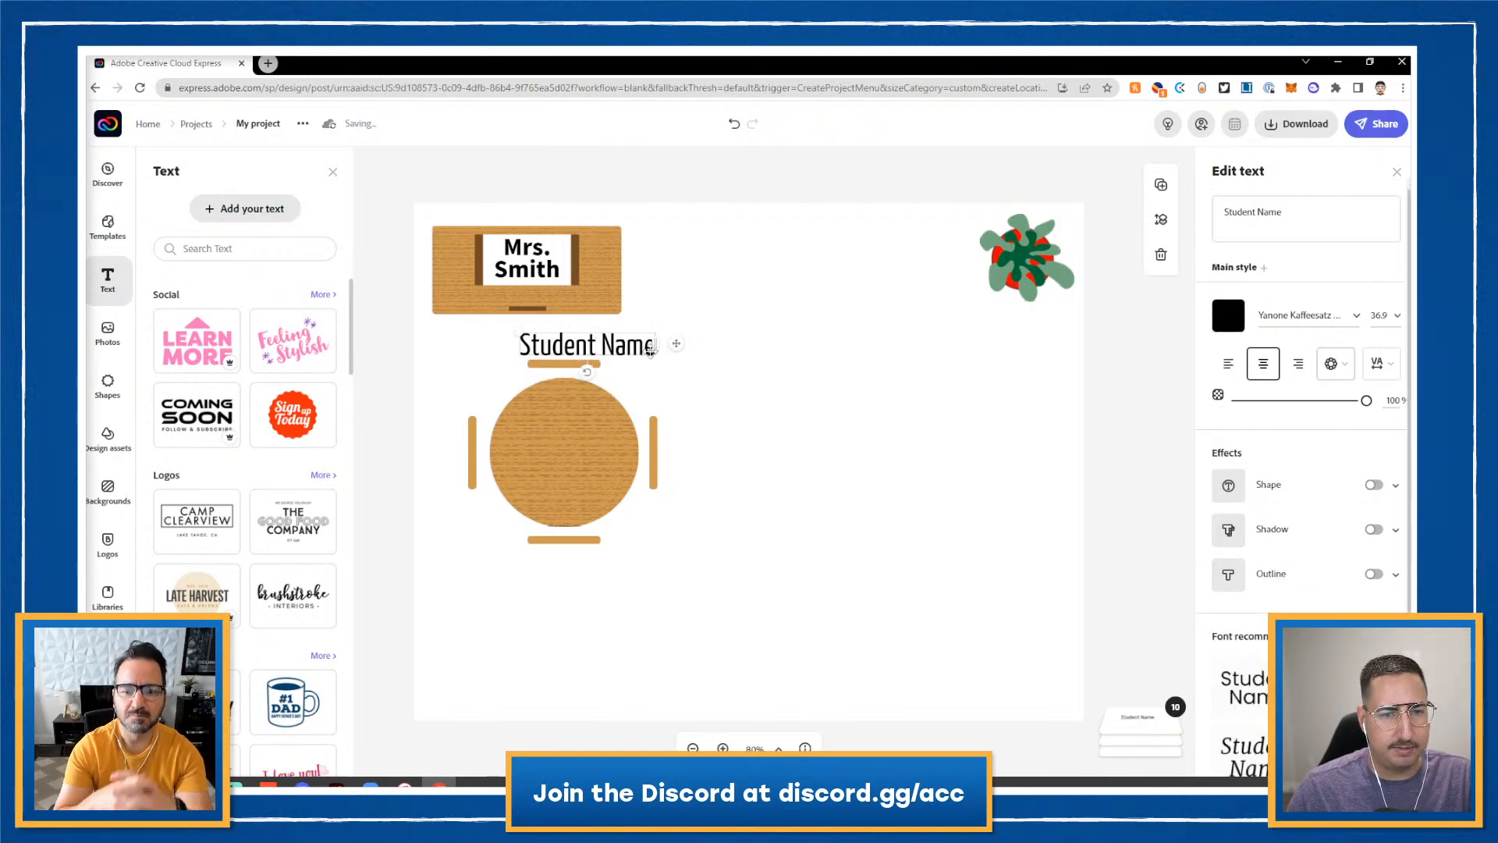
left_click_drag(610, 348, 602, 351)
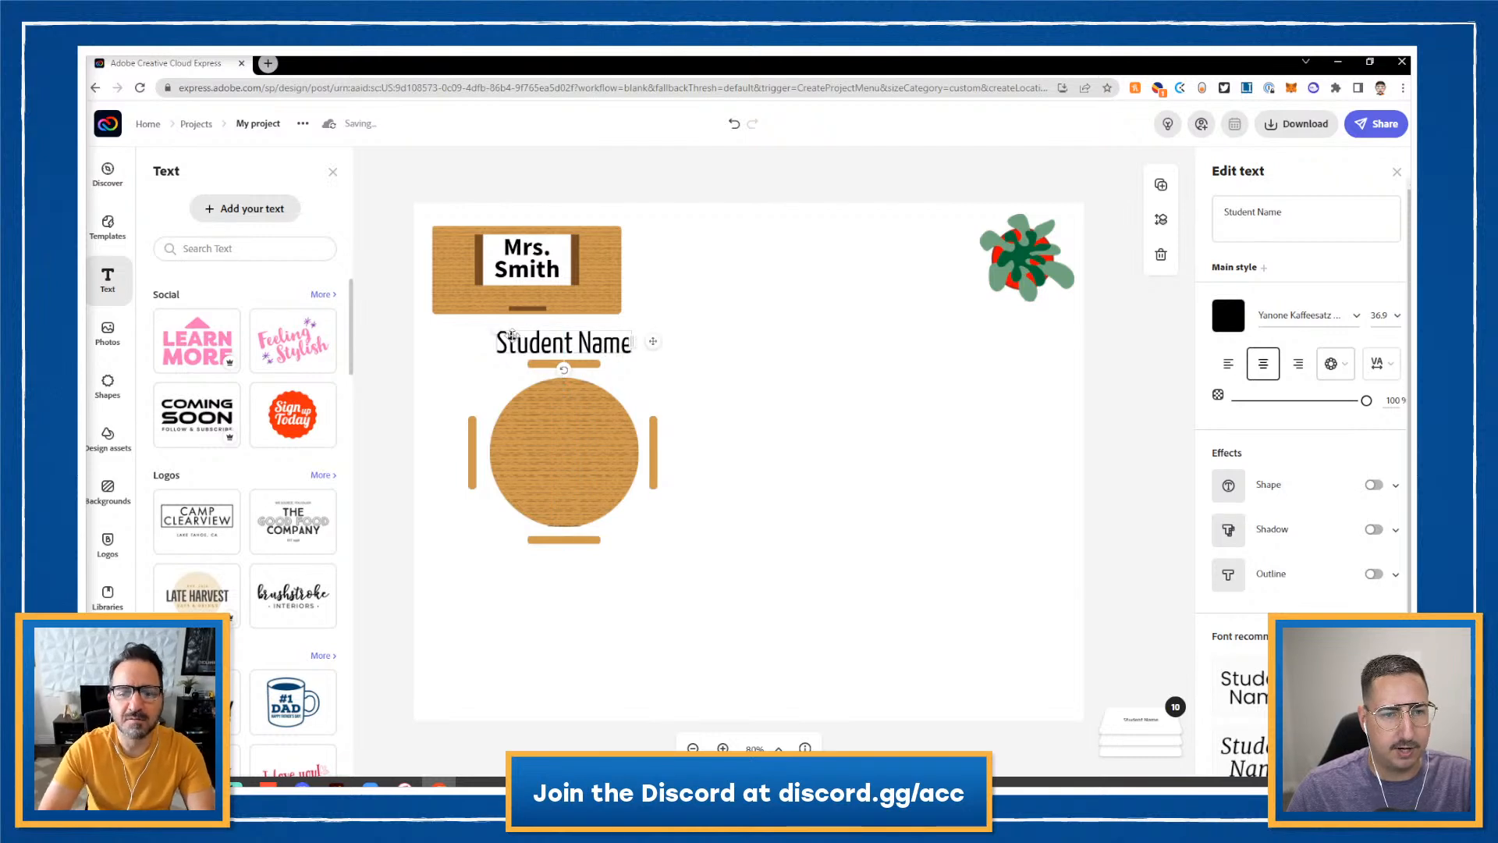
left_click_drag(493, 331, 580, 353)
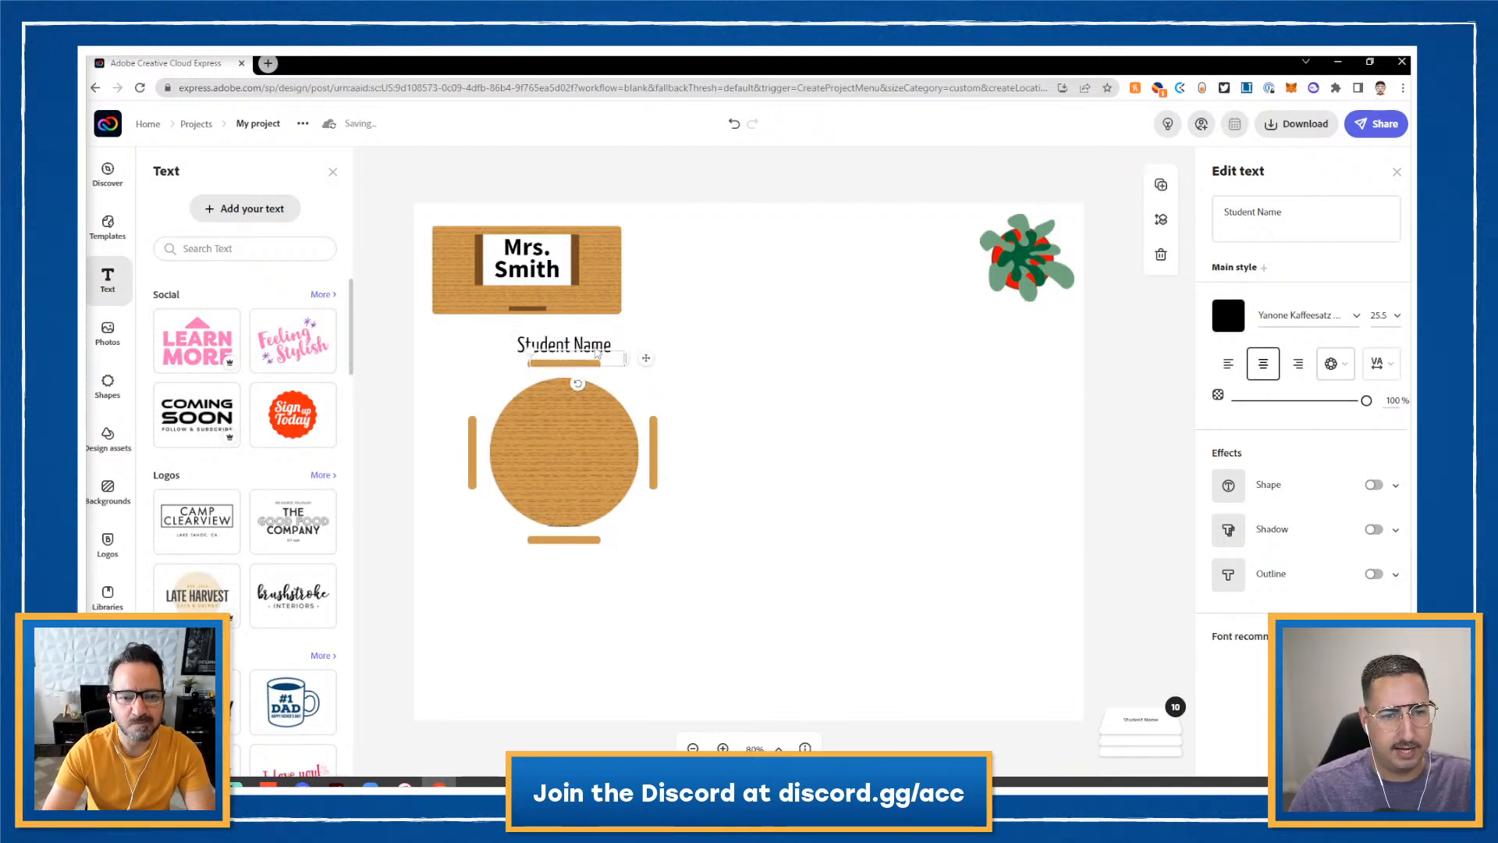
key("ctrl+d")
left_click_drag(606, 361, 603, 587)
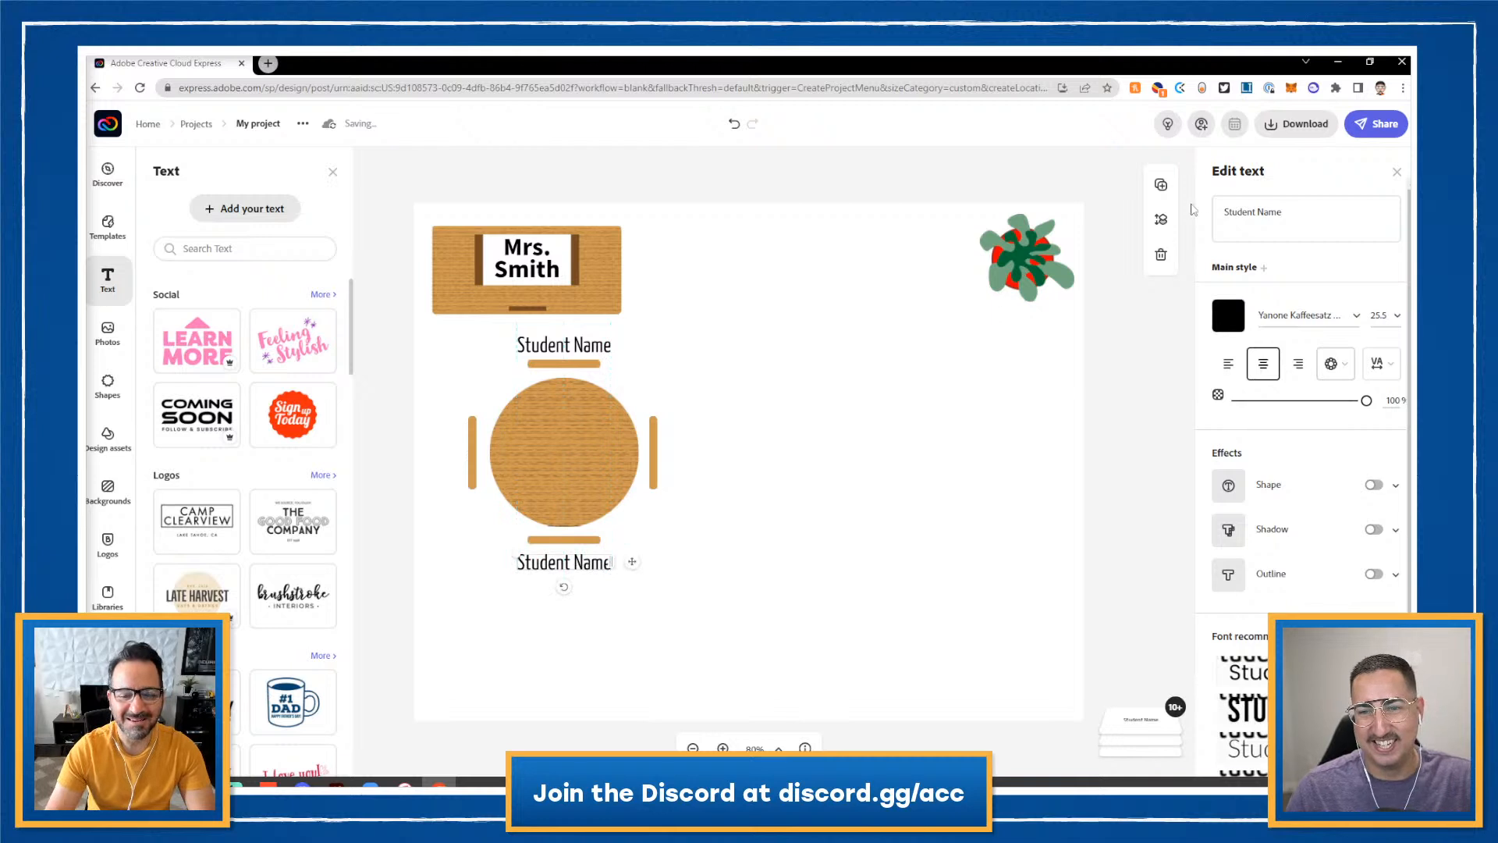
- Duplicate the label as two-line 'Student Name' copies beside the right and left chairs
left_click(1161, 186)
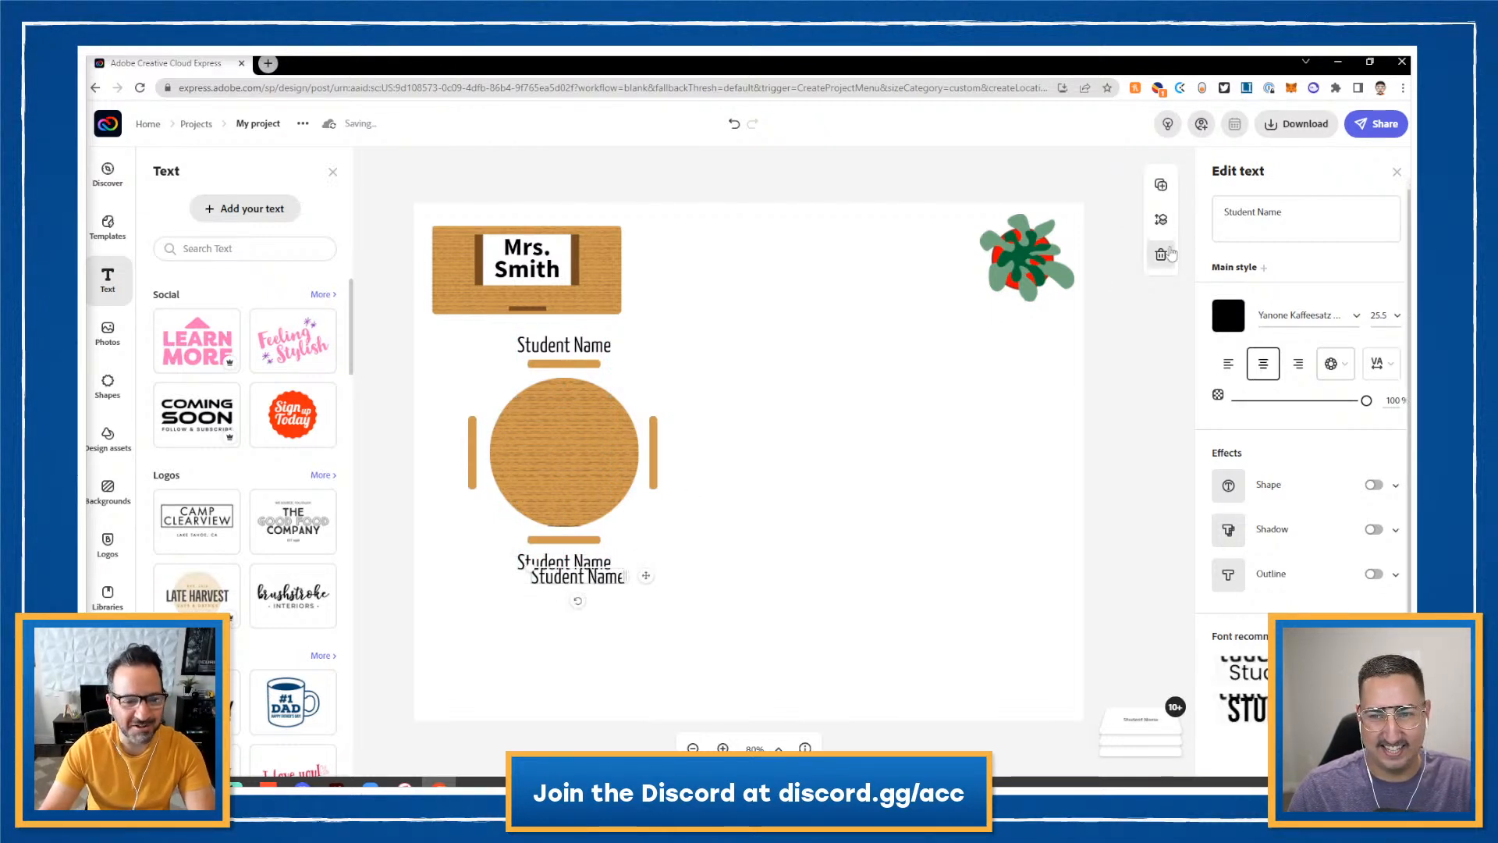
left_click(1262, 212)
key("Return")
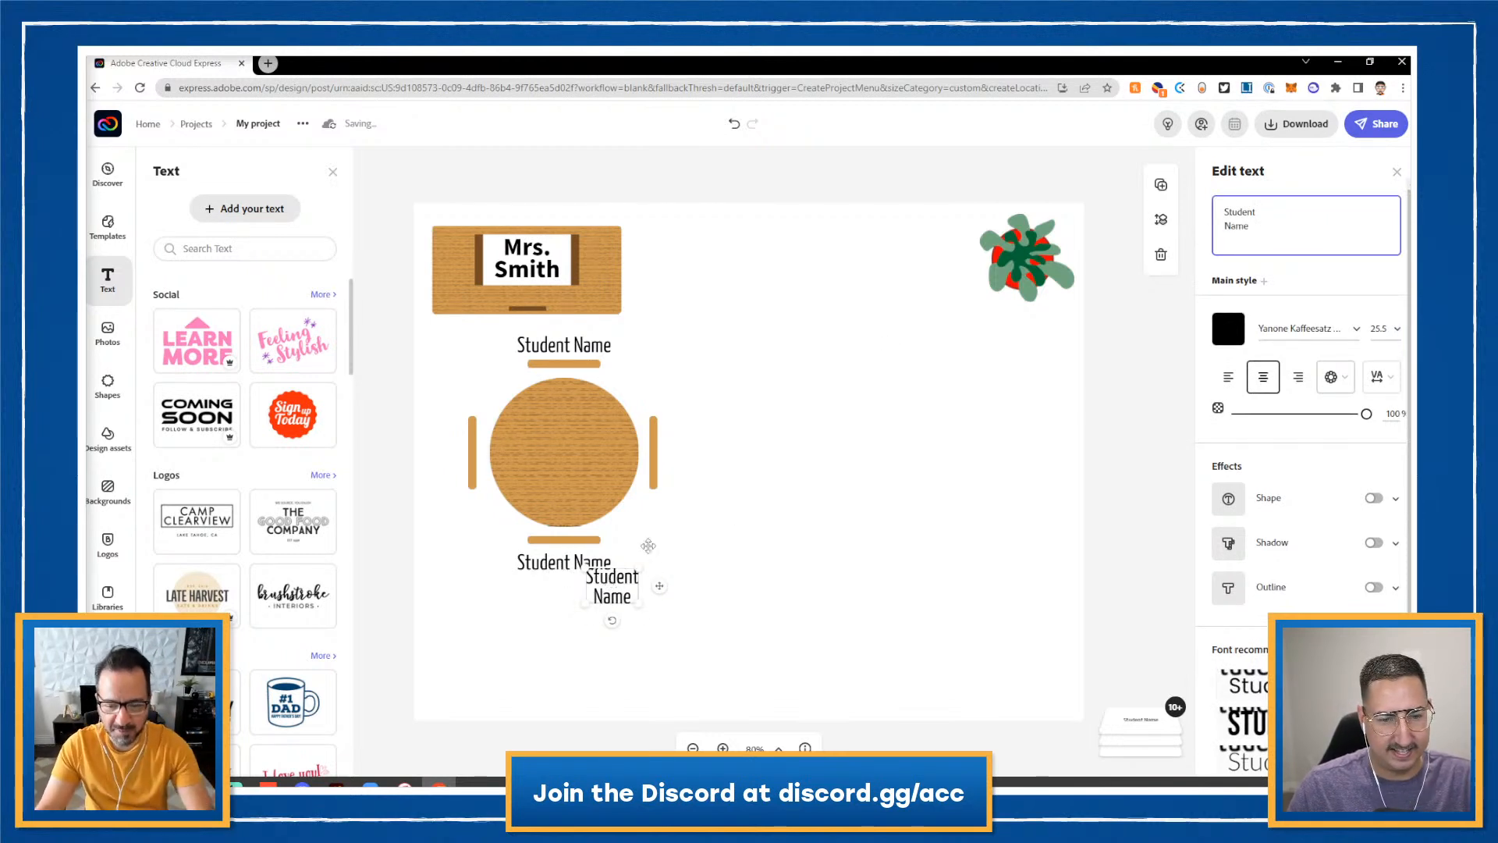
left_click_drag(613, 584, 693, 455)
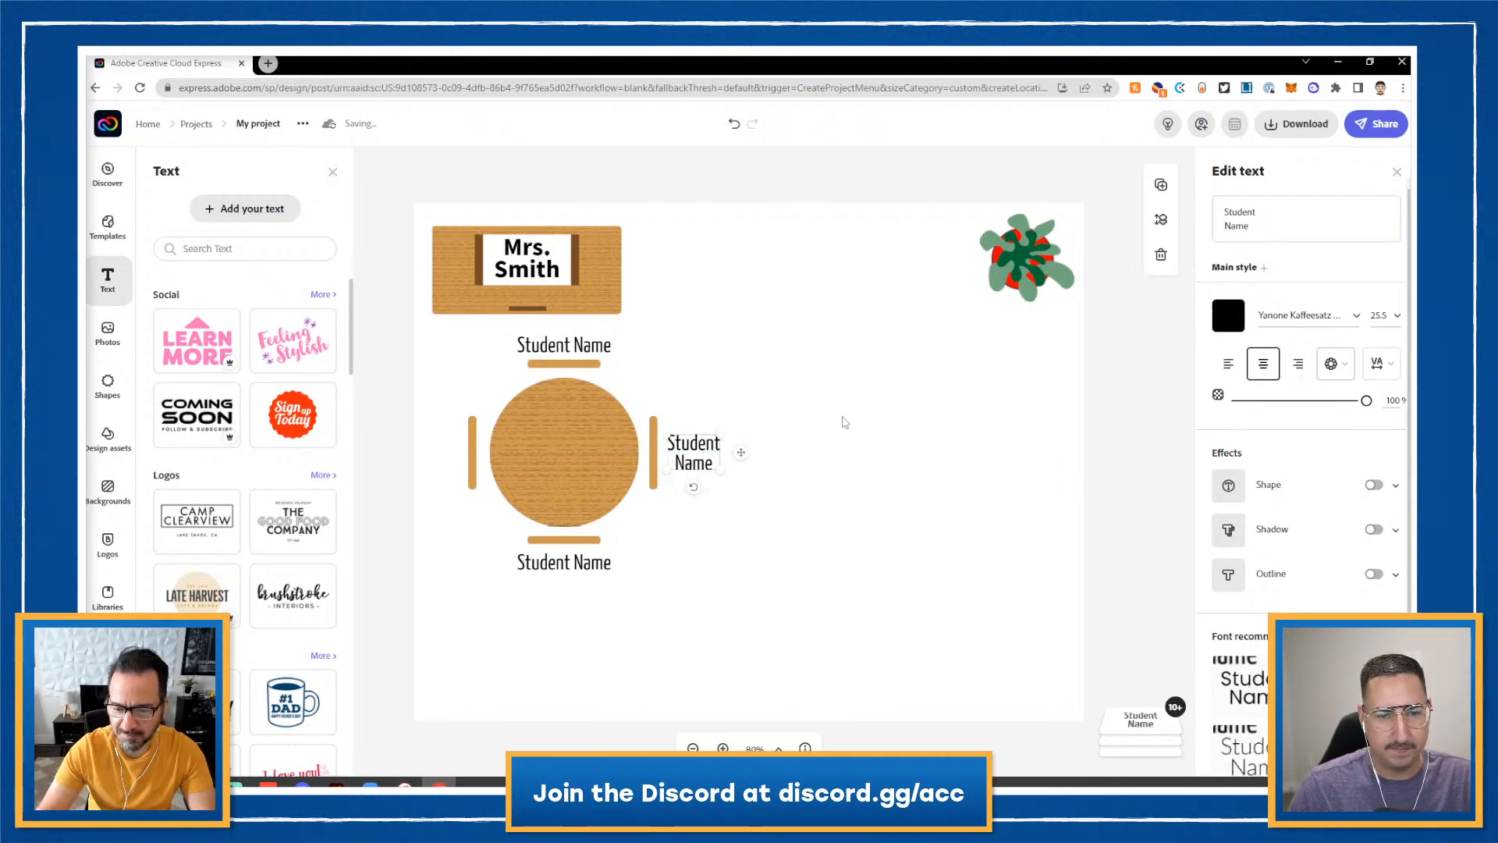
left_click(1161, 185)
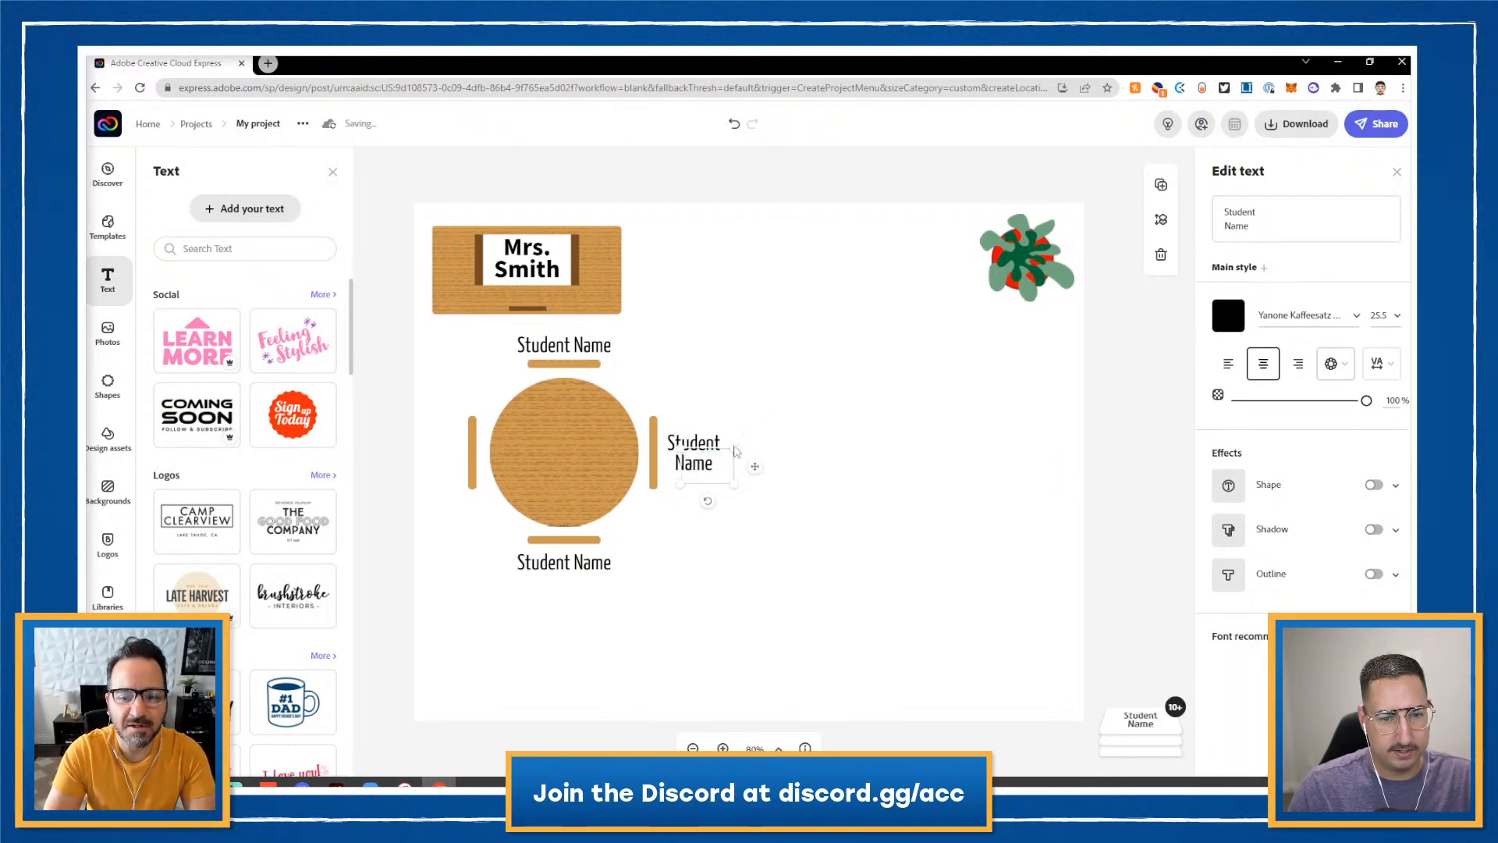
left_click_drag(717, 468, 443, 453)
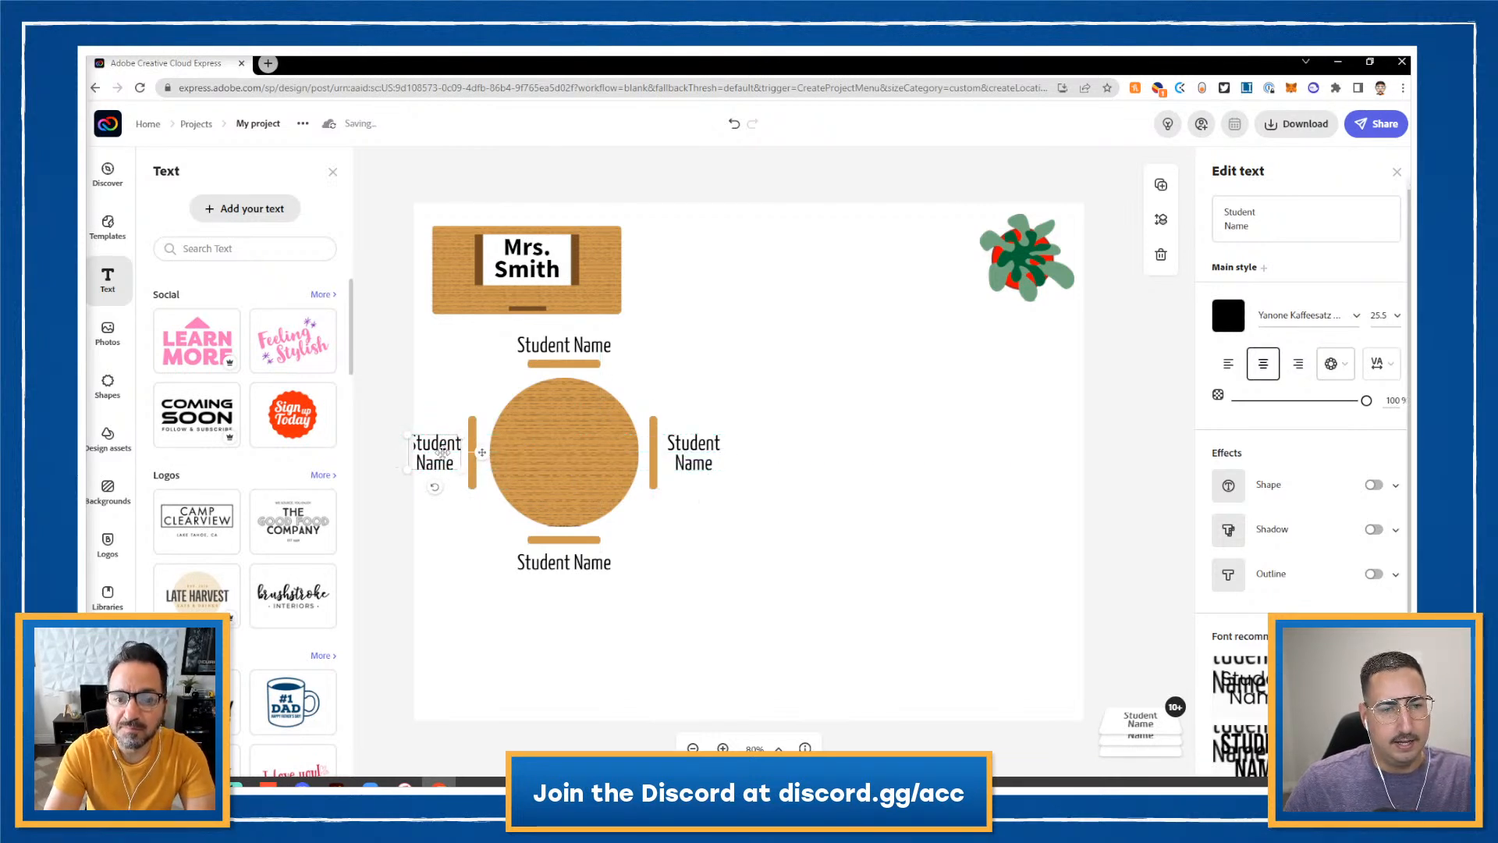
left_click(480, 427)
- Select the round table, its four chairs and four labels, nudging them slightly right
left_click(472, 432)
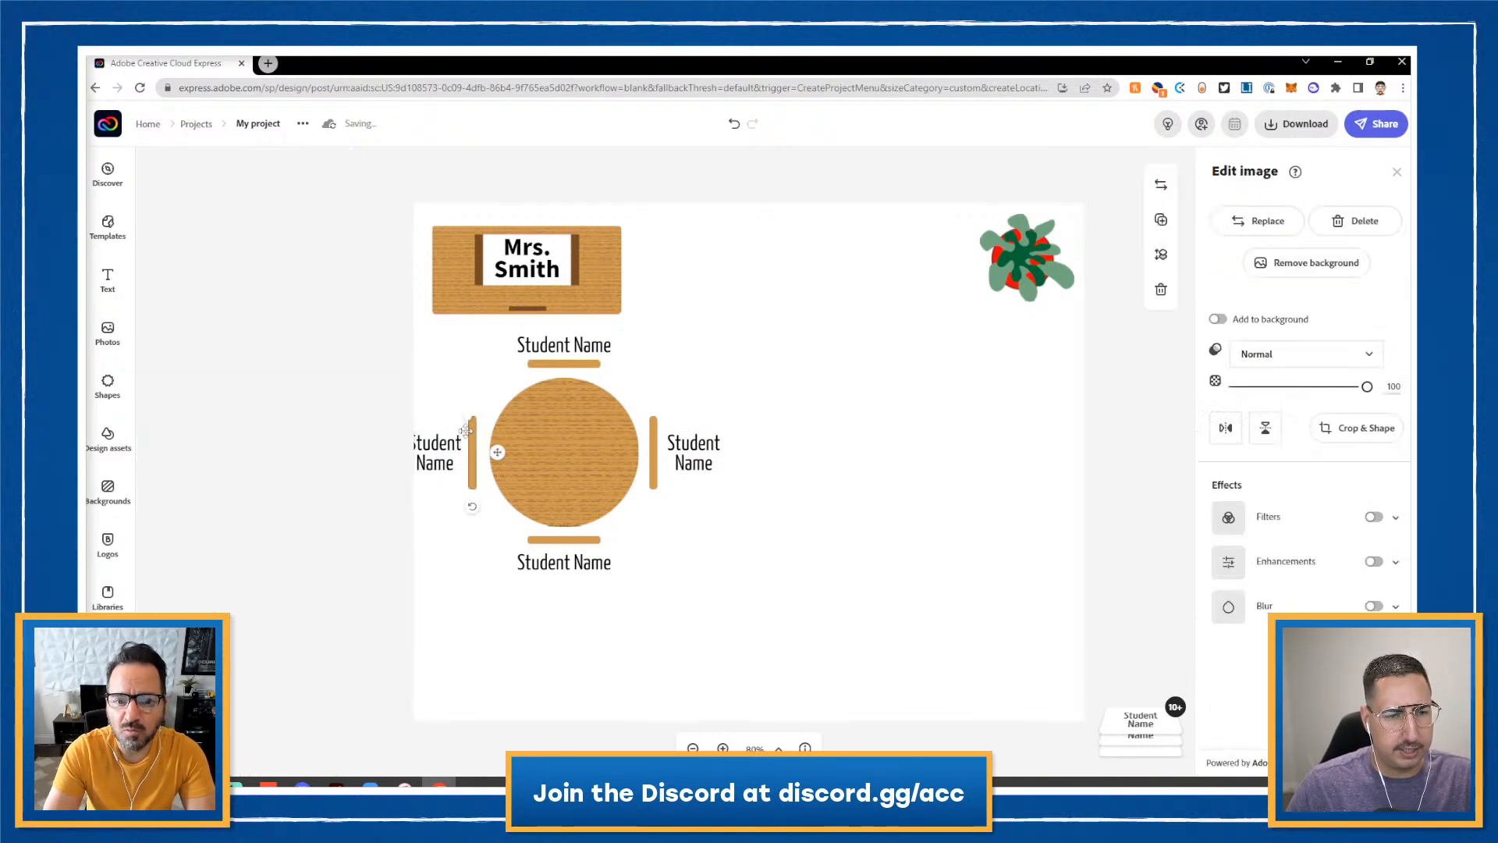
left_click(557, 440, "shift")
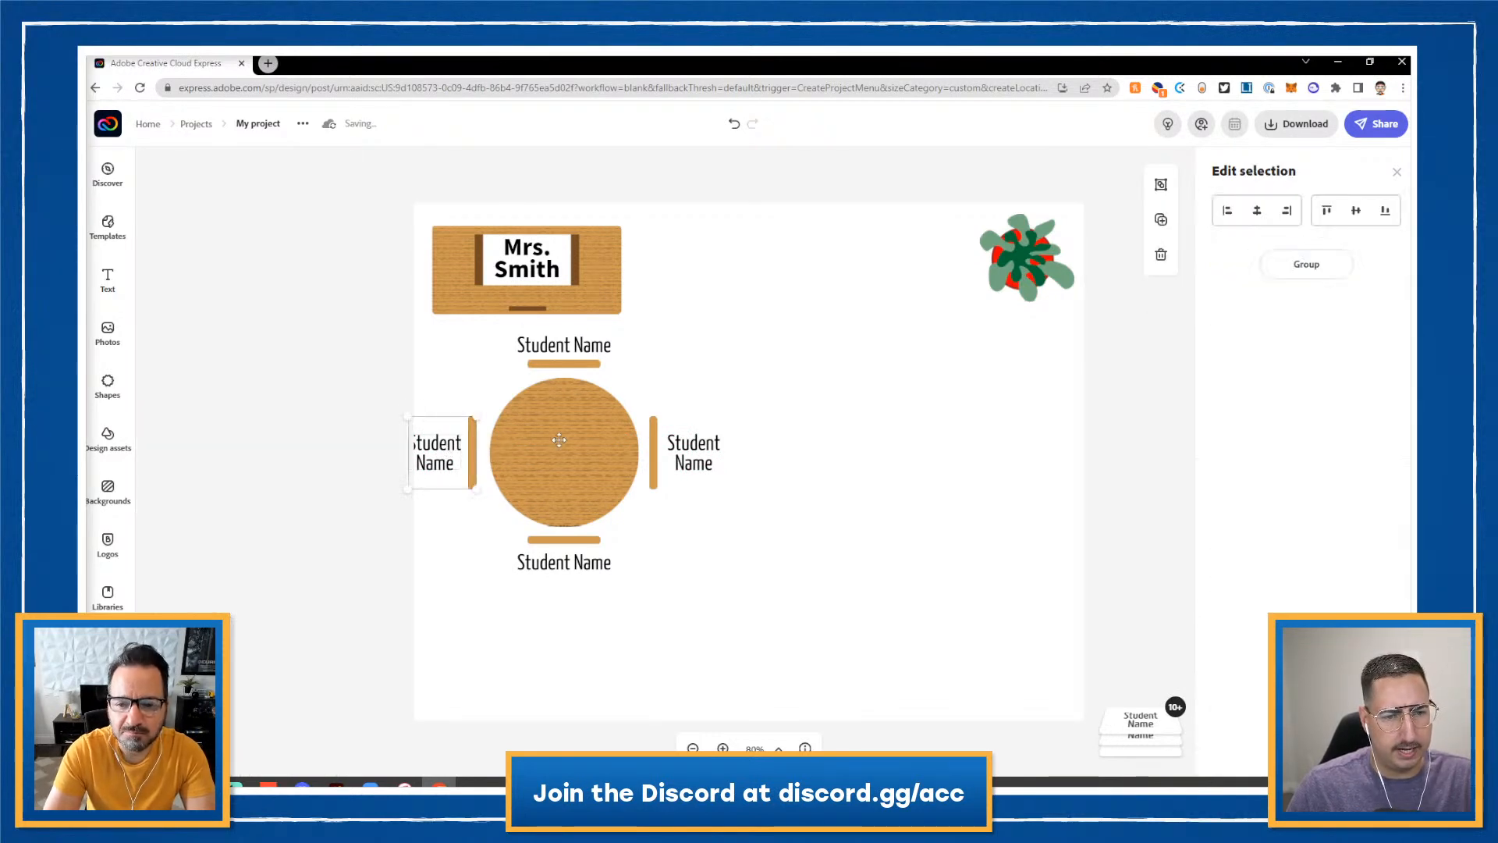
left_click(573, 367)
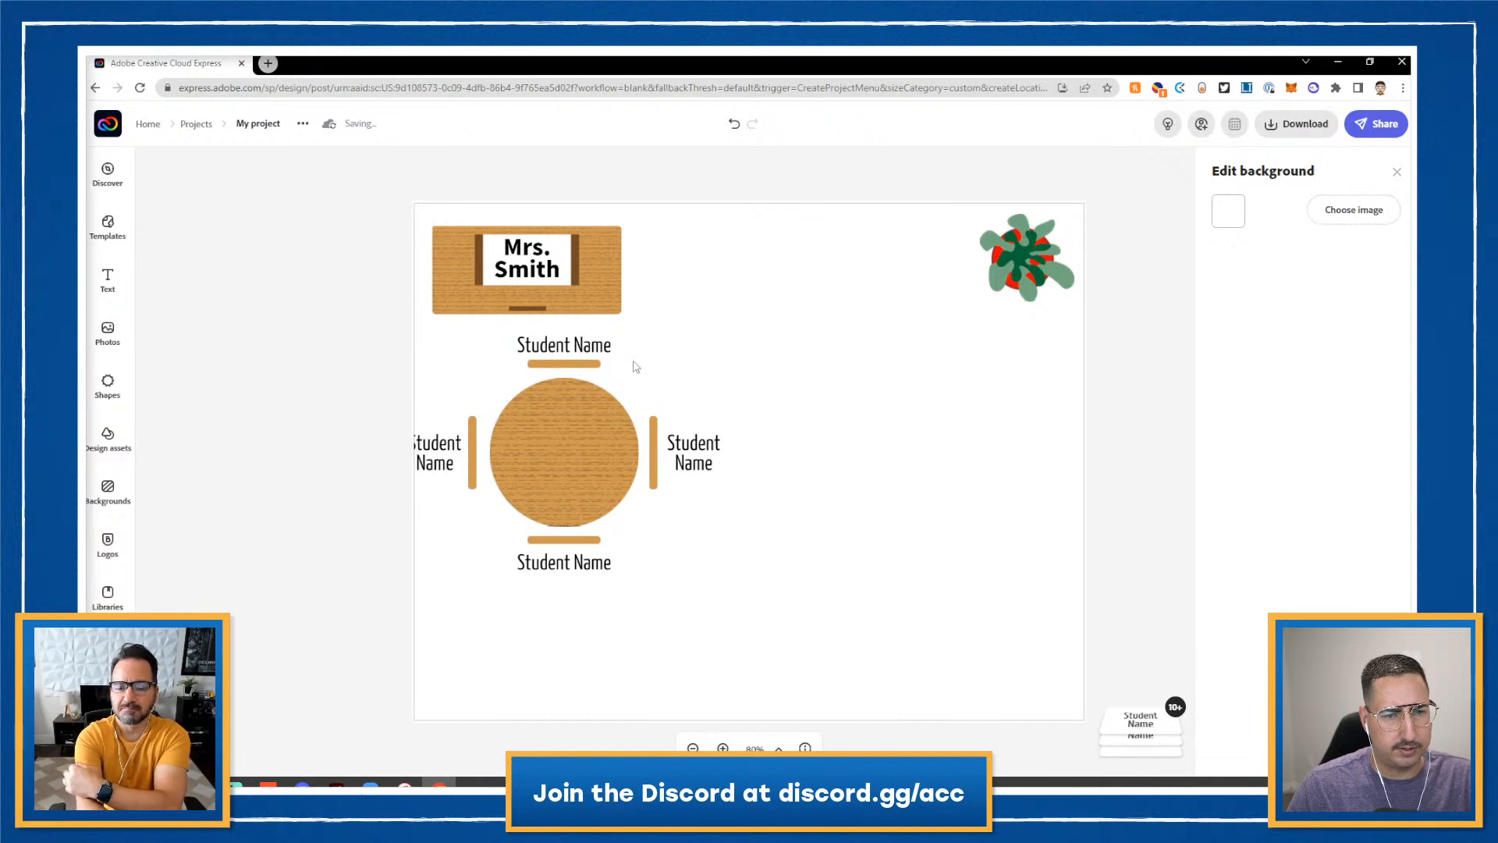
left_click(596, 363)
left_click(595, 353, "shift")
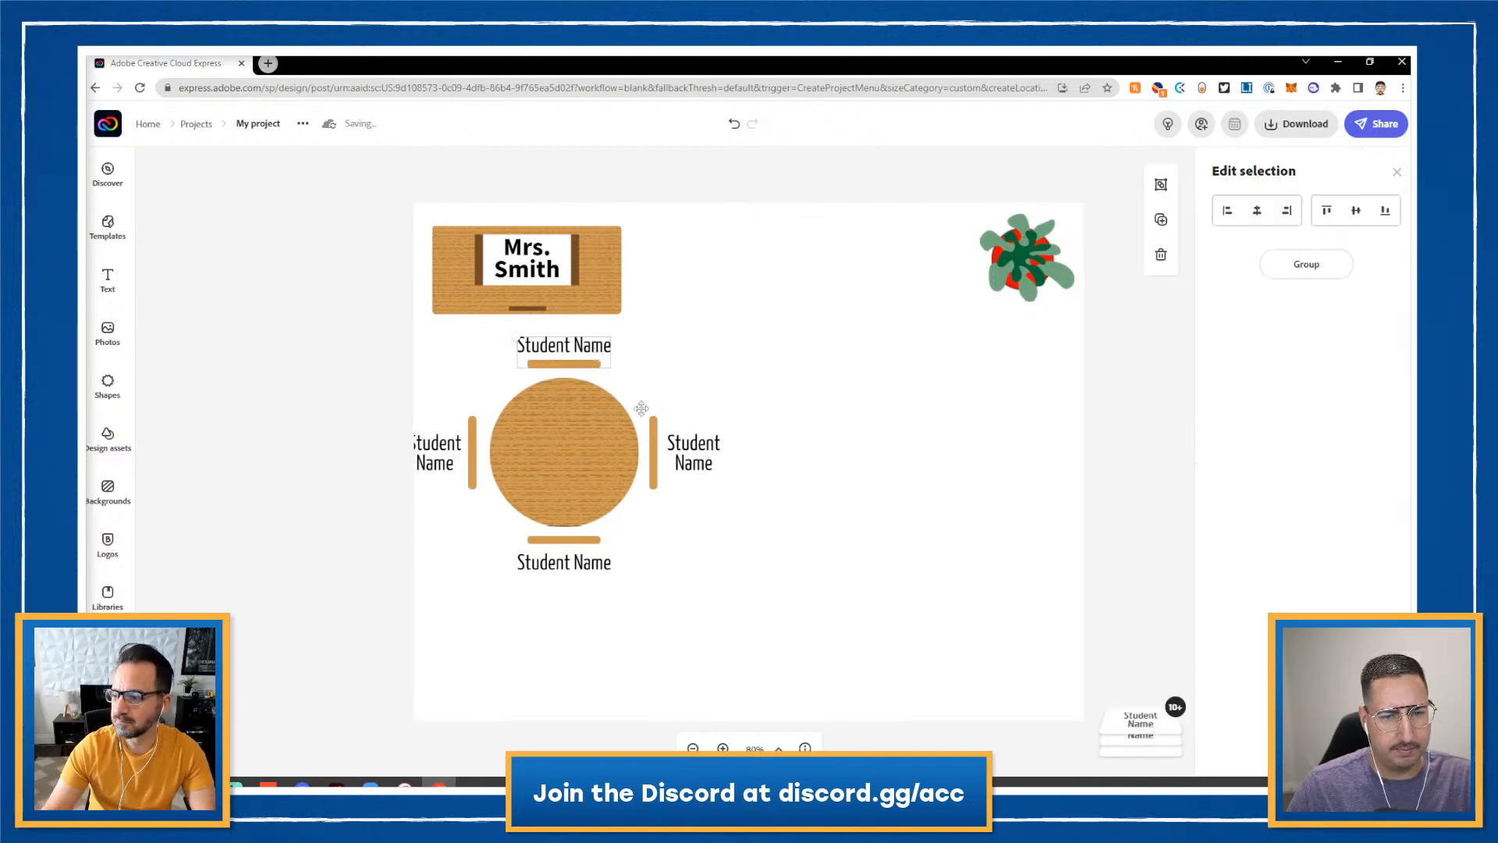
left_click(680, 442, "shift")
left_click(653, 435, "shift")
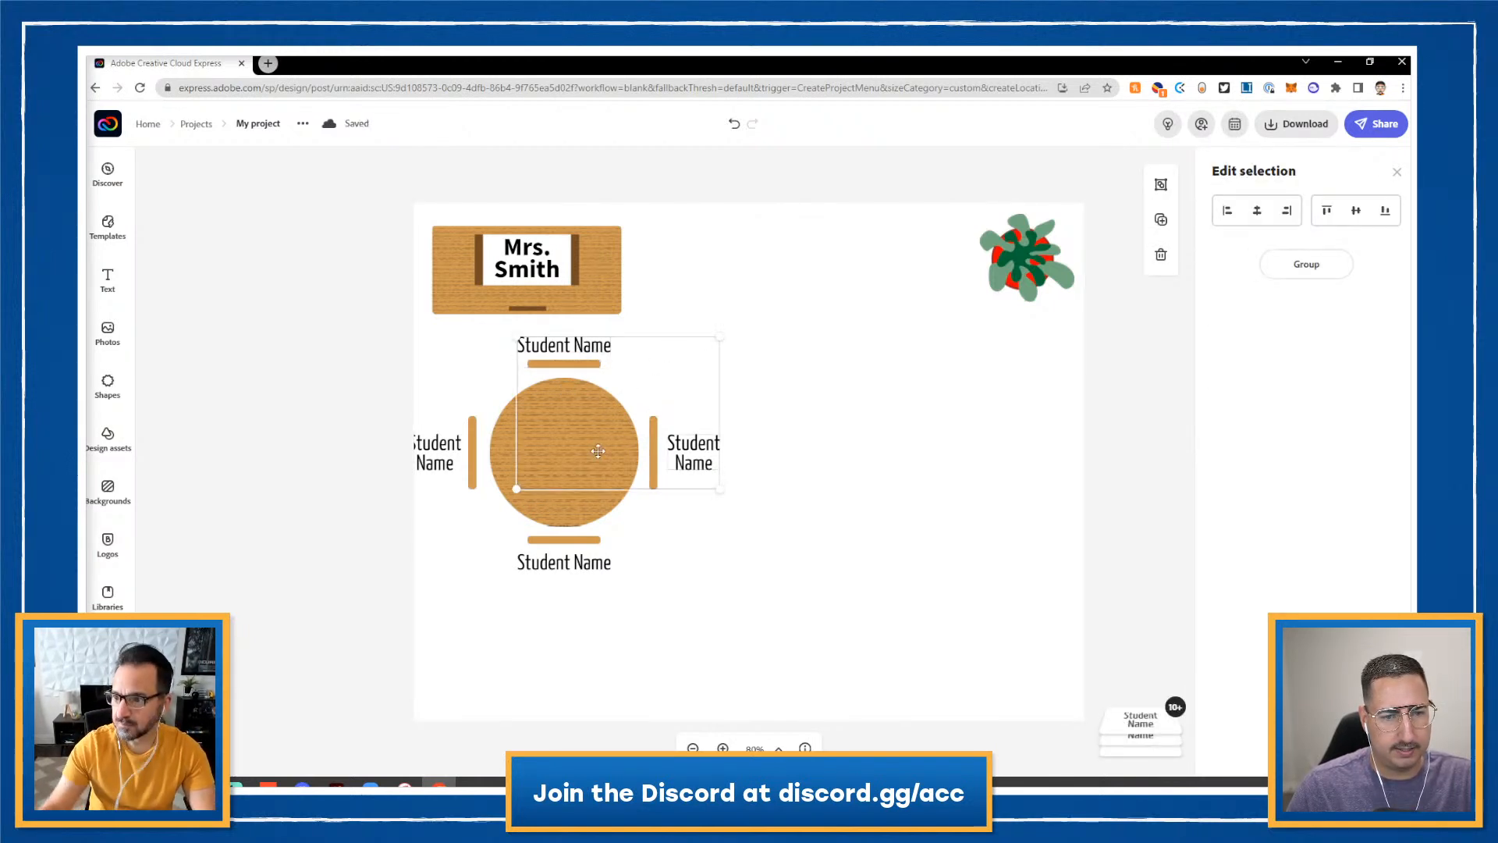
left_click(511, 449, "shift")
left_click(473, 459, "shift")
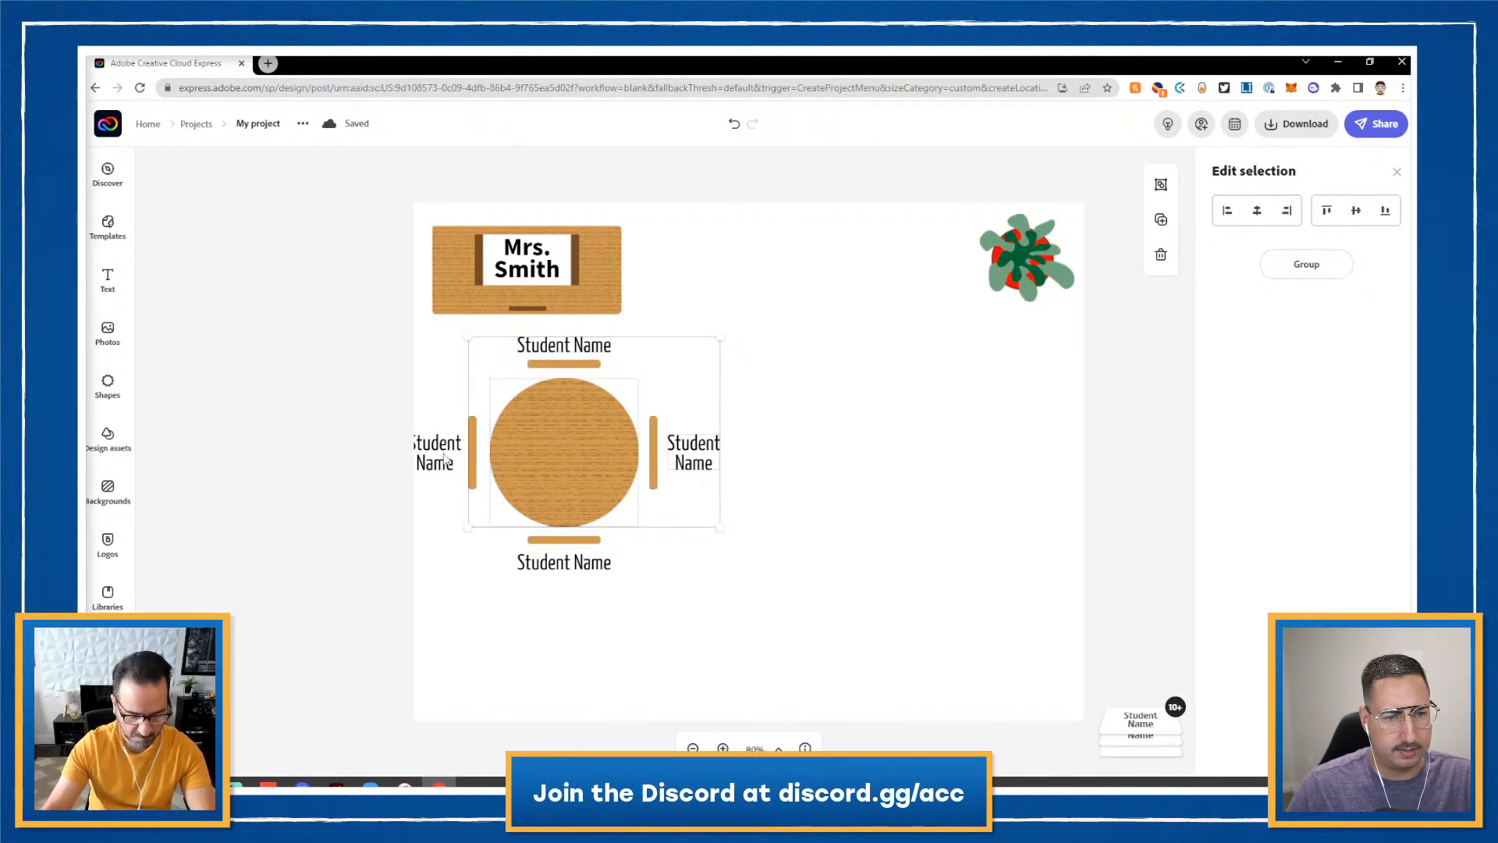
left_click(441, 453, "shift")
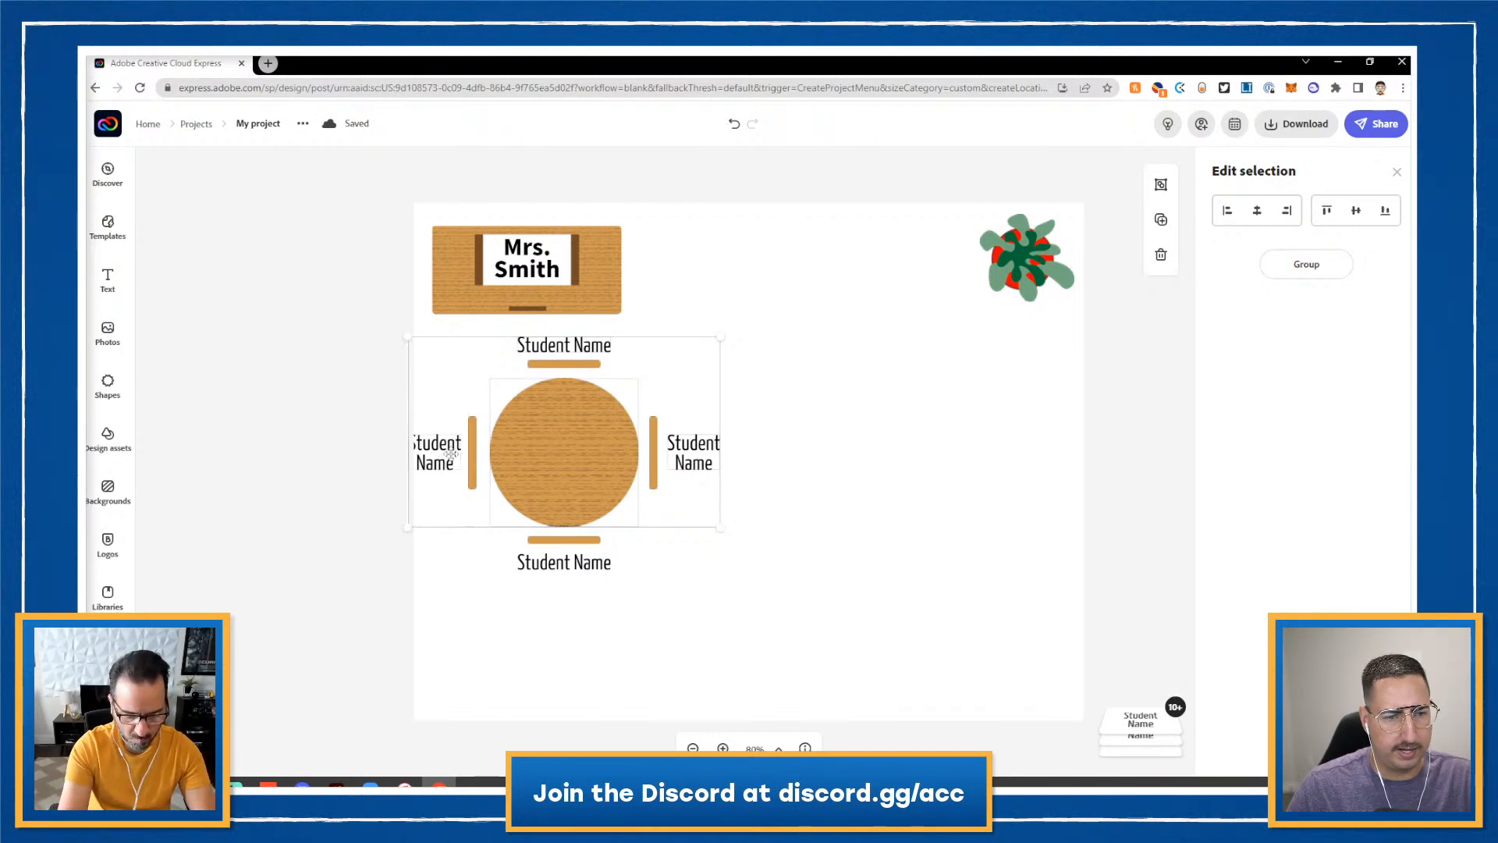
left_click(565, 540, "shift")
left_click(565, 562, "shift")
left_click_drag(594, 492, 609, 490)
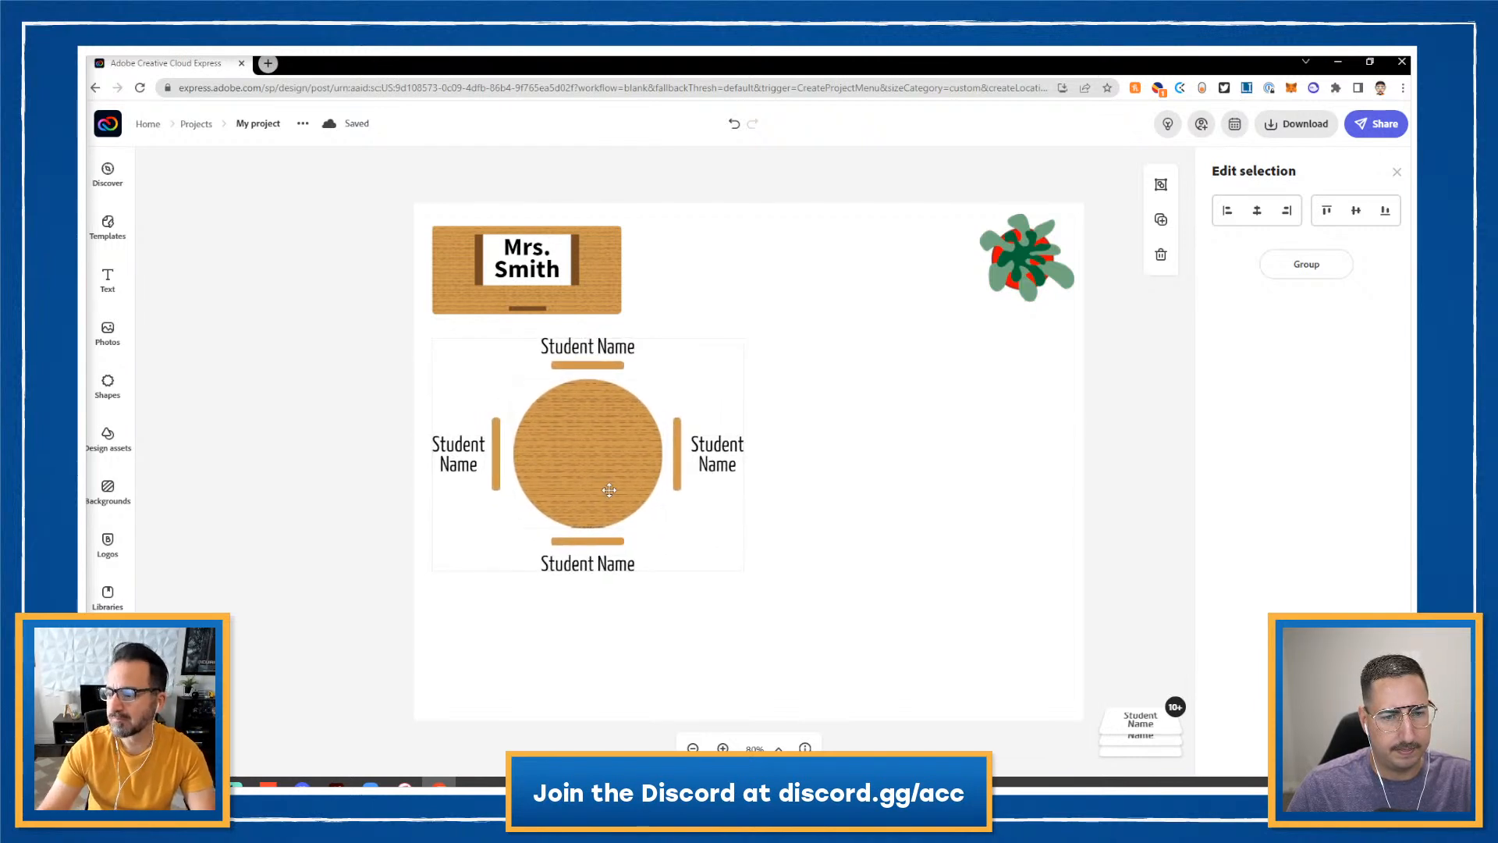
- Group the table arrangement and scale it down
left_click(1161, 187)
left_click_drag(744, 571, 662, 509)
left_click(1127, 431)
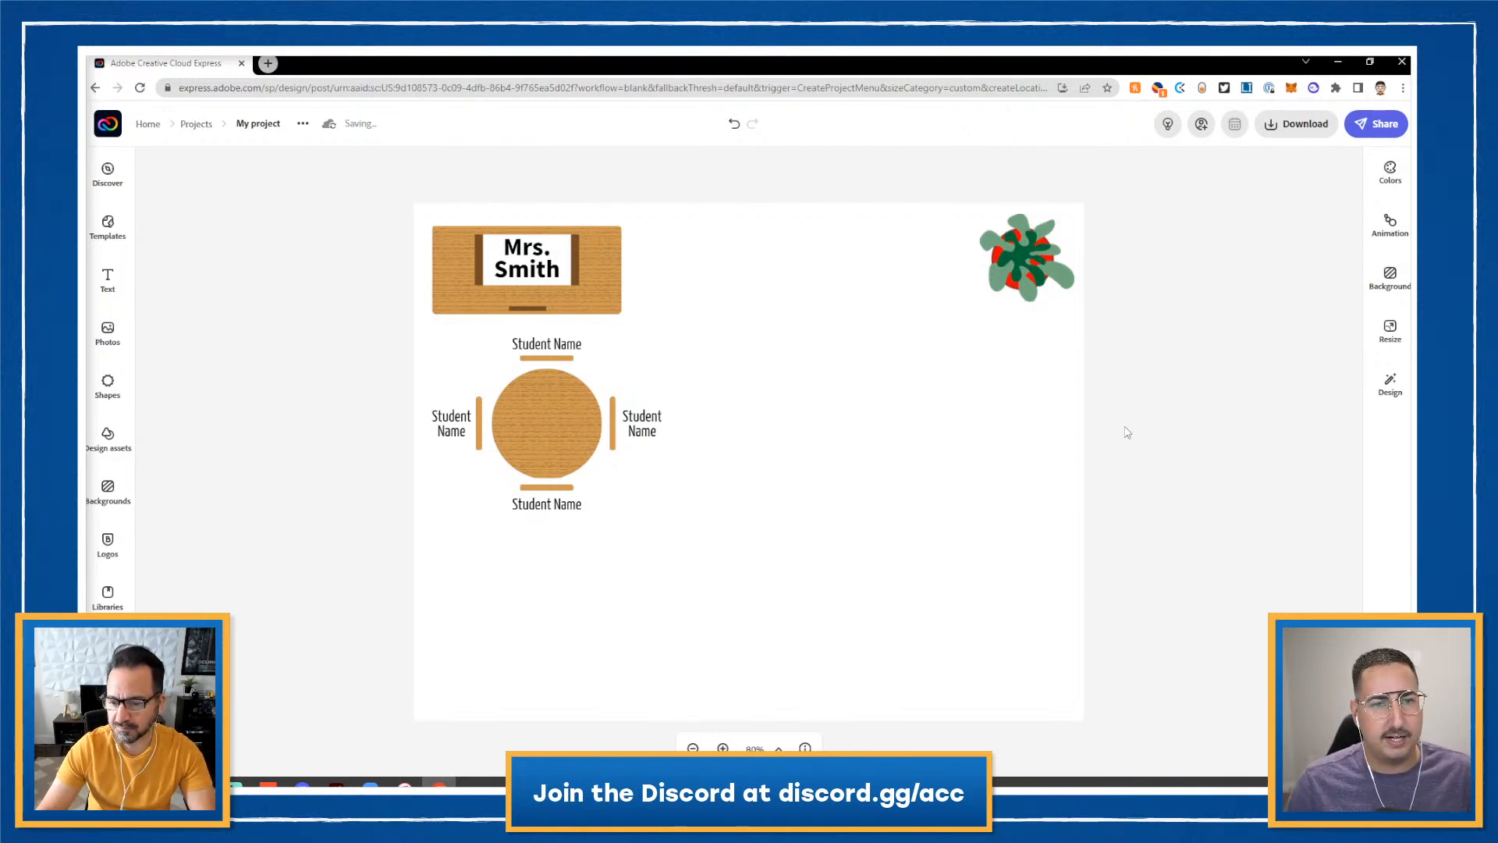
- Duplicate the round table group and place the copy to the right of the original
left_click(657, 428)
left_click(654, 427)
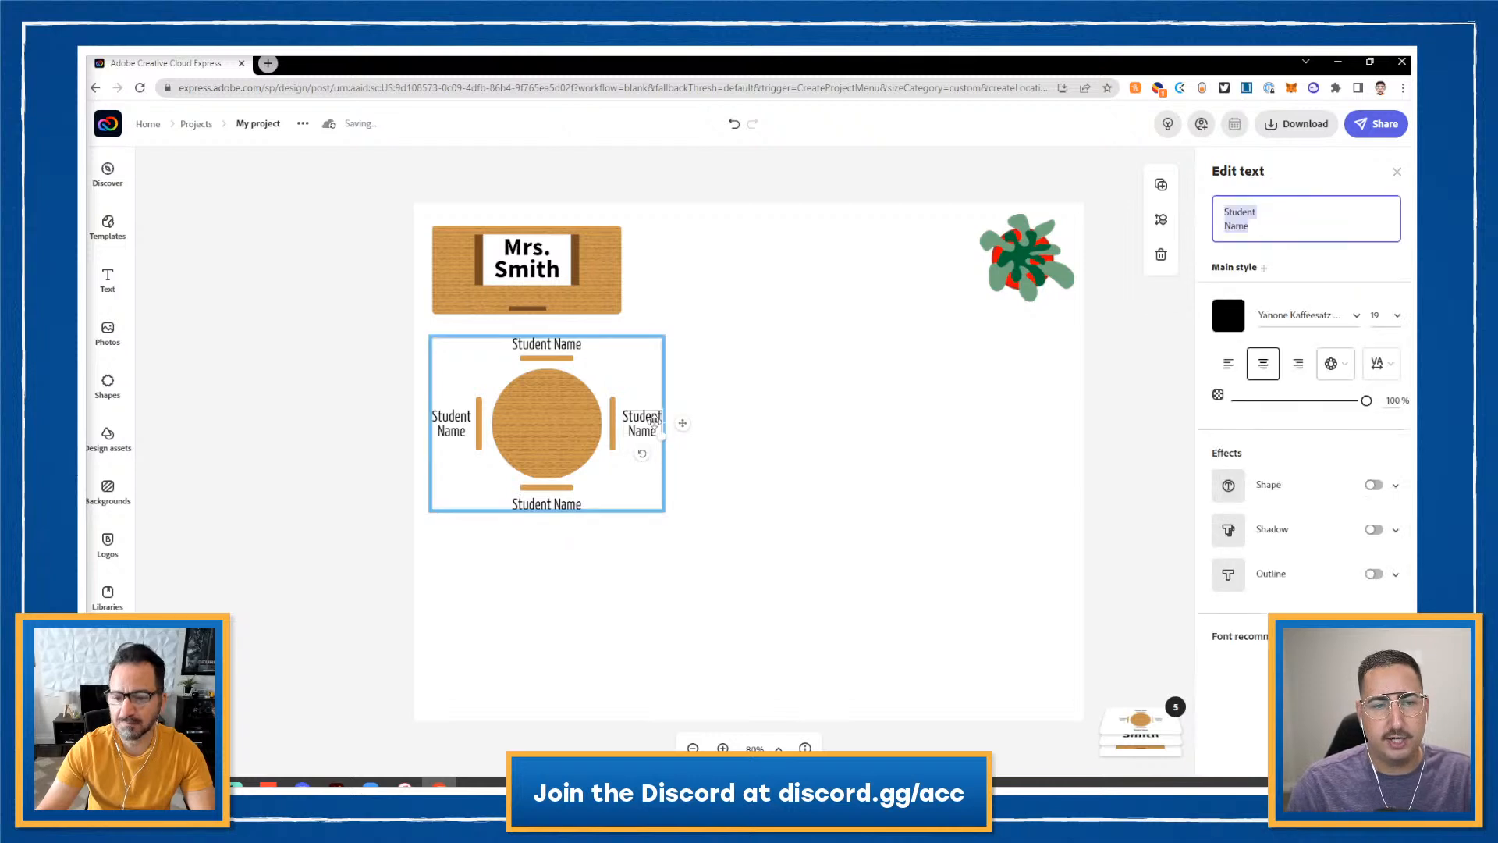
left_click(759, 422)
left_click(559, 424)
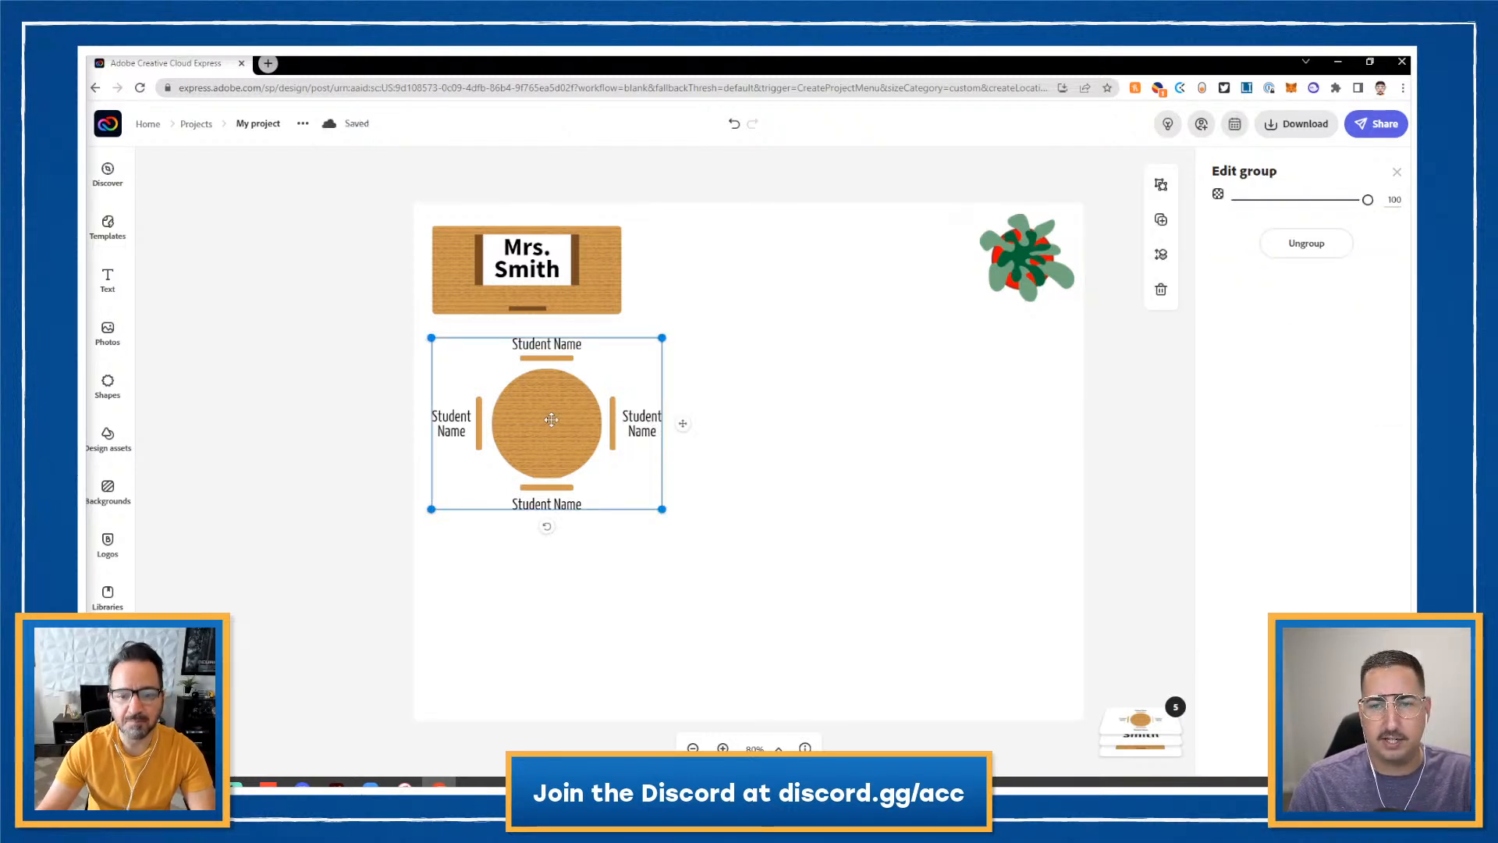
left_click(1161, 220)
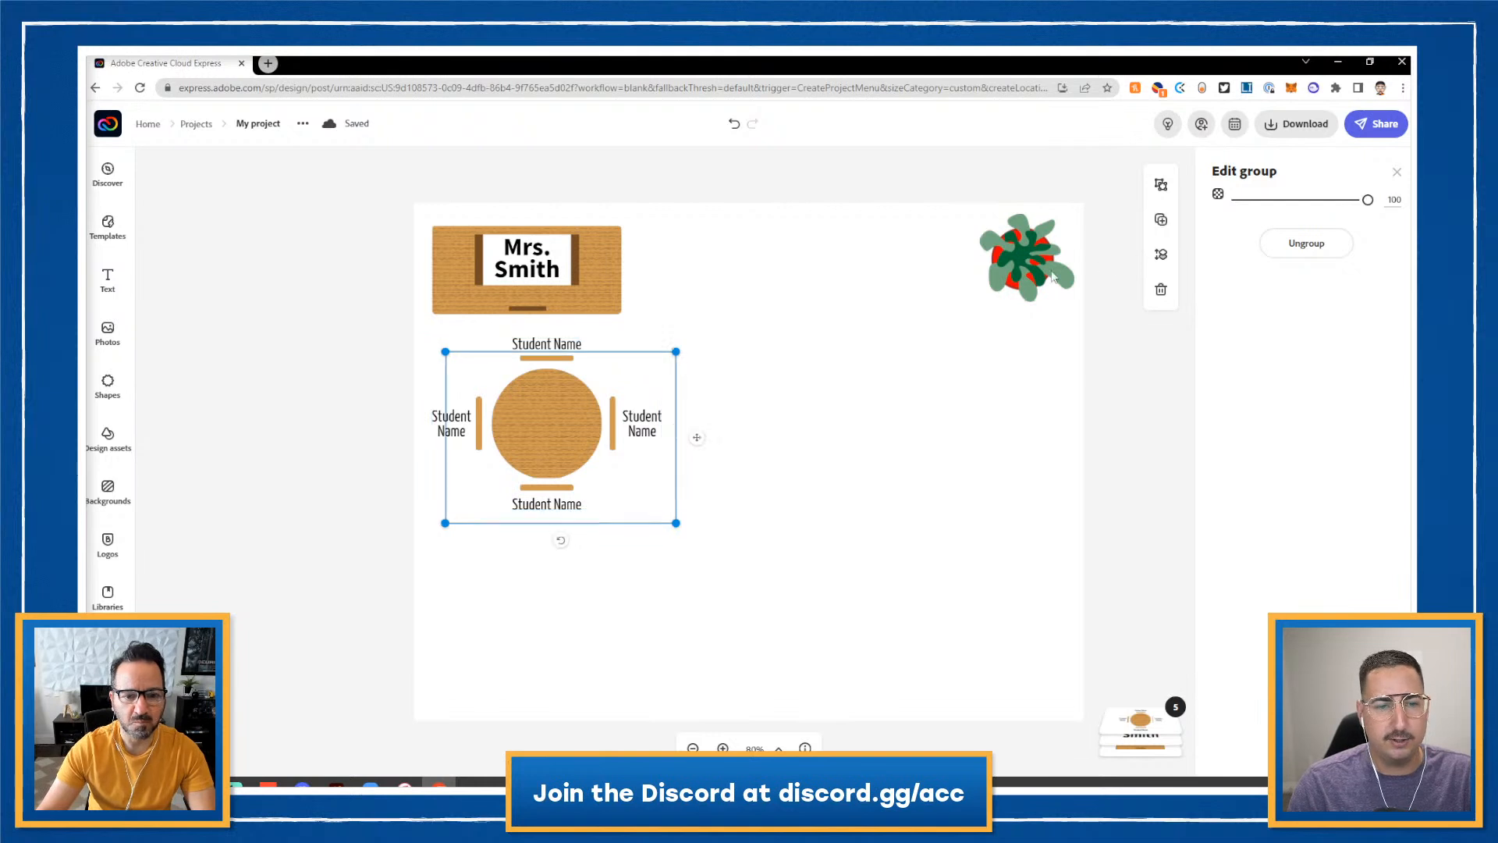
left_click_drag(646, 434, 819, 434)
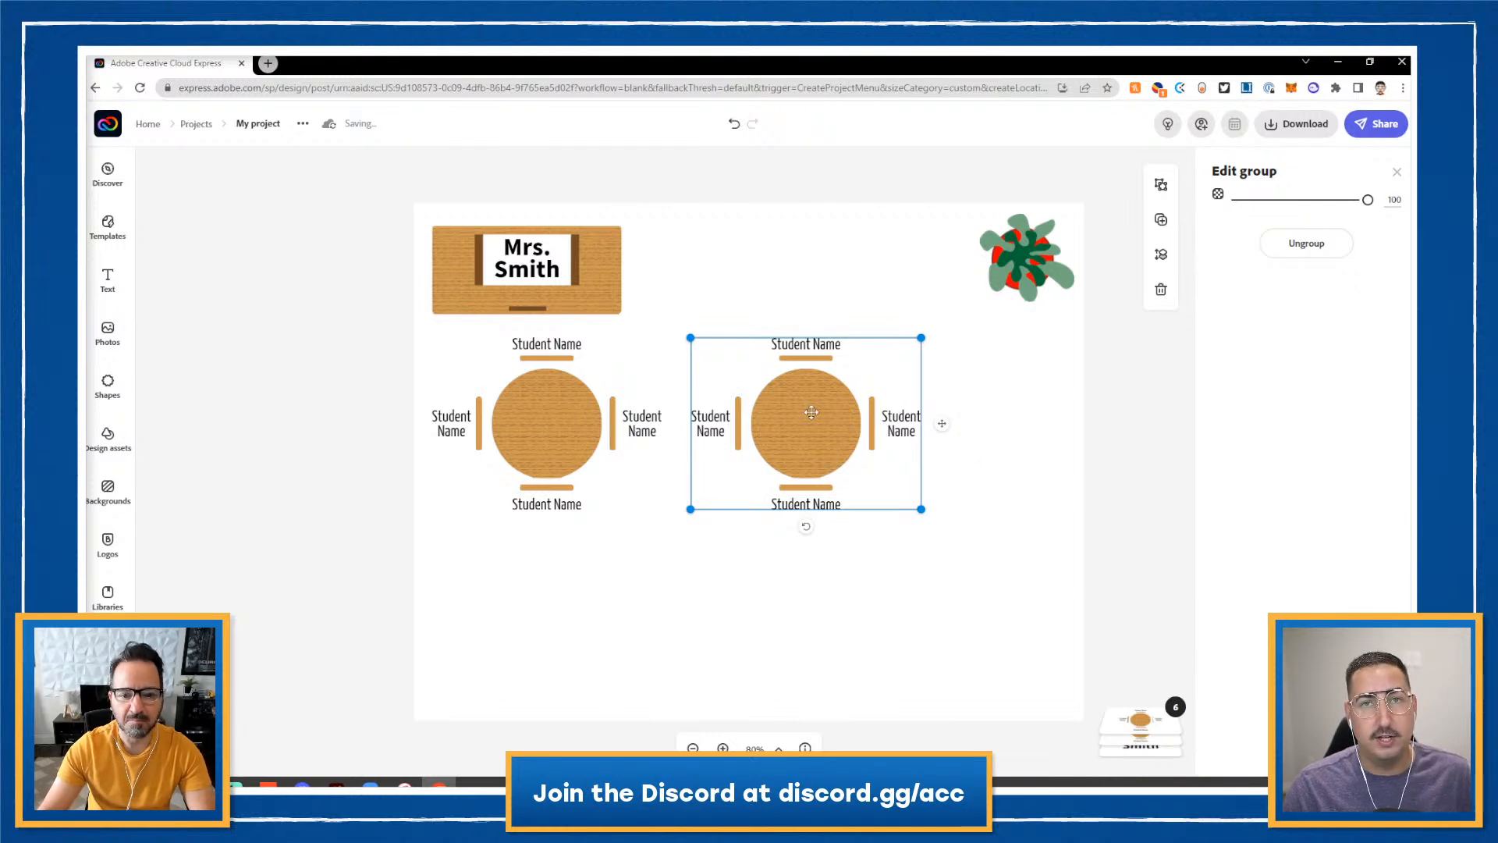
left_click(606, 303)
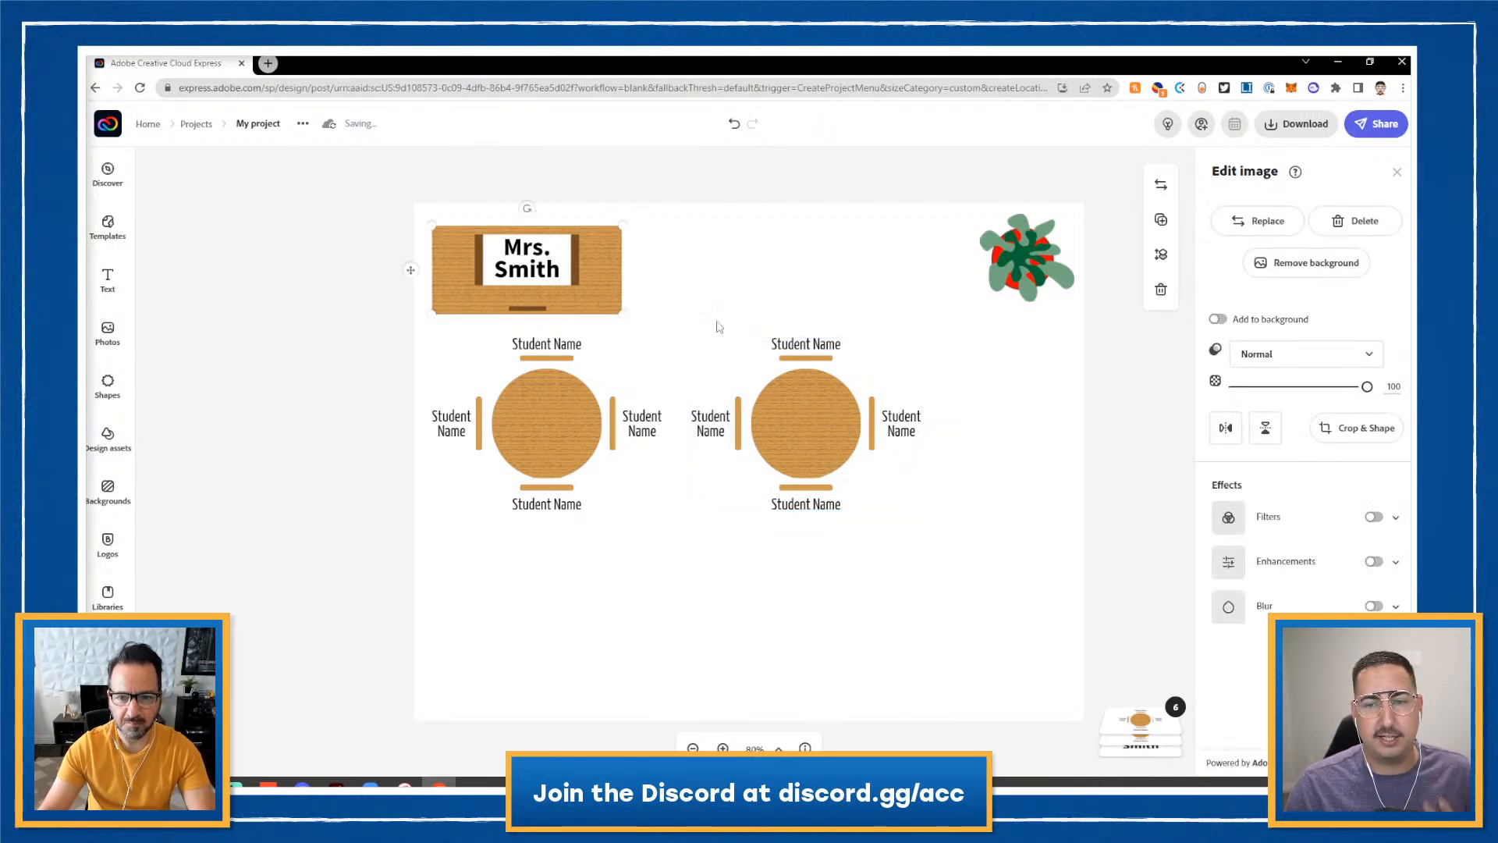
left_click(1374, 518)
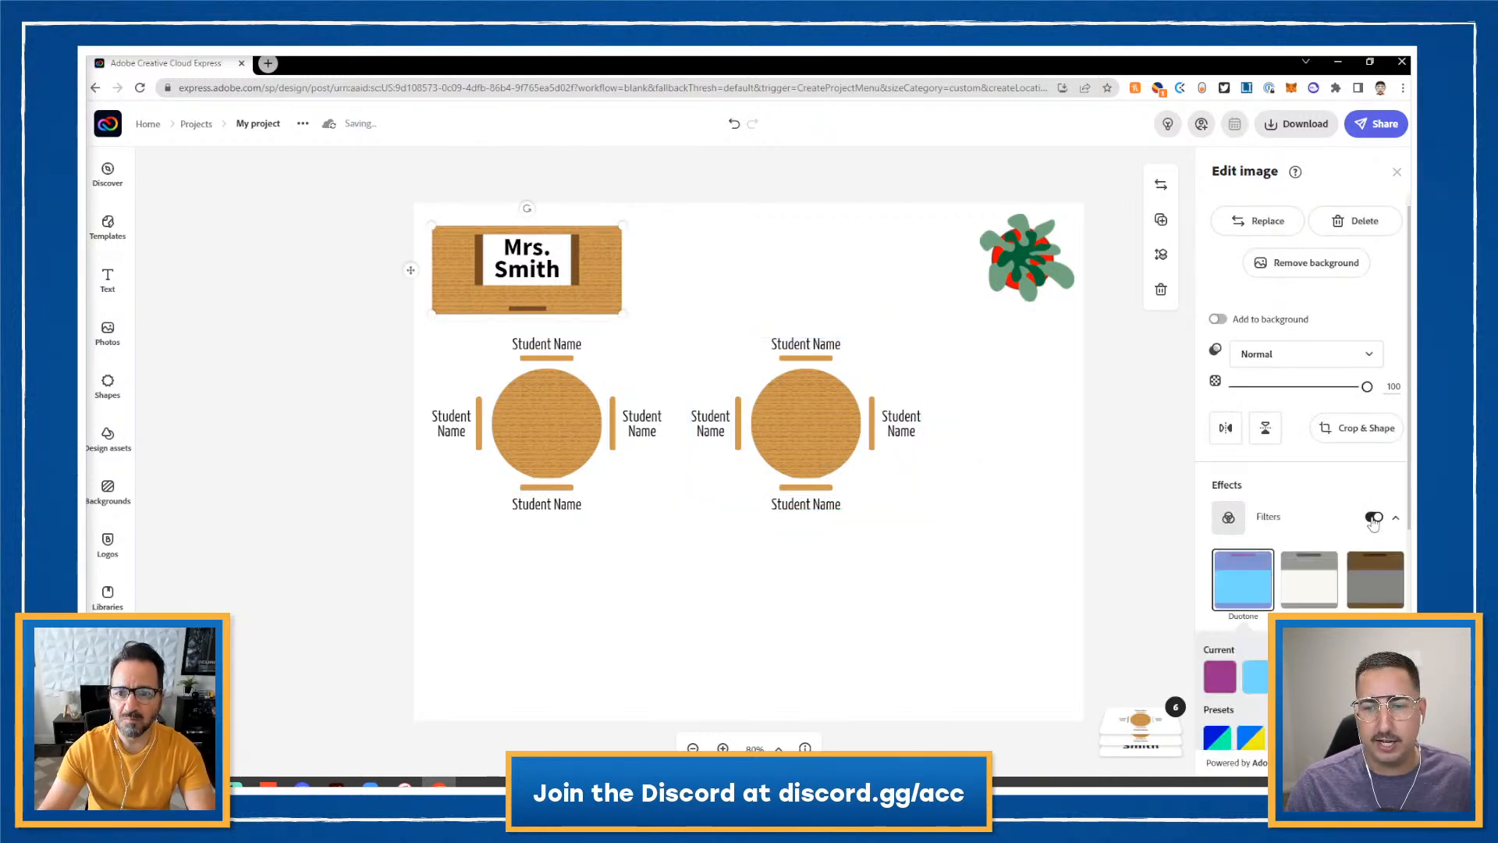
left_click(1327, 593)
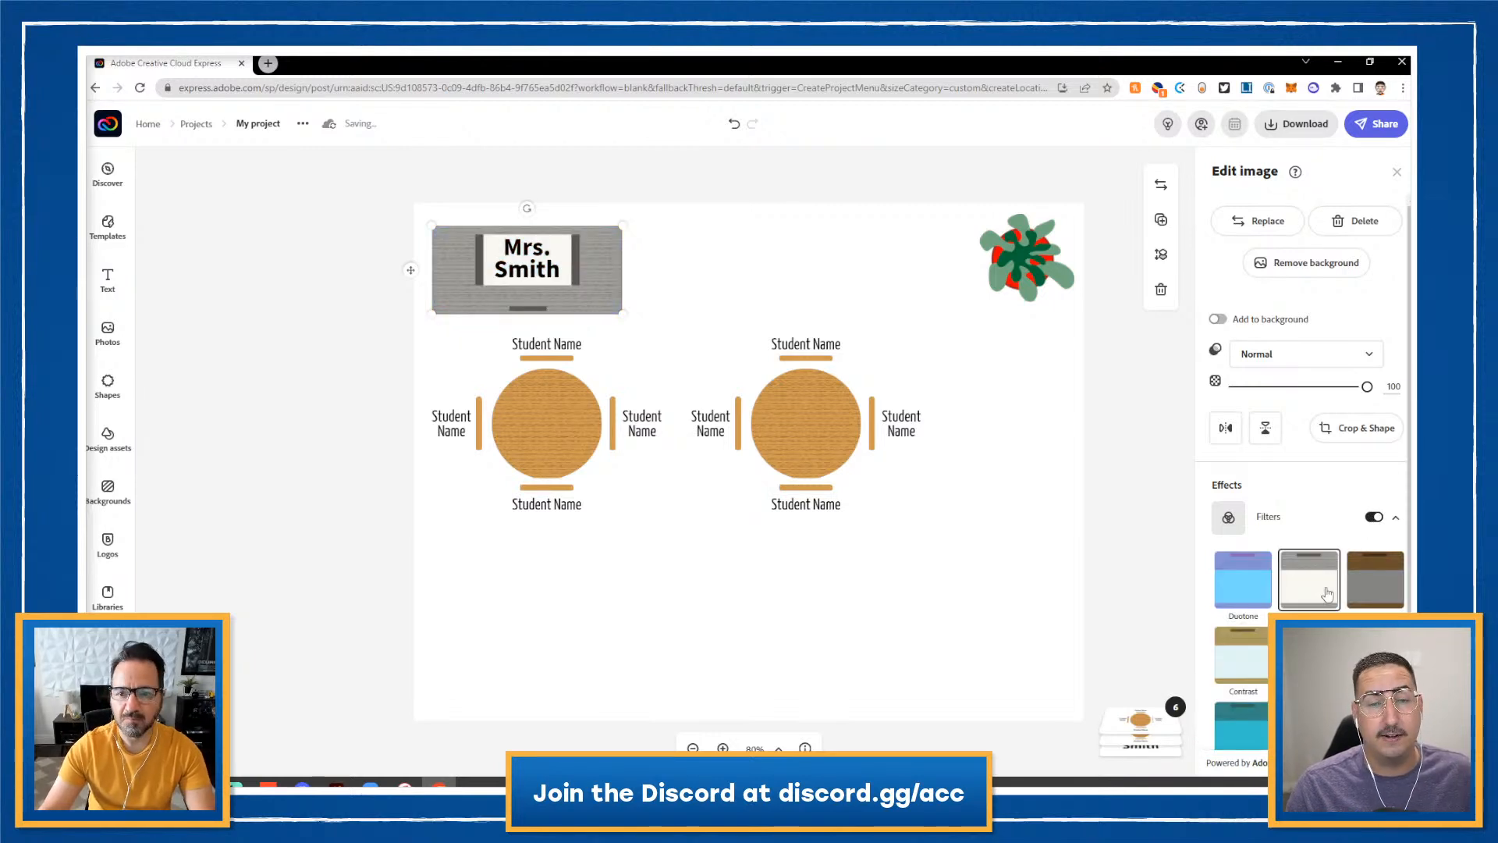
left_click(1373, 518)
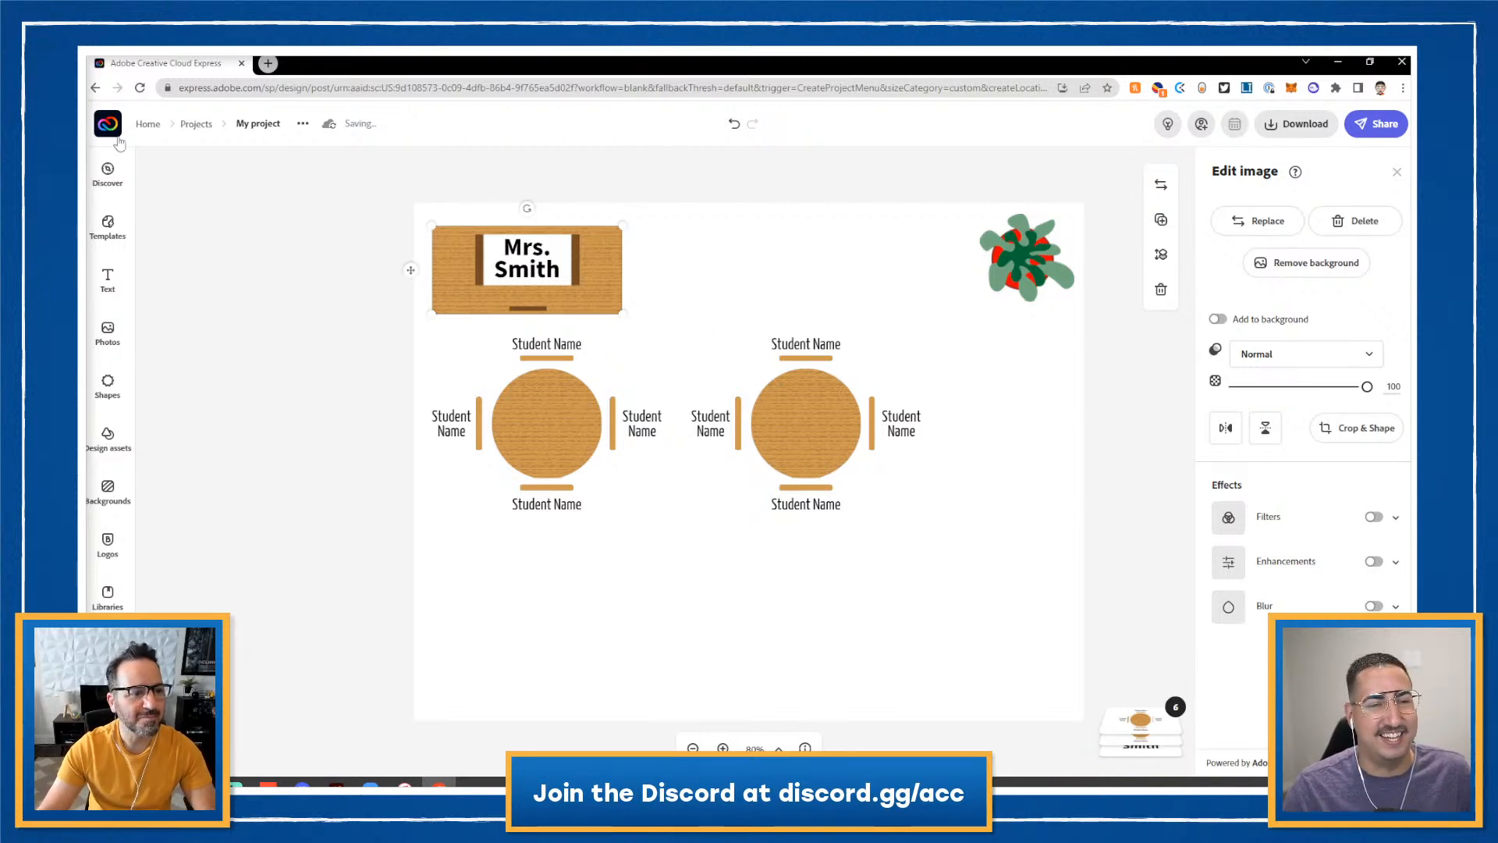
left_click(435, 556)
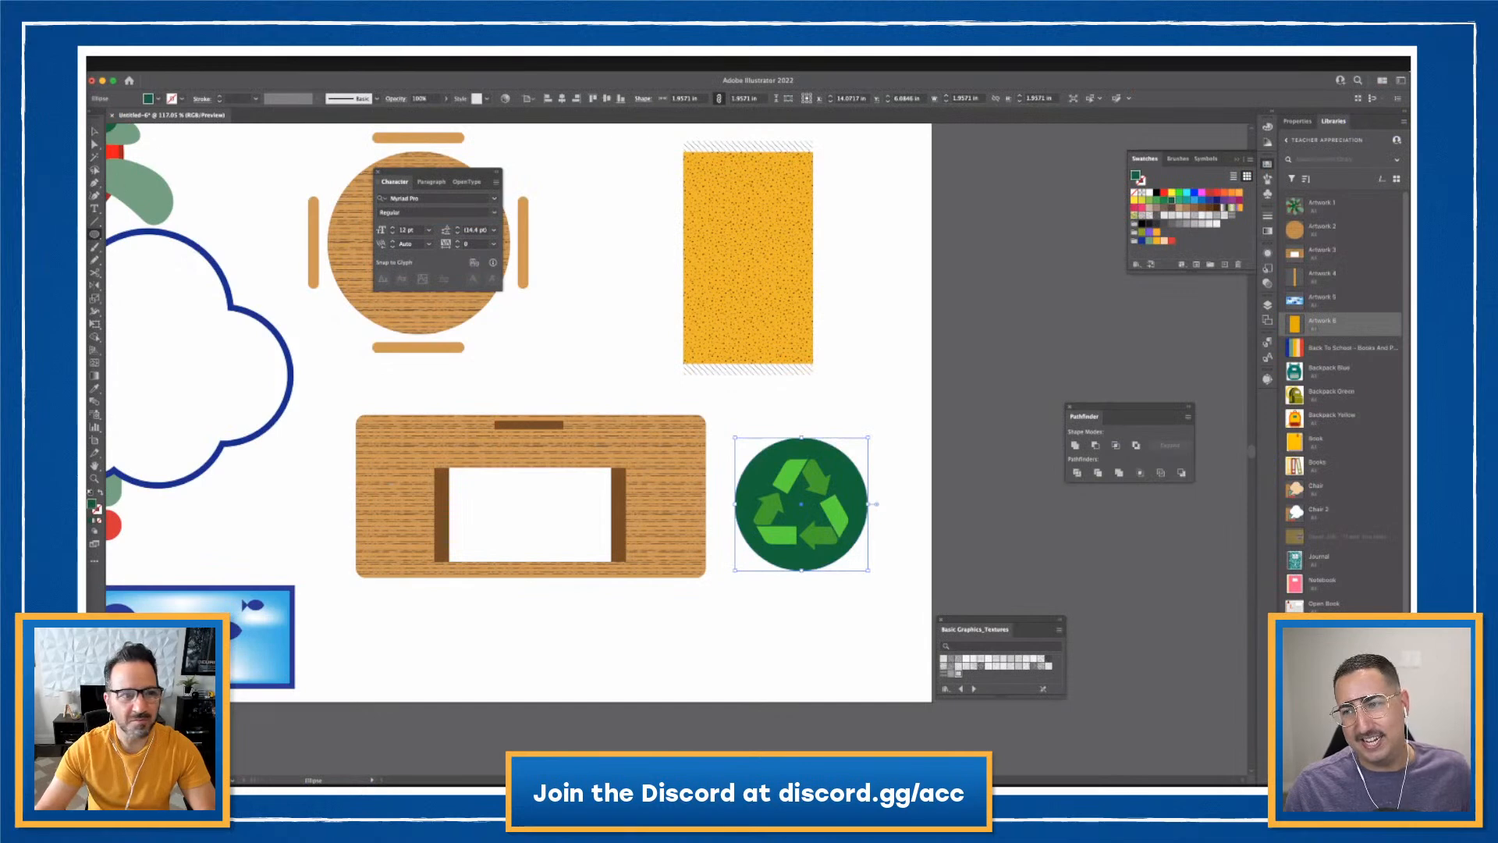
- Drag the green recycling circle into the Libraries panel as Artwork 7
left_click(751, 455)
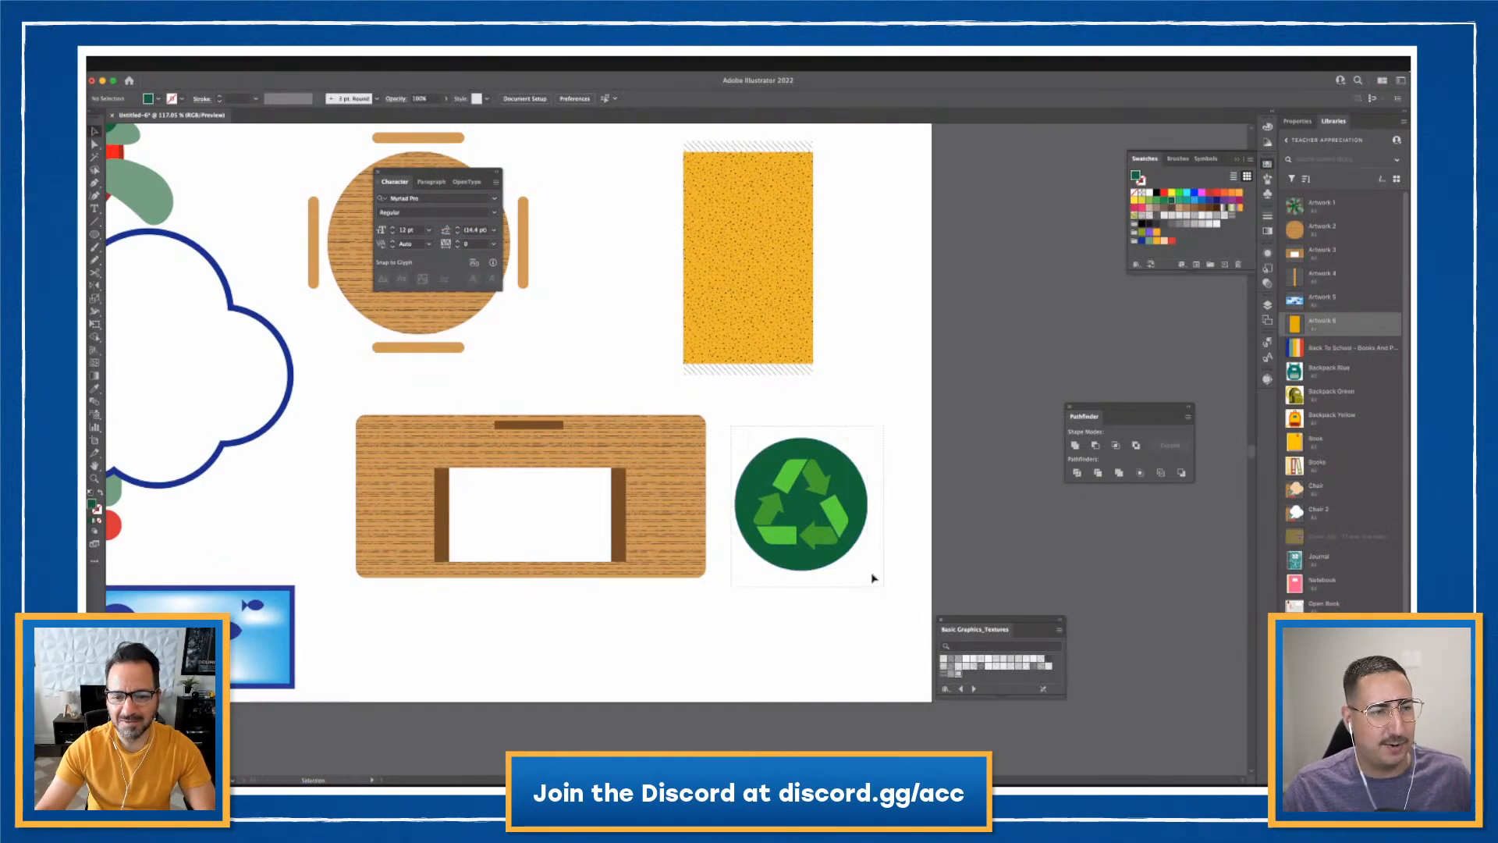
left_click(816, 534)
left_click_drag(815, 534, 1375, 396)
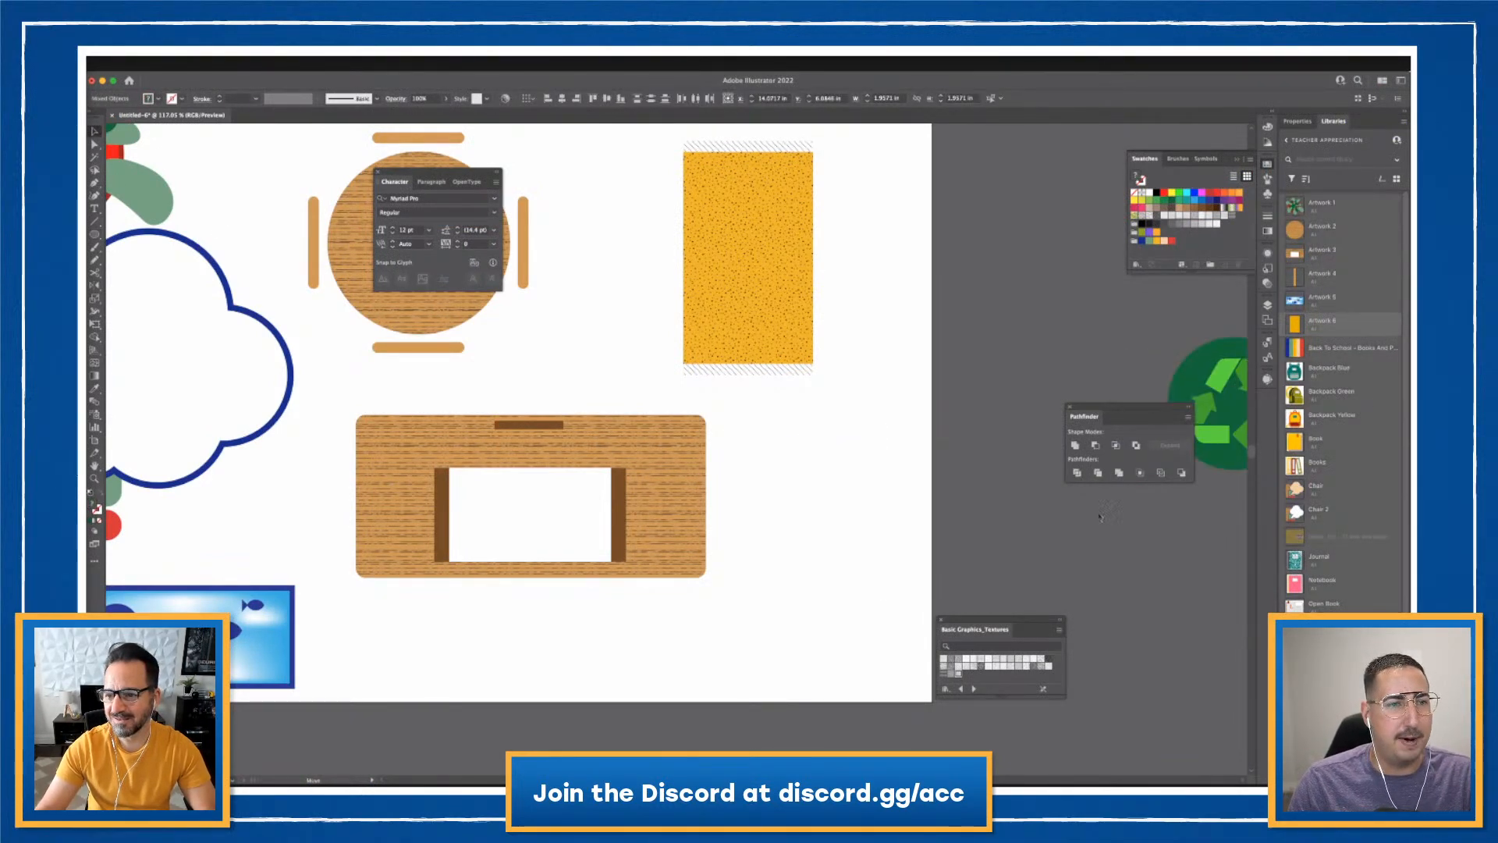
left_click_drag(1101, 515, 1338, 343)
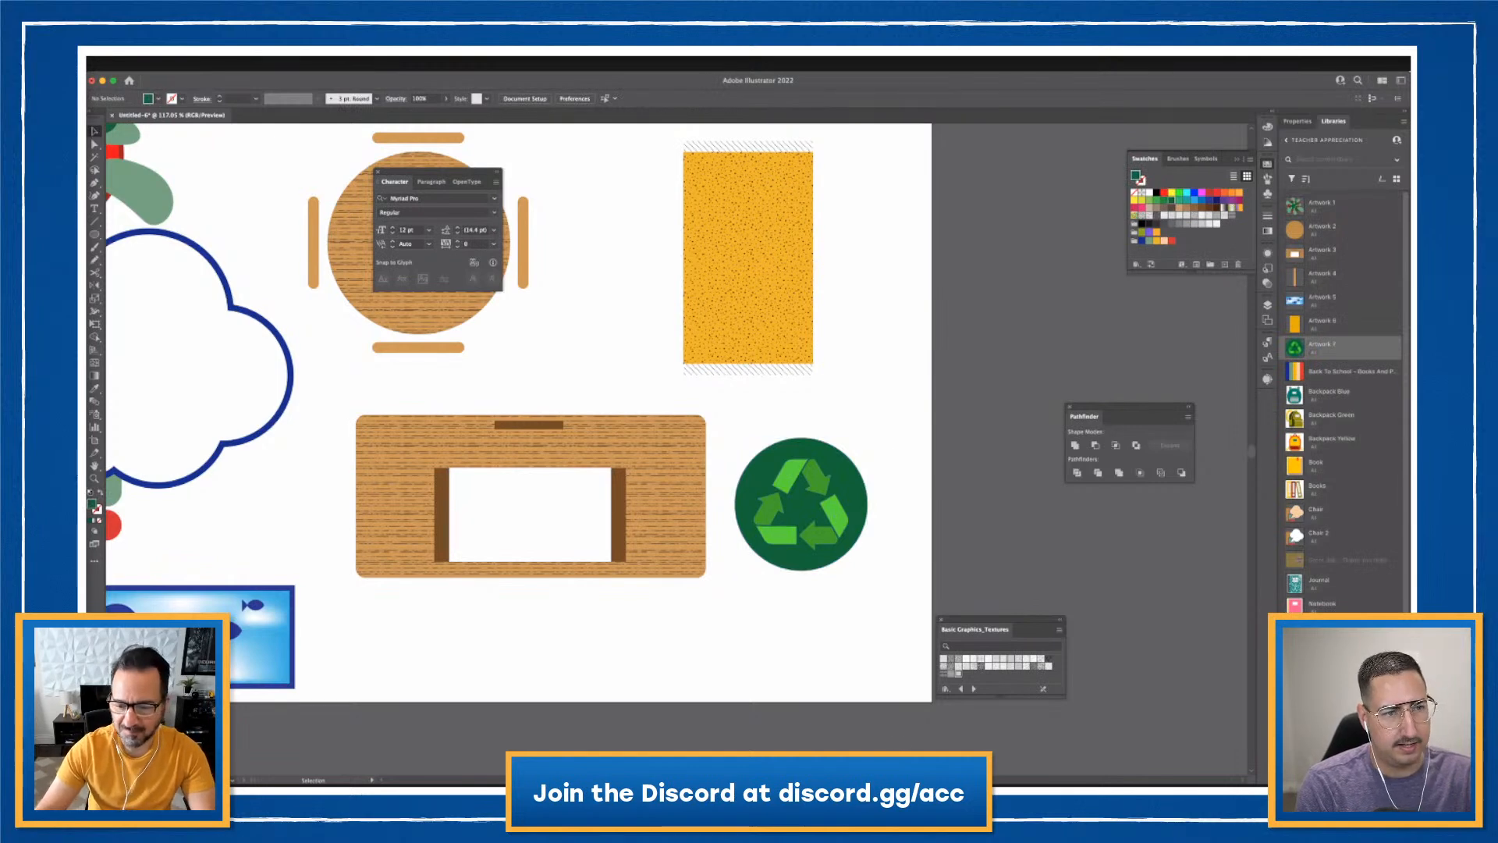
key("Tab")
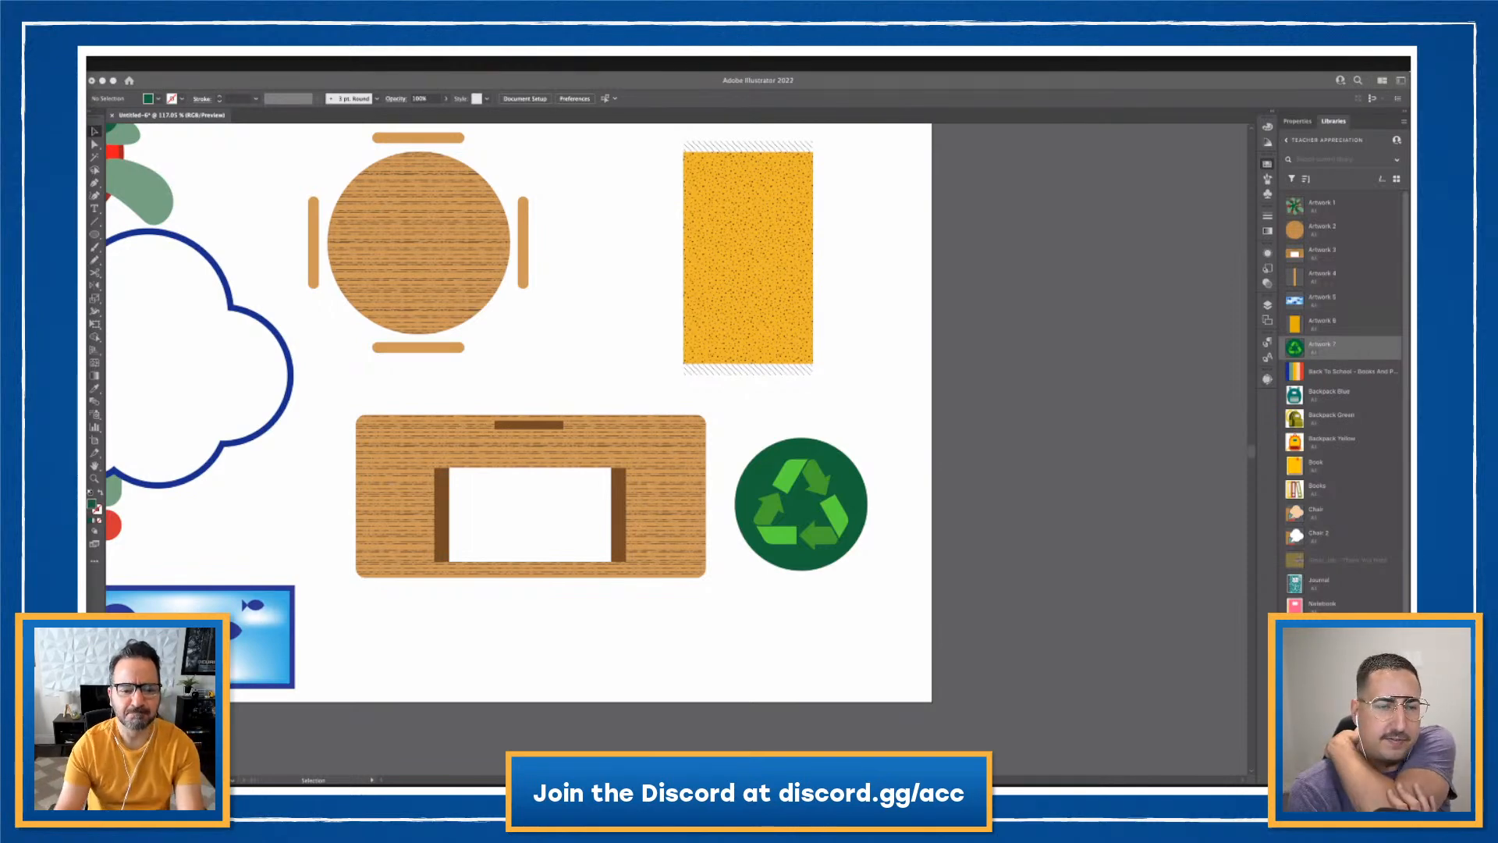
left_click(260, 375)
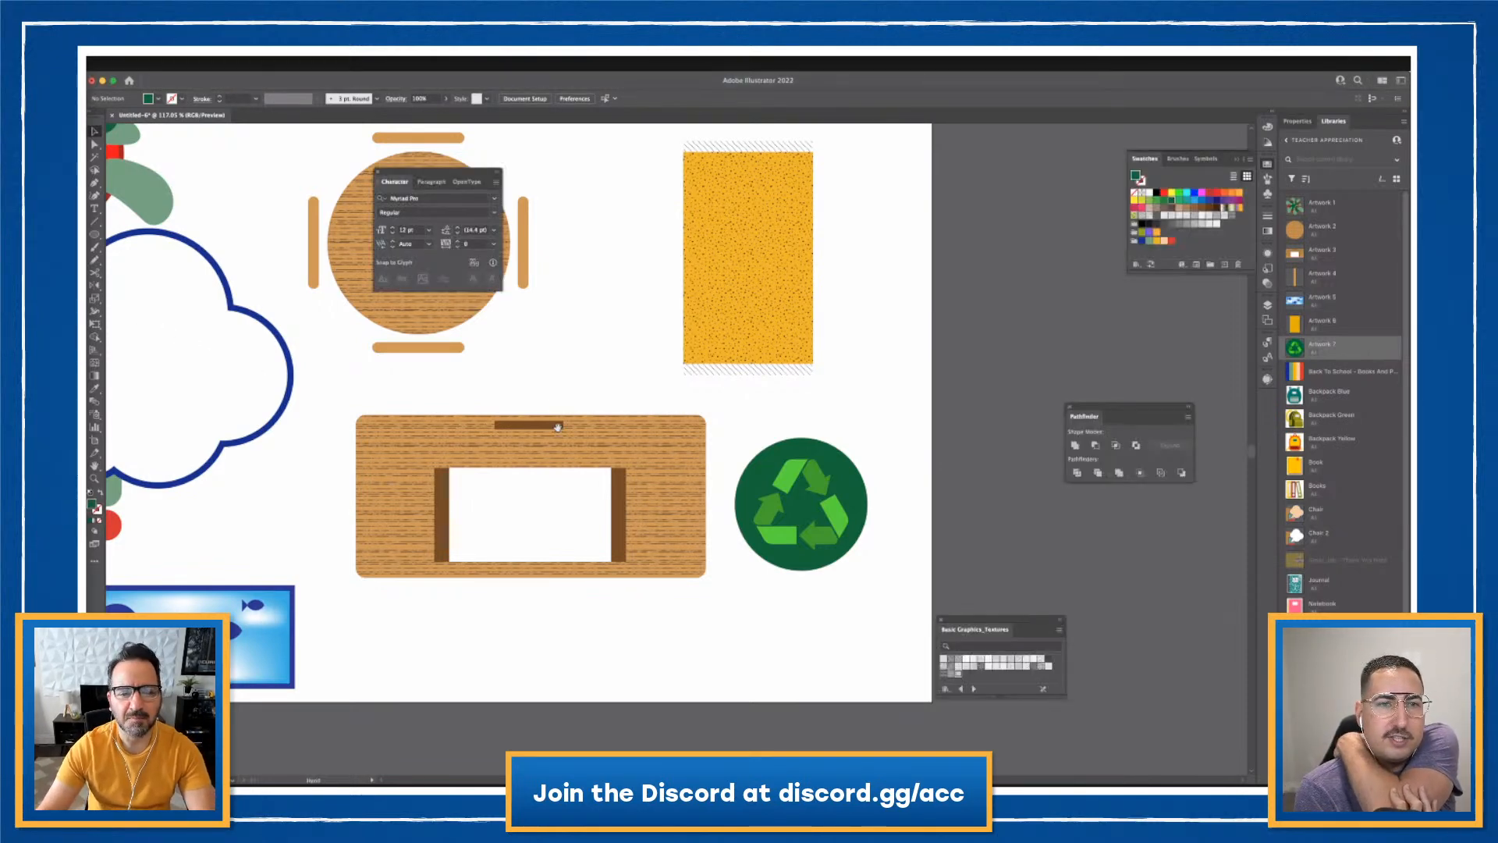
- Move all existing artwork up off the artboard to leave the page empty
key("super+1")
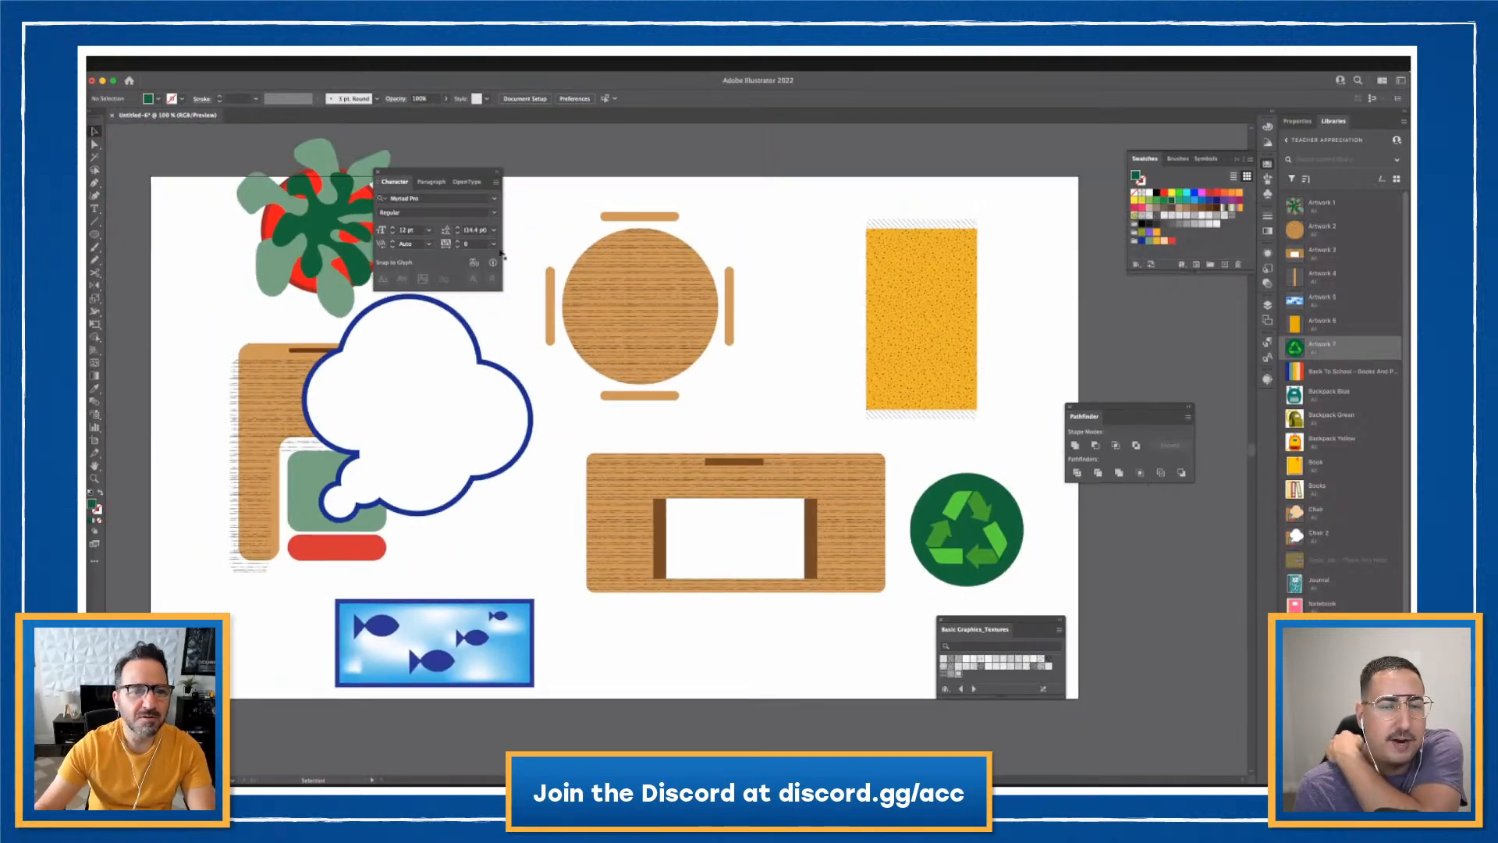
key("super+a")
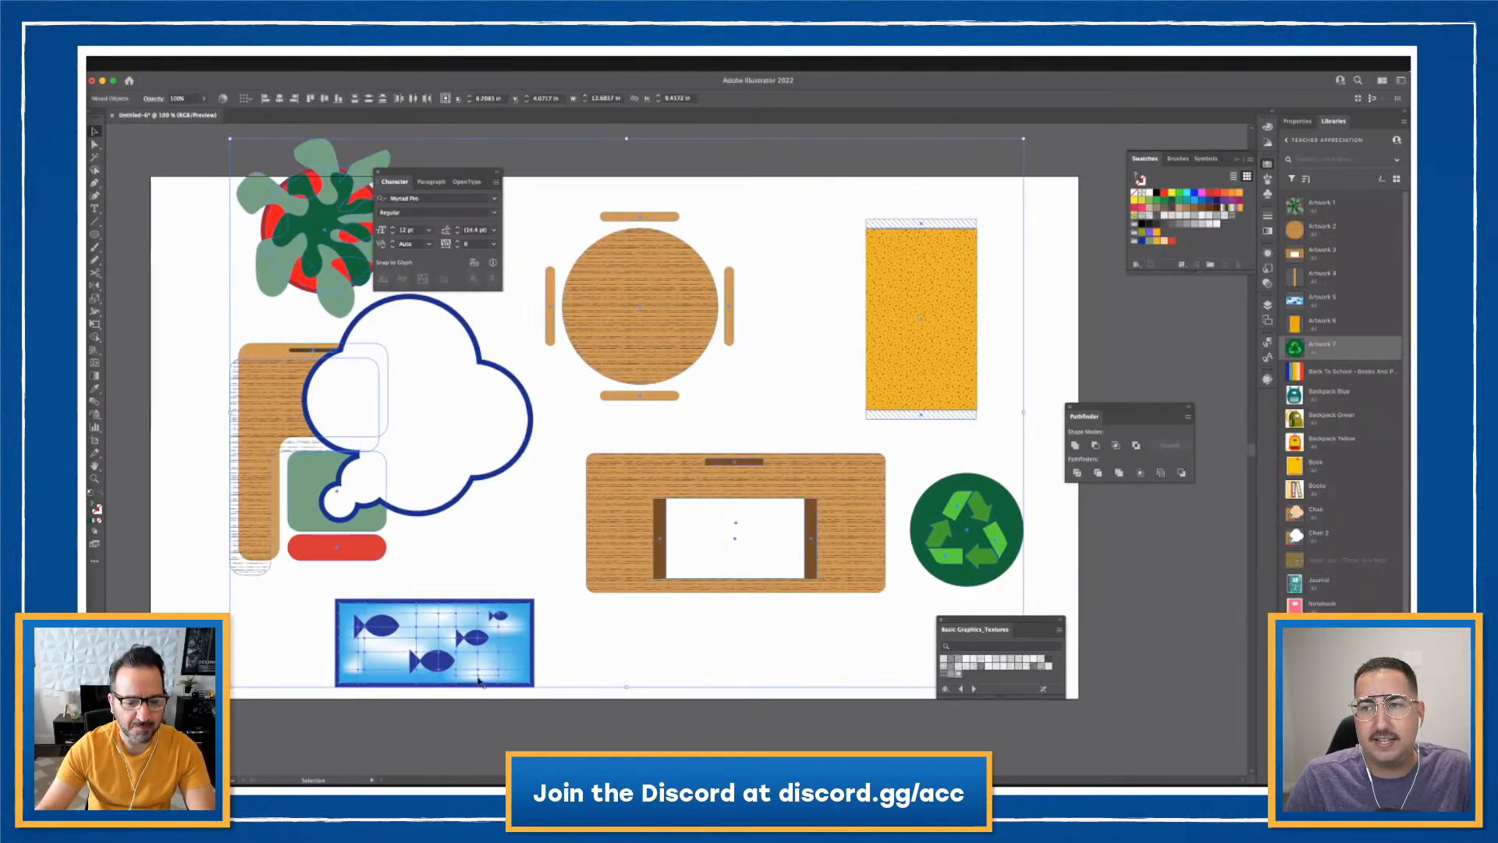
left_click_drag(466, 676, 526, 271)
left_click(729, 474)
left_click_drag(762, 414, 821, 309)
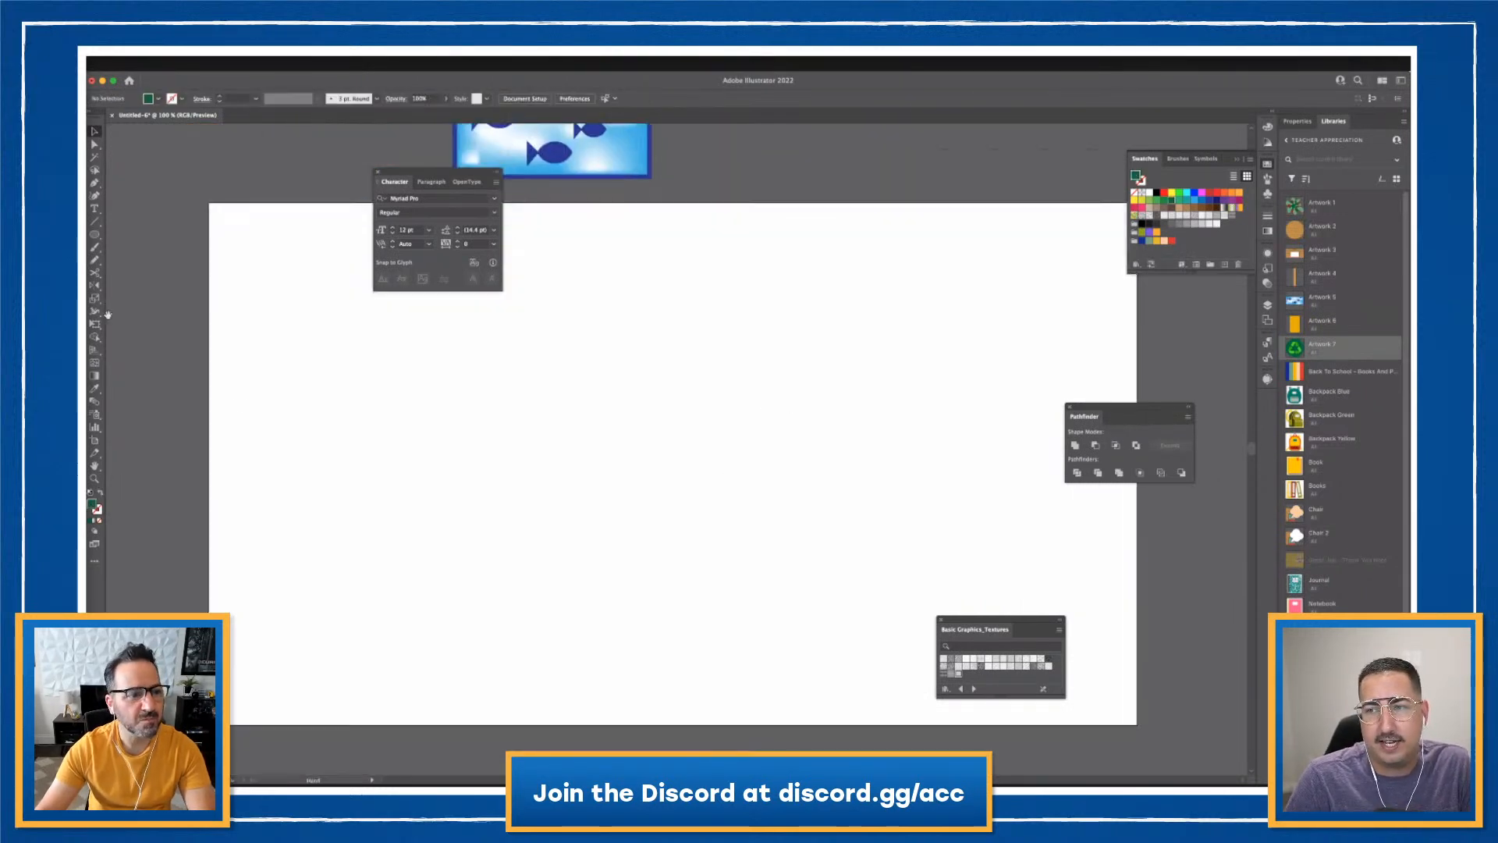
- Type the 'Days of The Week!' title on the empty artboard and scale it up large
left_click(95, 208)
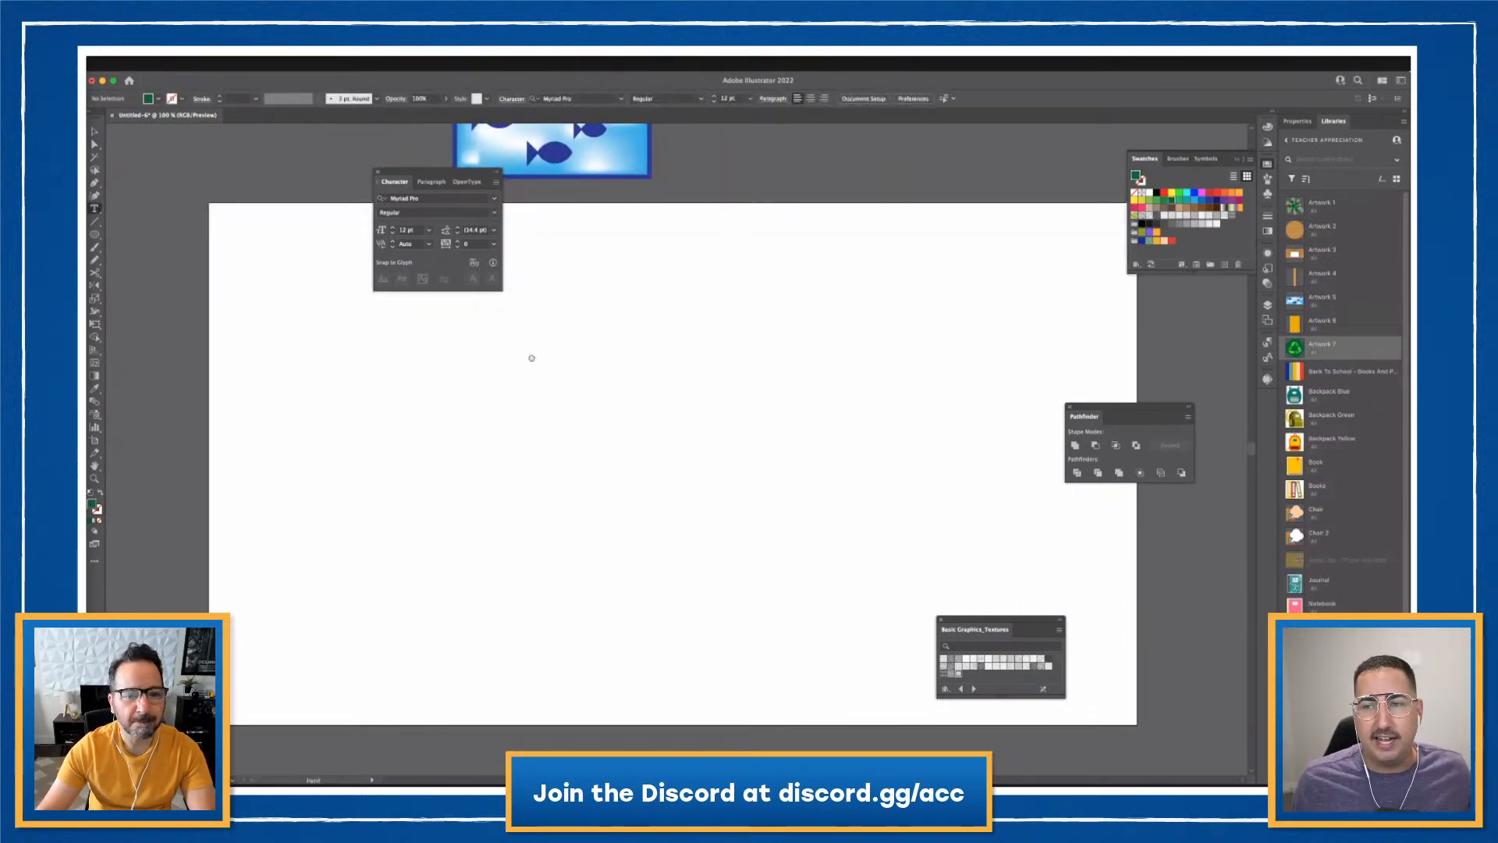
scroll(530, 355, "up", 4)
scroll(530, 355, "down", 2)
left_click(423, 337)
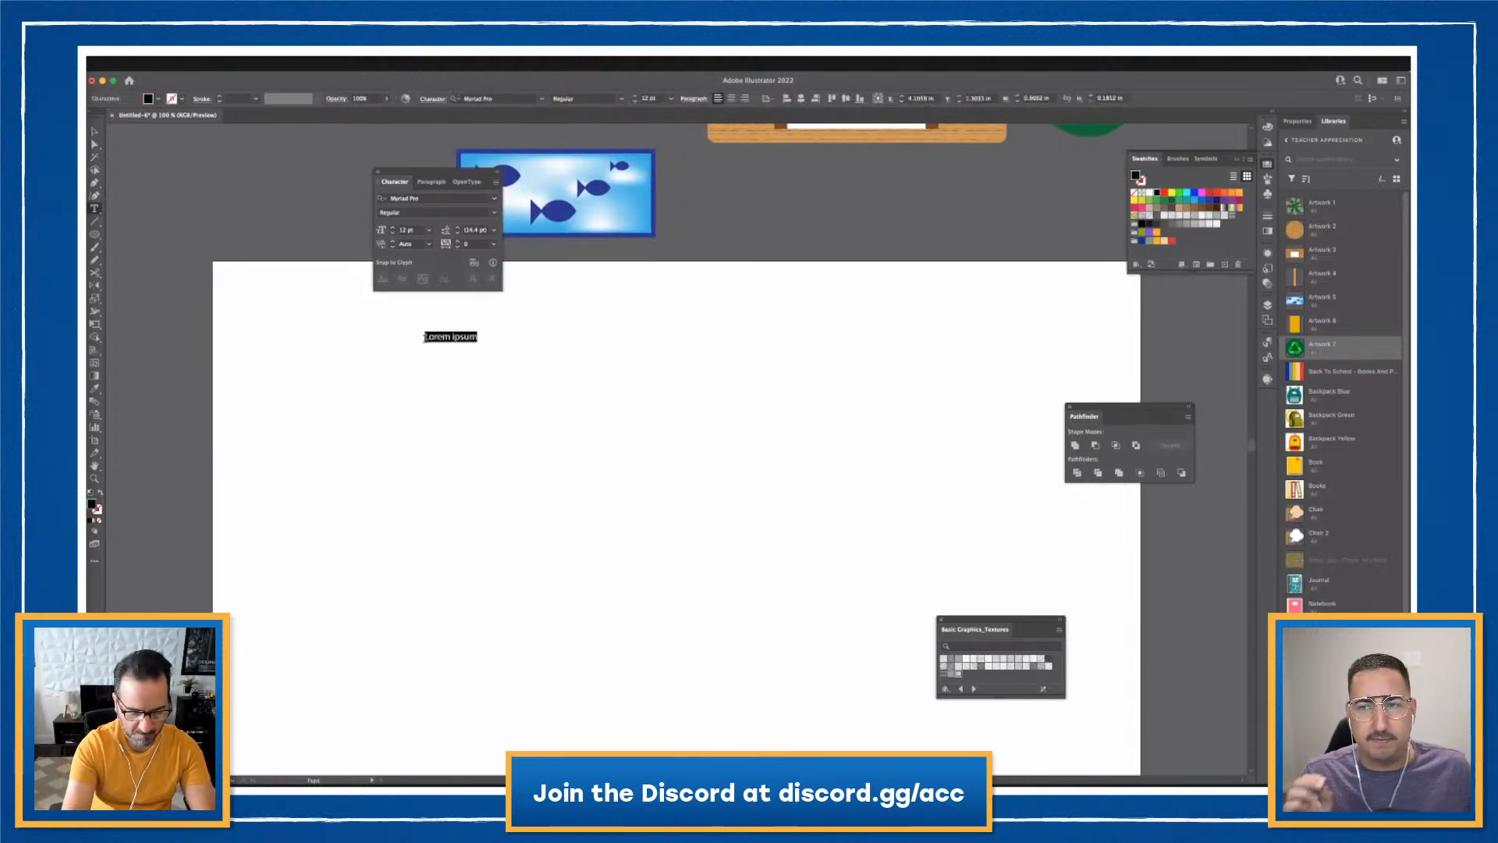
type("Pa")
type("ys")
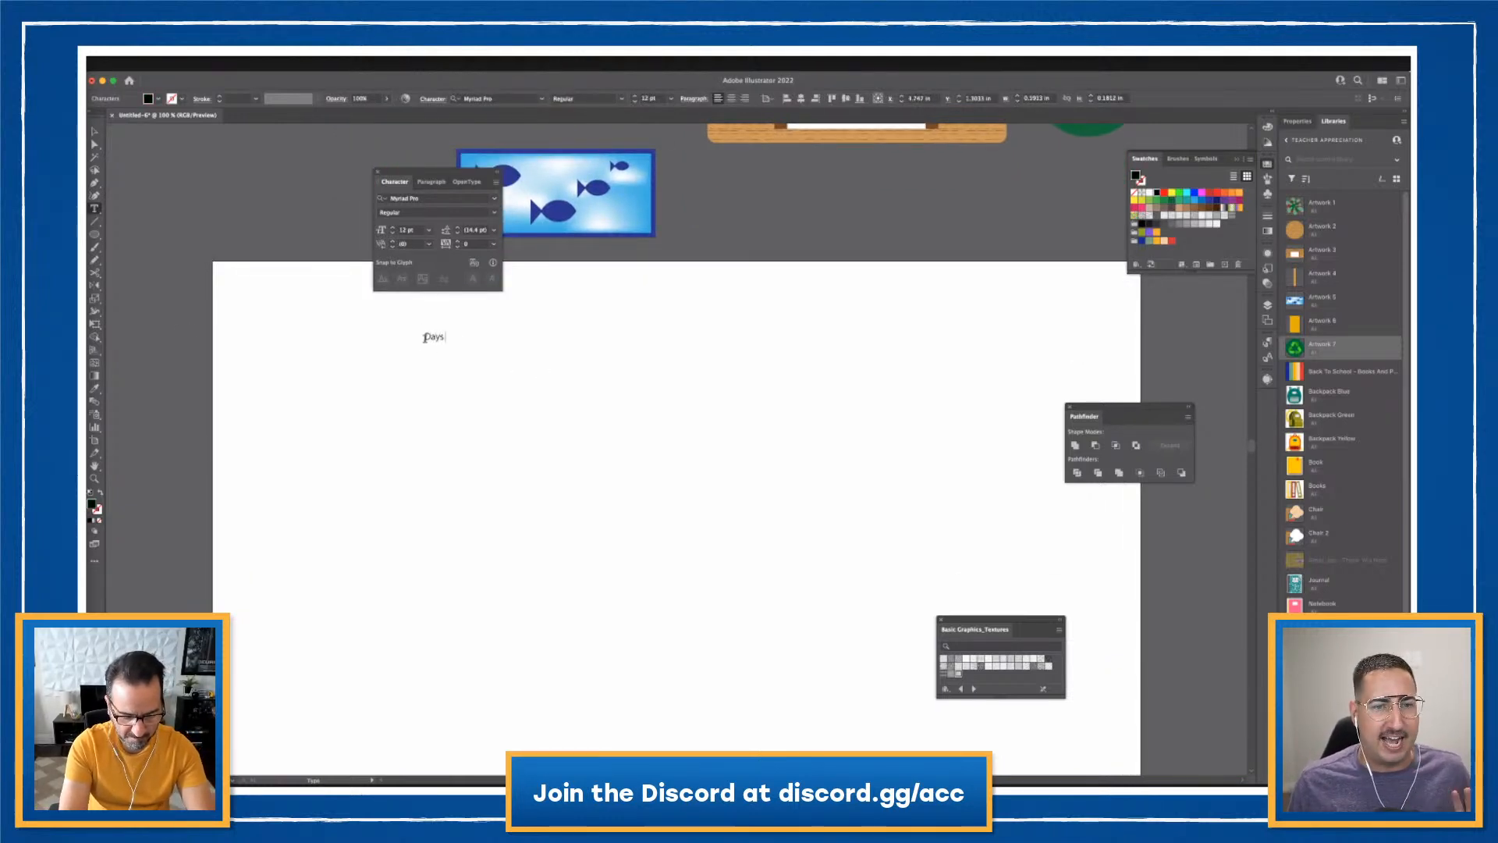
type(" of The Week!")
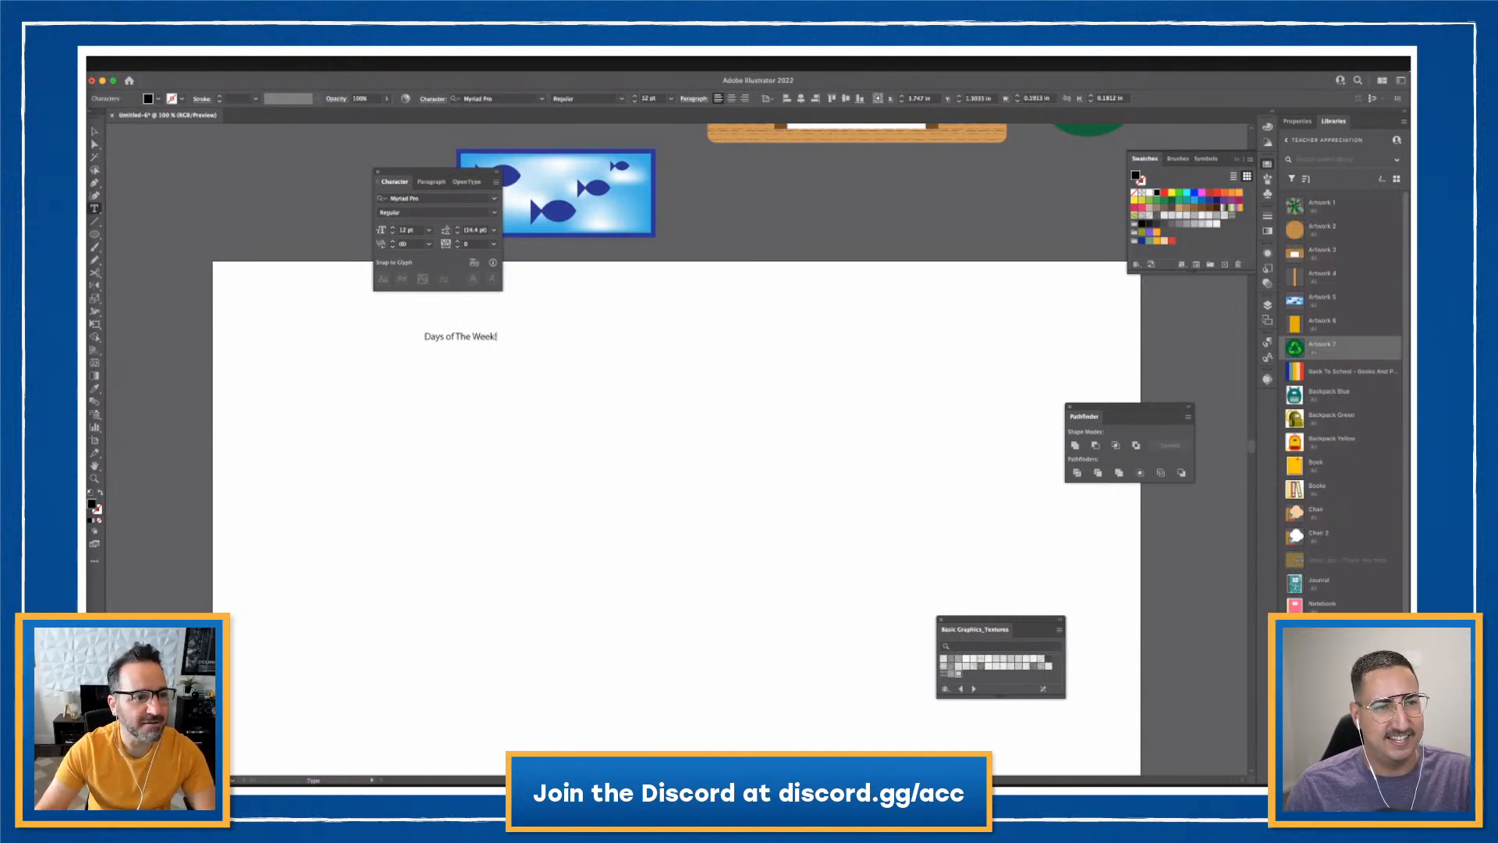
key("Escape")
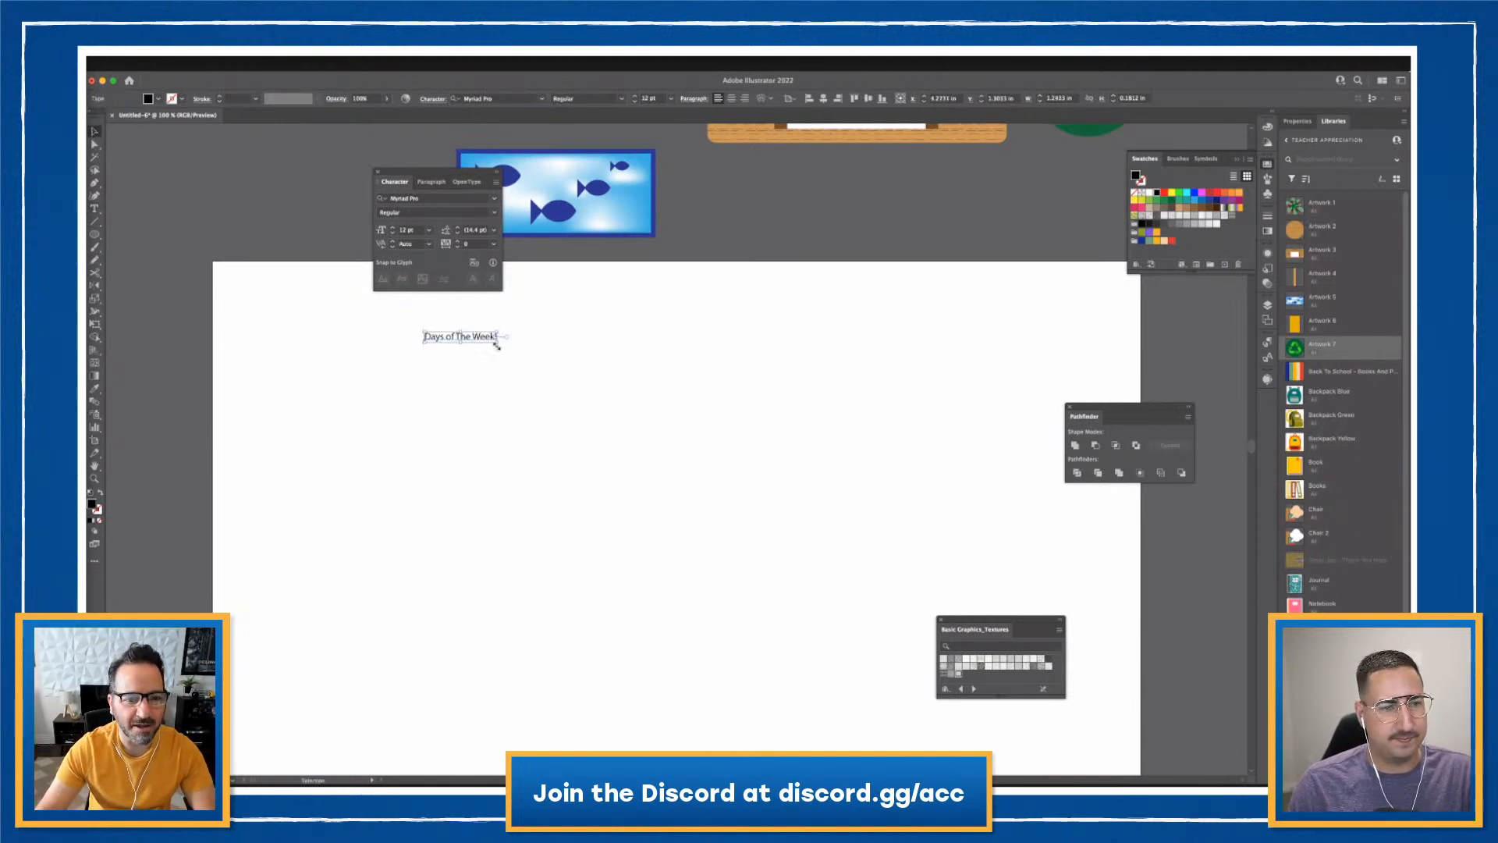
left_click_drag(496, 341, 851, 393)
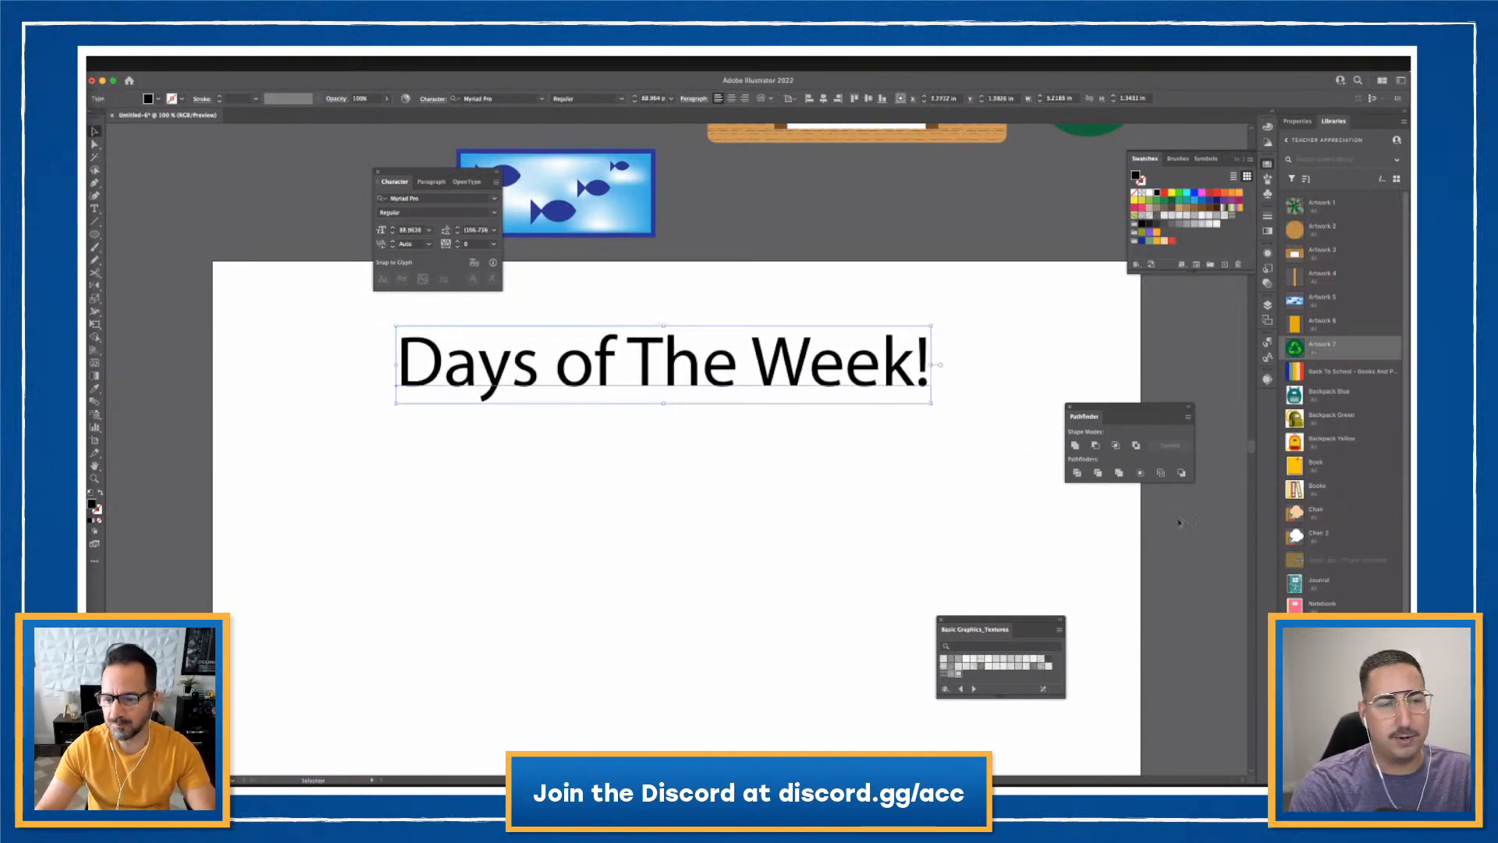
left_click(981, 439)
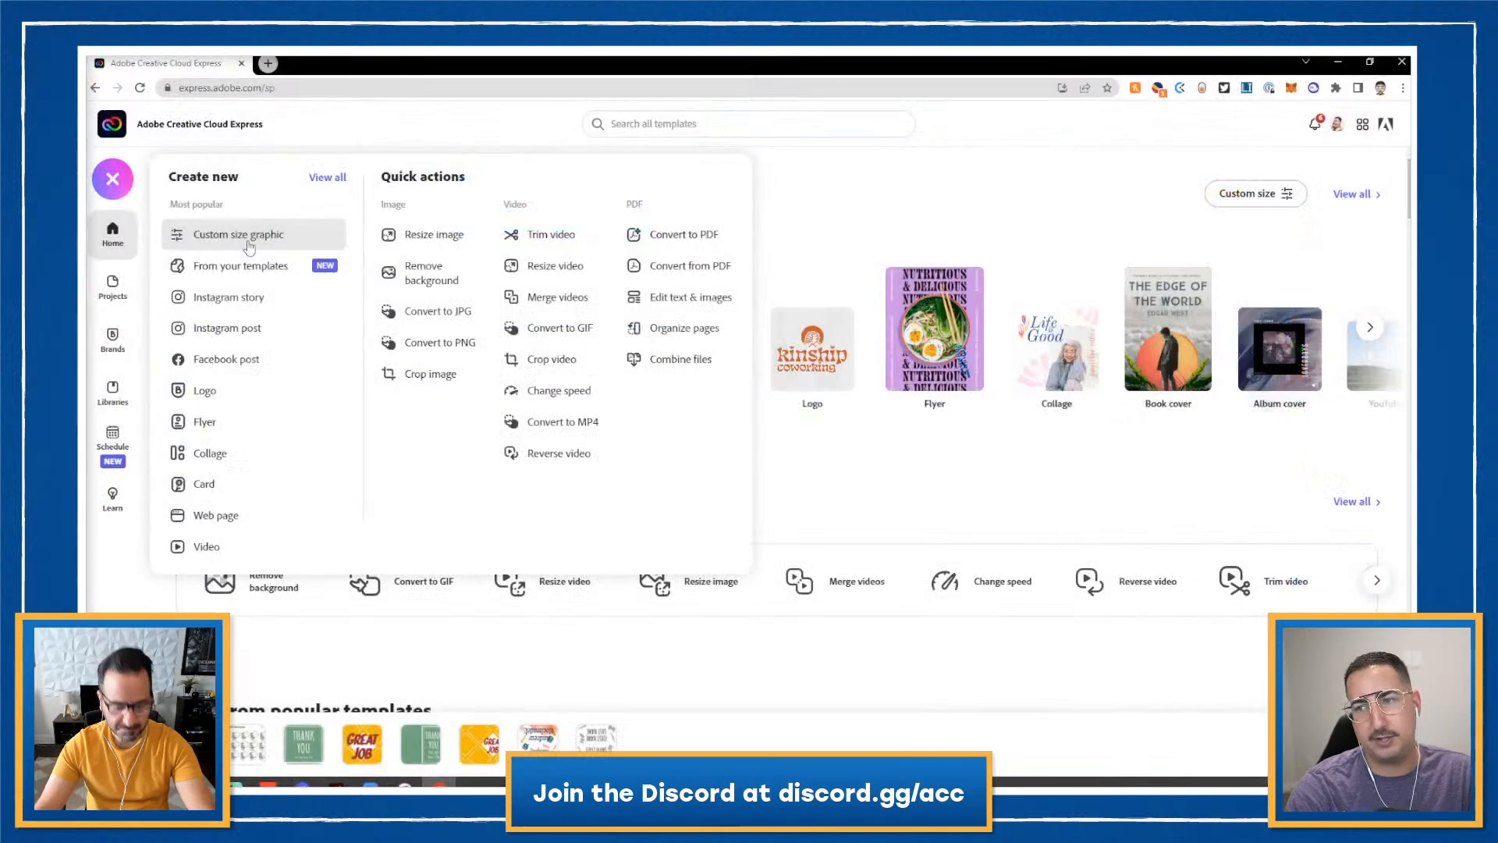
- Create a custom-size graphic of 11 × 8.5 inches and open it in the editor
left_click(250, 245)
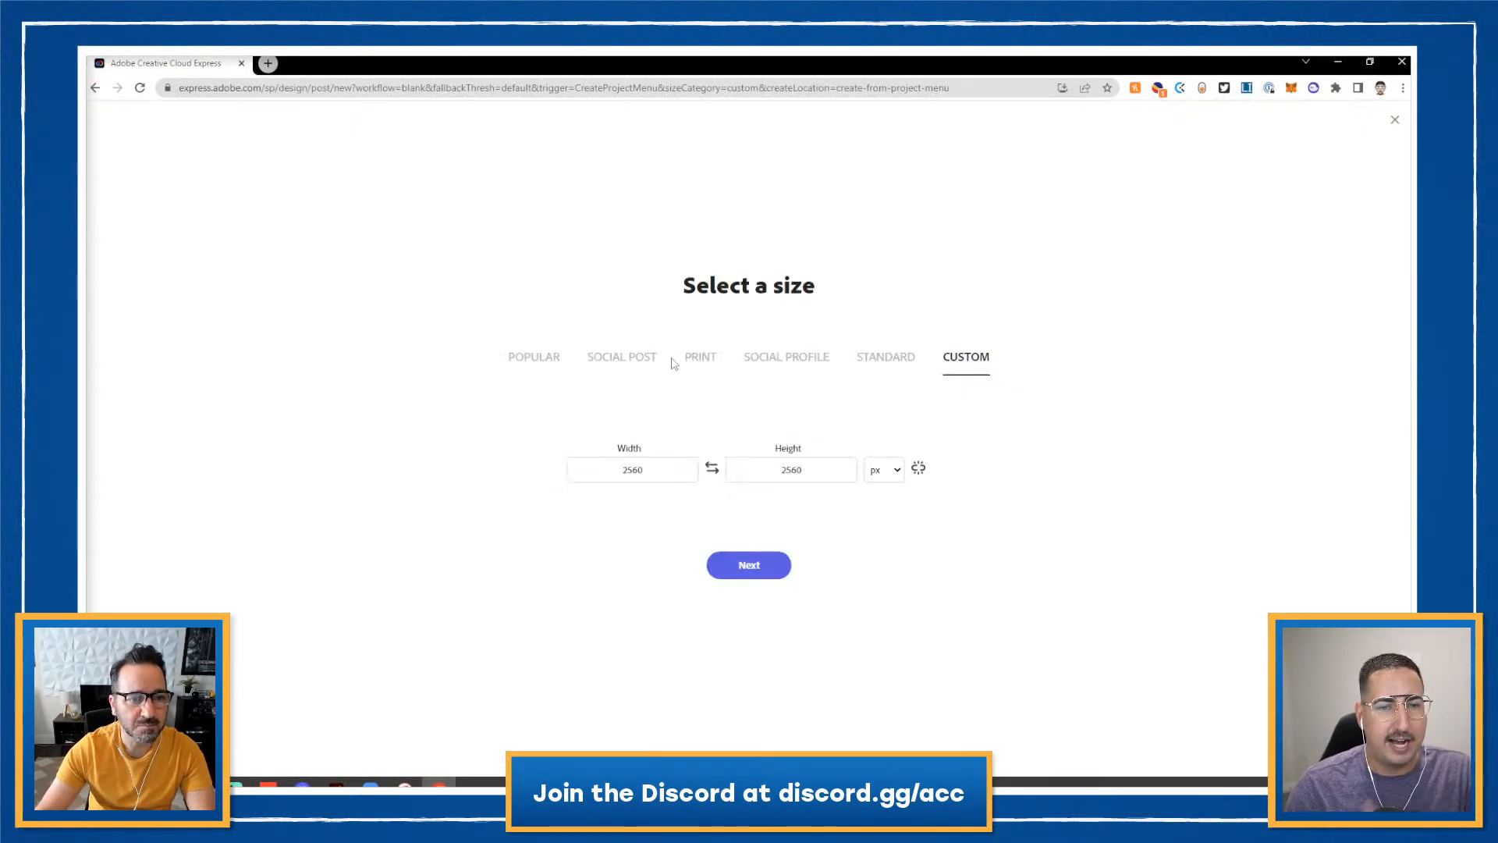
left_click(884, 469)
left_click(881, 507)
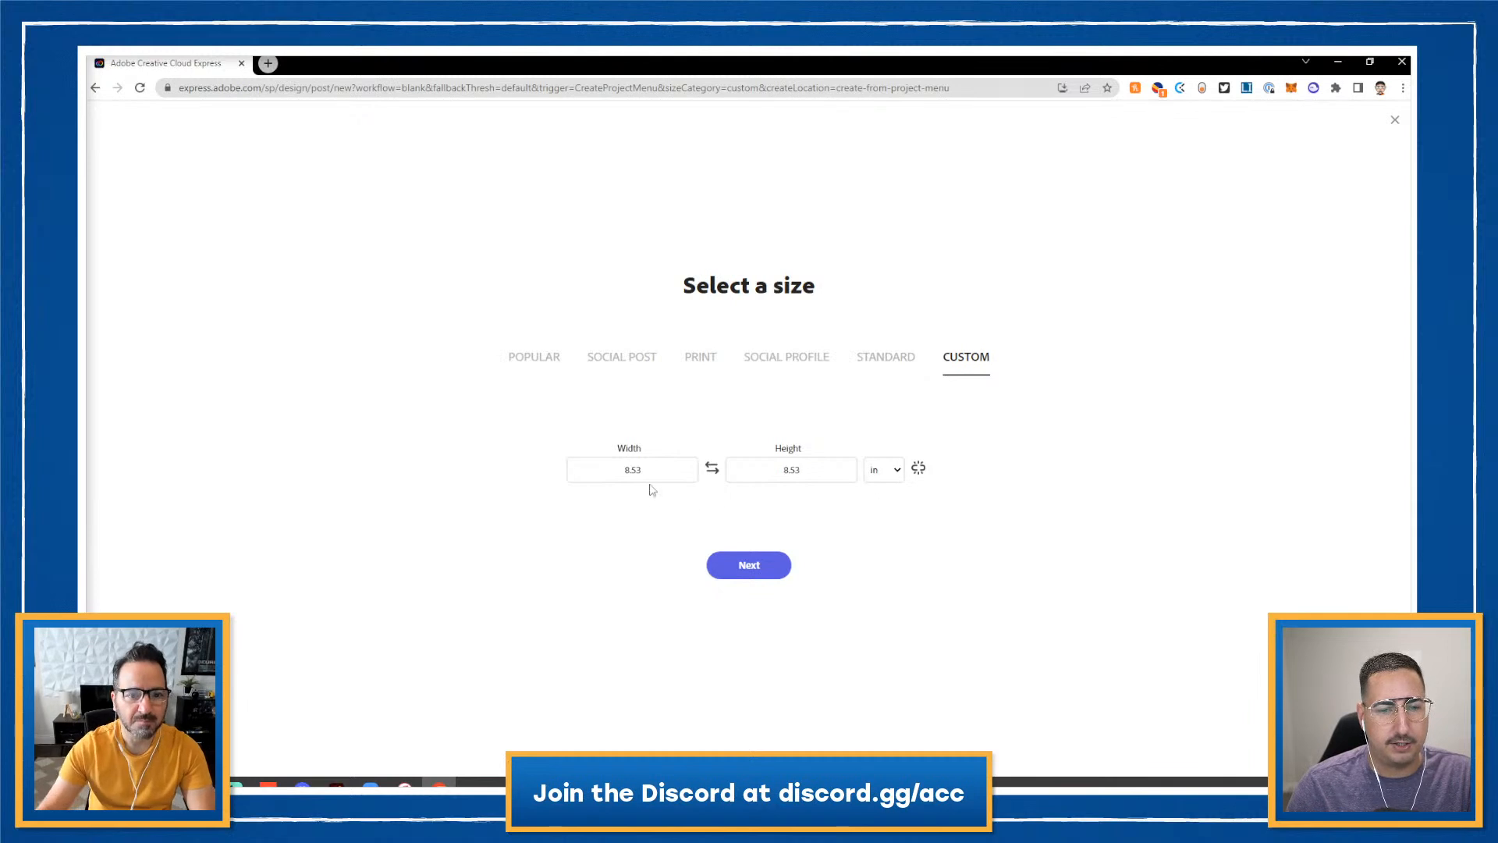
left_click(636, 471)
double_click(637, 470)
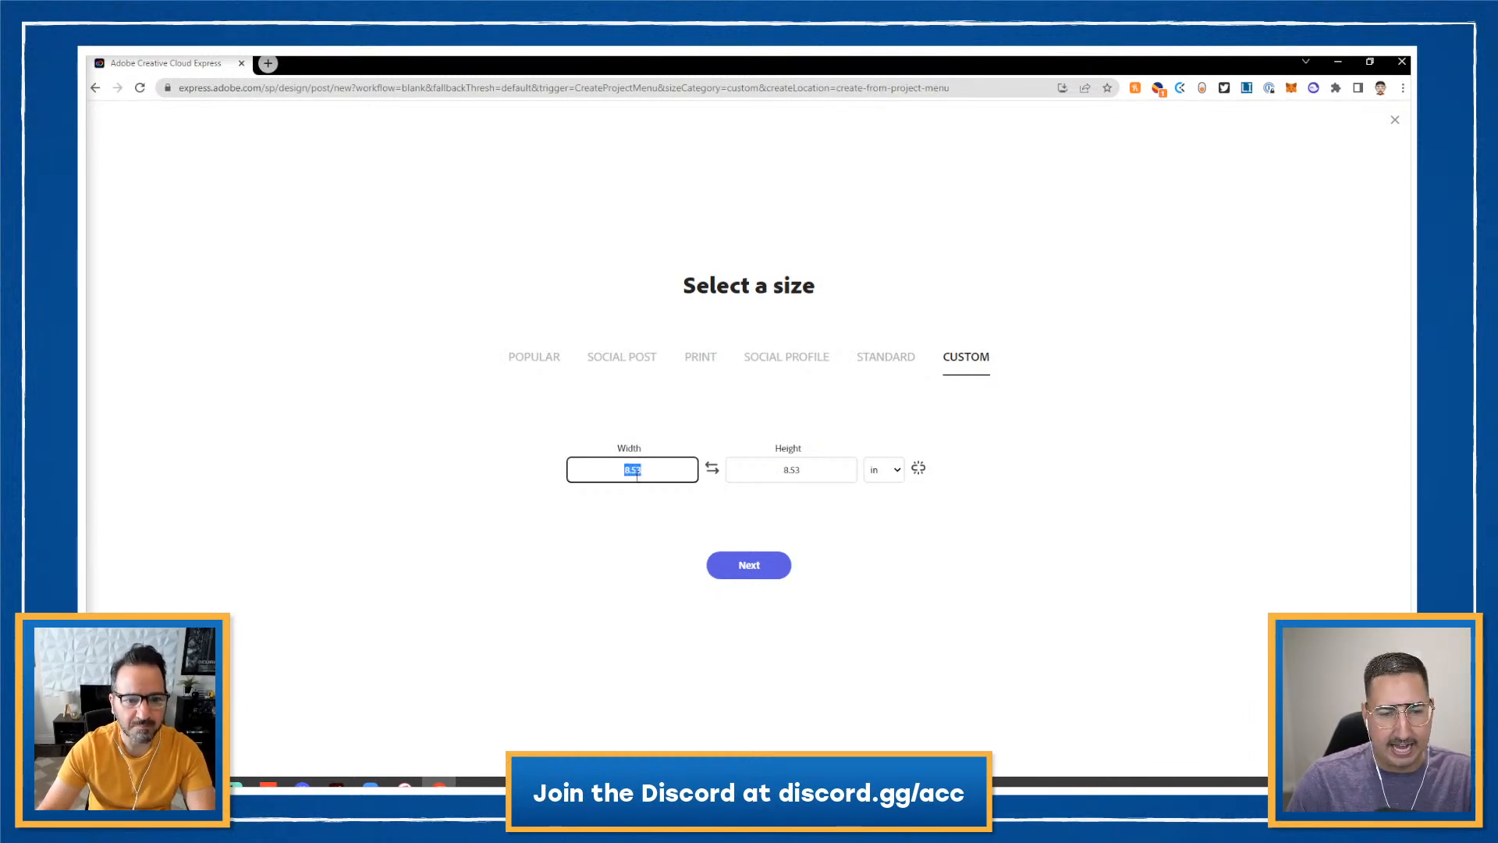
type("11")
double_click(791, 469)
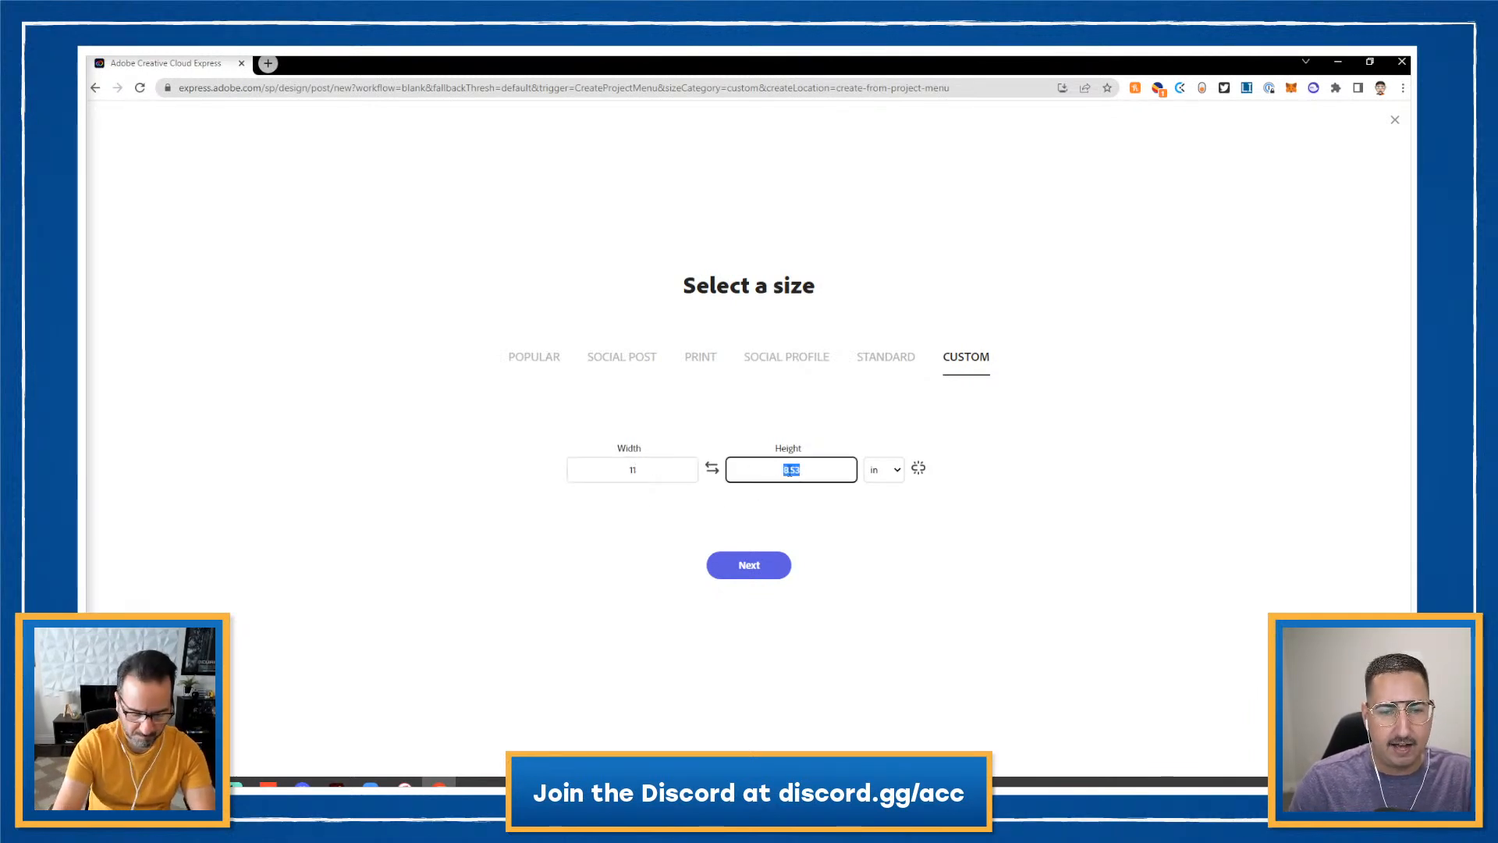
type("8.5")
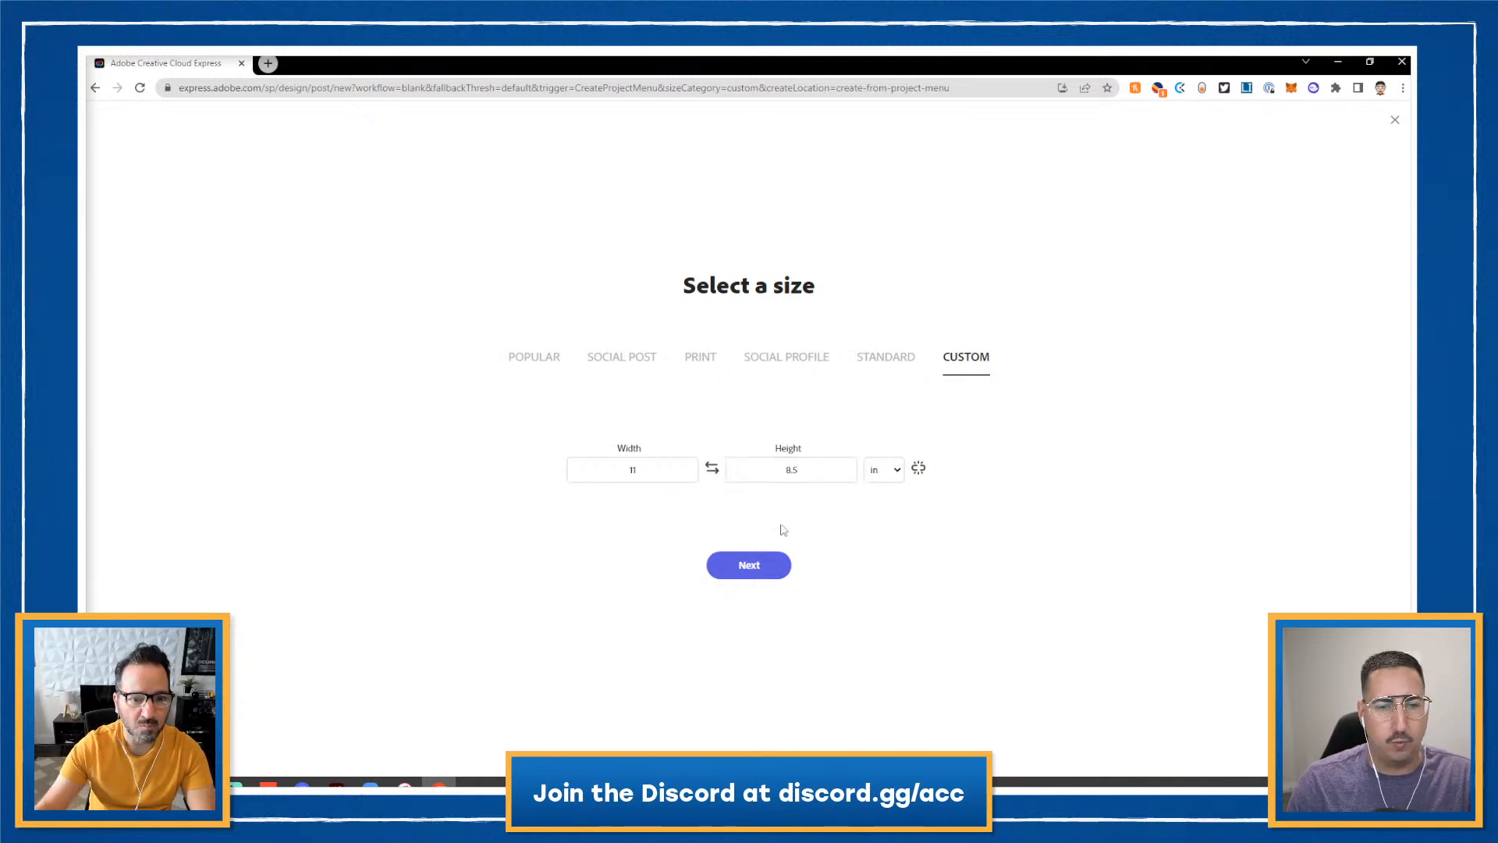
left_click(760, 565)
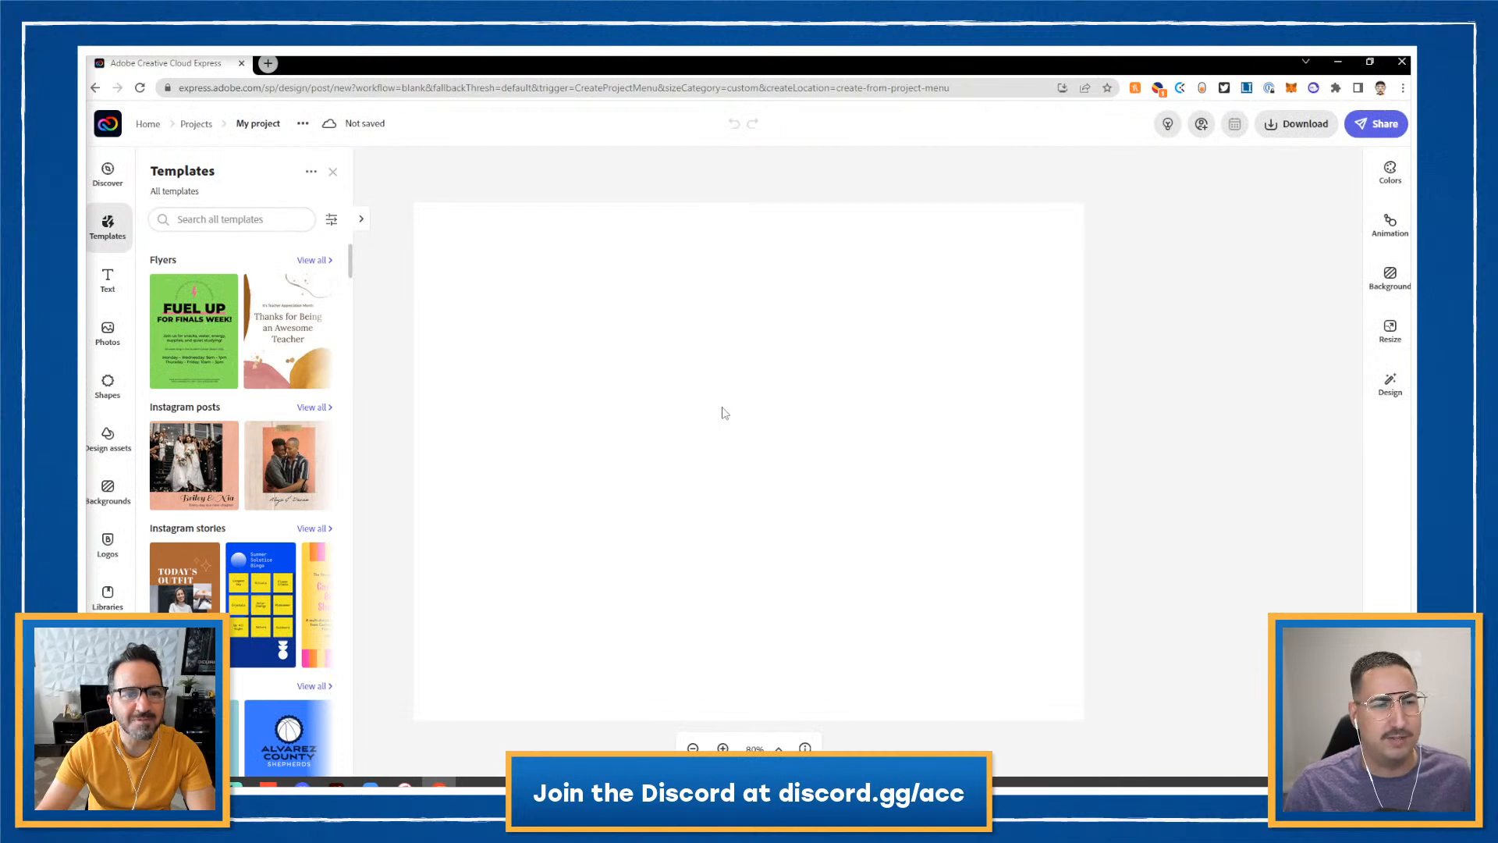
- Make the Days of The Week! title orange, place a duplicate below it, and nudge the top one up
left_click(333, 173)
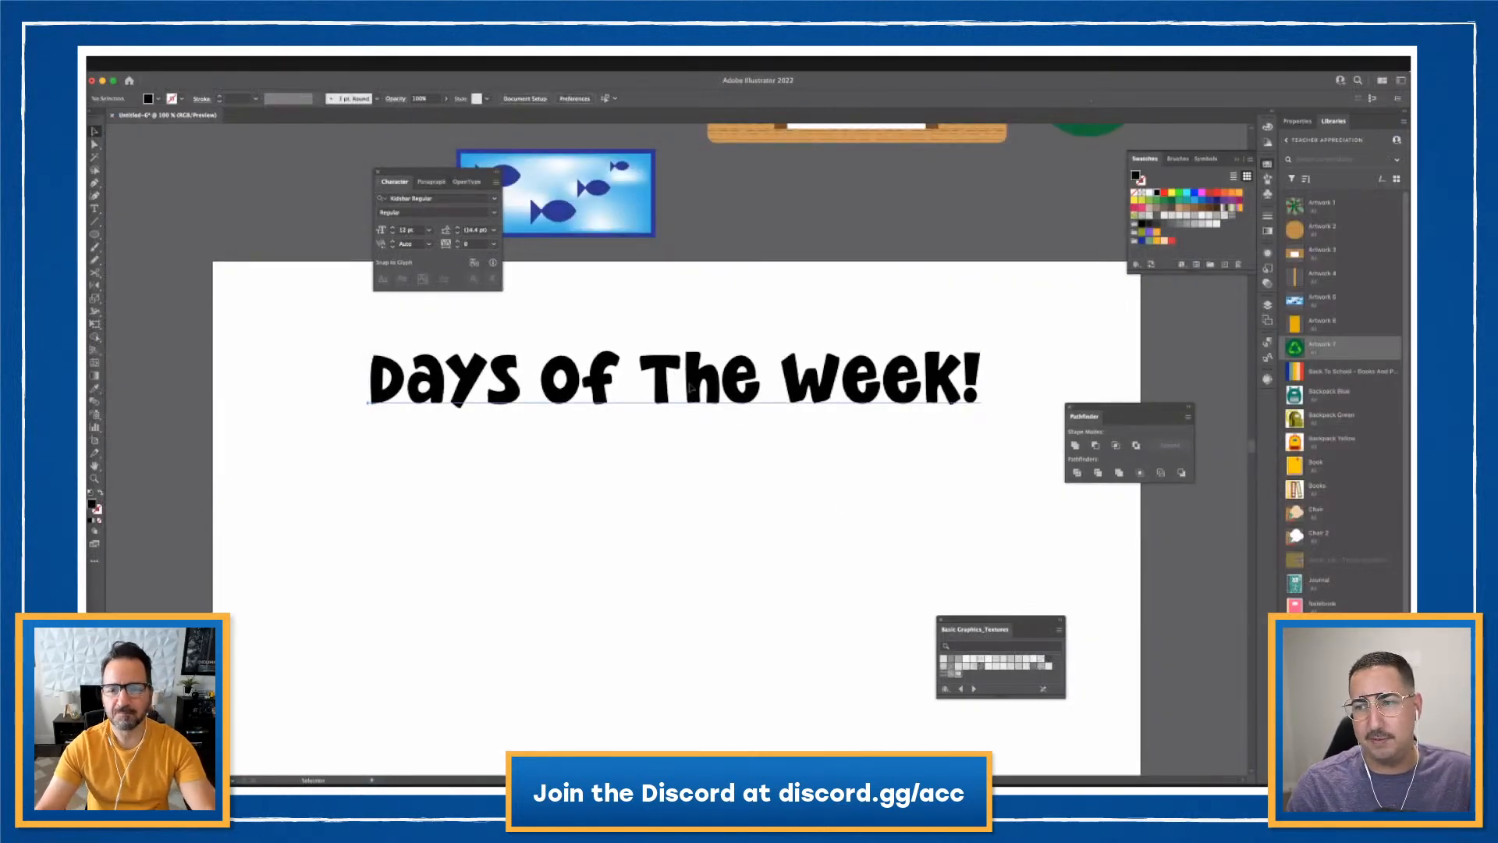
left_click(1158, 247)
left_click(796, 318)
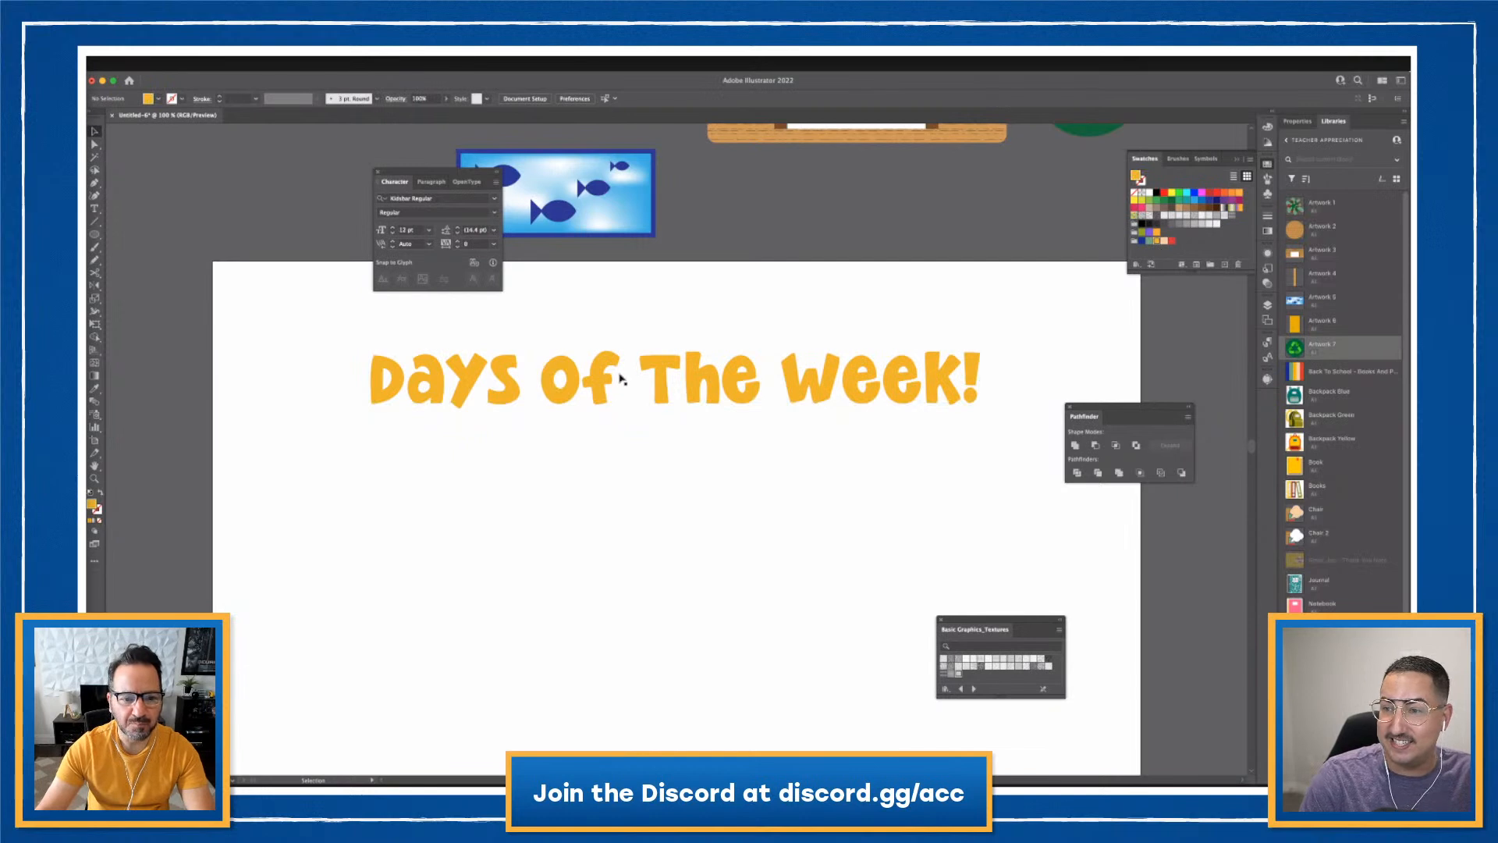
left_click_drag(625, 378, 638, 487)
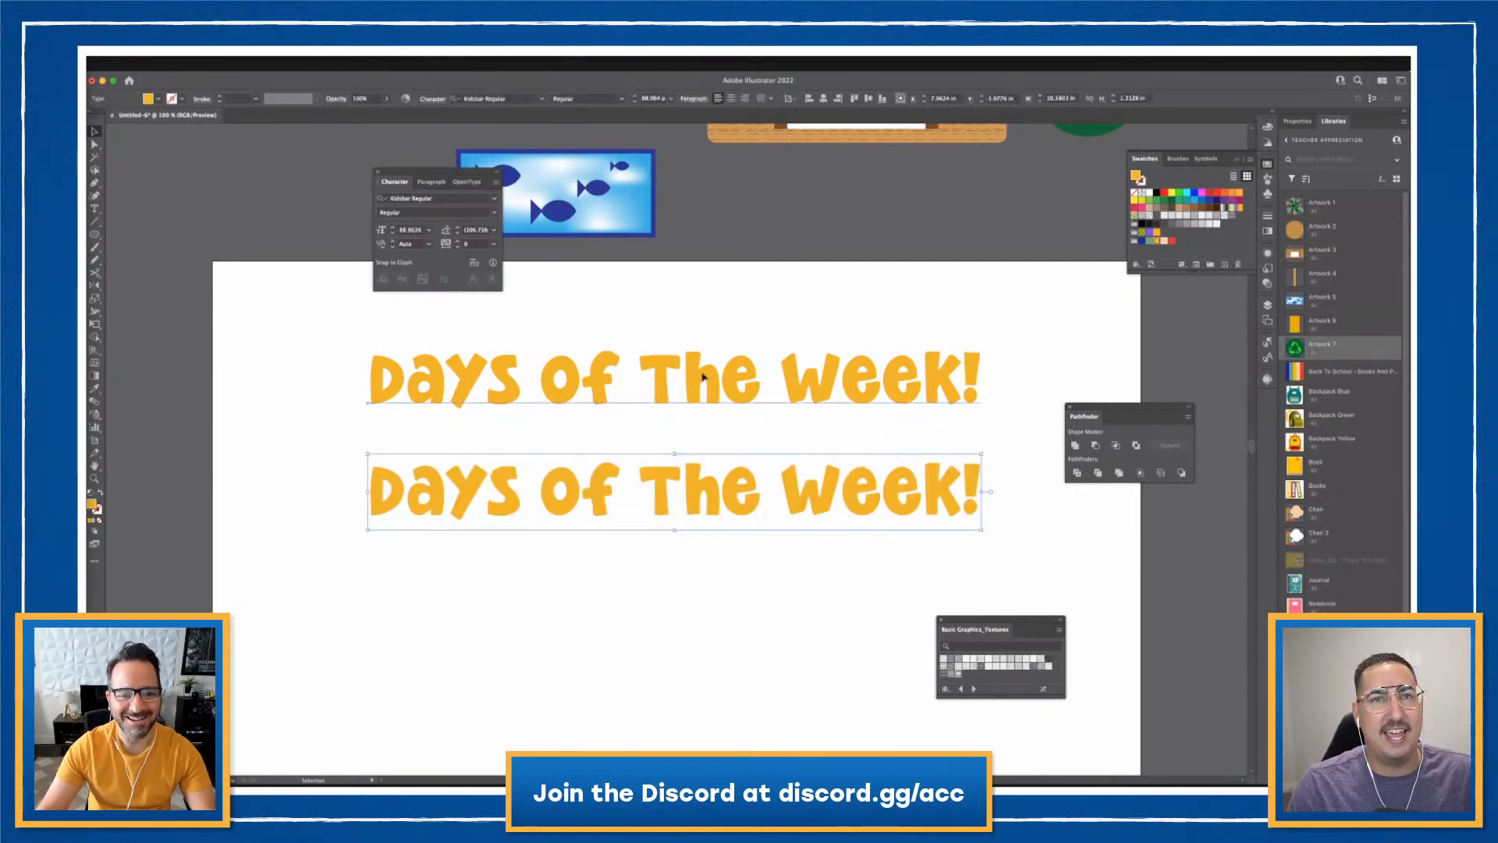
left_click_drag(703, 376, 540, 368)
- Shrink the words 'of The' in the top title to 65 pt
double_click(757, 374)
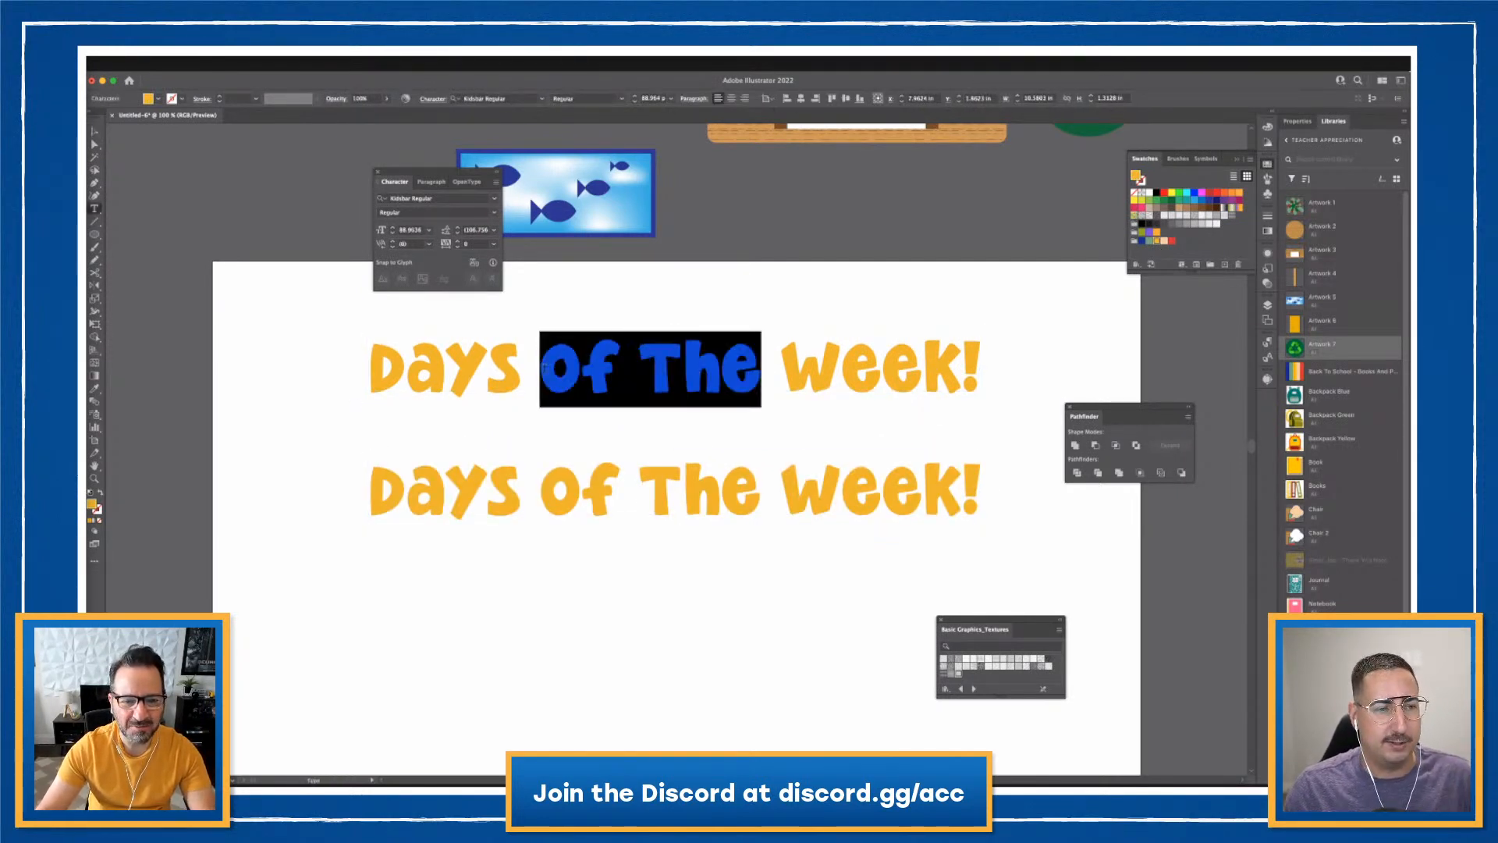
left_click(392, 233)
left_click(393, 233)
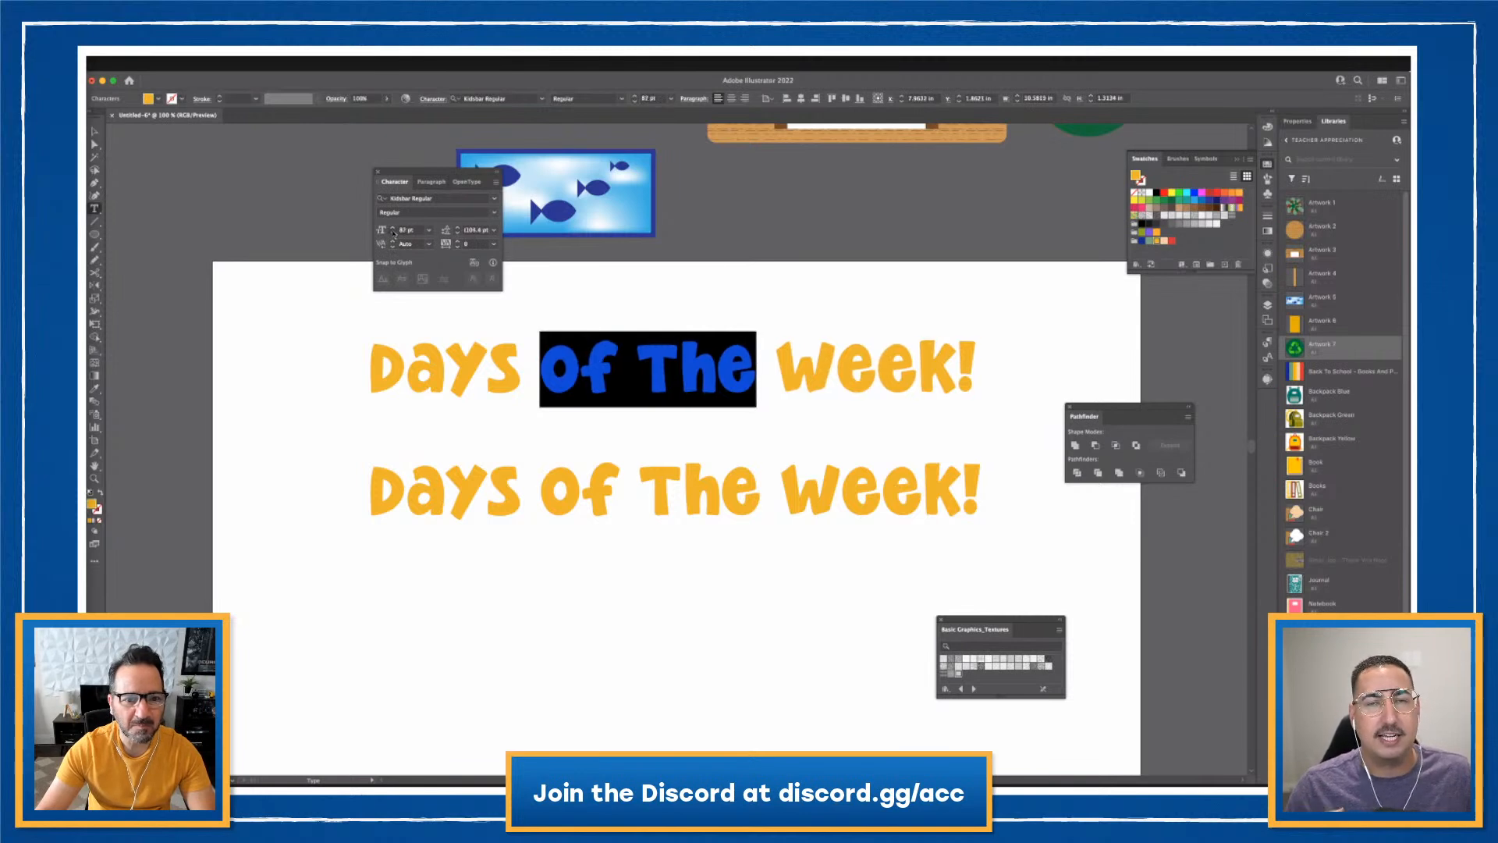
left_click(393, 233)
left_click(393, 233)
left_click(392, 234)
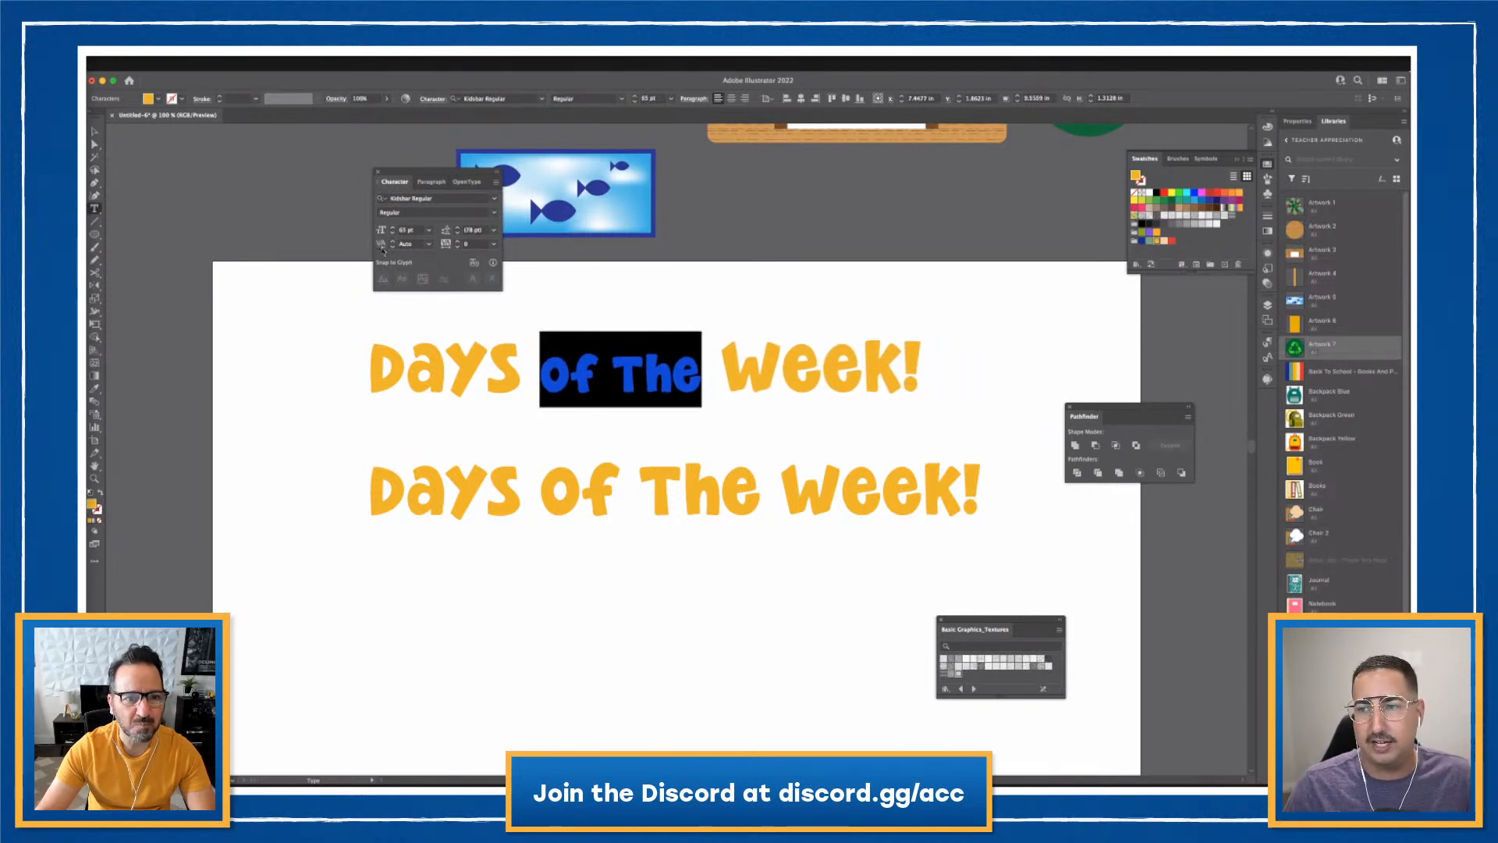
- Raise 'of The' 12 pt above the baseline using the full character options
left_click(499, 173)
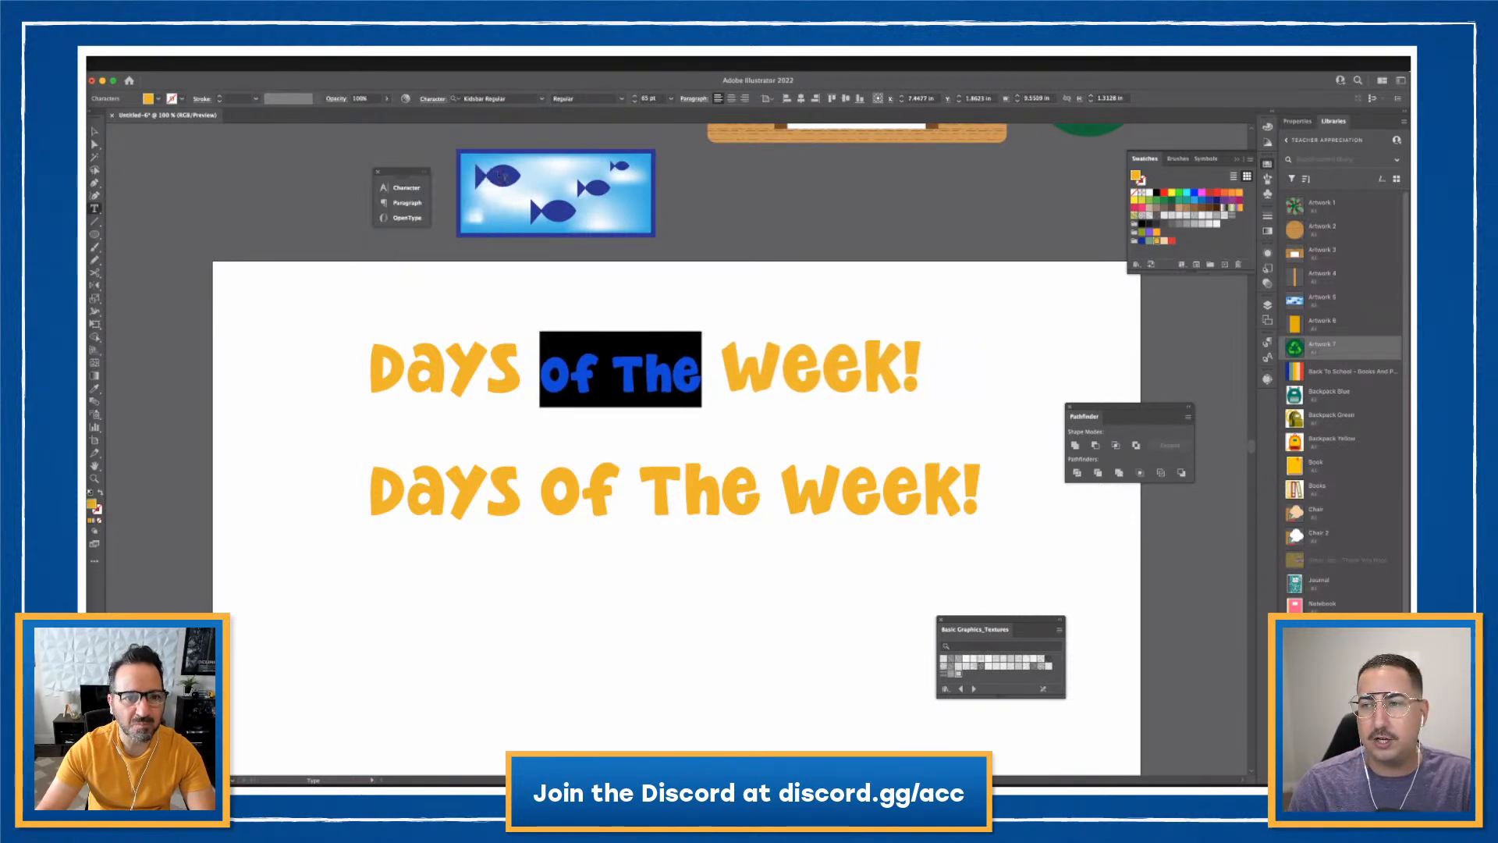
left_click(420, 173)
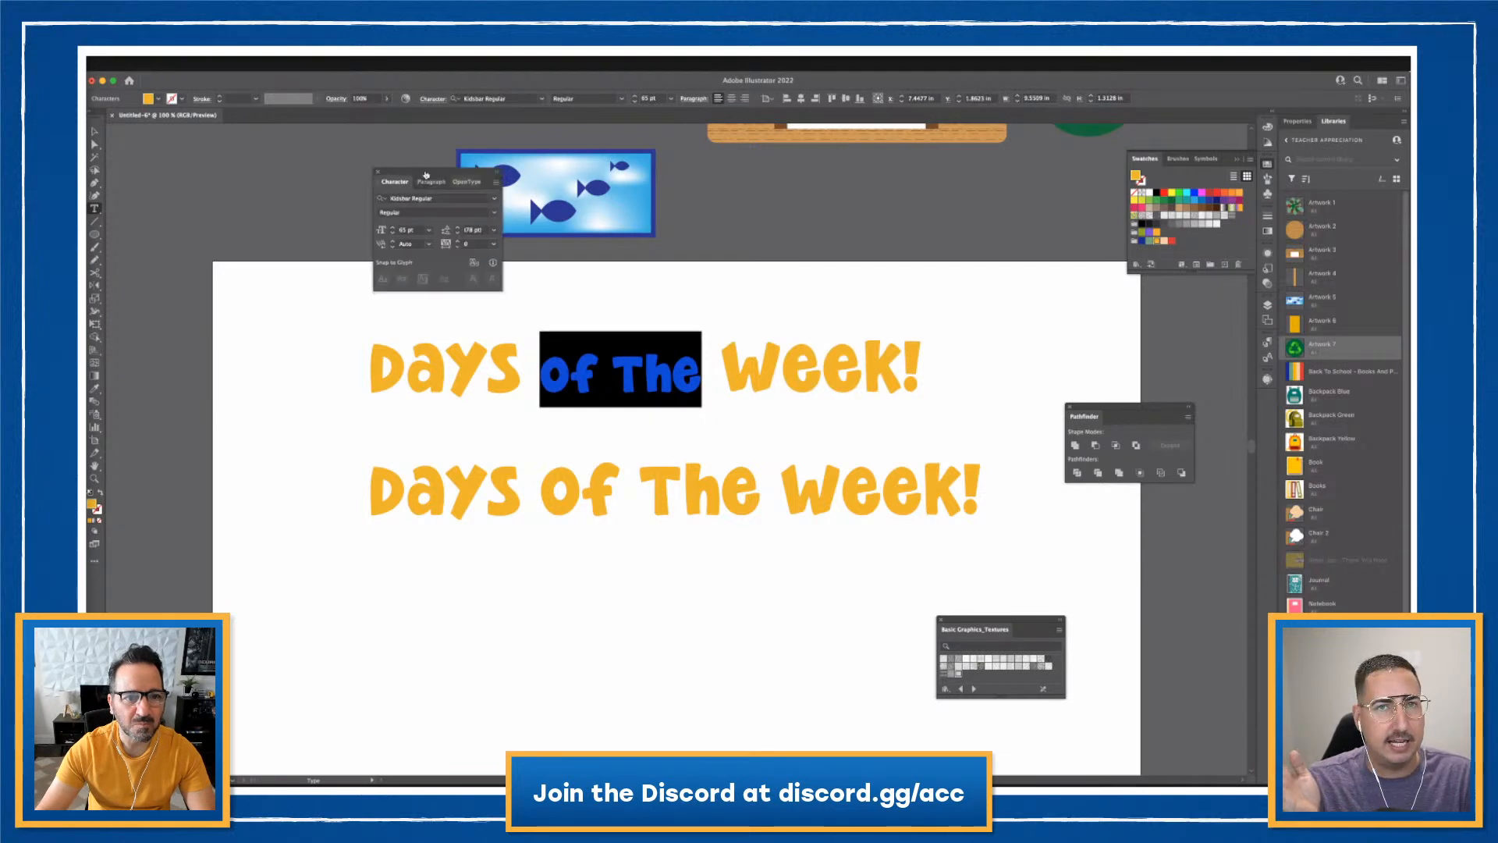
left_click(497, 182)
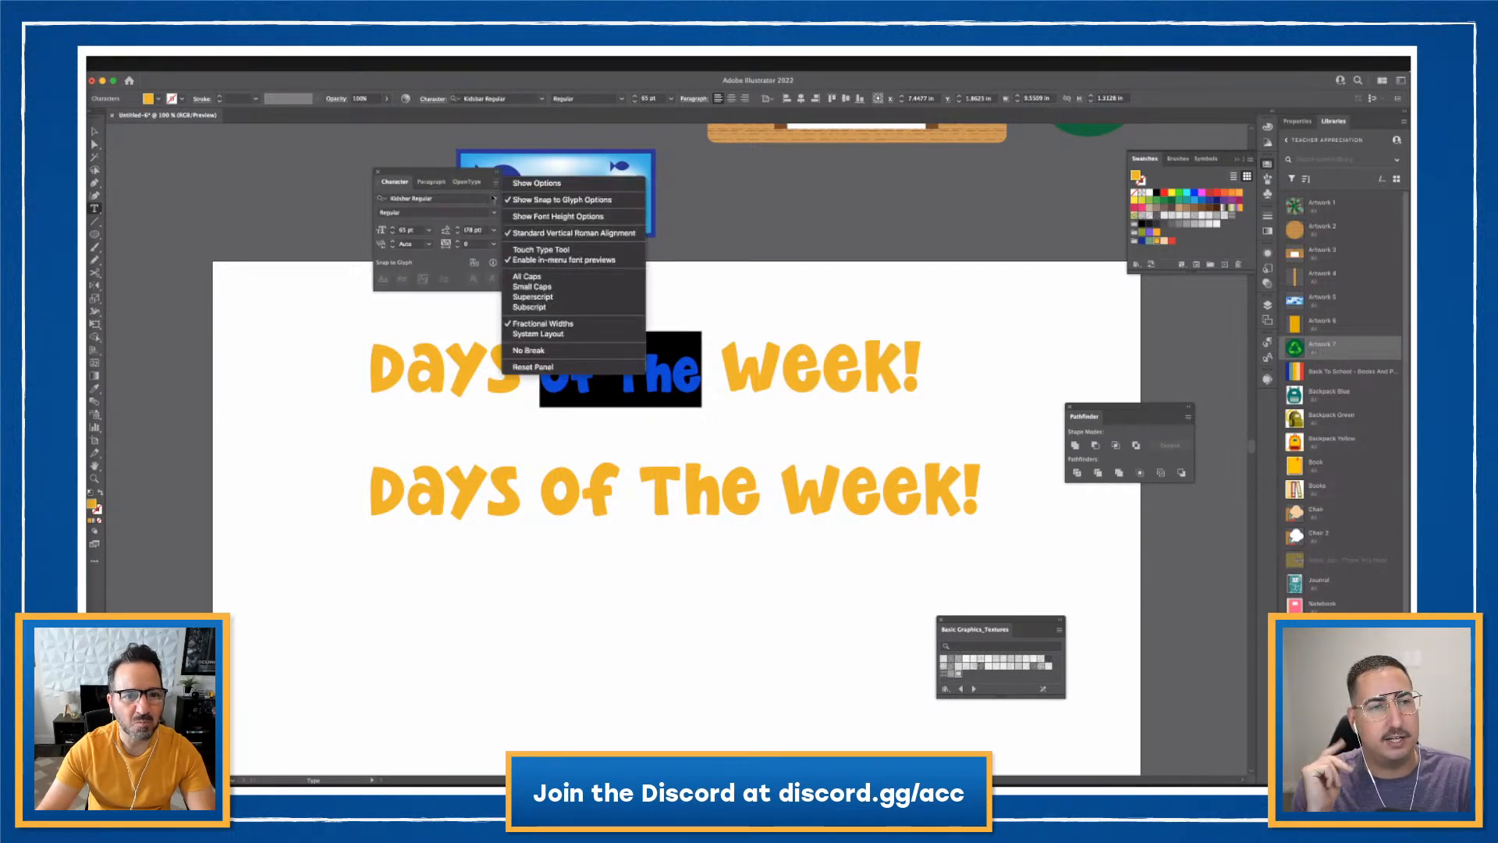
left_click(537, 182)
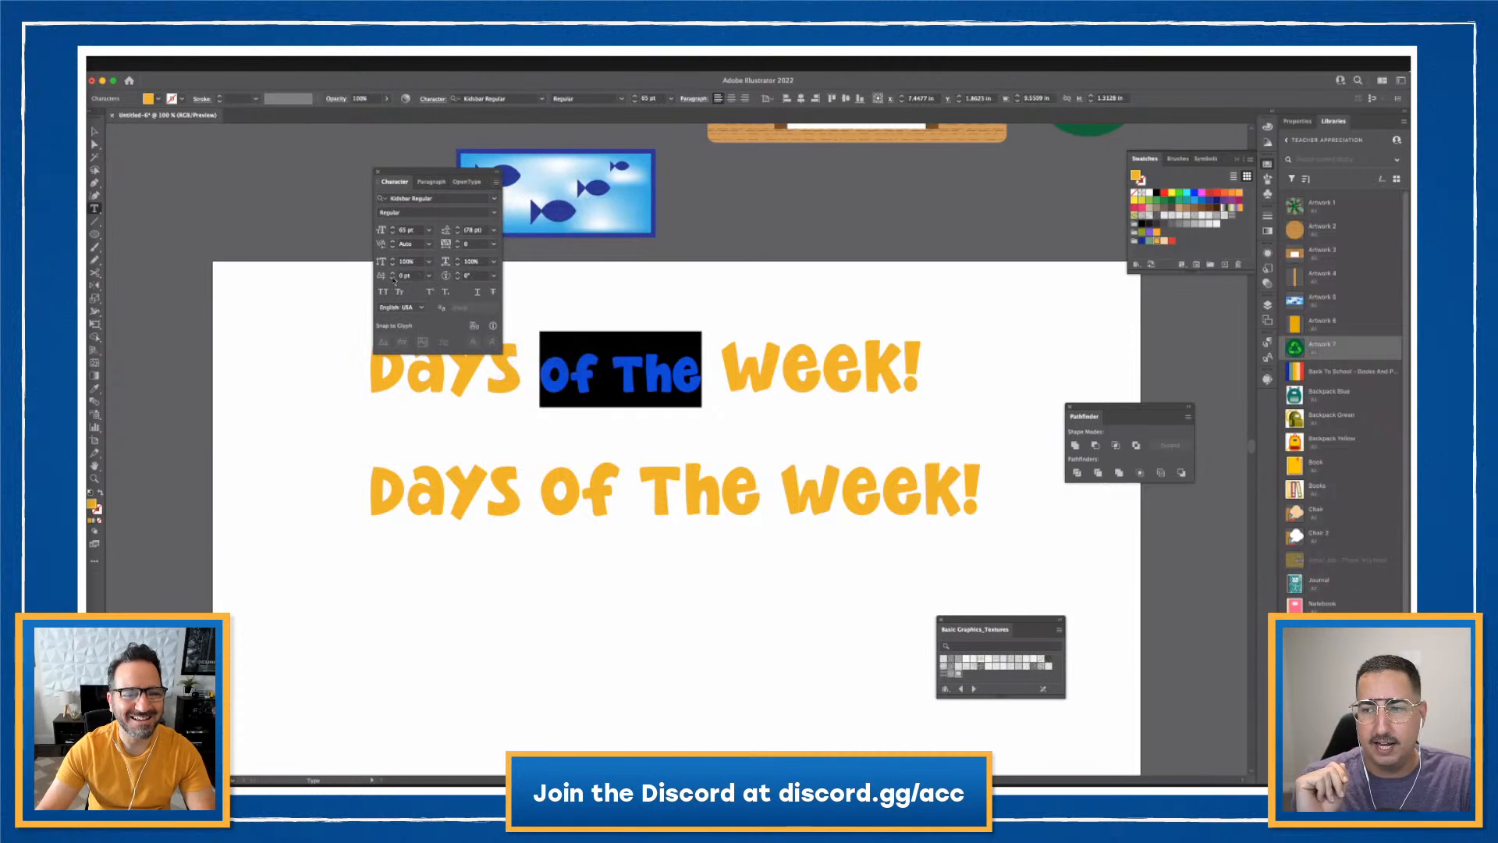
left_click(392, 274)
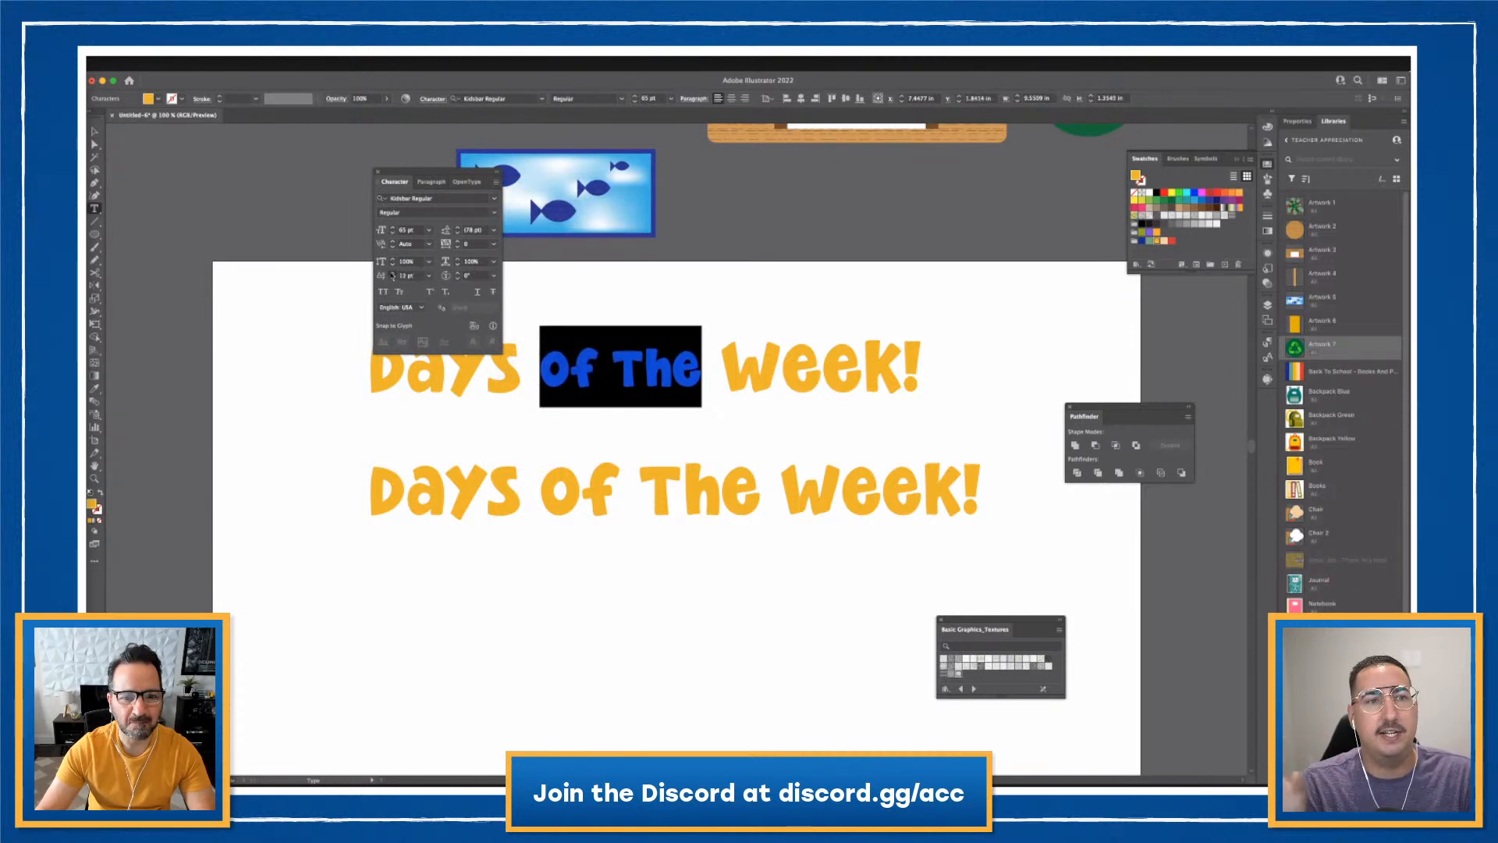
left_click(669, 316)
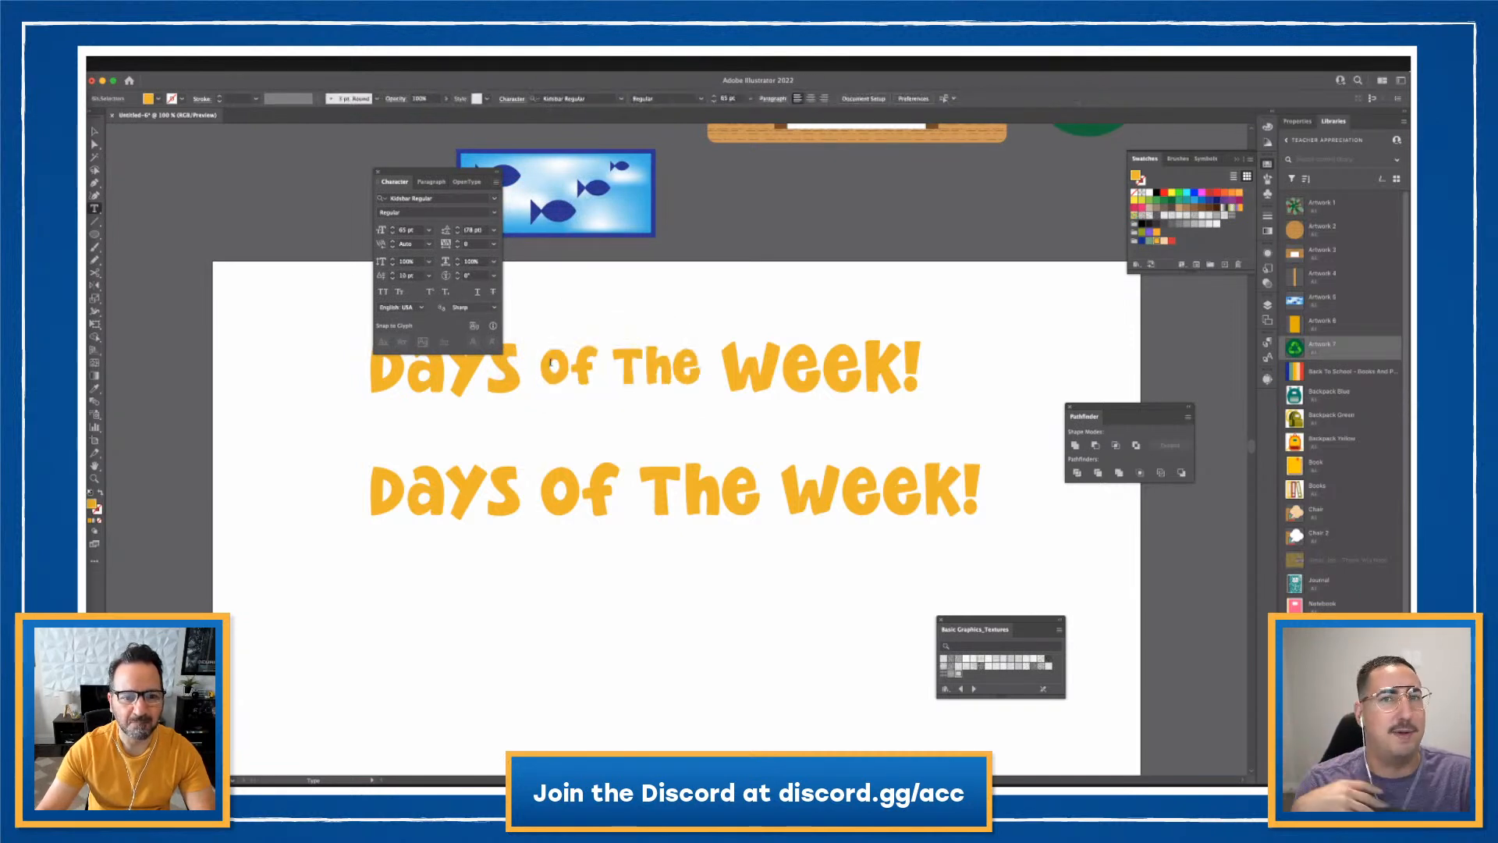
- Tighten the kerning between each word of the edited title
key("alt+Left")
key("alt+Left")
key("alt+Left")
key("alt+Left")
key("alt+Left")
key("alt+Left")
key("alt+Left")
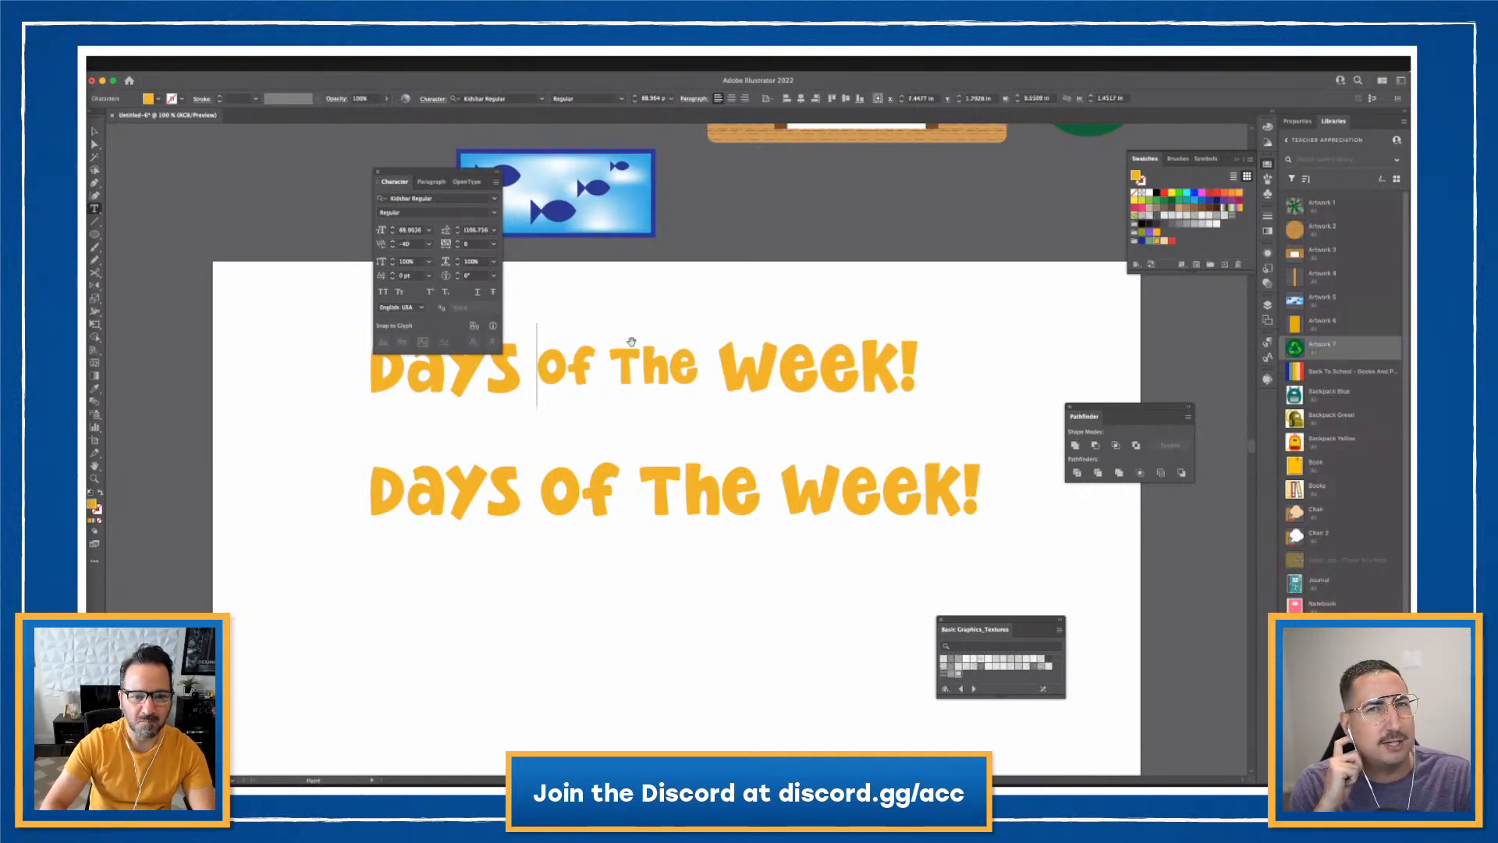
key("Right")
key("Right")
key("alt+Left")
key("alt+Left")
key("alt+Left")
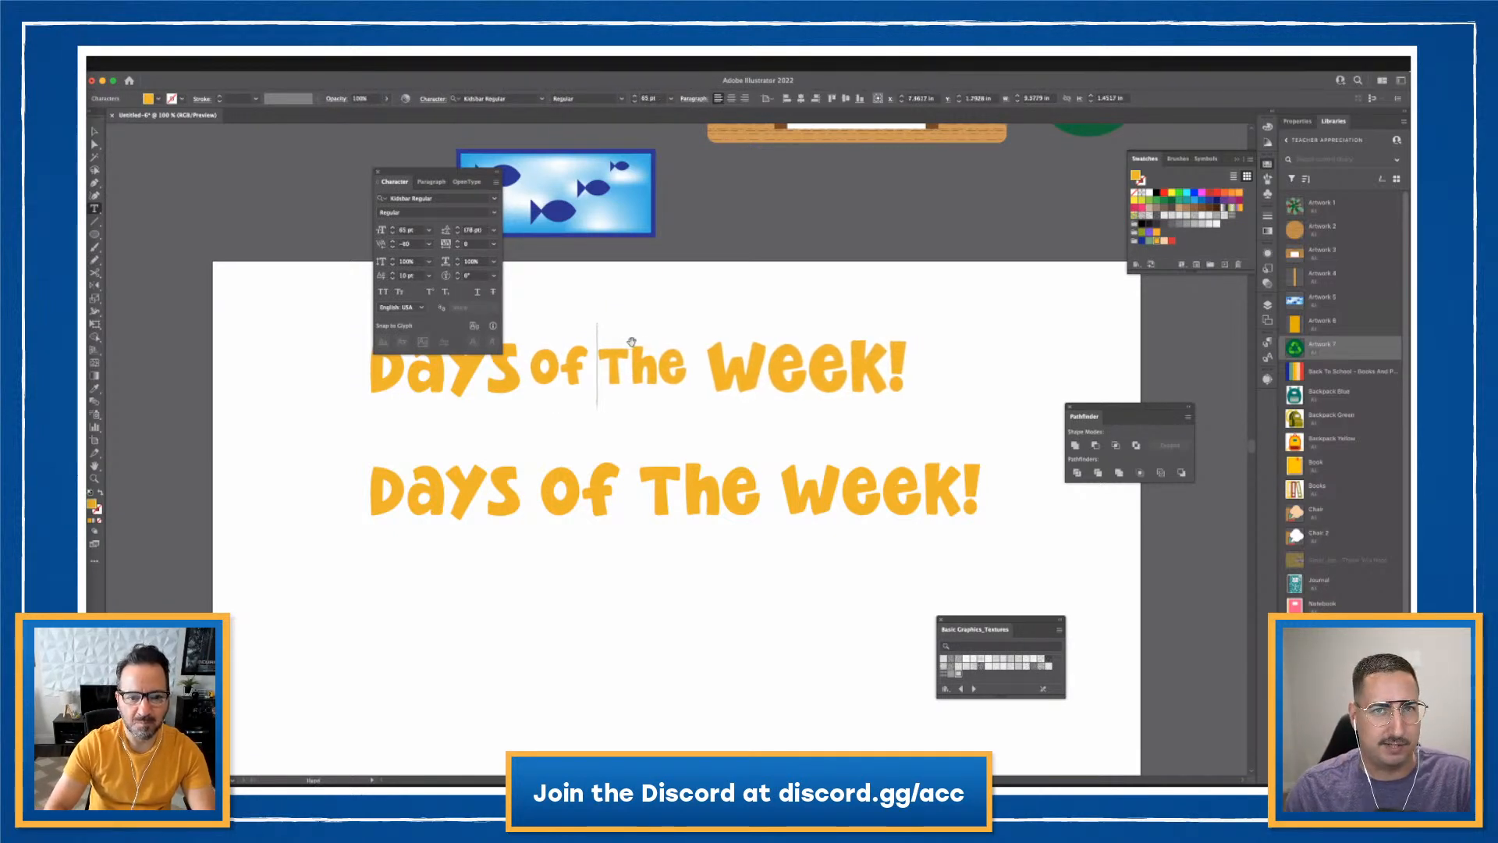
key("Right")
key("Right")
key("Right")
key("Right")
key("Right")
key("alt+Left")
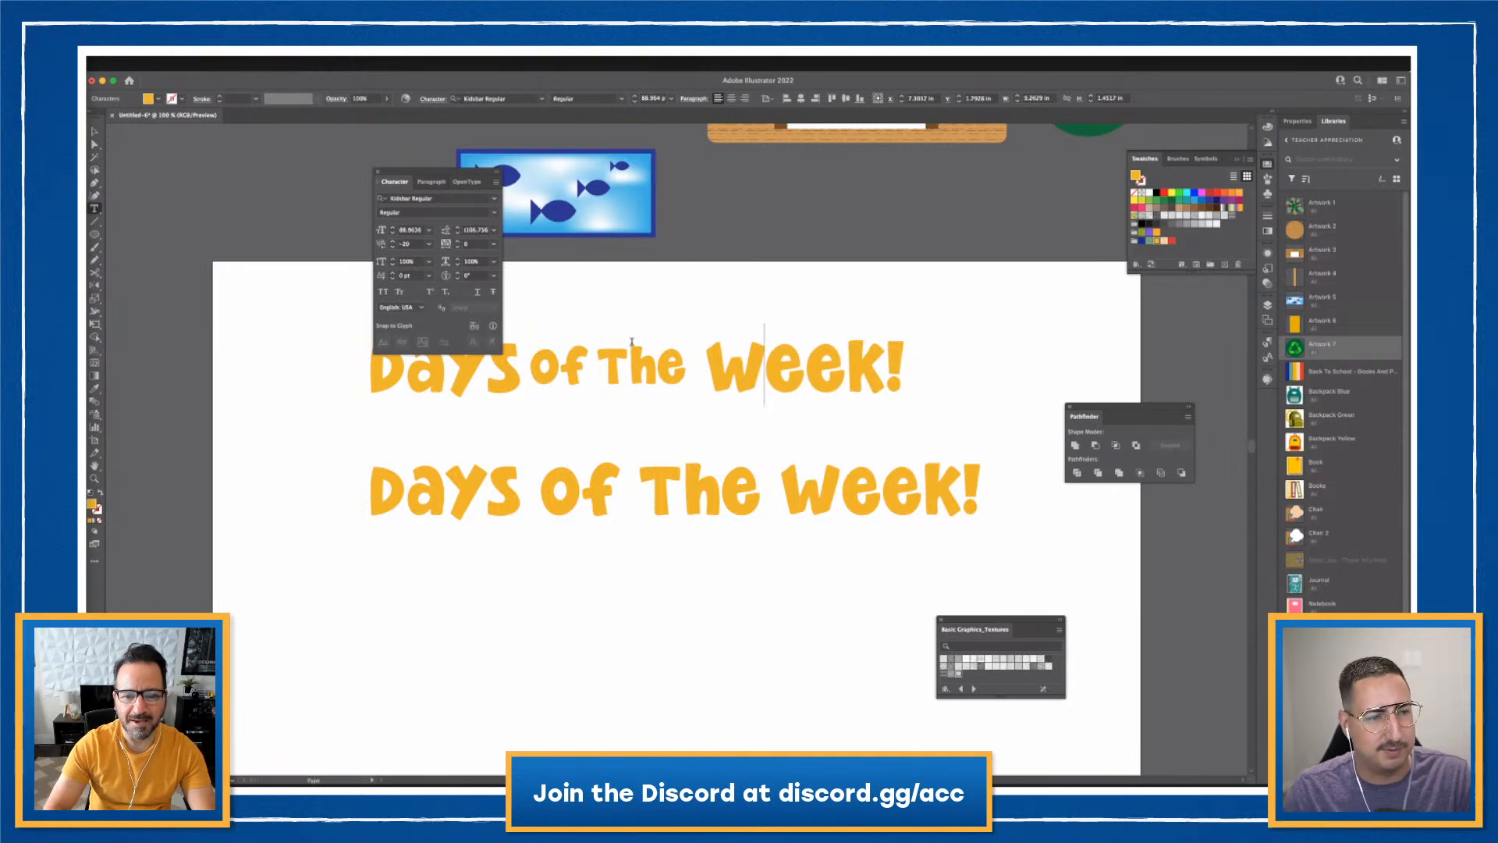
key("Left")
key("alt+Left")
key("alt+Left")
key("alt+Left")
key("alt+Left")
key("alt+Left")
key("alt+Left")
key("alt+Left")
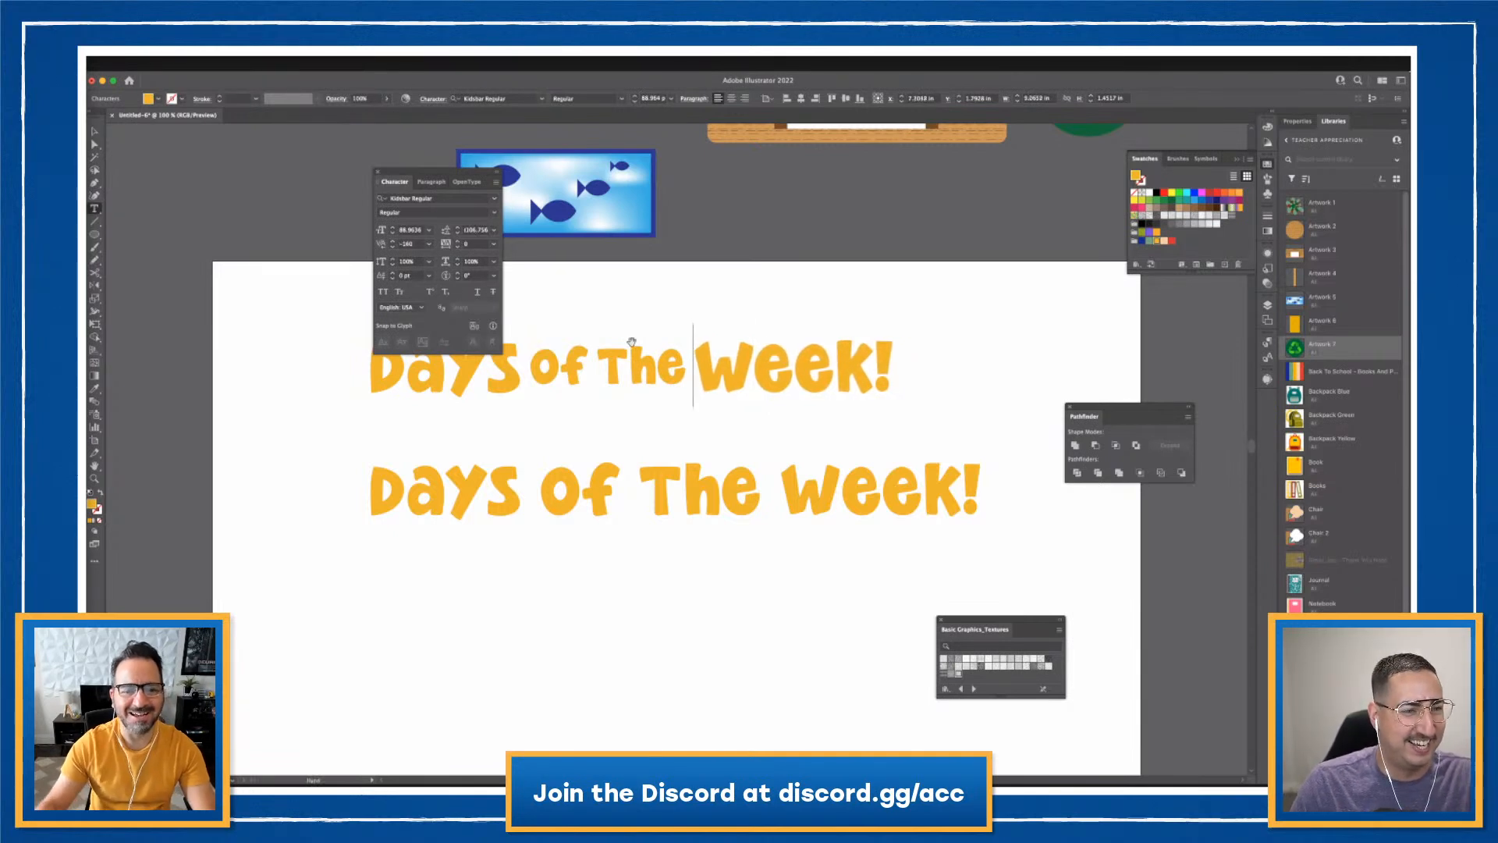
key("Escape")
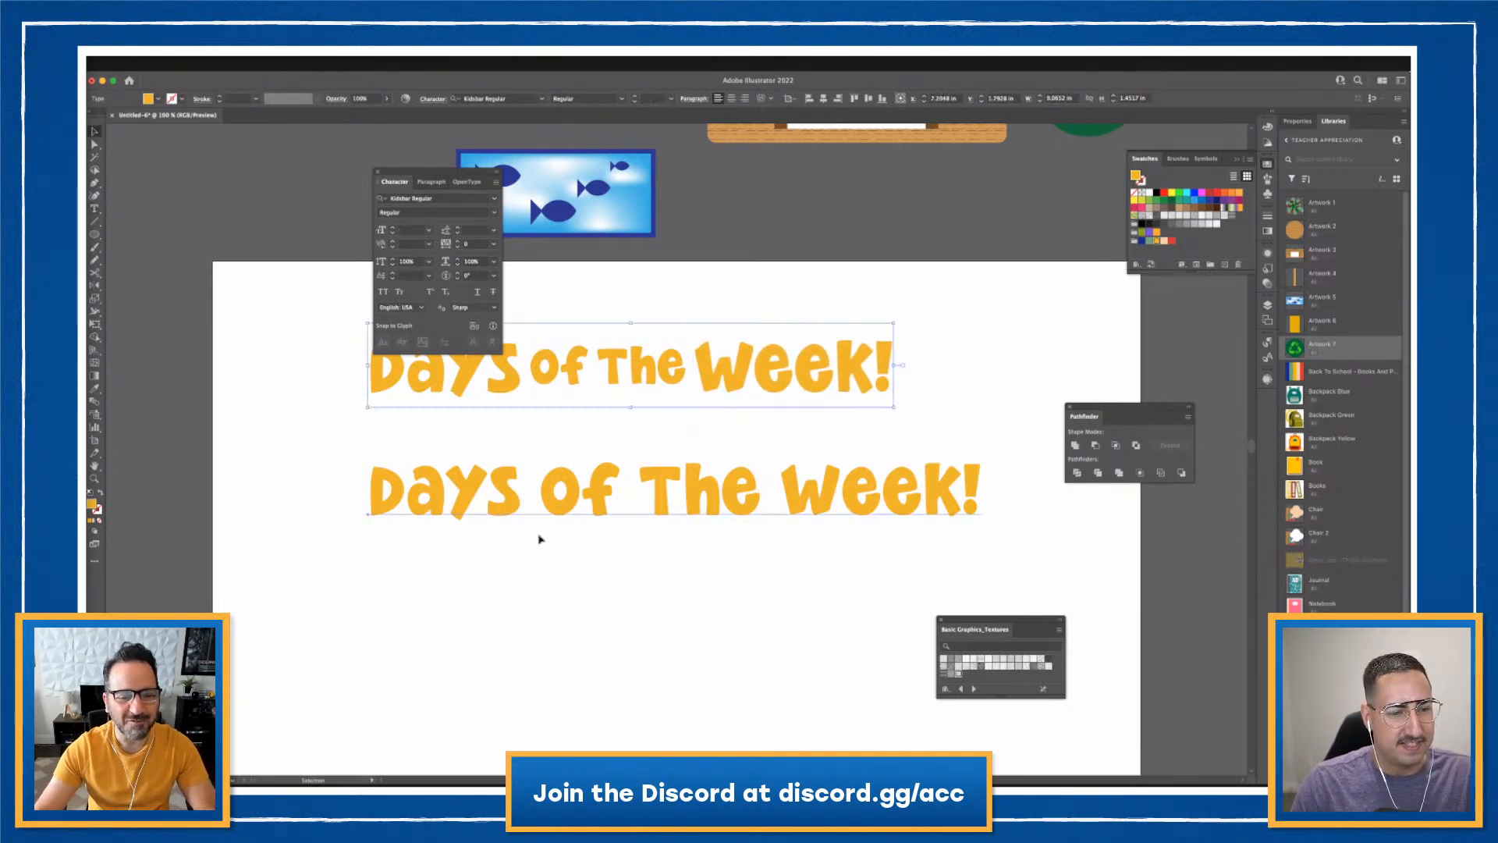
- Move the lower title further down, center the edited title, and select the middle copy
left_click_drag(539, 530, 542, 652)
left_click_drag(643, 375, 681, 449)
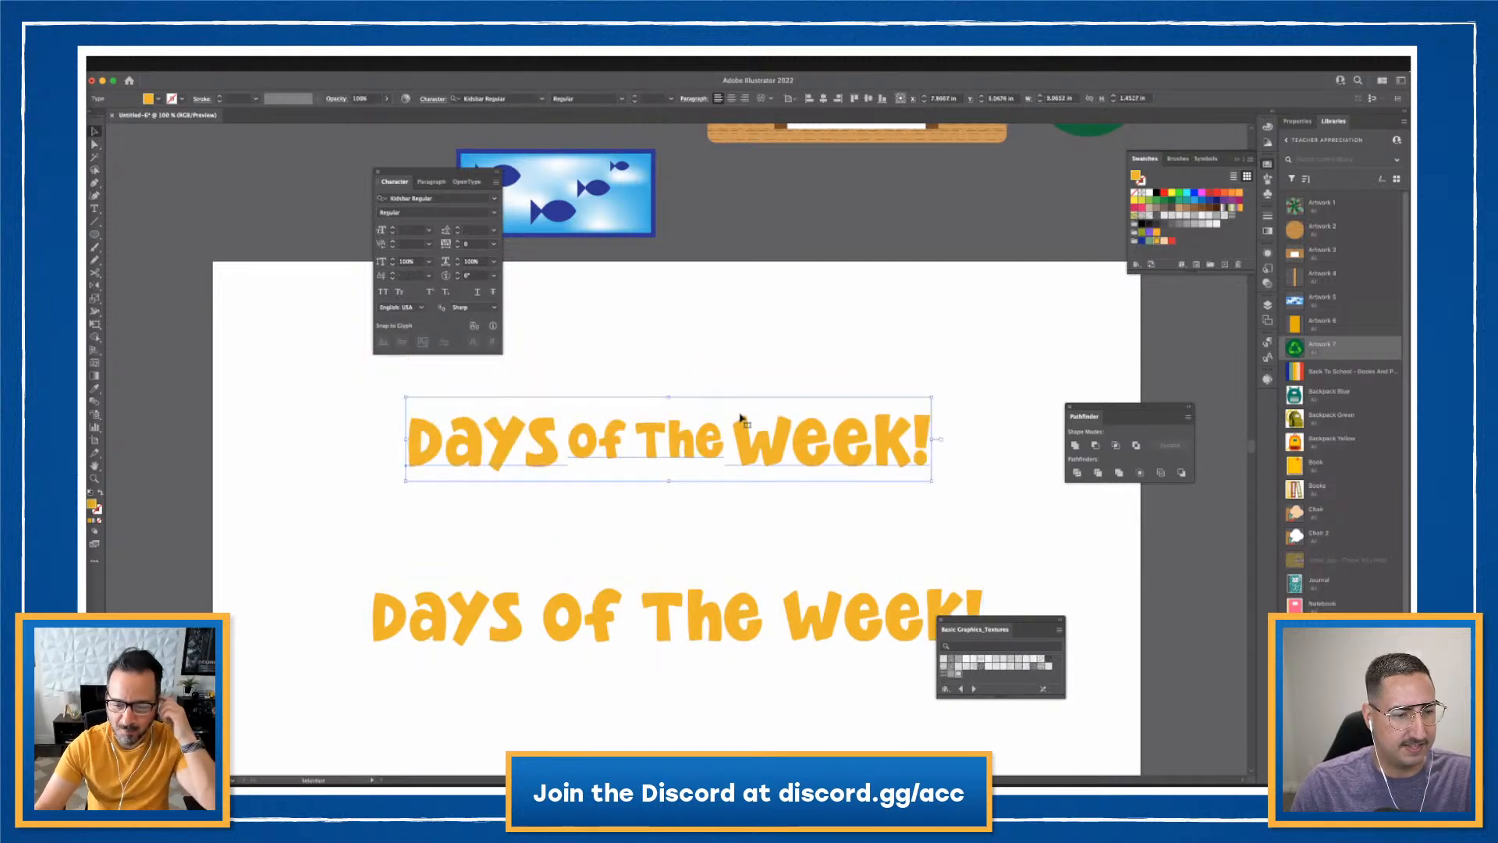
left_click_drag(788, 423, 829, 503)
left_click(801, 437)
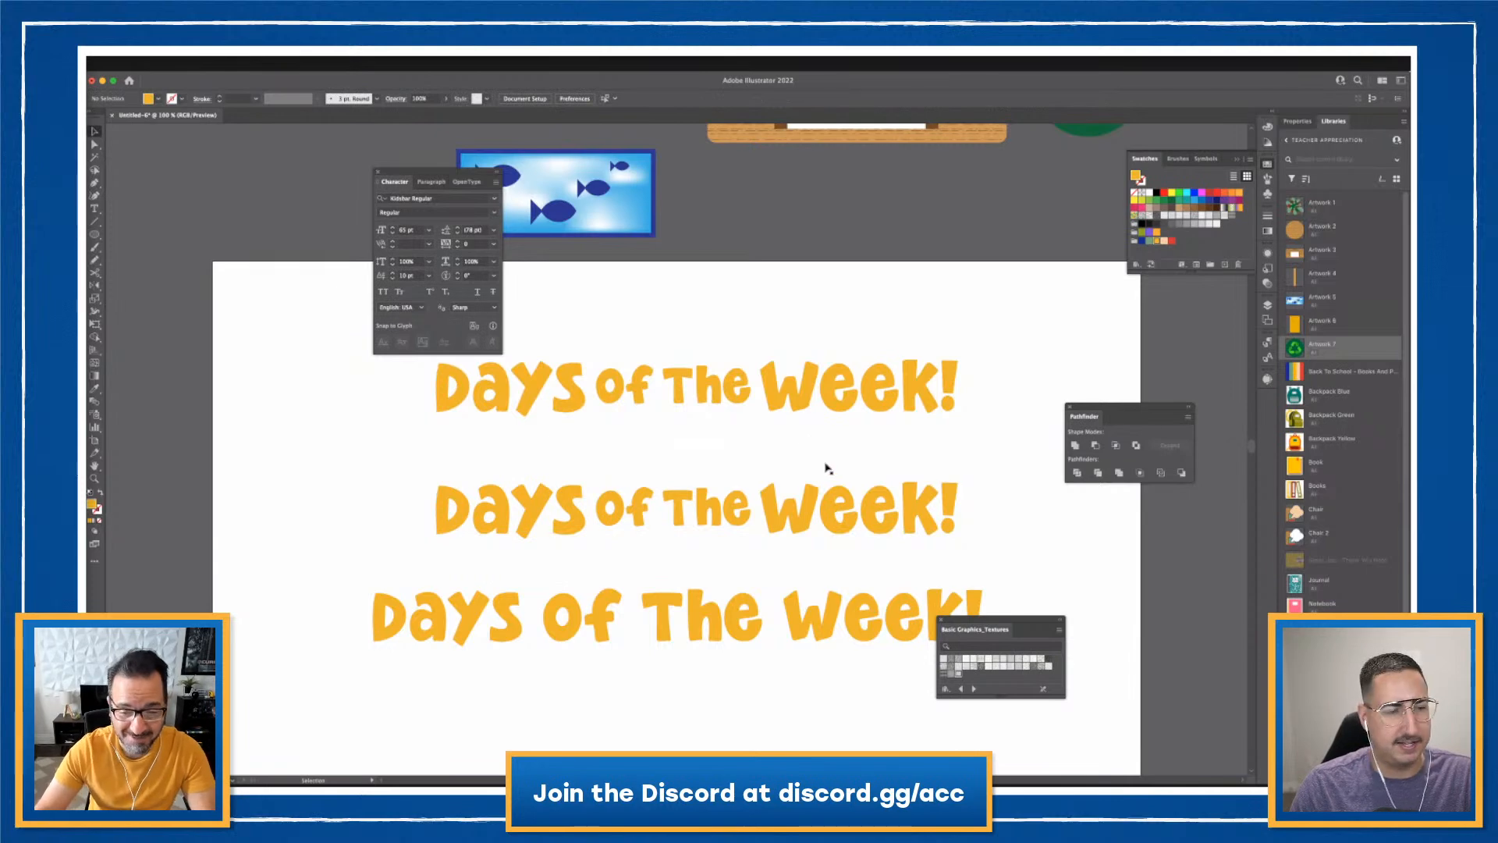
left_click(826, 491)
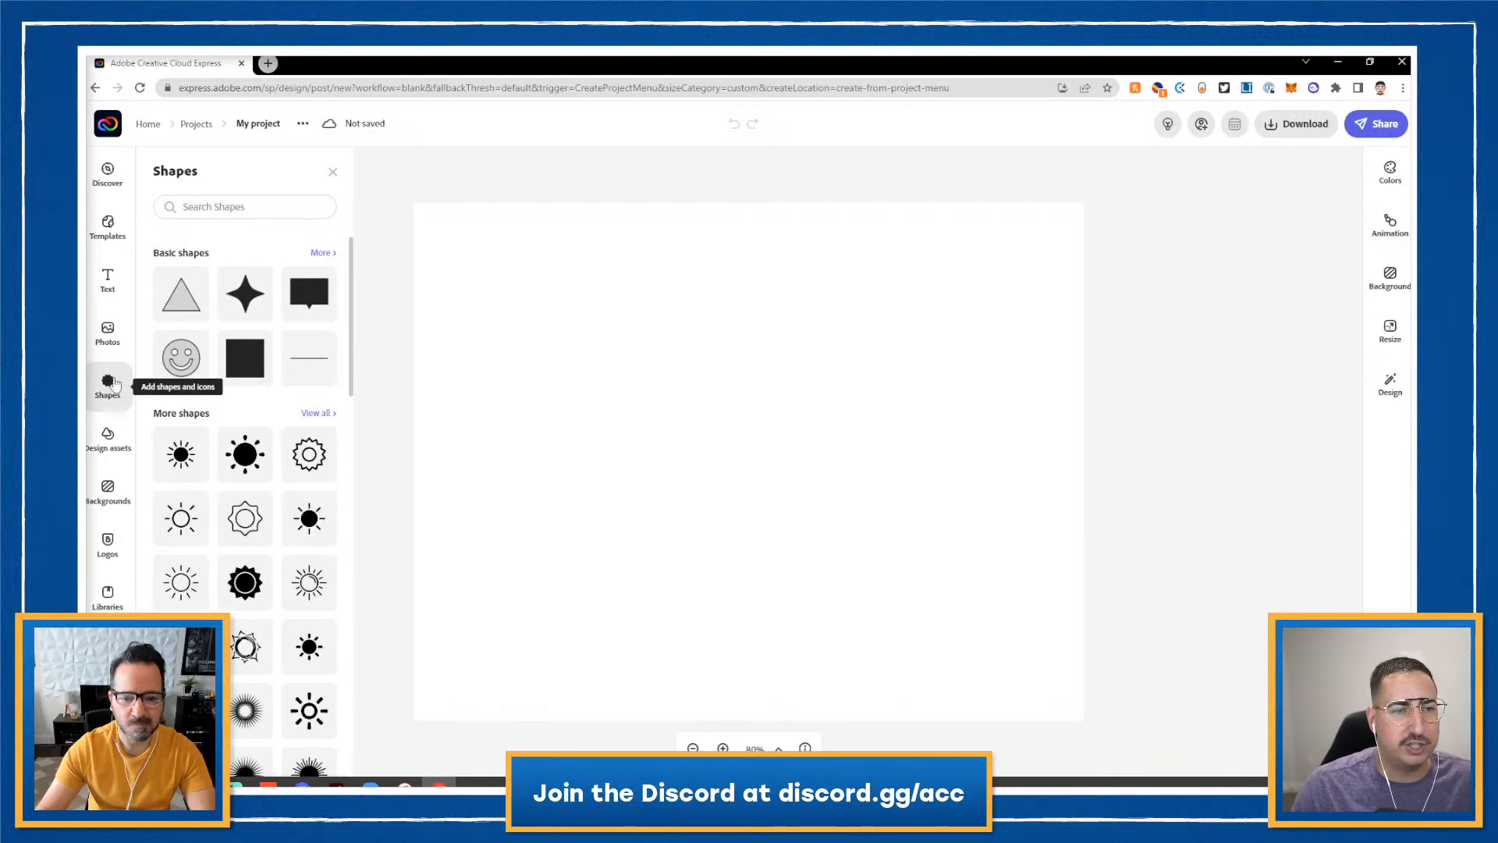
- Add an orange rounded rectangle from the basic rectangle shapes to the page
left_click(321, 255)
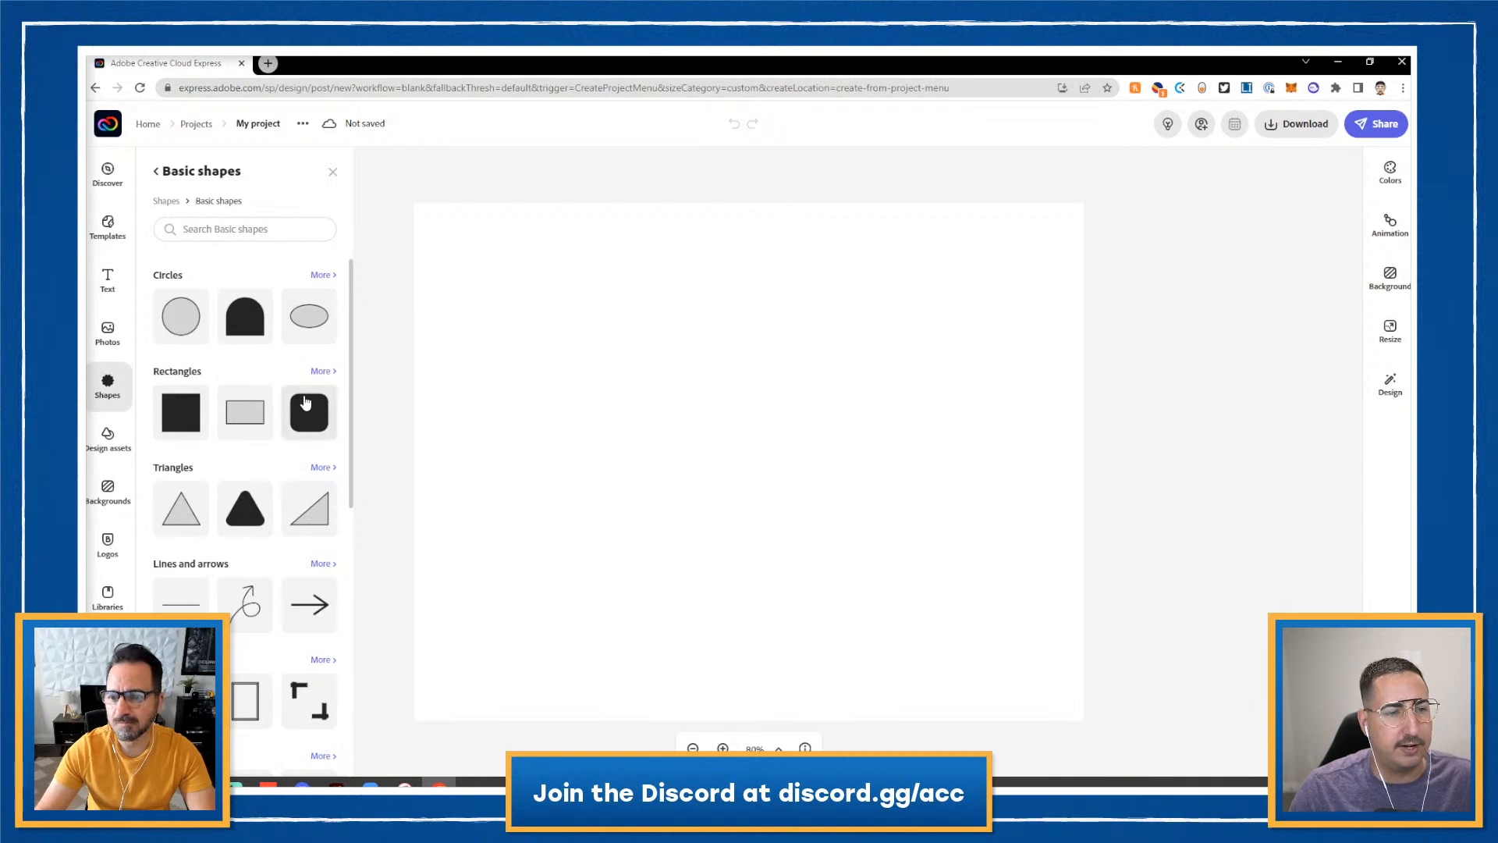
scroll(293, 465, "down", 1)
scroll(293, 465, "down", 5)
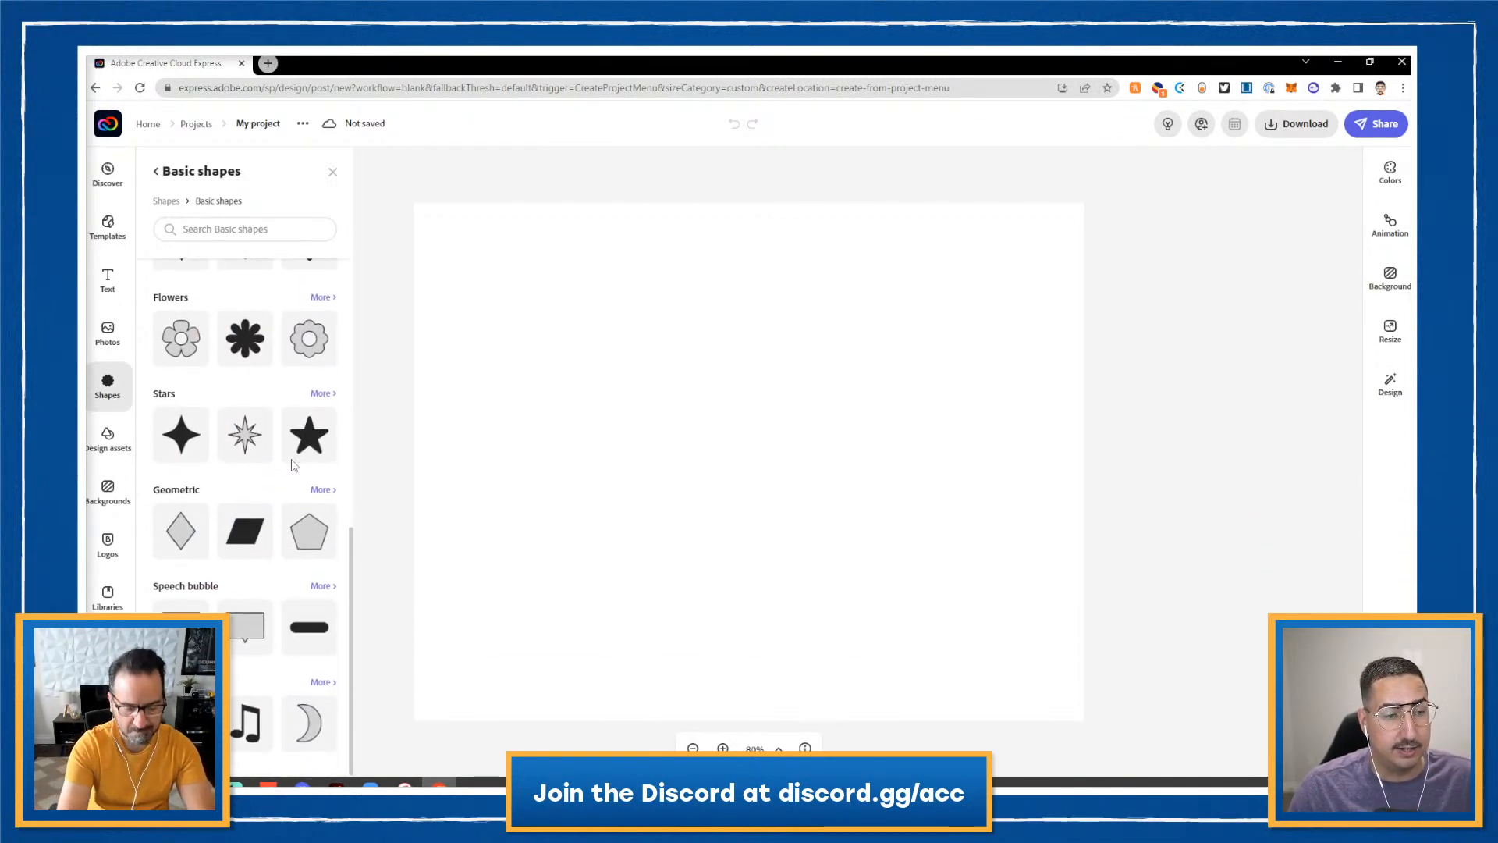
scroll(293, 465, "up", 6)
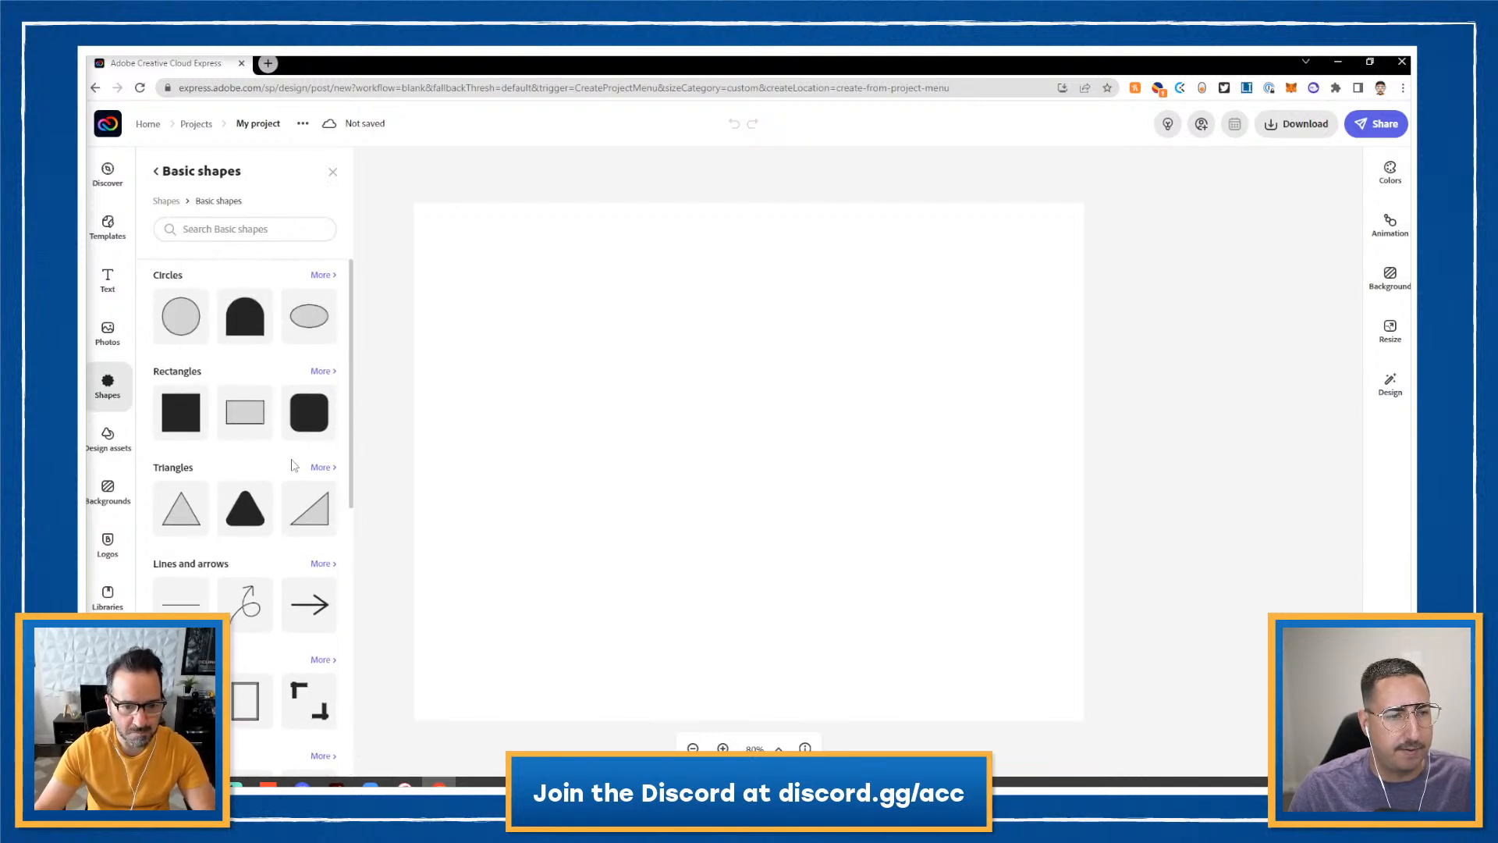
left_click(321, 371)
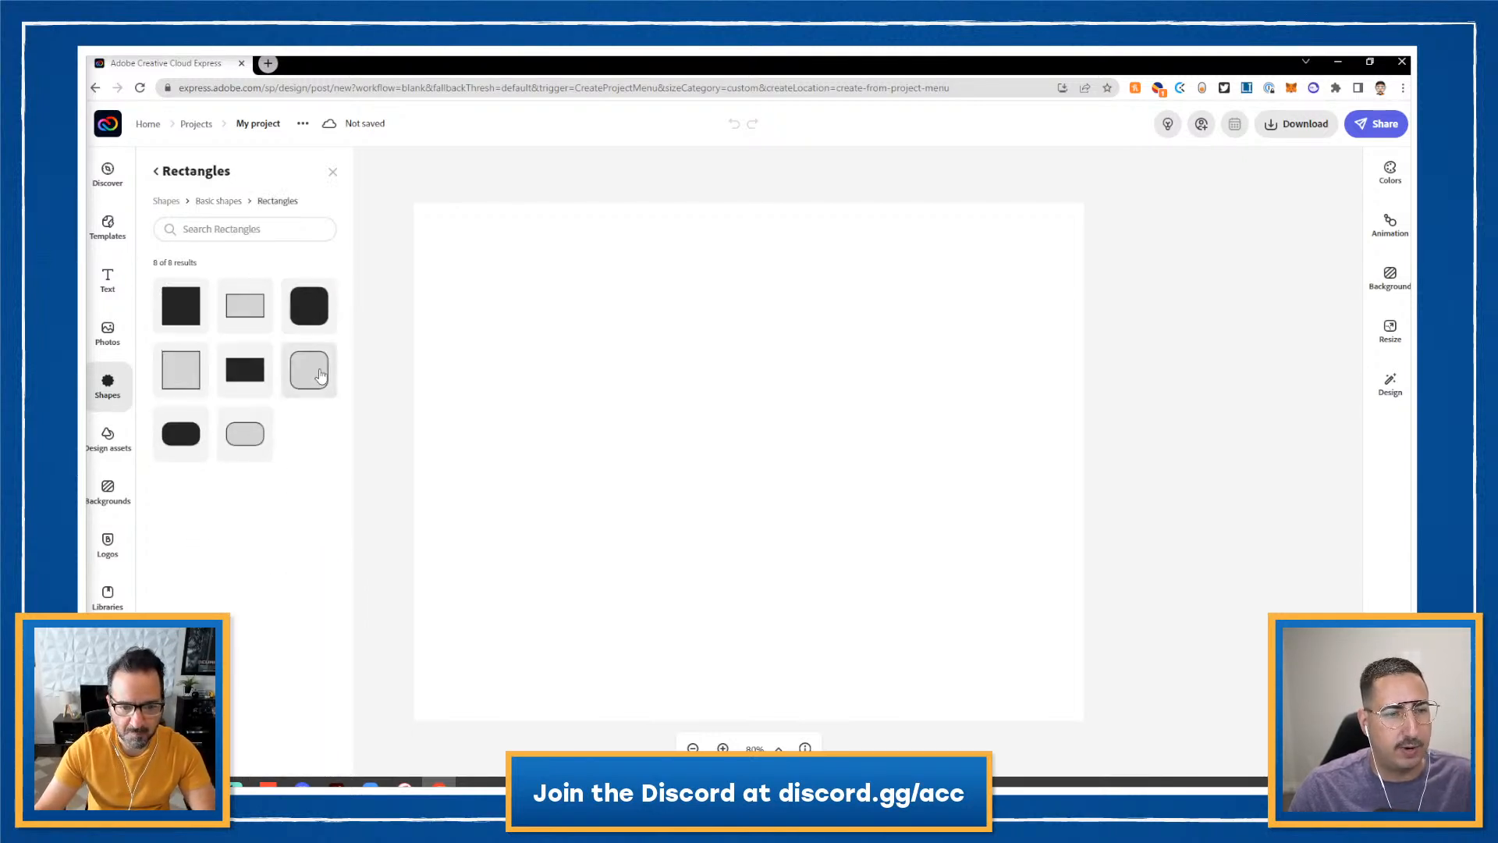
left_click(181, 433)
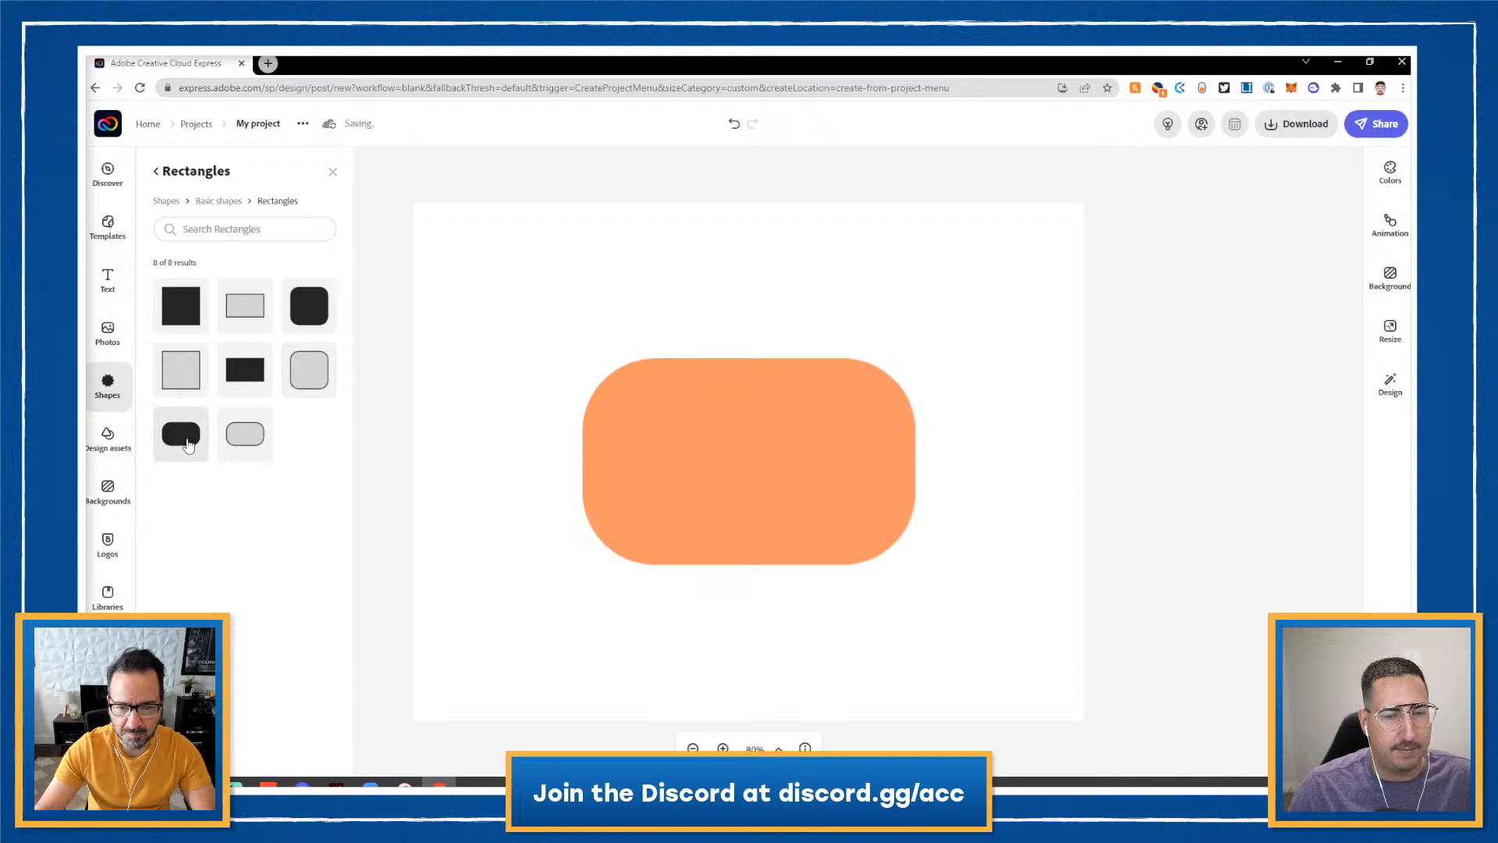
- Widen the orange rounded rectangle and move it to the page's lower-left edge
left_click(749, 423)
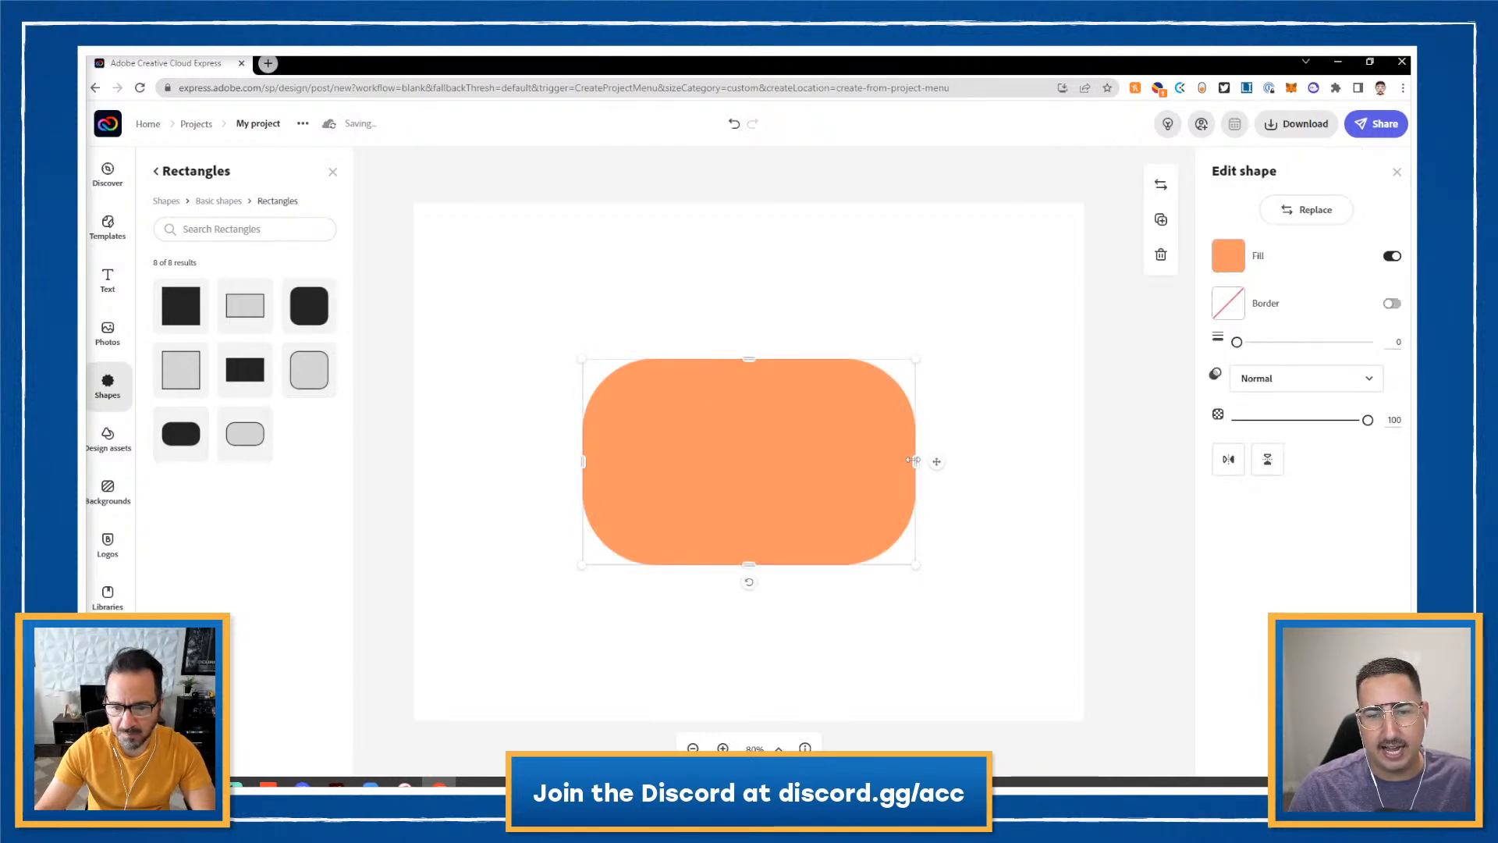
left_click_drag(913, 461, 1054, 461)
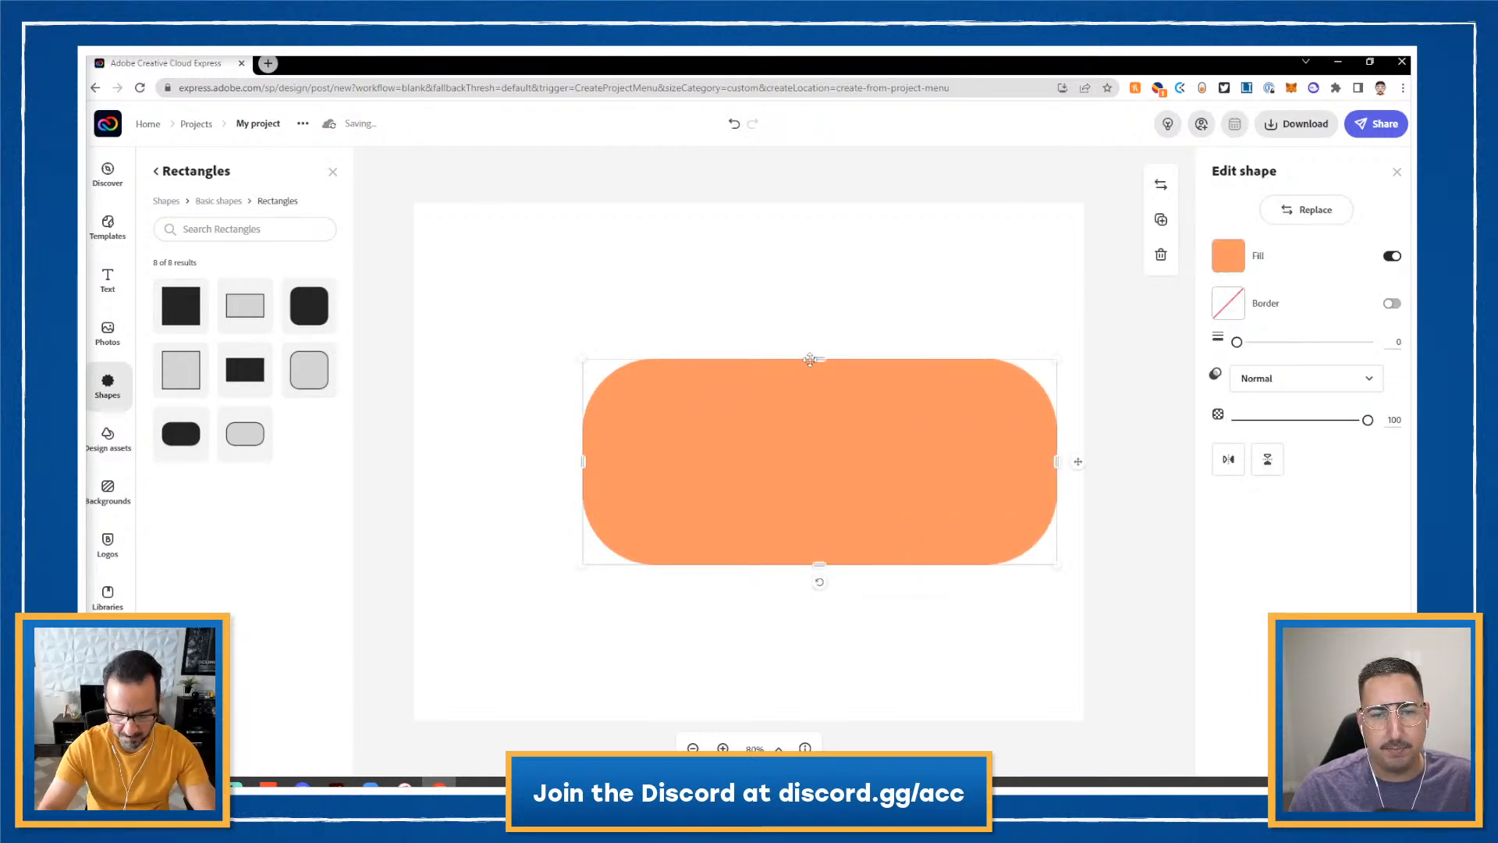
mouse_move(820, 359)
left_mouse_down()
mouse_move(823, 278)
mouse_move(822, 351)
left_mouse_up()
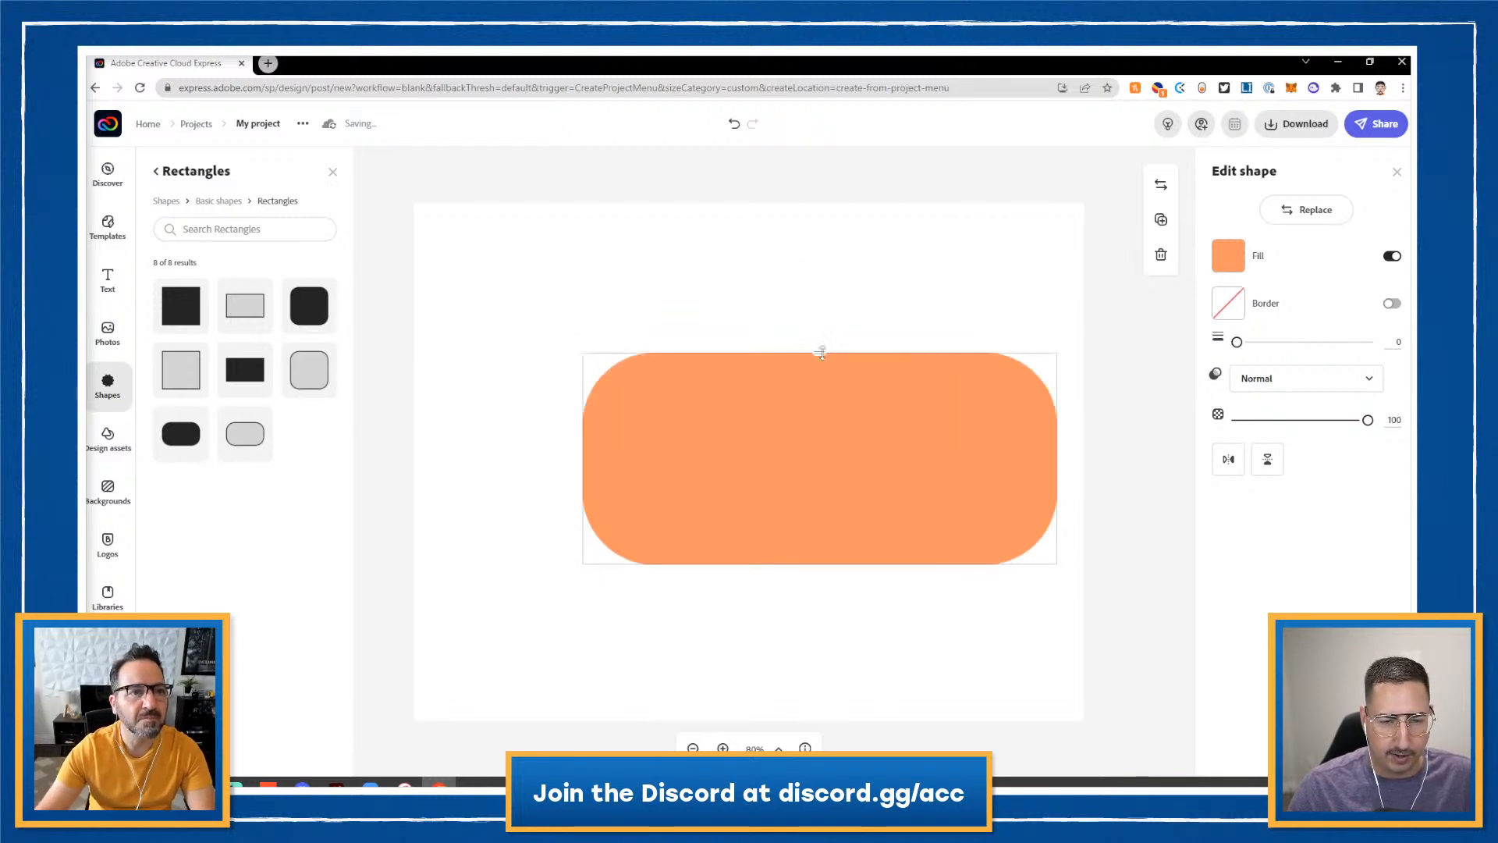
left_click_drag(741, 512, 629, 618)
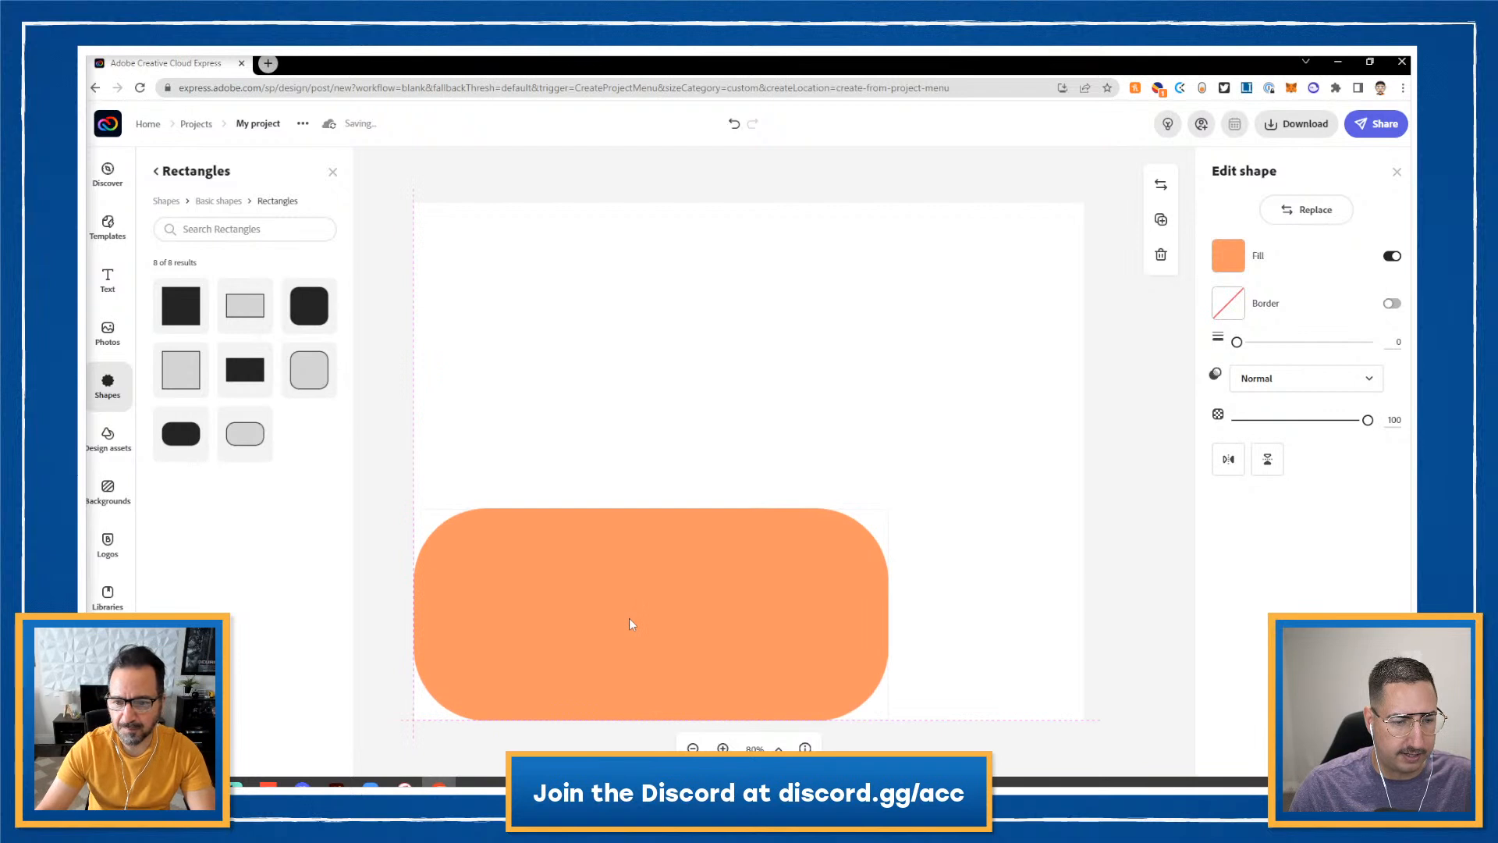
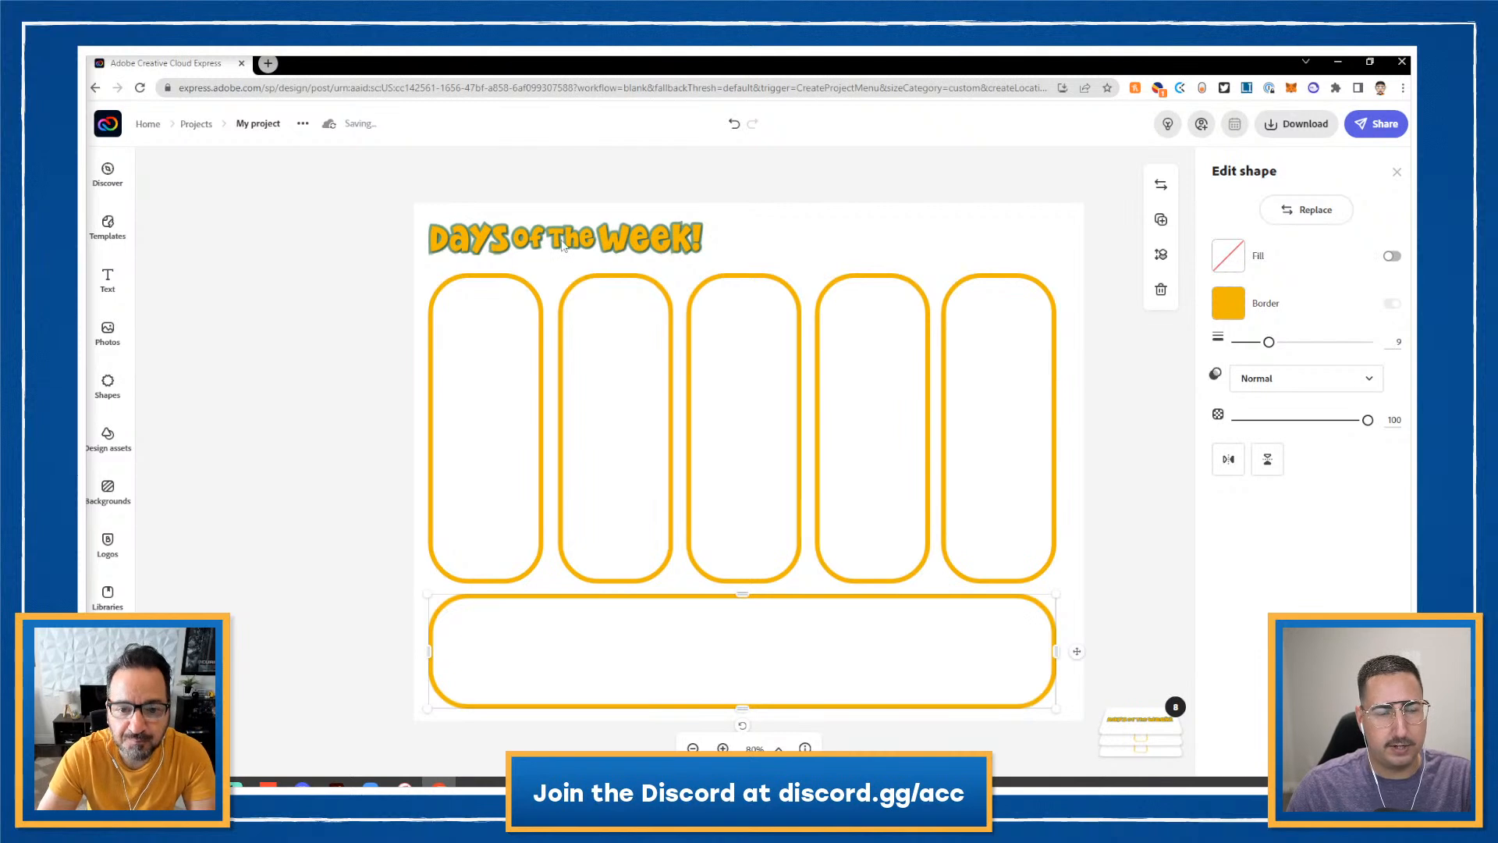
- Scale the Days of the Week! title down into the top-left corner above the day boxes
left_click(679, 227)
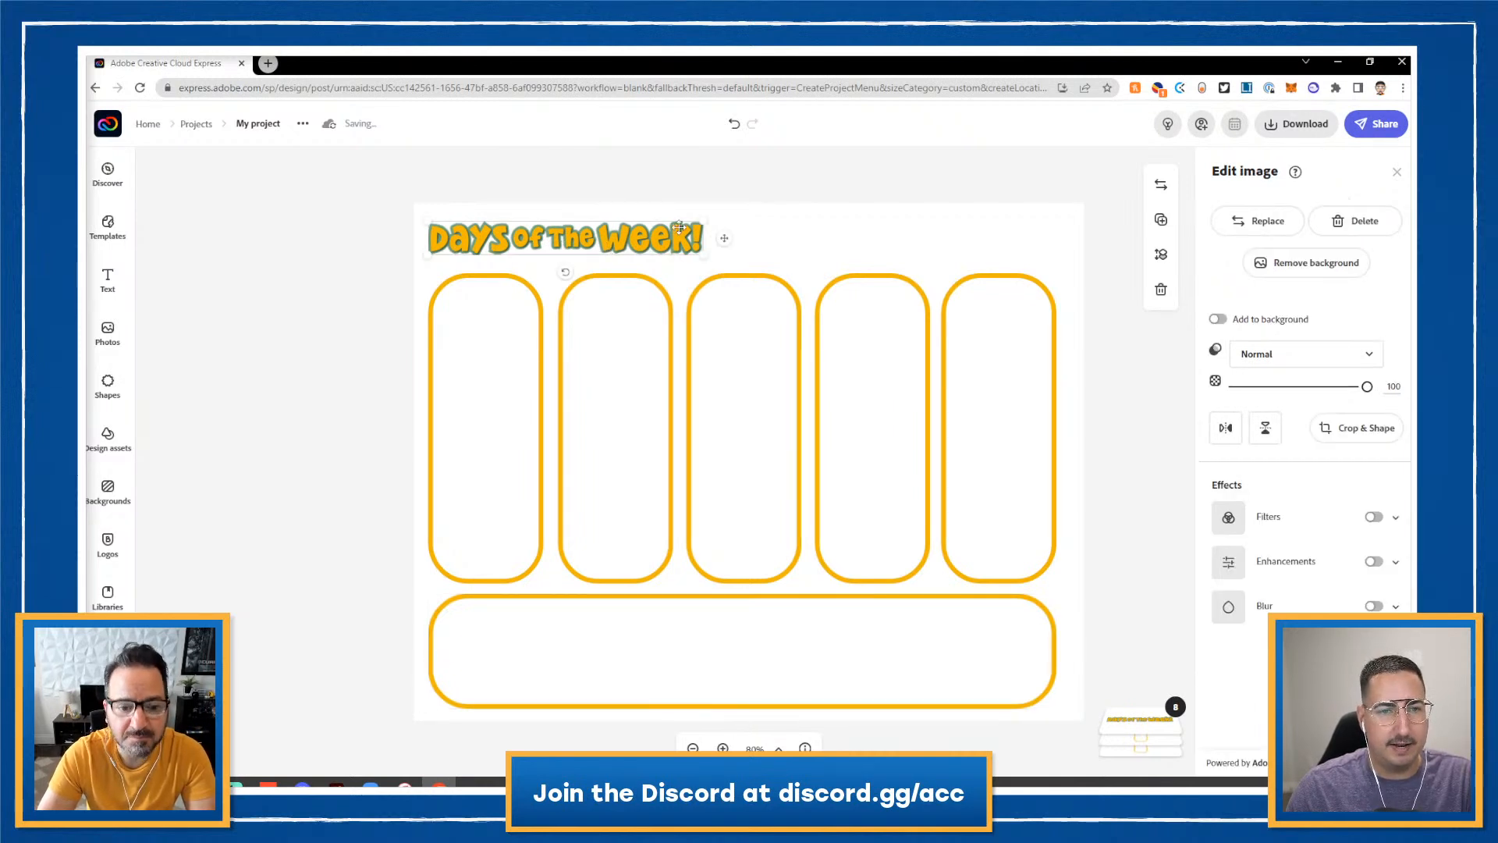
left_click_drag(707, 221, 621, 232)
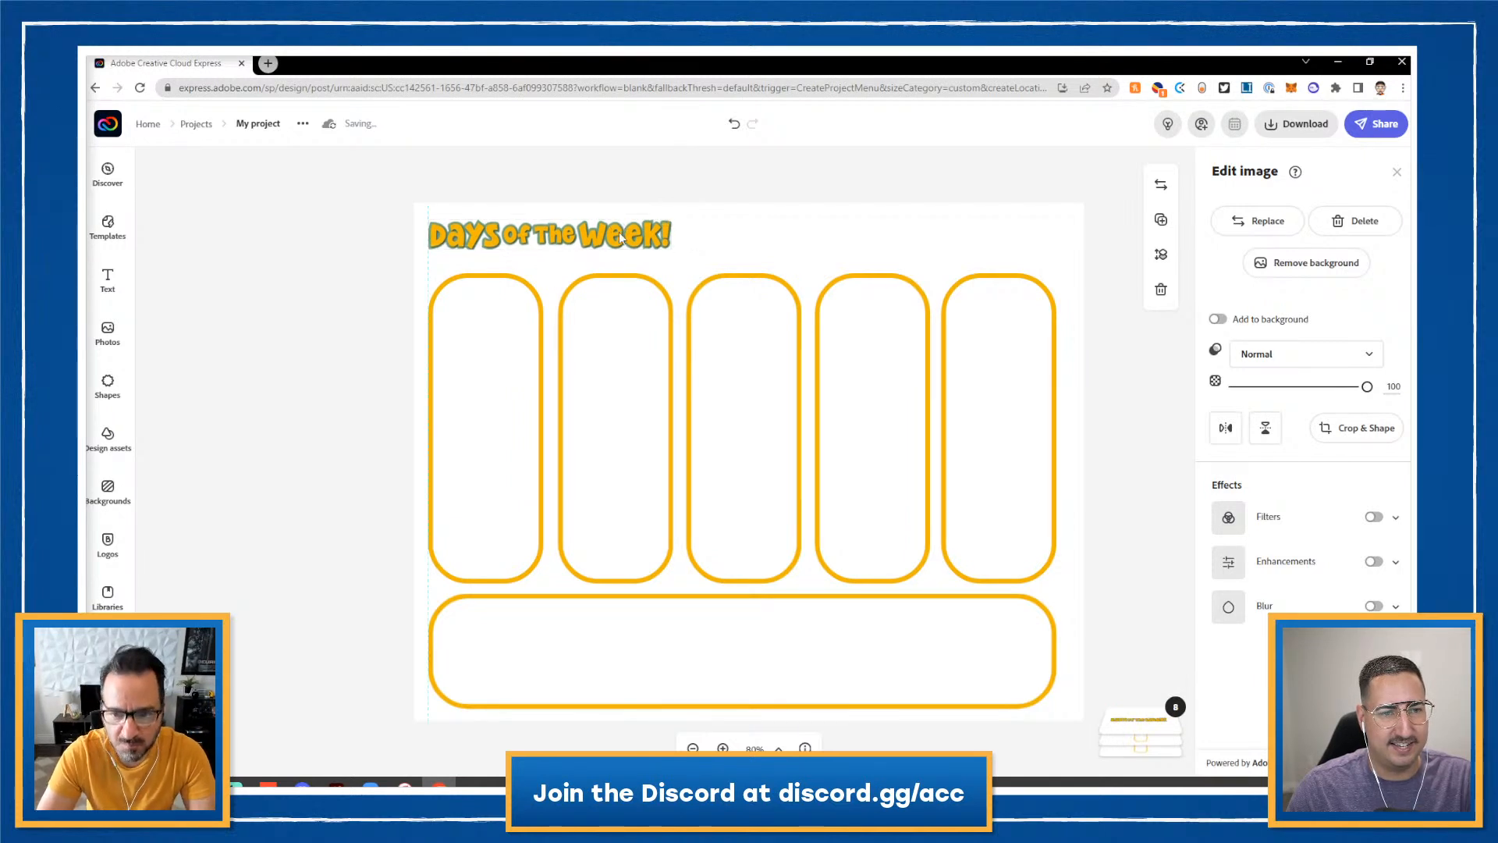
left_click(741, 277)
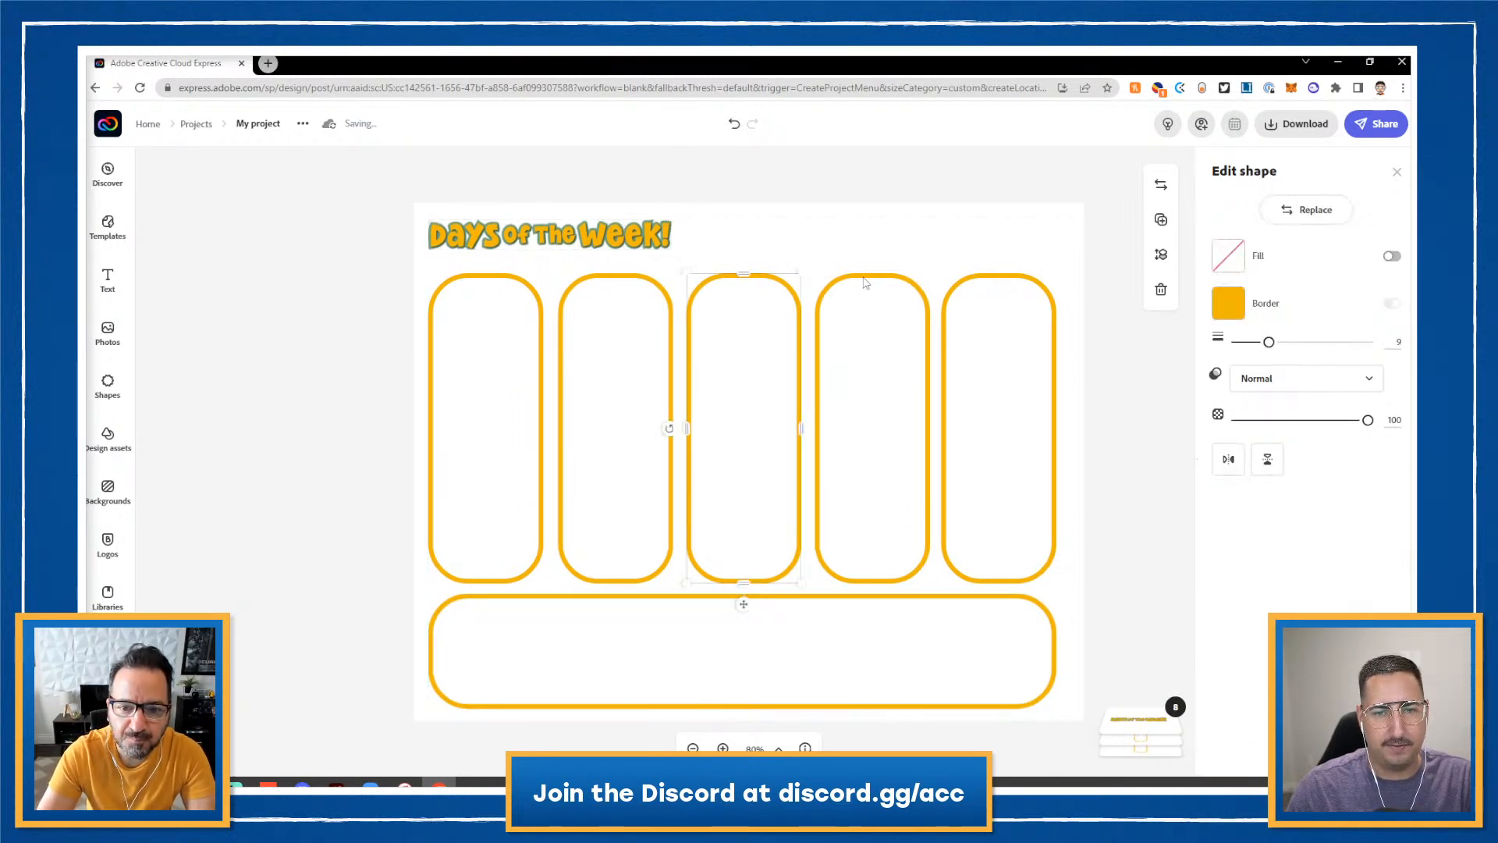
- Stretch the third, fourth and fifth day boxes upward so their tops sit beside the title
left_click(865, 282, "shift")
left_click(887, 244)
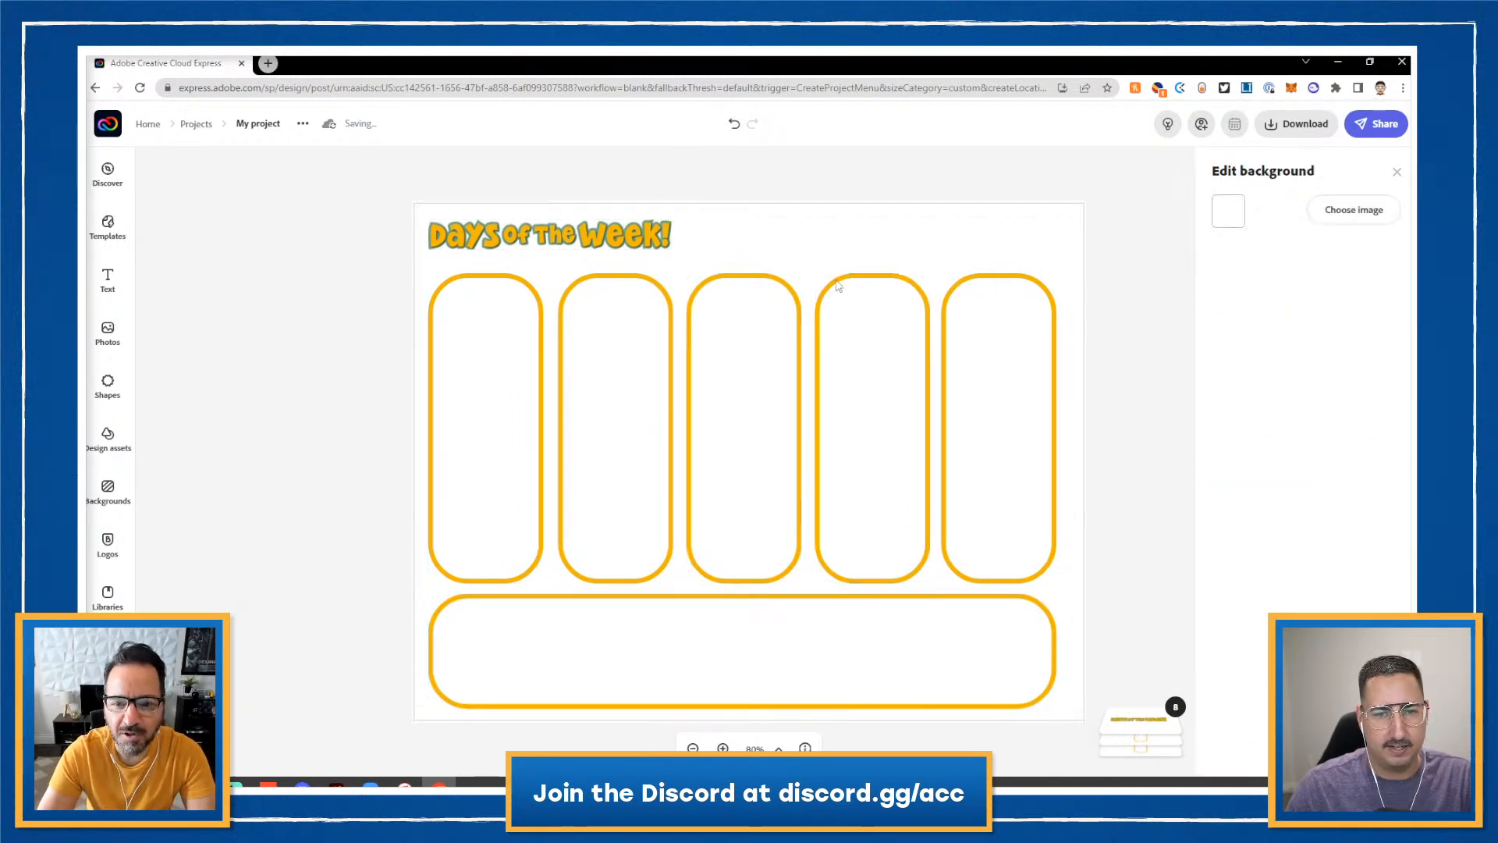
left_click(771, 283)
left_click_drag(746, 275, 753, 223)
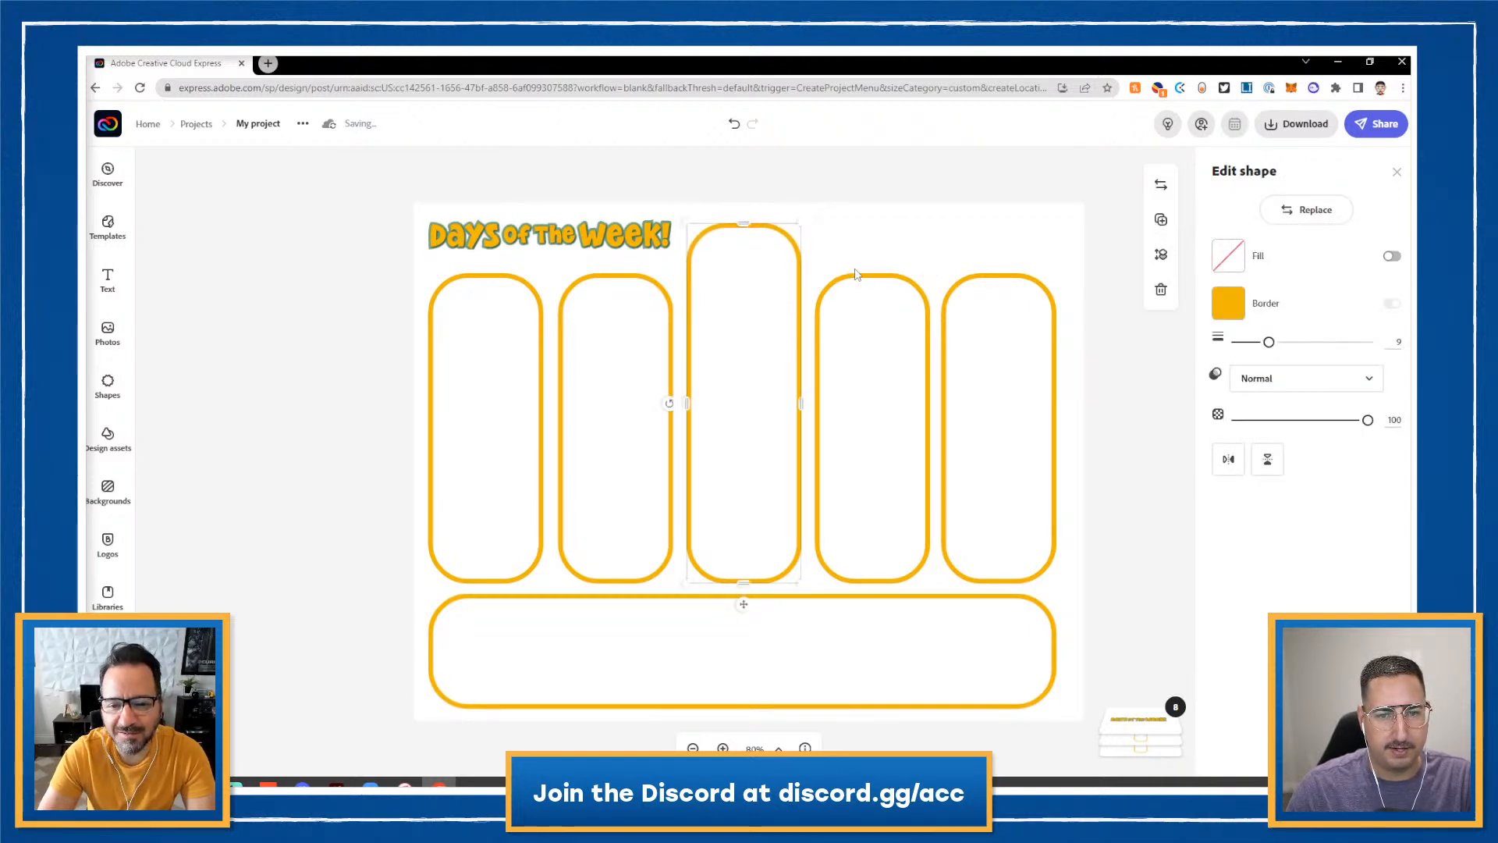
left_click(860, 283)
left_click_drag(872, 275, 876, 221)
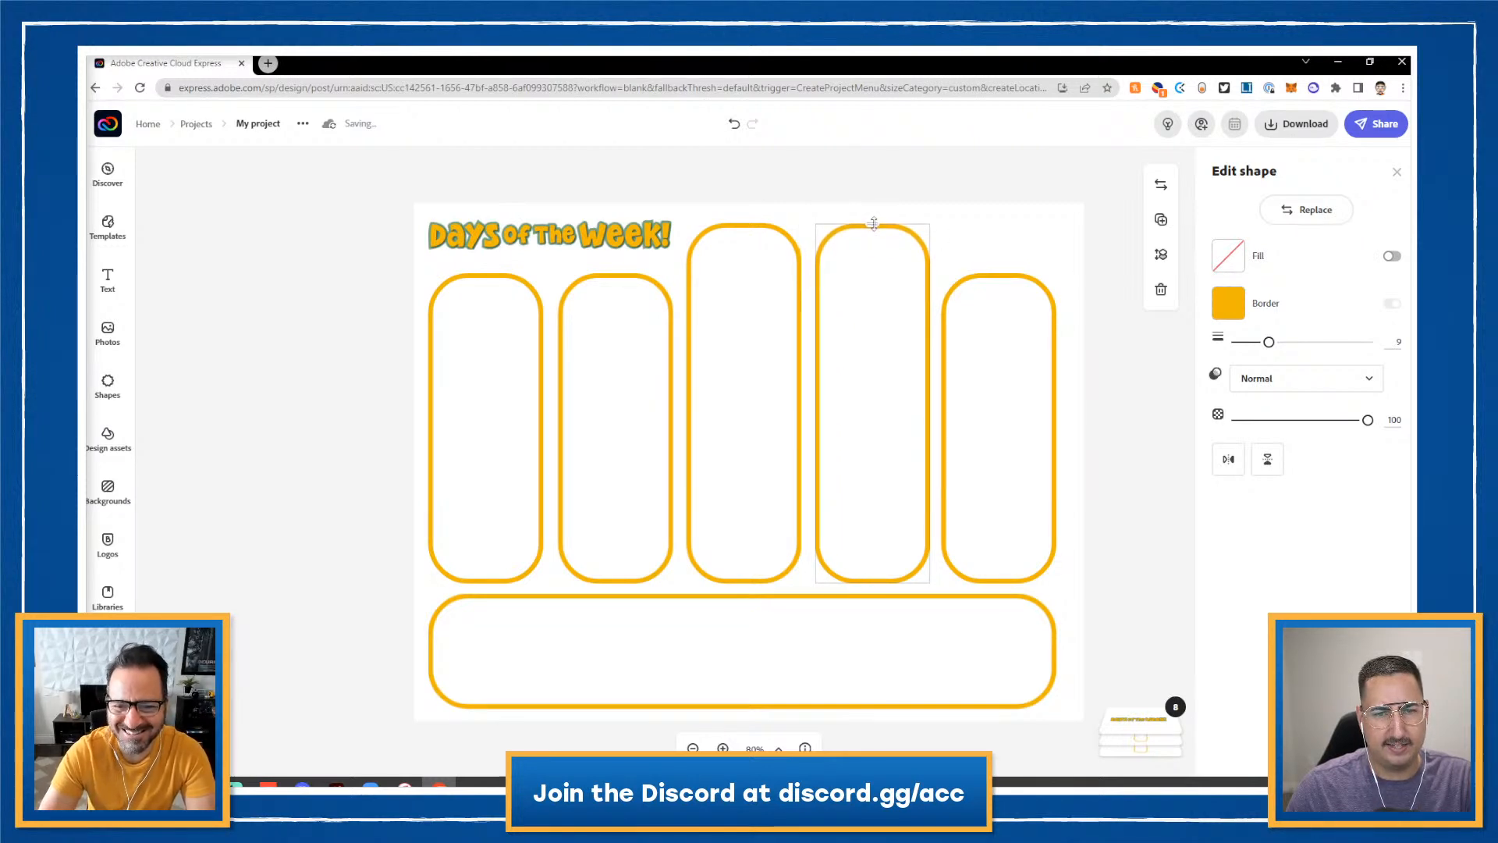
left_click(978, 279)
left_click(999, 276)
left_click_drag(998, 275, 998, 224)
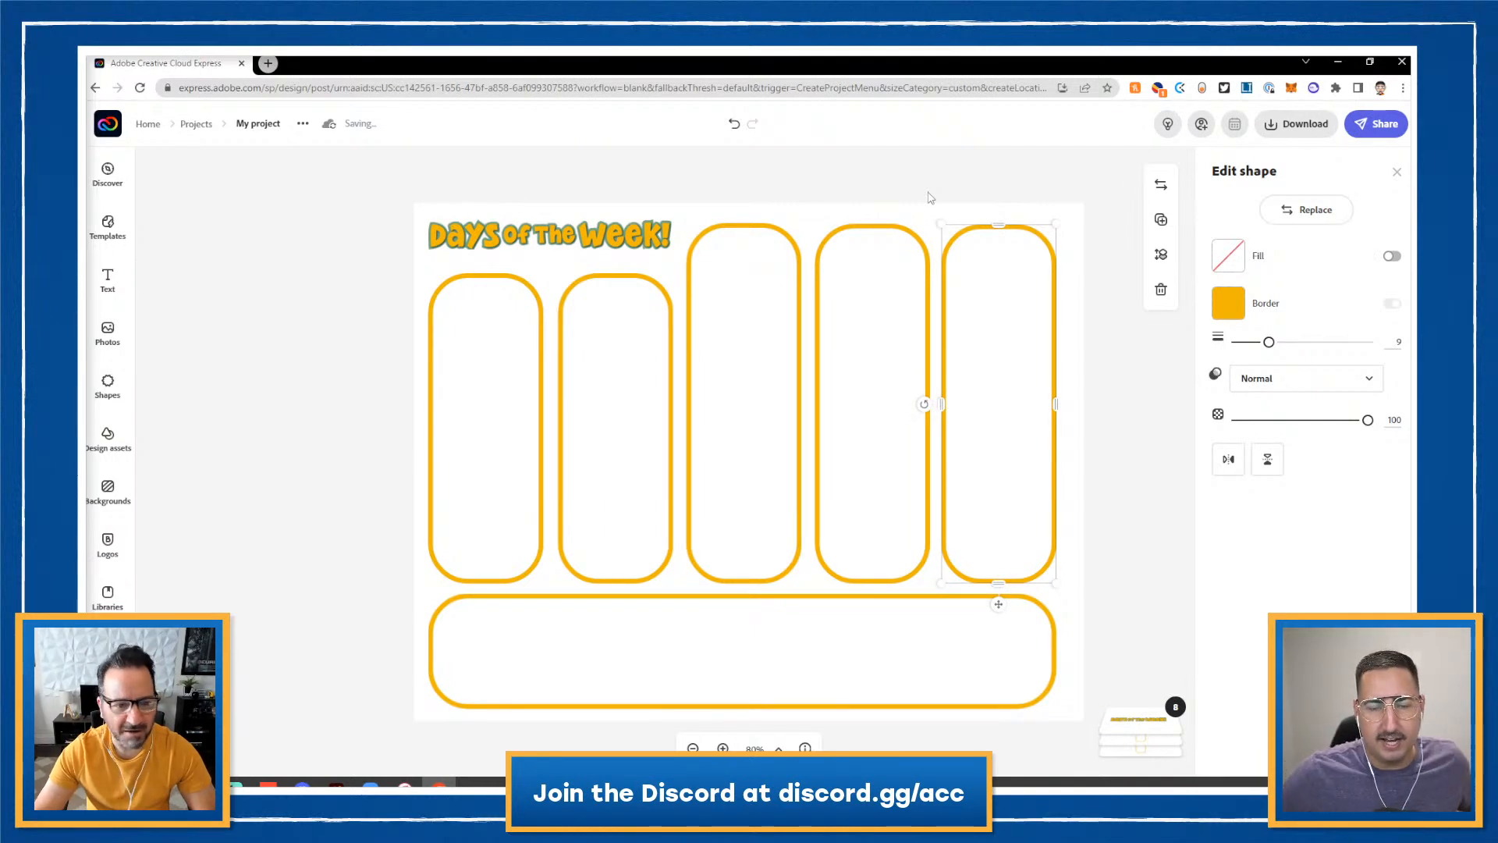
left_click(468, 632)
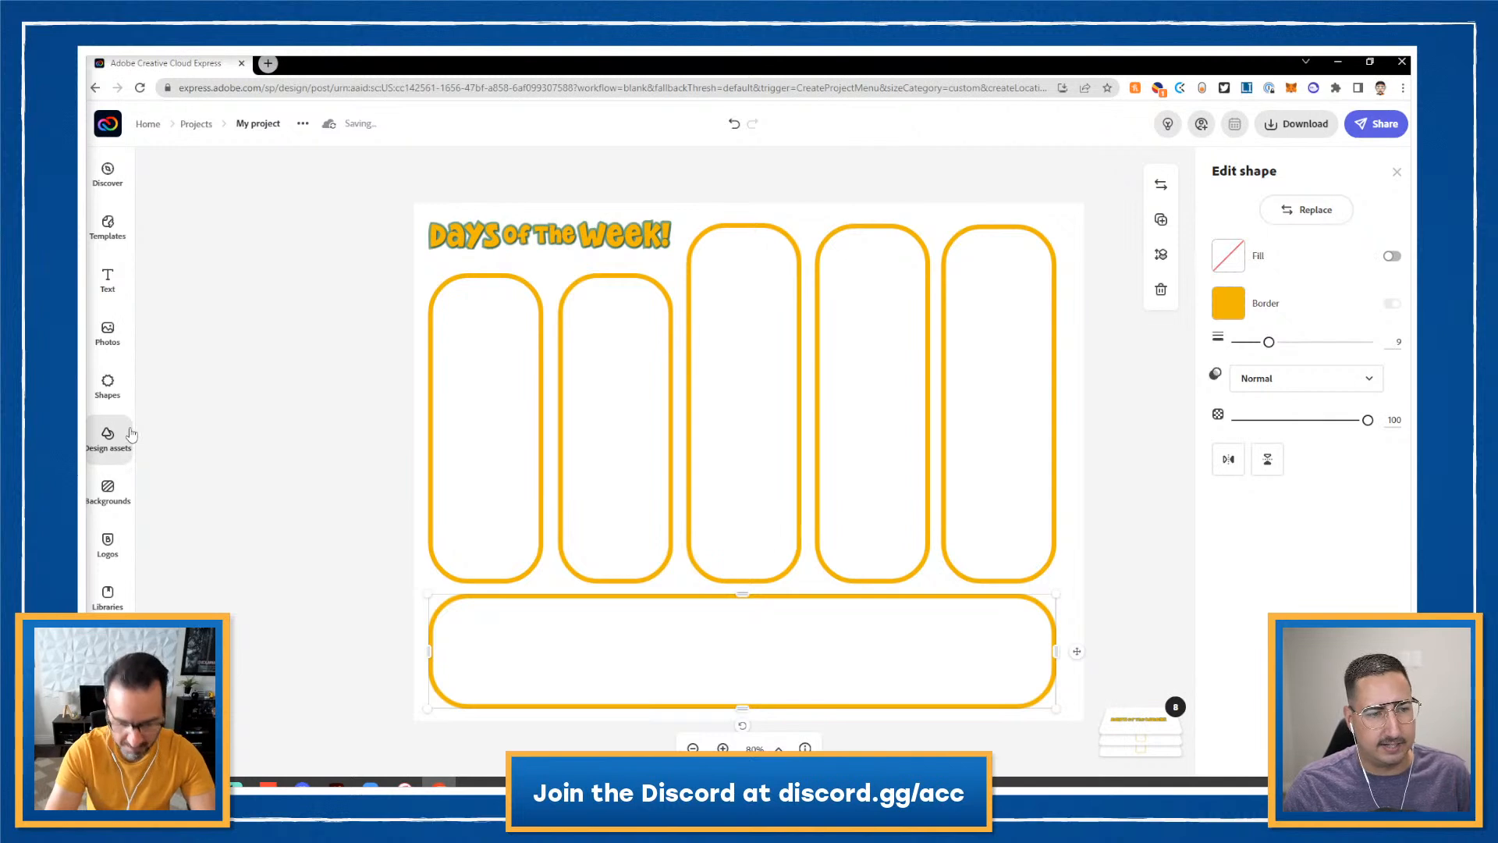
- Add the Monday through Friday graphics from the Teacher Appreciation library assets
left_click(109, 589)
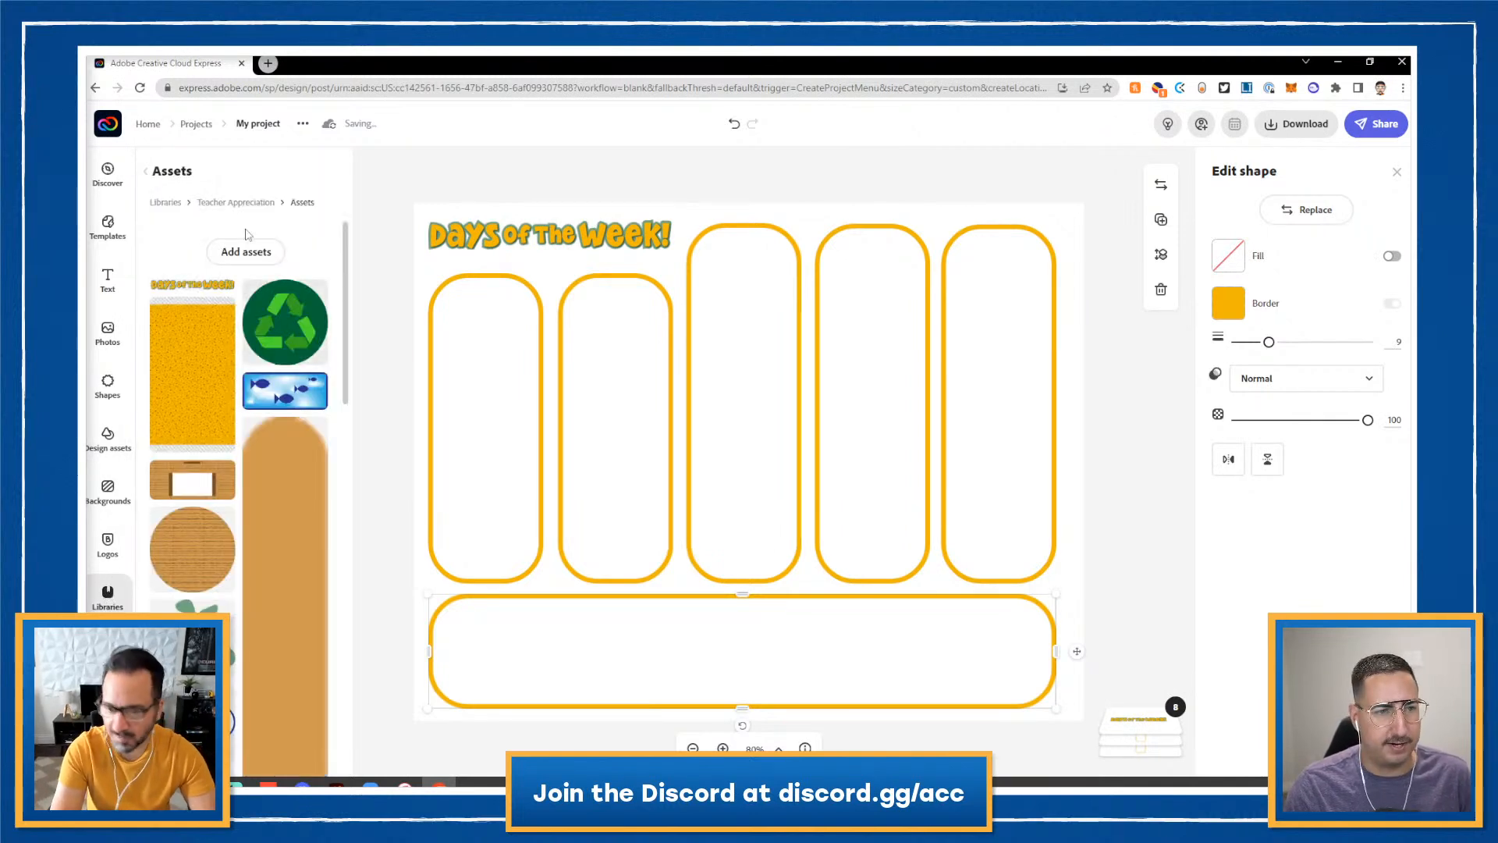
left_click(236, 204)
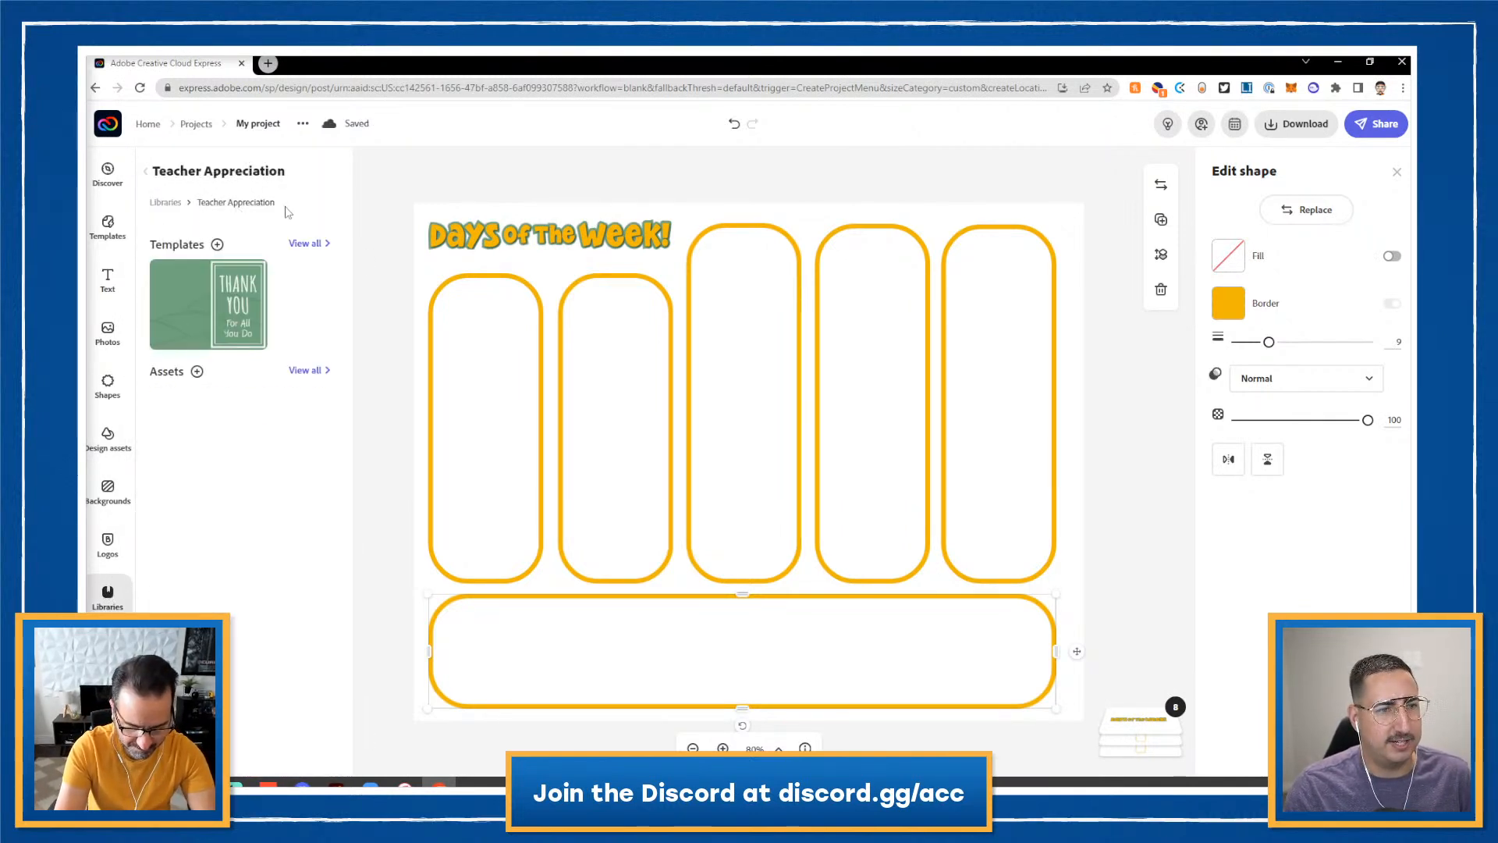
left_click(303, 371)
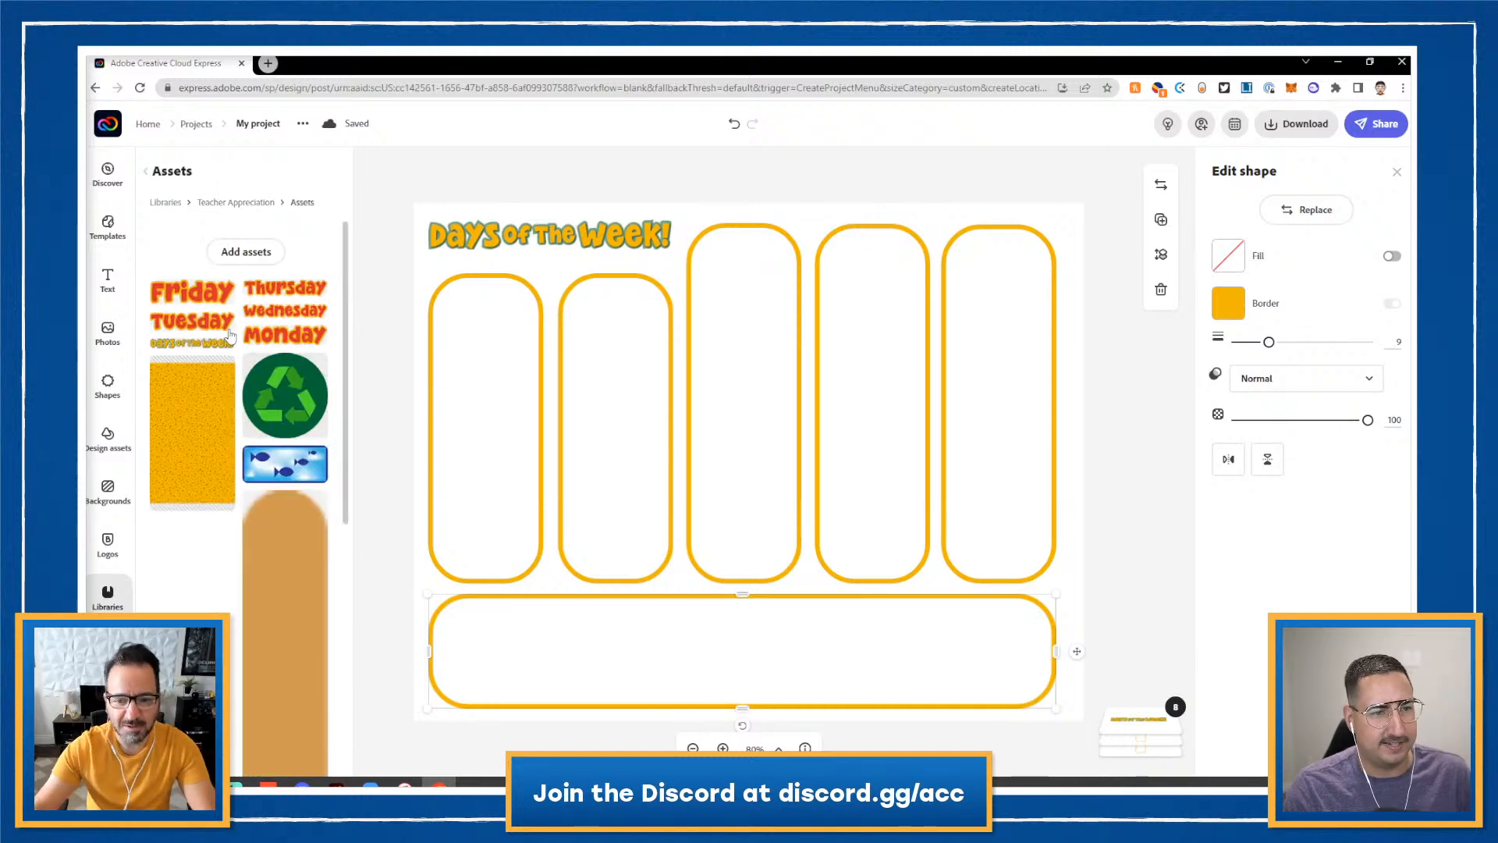
left_click(269, 341)
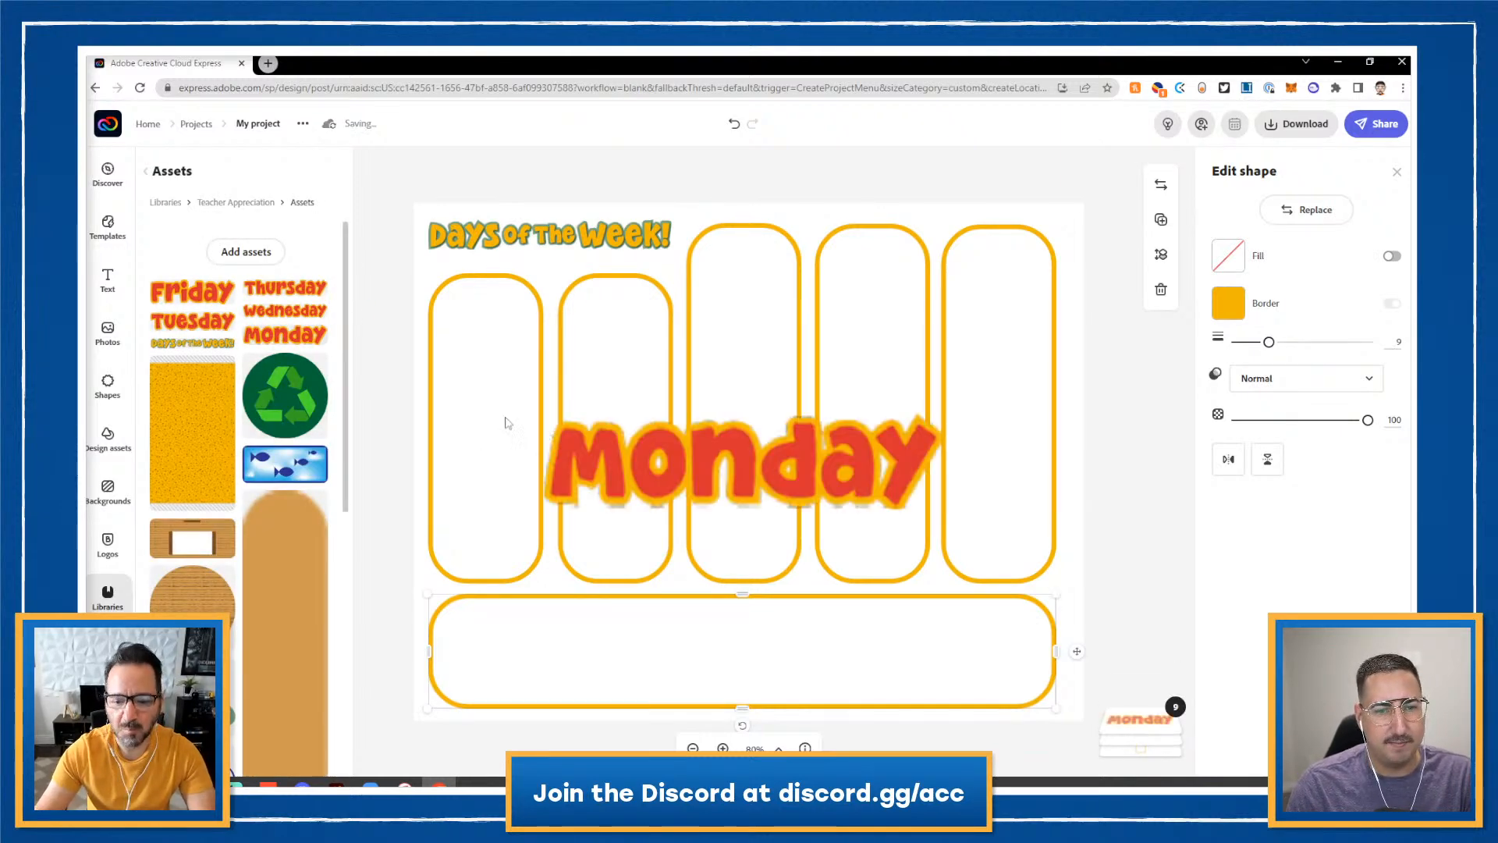
left_click(191, 323)
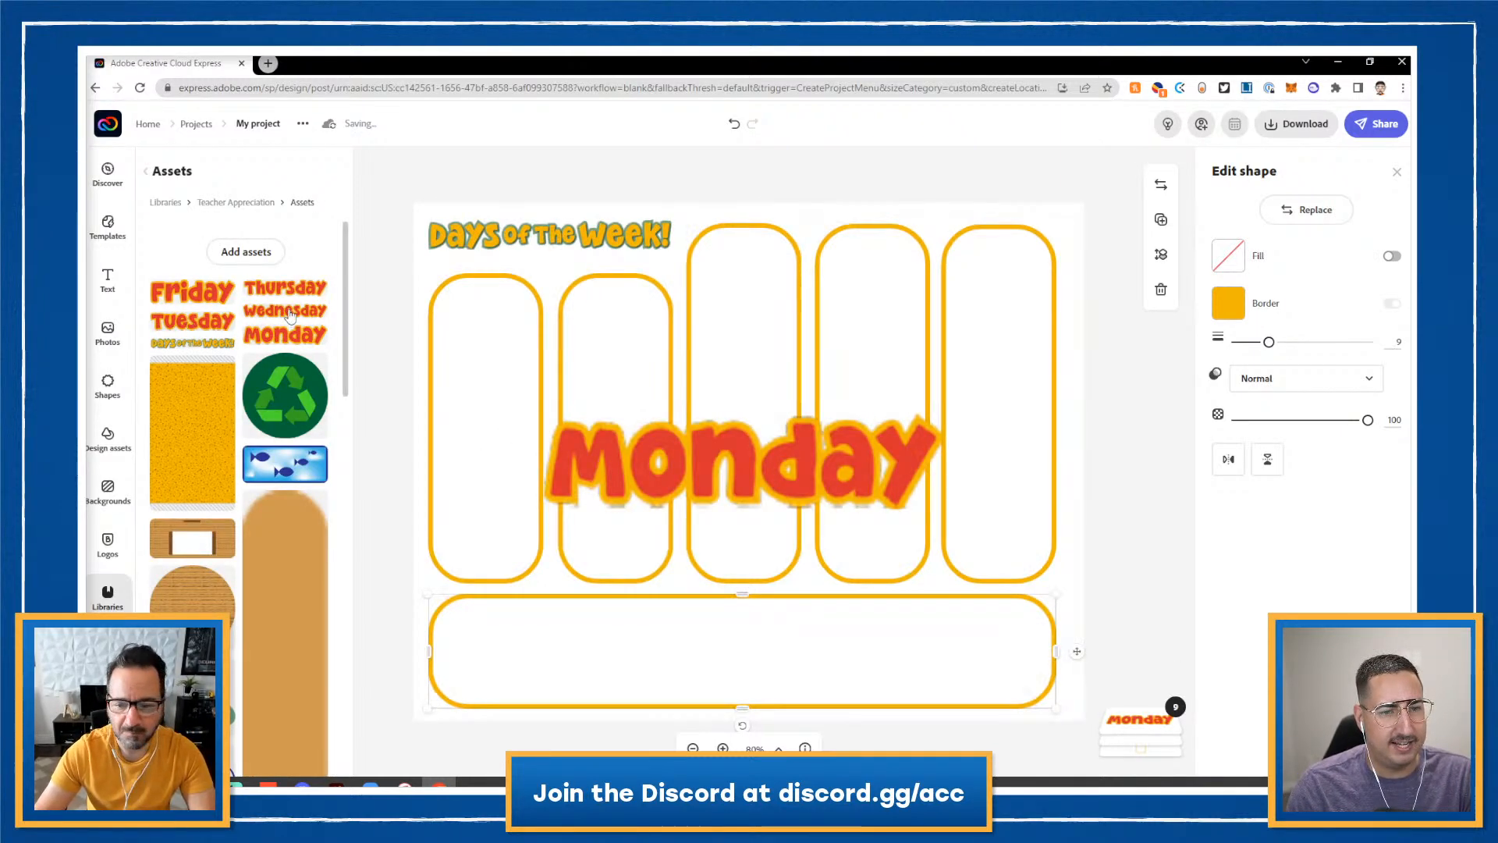
left_click(290, 312)
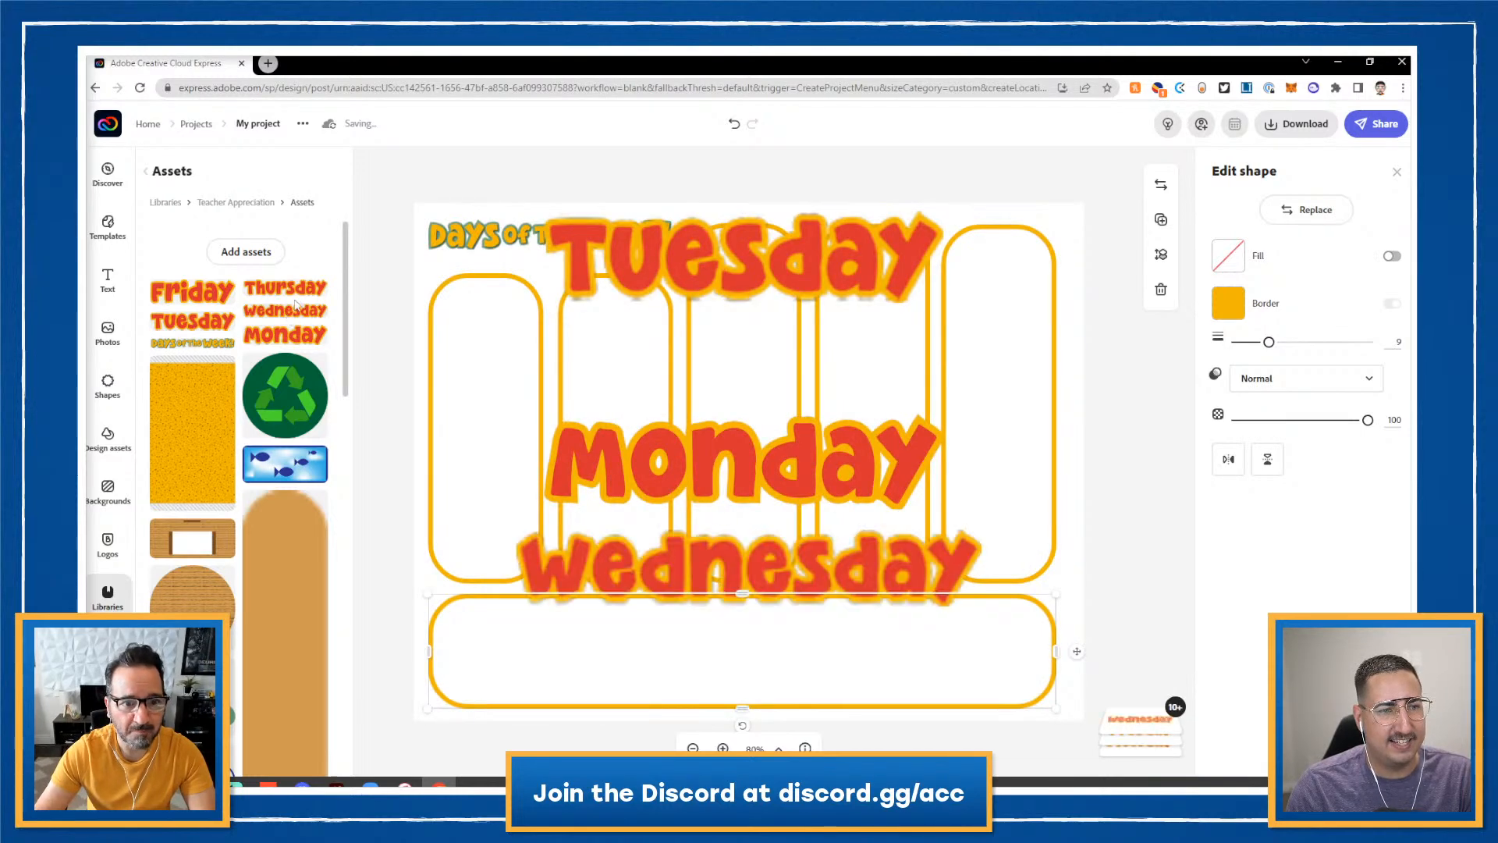
left_click(299, 291)
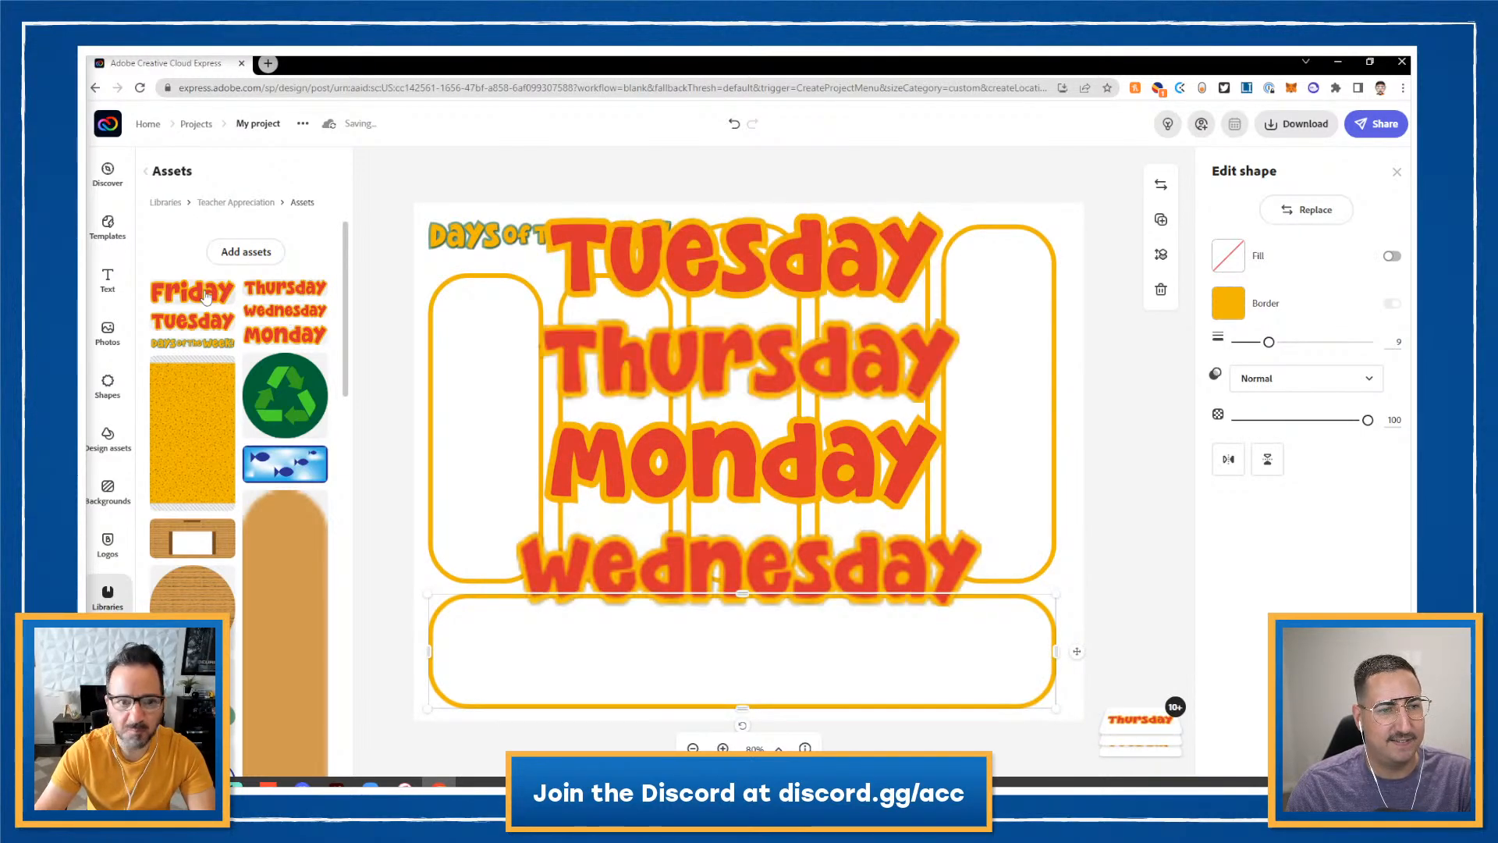
left_click(206, 296)
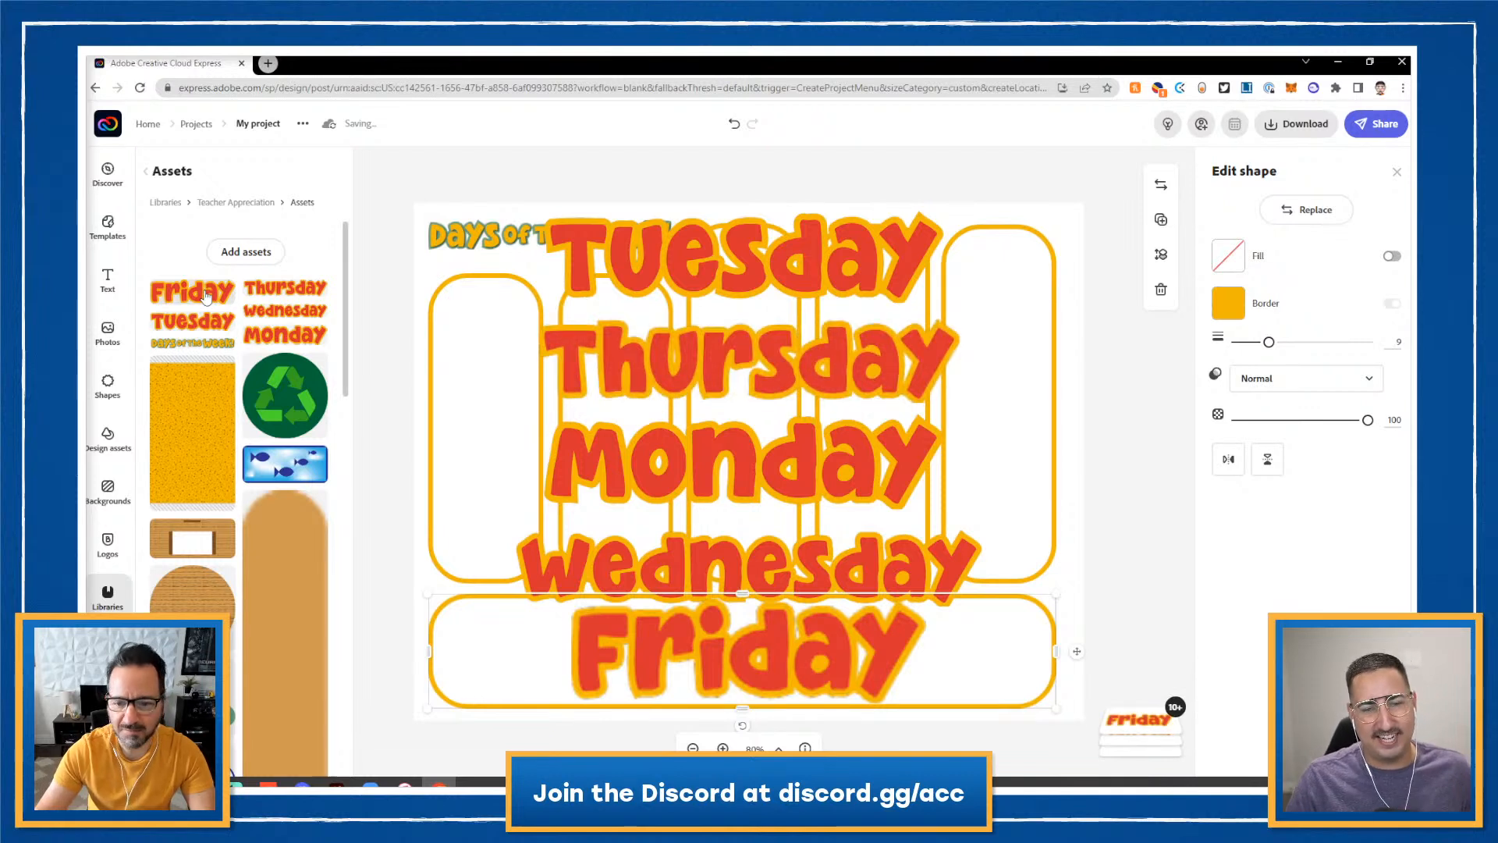
- Shrink Monday, Tuesday and Wednesday into small labels atop their boxes, moving Thursday aside
left_click(741, 467)
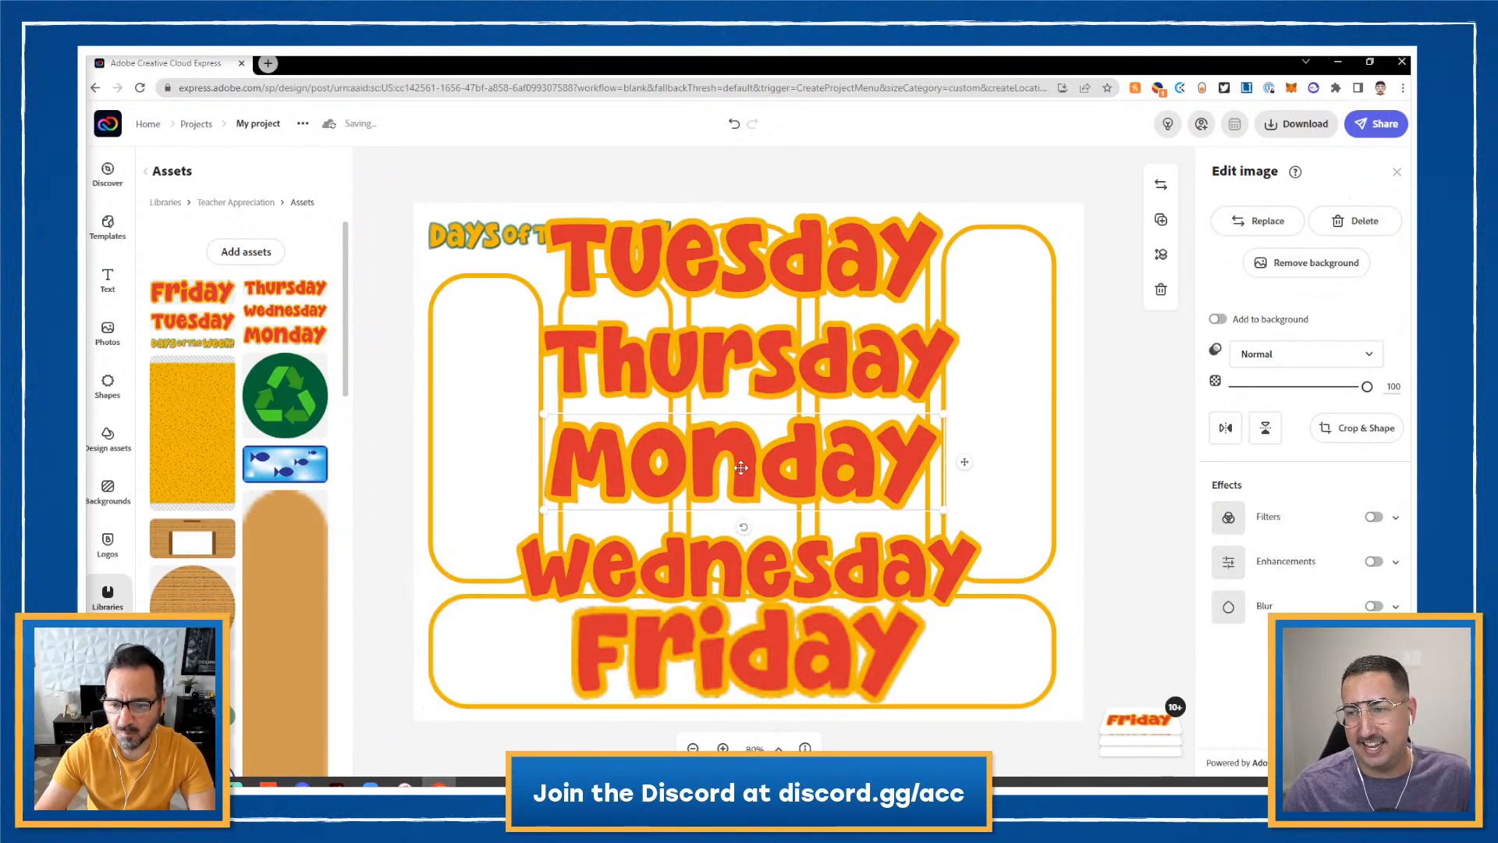
left_click_drag(945, 508, 504, 313)
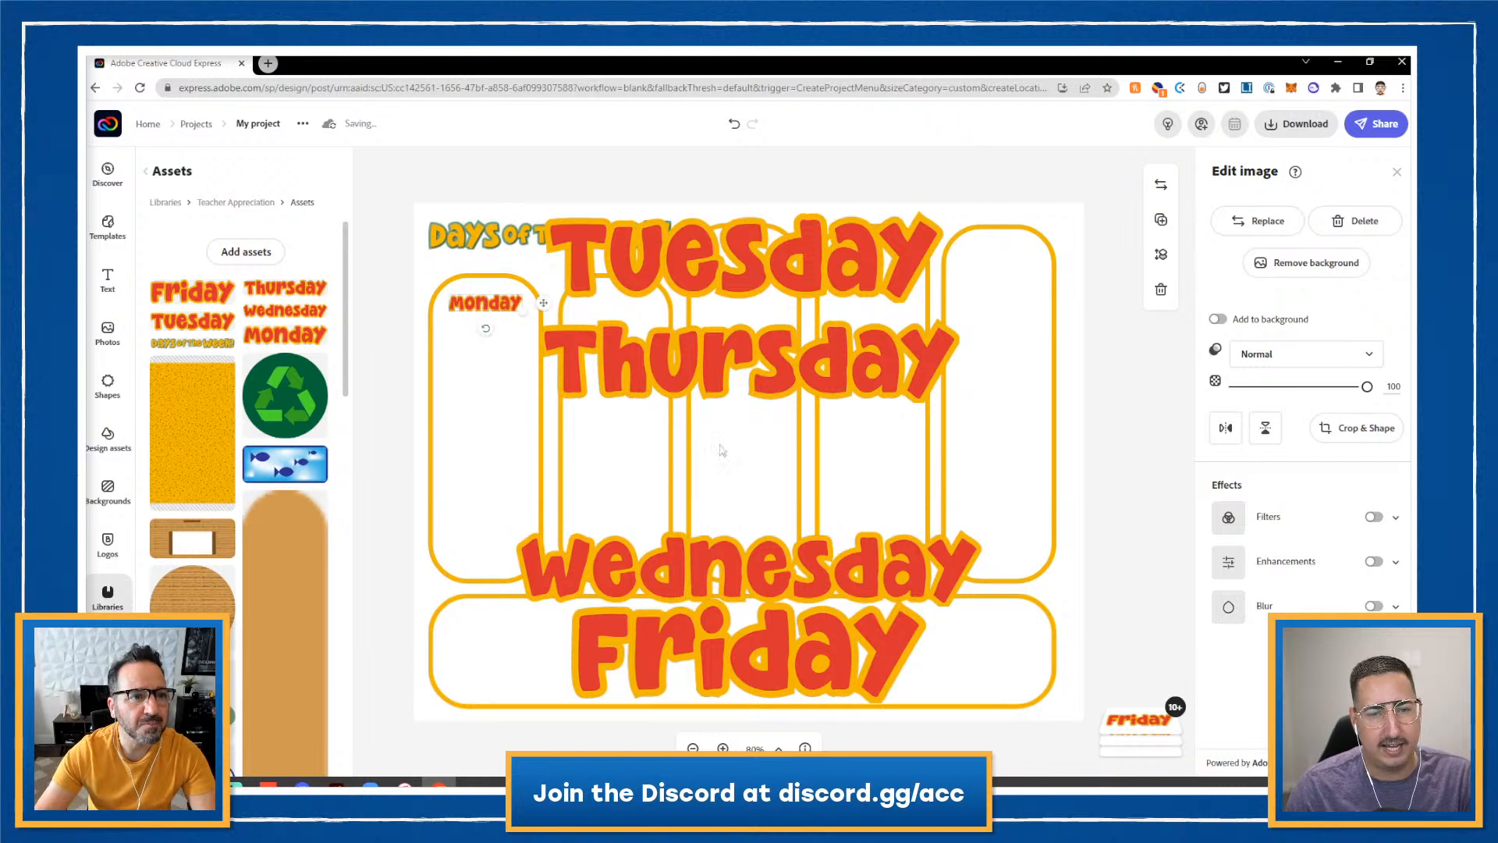
left_click(751, 267)
left_click_drag(941, 212, 621, 286)
left_click_drag(632, 367, 623, 503)
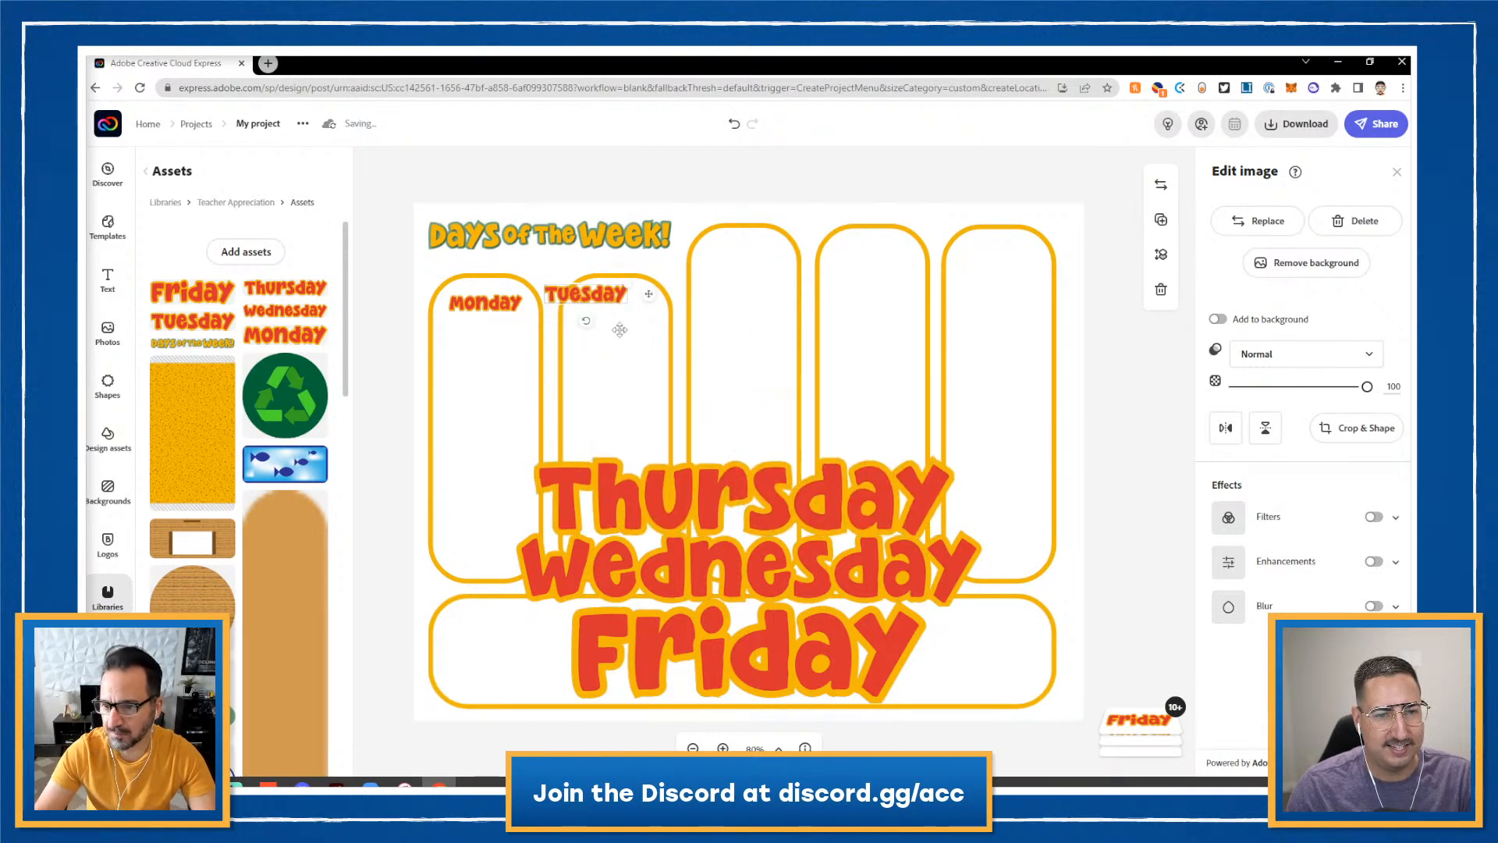
left_click_drag(603, 301, 632, 315)
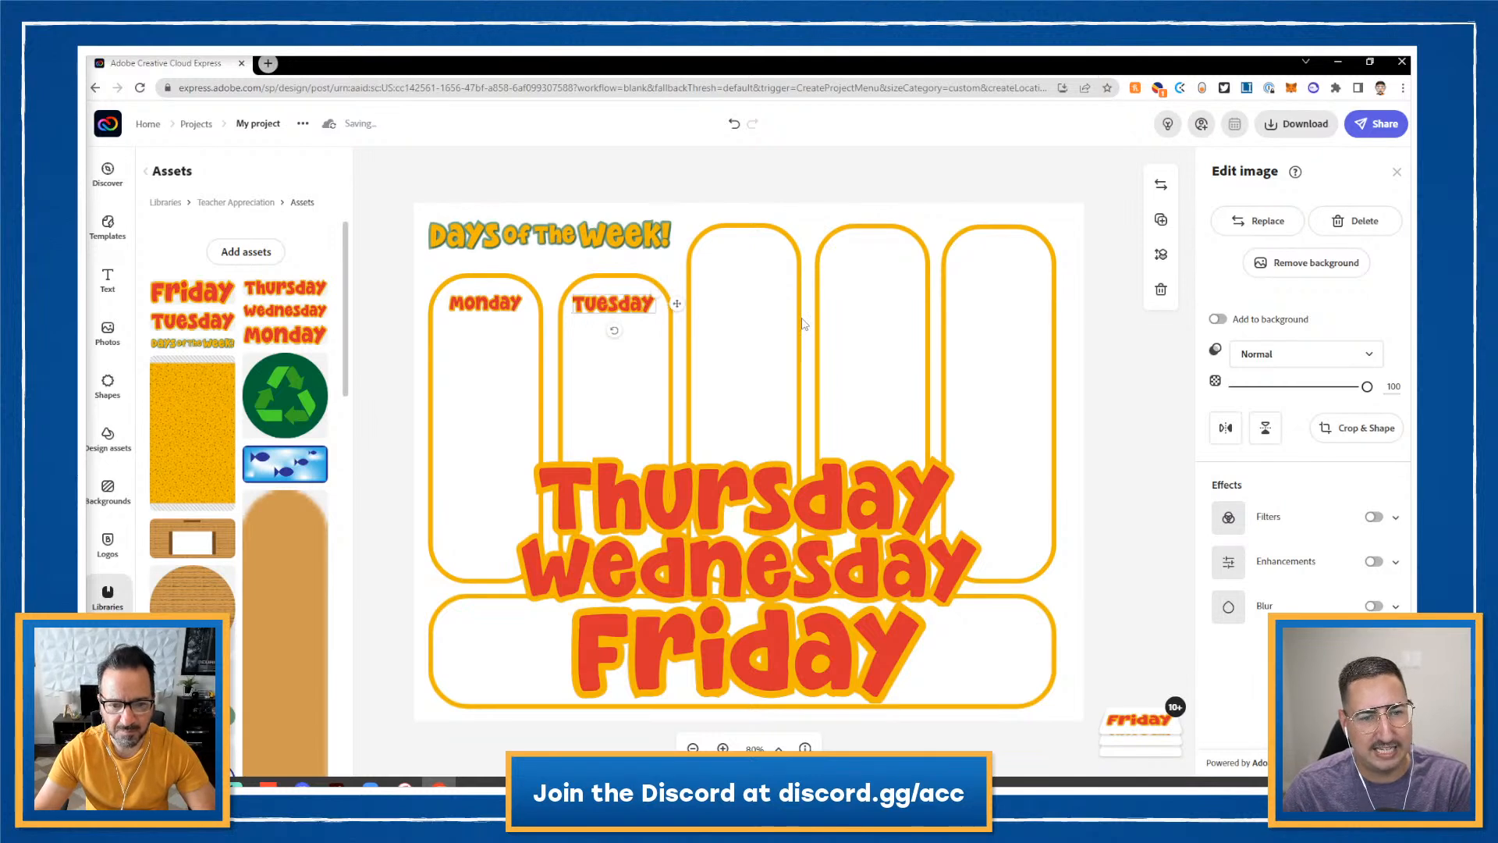
left_click(975, 535)
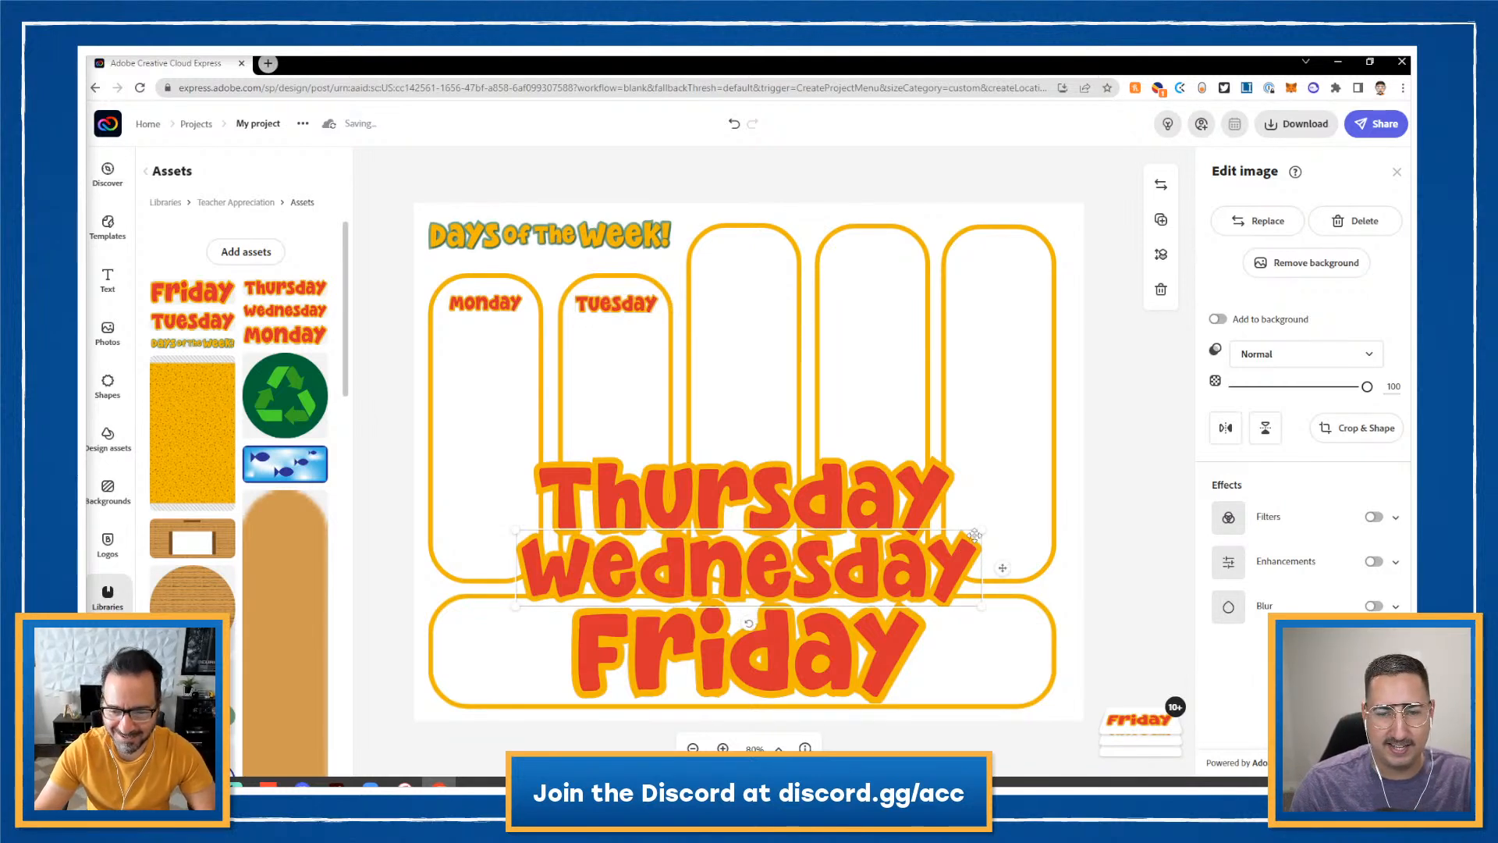
left_click_drag(975, 535, 773, 257)
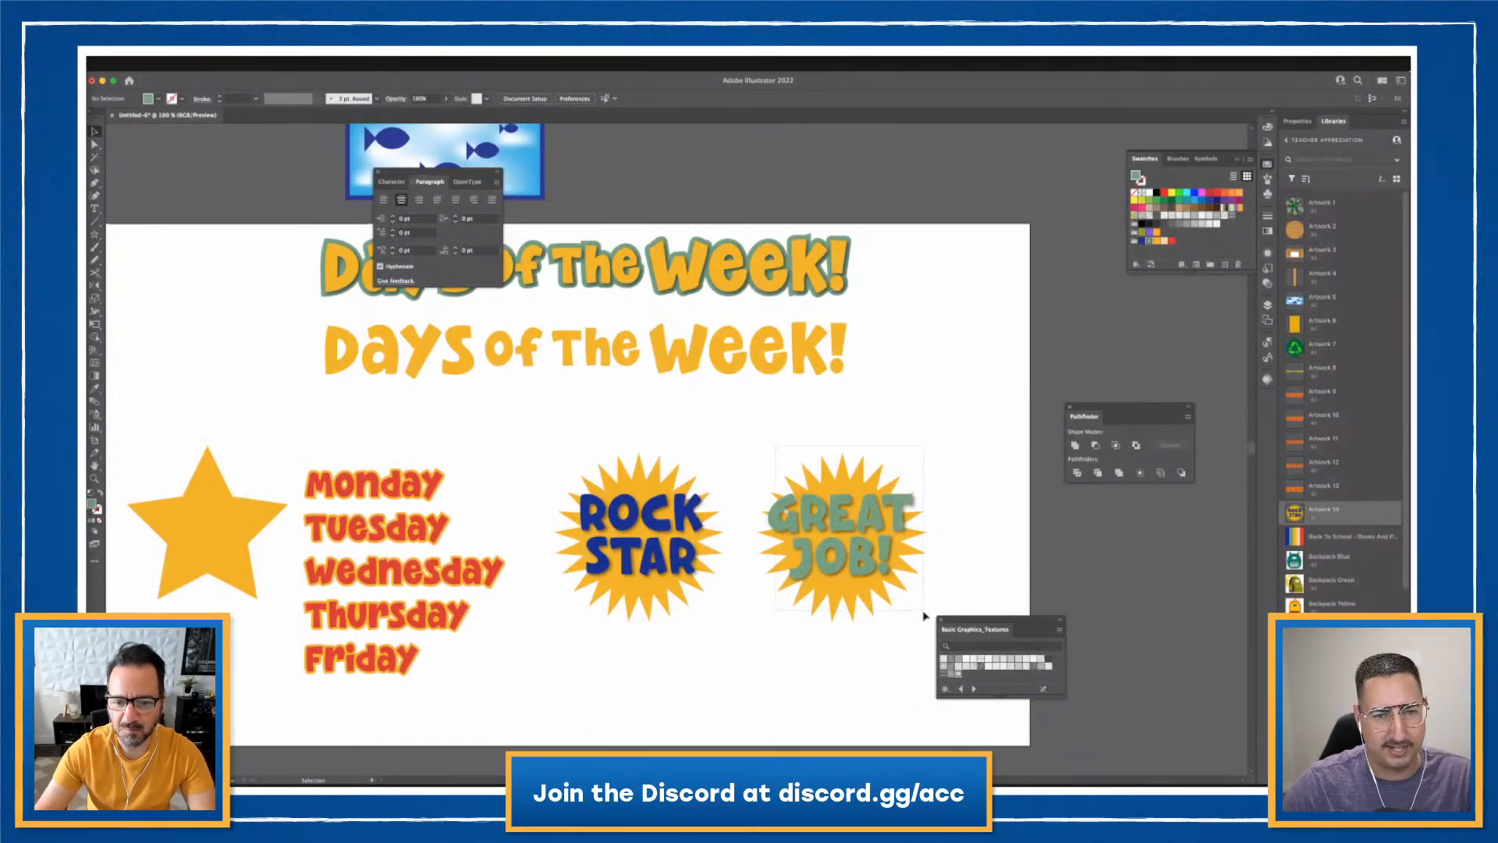
- Save the GREAT JOB starburst artwork to the library
left_click(924, 616)
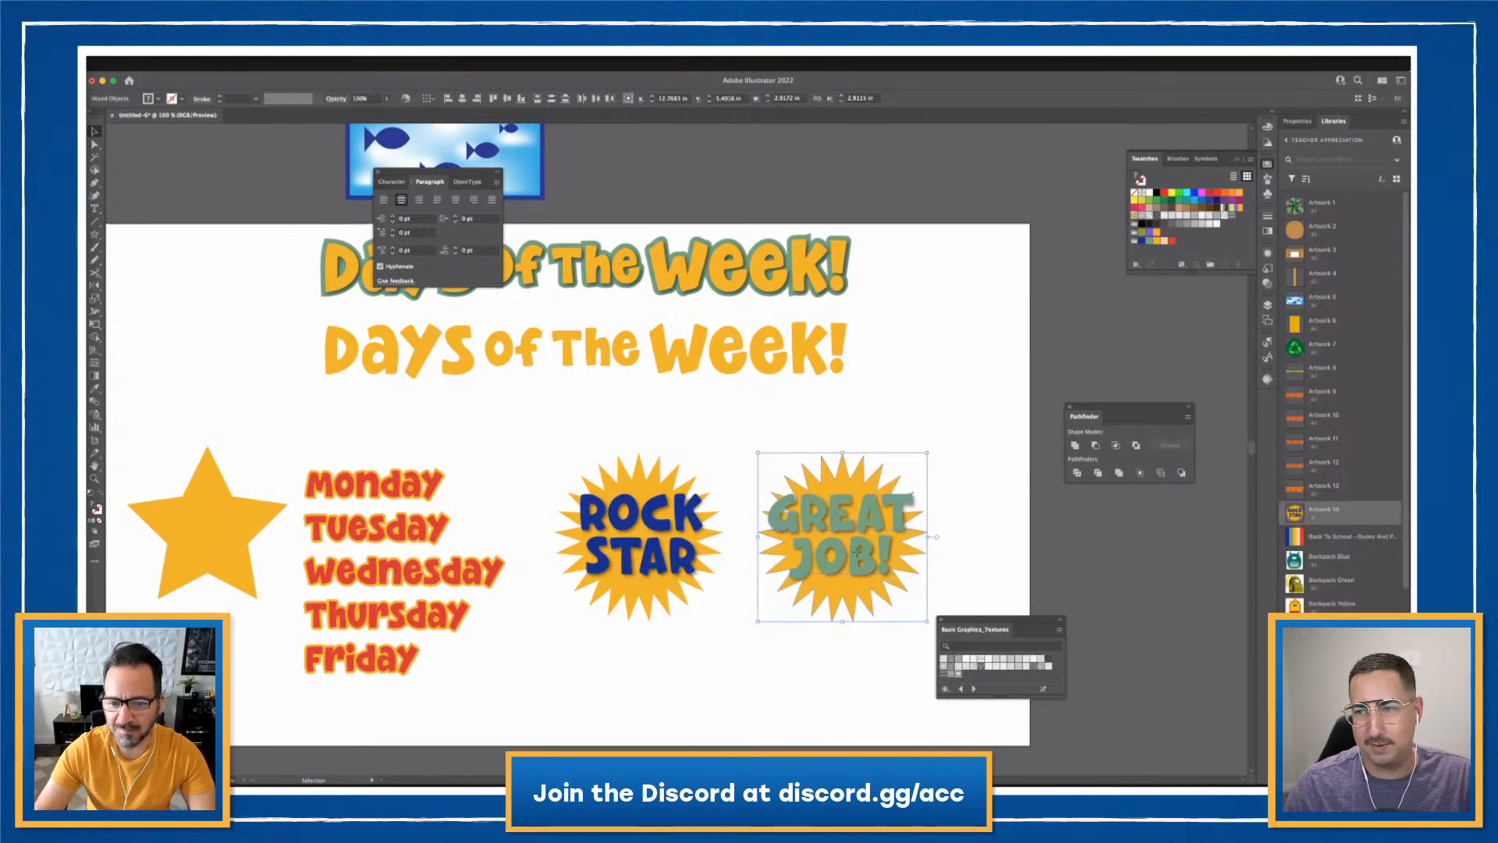
right_click(856, 553)
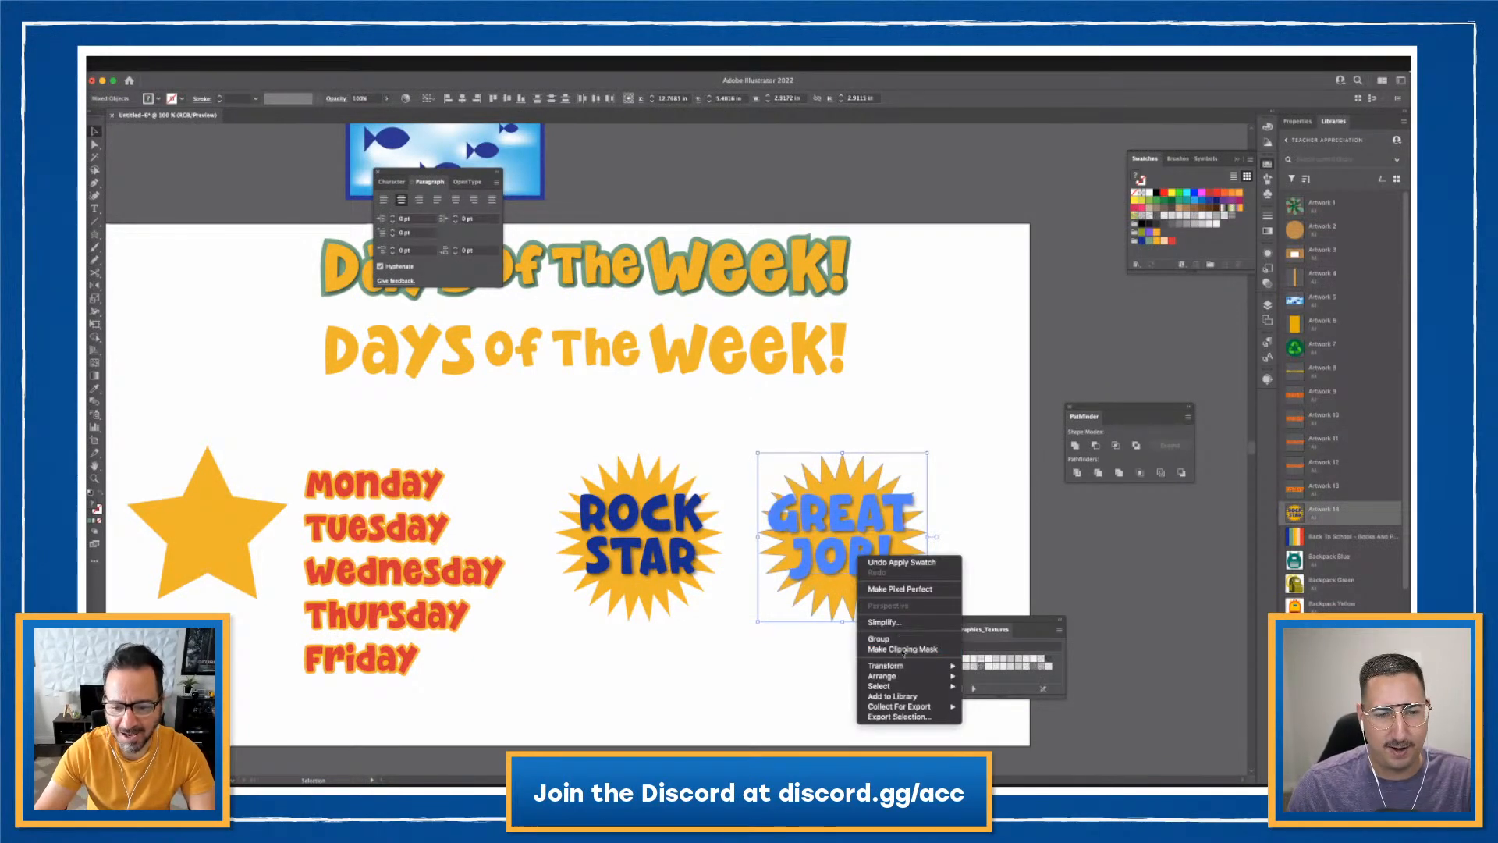
left_click(899, 697)
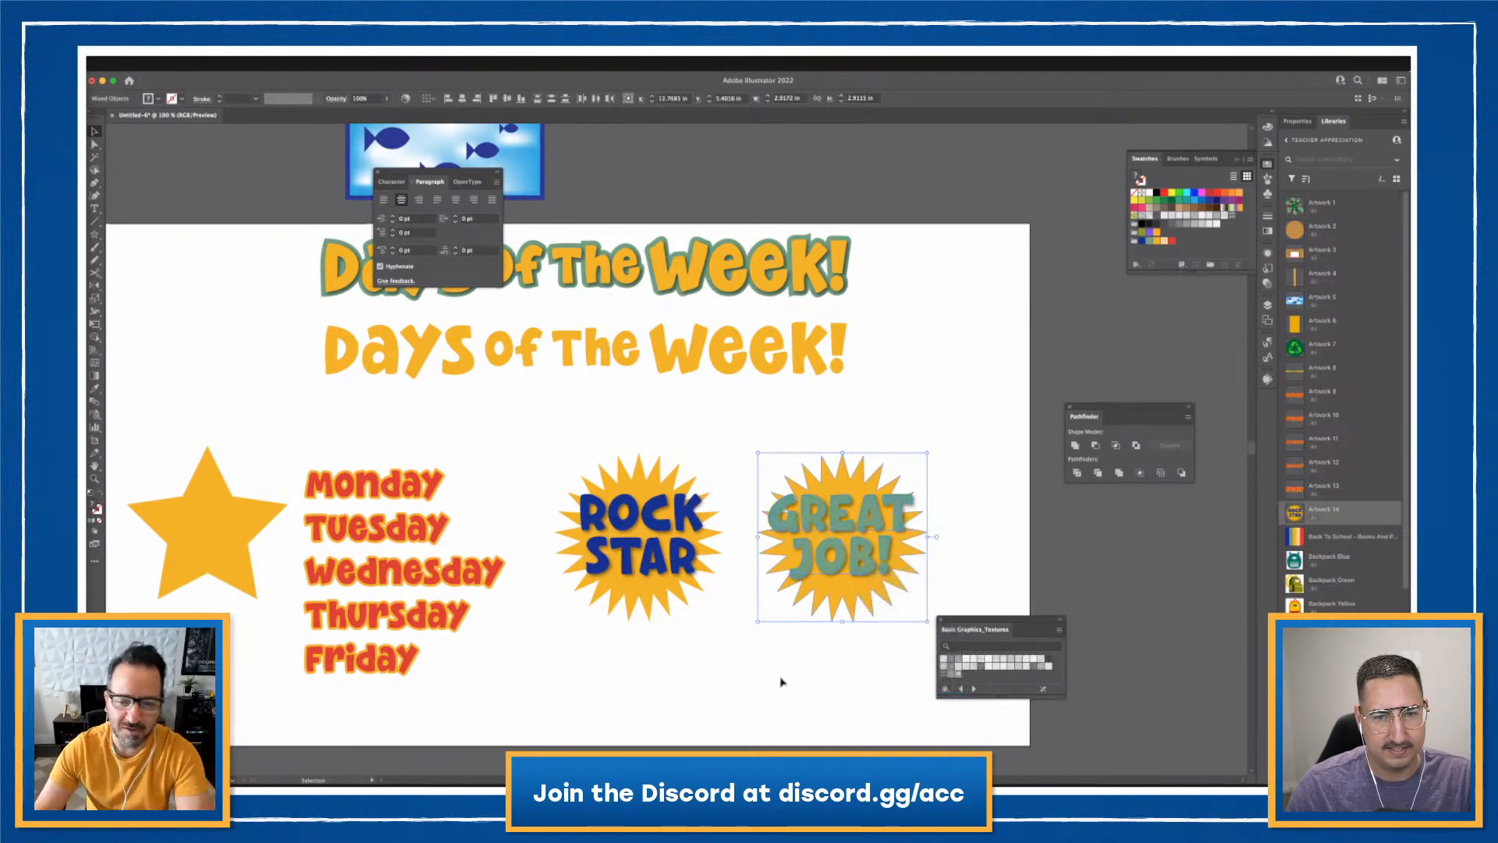
left_click(781, 682)
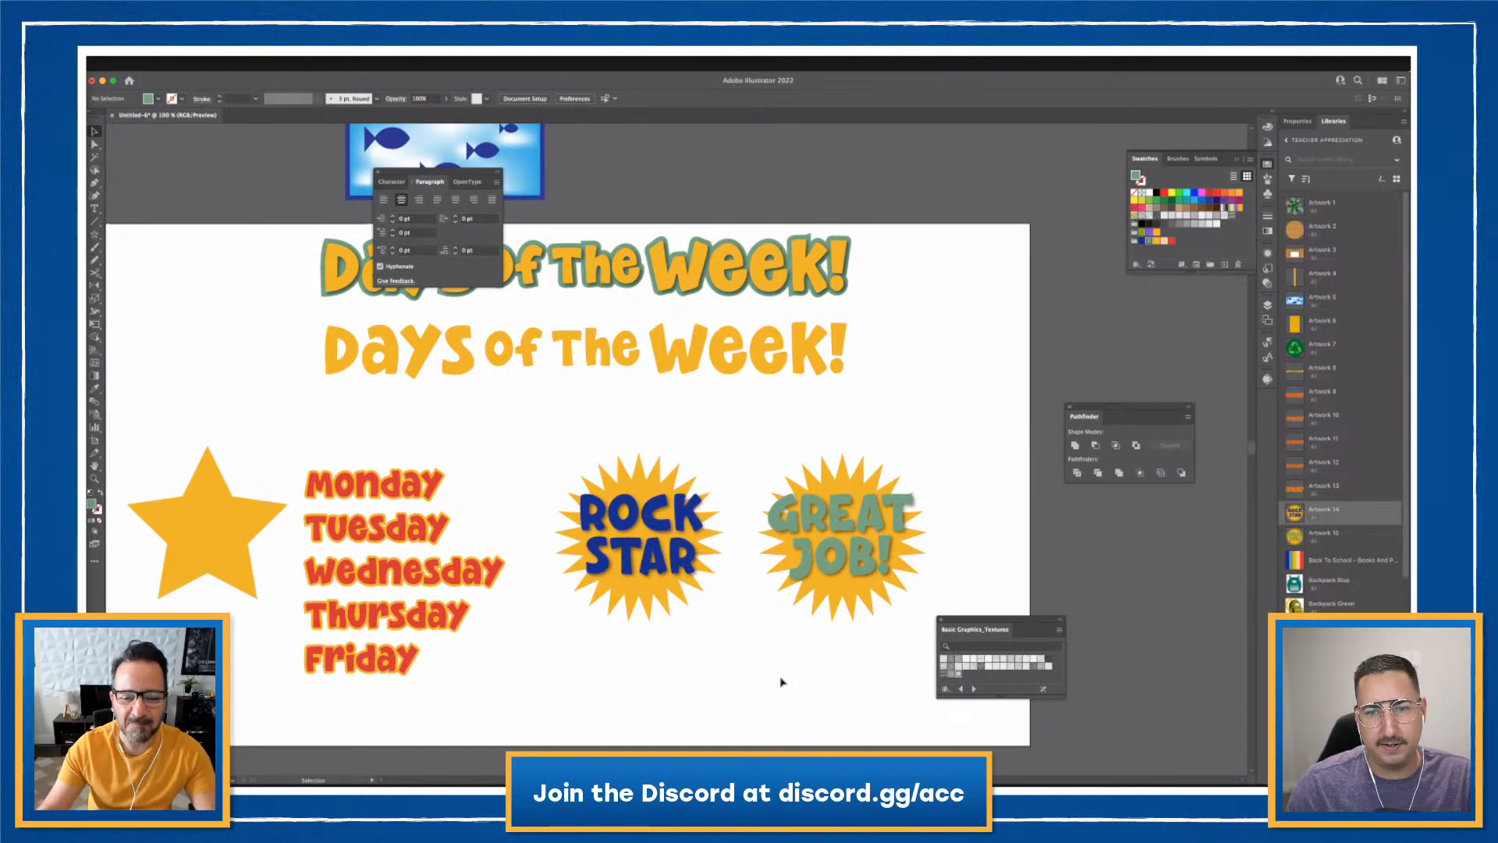
- Move both starburst badges higher and duplicate the ROCK STAR badge below them
left_click_drag(835, 606, 864, 609)
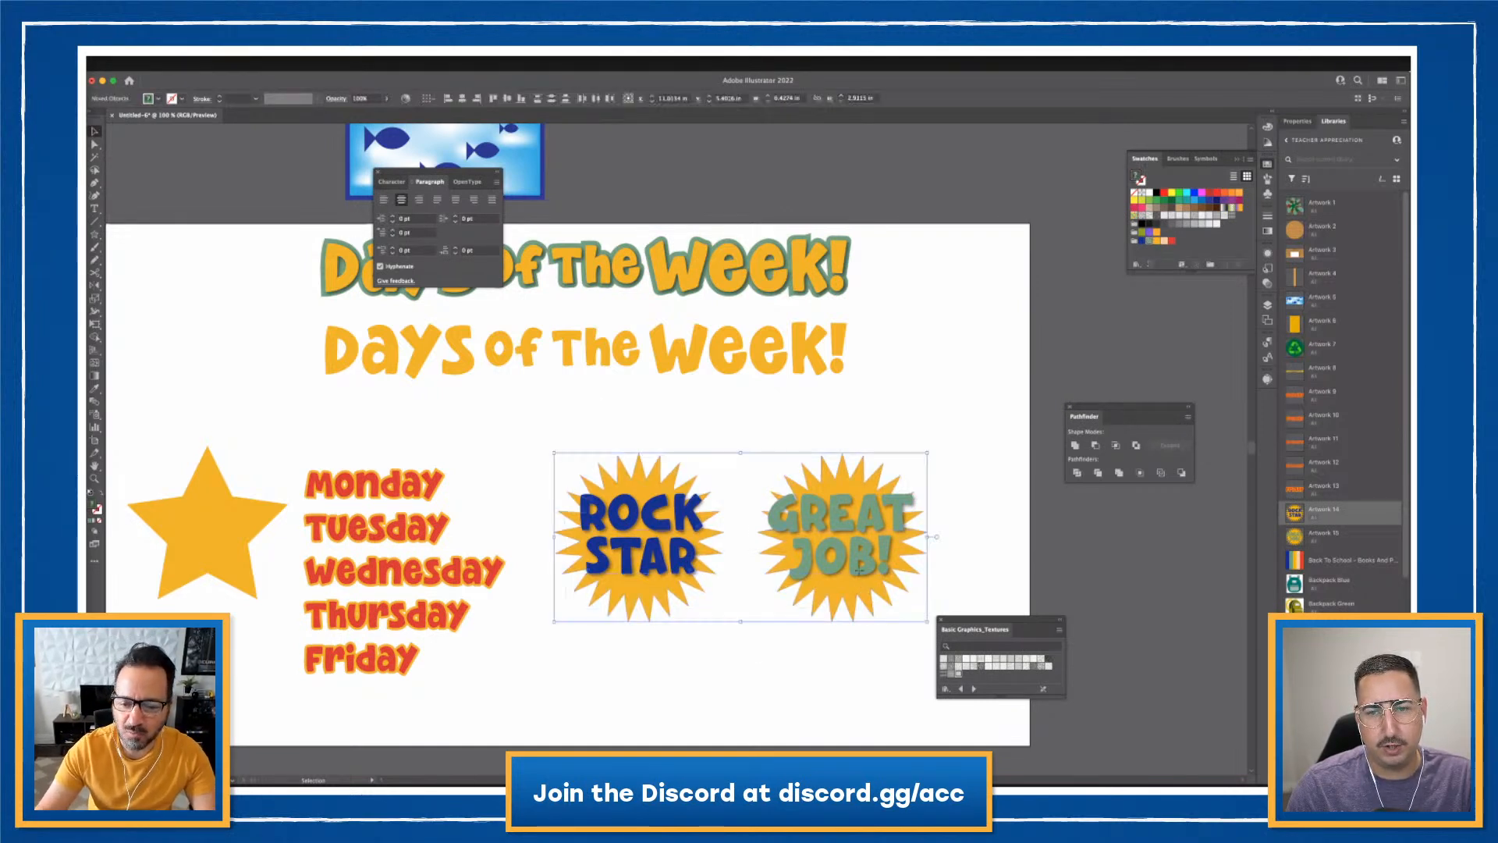
left_click_drag(883, 477, 877, 432)
left_click(745, 636)
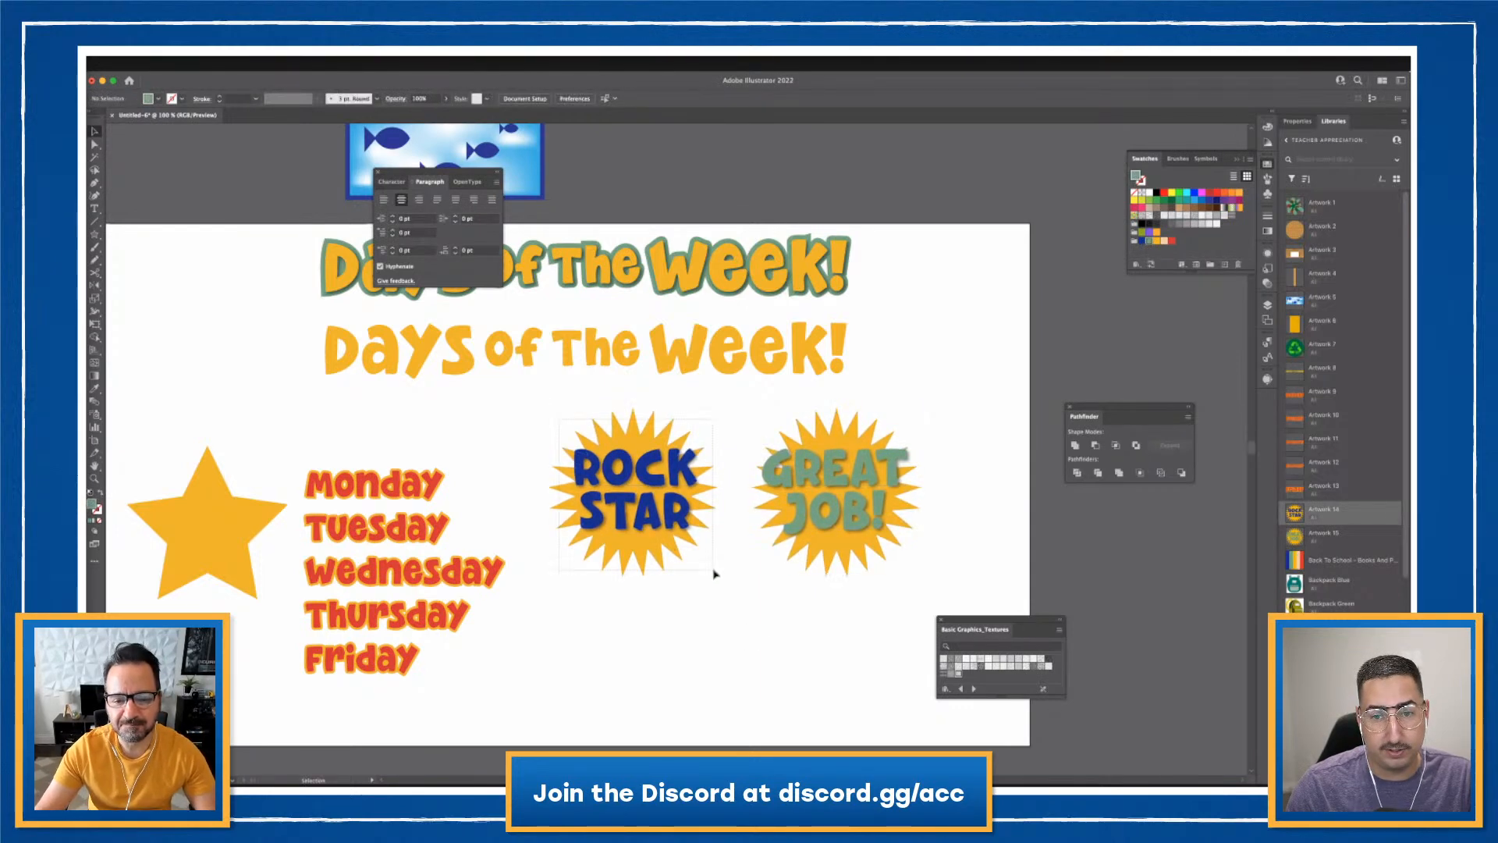
left_click_drag(698, 558, 803, 720)
left_click(861, 665)
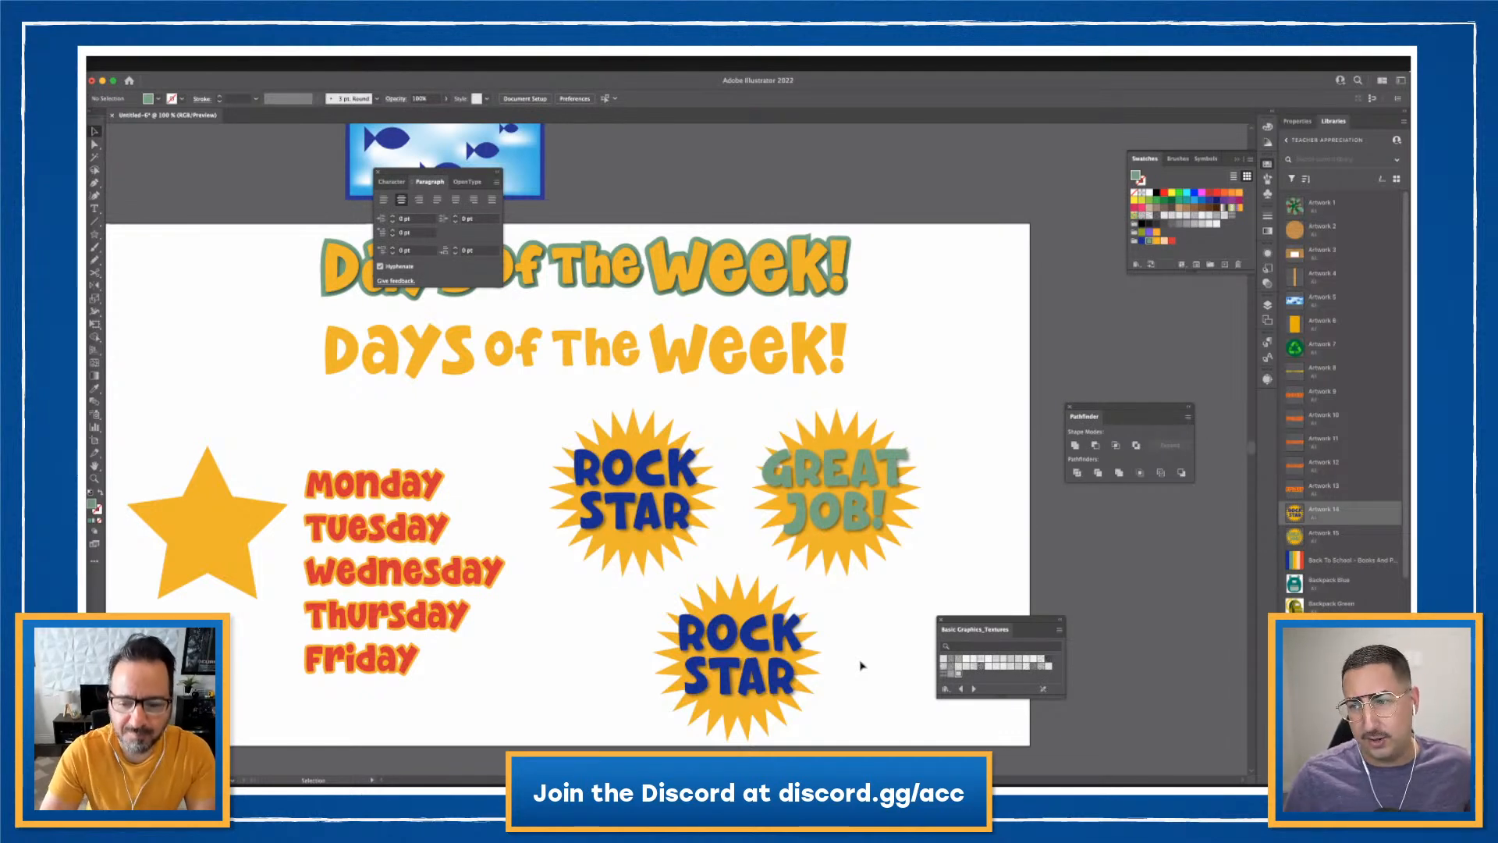
- Replace the copy's ROCK STAR text with '#1' and enlarge it to about 142 pt
left_click(762, 647)
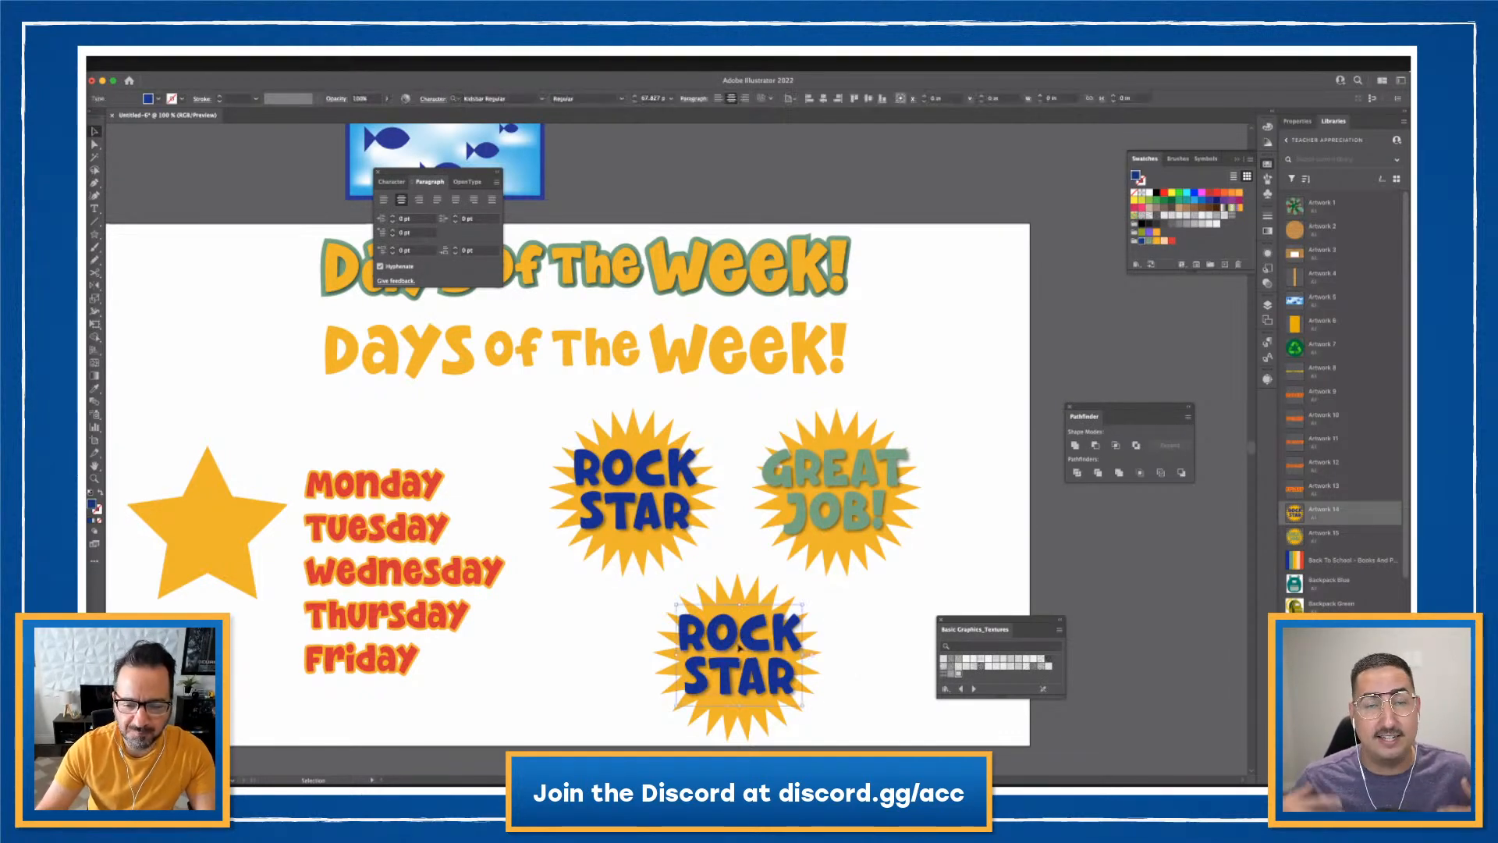
double_click(761, 646)
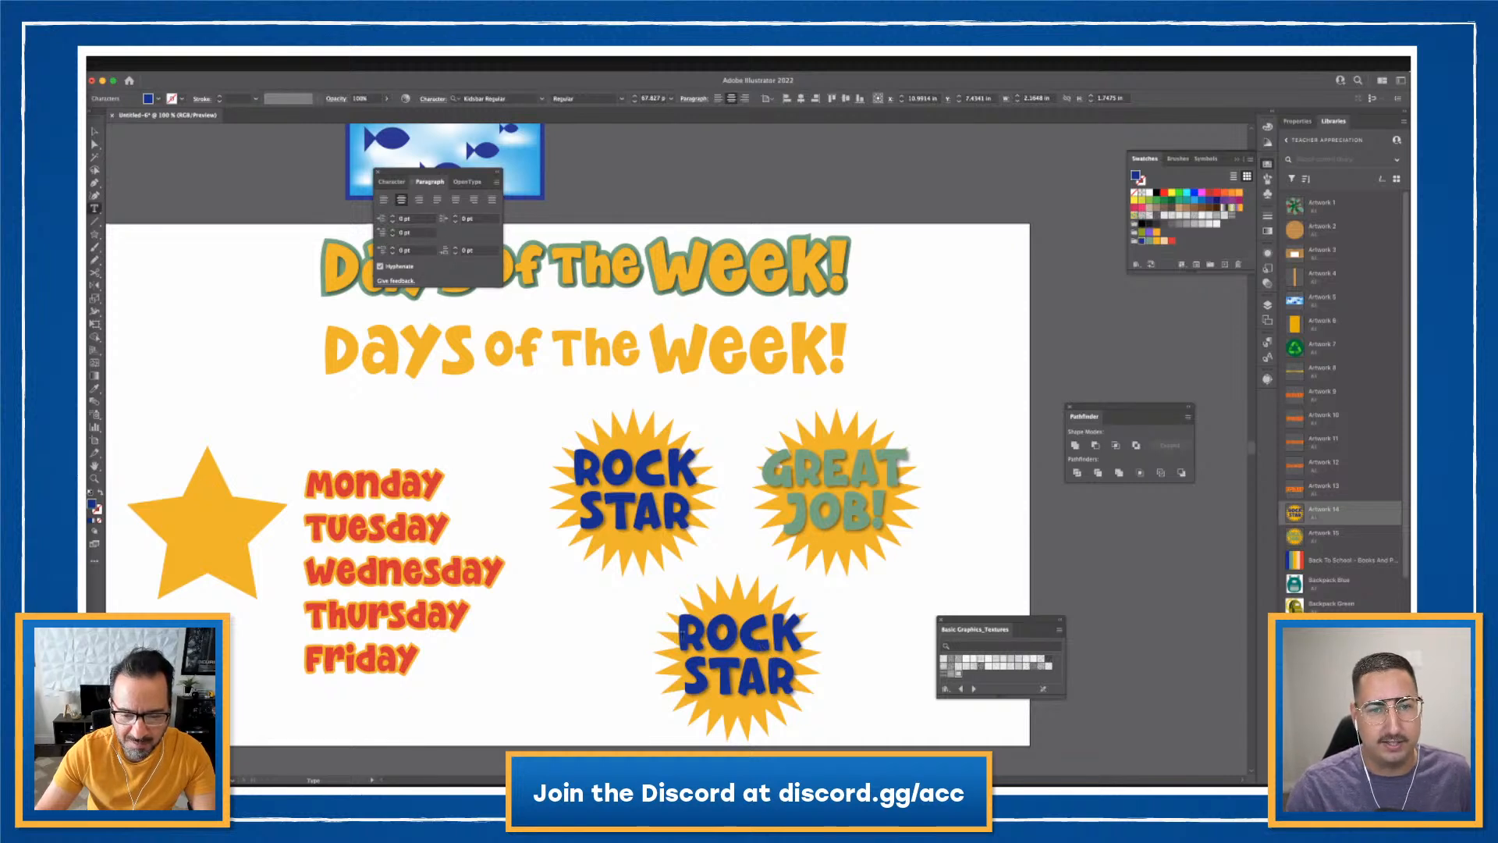
key("ctrl+a")
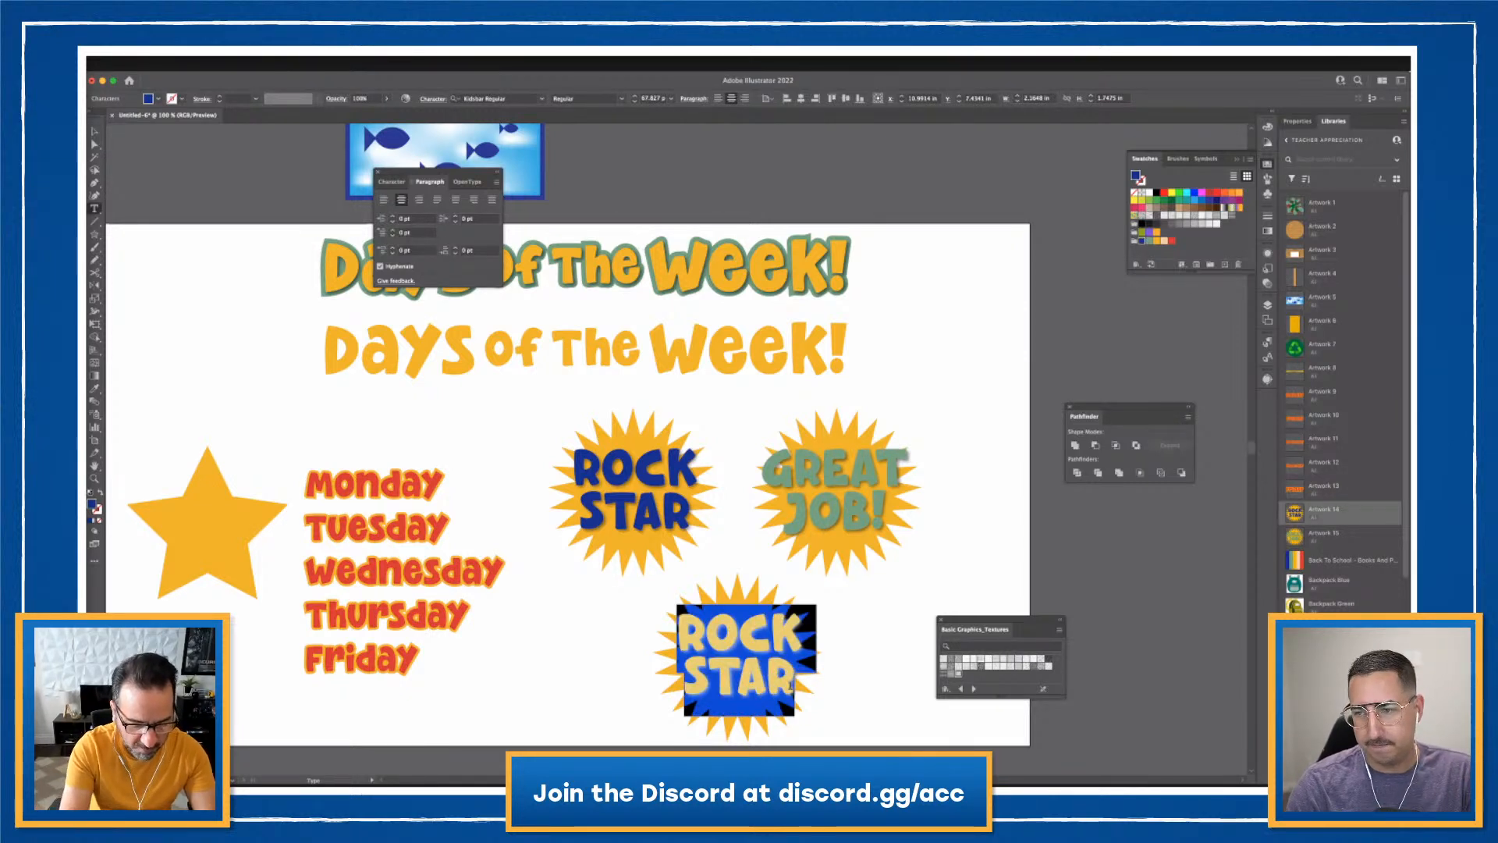
type("#1")
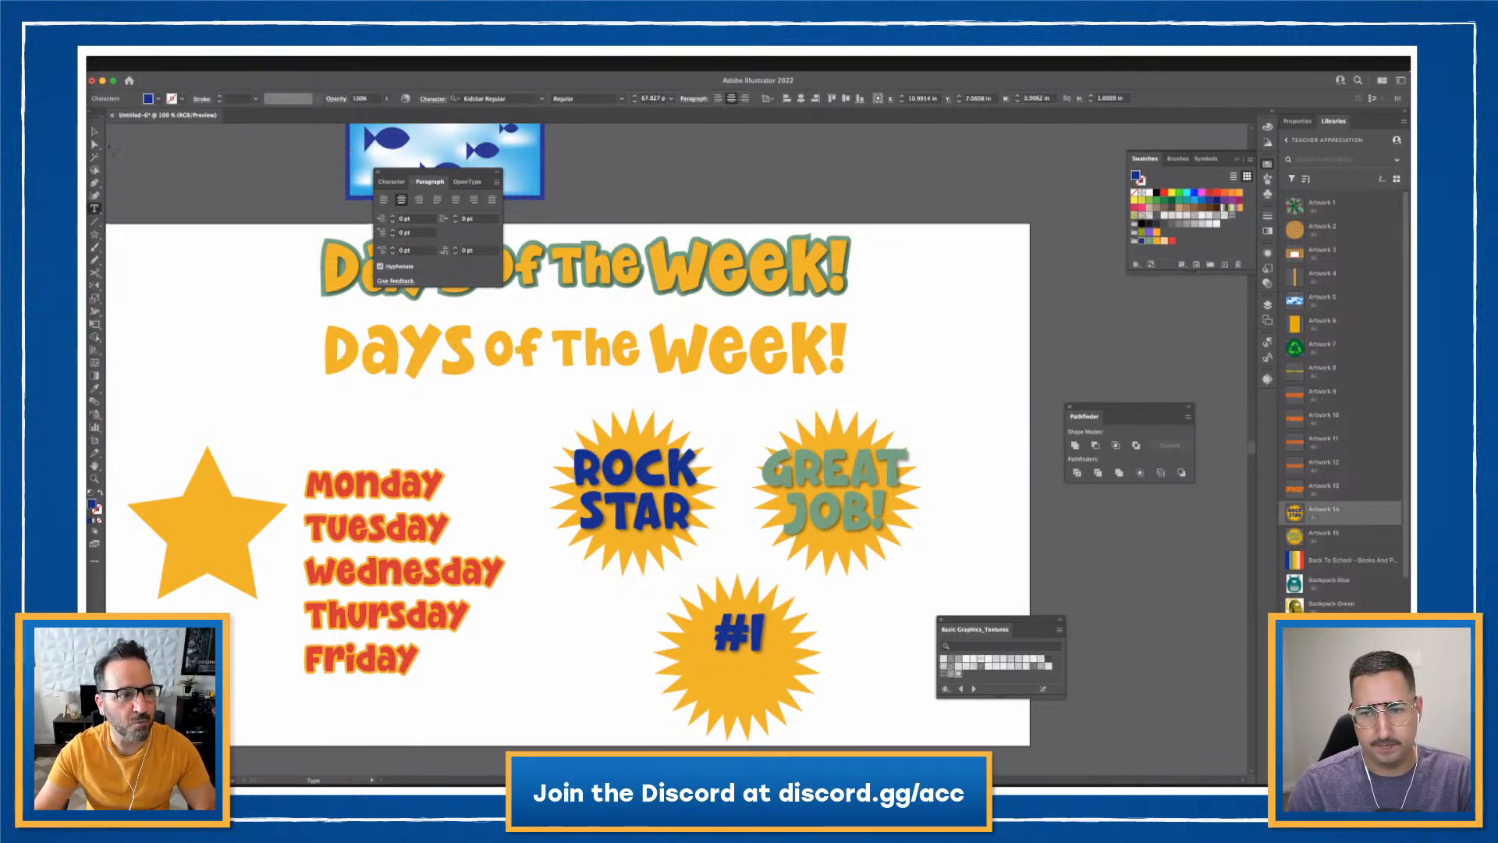
key("Escape")
left_click_drag(738, 666, 738, 723)
- Shrink the # to about 109 pt and raise it with a 43 pt baseline shift
double_click(746, 661)
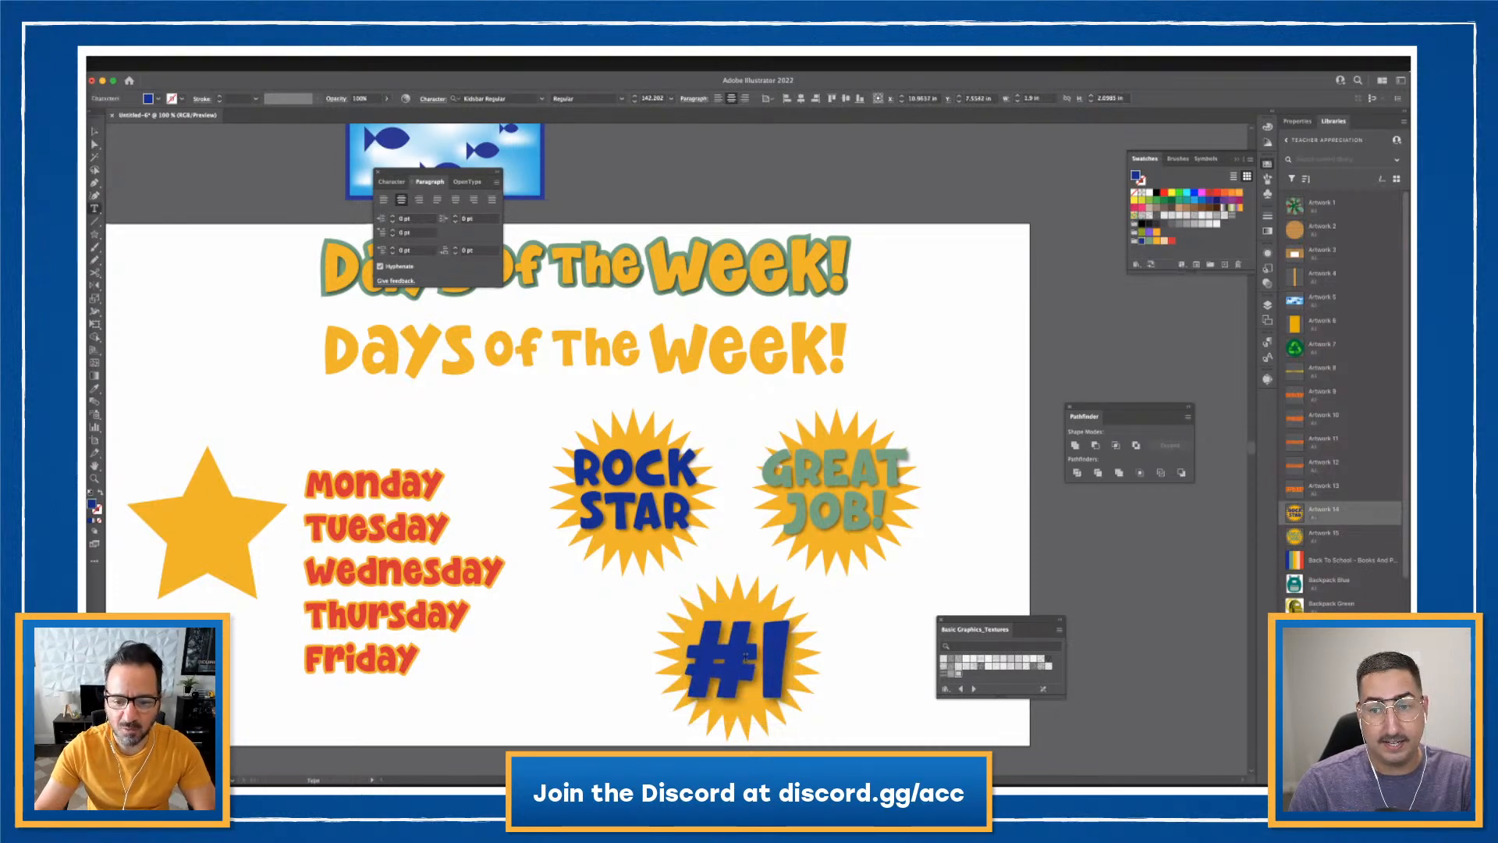
double_click(692, 654)
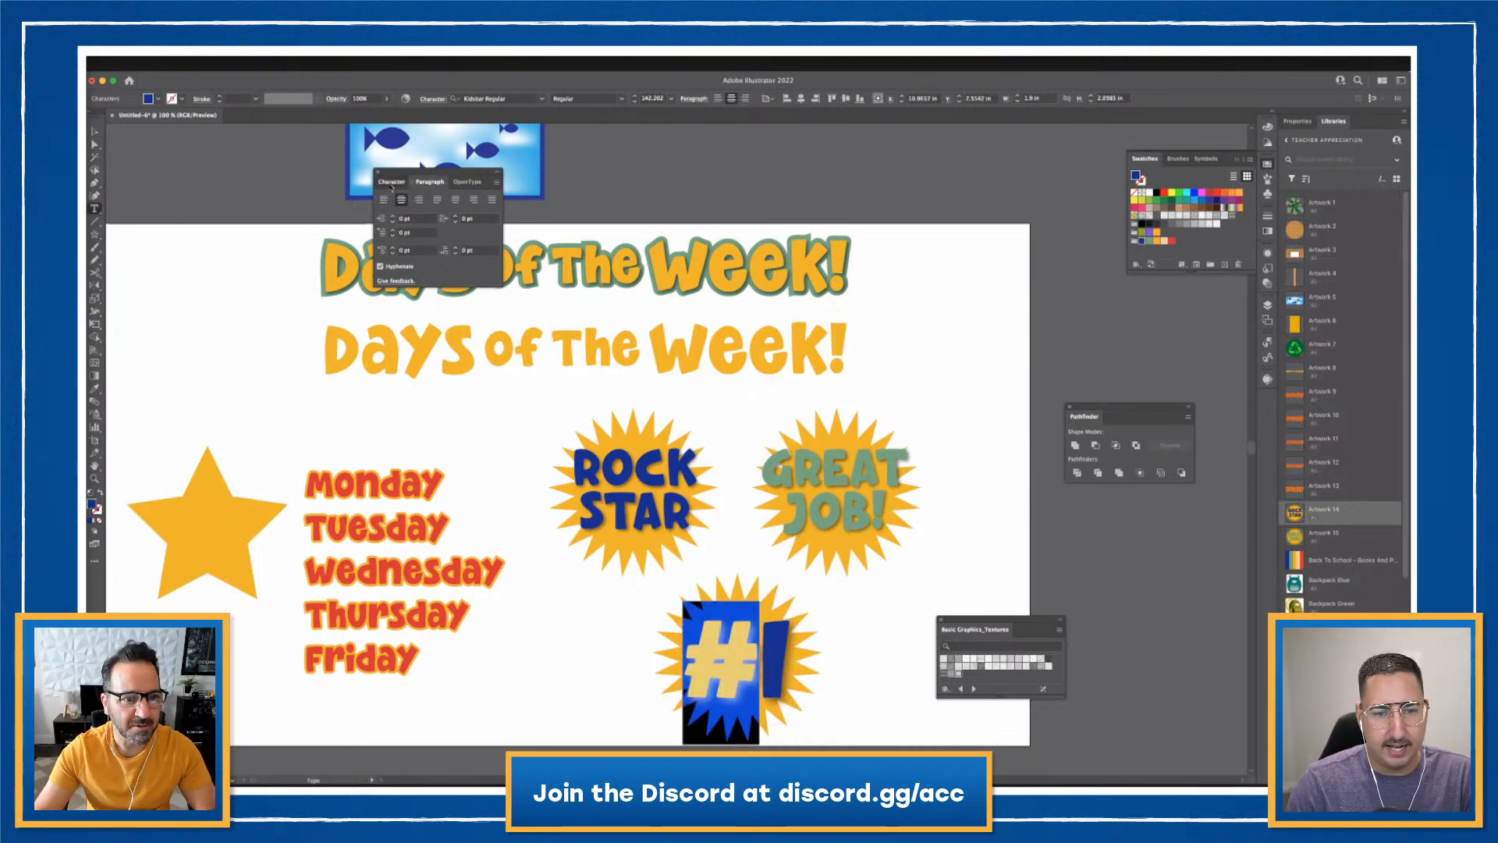
left_click(391, 182)
left_click(392, 232)
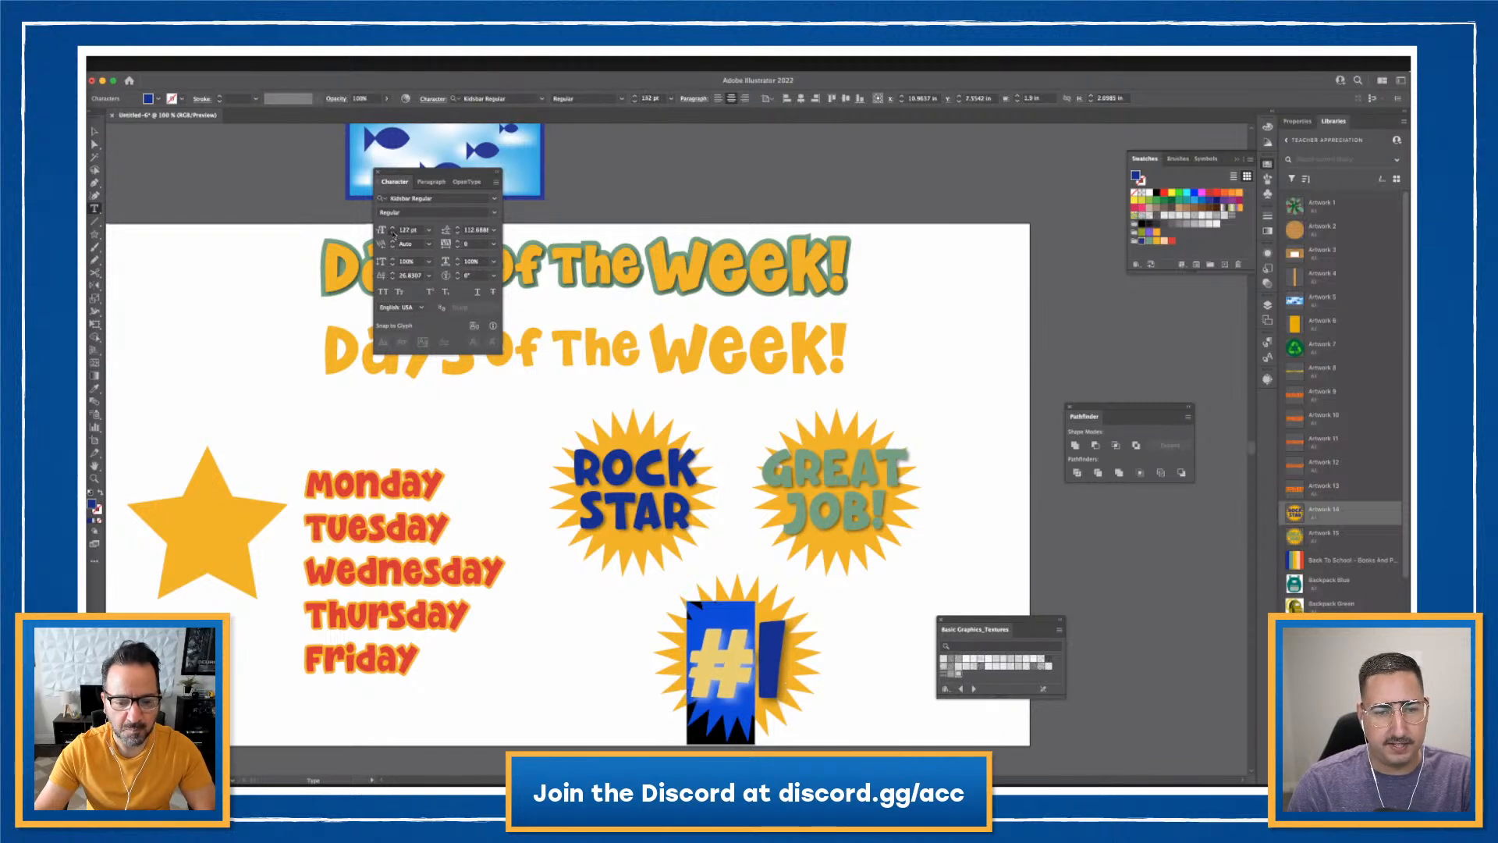
left_click(393, 273)
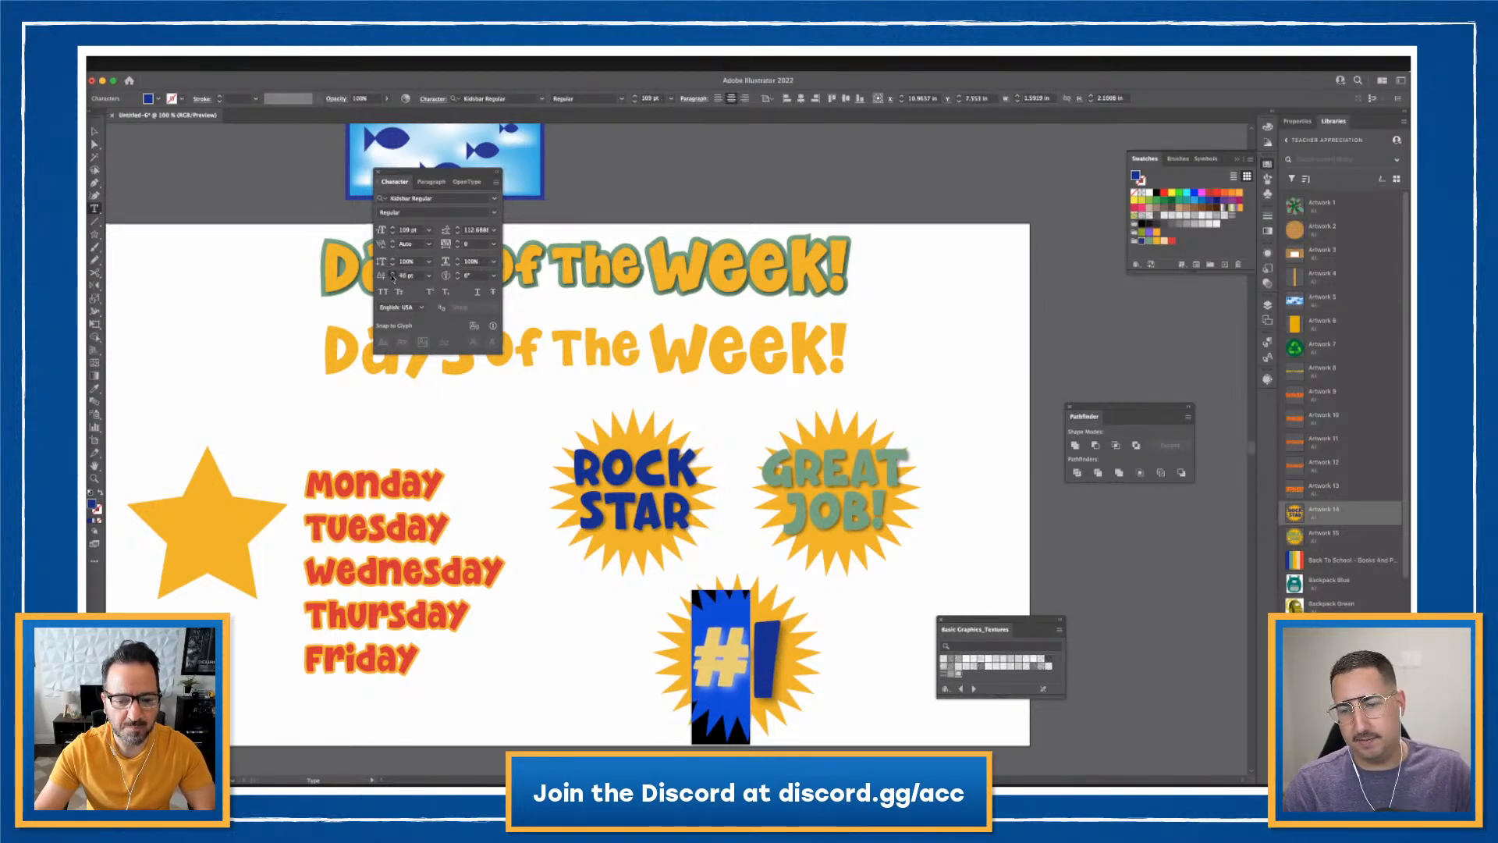
key("Escape")
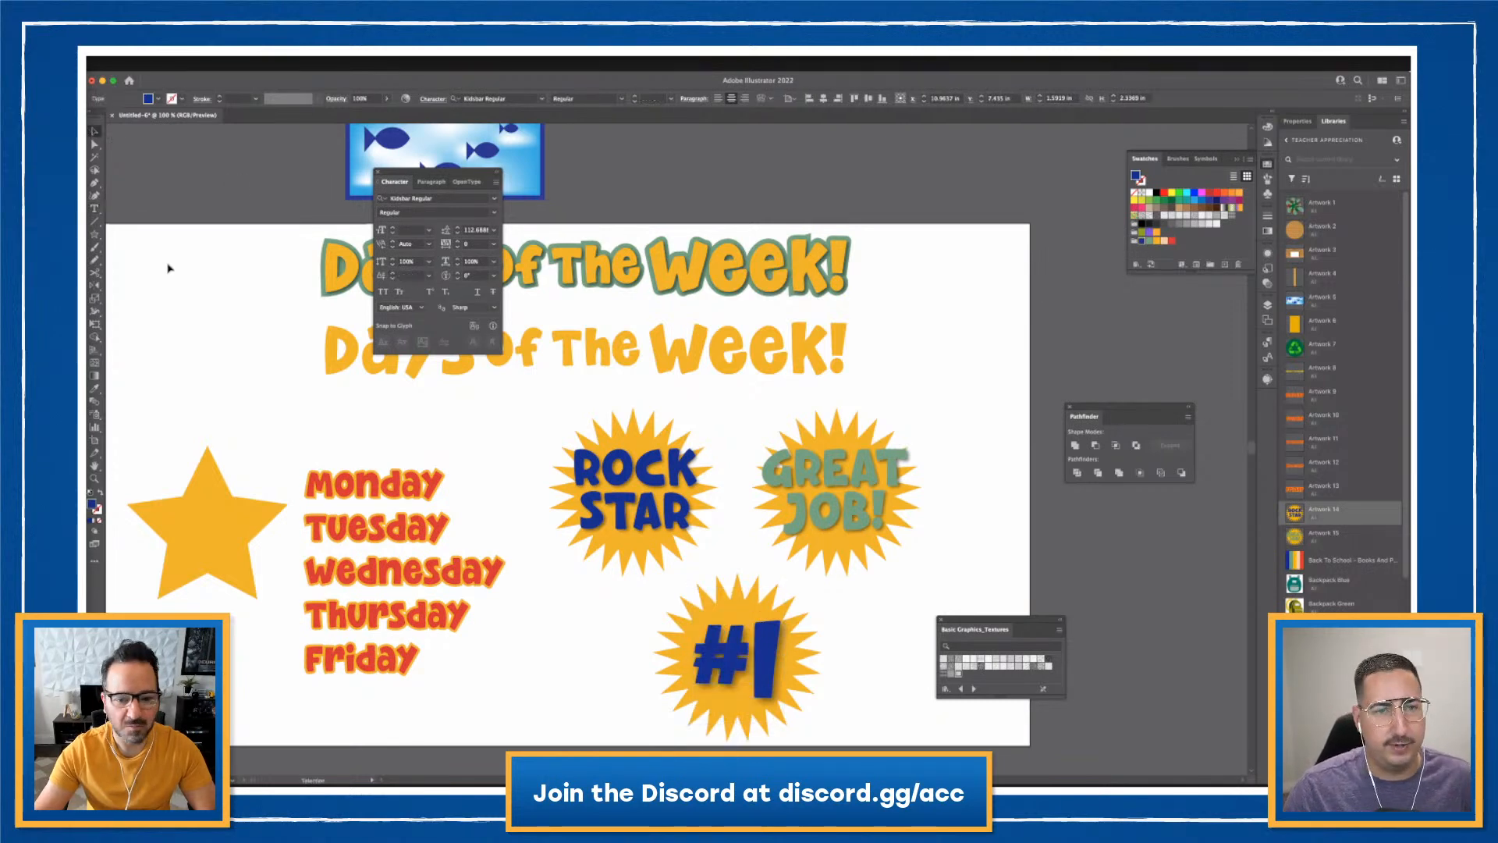
- Fill the starburst red, make the #1 text yellow, and nudge the text into place
left_click(746, 604)
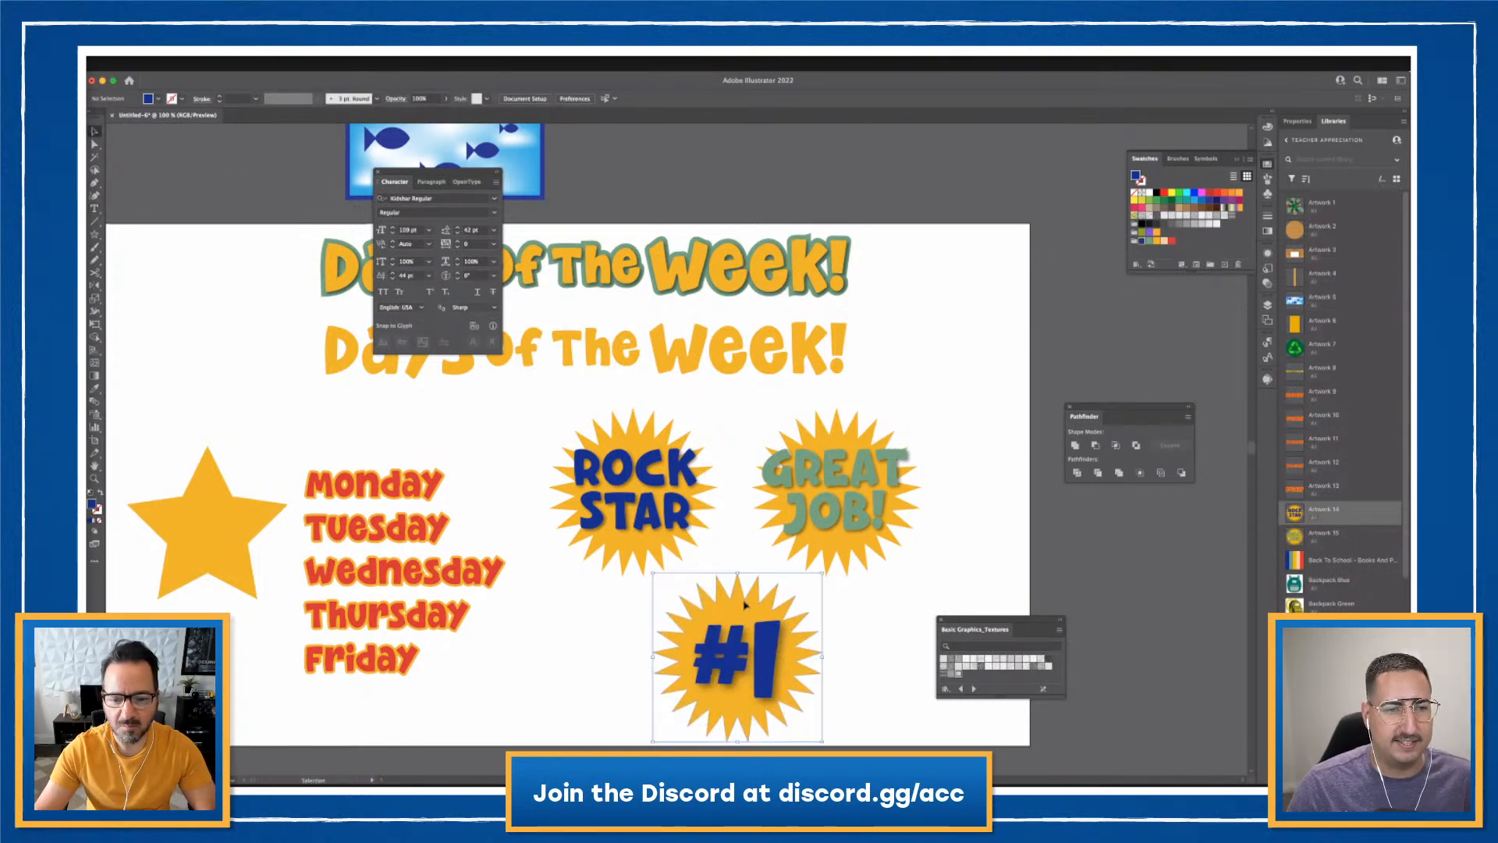
left_click(1172, 244)
left_click(845, 653)
left_click(745, 656)
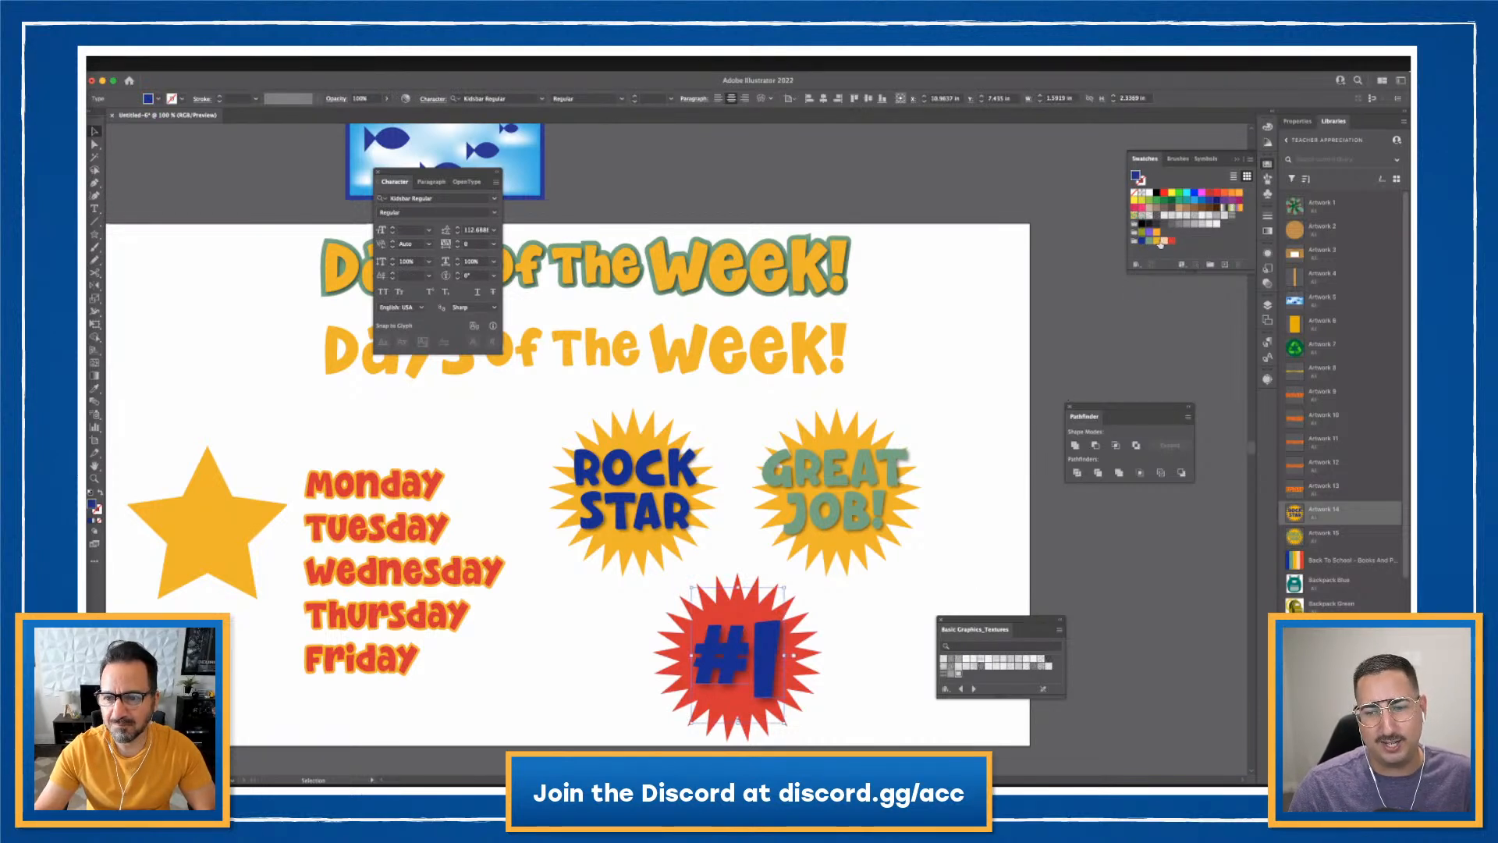
left_click(1160, 242)
left_click(866, 601)
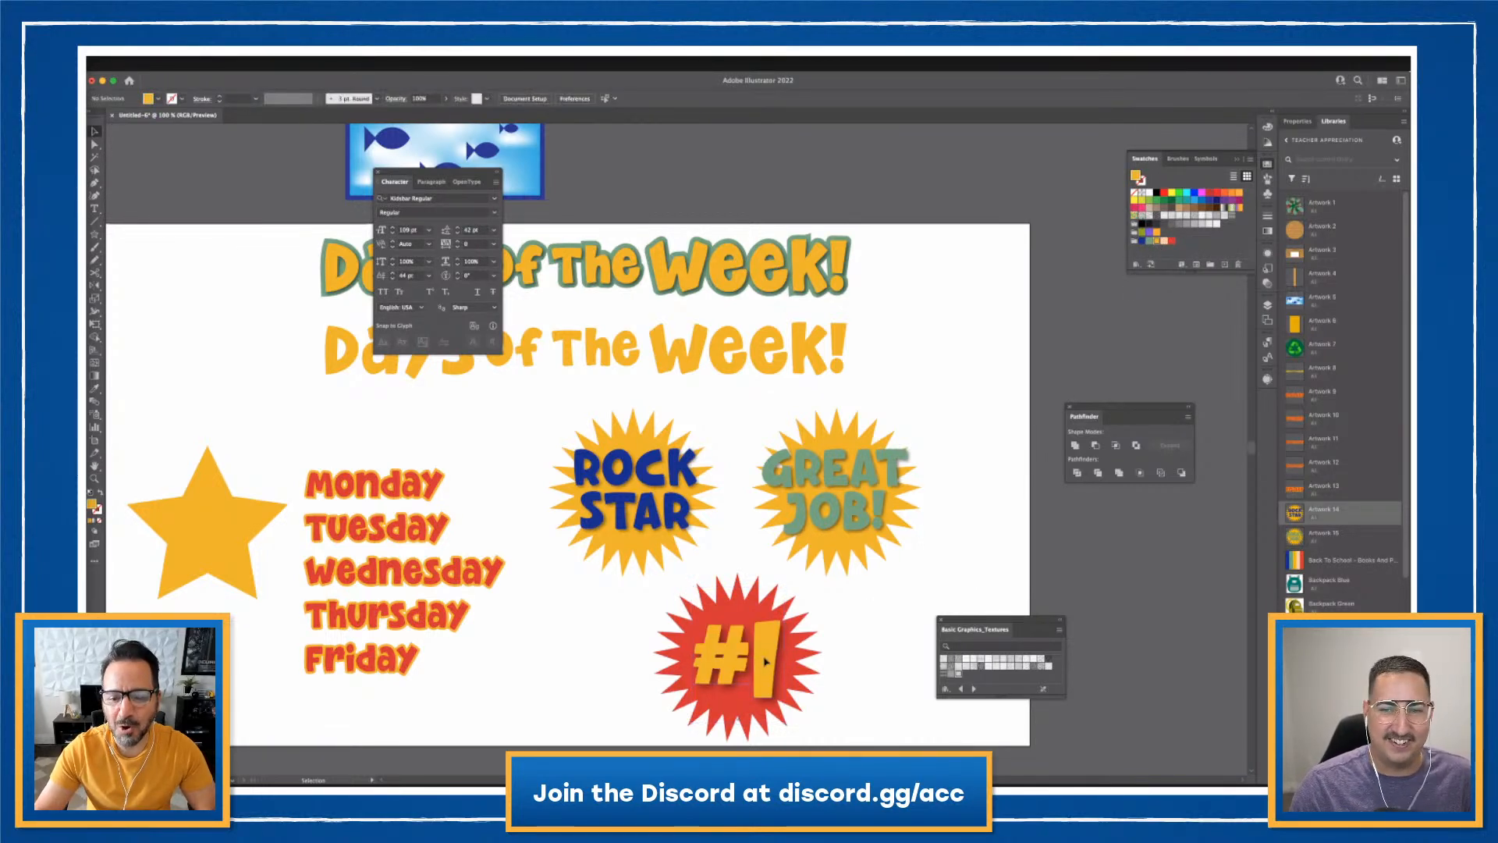
left_click_drag(765, 658, 760, 655)
left_click(905, 629)
left_click_drag(637, 609, 889, 727)
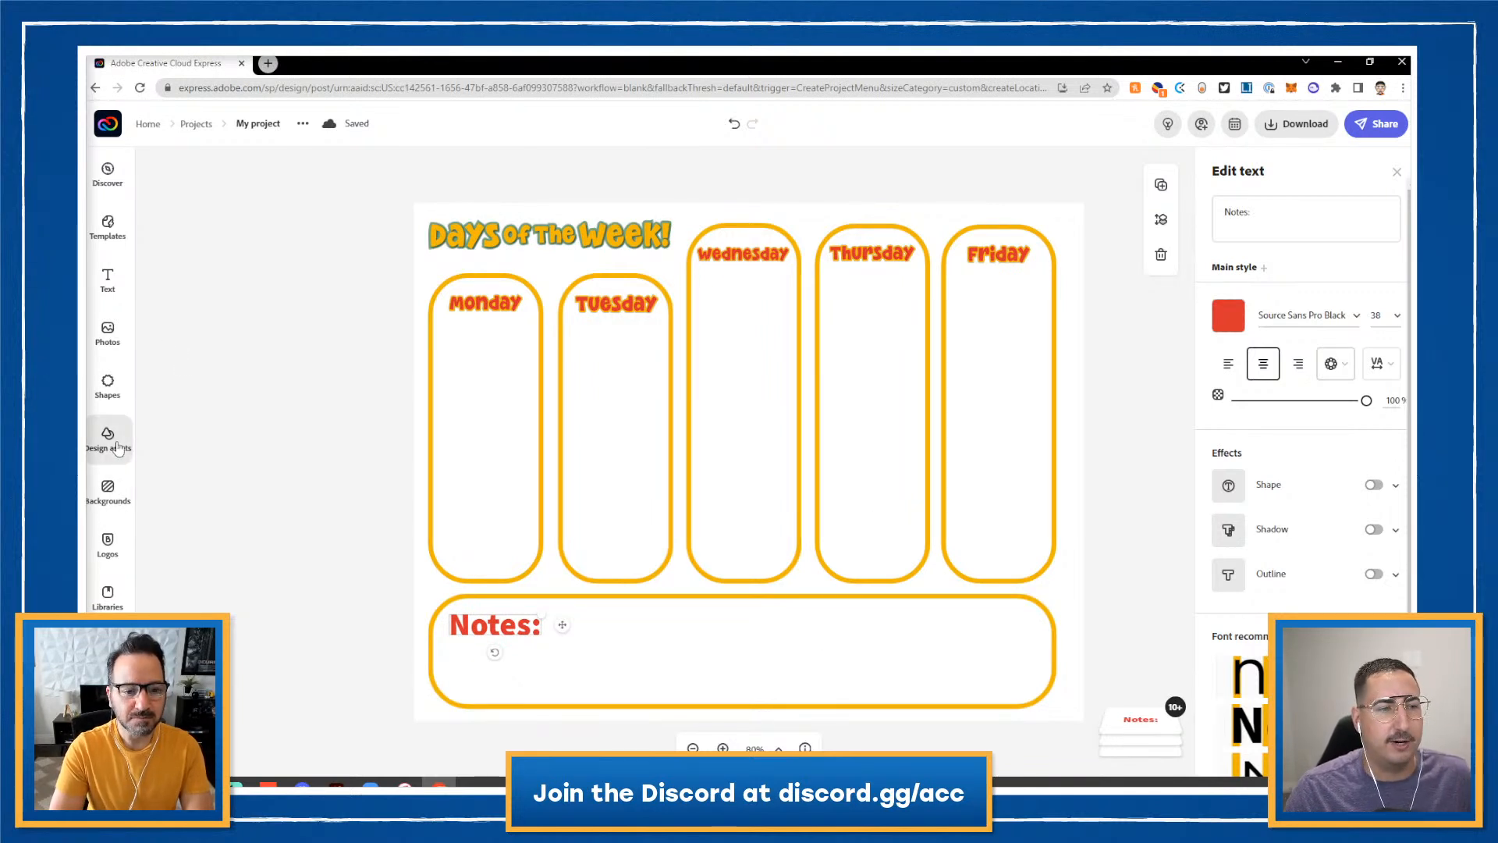
- Browse the text templates and scroll the full Social list to reach the Force of Nature sticker
left_click(107, 297)
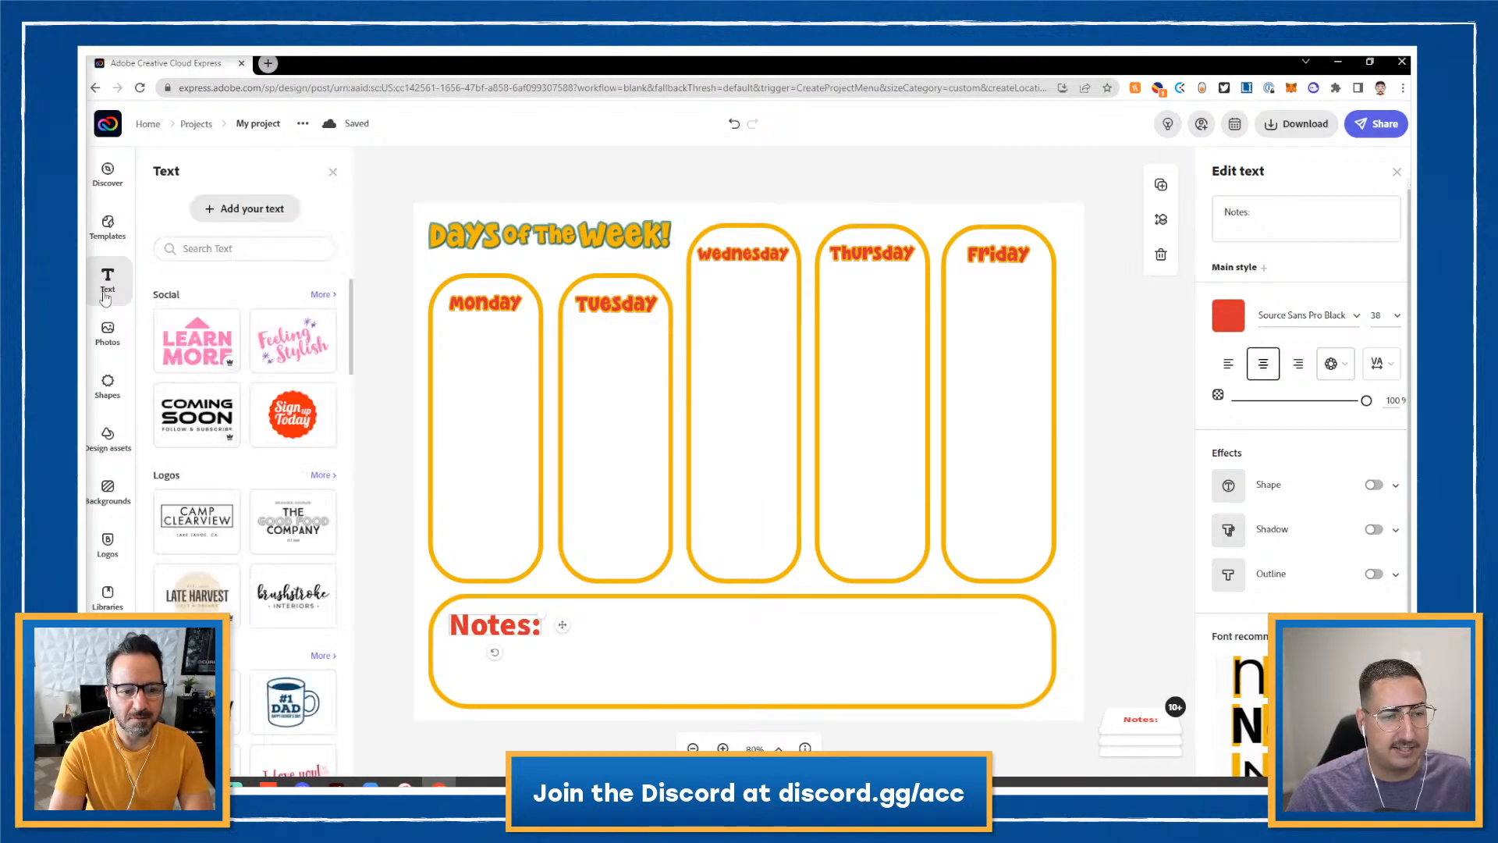
scroll(265, 400, "down", 2)
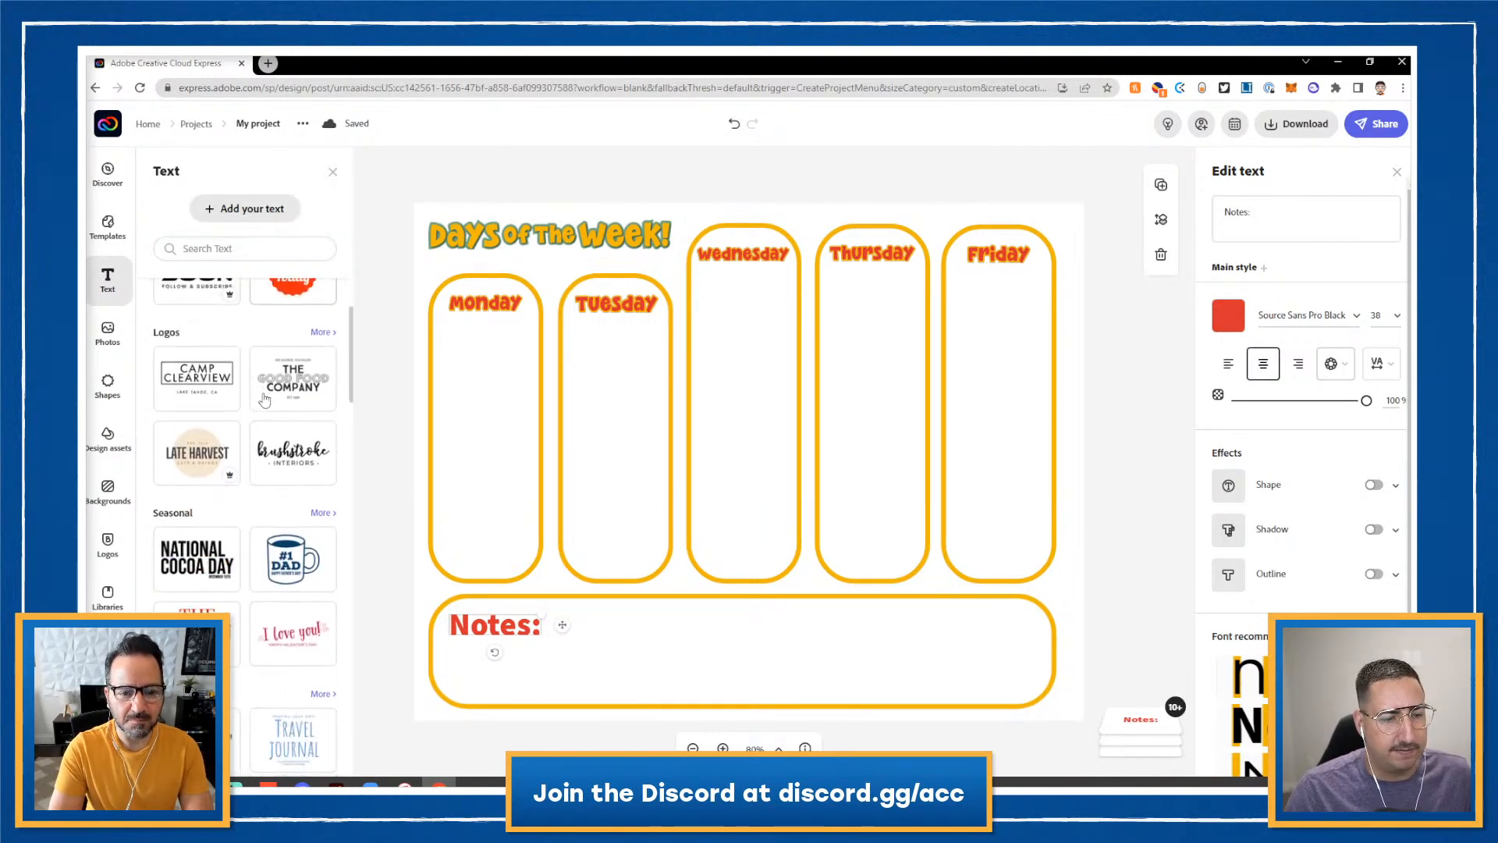
scroll(264, 400, "down", 8)
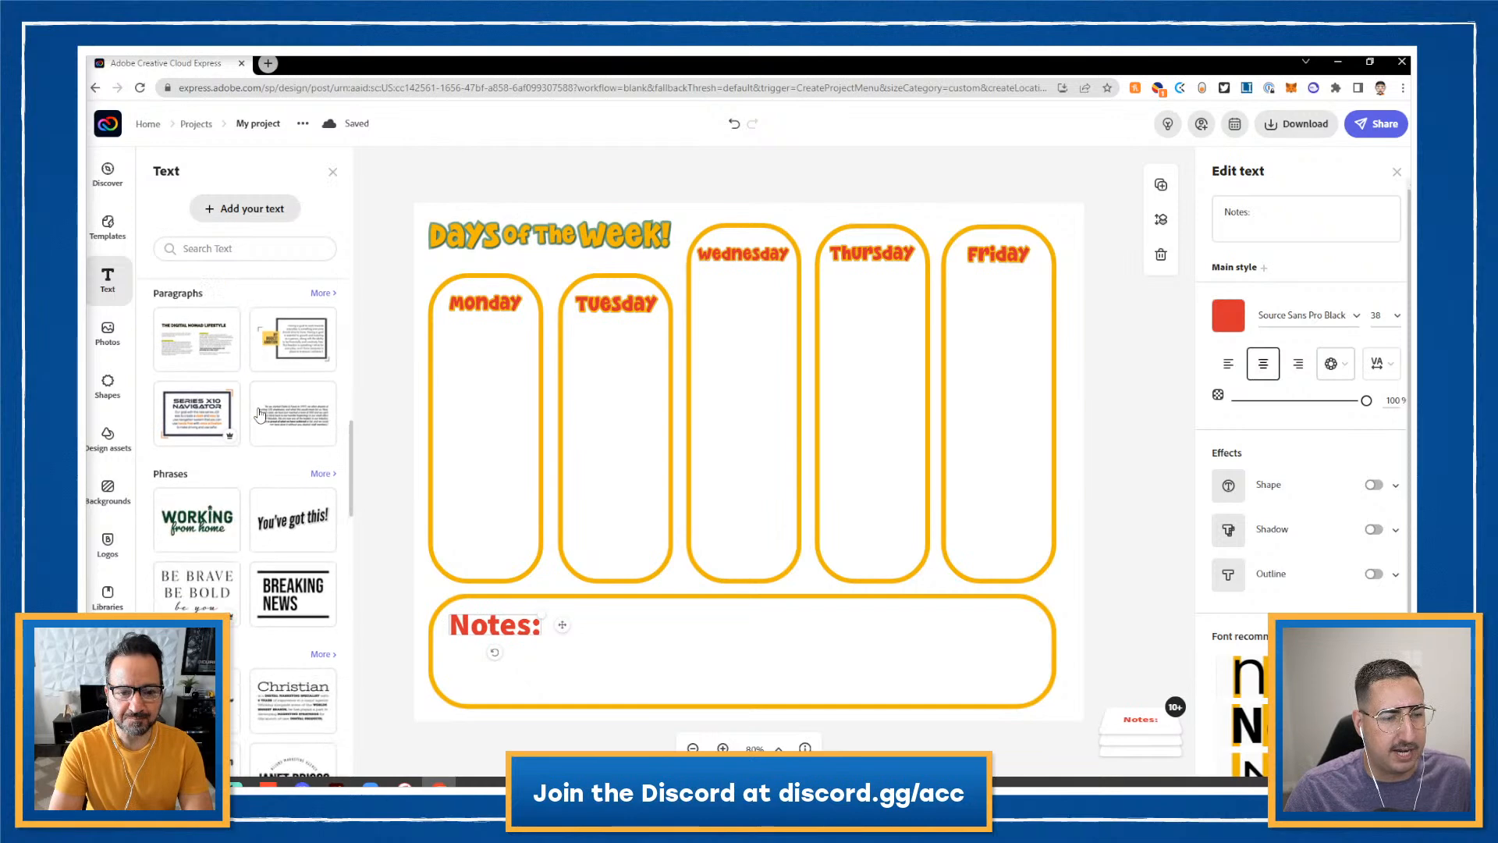
scroll(260, 414, "down", 5)
scroll(260, 414, "up", 6)
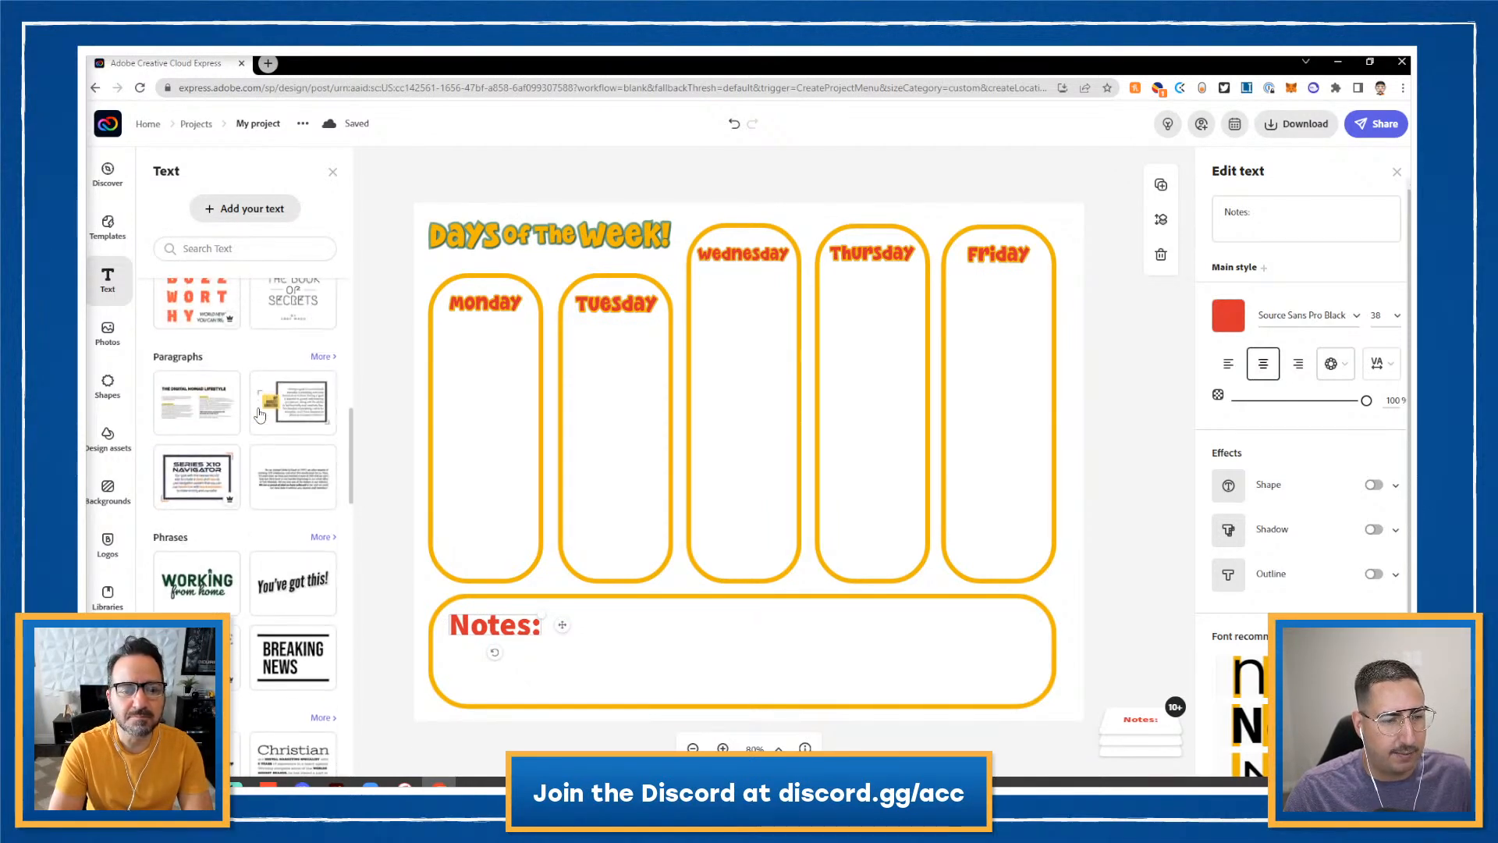
scroll(262, 413, "up", 8)
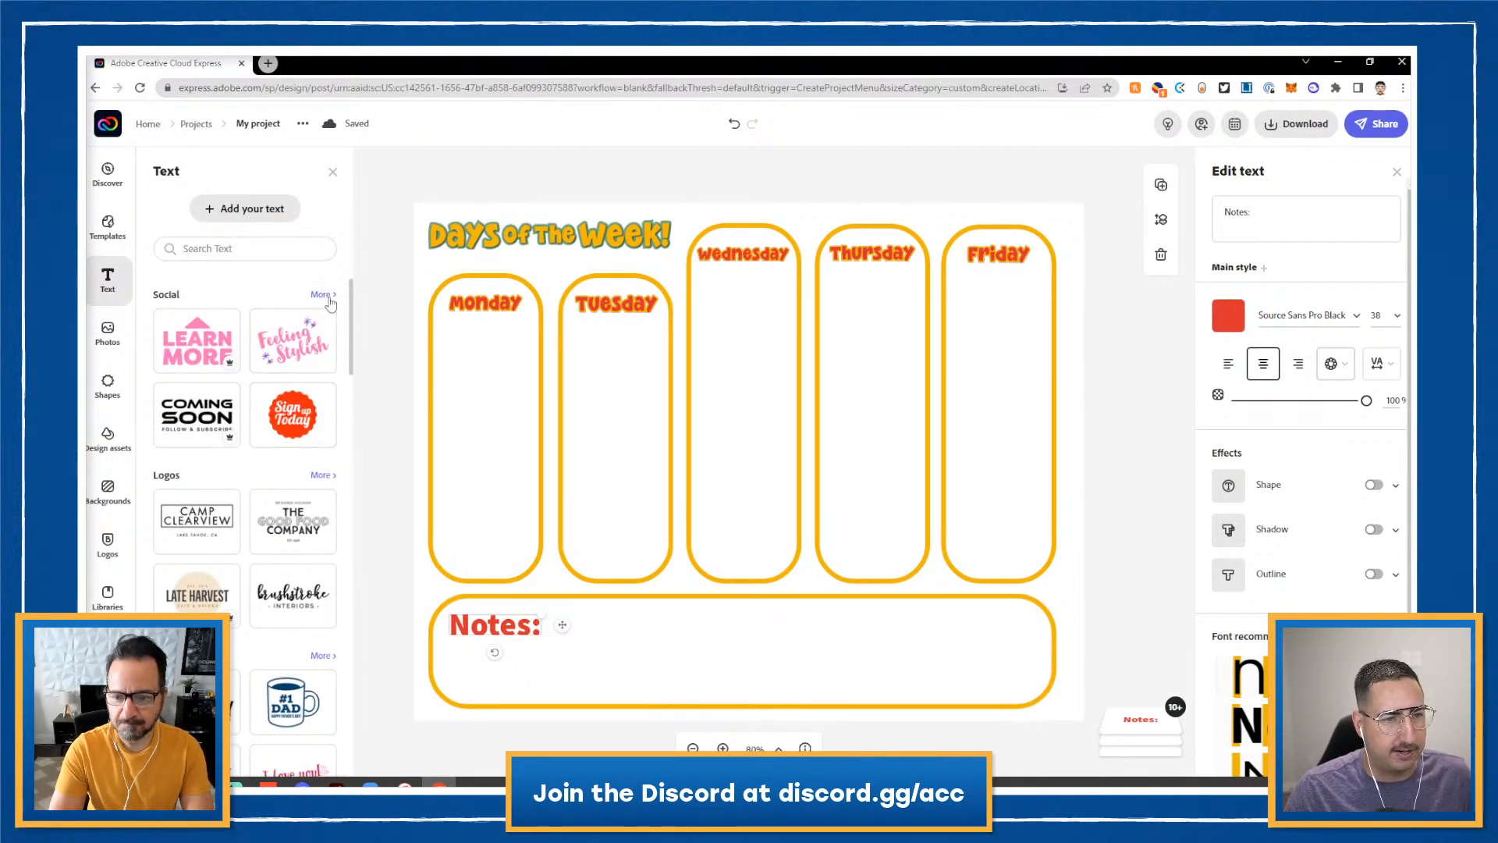
left_click(324, 295)
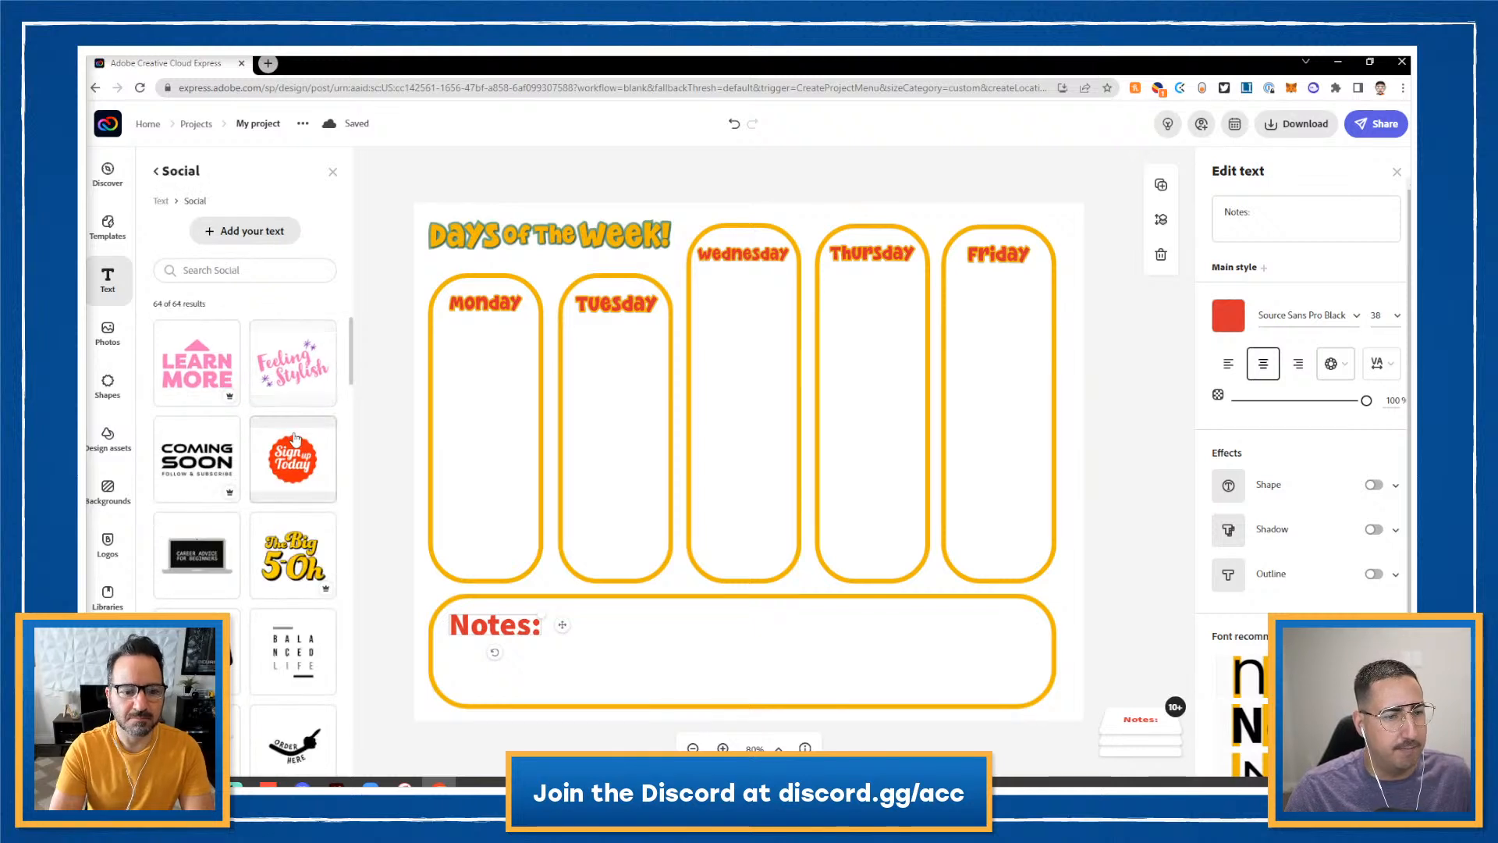
scroll(295, 440, "down", 2)
scroll(295, 439, "down", 3)
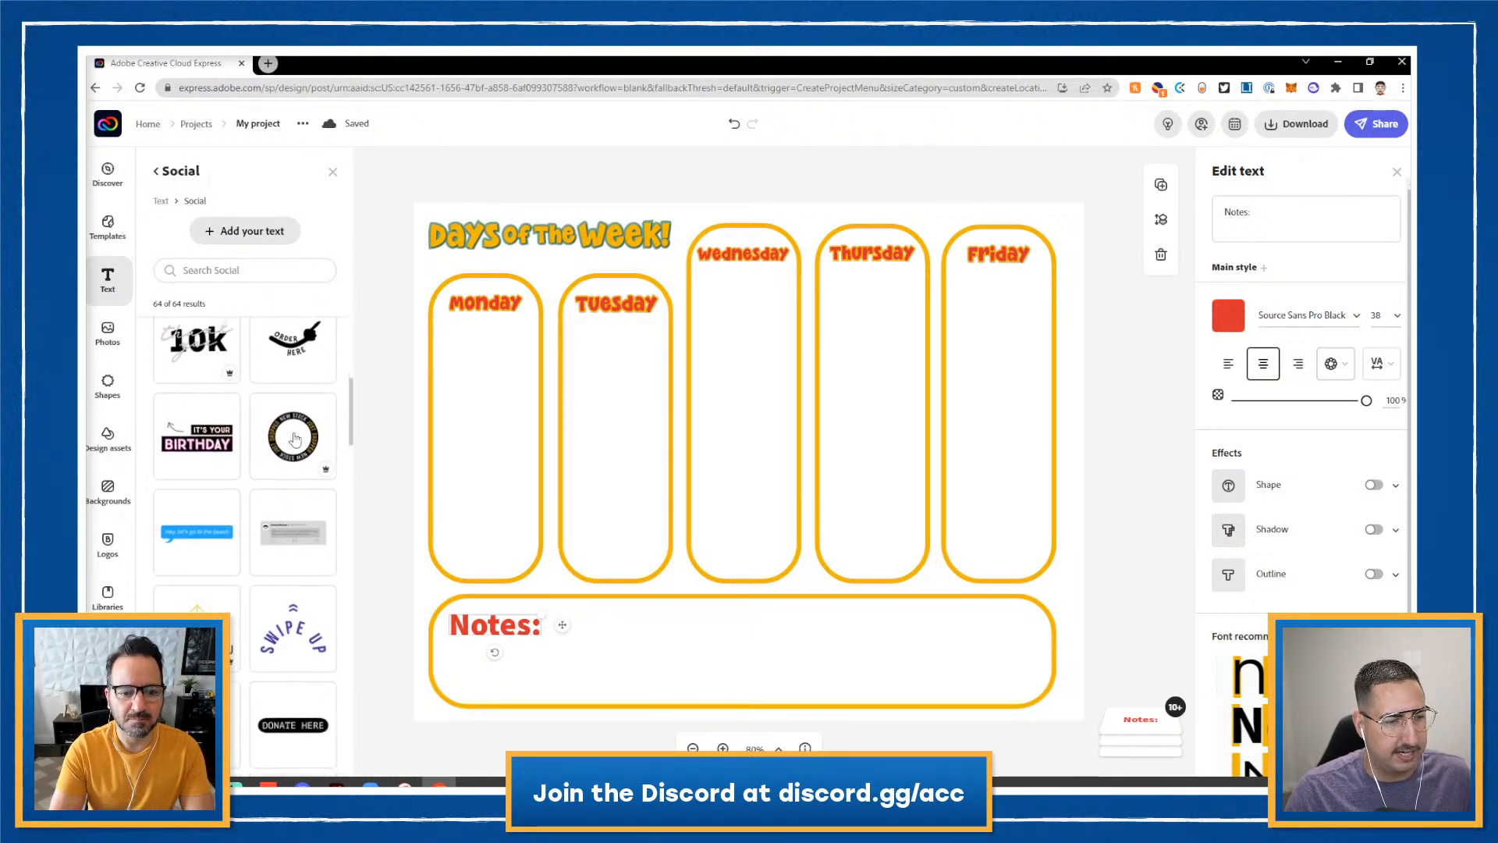
scroll(295, 439, "down", 2)
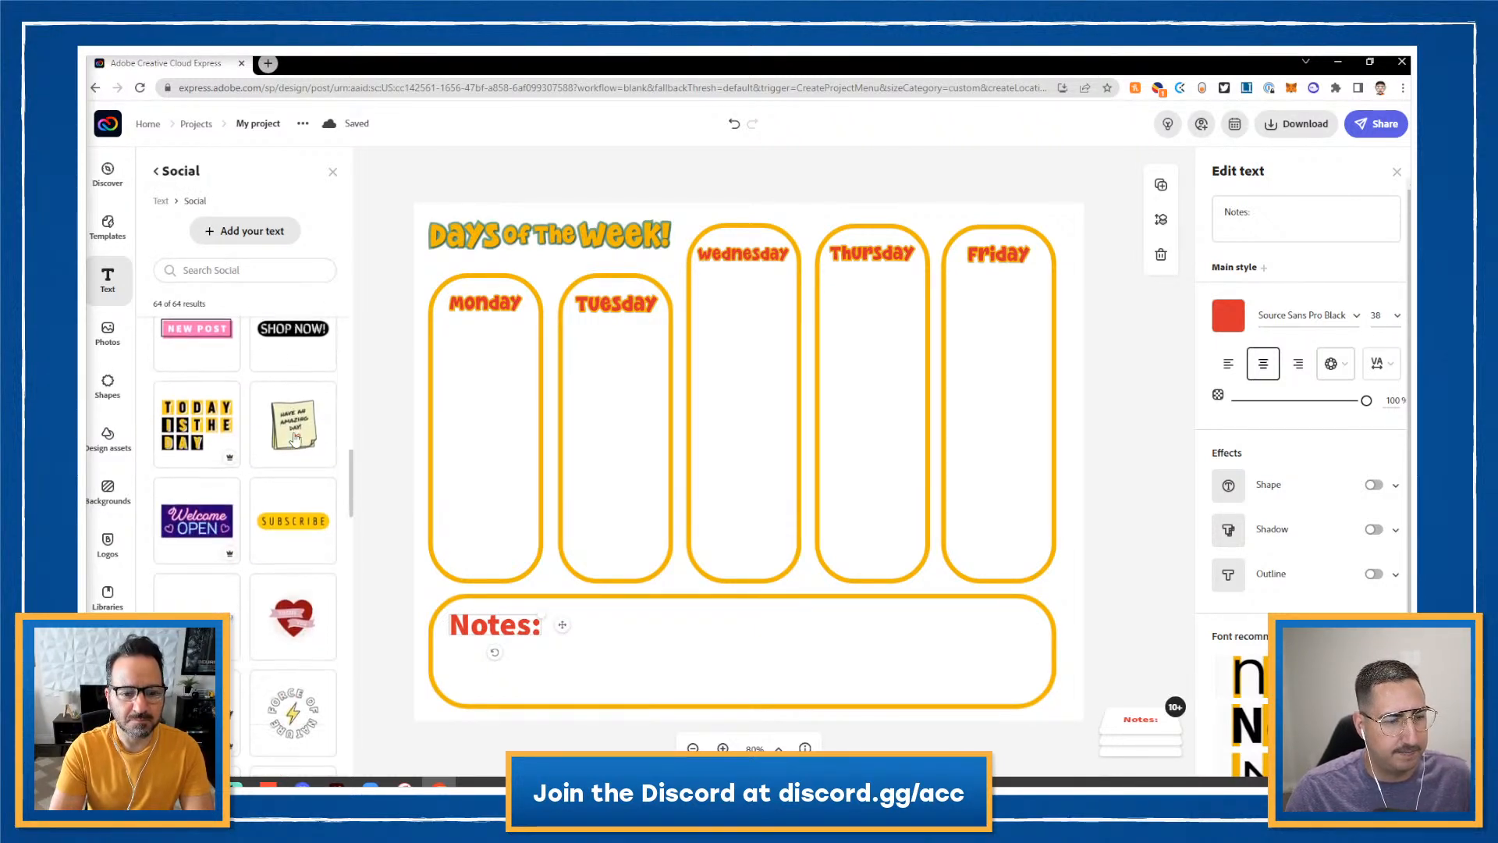
scroll(295, 439, "down", 1)
scroll(295, 440, "down", 1)
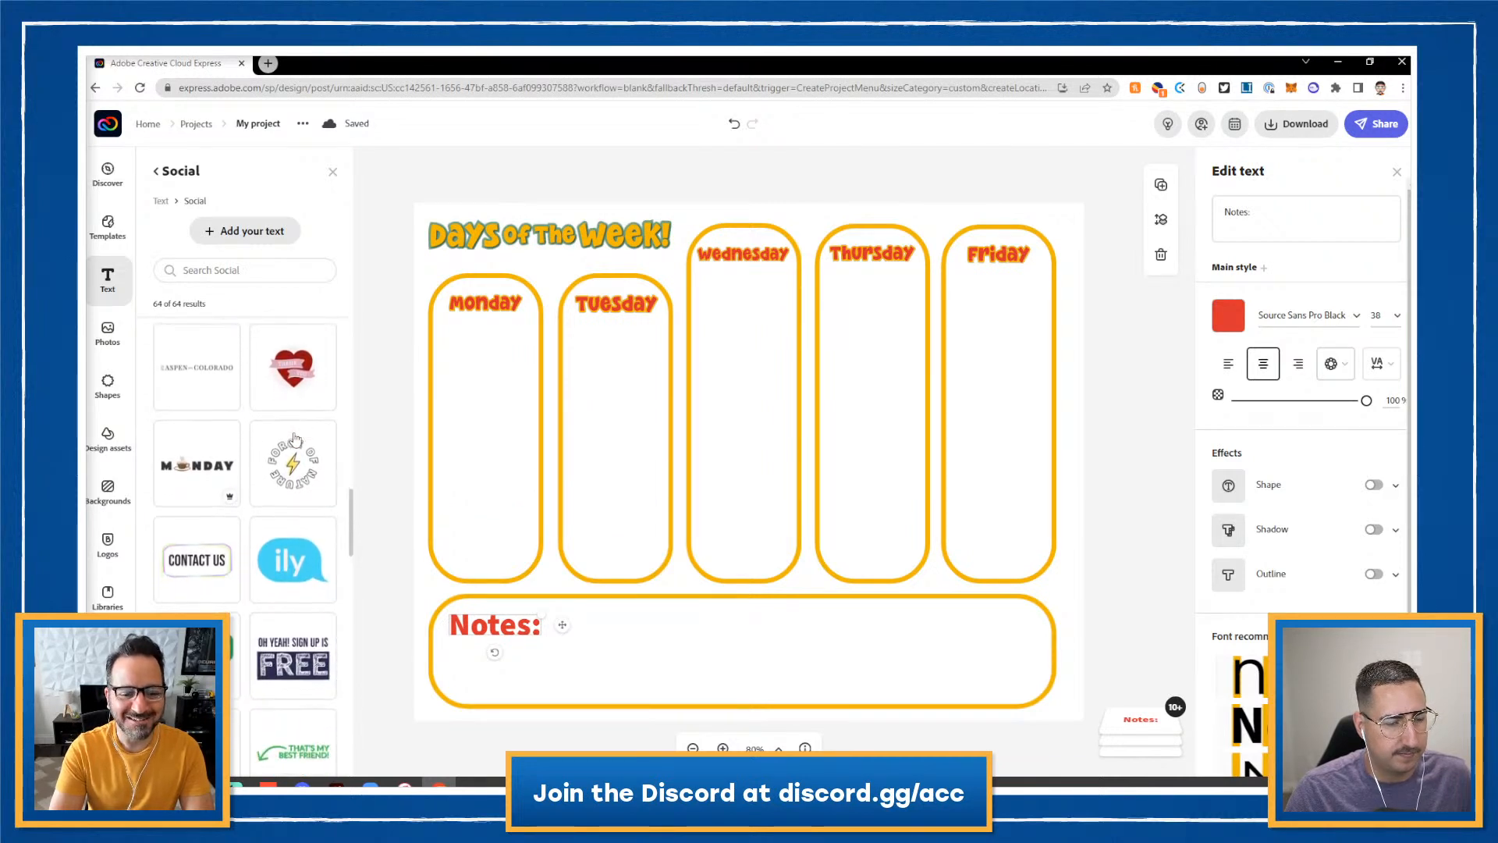
scroll(295, 440, "down", 1)
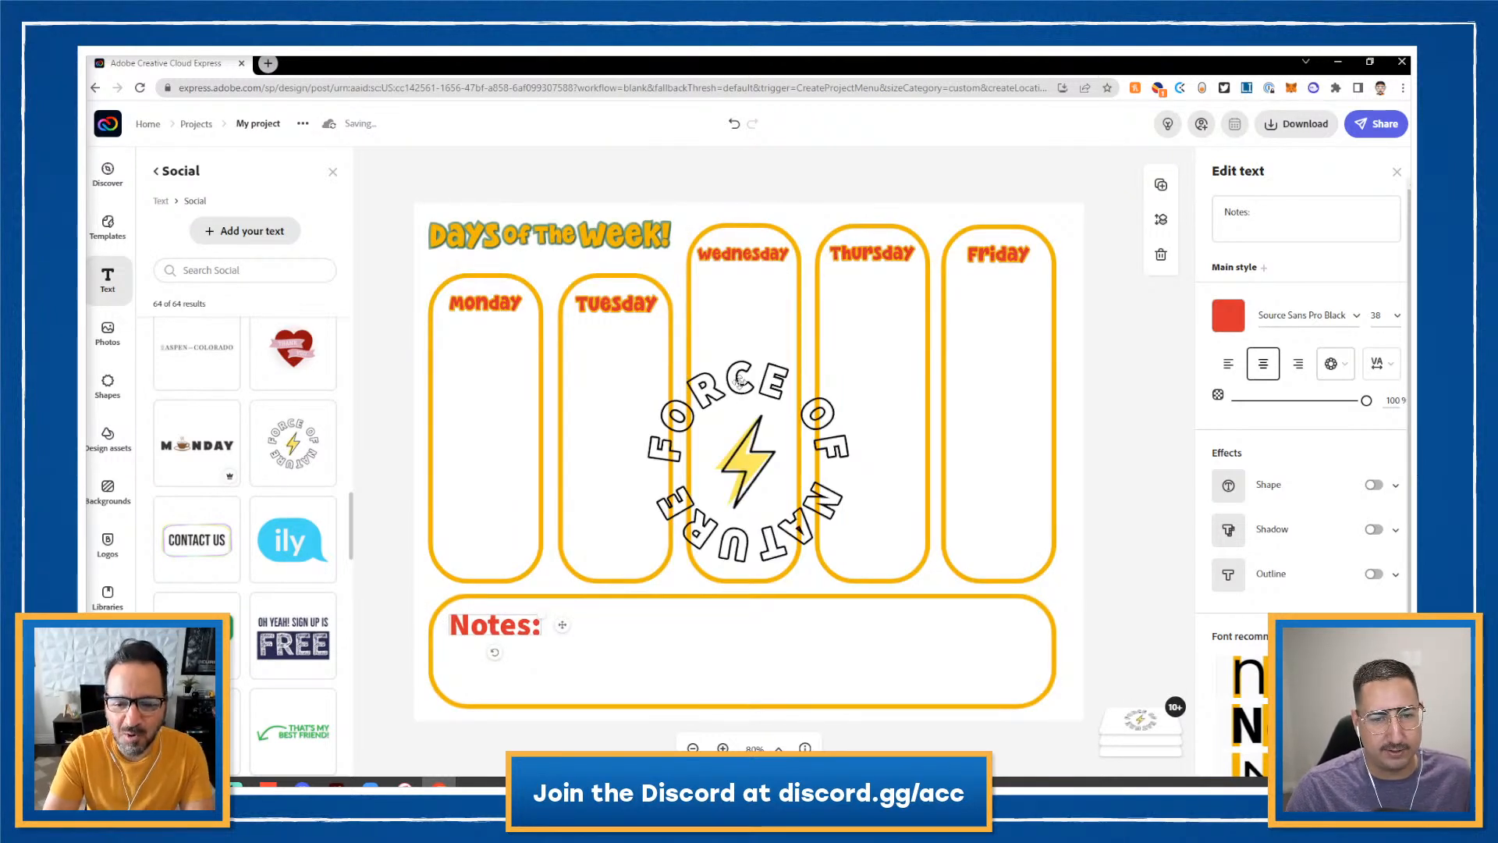
- Change the Force of Nature sticker's text to EXPLORE MORE OPTIONS
left_click(740, 380)
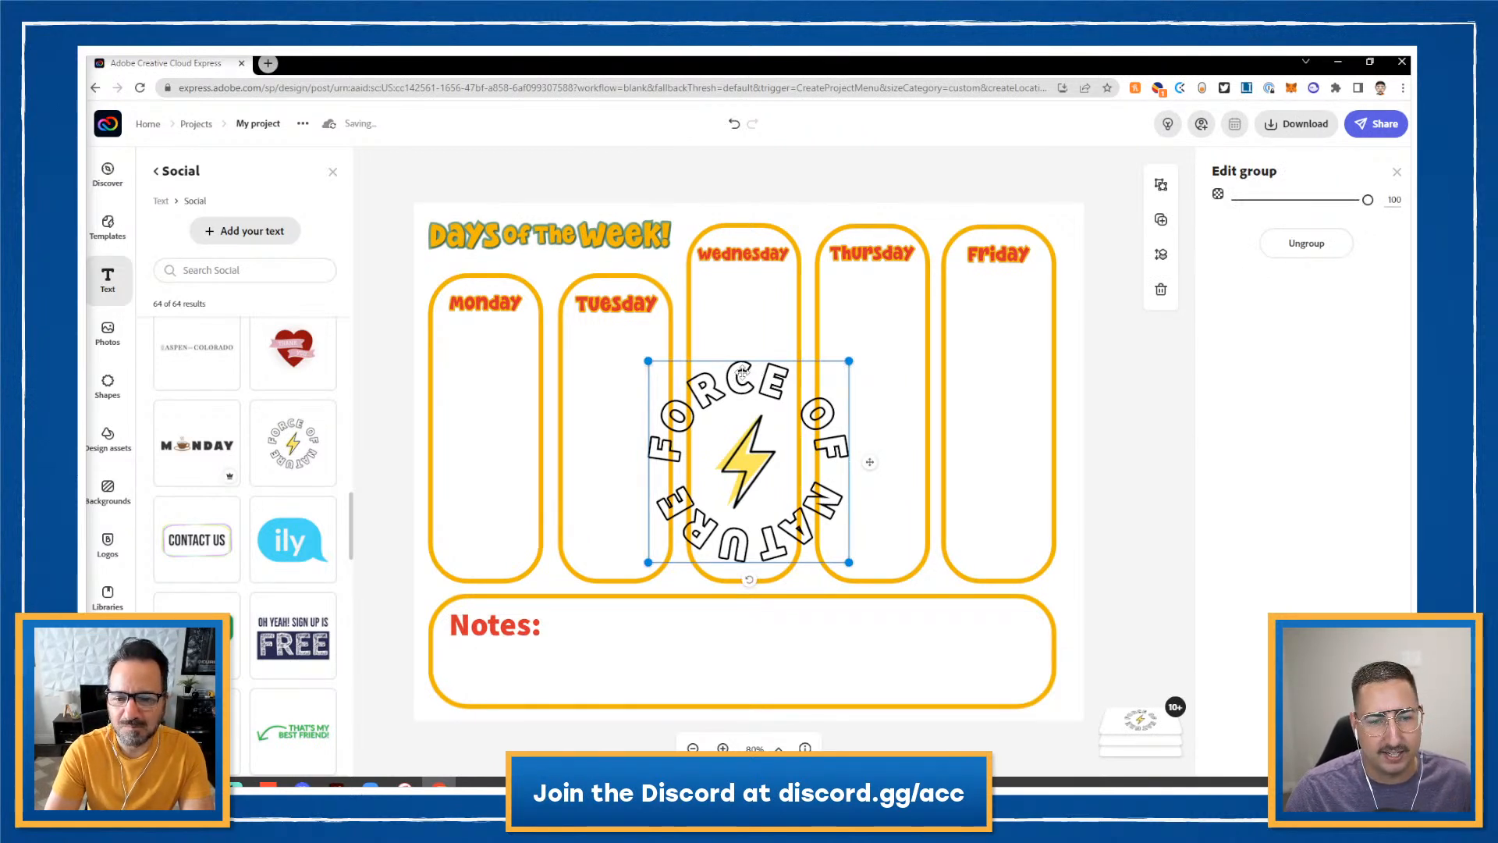
double_click(742, 373)
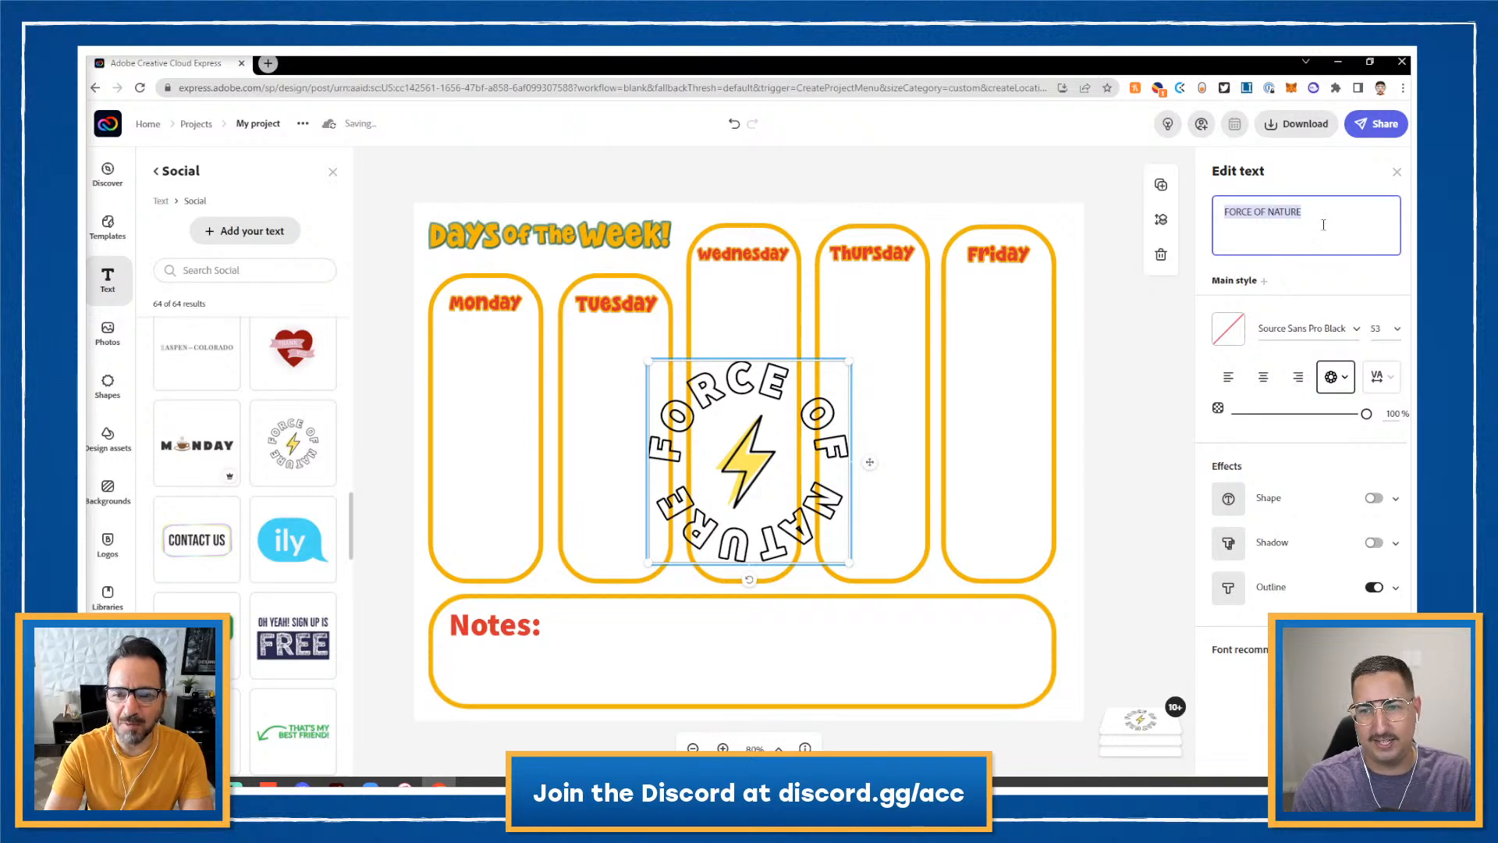
type("Ex")
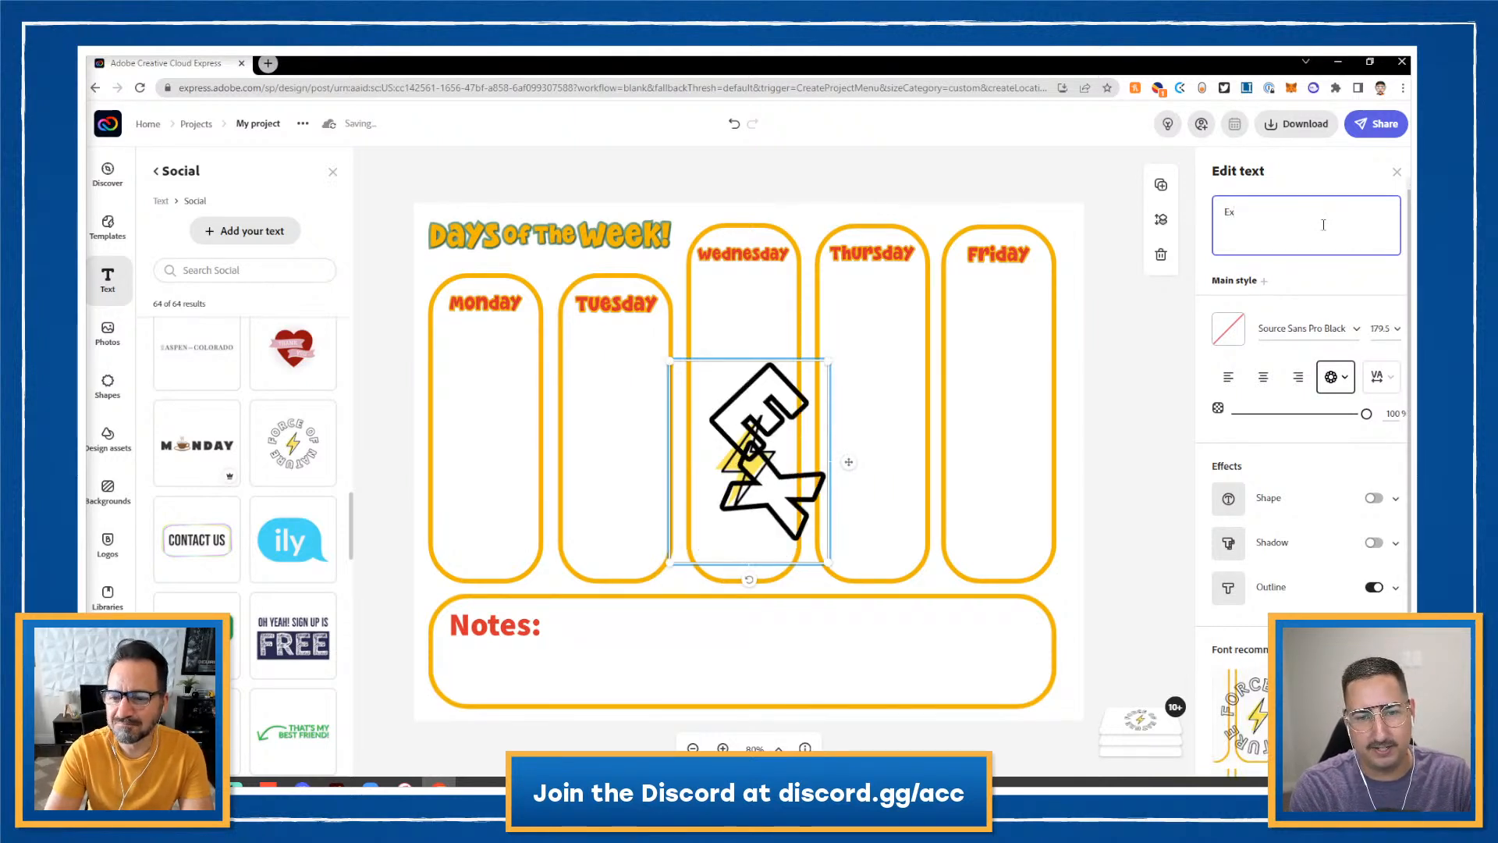
key("BackSpace")
type("x")
key("BackSpace")
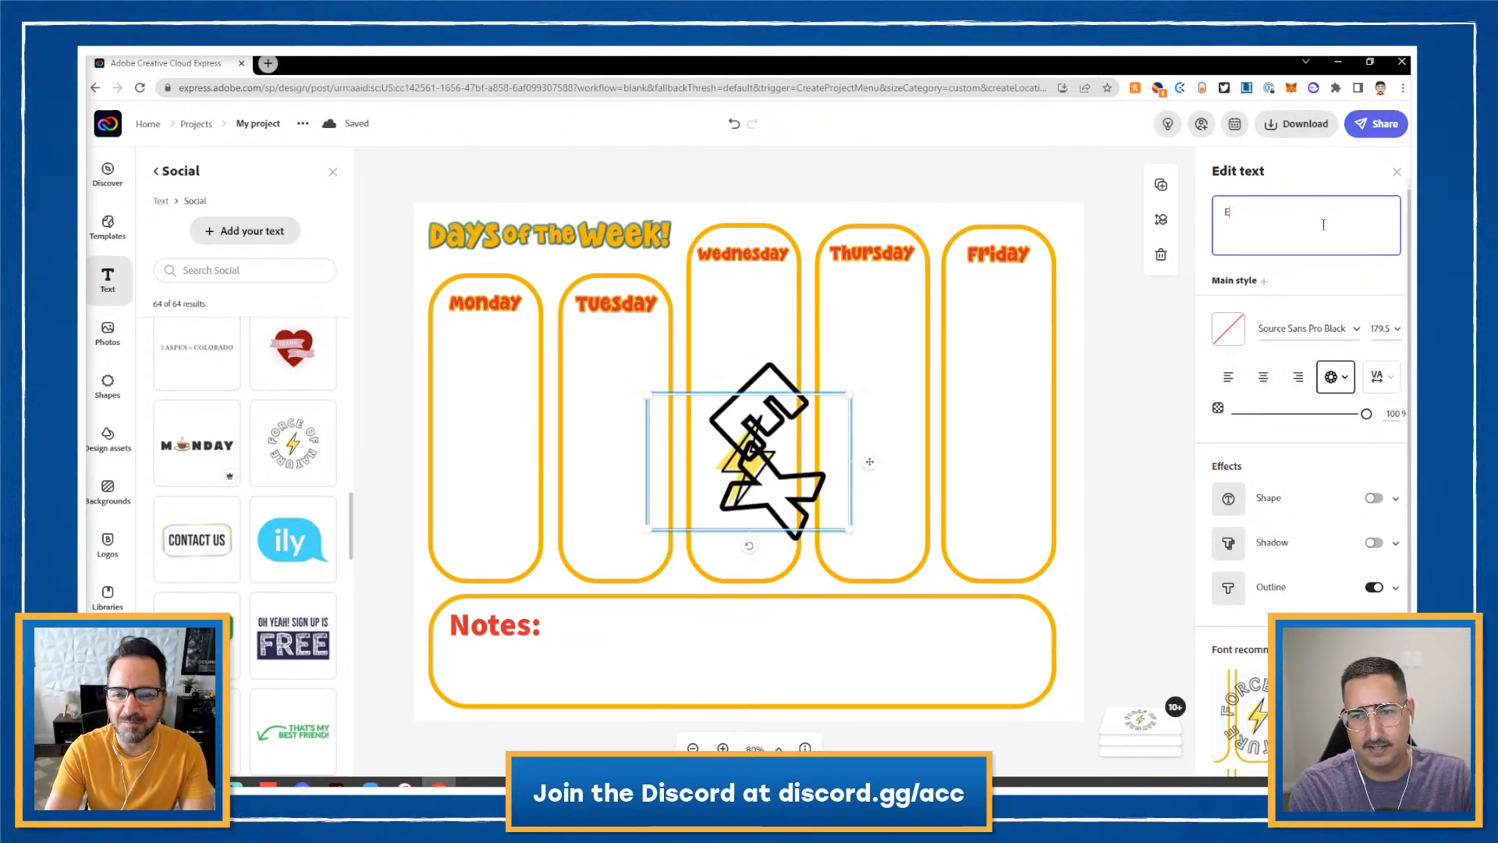
type("XPLORE")
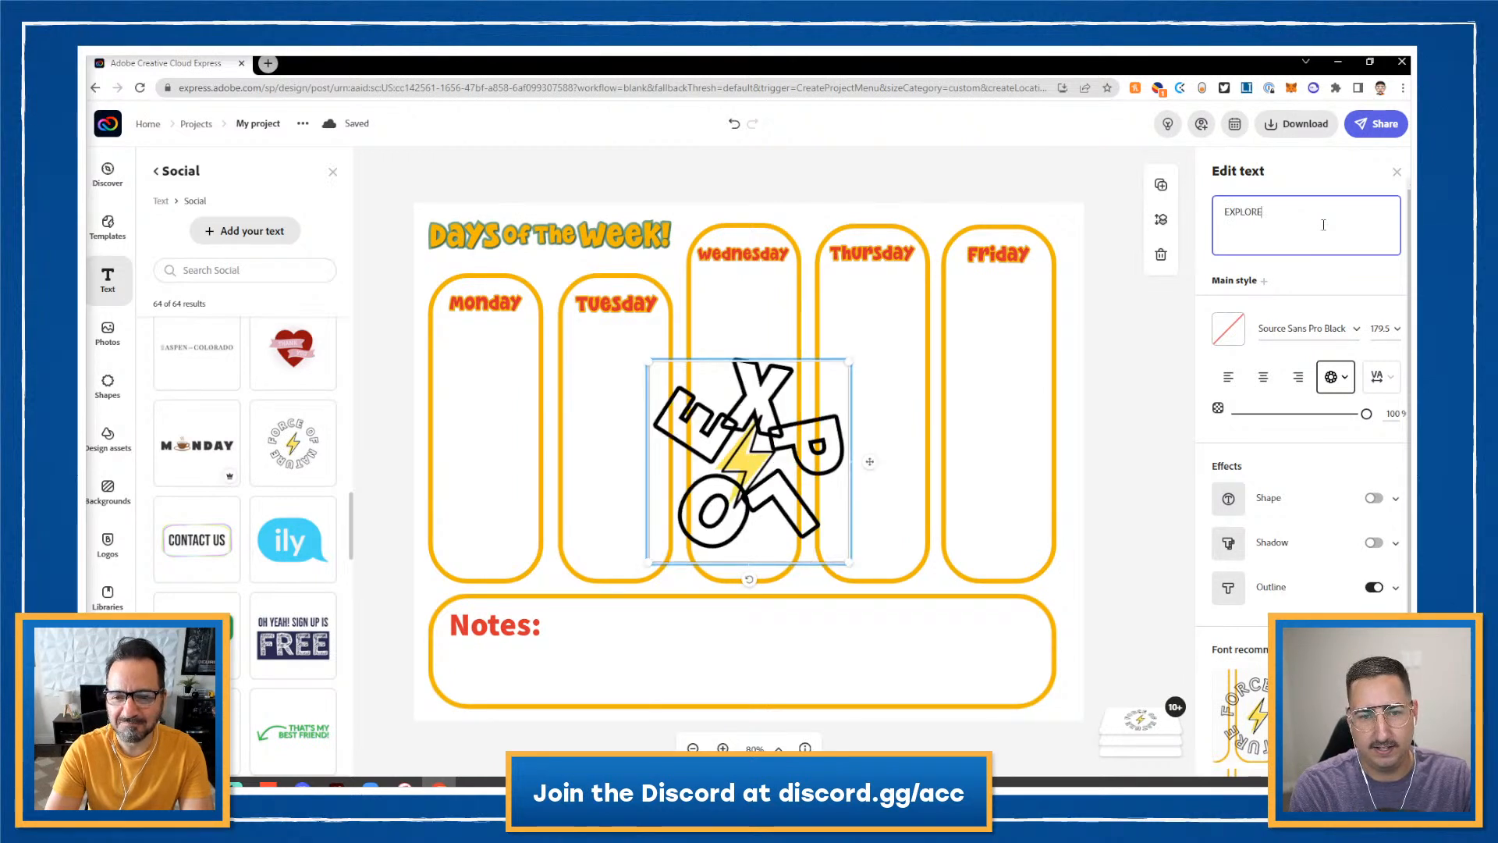
type(" MORE OF")
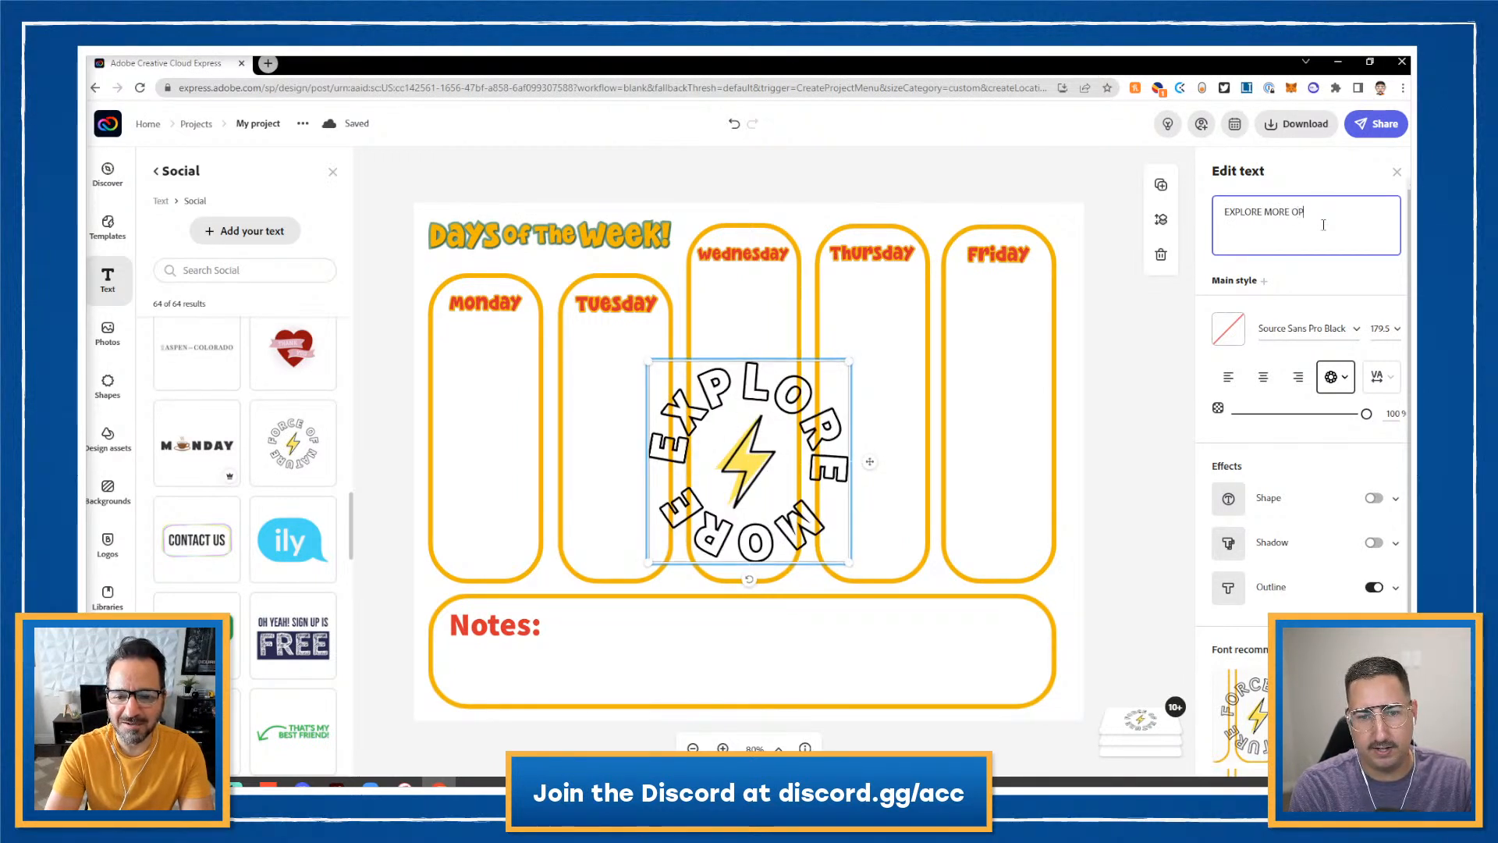
type("TIONS")
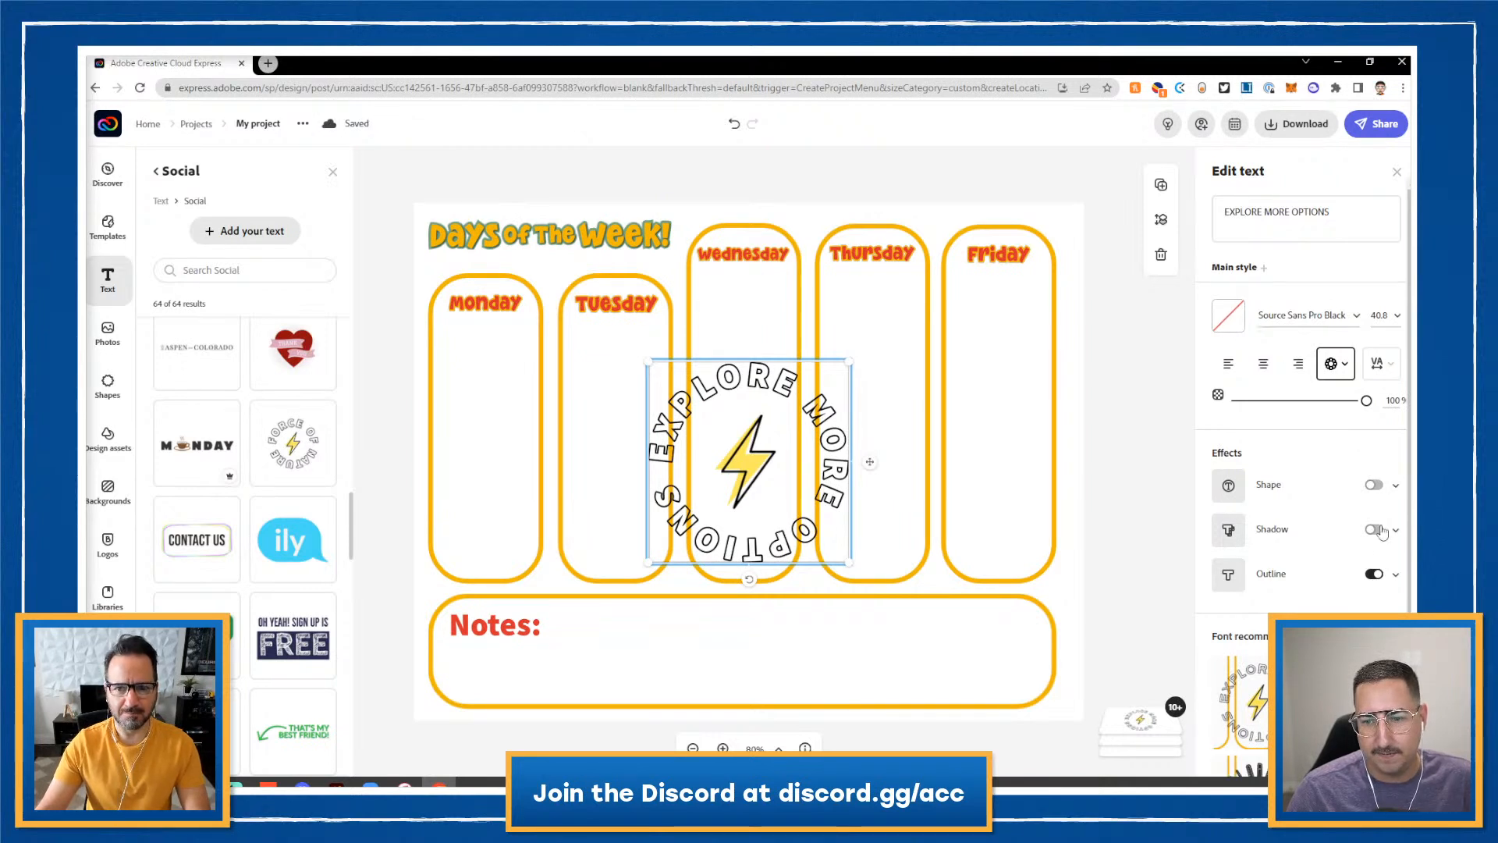
- Turn off the text outline and eyedrop the lightning bolt's yellow for the text colour
left_click(1372, 575)
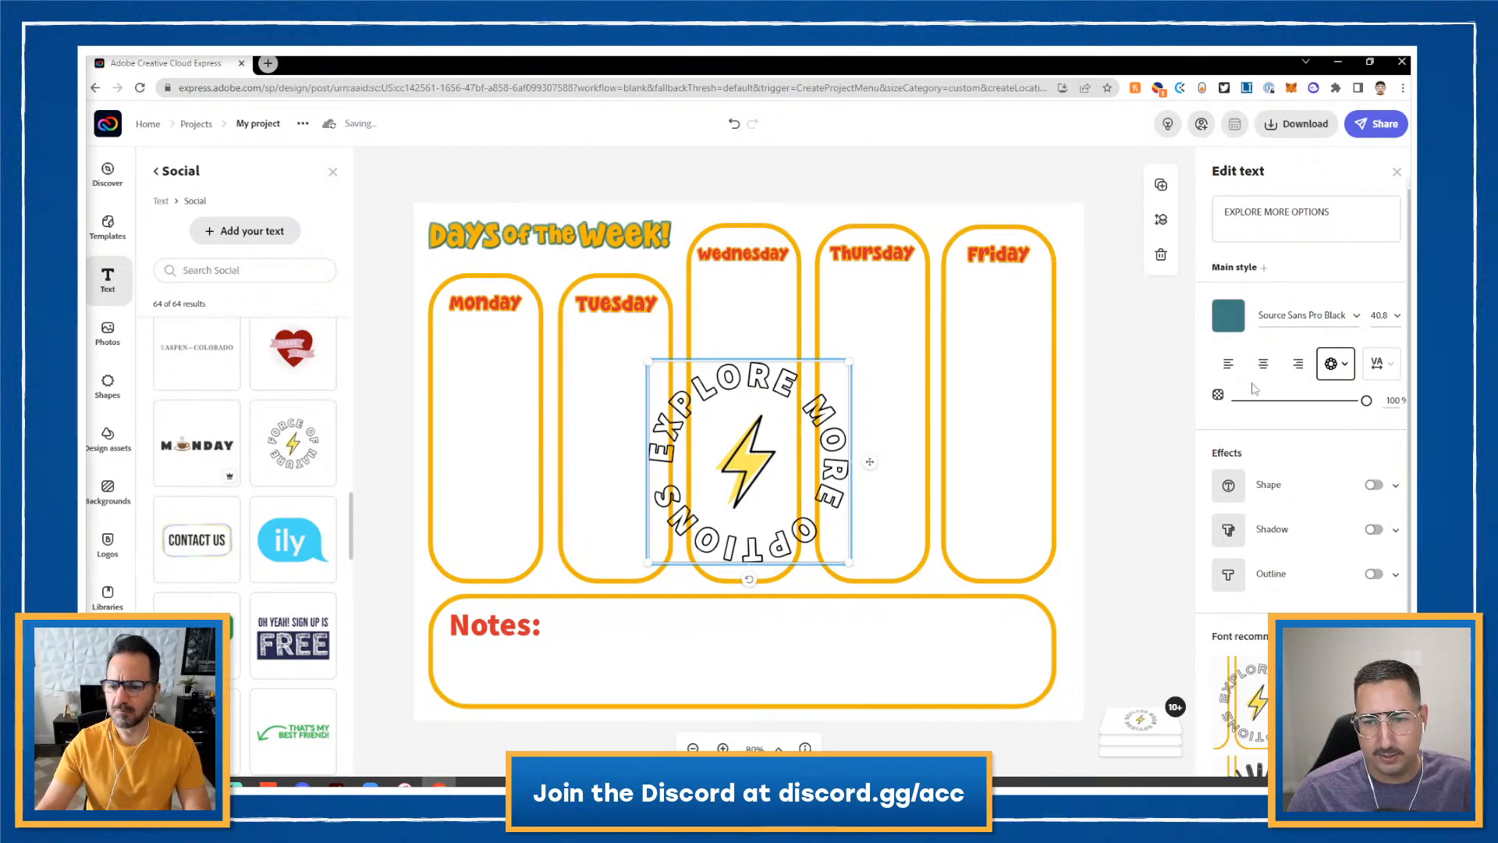
left_click(1229, 319)
left_click(1363, 584)
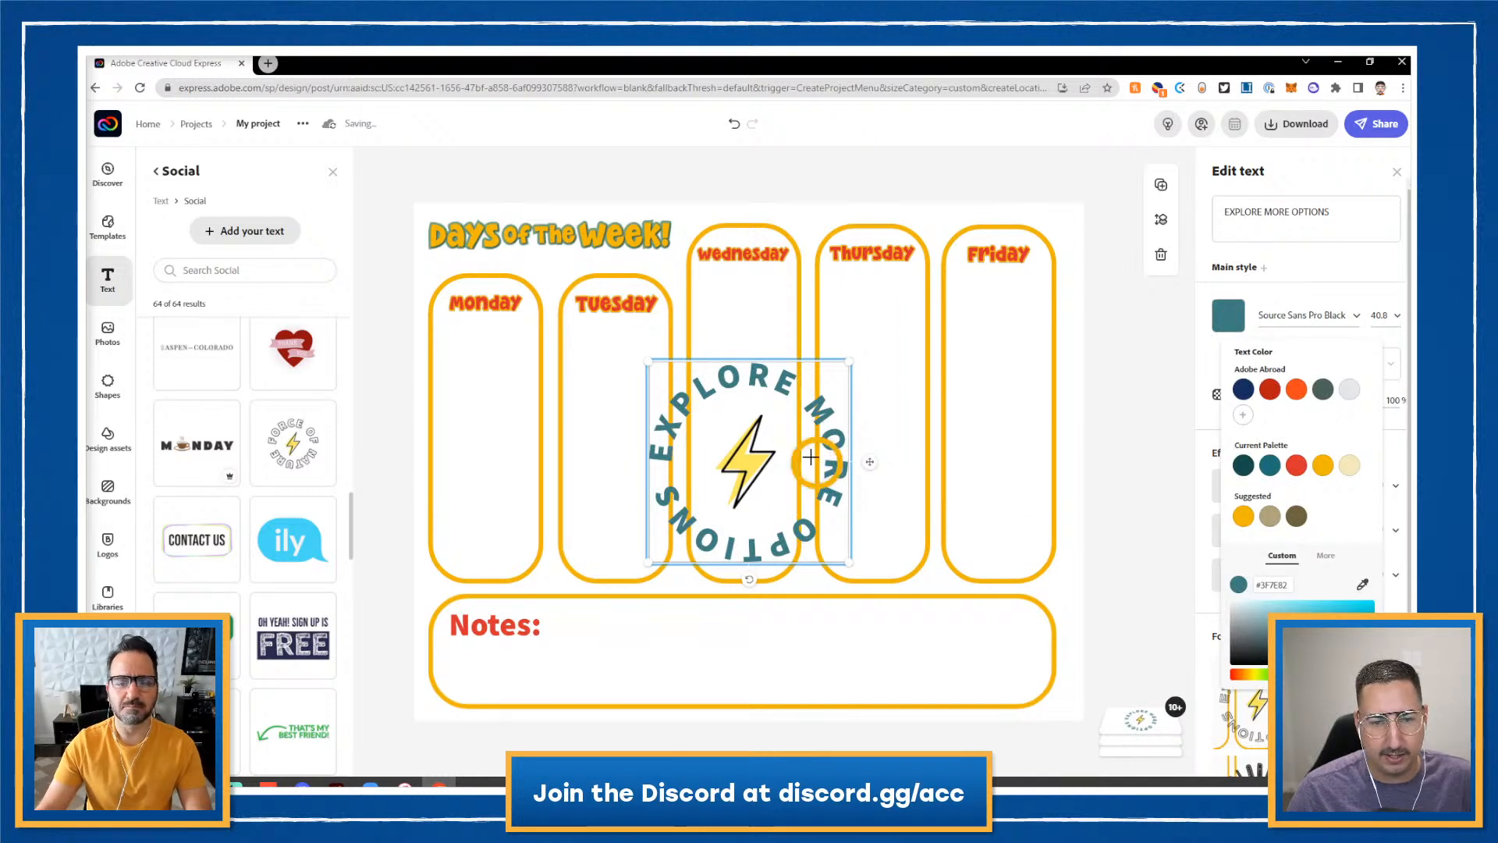
left_click(760, 462)
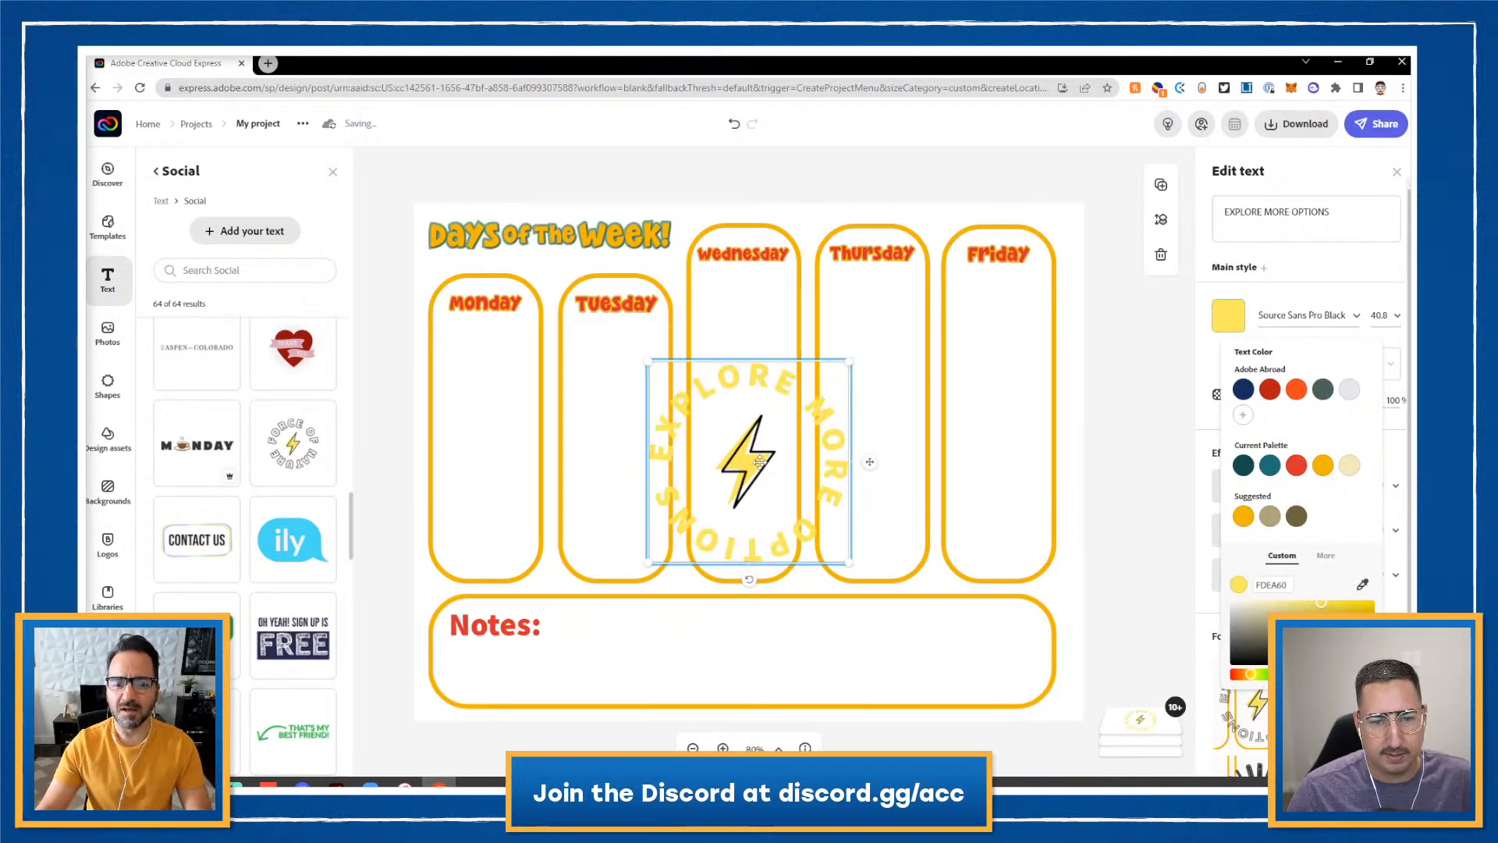
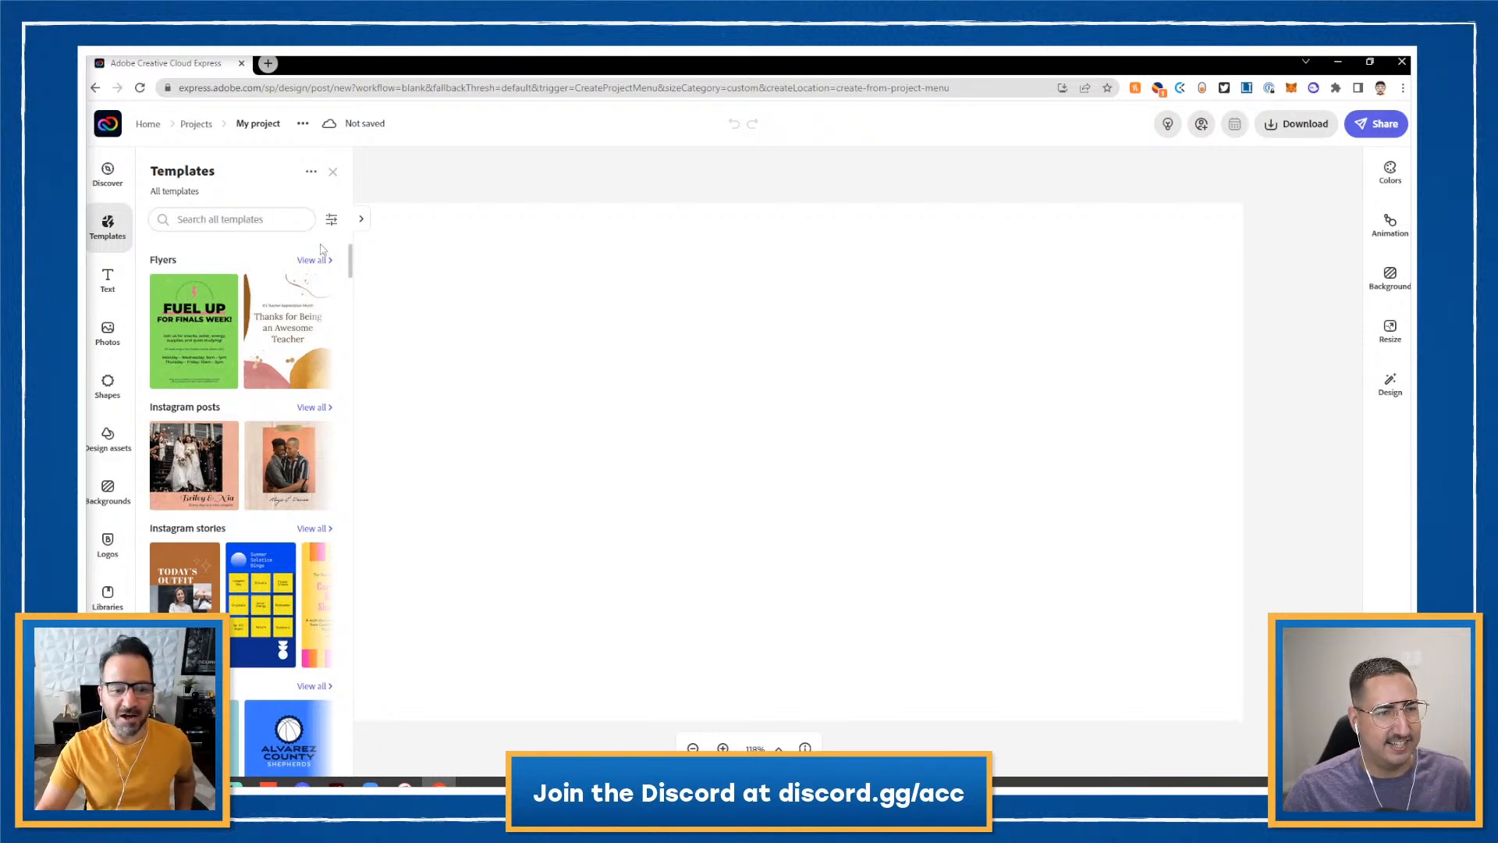
- Load the Today's Outfit Instagram story template
scroll(281, 335, "down", 1)
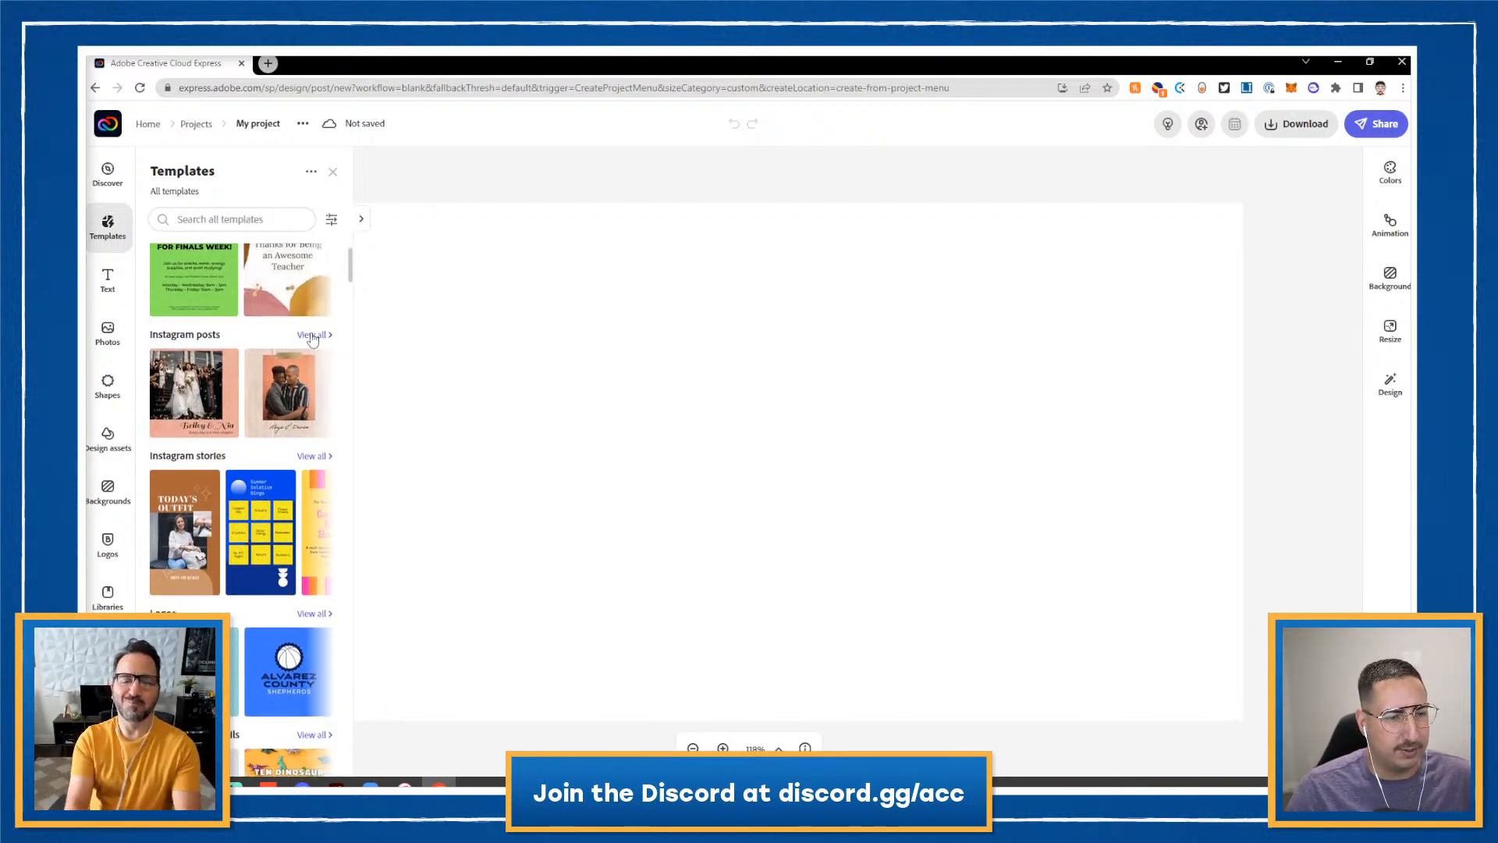
scroll(258, 375, "down", 1)
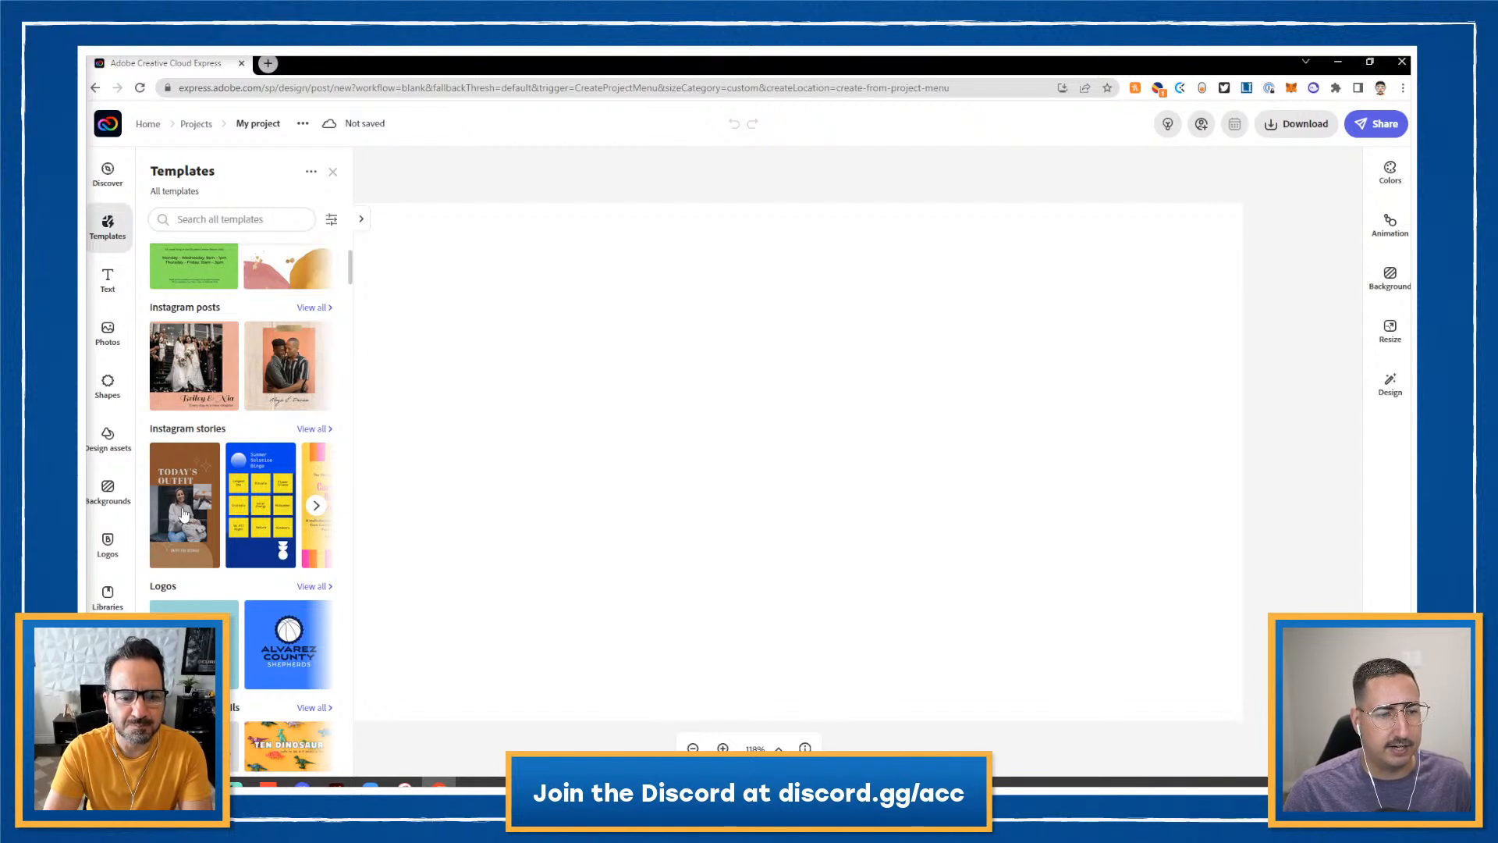
left_click(184, 514)
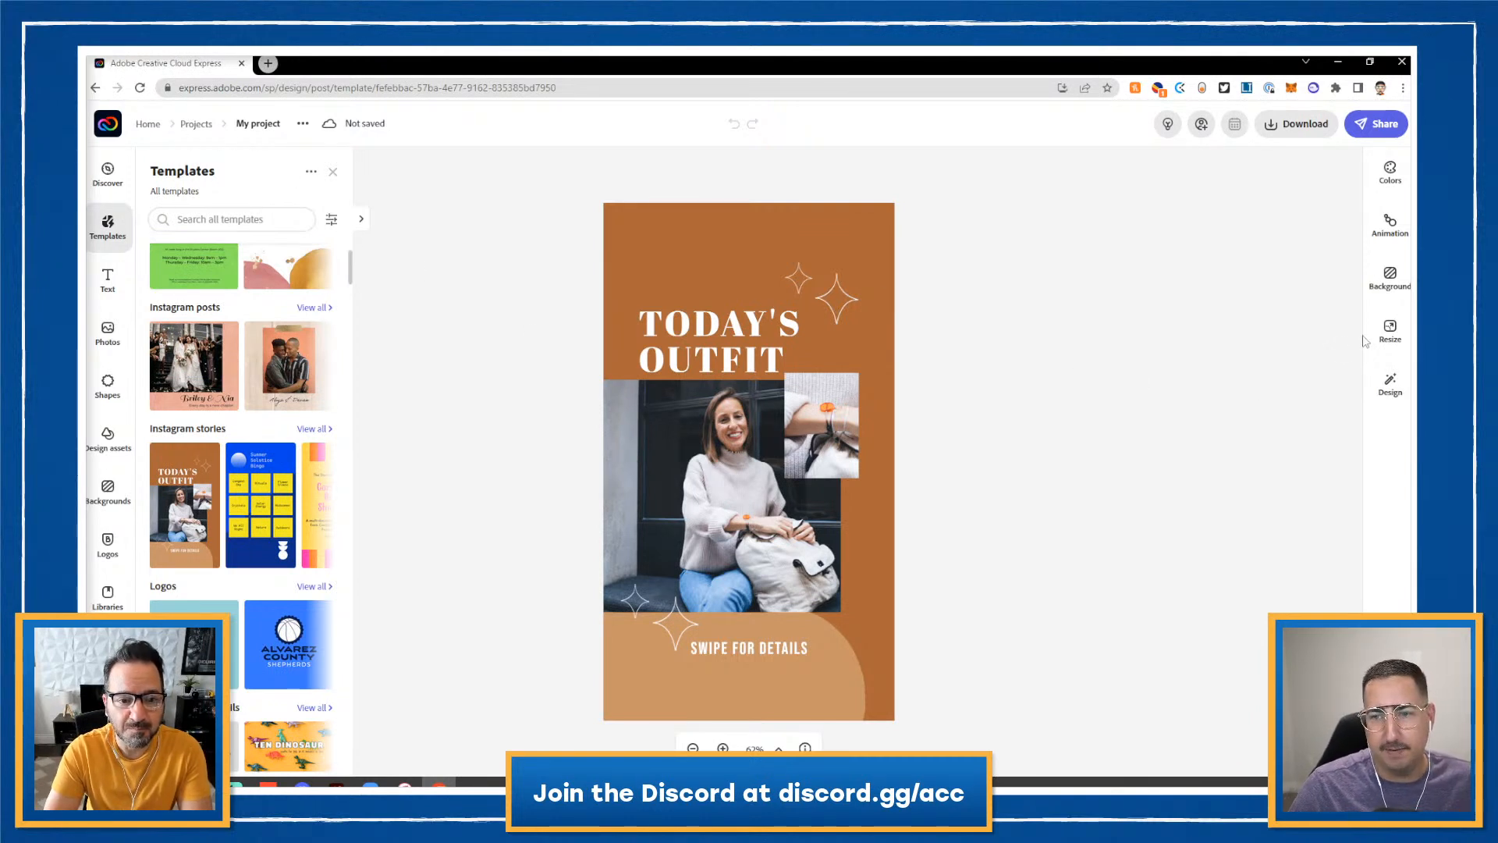
- Resize the design to a 1200 x 628 Facebook post
left_click(1389, 329)
scroll(1324, 501, "down", 1)
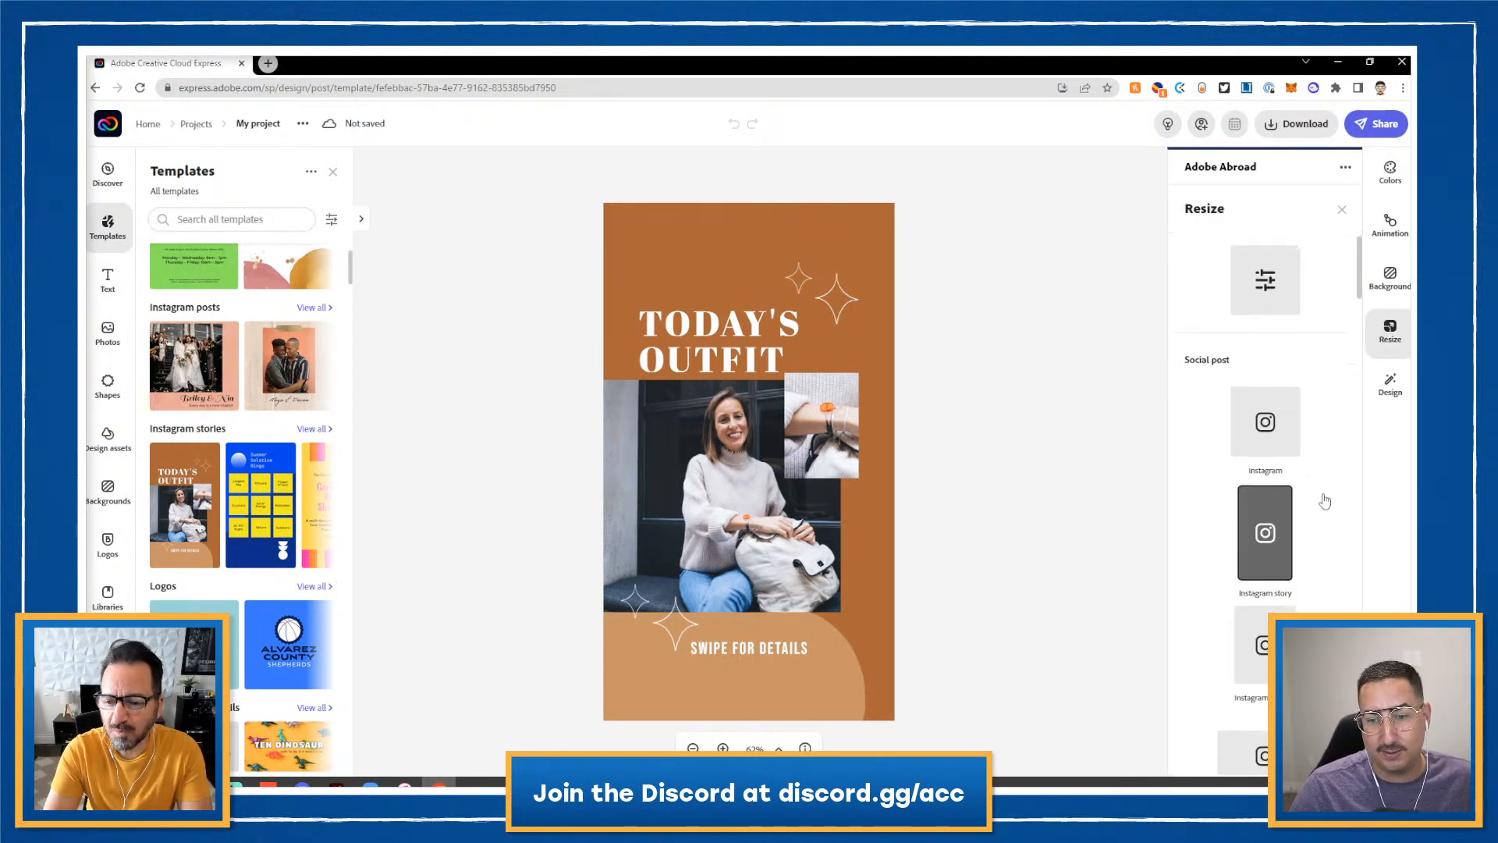
scroll(1324, 501, "down", 5)
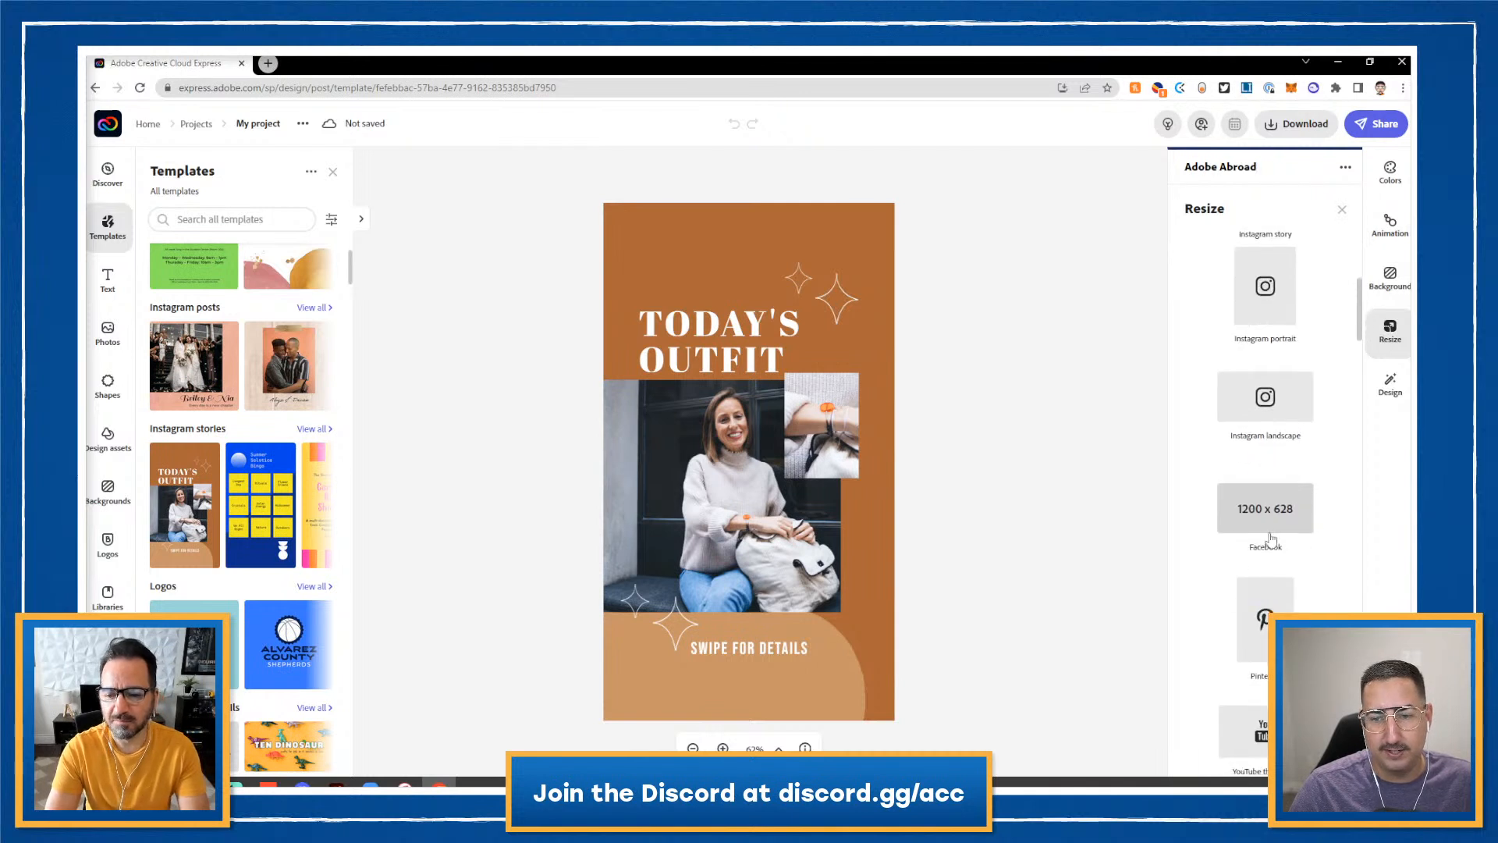
left_click(1269, 537)
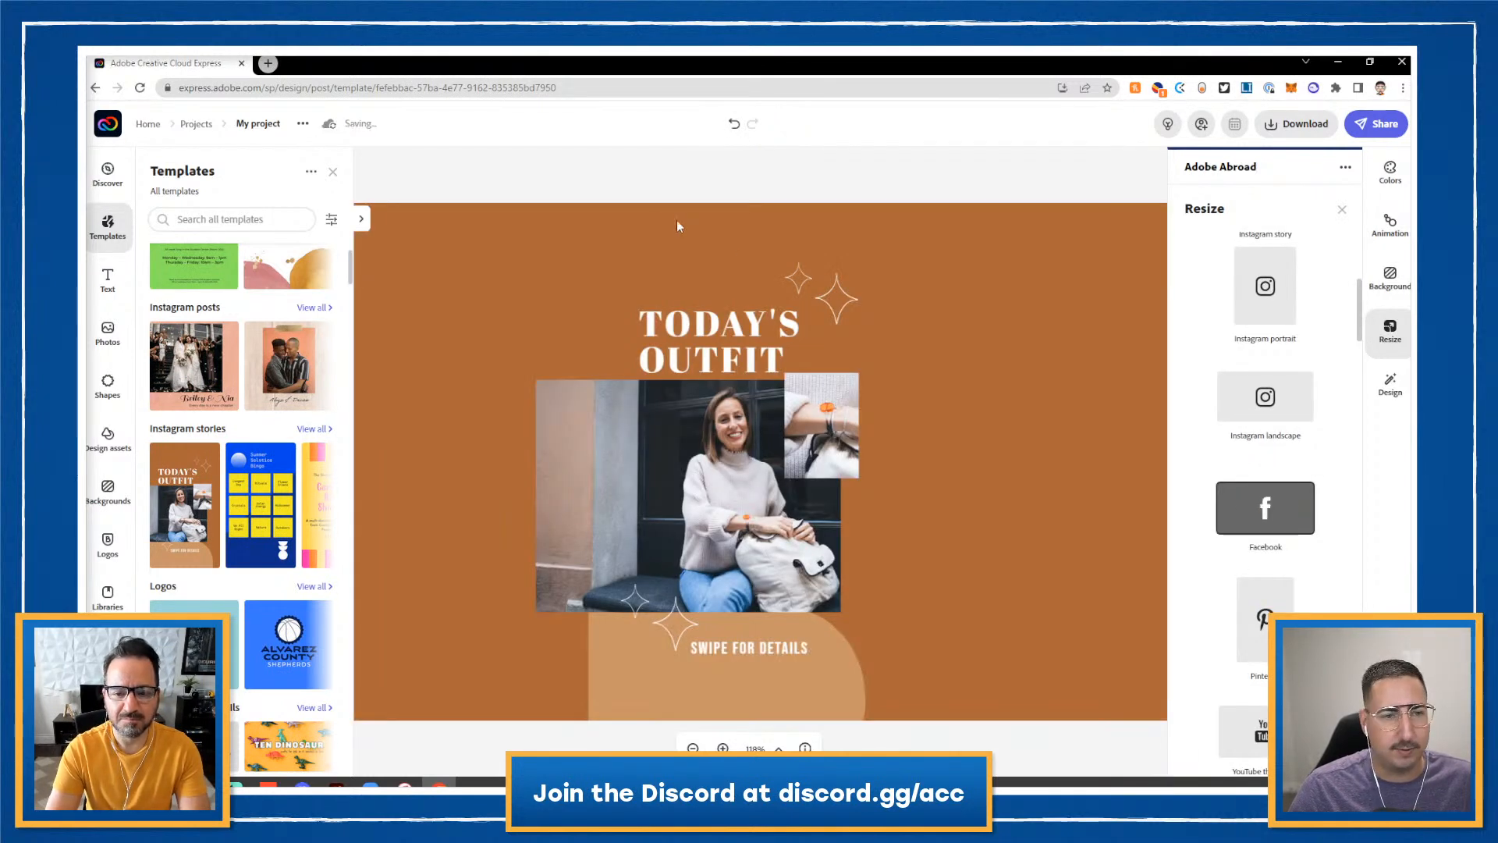
- Enlarge the photo collage, shift it right, and move the title texts to the upper left
left_click(332, 172)
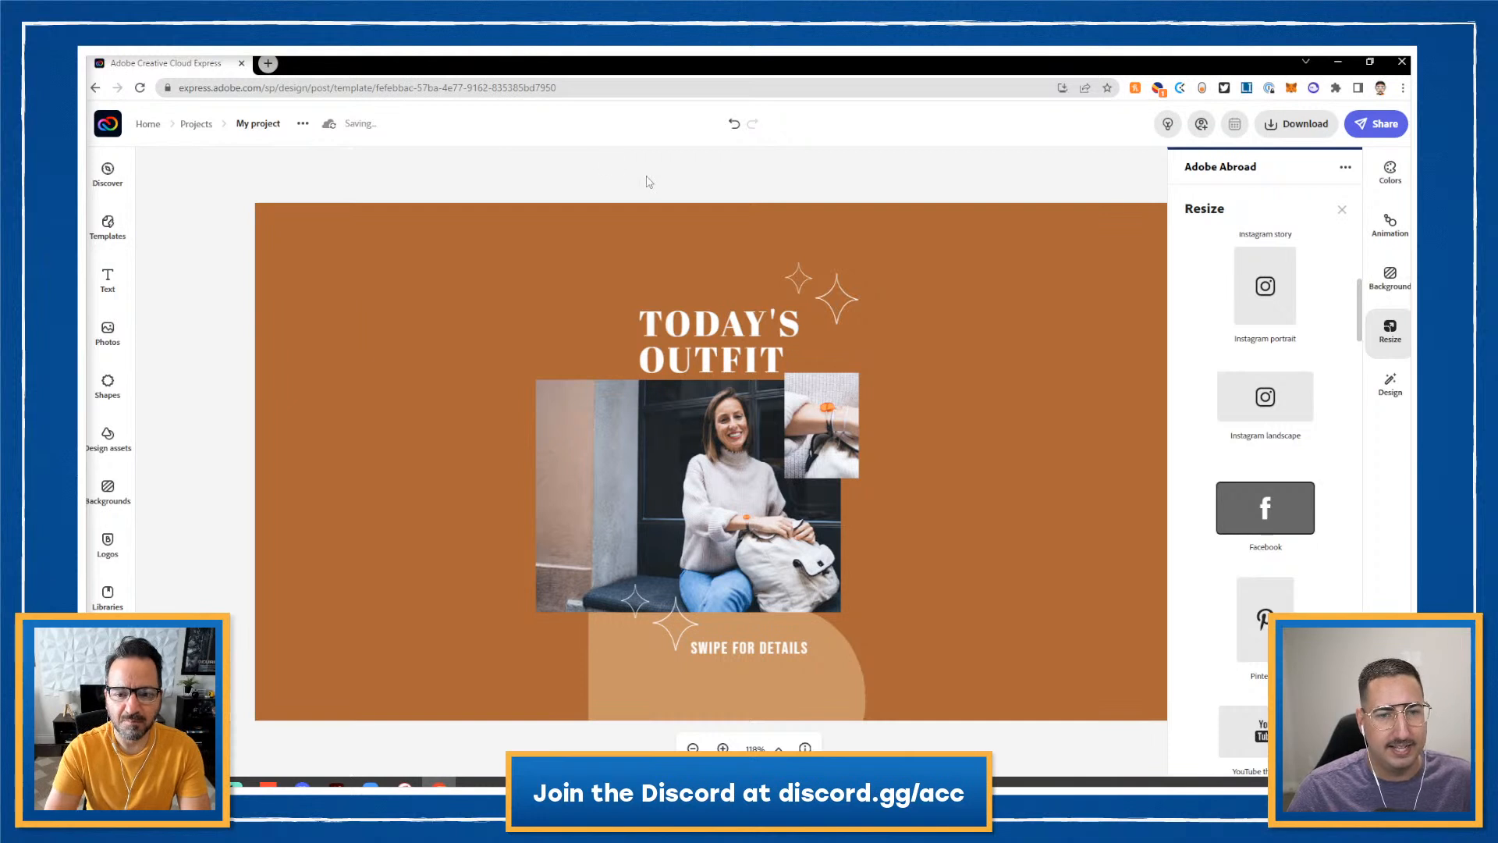
left_click(627, 536)
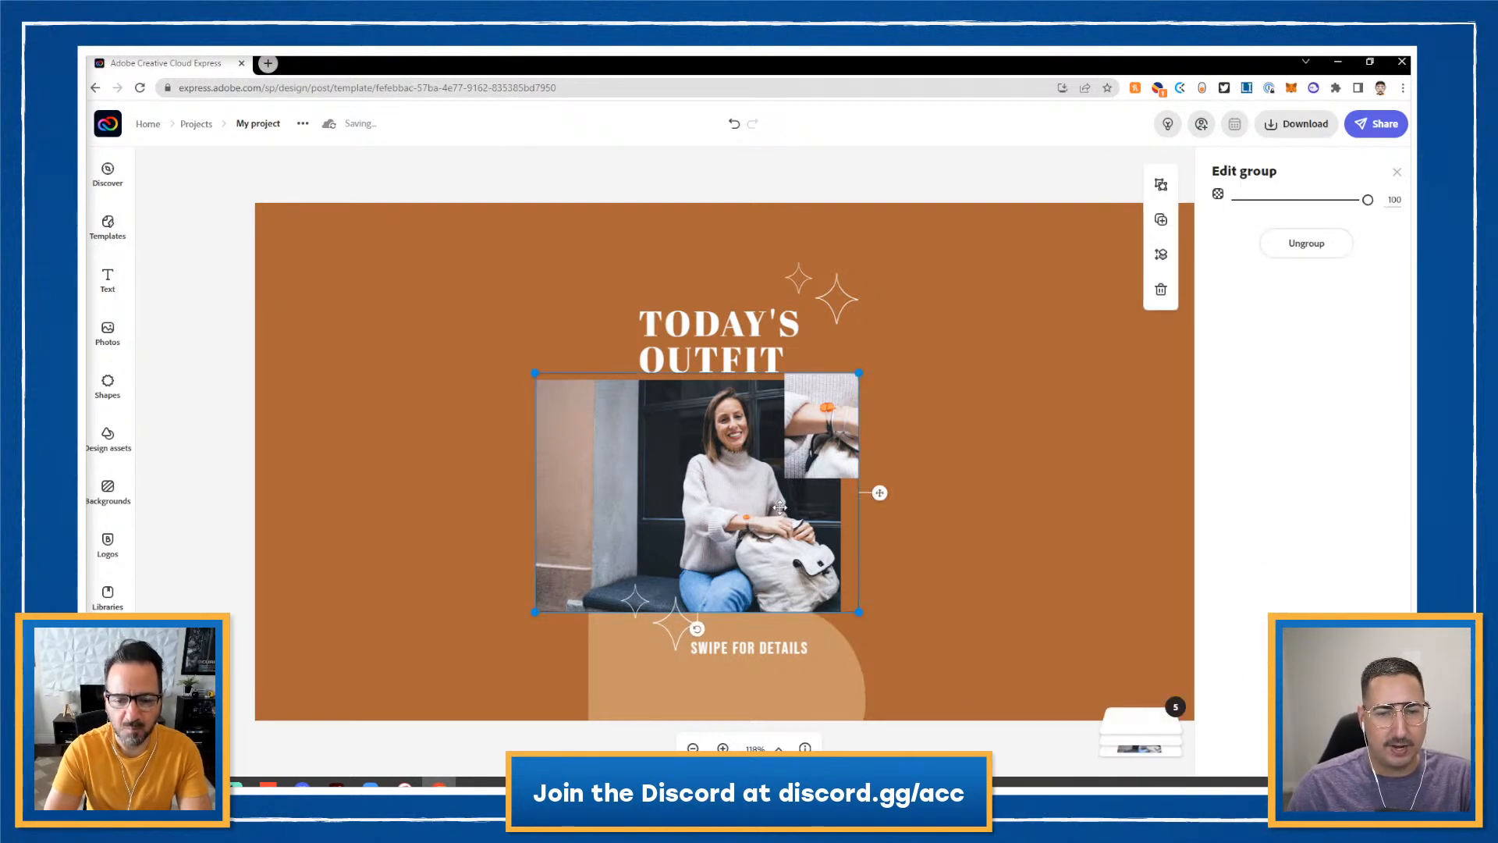
left_click_drag(859, 373, 1038, 236)
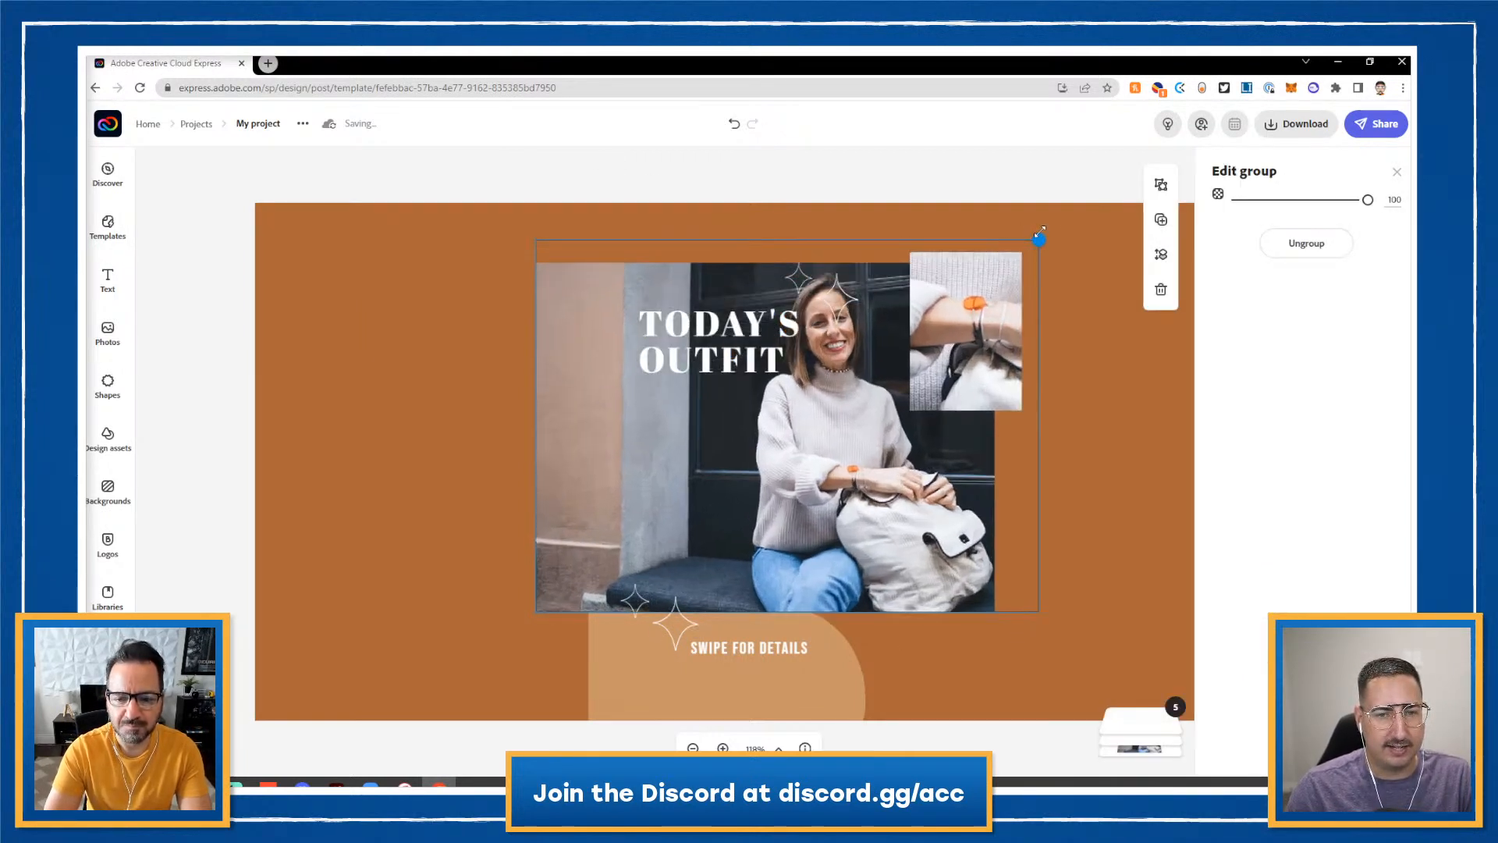
left_click_drag(947, 478, 1030, 521)
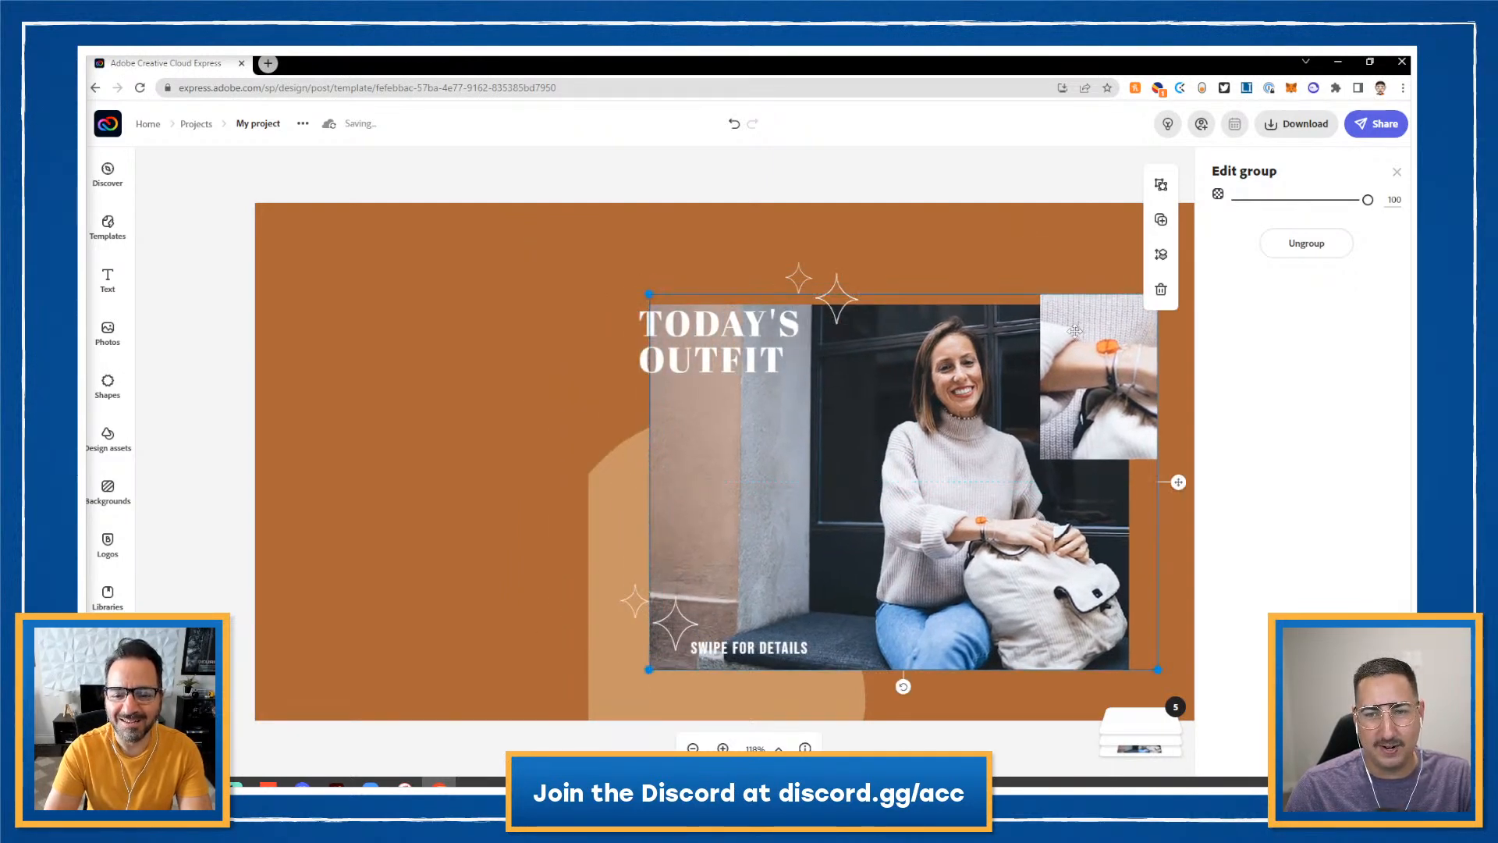
left_click(1397, 172)
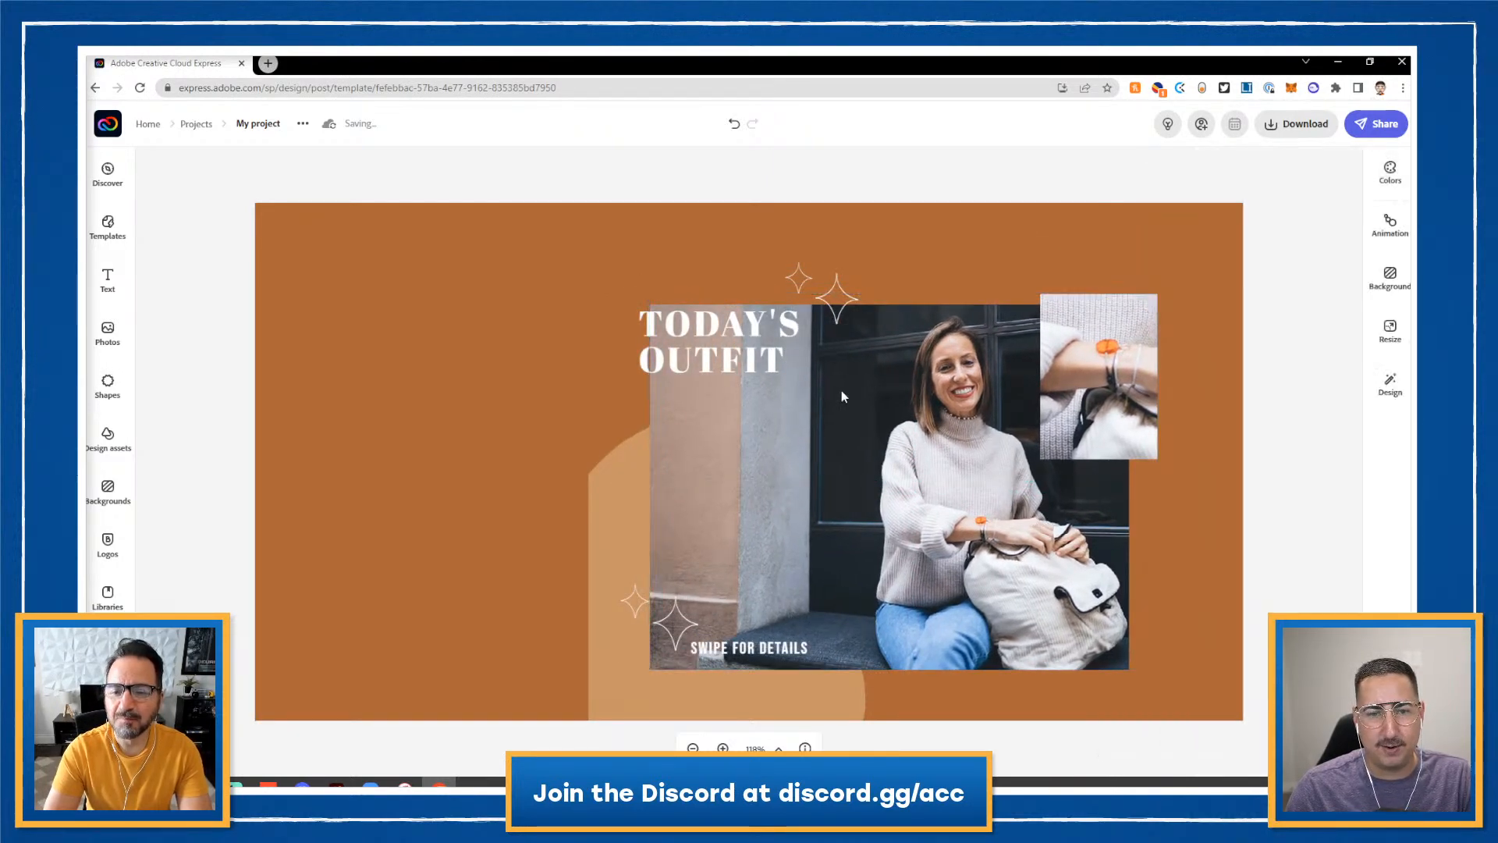
left_click_drag(958, 496, 1000, 502)
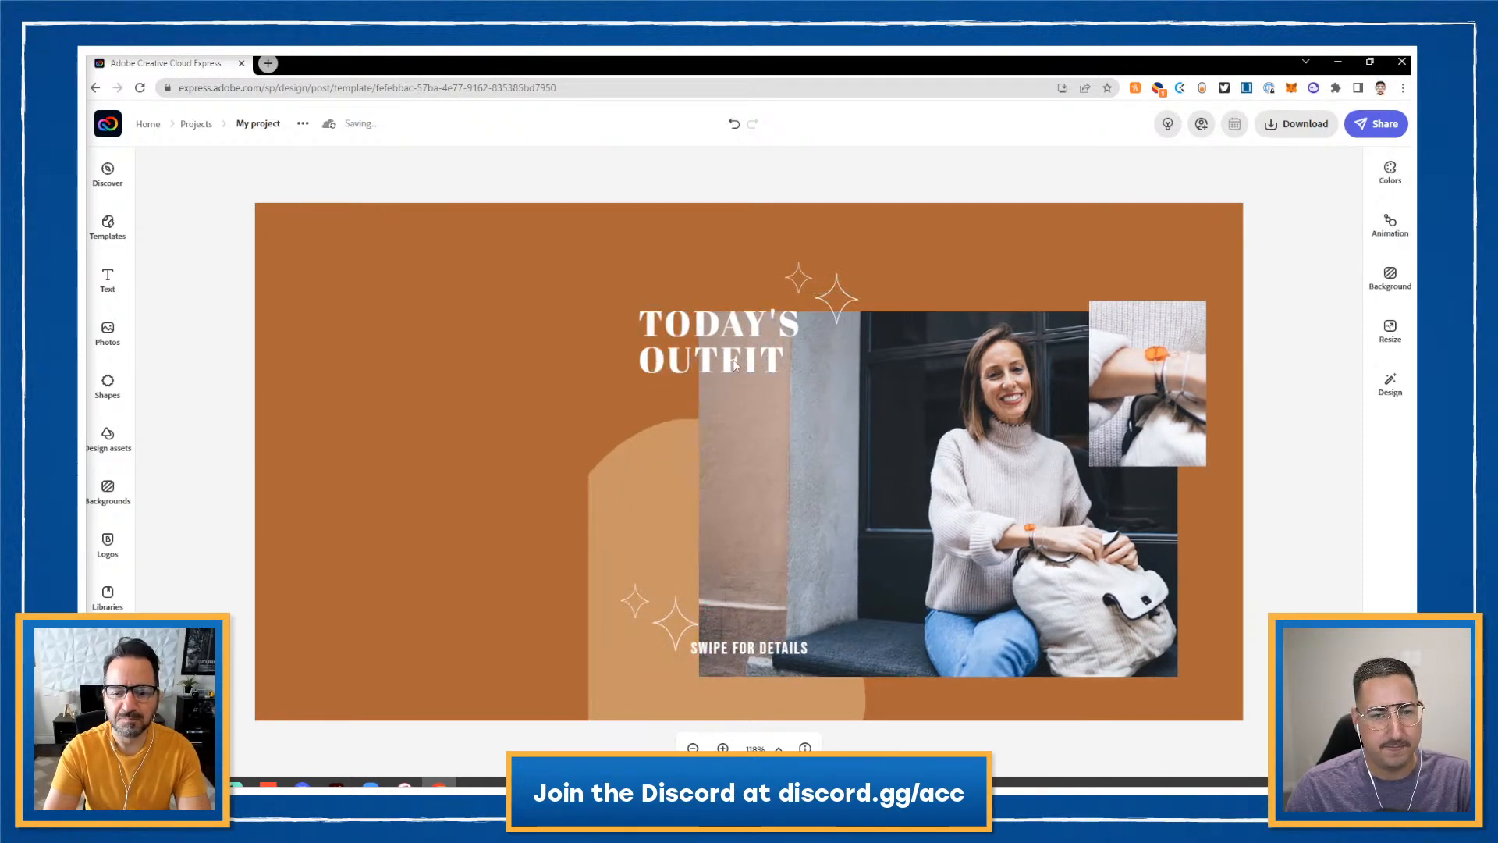
left_click_drag(682, 330, 326, 254)
- Retype the TODAY'S OUTFIT title as 'Student' / 'Highlight' on two lines
left_click(362, 256)
left_click(363, 255)
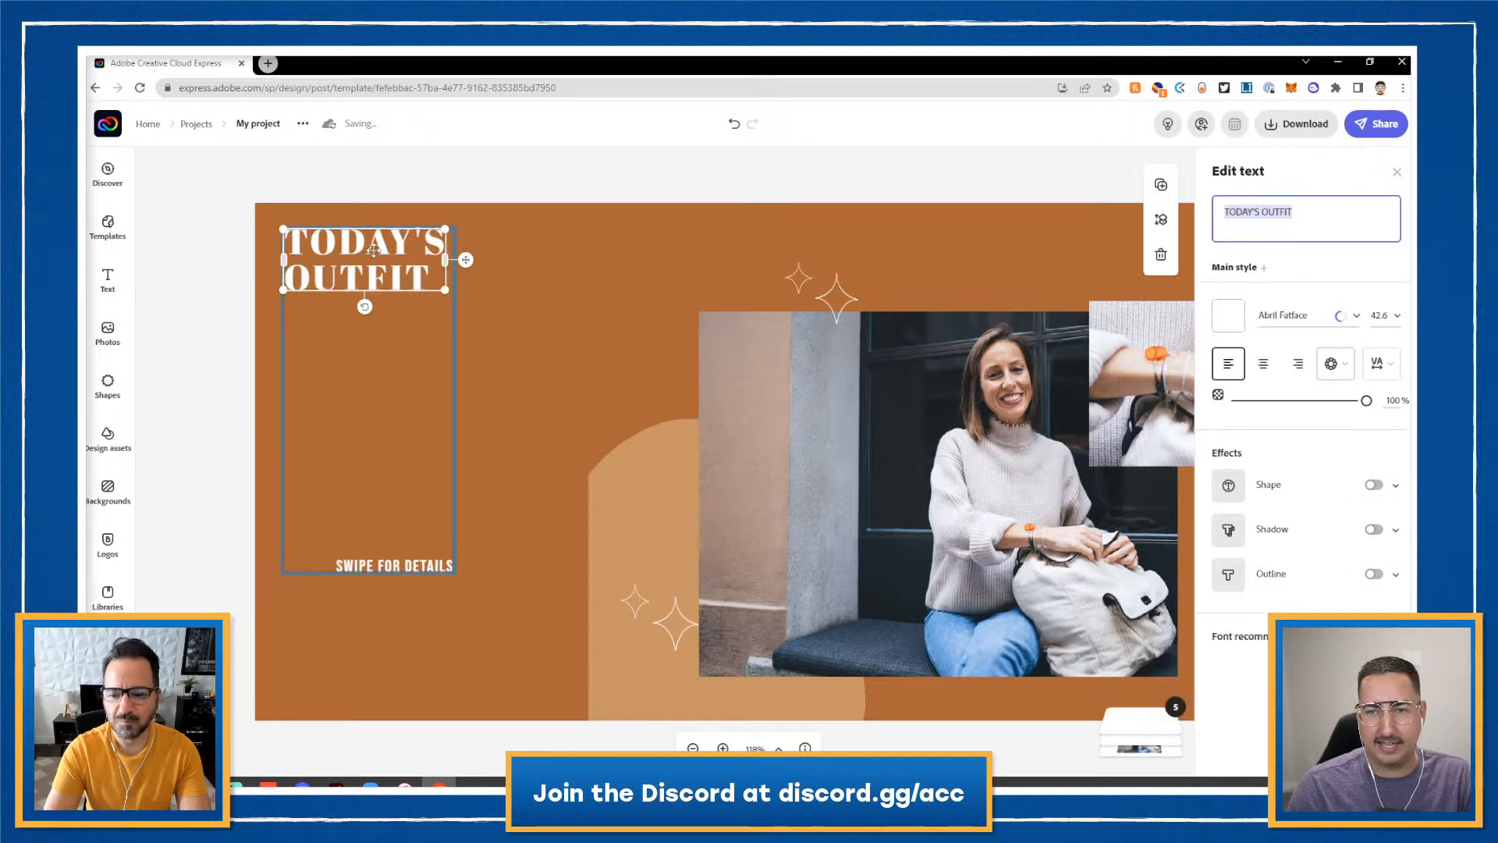
type("Stud")
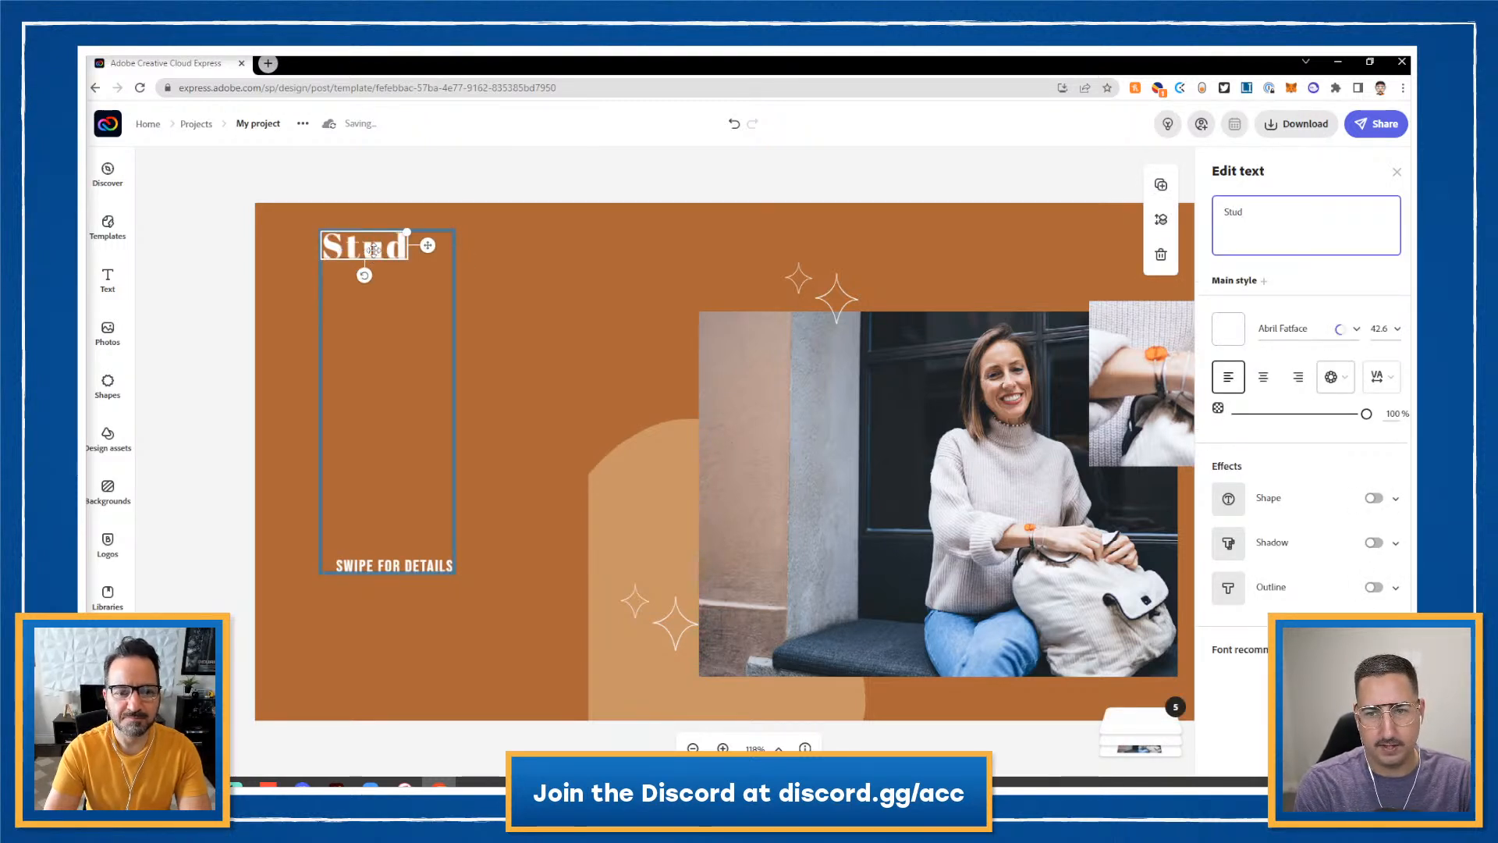
type("ent")
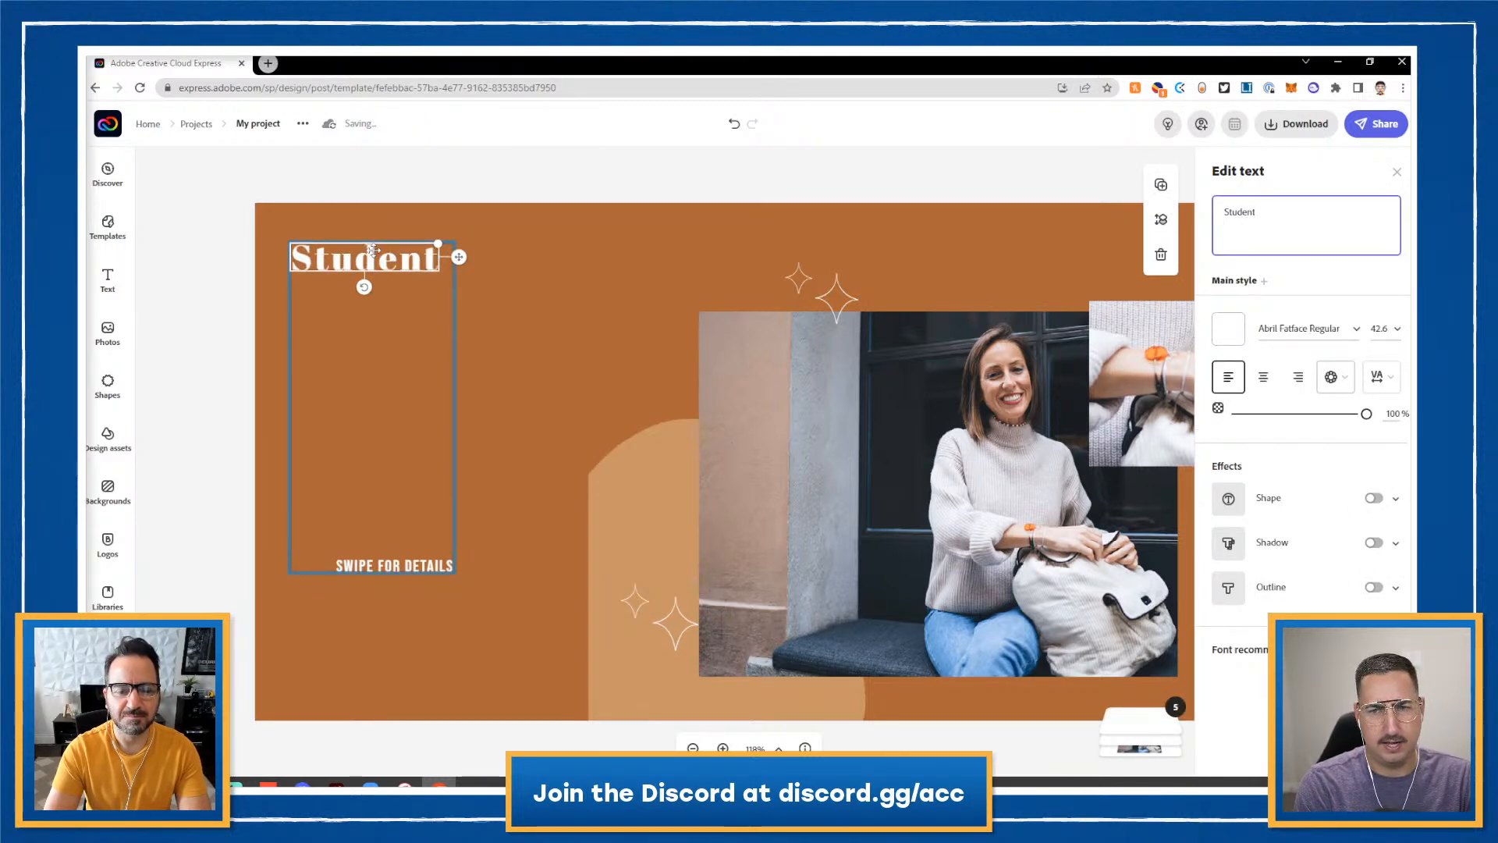
key("Return")
type("Highlight")
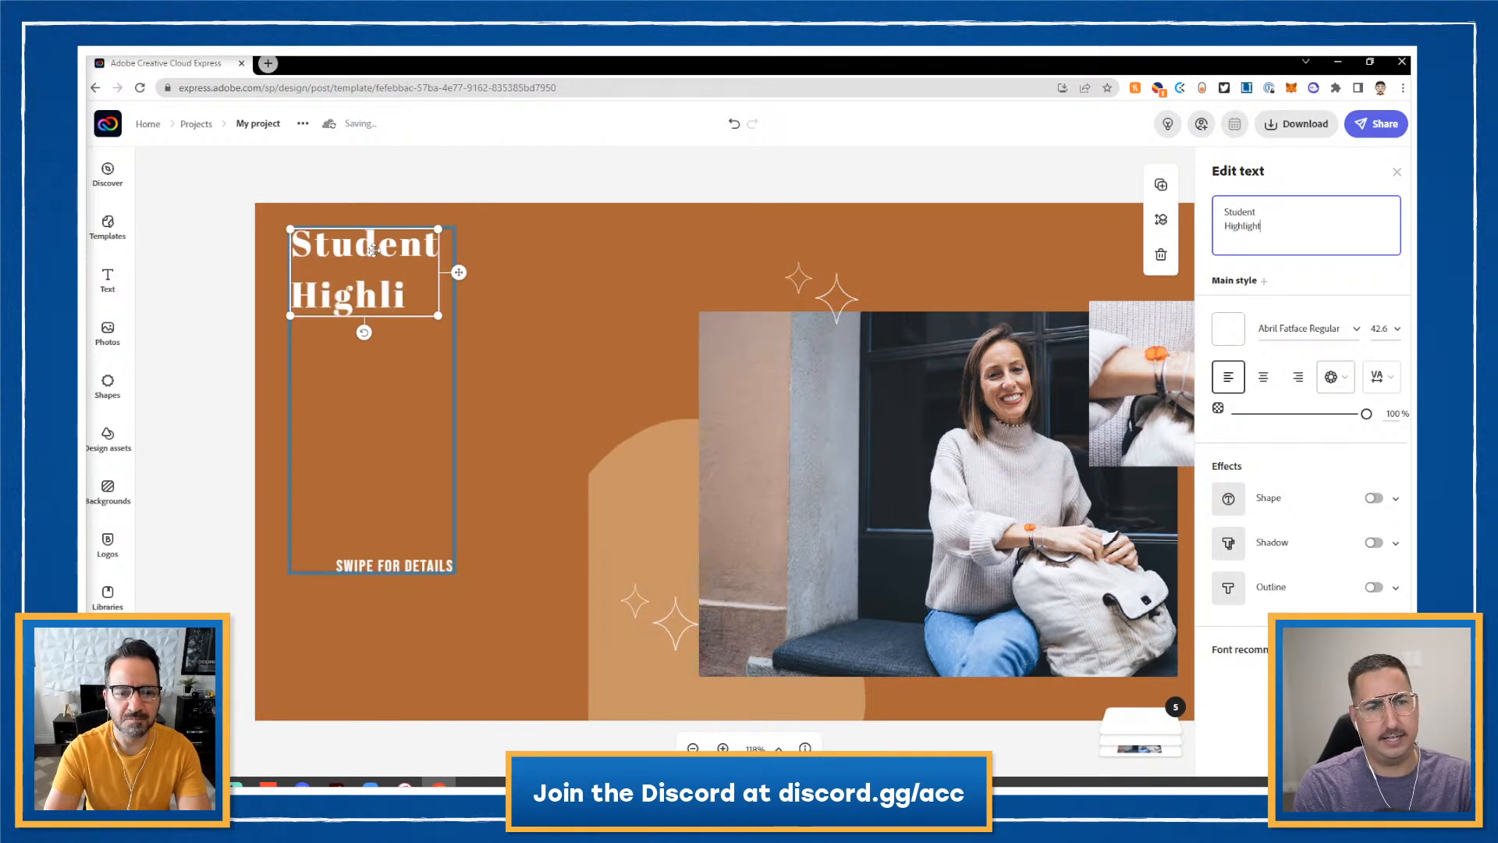
- Delete the SWIPE FOR DETAILS caption and enlarge the Student Highlight title
left_click(374, 565)
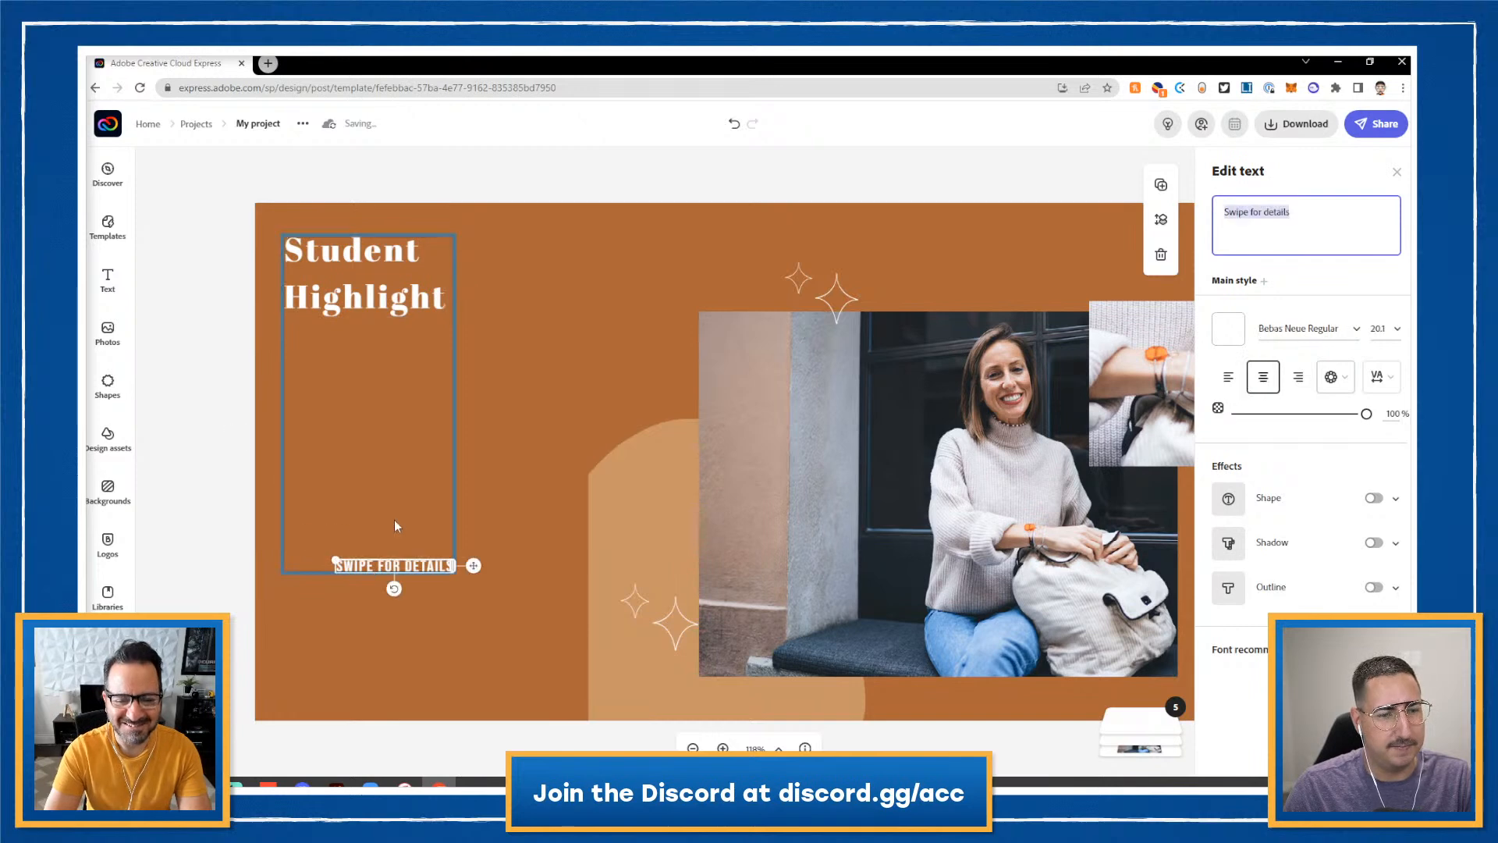
key("BackSpace")
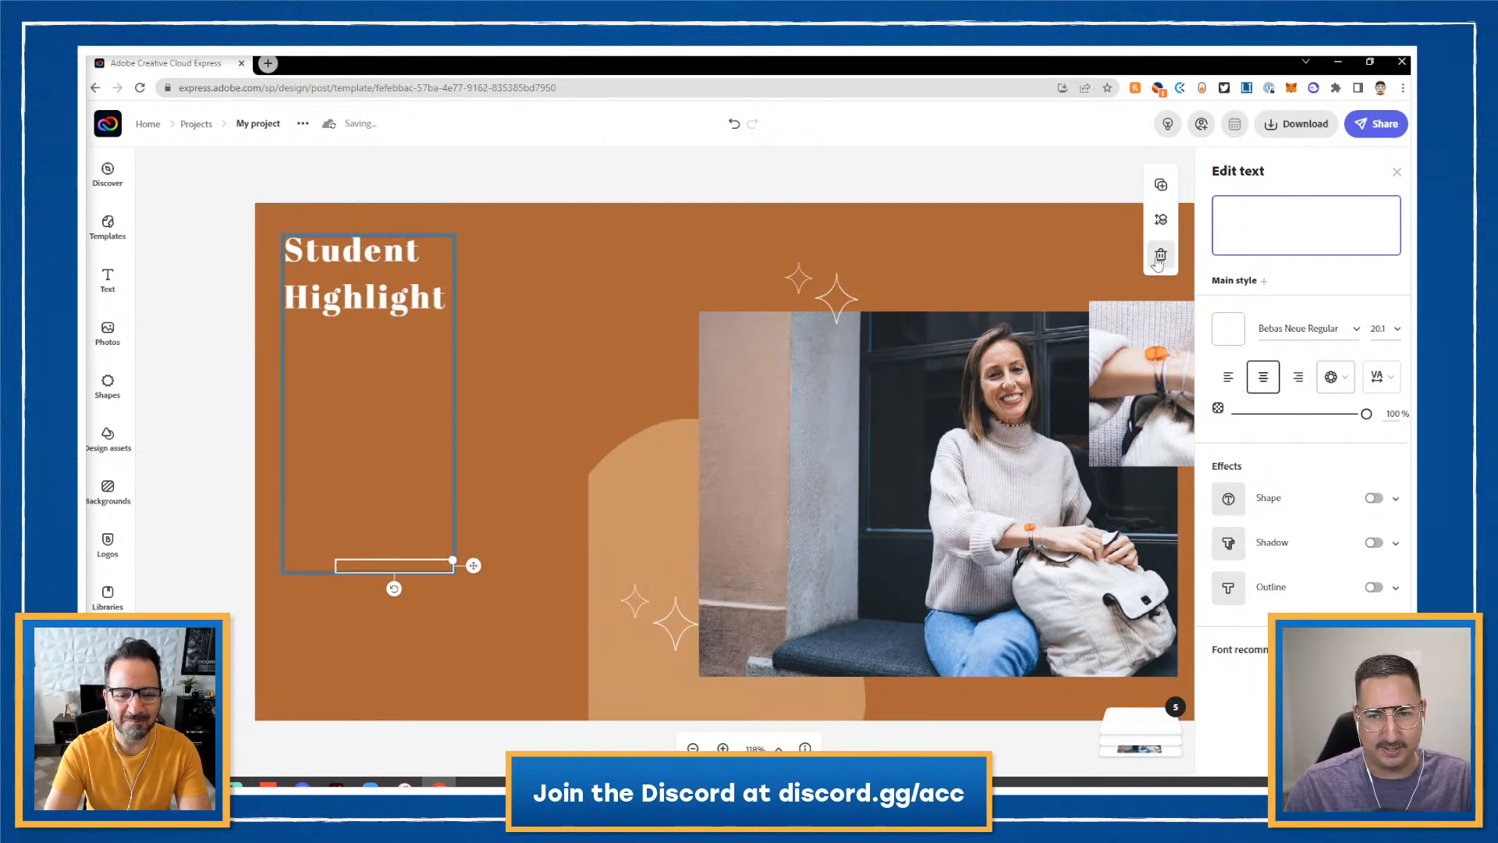
left_click(465, 251)
left_click(434, 301)
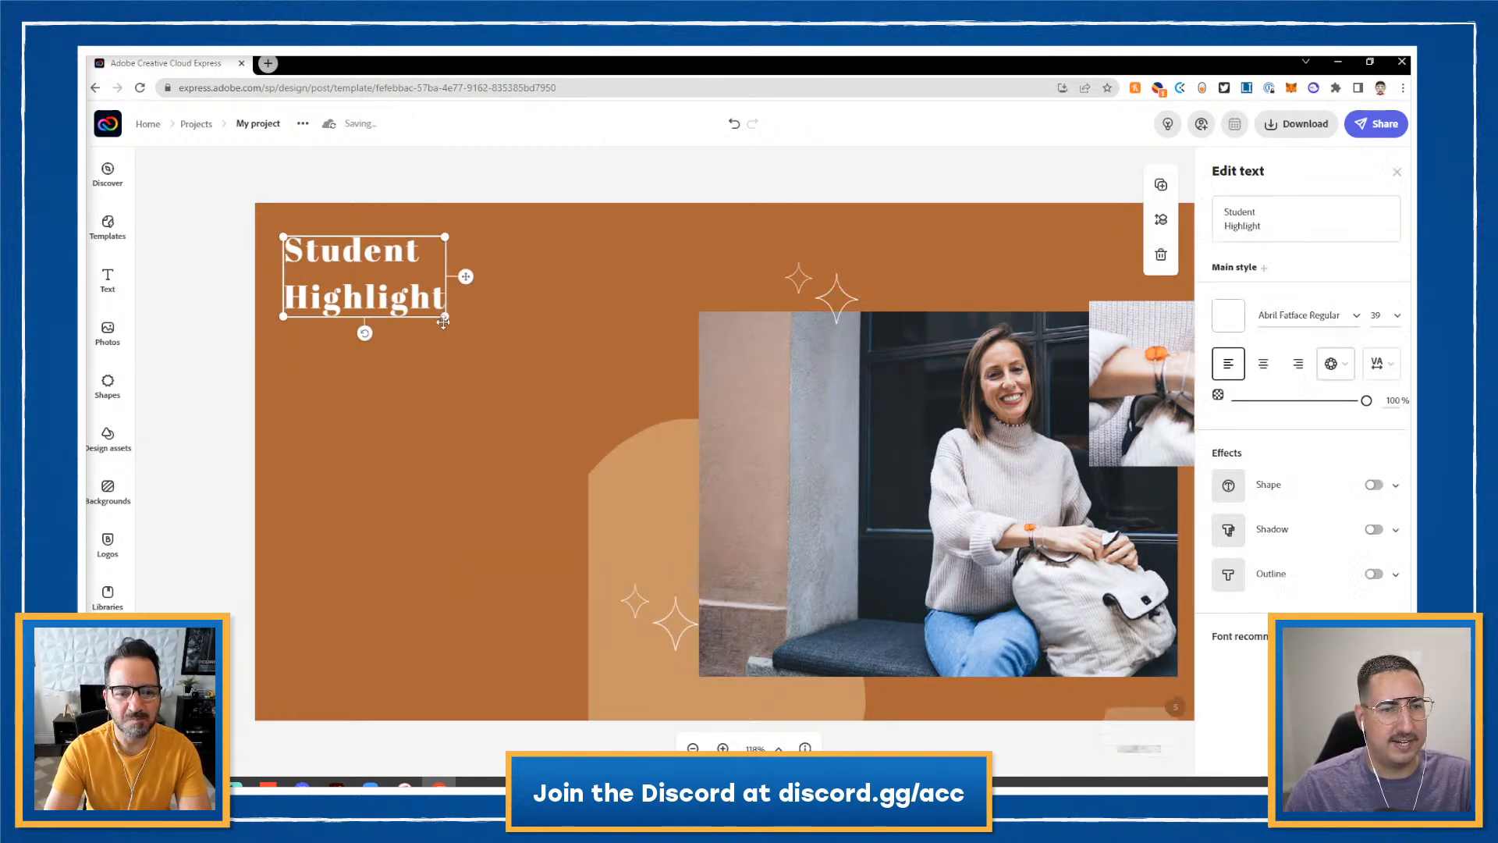
left_click_drag(451, 326, 581, 426)
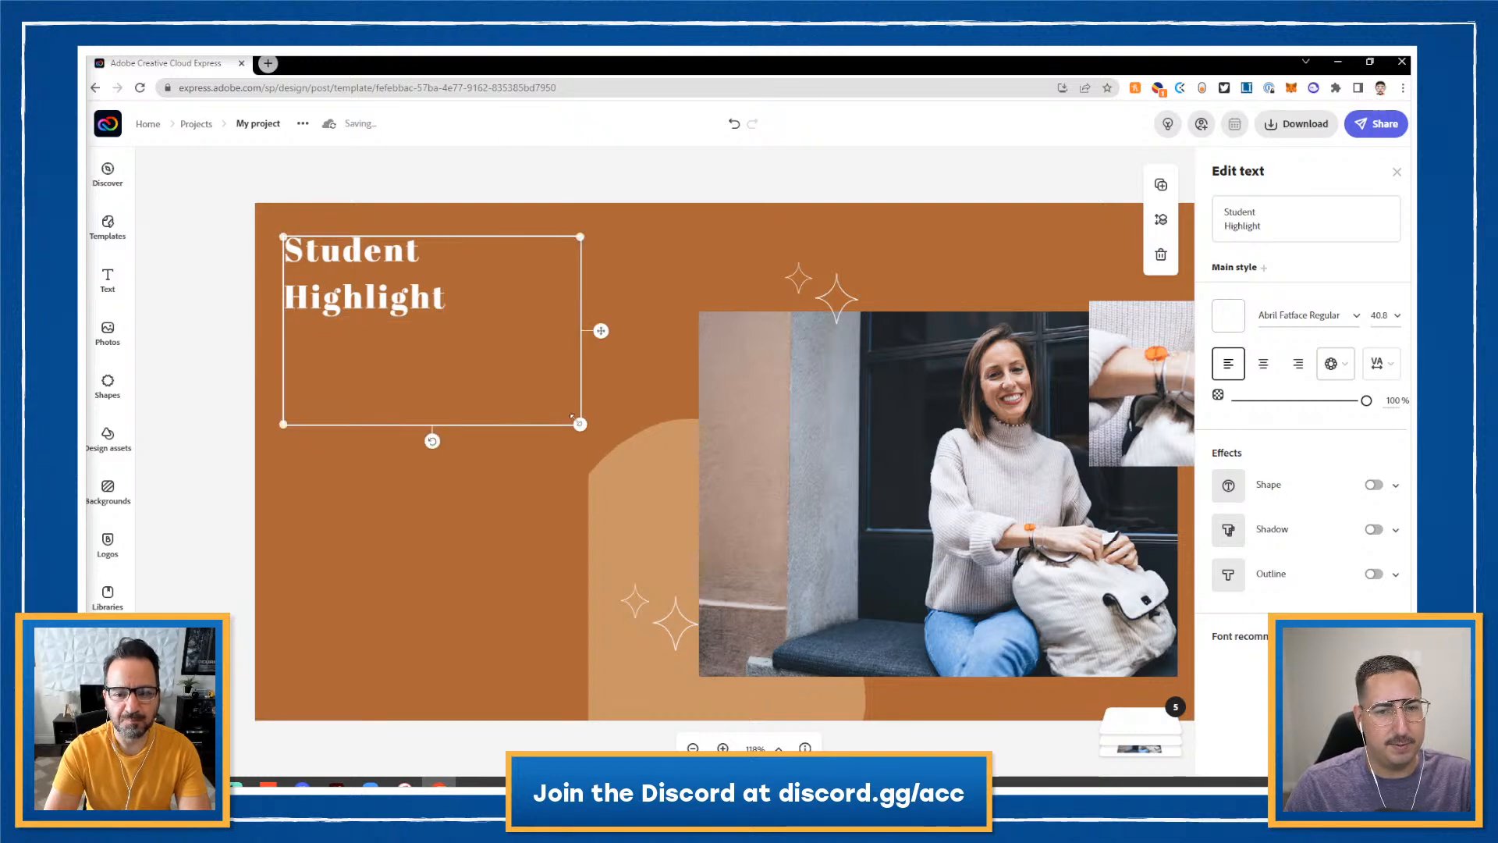
- Move the arch-shaped blob image to the page's lower-left edge
left_click(658, 496)
left_click_drag(657, 496, 312, 523)
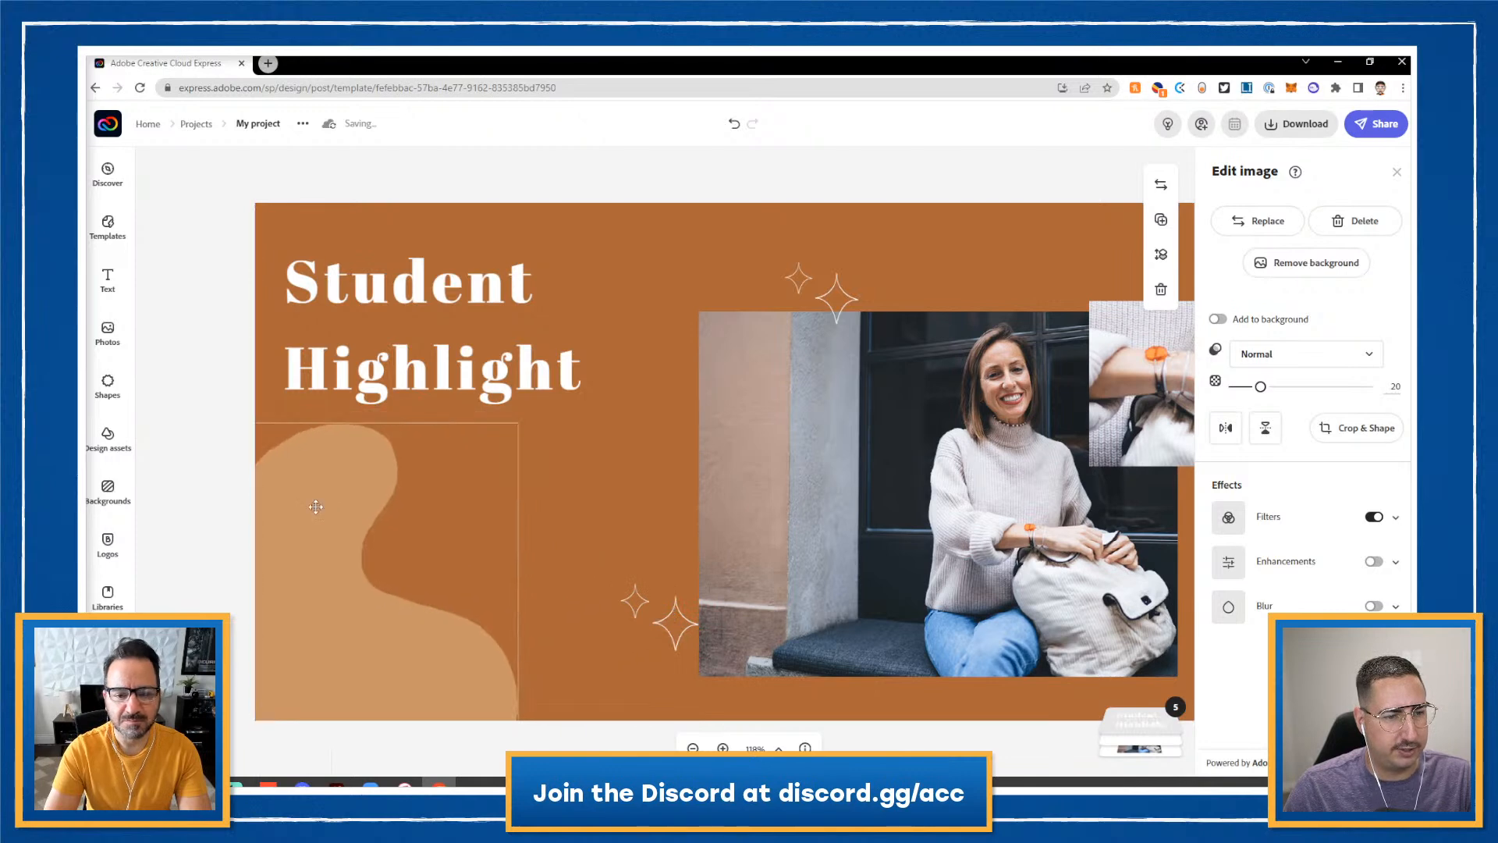
left_click_drag(372, 388, 361, 355)
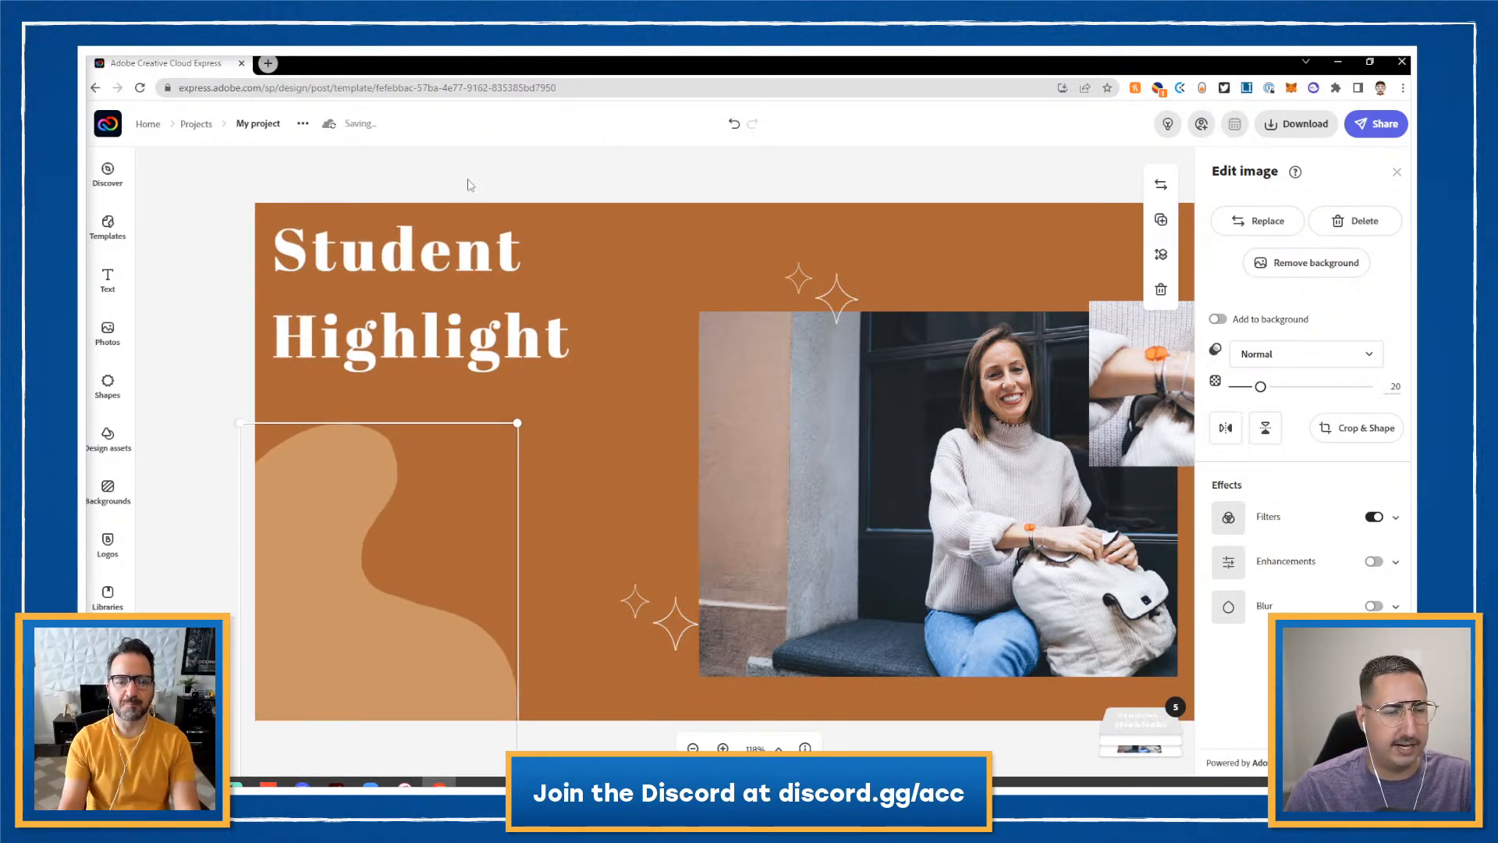
- Add the Great Job sticker from the Teacher Appreciation library and place it on the photo's upper left
left_click(108, 594)
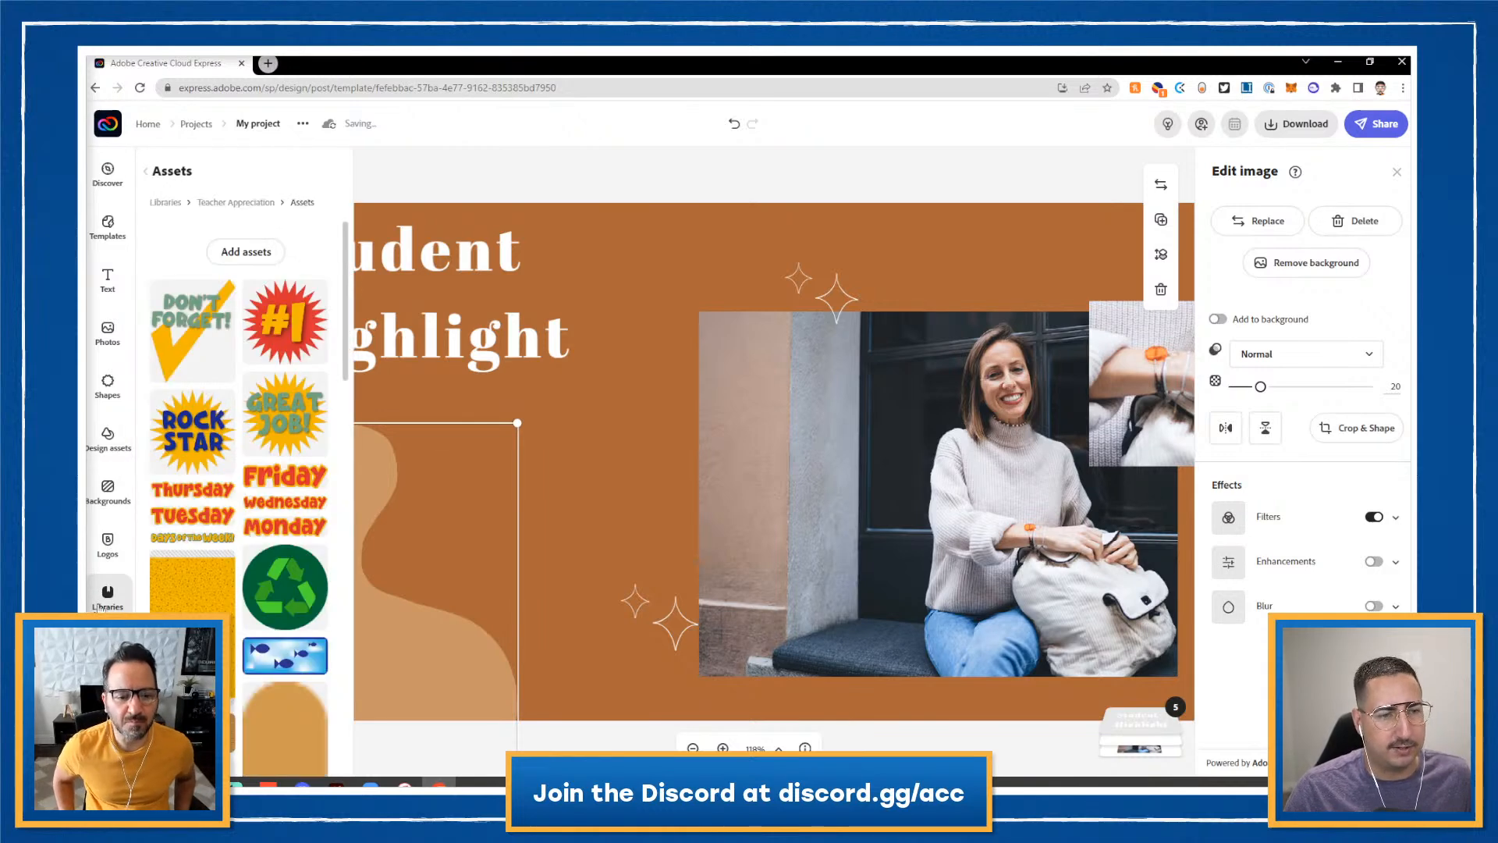
left_click(300, 413)
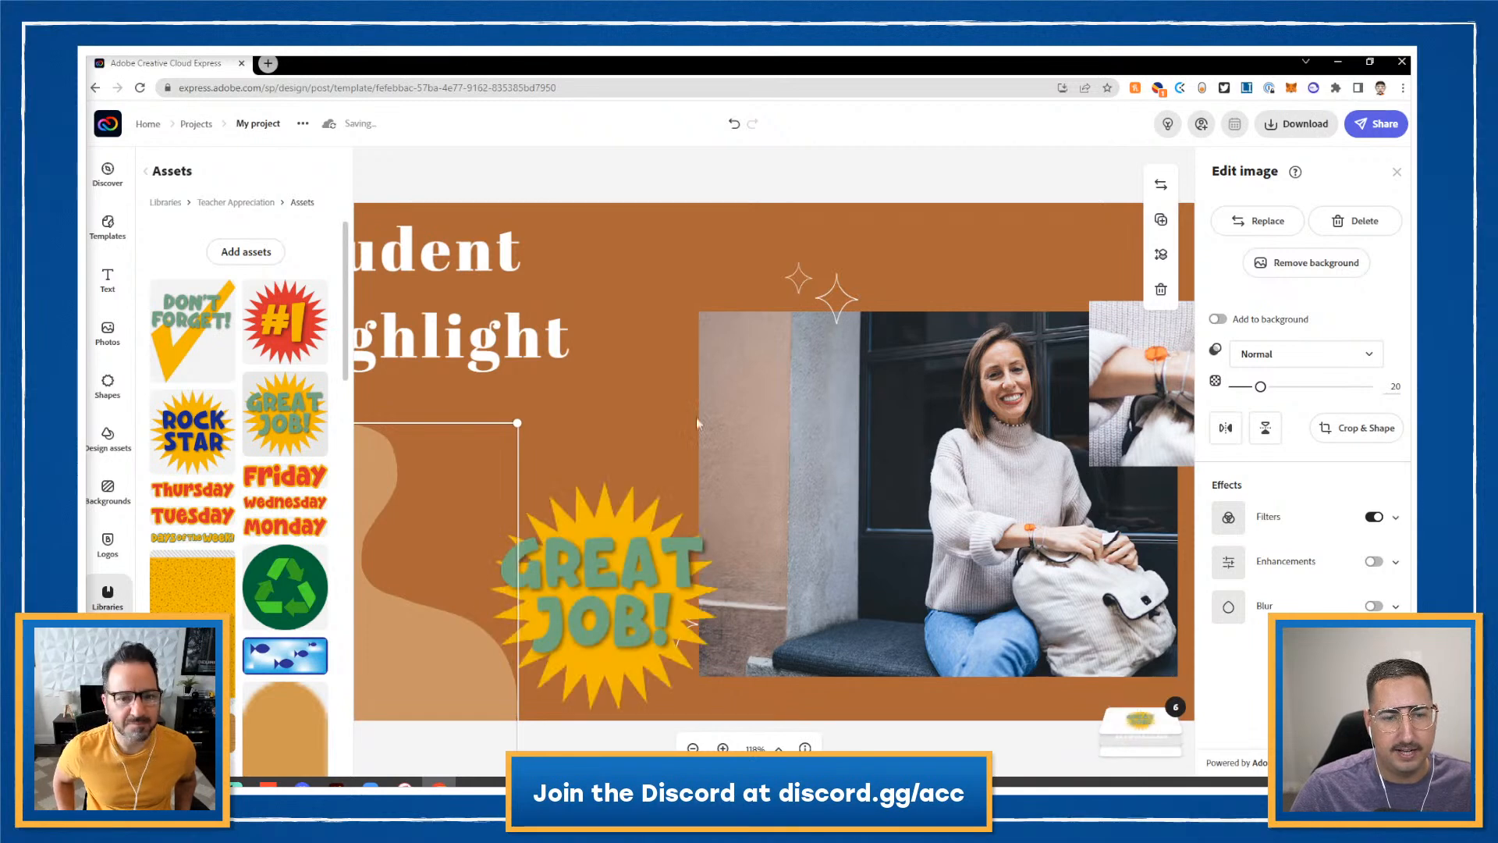
left_click(646, 561)
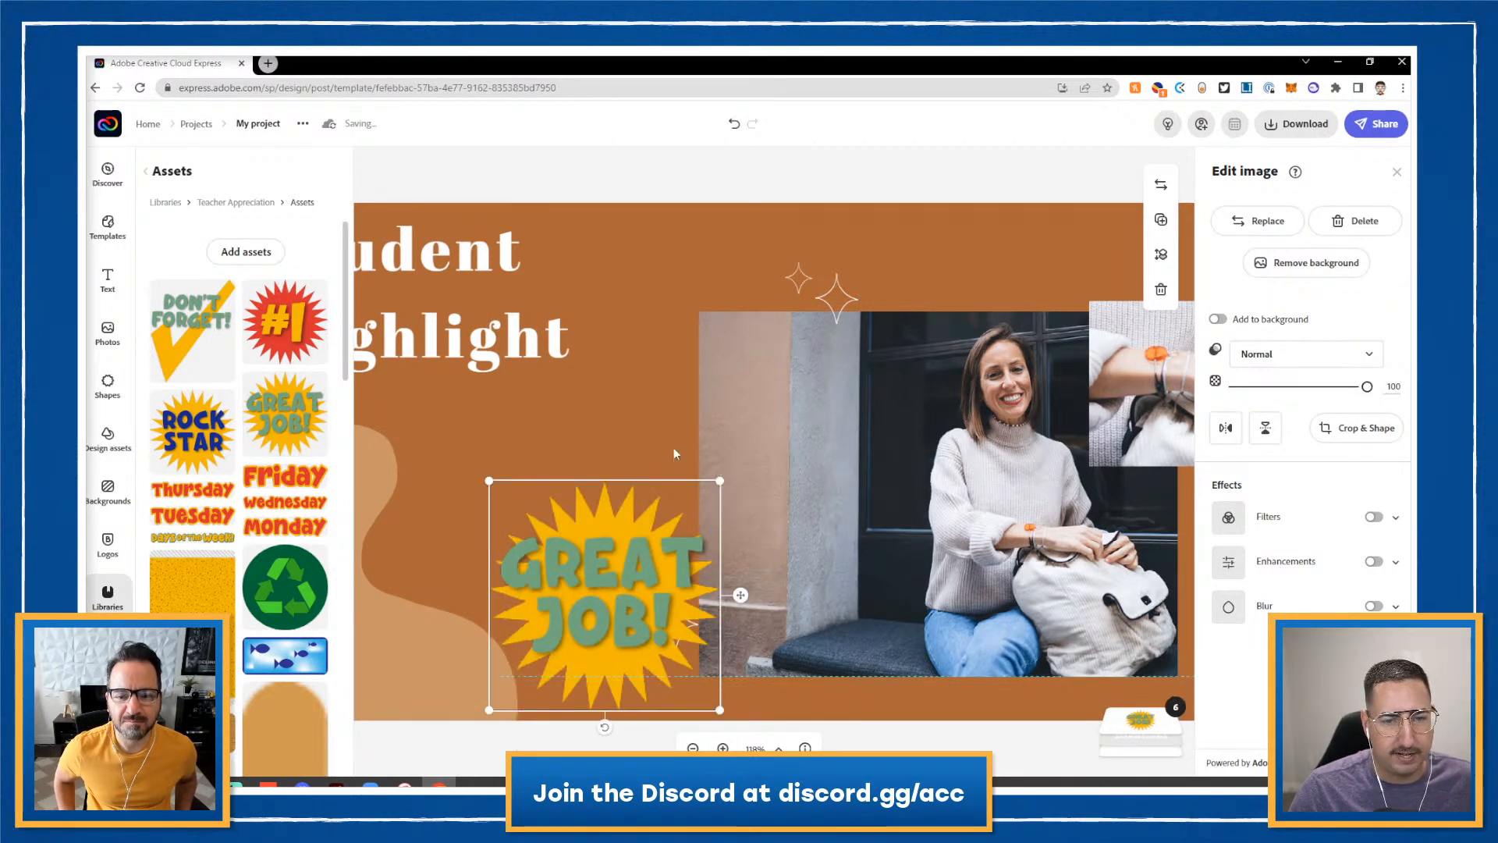
left_click_drag(657, 508, 799, 220)
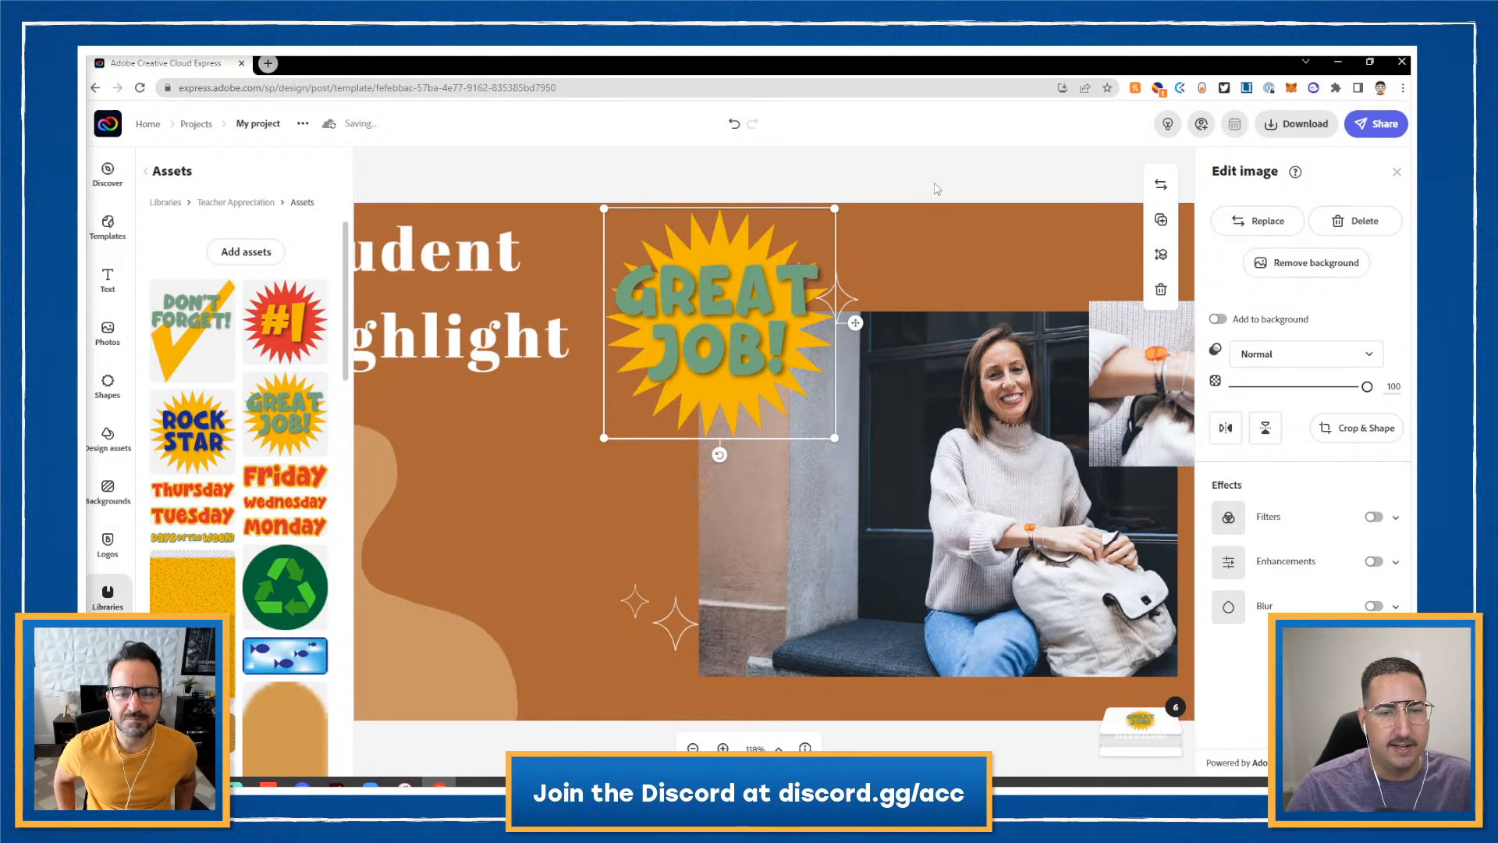
left_click_drag(783, 346, 874, 434)
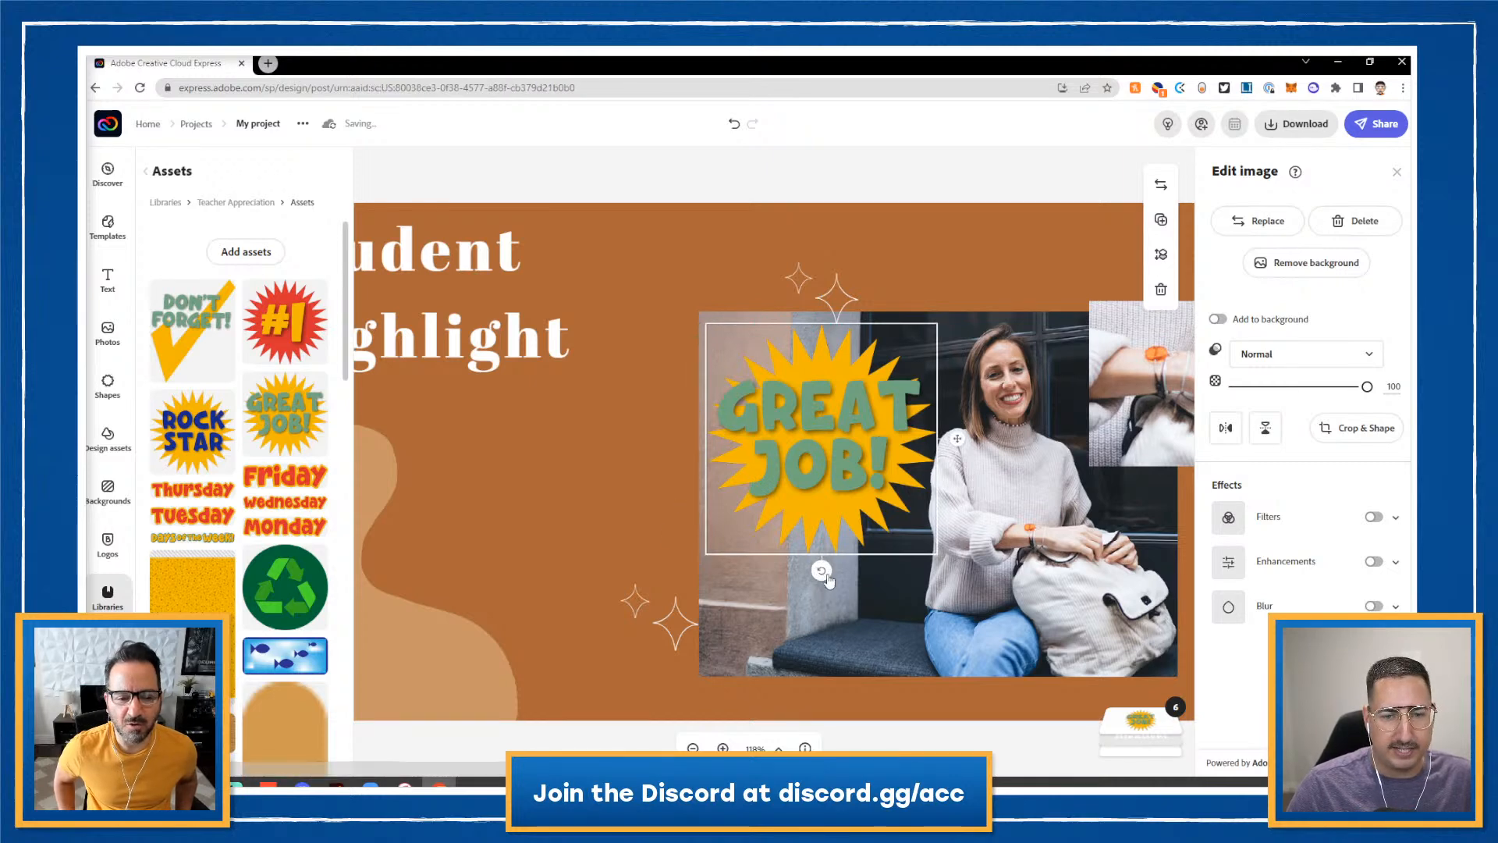
- Tilt the GREAT JOB! sticker counter-clockwise
left_click_drag(821, 570, 872, 578)
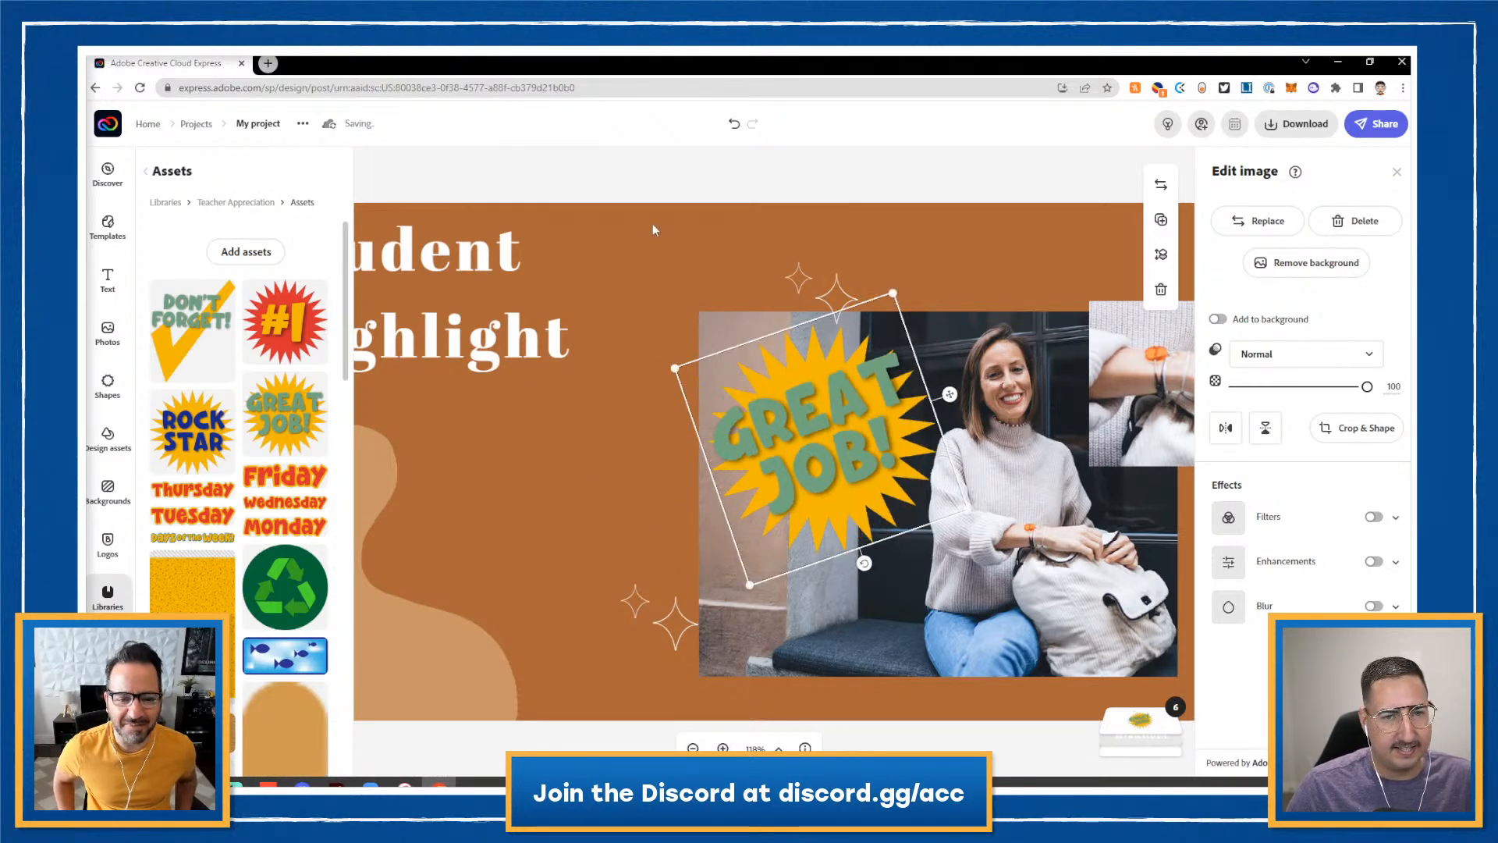
left_click(663, 177)
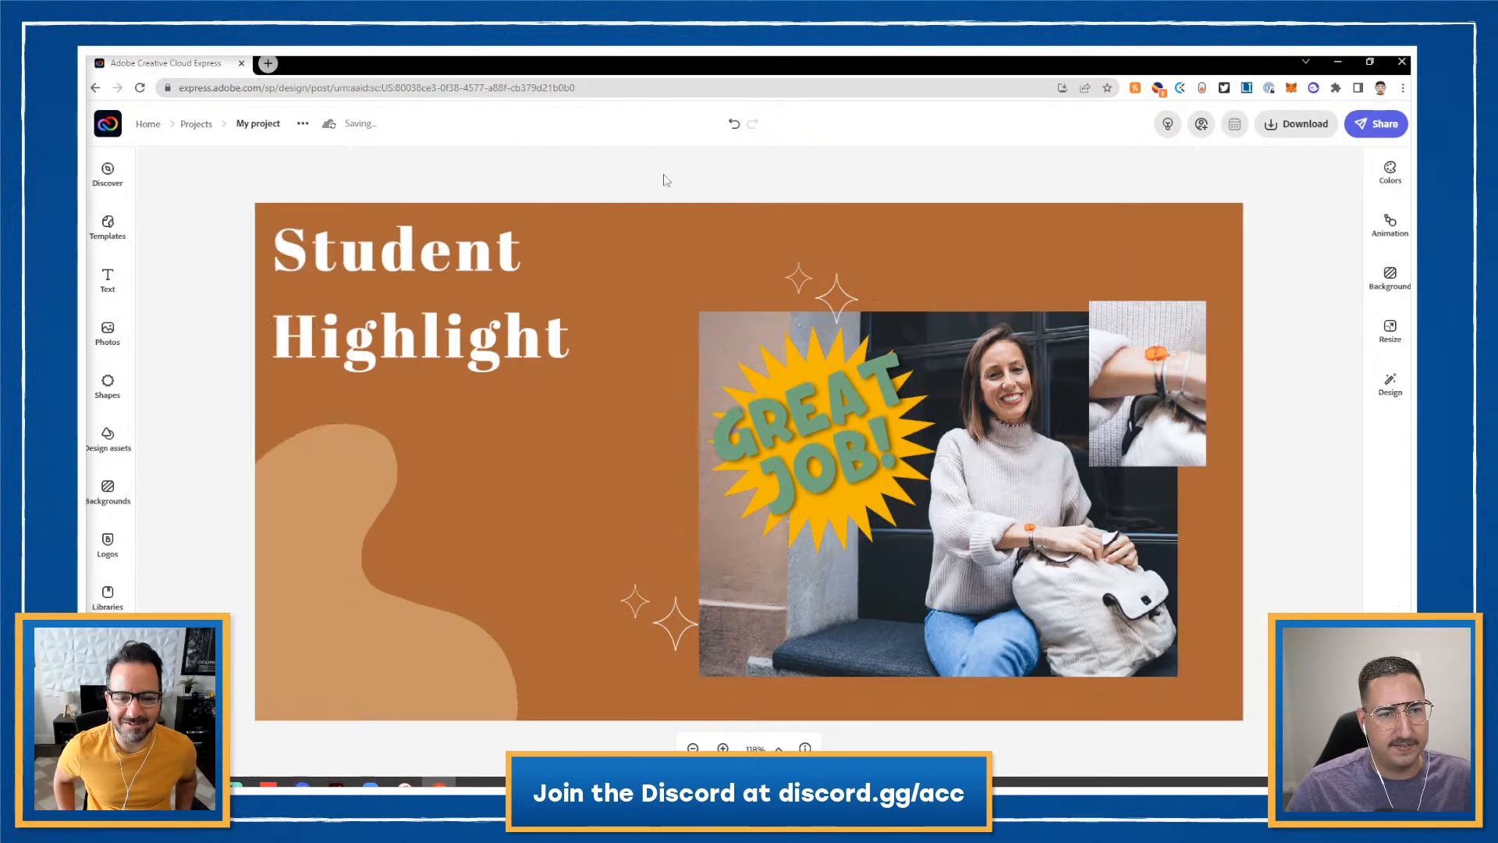
left_click(421, 268)
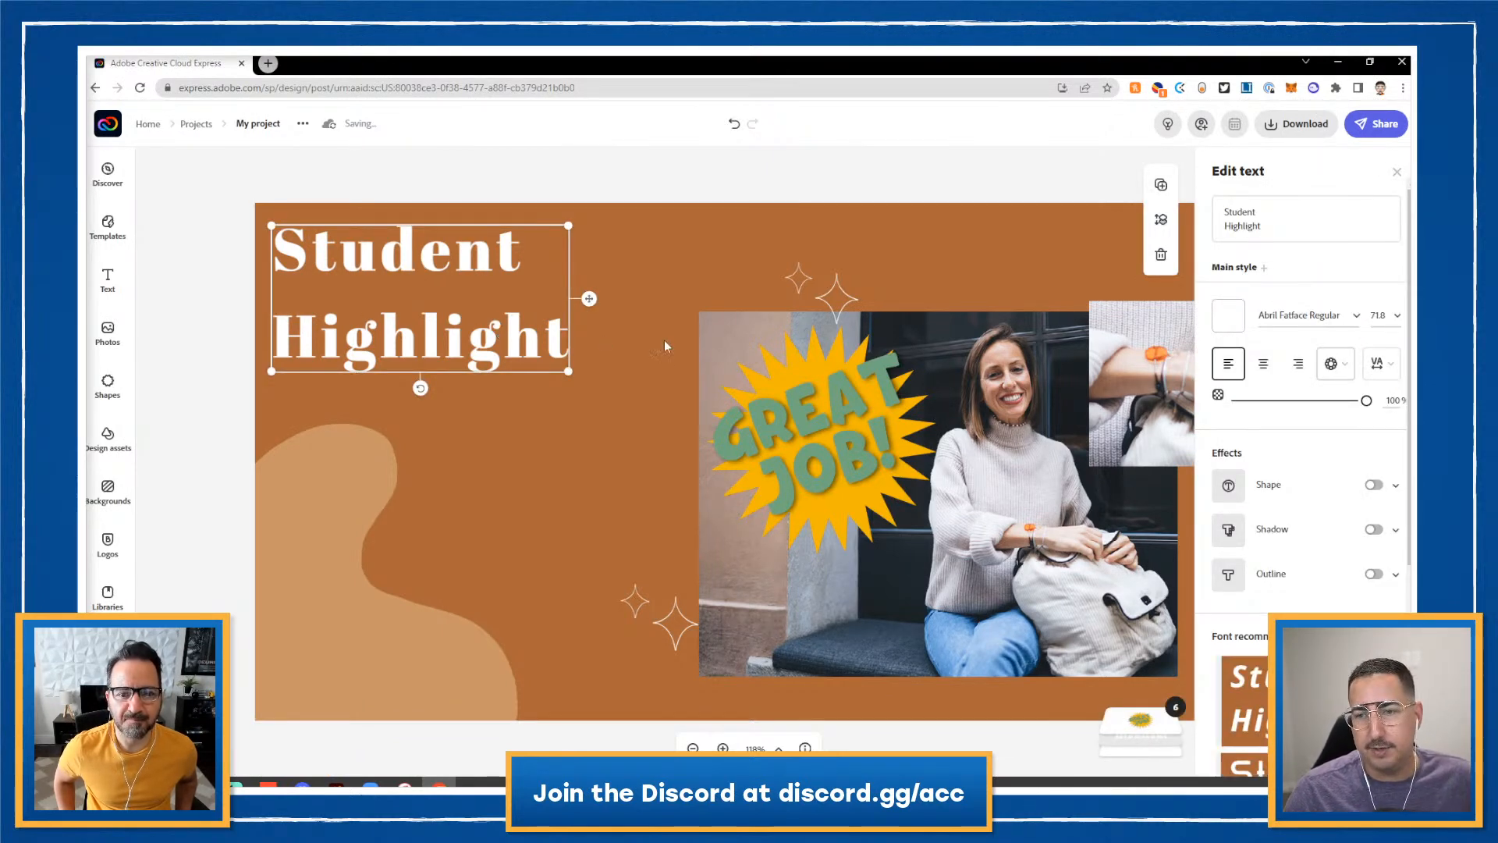
- Tighten the Student Highlight title's line spacing to 10 and scale it larger
left_click(1386, 375)
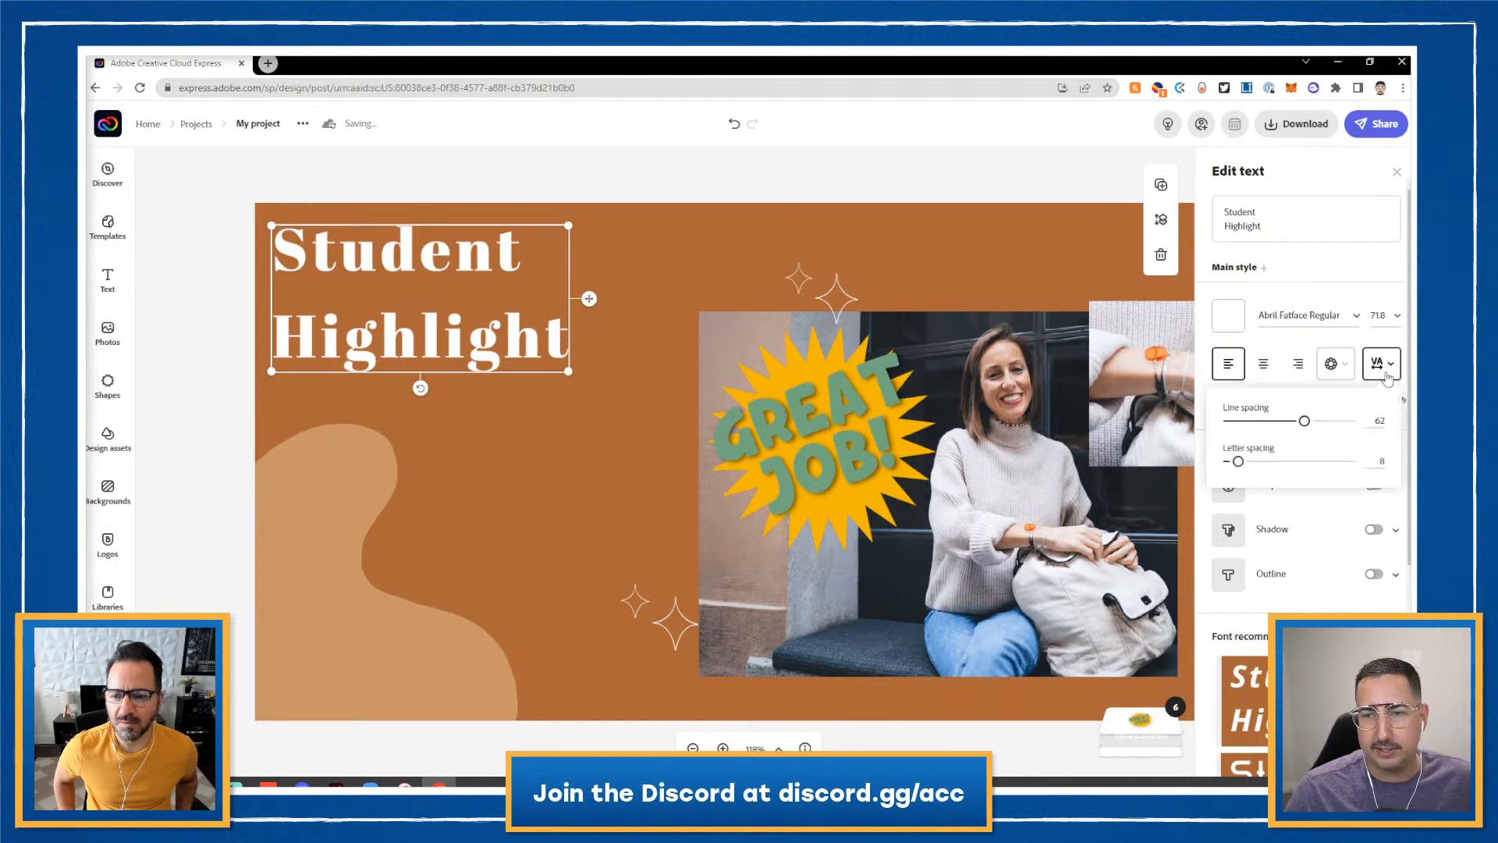
left_click_drag(1305, 423, 1241, 421)
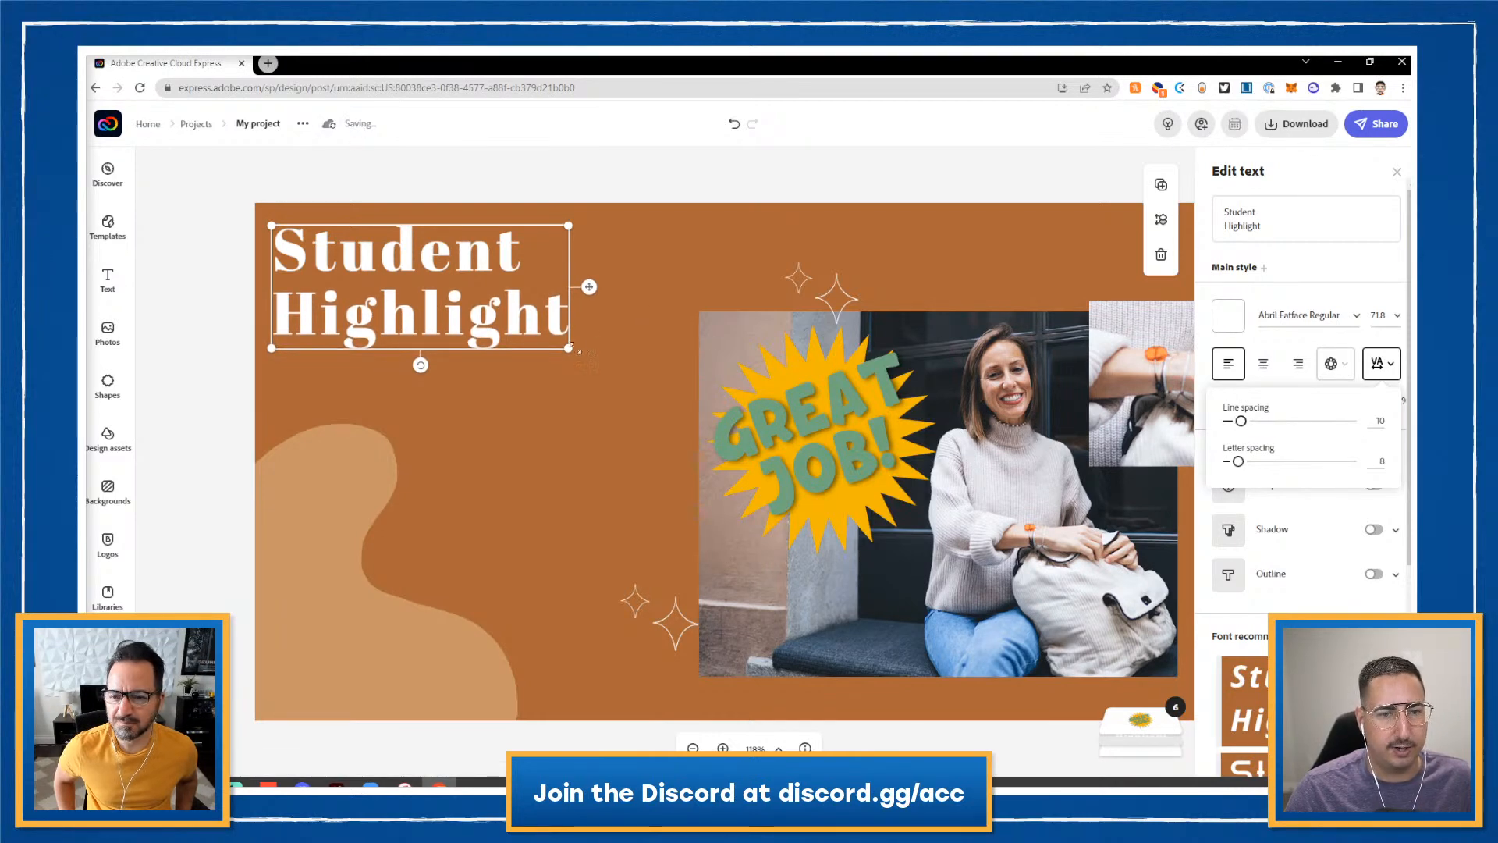
left_click_drag(572, 345, 653, 397)
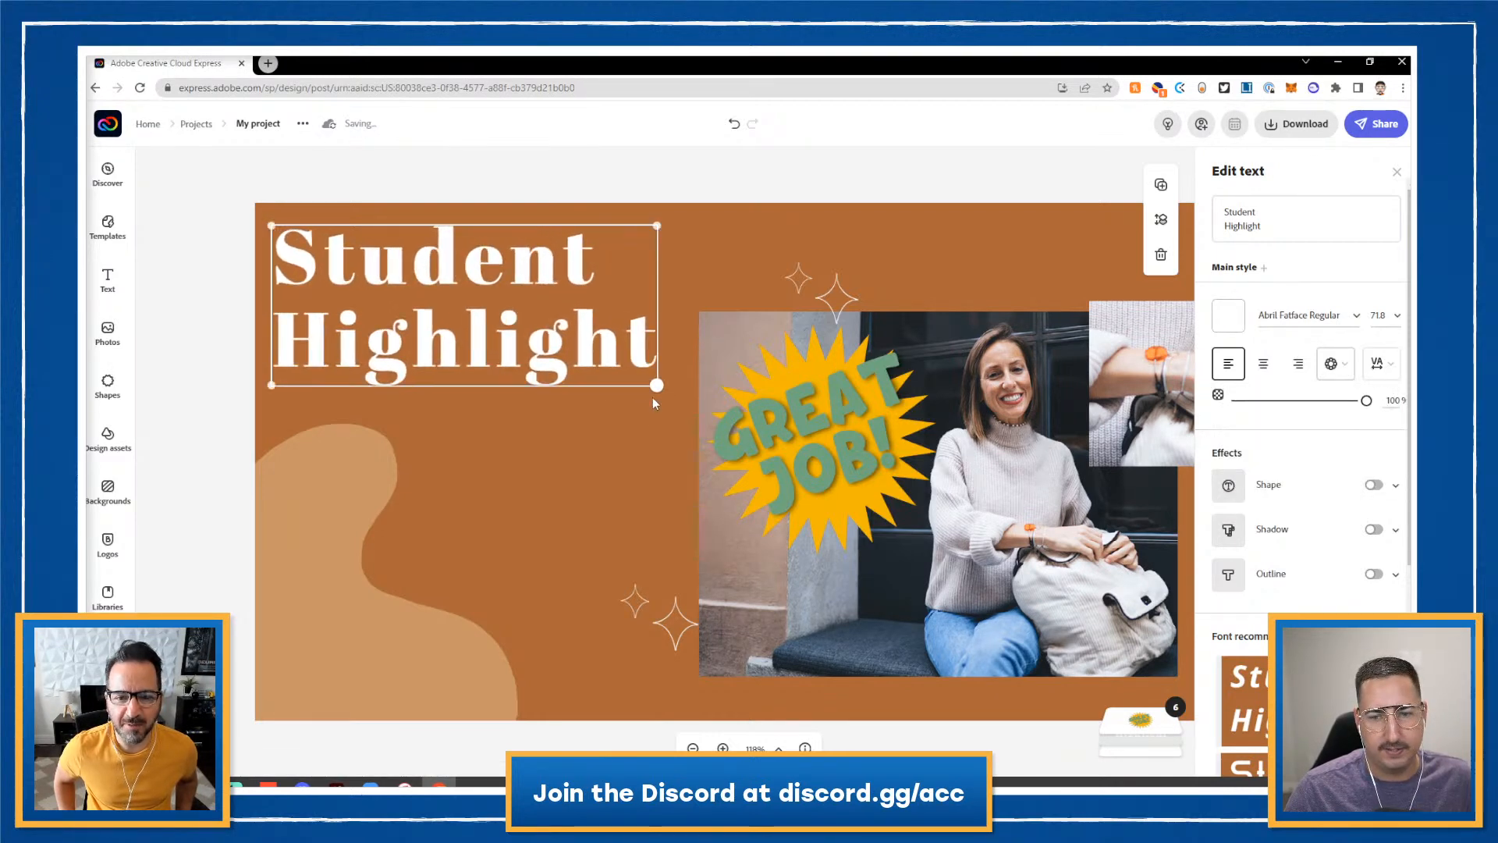
left_click(1212, 342)
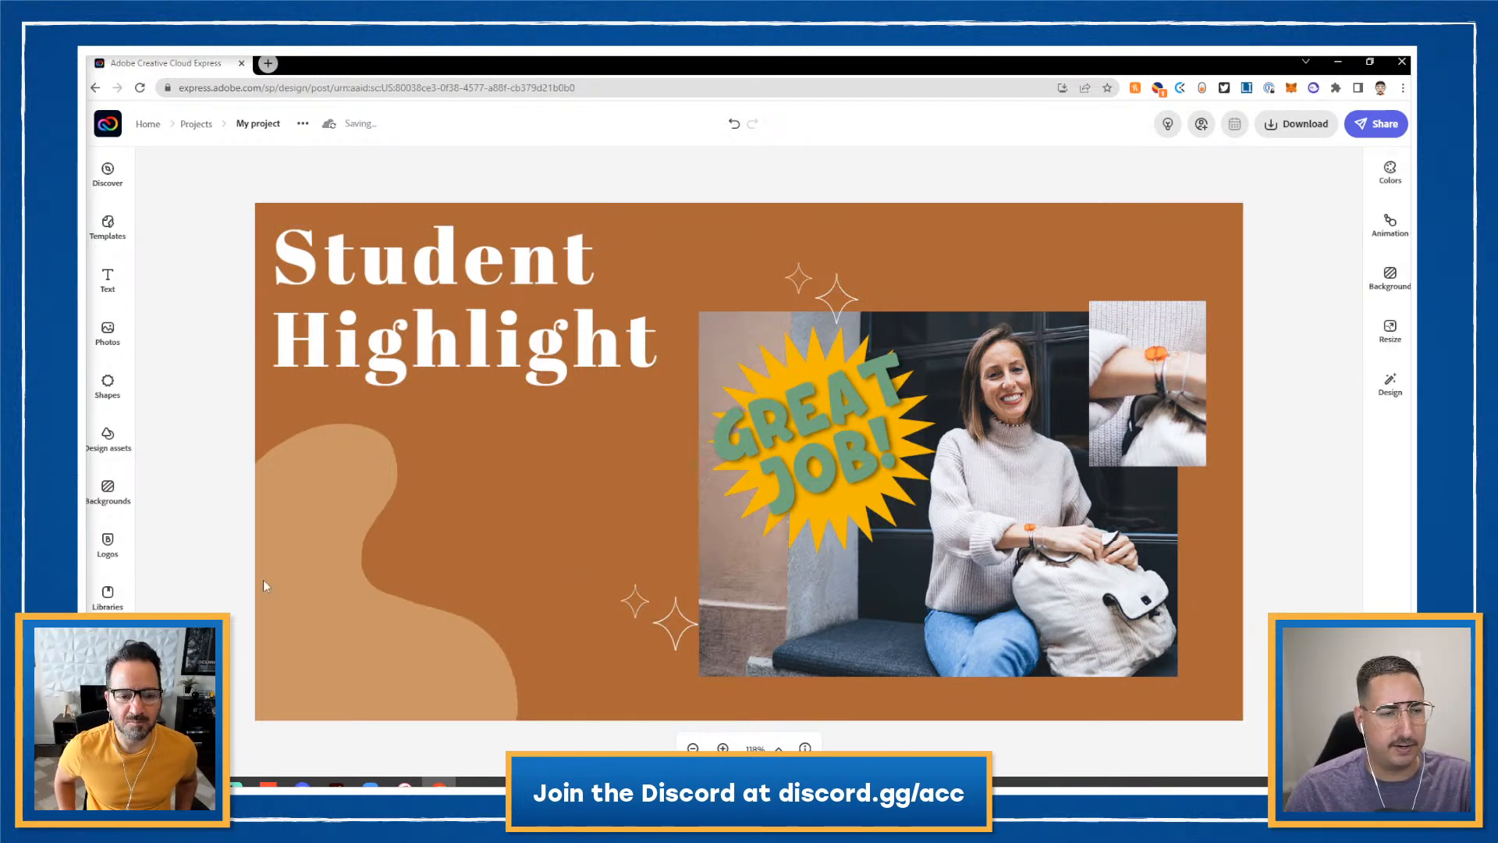
- Add the backpack sticker from the Teacher Appreciation library and enlarge it
left_click(108, 593)
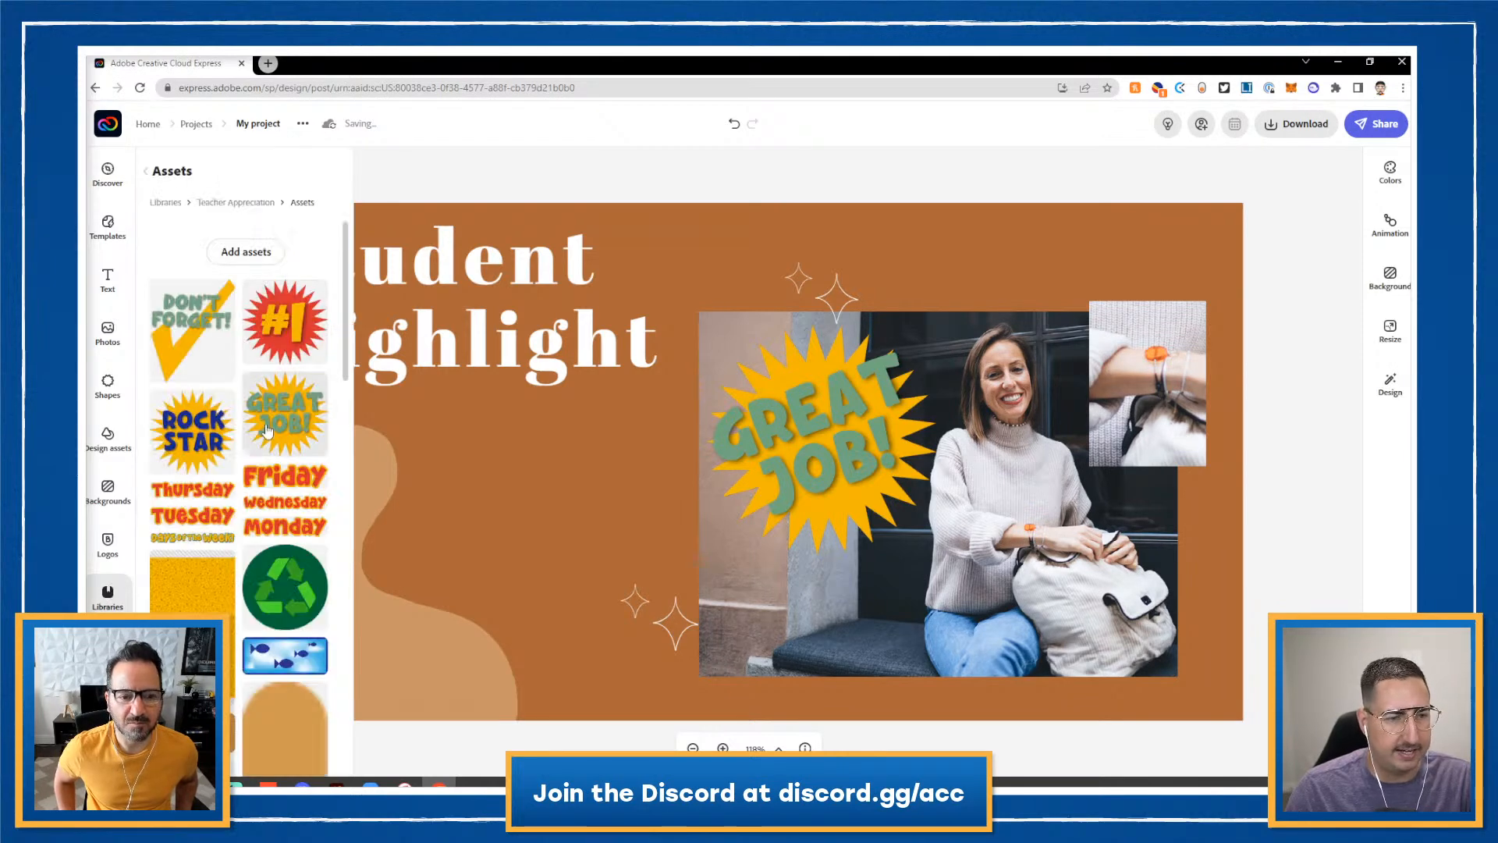
scroll(267, 431, "down", 10)
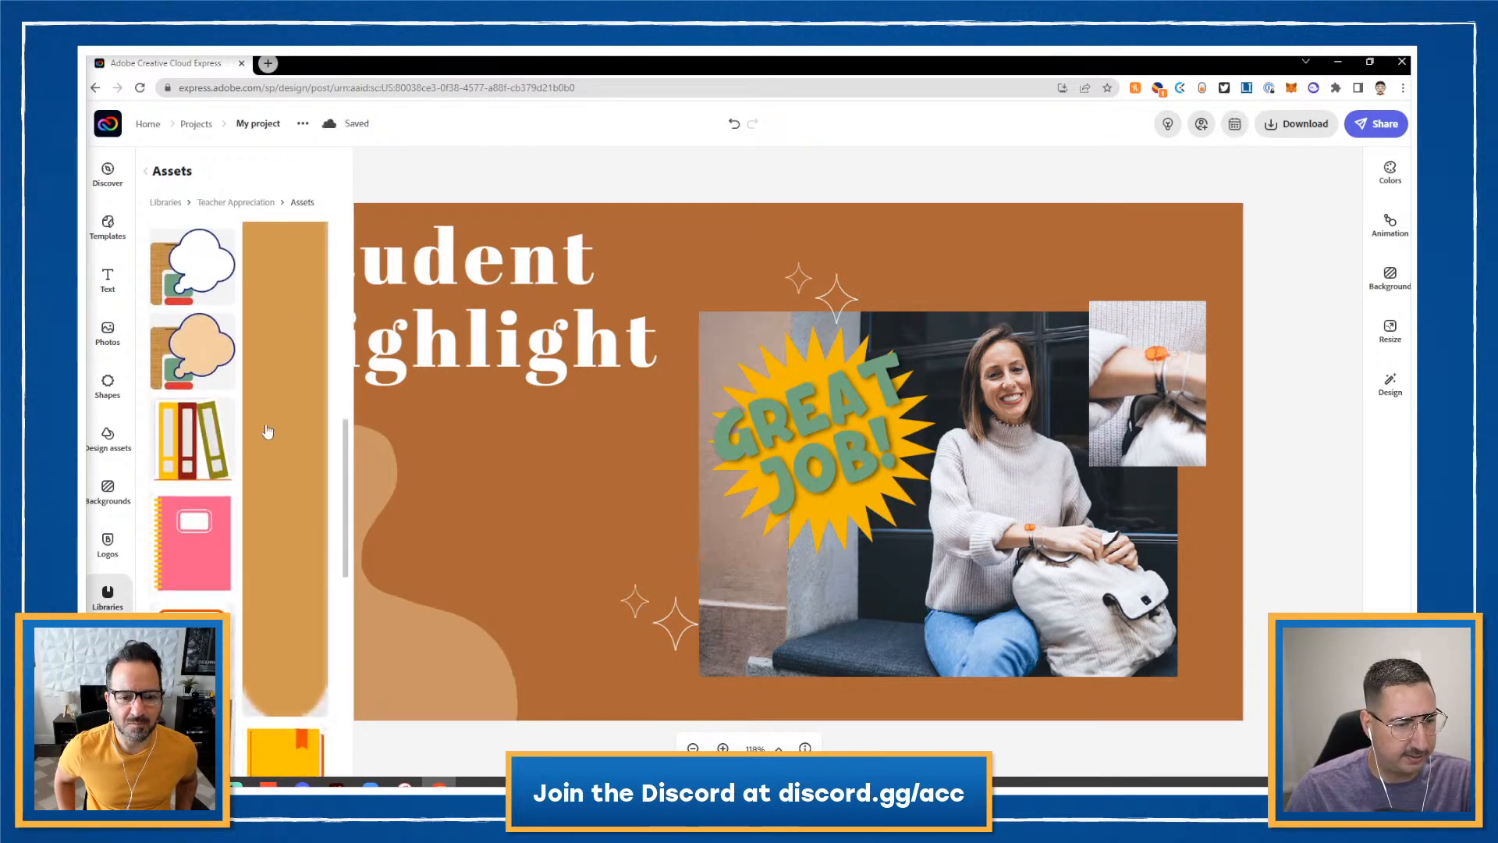
scroll(267, 430, "down", 10)
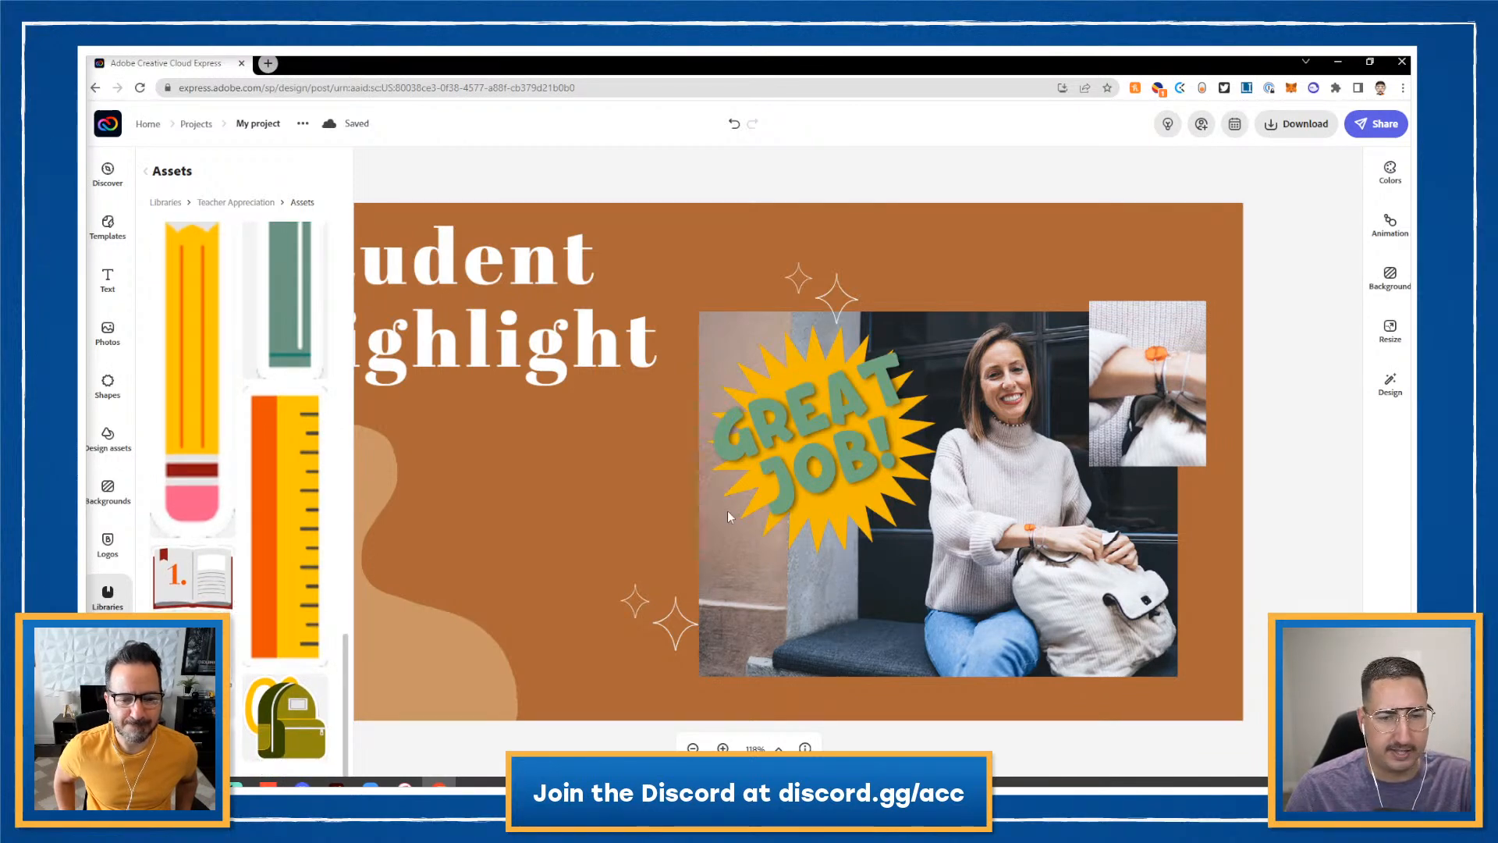
left_click(533, 508)
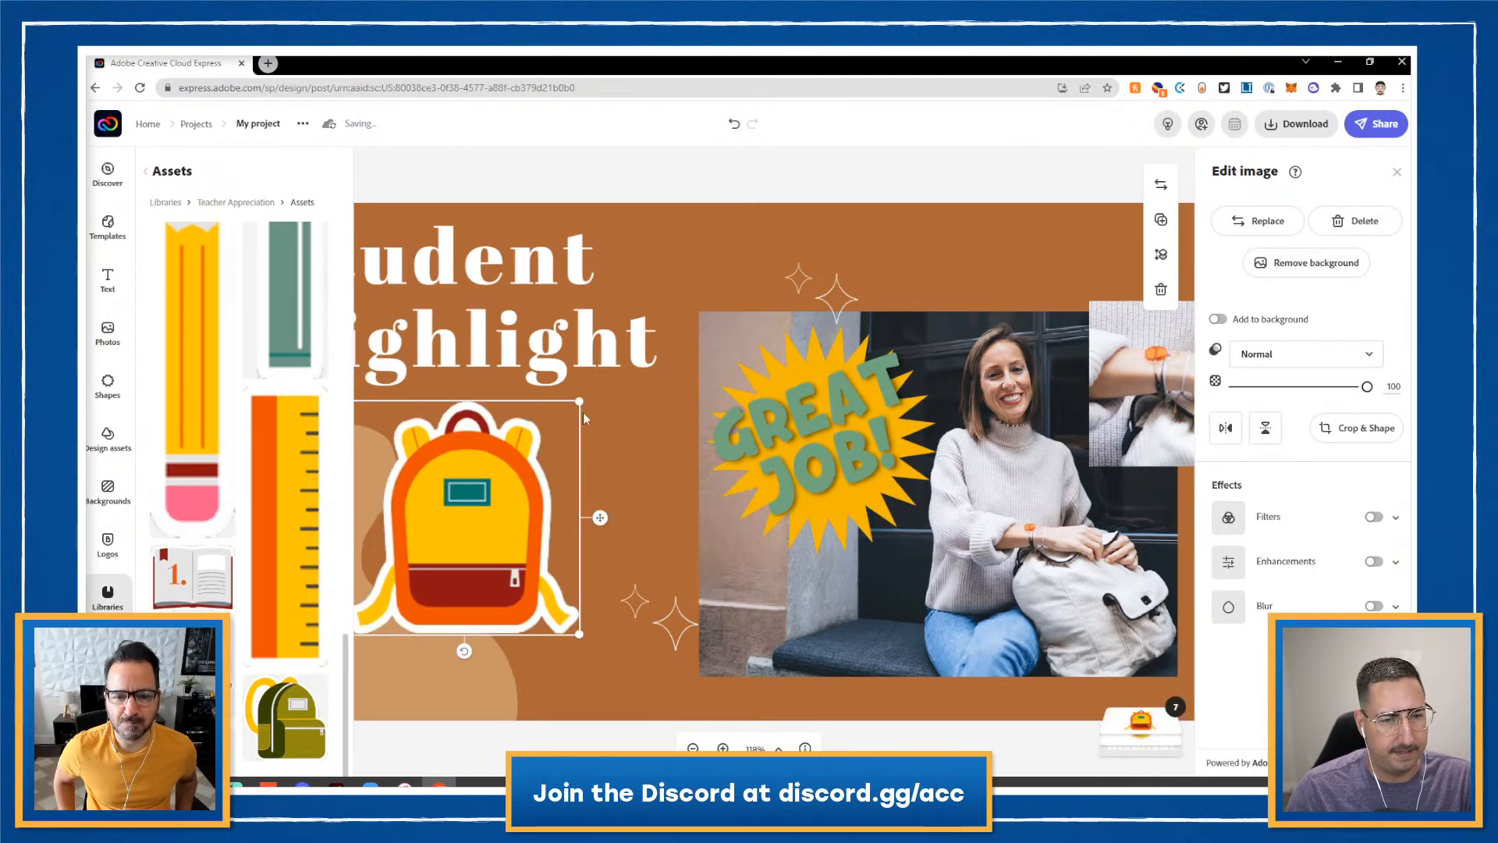
left_click_drag(584, 408, 661, 341)
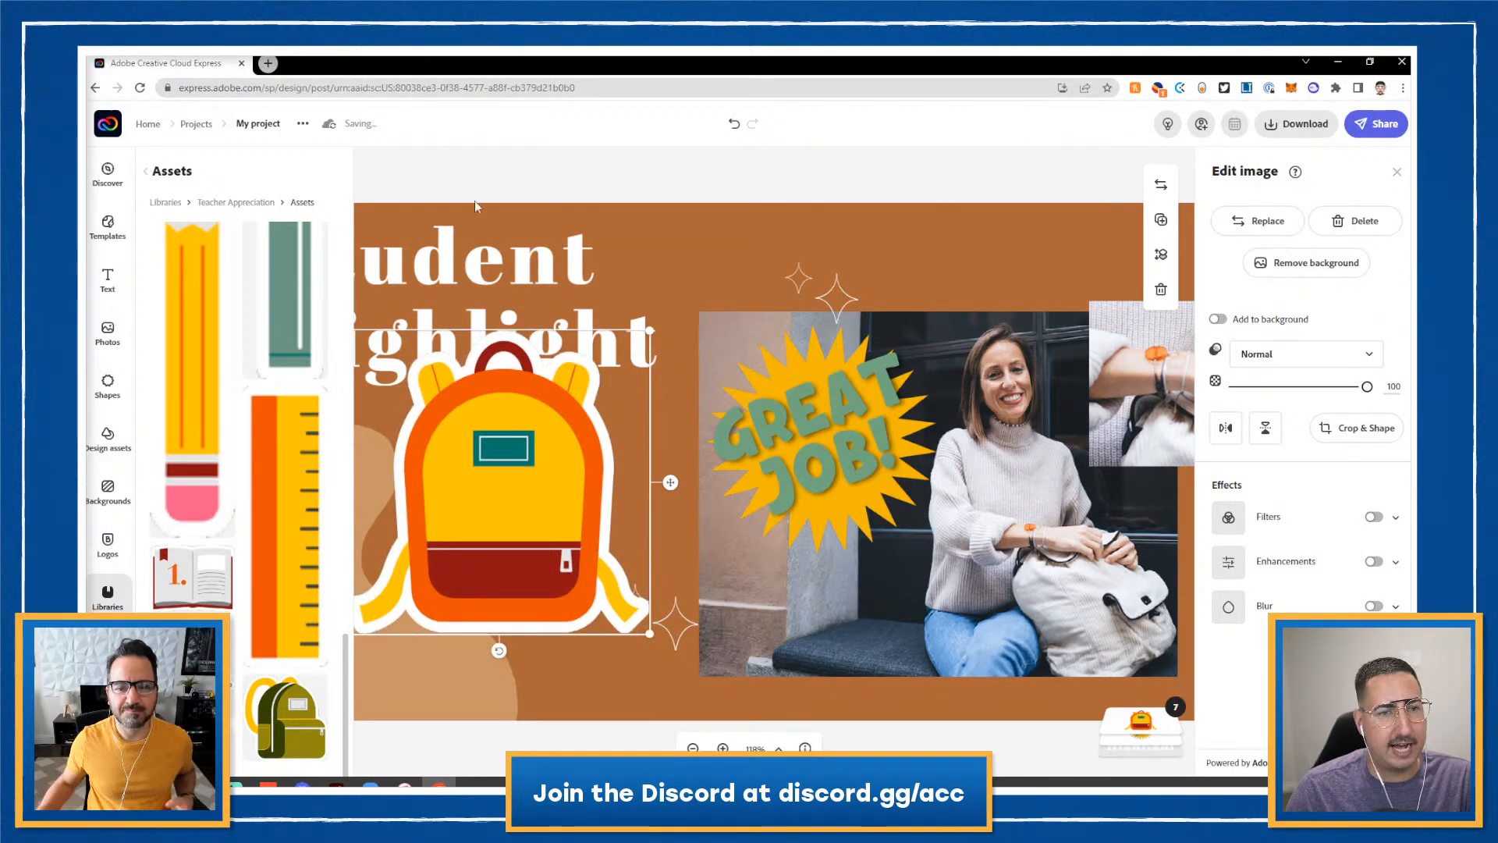
left_click(1396, 173)
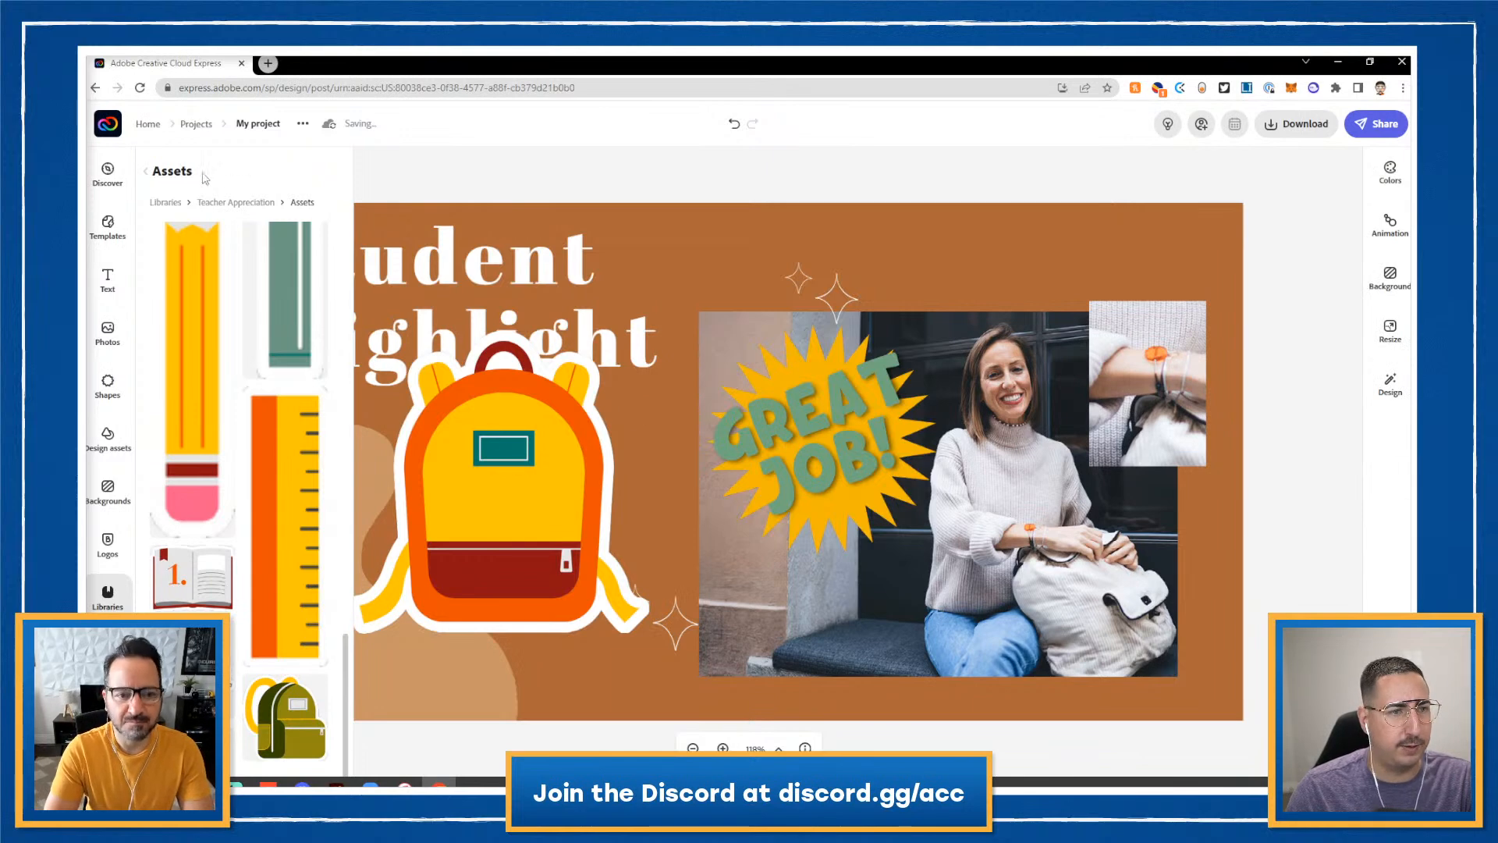
- Place the backpack sticker below the title, tilted counter-clockwise and slightly smaller
left_click(114, 602)
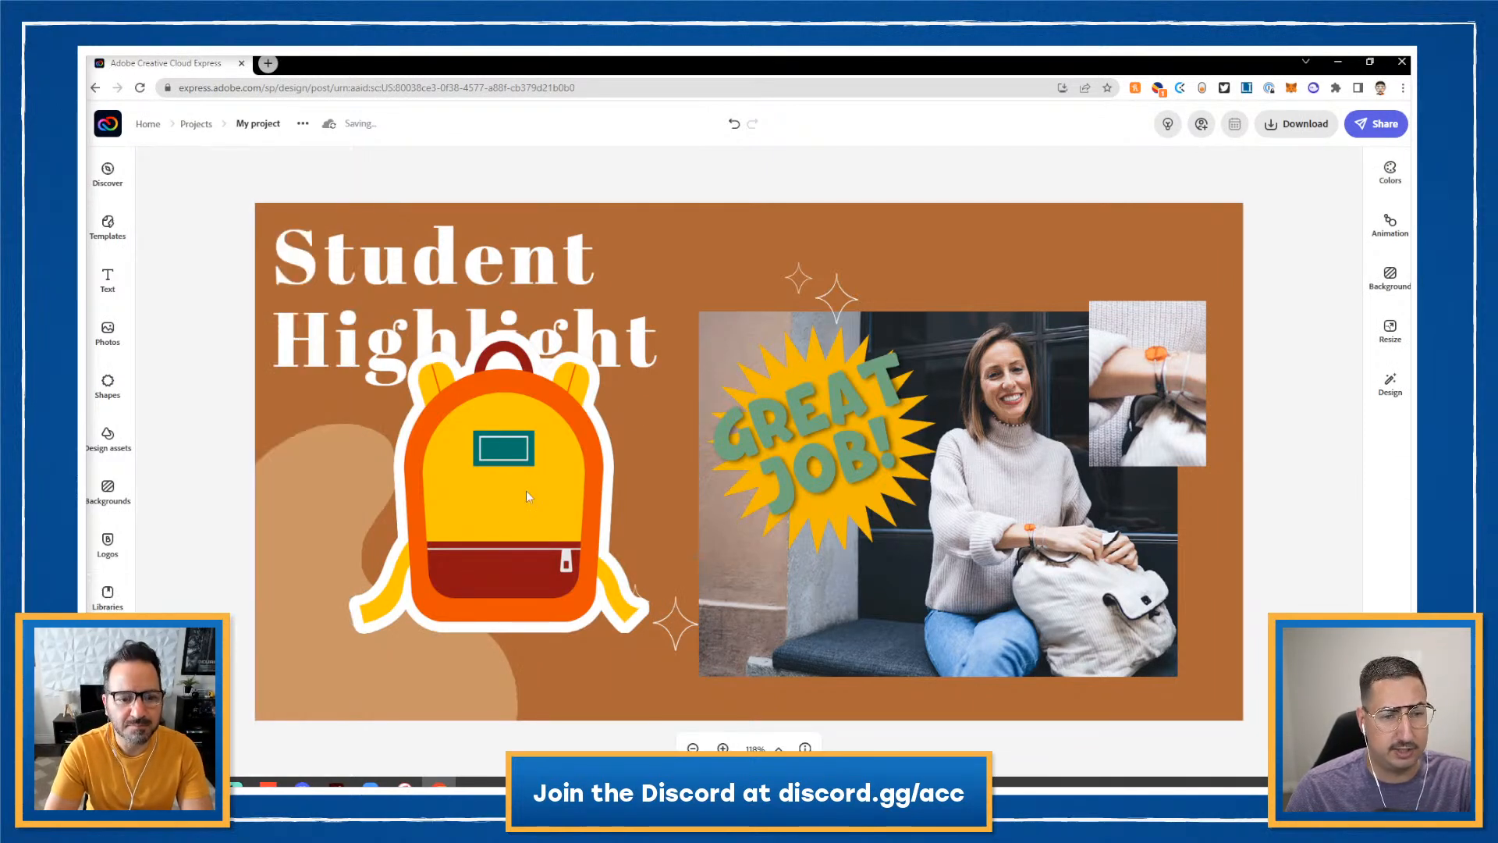
left_click_drag(526, 490, 475, 544)
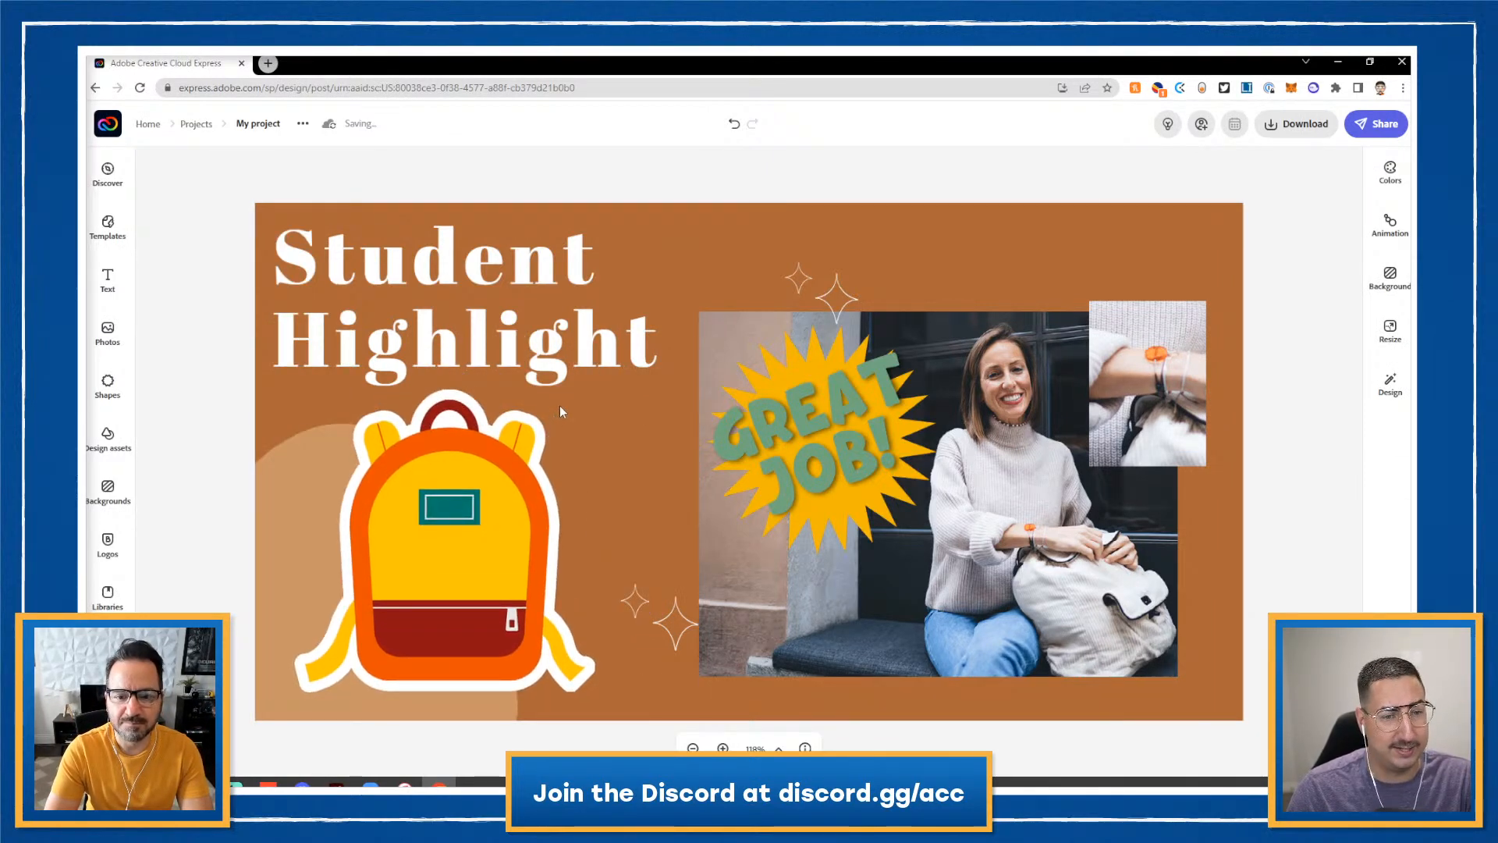
left_click(529, 441)
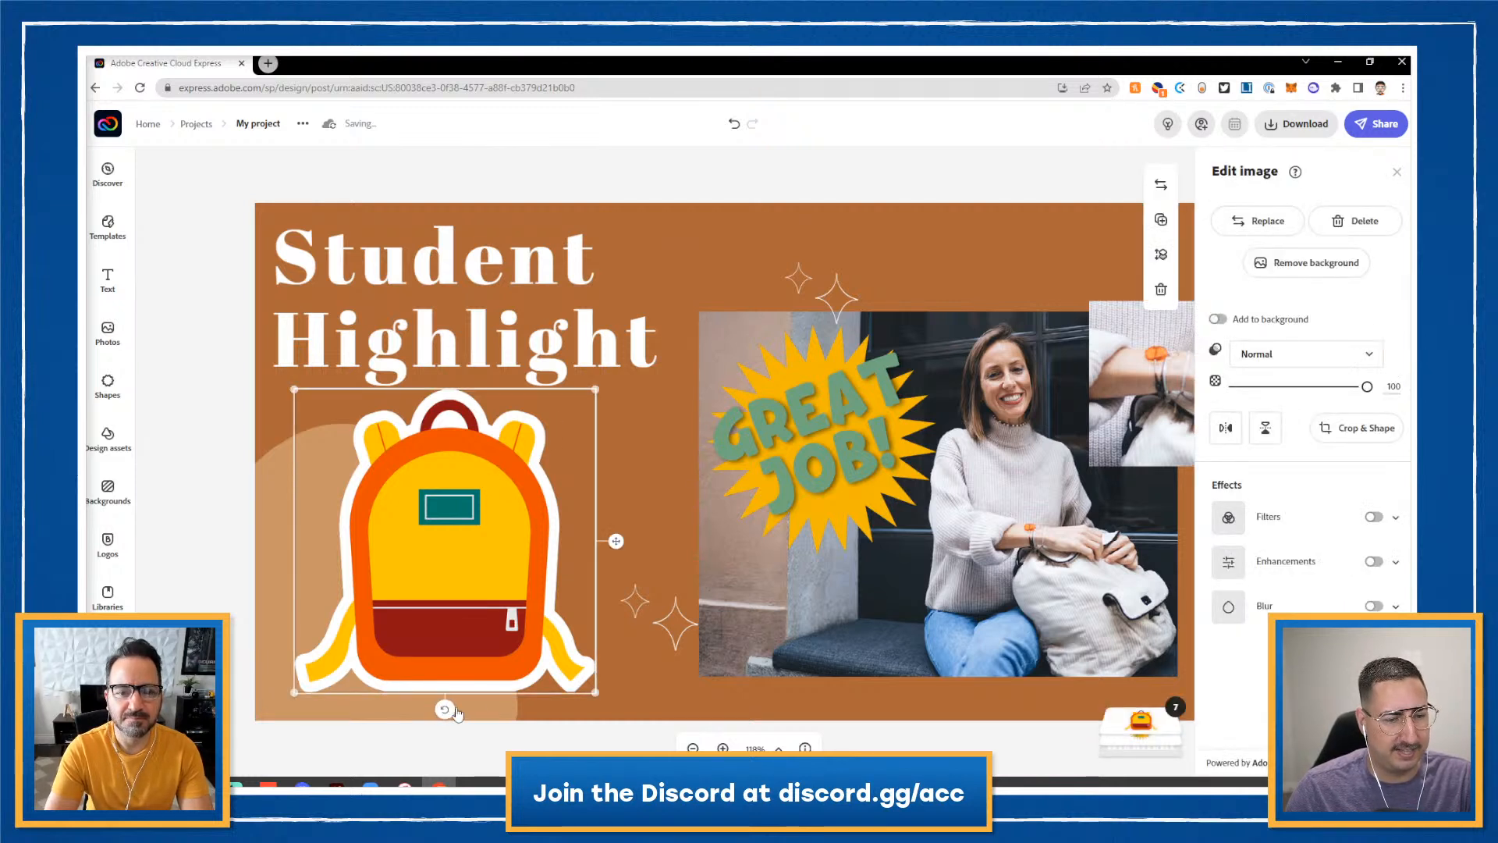
left_click_drag(445, 709, 480, 707)
left_click_drag(561, 373, 529, 417)
left_click_drag(428, 544, 428, 516)
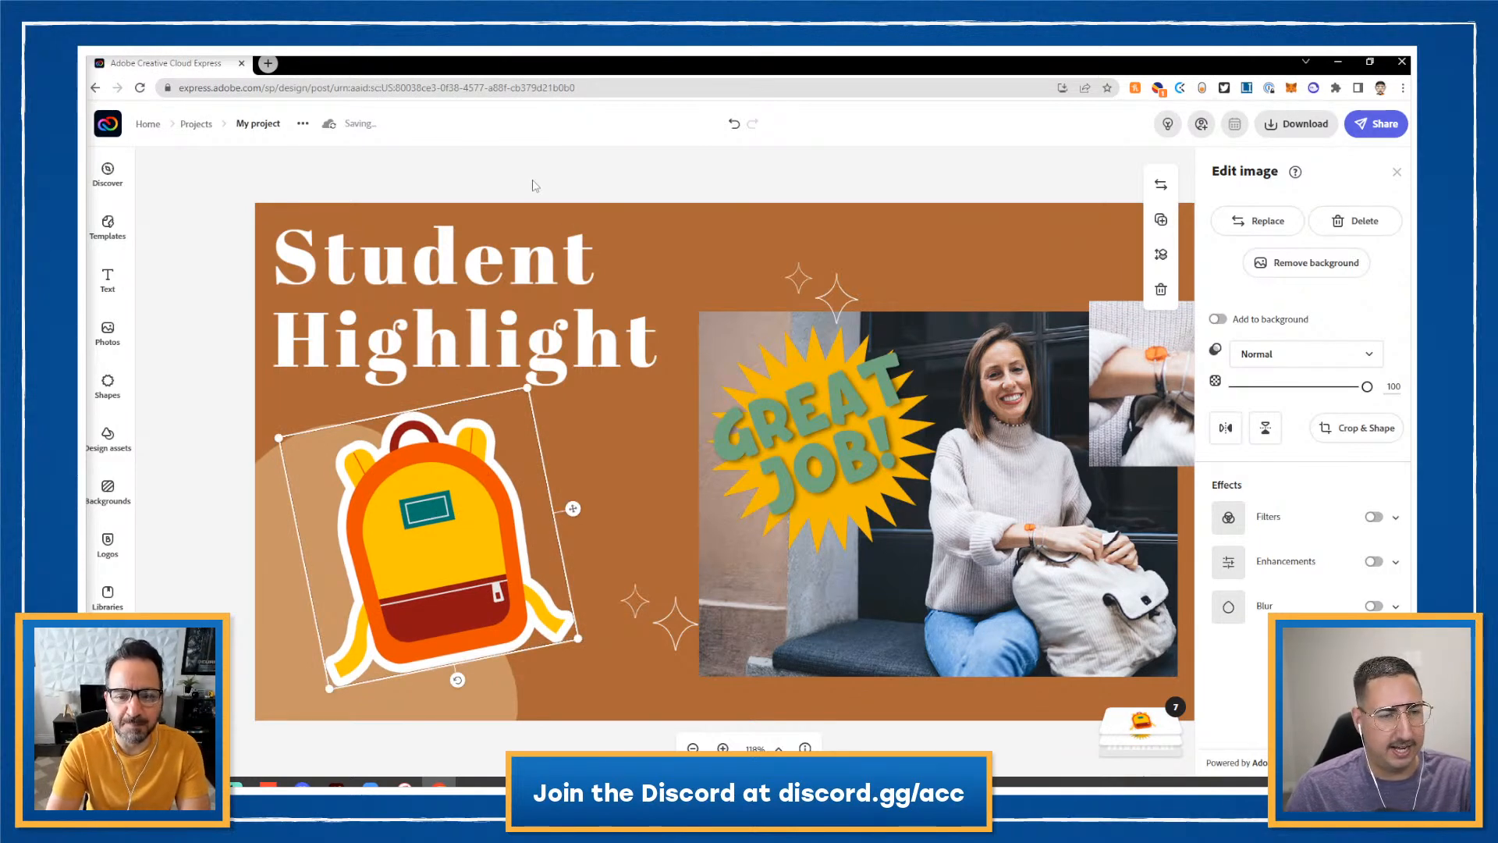
left_click(411, 191)
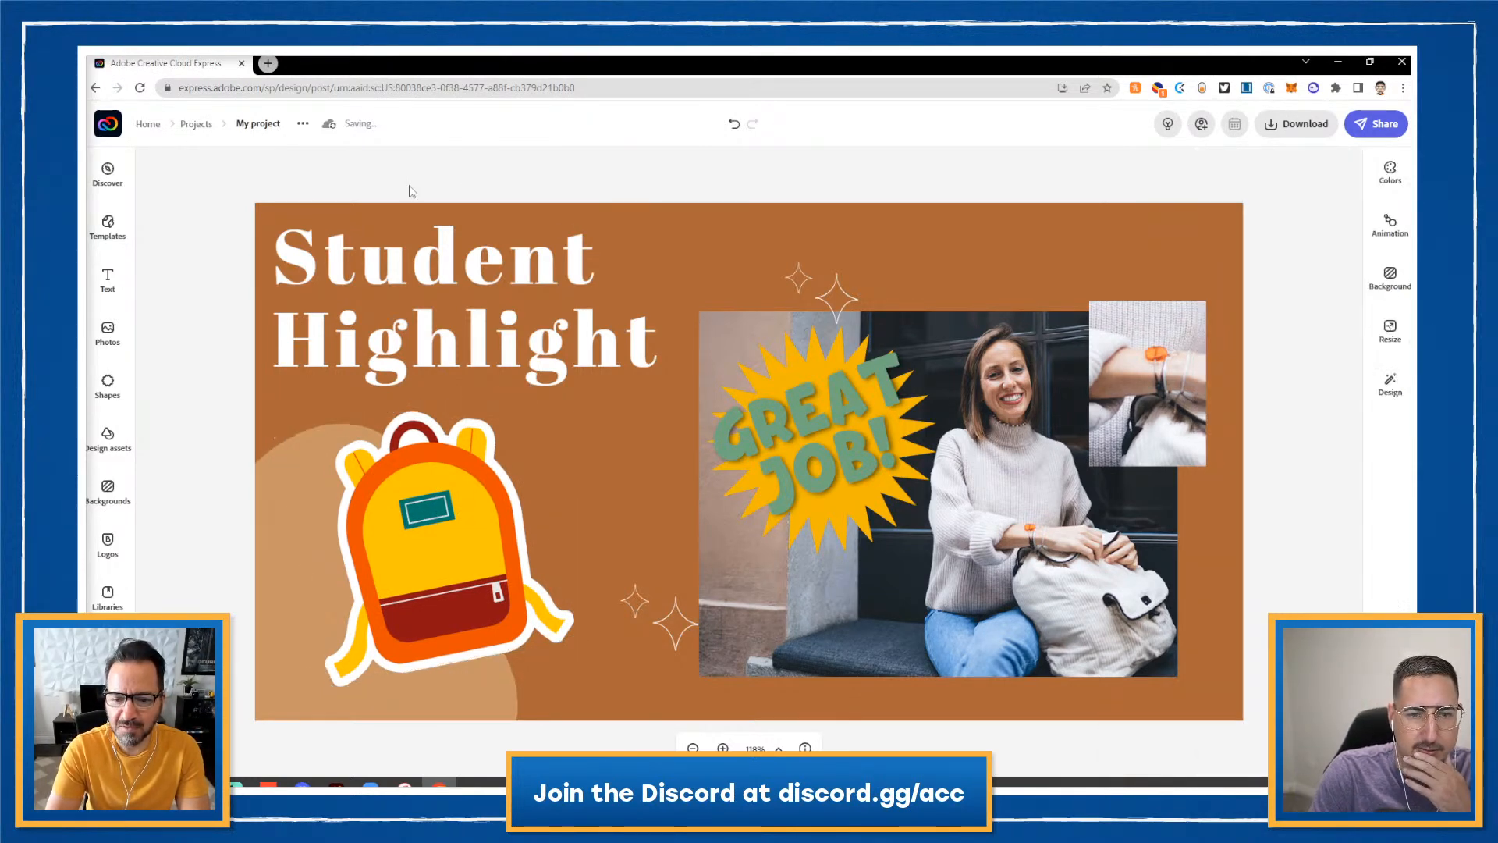
- Eyedrop the backpack's orange (EA5200) as the post's background colour
left_click(697, 255)
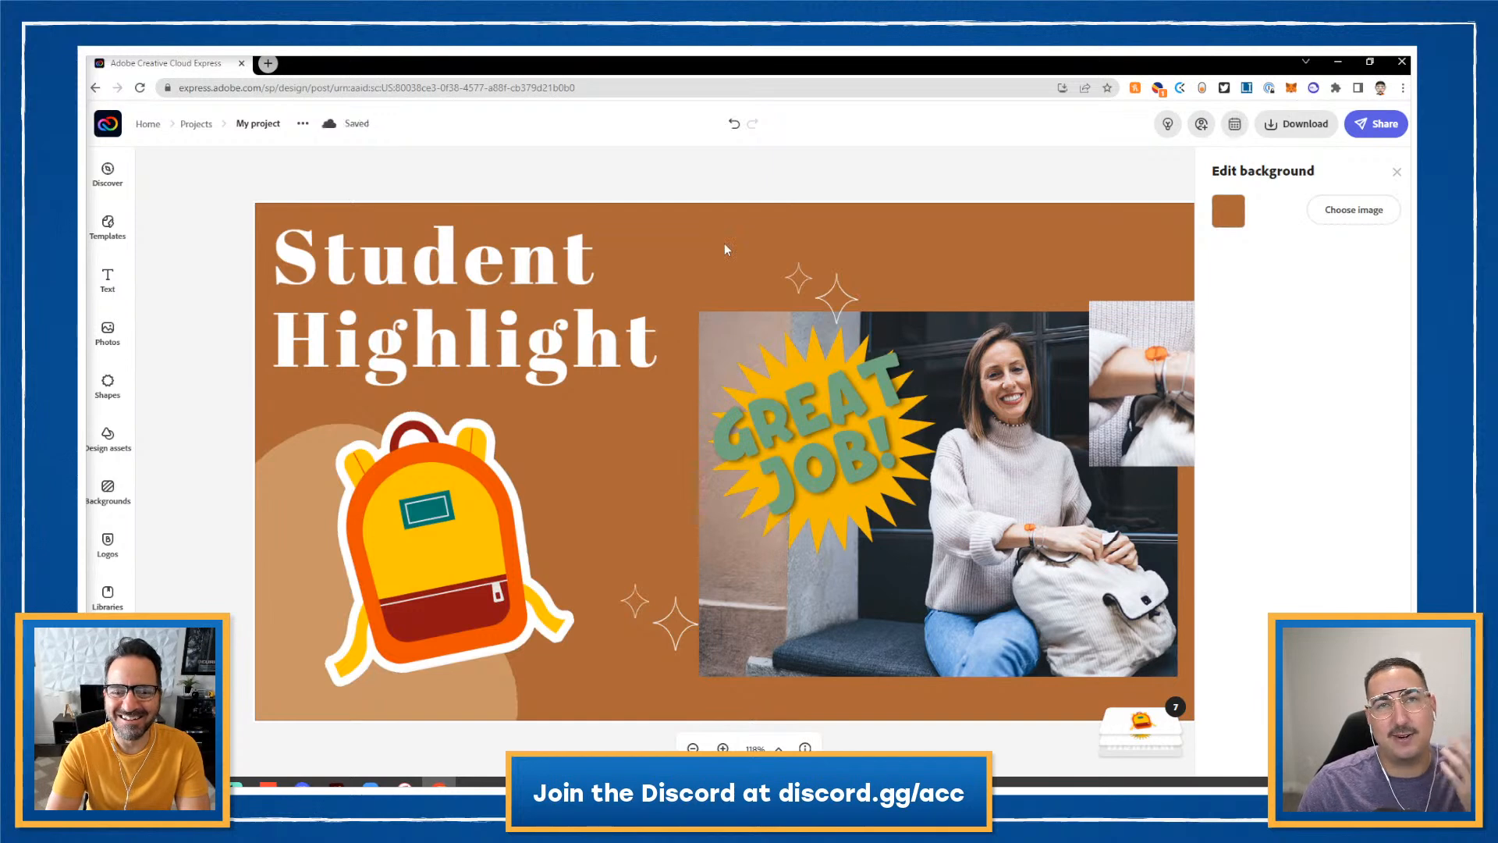
left_click(1219, 211)
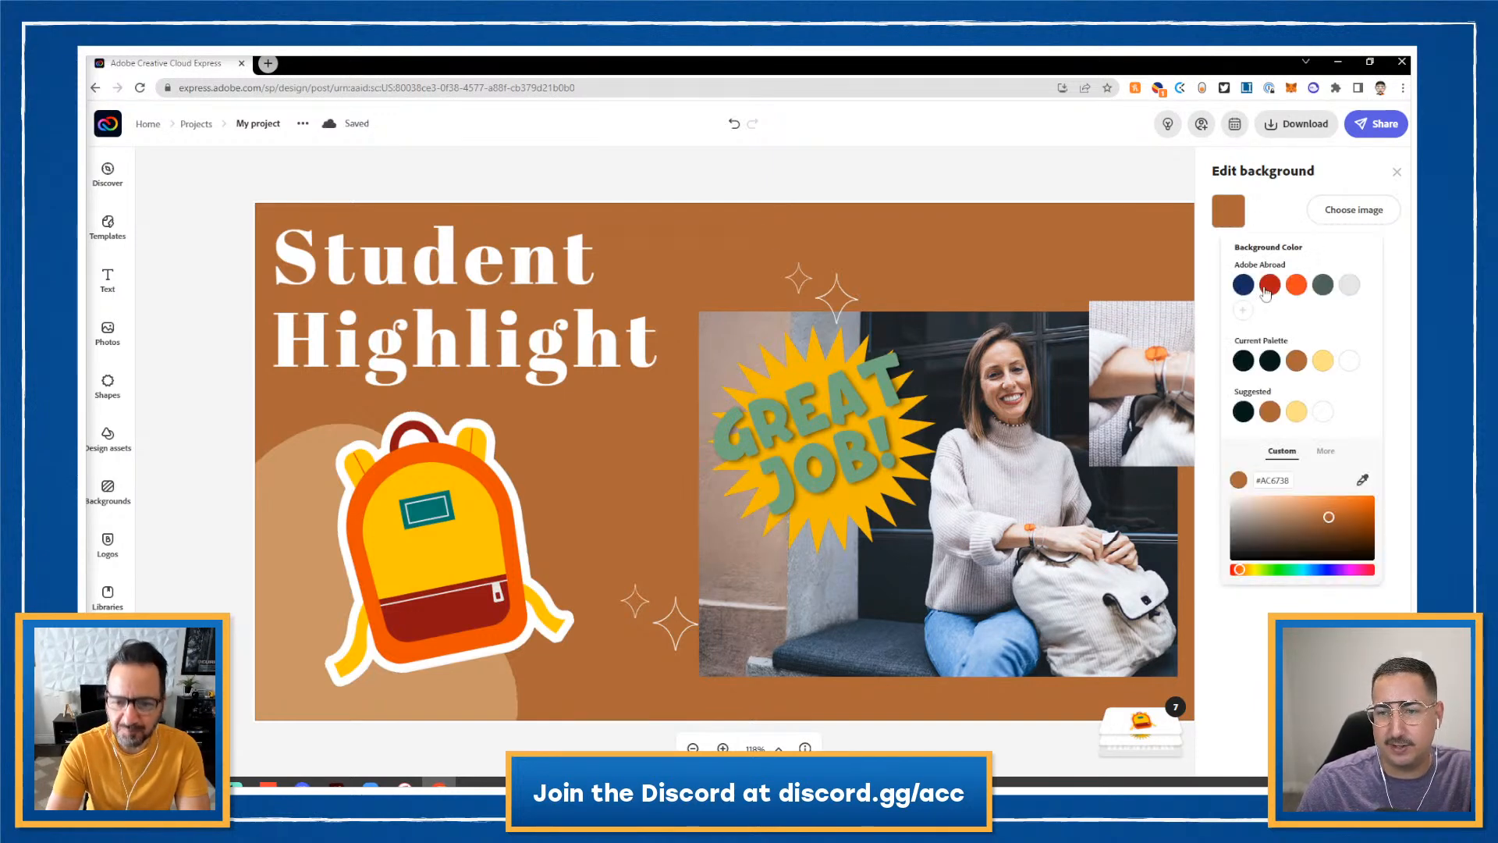
left_click(1362, 481)
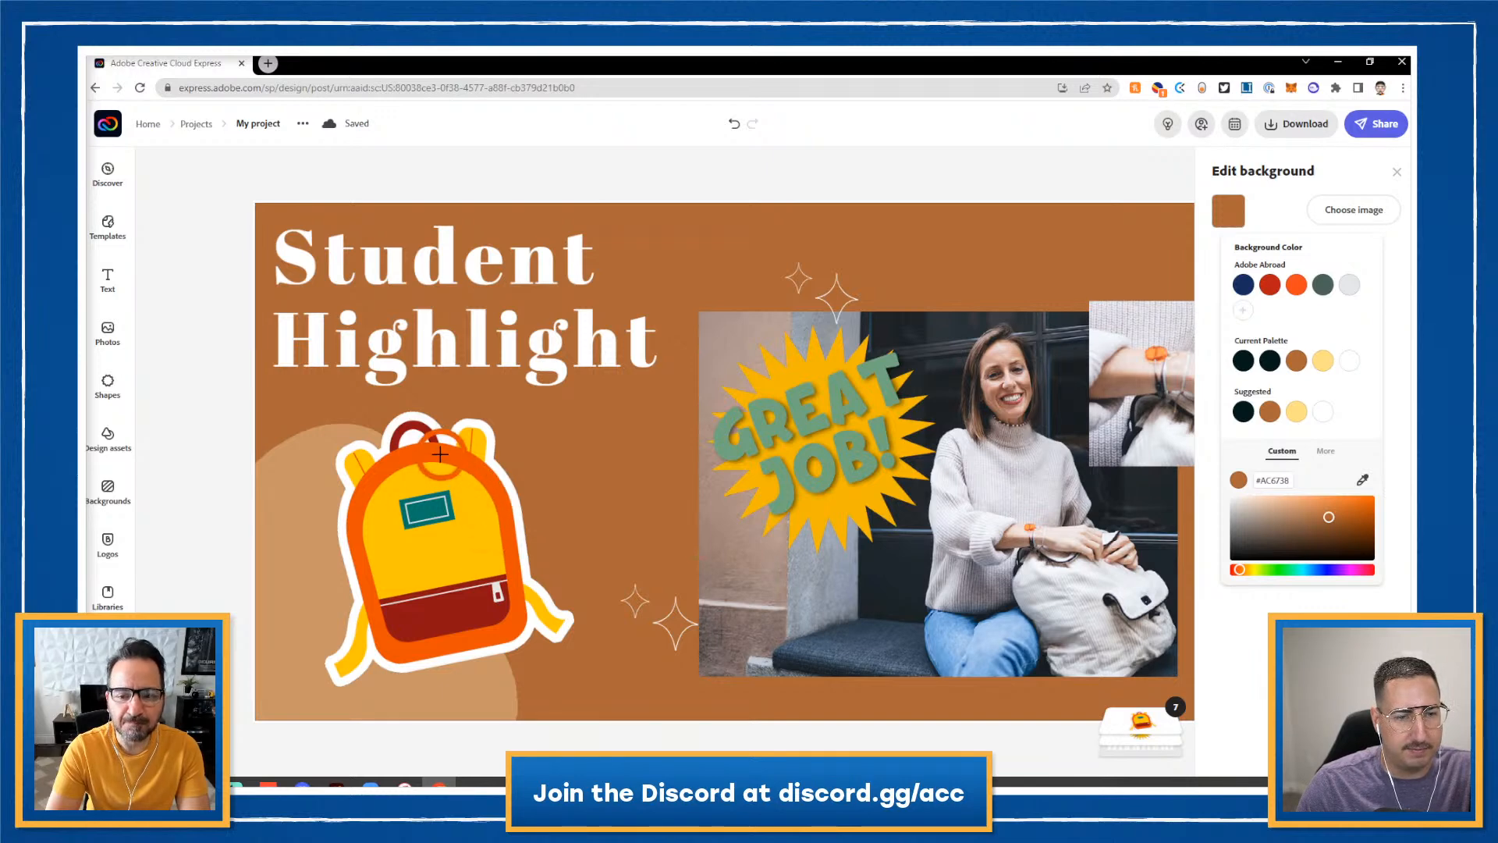
left_click(441, 461)
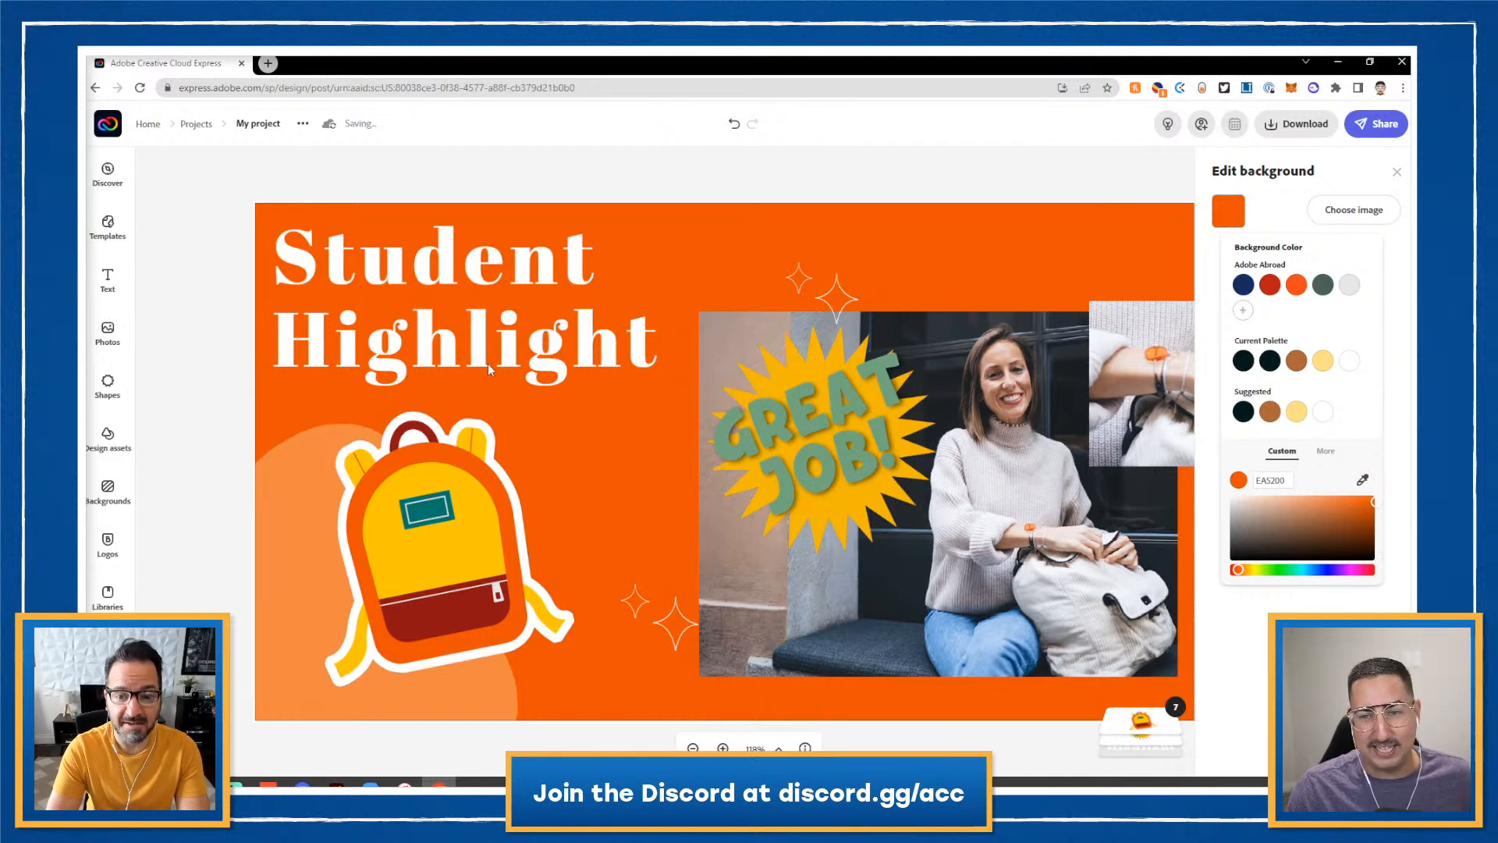
- Close the background settings and preview the download format options without downloading
left_click(1397, 173)
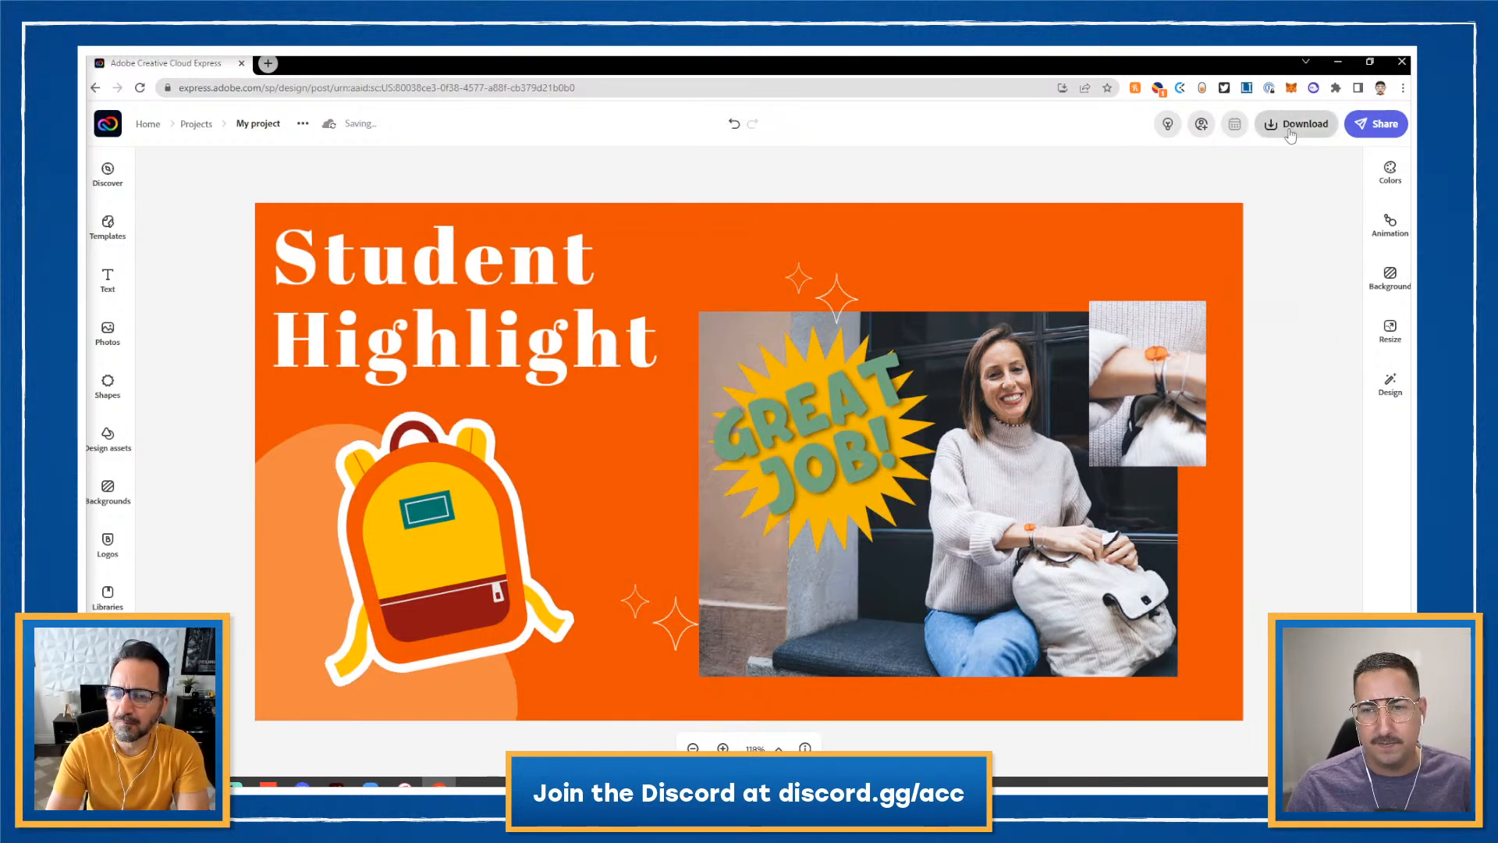
left_click(1290, 136)
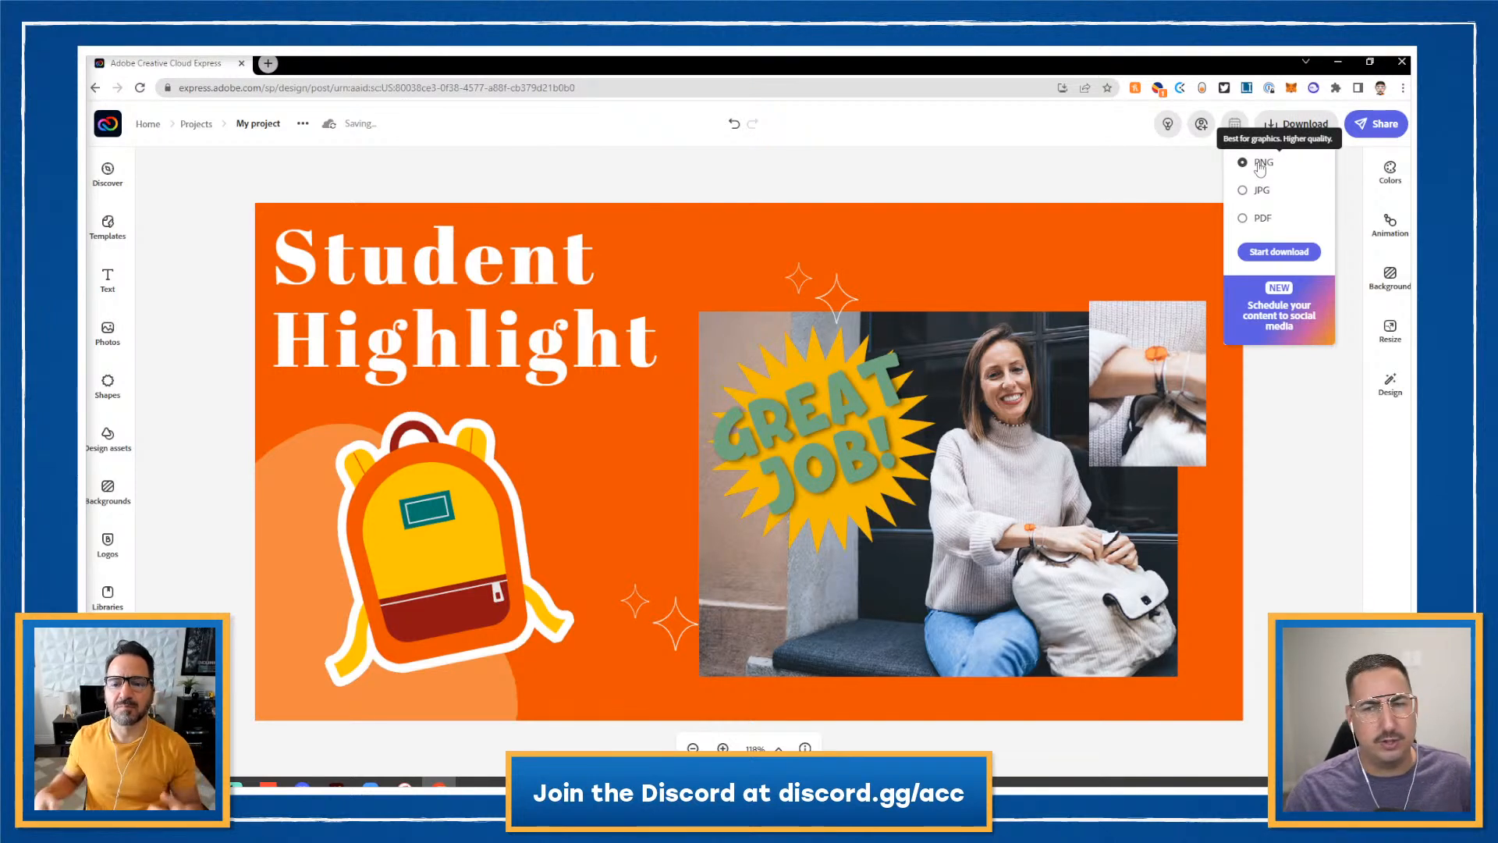
left_click(866, 181)
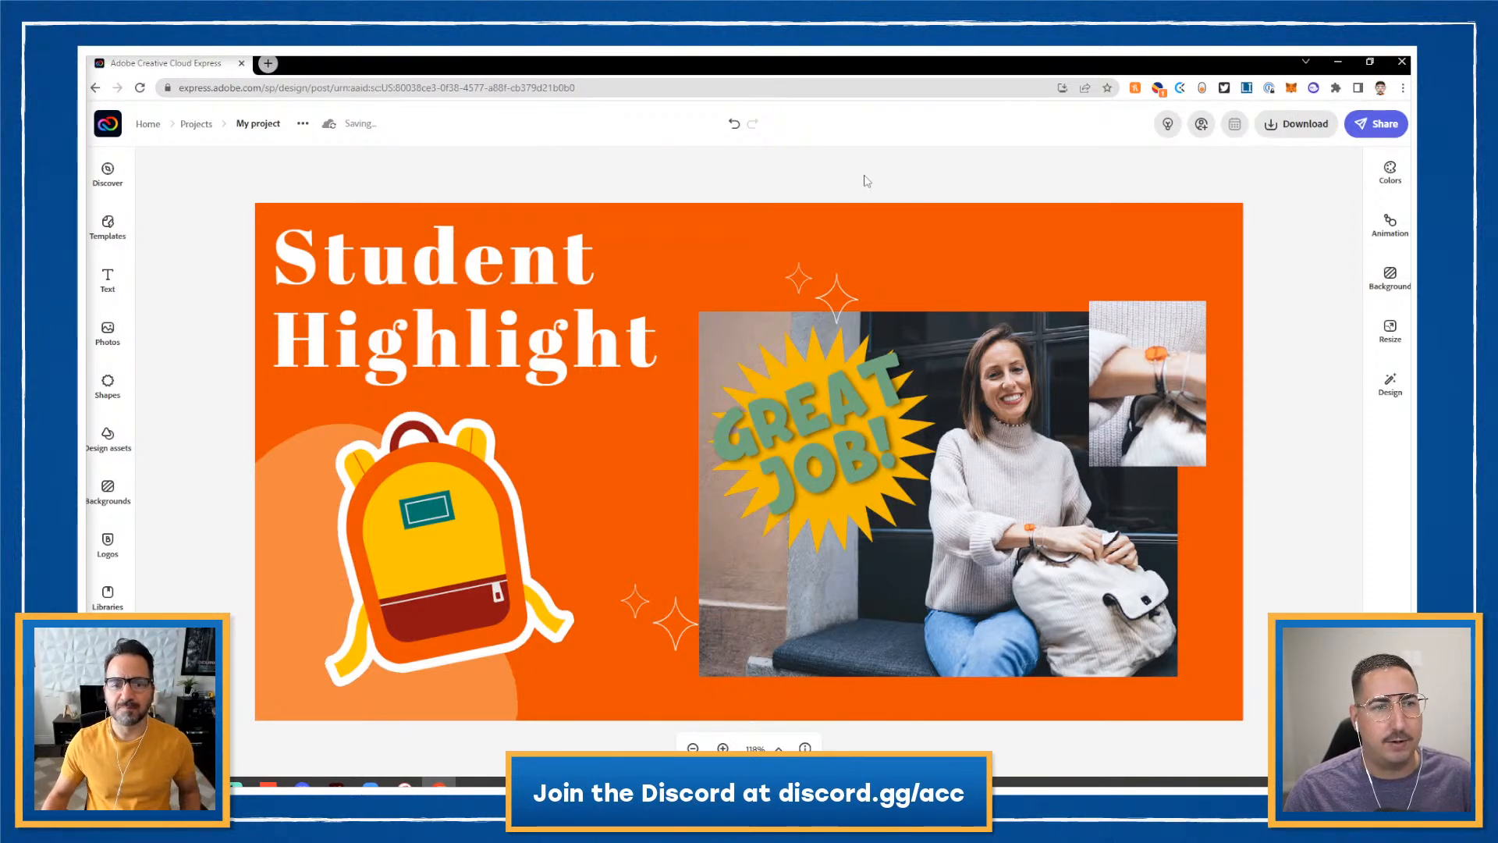